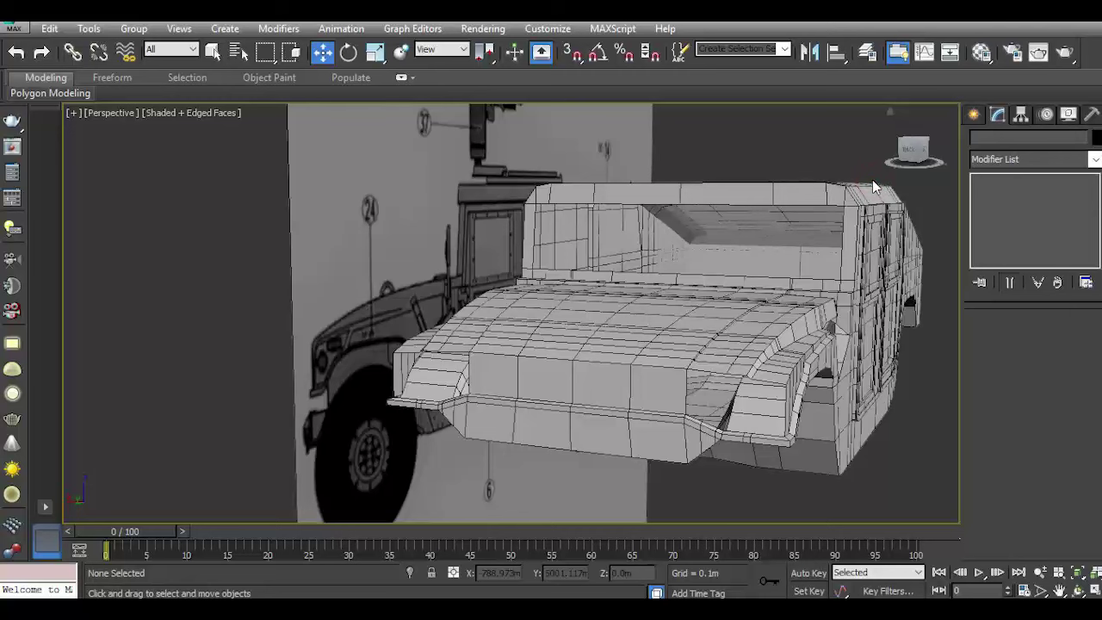
In Top view, create a long flat Box along the Humvee's nose.
key("t")
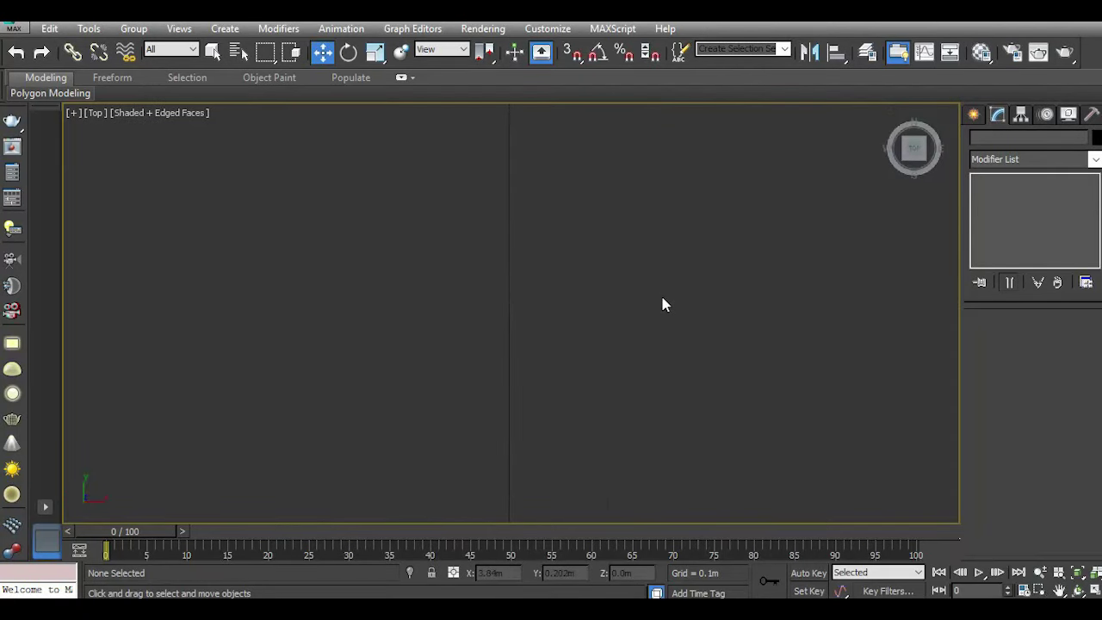
key("z")
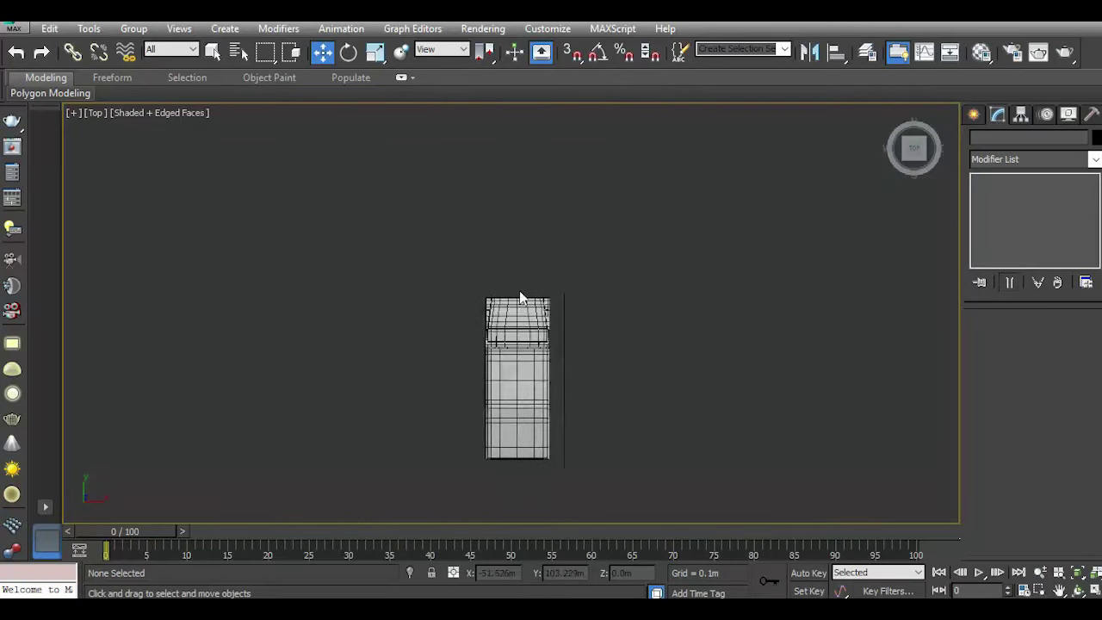
scroll(519, 297, "up", 5)
left_click(973, 115)
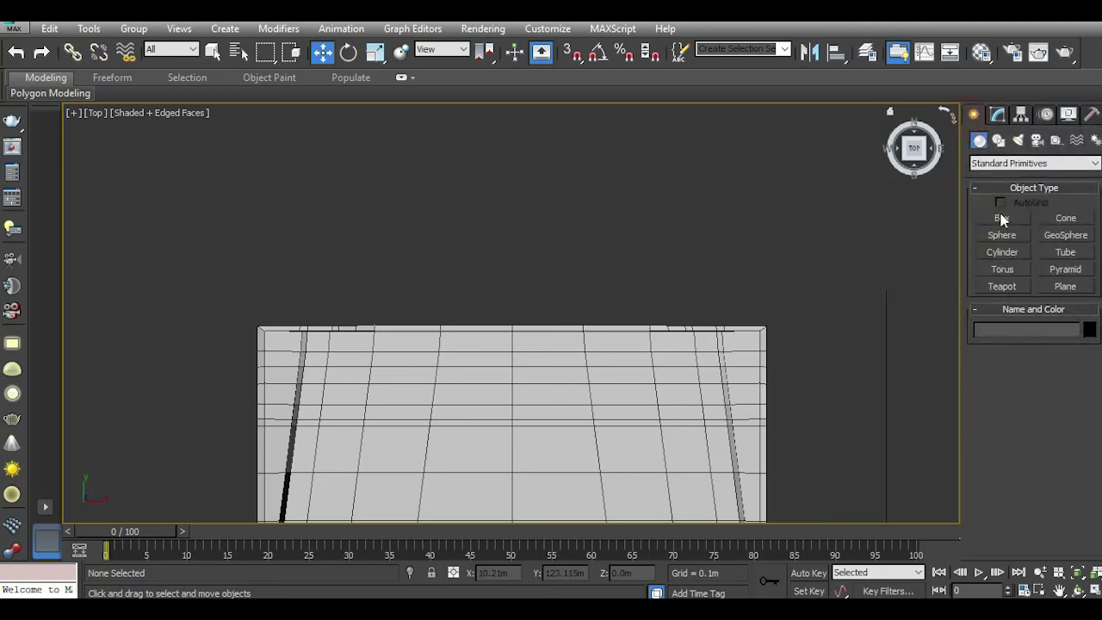
left_click(1002, 218)
left_click_drag(361, 282, 653, 320)
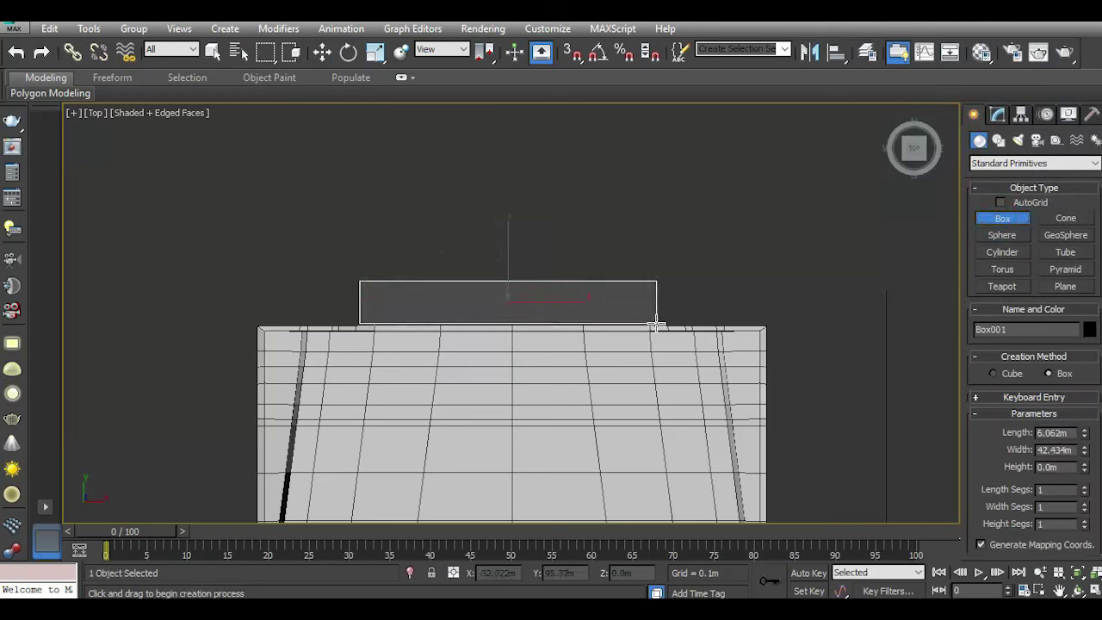
left_click(323, 52)
Assign the grey default material to the new box.
left_click(980, 54)
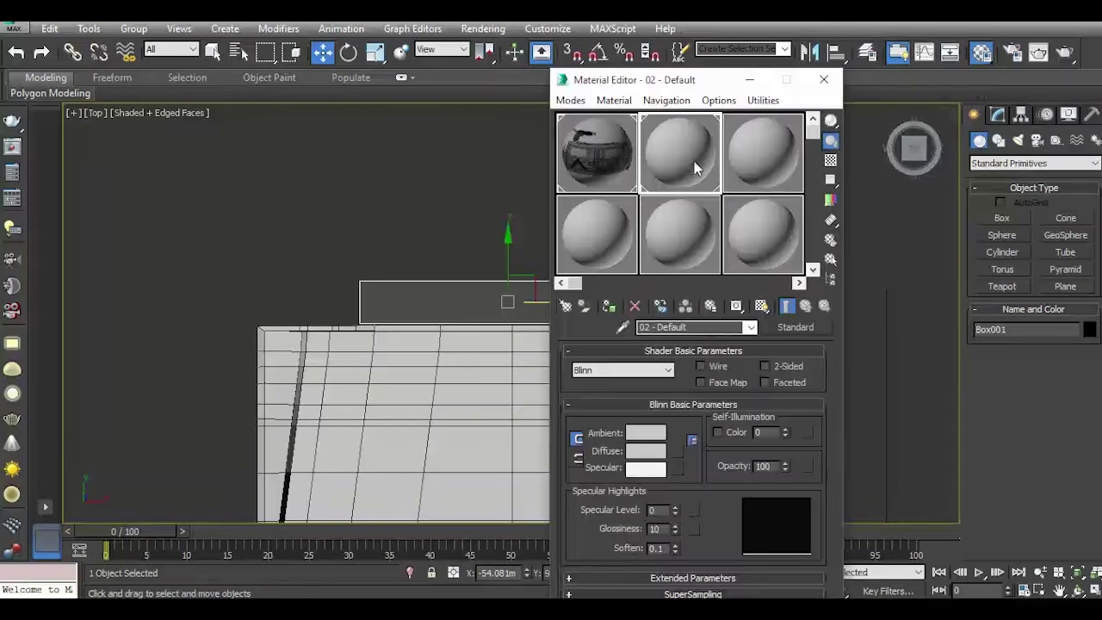
left_click(609, 306)
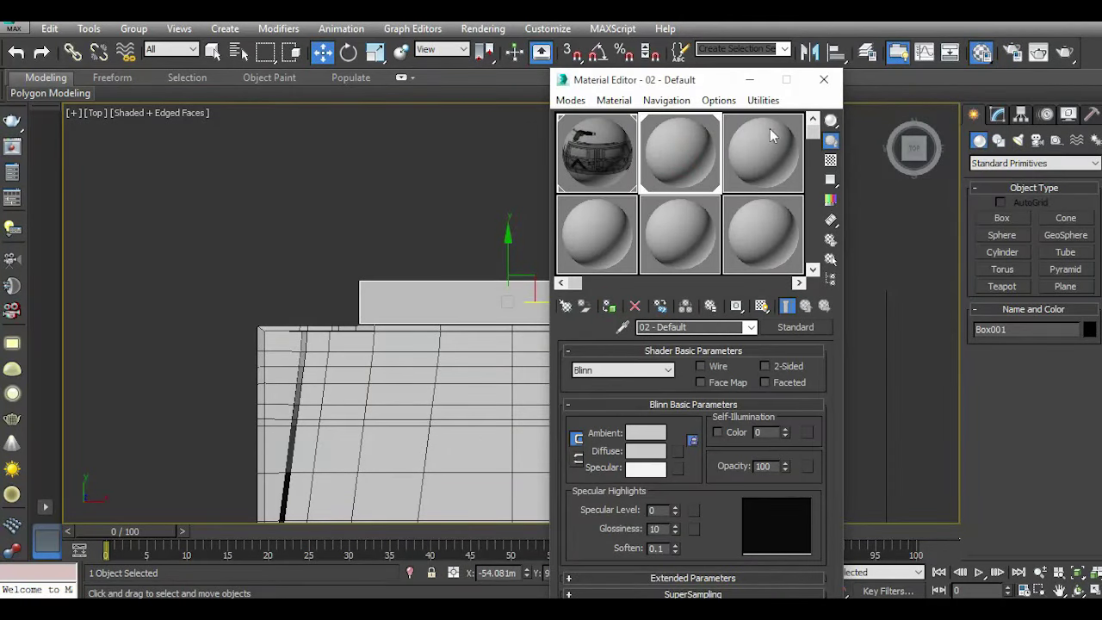
left_click(836, 82)
Lower the box in Z onto the front edge of the hood, around Z -3.241m.
key("l")
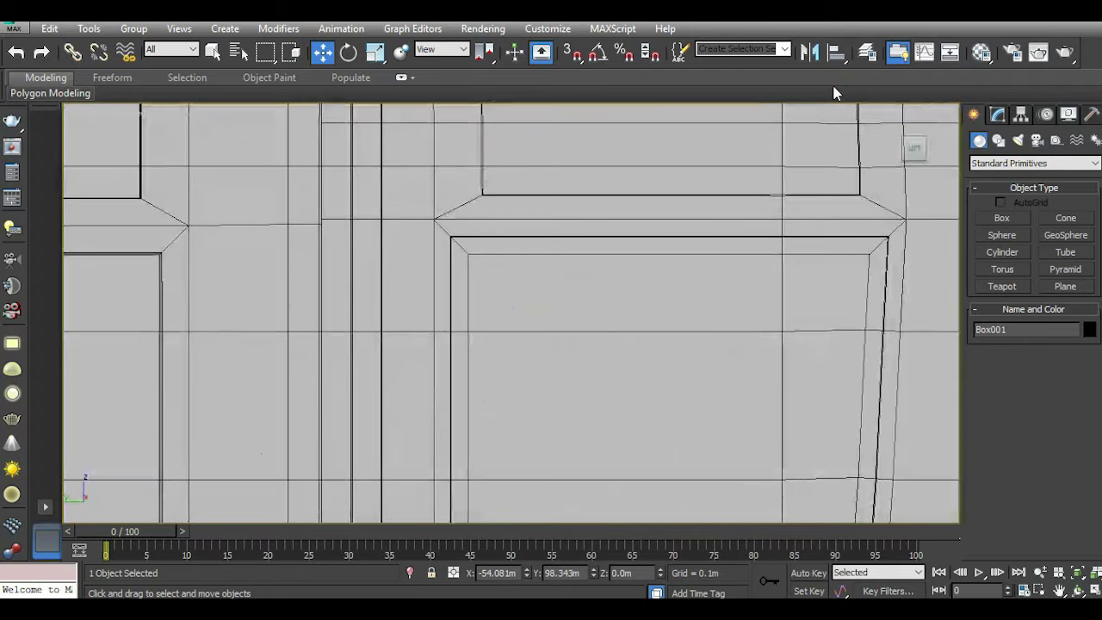
scroll(751, 284, "down", 5)
key("p")
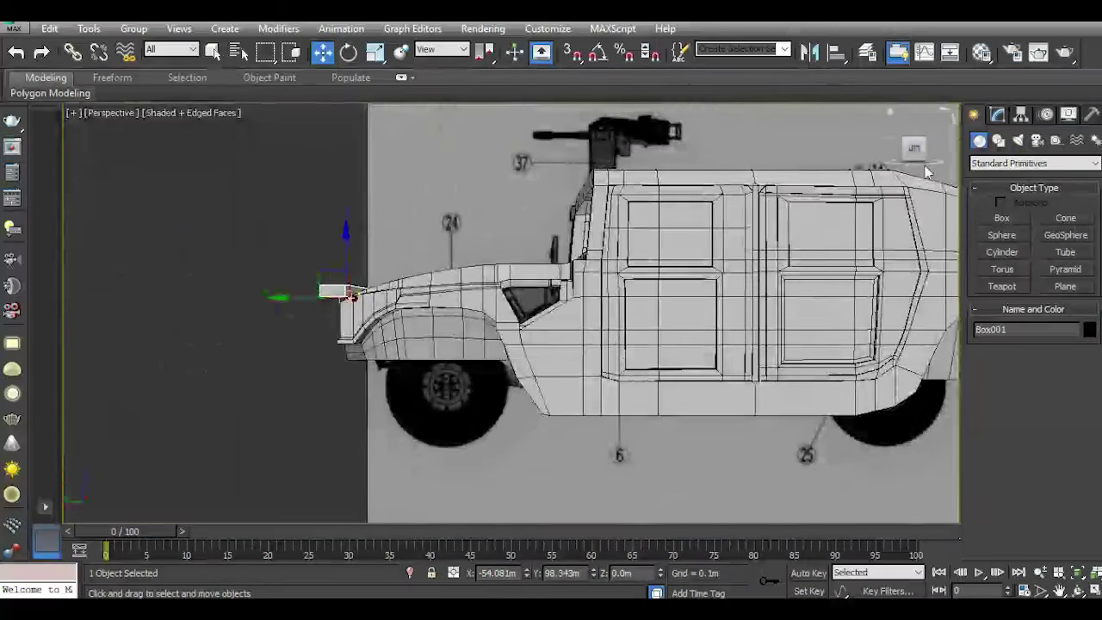
middle_click_drag(750, 298, 801, 285, "alt")
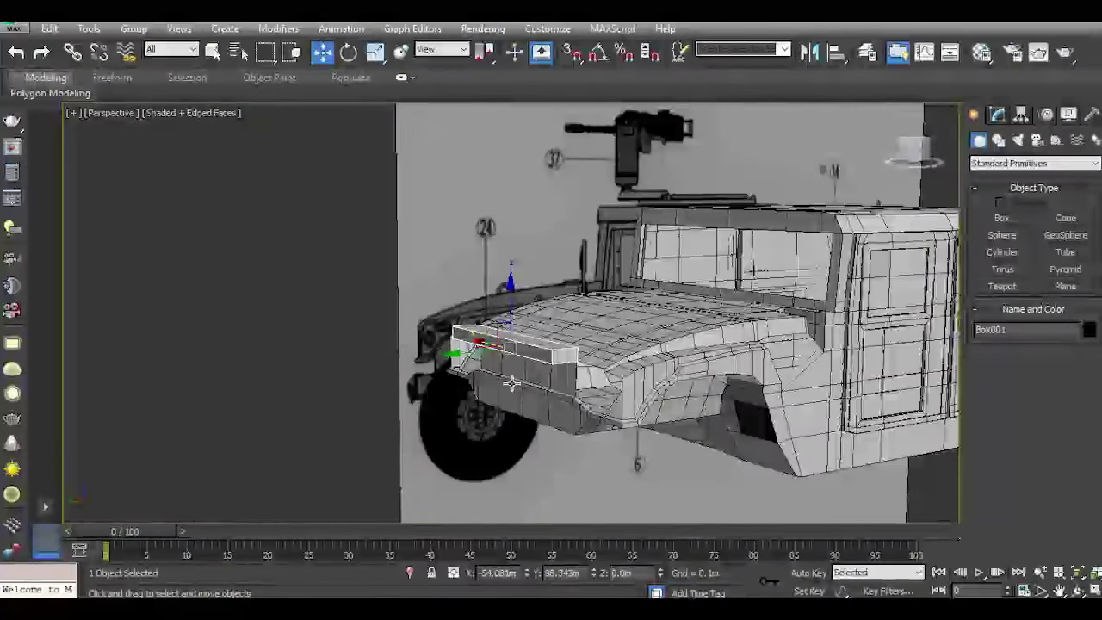
middle_click_drag(510, 381, 482, 344, "alt")
scroll(466, 272, "up", 3)
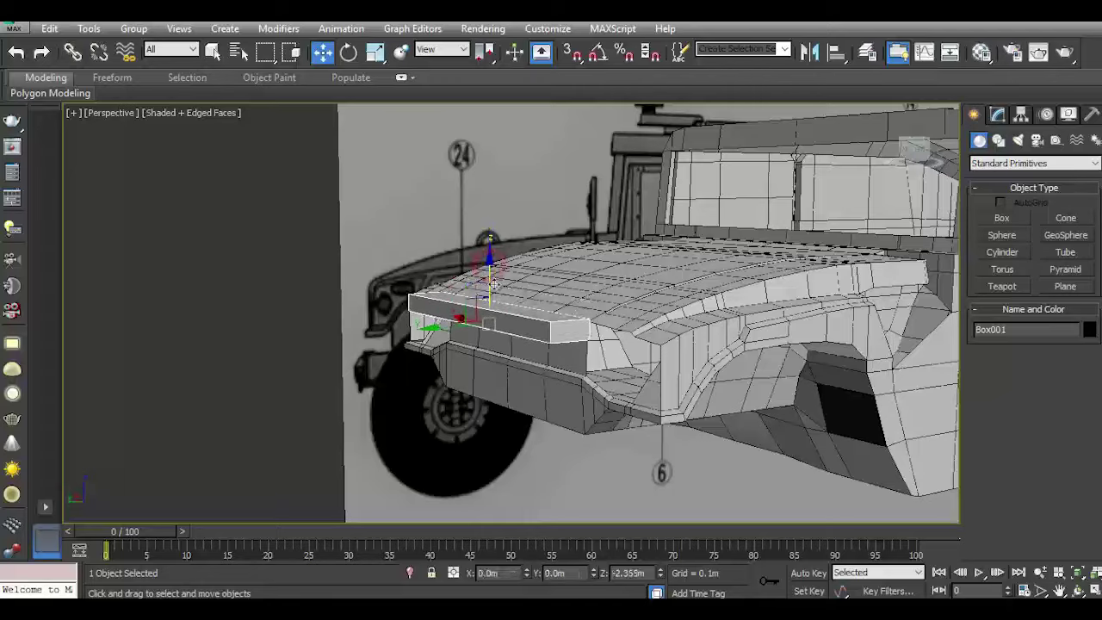
left_click_drag(488, 246, 487, 269)
scroll(793, 307, "up", 5)
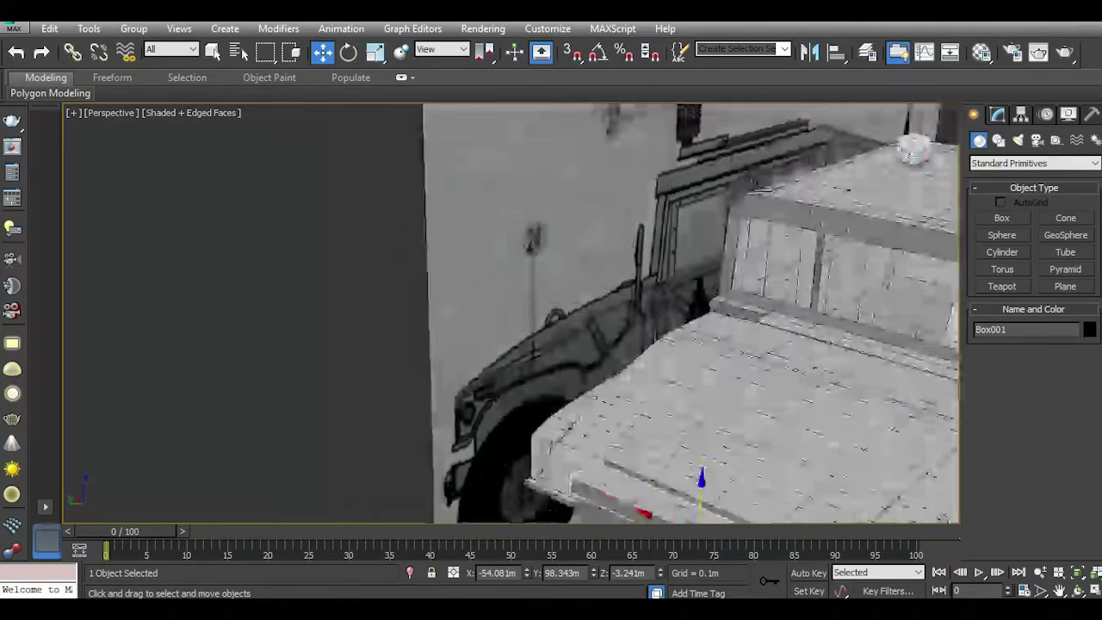
mouse_move(792, 307)
middle_mouse_down("alt")
mouse_move(762, 514)
mouse_move(709, 311)
middle_mouse_up("alt")
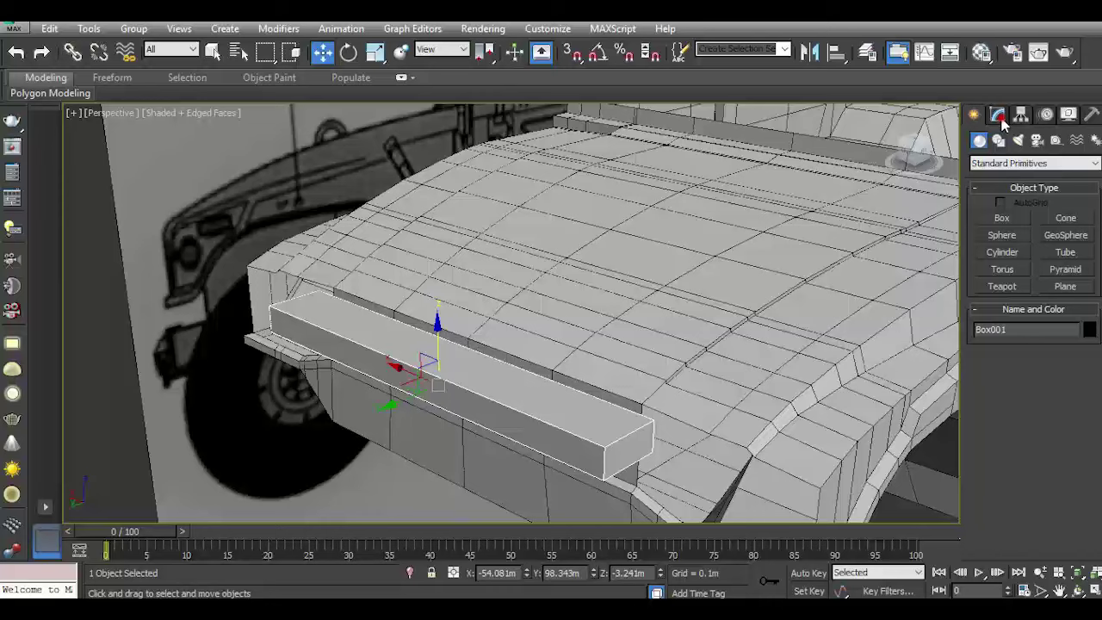
Set the box width to 37.341m, trying taller height and depth changes along the way.
left_click(999, 114)
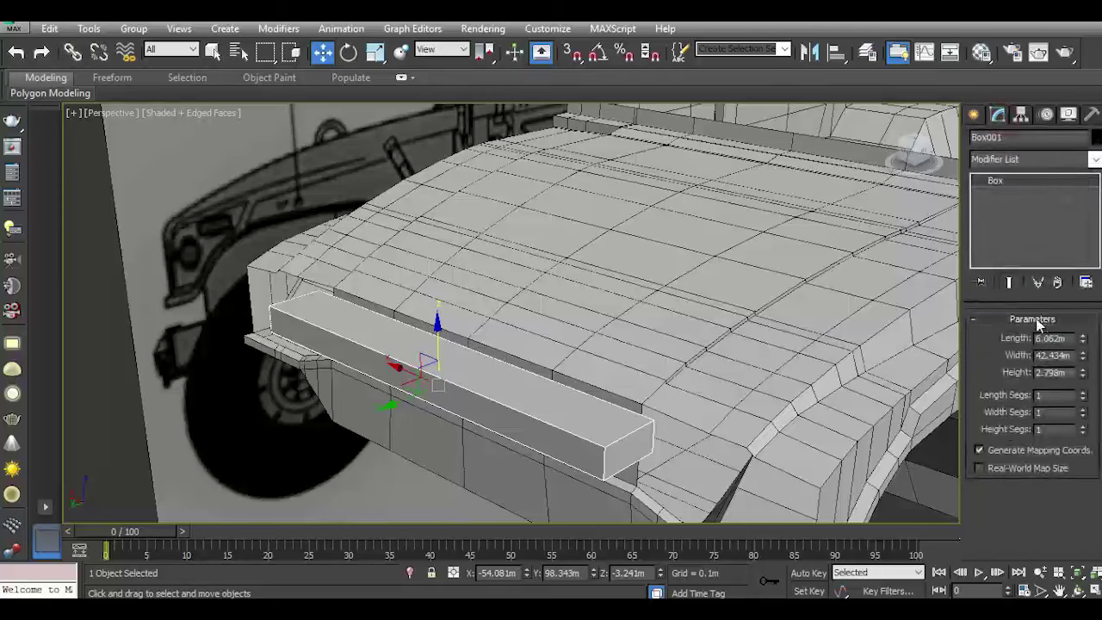
left_click_drag(1085, 360, 1086, 368)
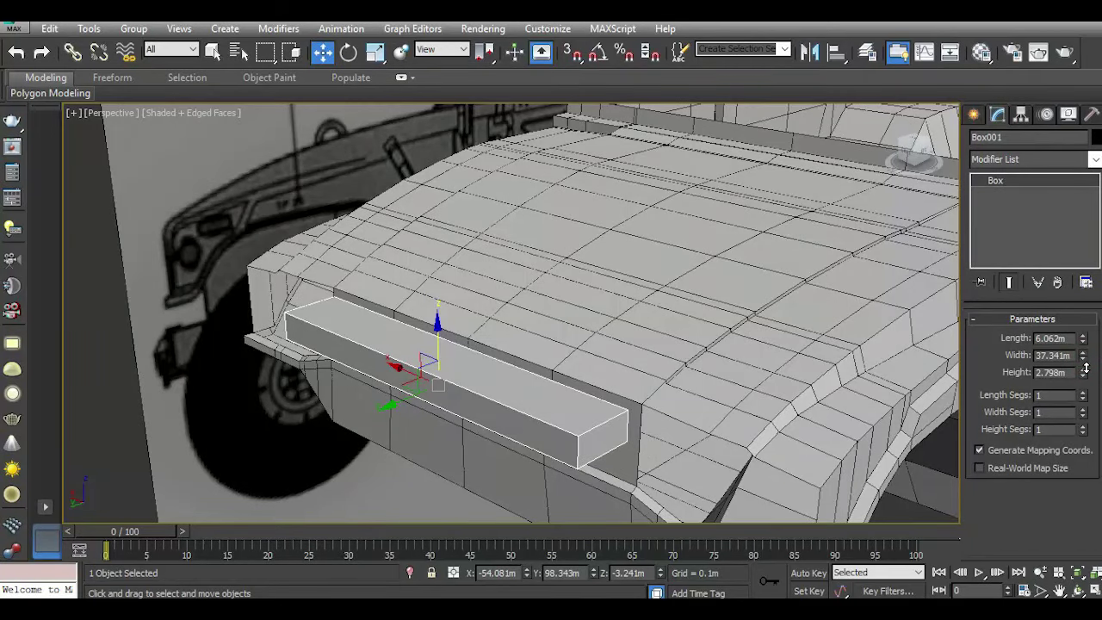
left_click_drag(414, 401, 419, 396)
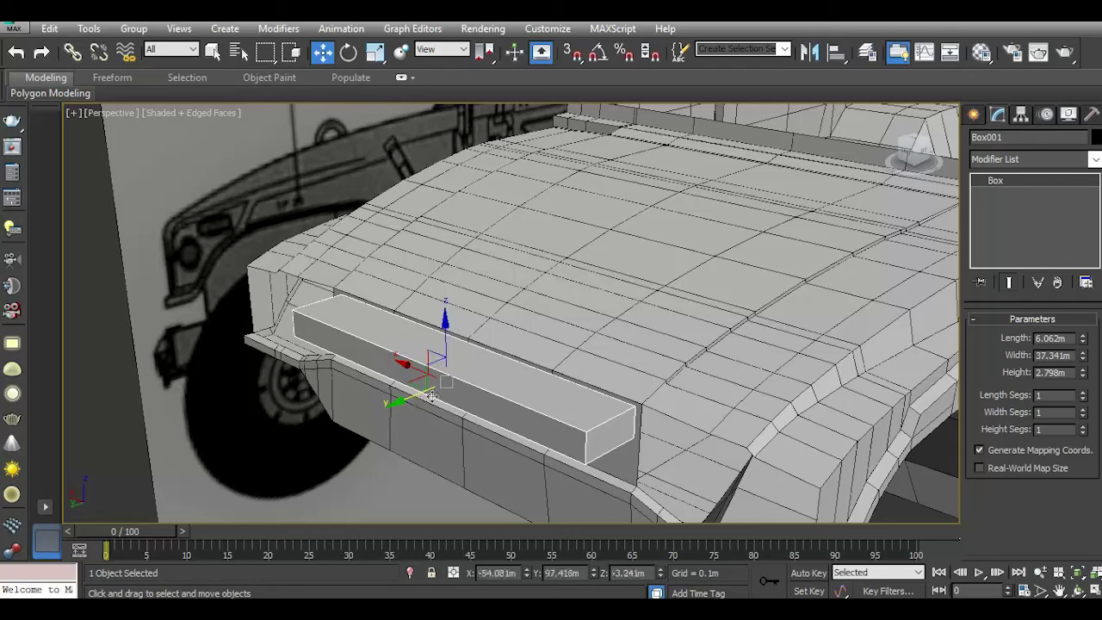
mouse_move(1083, 372)
left_mouse_down()
mouse_move(474, 314)
mouse_move(462, 369)
mouse_move(589, 374)
left_mouse_up()
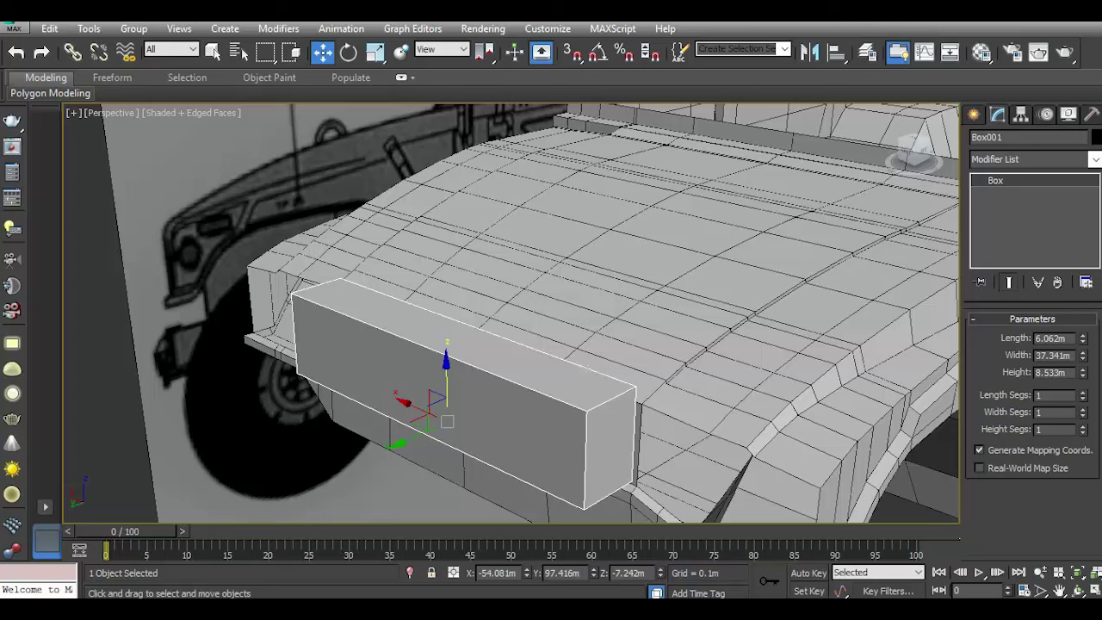
mouse_move(1084, 339)
left_mouse_down()
mouse_move(1088, 362)
mouse_move(824, 201)
left_mouse_up()
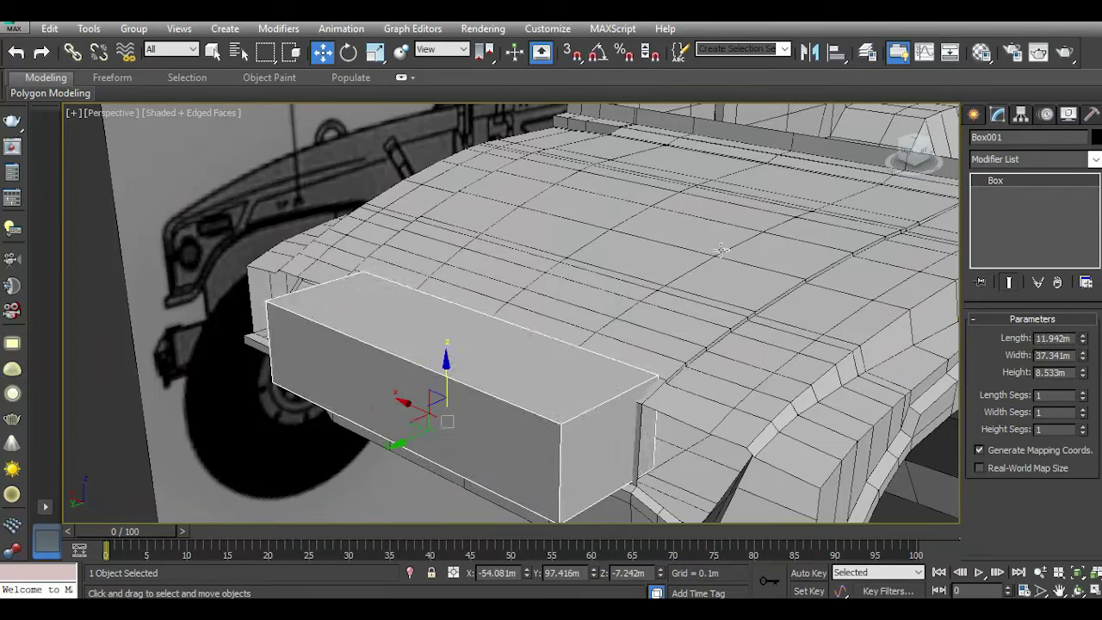
left_click(16, 55)
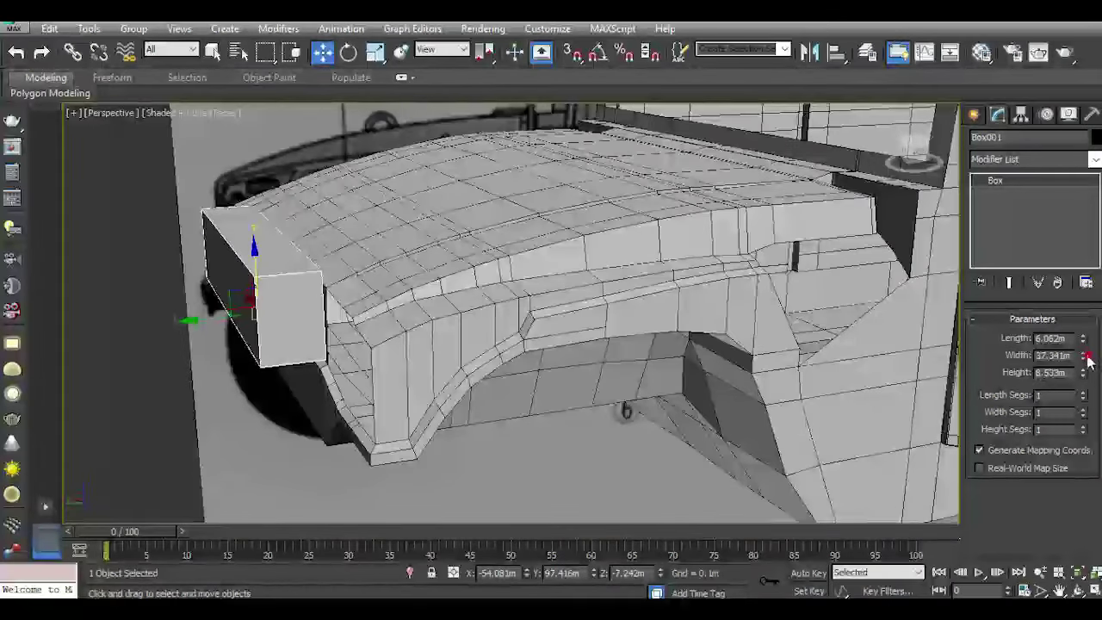
left_click_drag(1088, 356, 1084, 379)
left_click(15, 53)
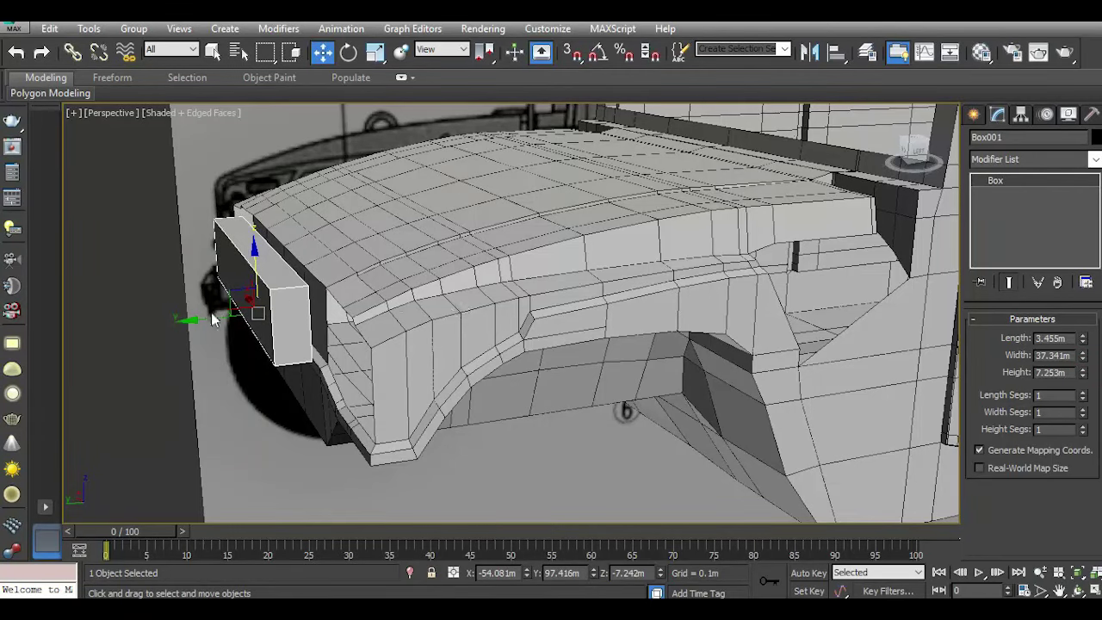
left_click_drag(217, 317, 231, 316)
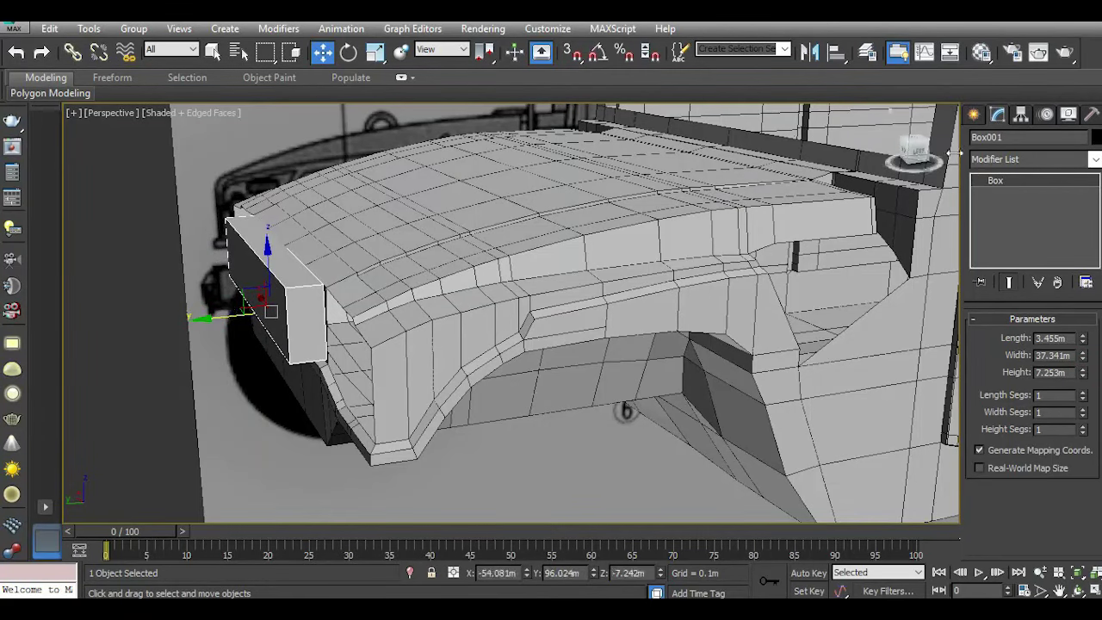
Reduce the box height to 6.383m and nudge it into place at the hood front.
middle_click_drag(626, 411, 785, 350, "alt")
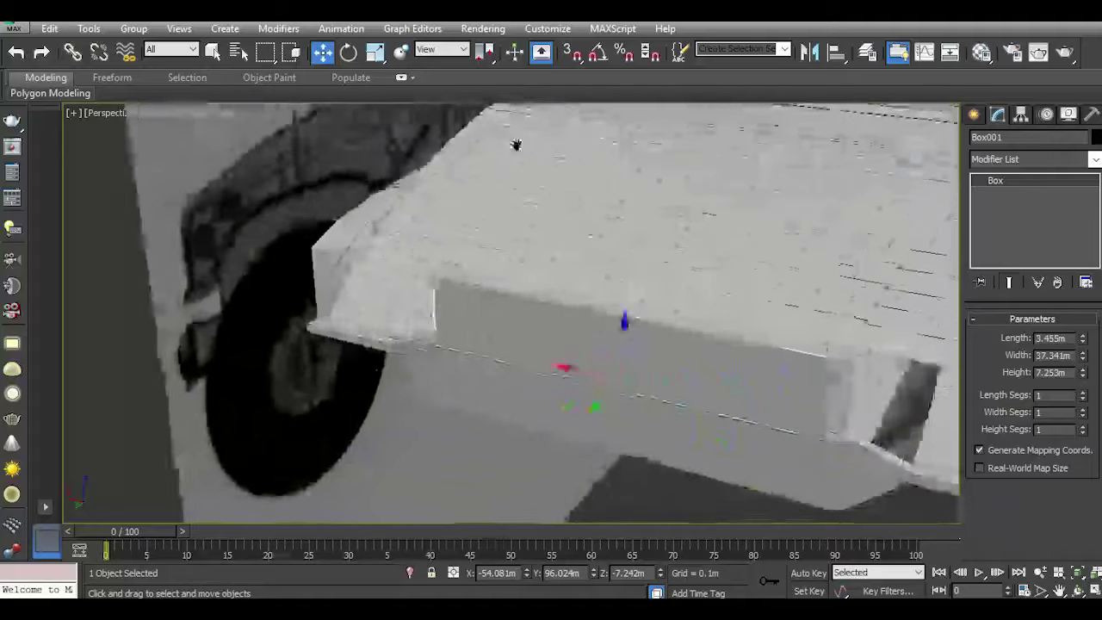
scroll(785, 350, "up", 3)
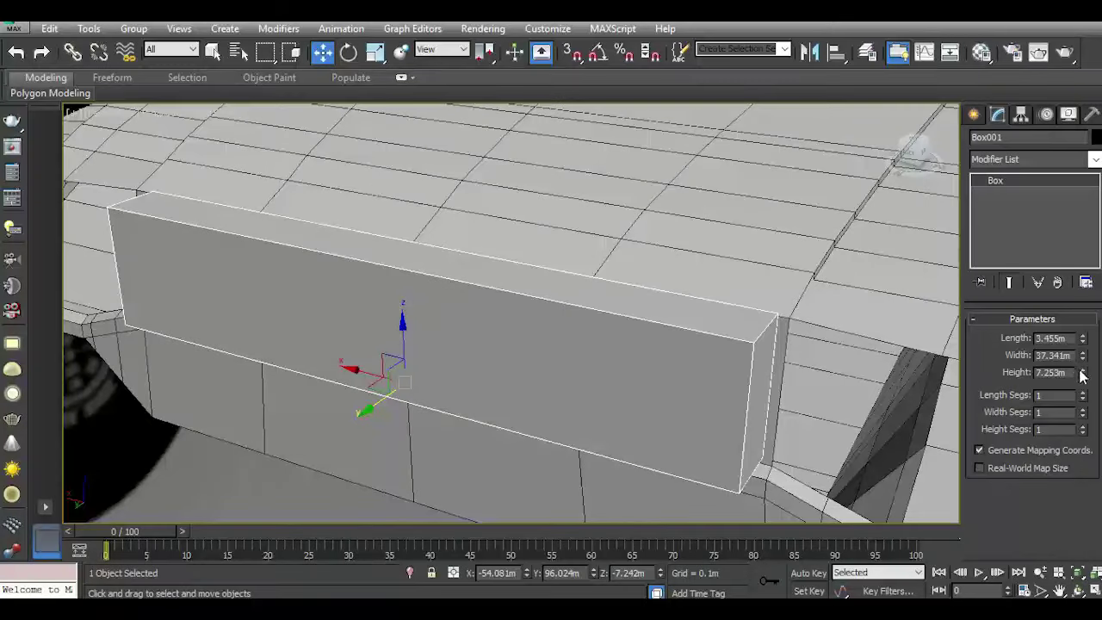
left_click_drag(1082, 376, 1075, 388)
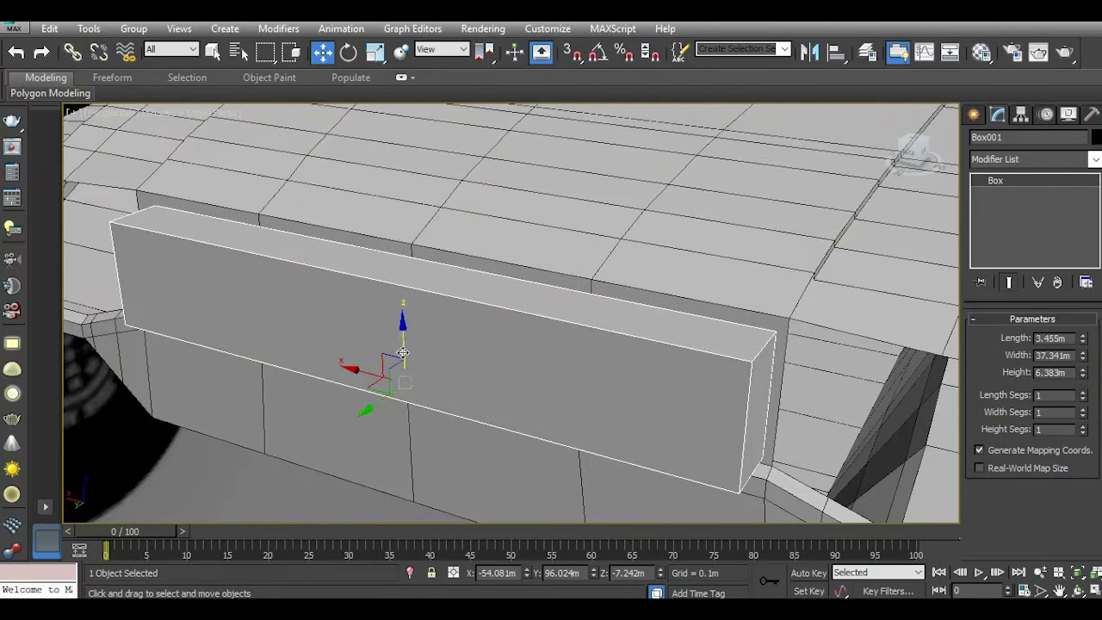
left_click_drag(403, 353, 404, 344)
left_click_drag(388, 390, 393, 390)
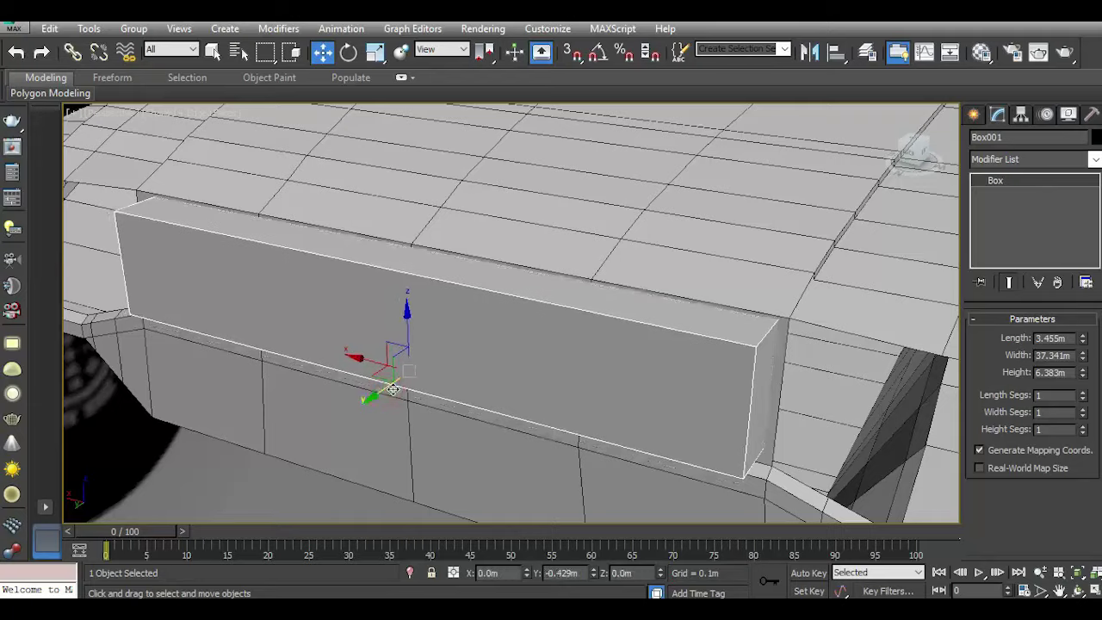
scroll(544, 373, "down", 5)
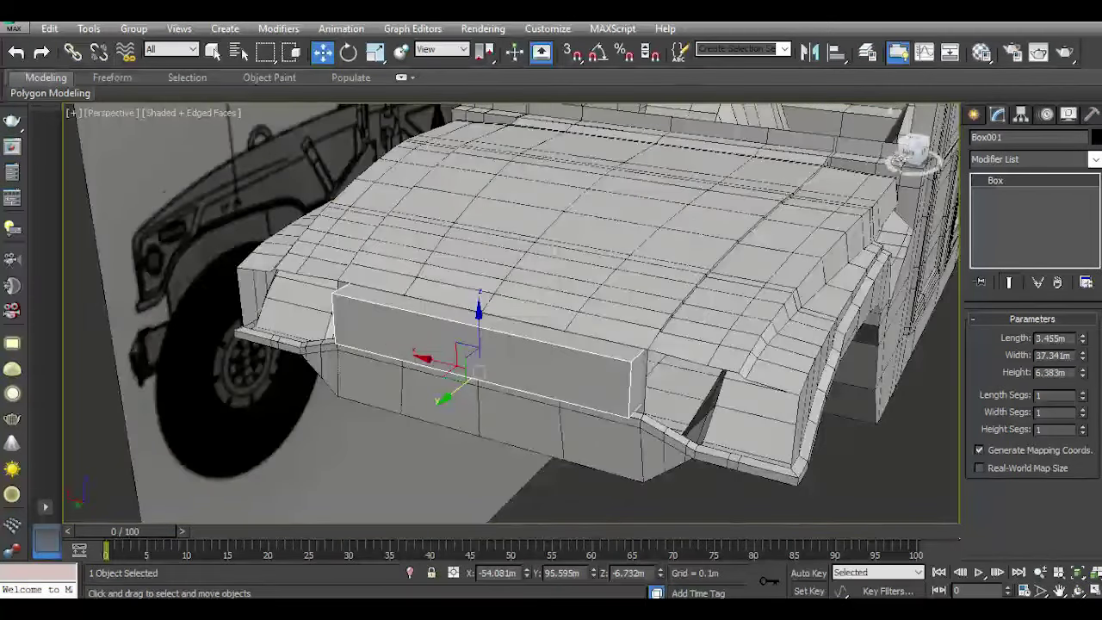
mouse_move(912, 153)
left_mouse_down()
mouse_move(895, 163)
mouse_move(912, 151)
left_mouse_up()
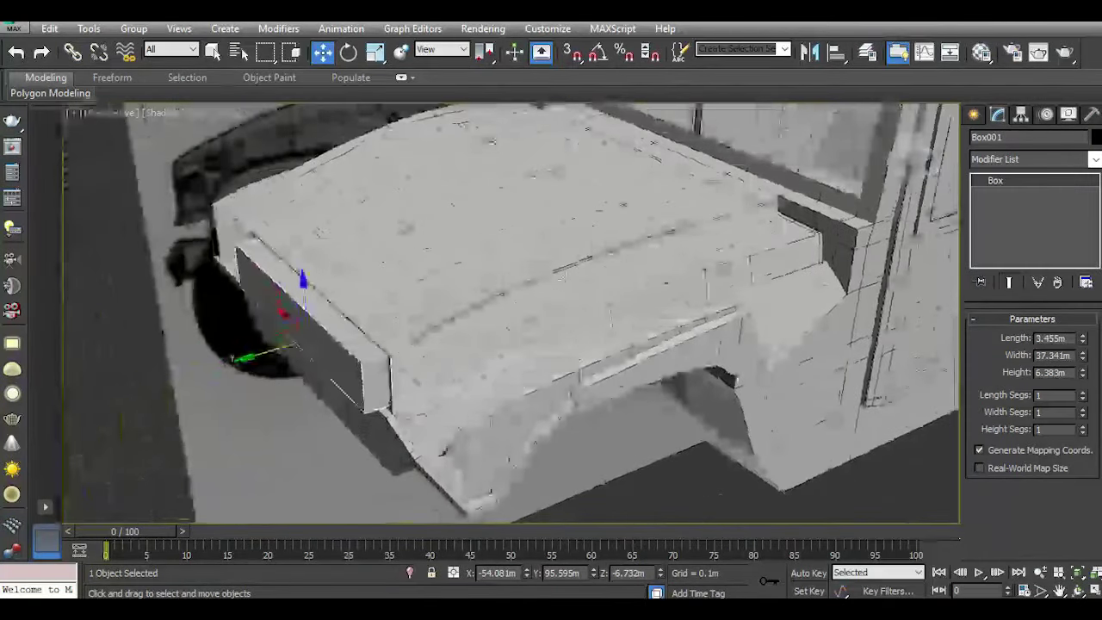
middle_click_drag(280, 310, 473, 249, "alt")
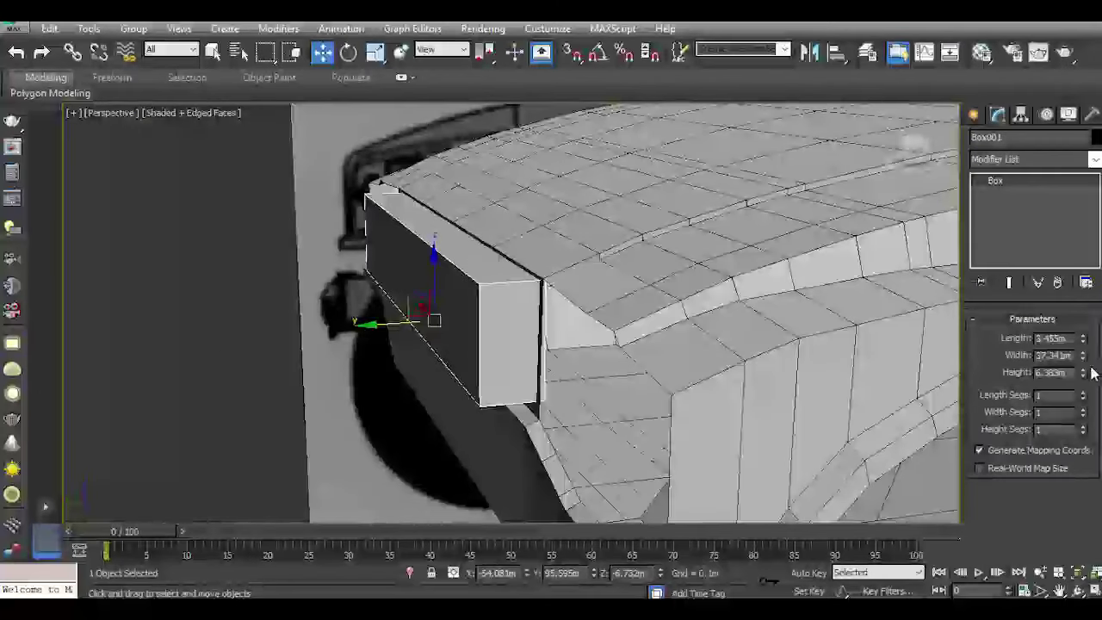
Thin the box to about 1.983m deep and align it against the hood face.
left_click_drag(1083, 339, 1085, 360)
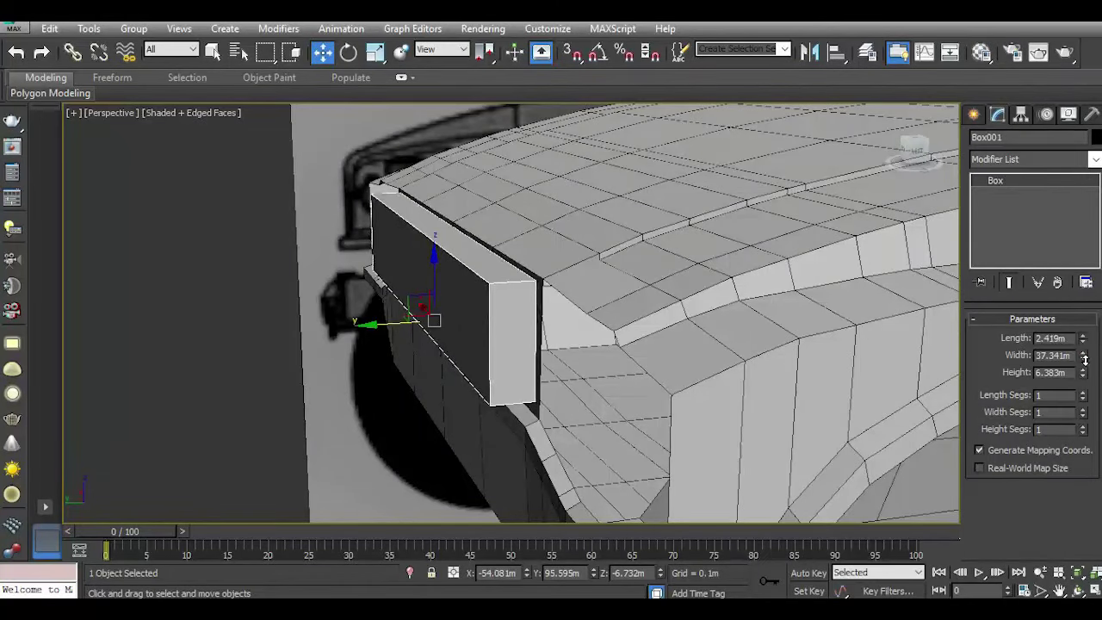
left_click_drag(388, 328, 393, 327)
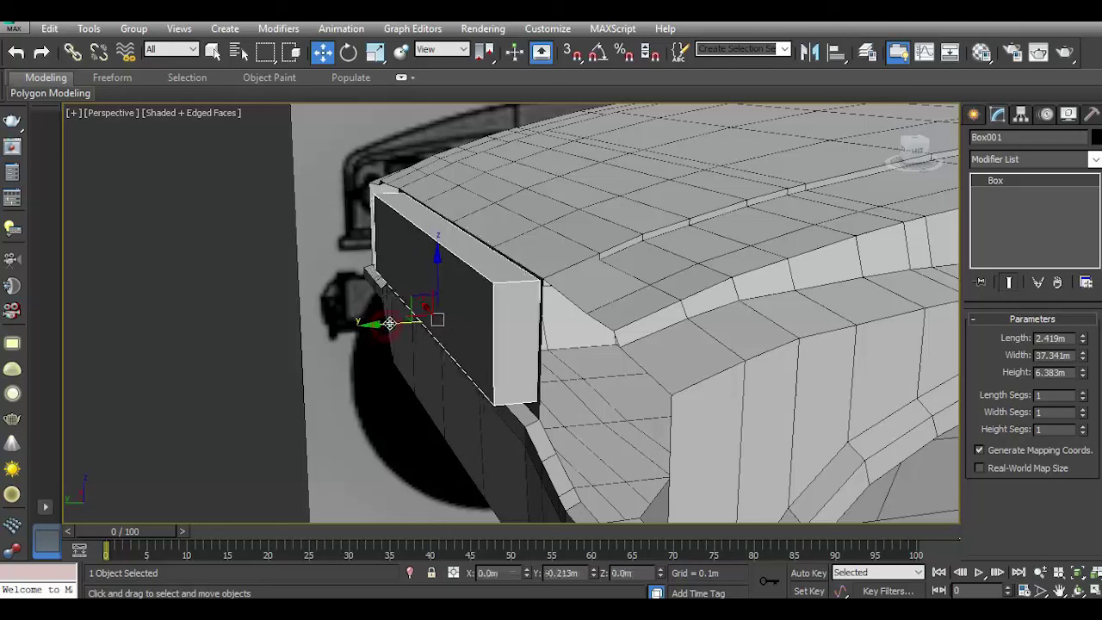
left_click_drag(1084, 343, 1084, 351)
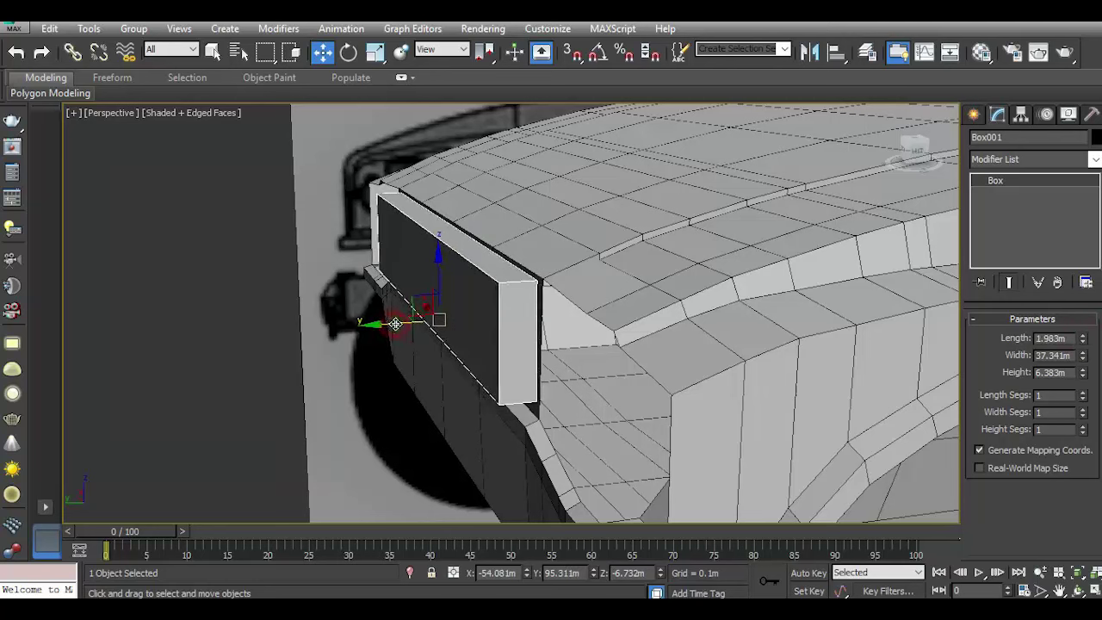
left_click_drag(395, 324, 469, 331)
Convert the box to Editable Poly and select its outer front polygon.
right_click(999, 180)
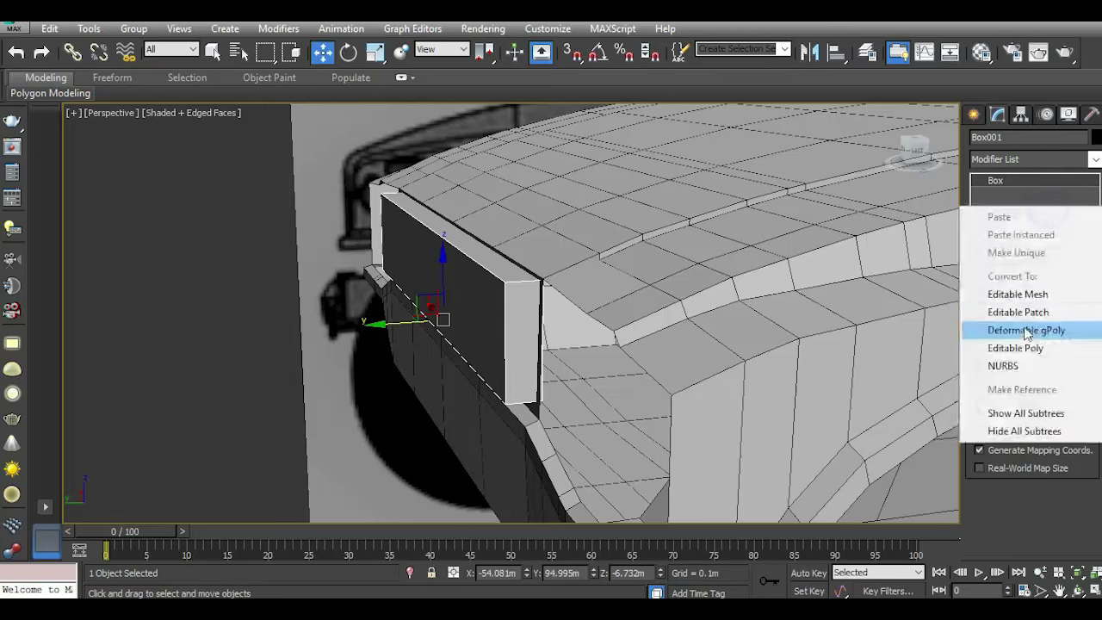
left_click(1016, 349)
left_click(1050, 353)
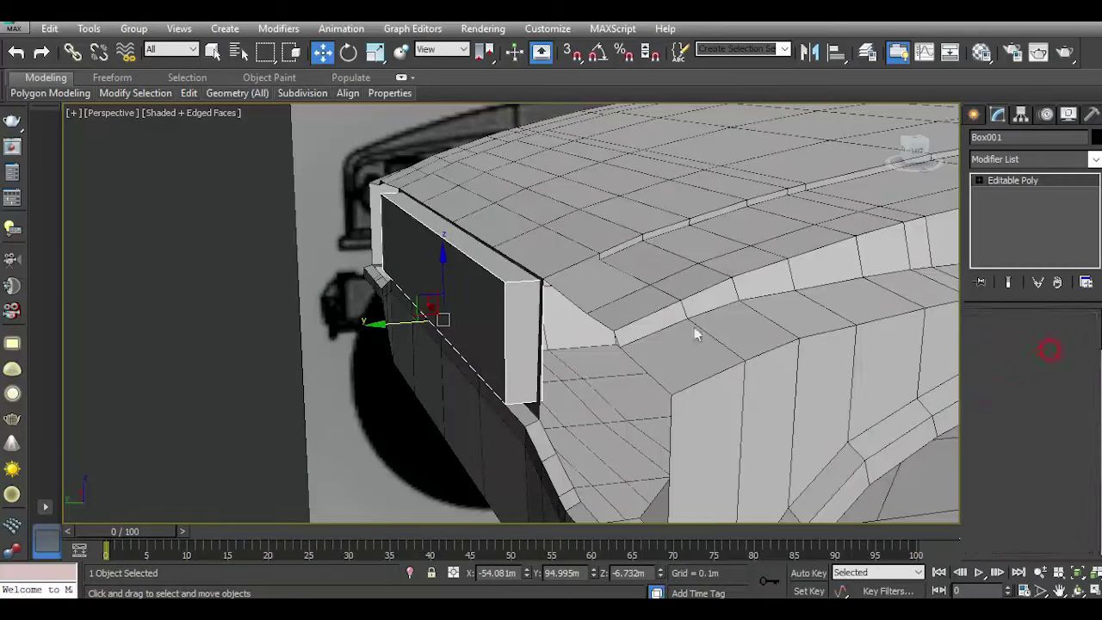
left_click(481, 323)
scroll(1030, 430, "down", 1)
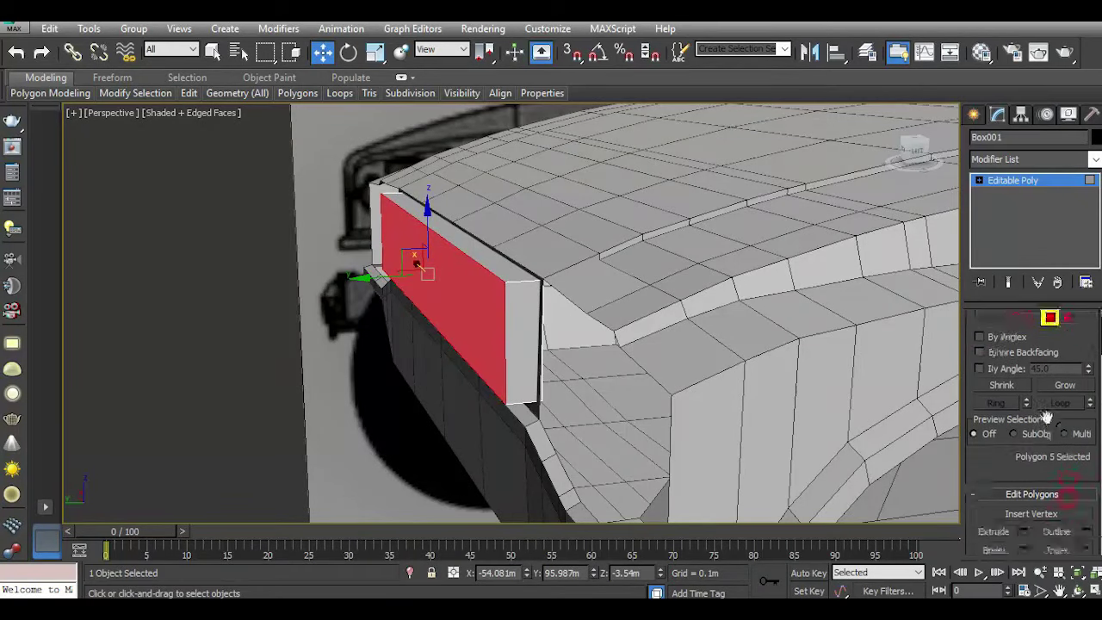
scroll(1030, 440, "down", 3)
Extrude the front face about 0.1m and shift it slightly outward along Y.
left_click(1025, 442)
scroll(465, 302, "up", 3)
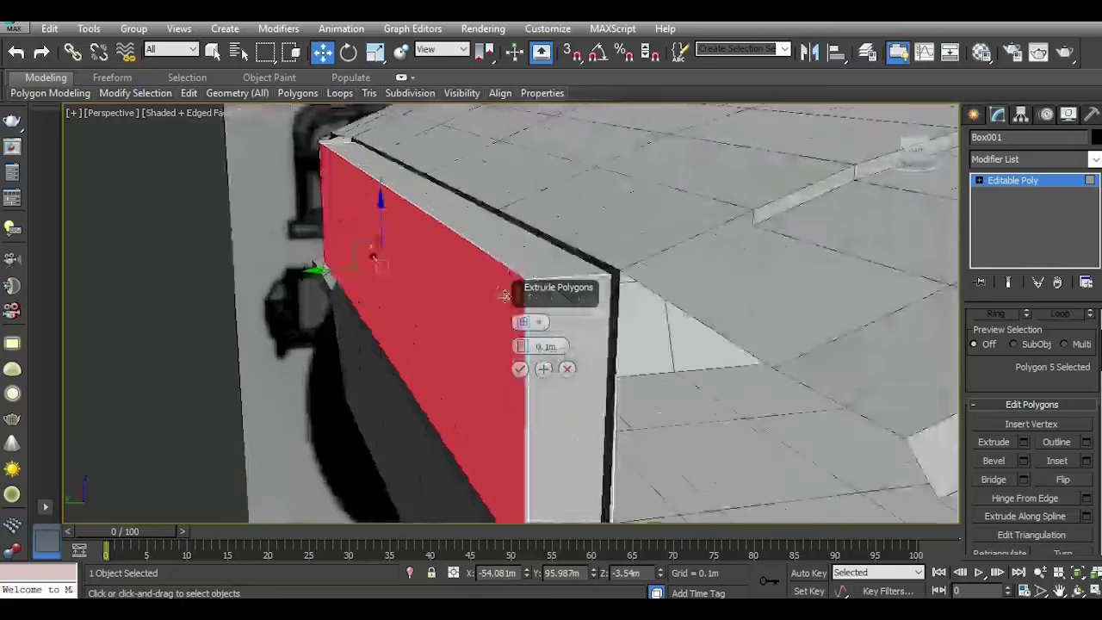
left_click(520, 369)
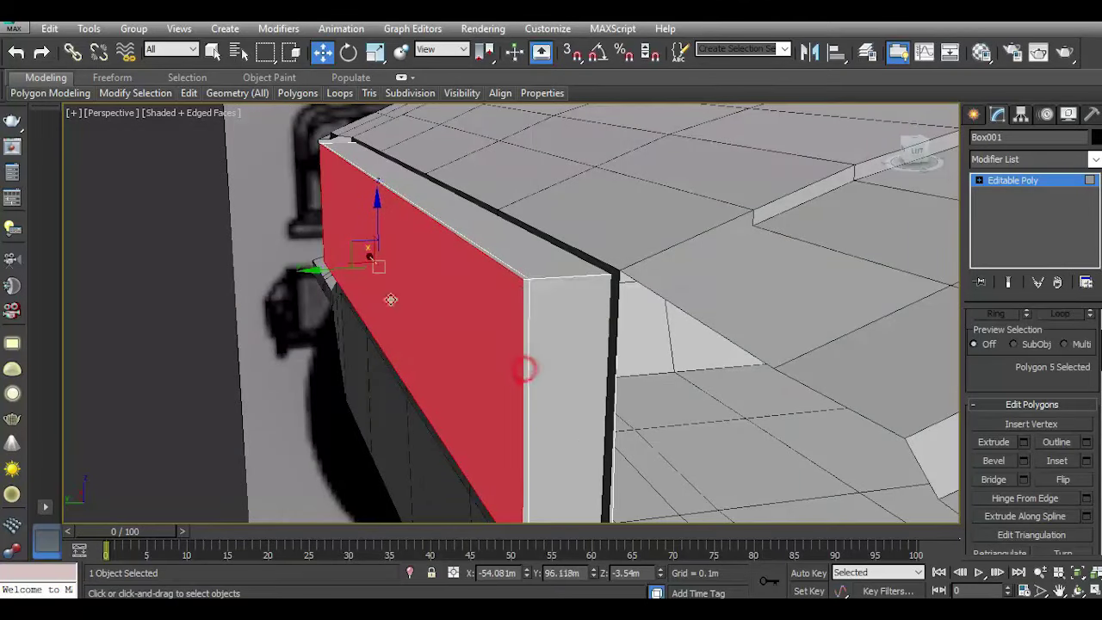
left_click_drag(333, 271, 327, 272)
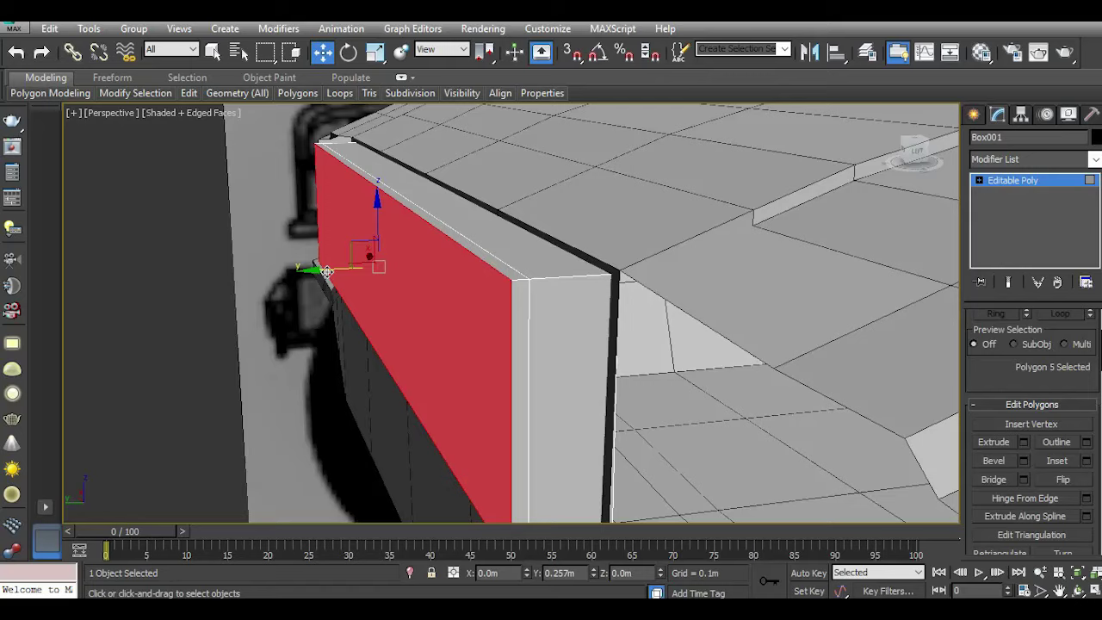
scroll(416, 293, "down", 3)
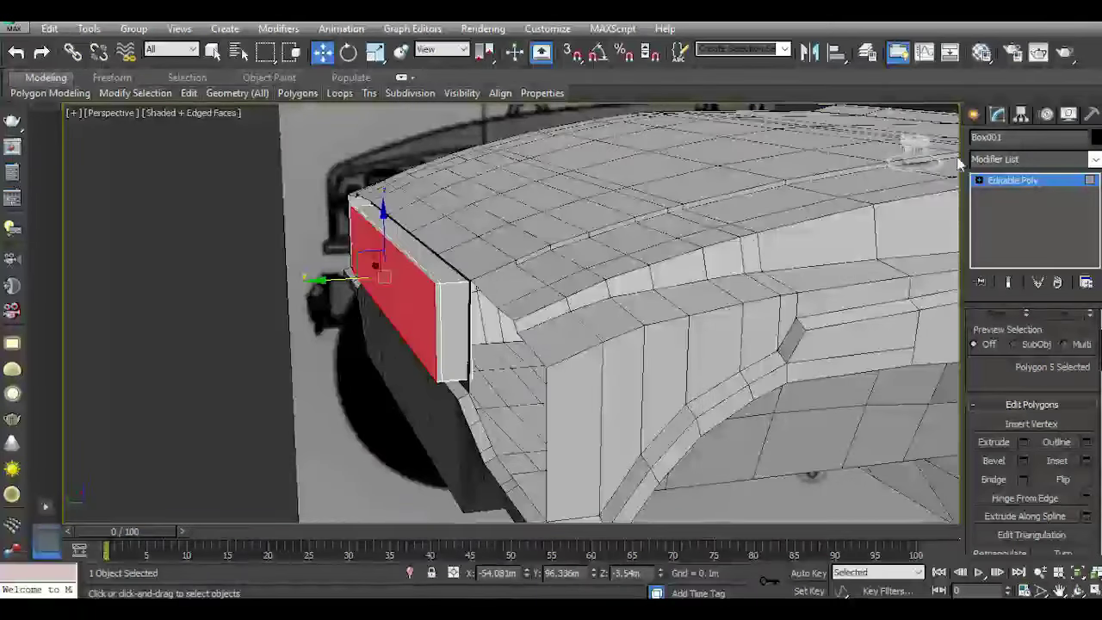
mouse_move(959, 164)
middle_mouse_down("alt")
mouse_move(471, 334)
mouse_move(517, 259)
middle_mouse_up("alt")
scroll(551, 224, "up", 3)
scroll(551, 224, "up", 3)
scroll(551, 224, "up", 2)
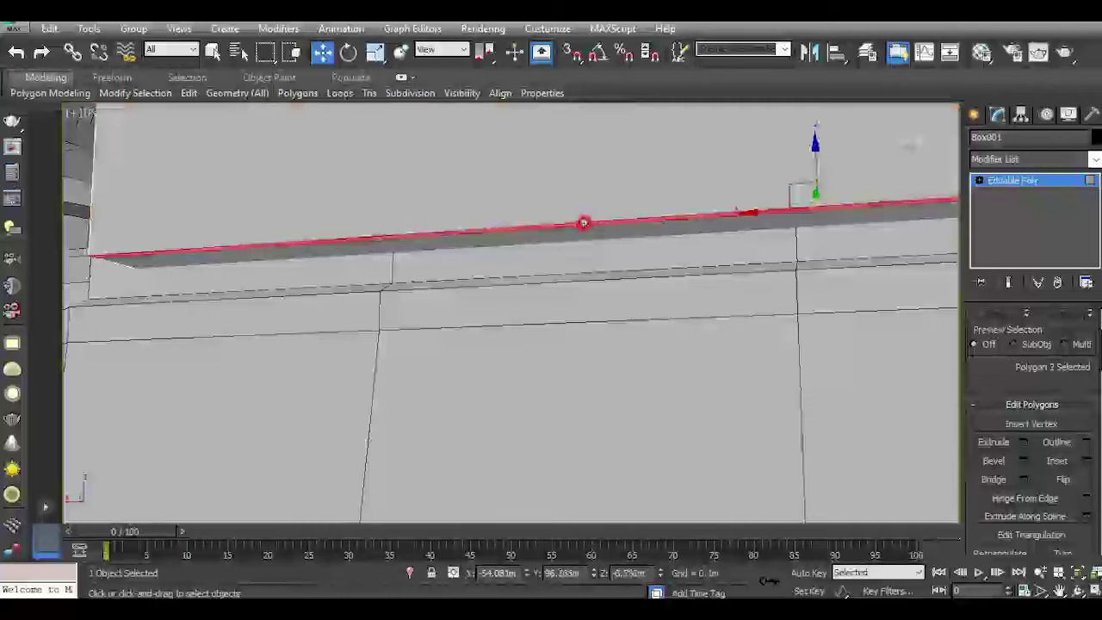
scroll(531, 238, "down", 2)
scroll(532, 241, "down", 2)
scroll(534, 258, "down", 3)
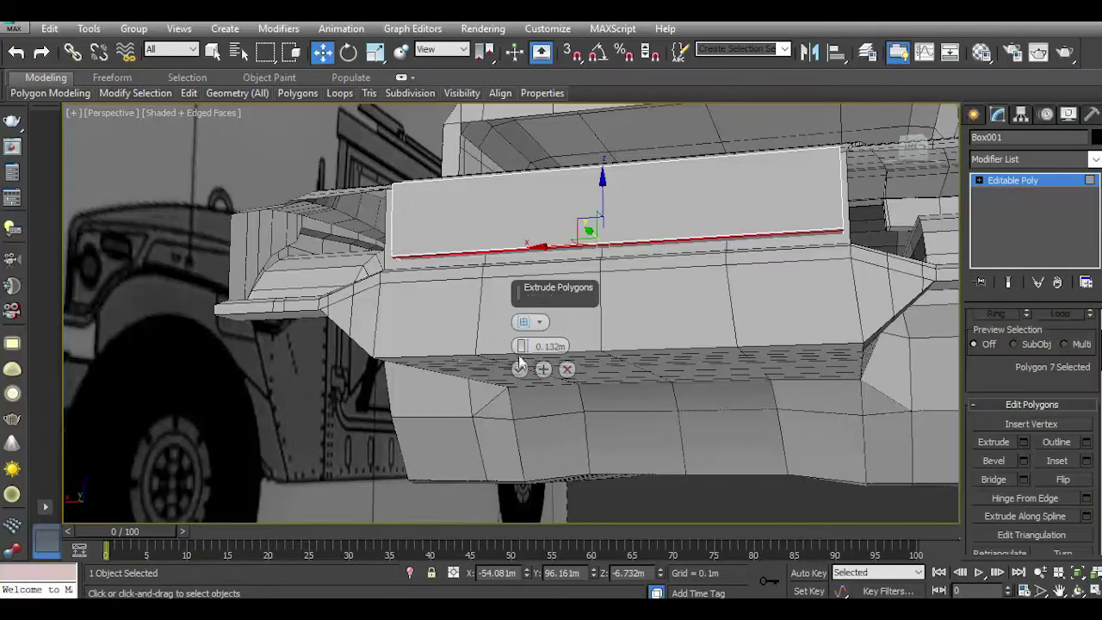
Commit the bottom-face extrusion at 0.131m and pull the face down in Z.
left_click_drag(522, 347, 522, 349)
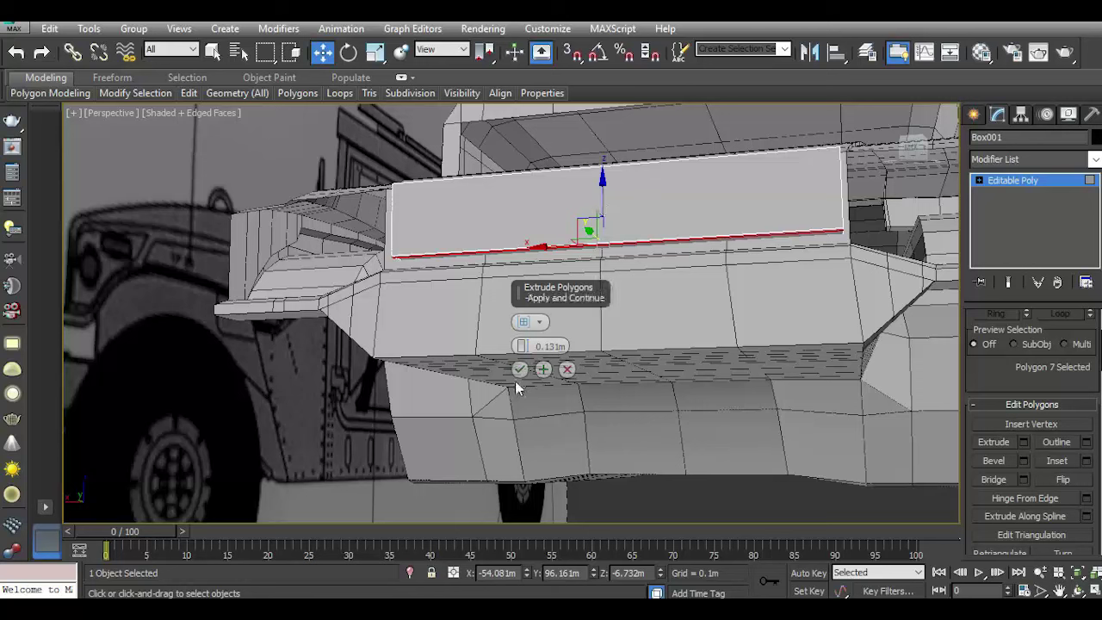
left_click(519, 371)
left_click_drag(602, 189, 603, 220)
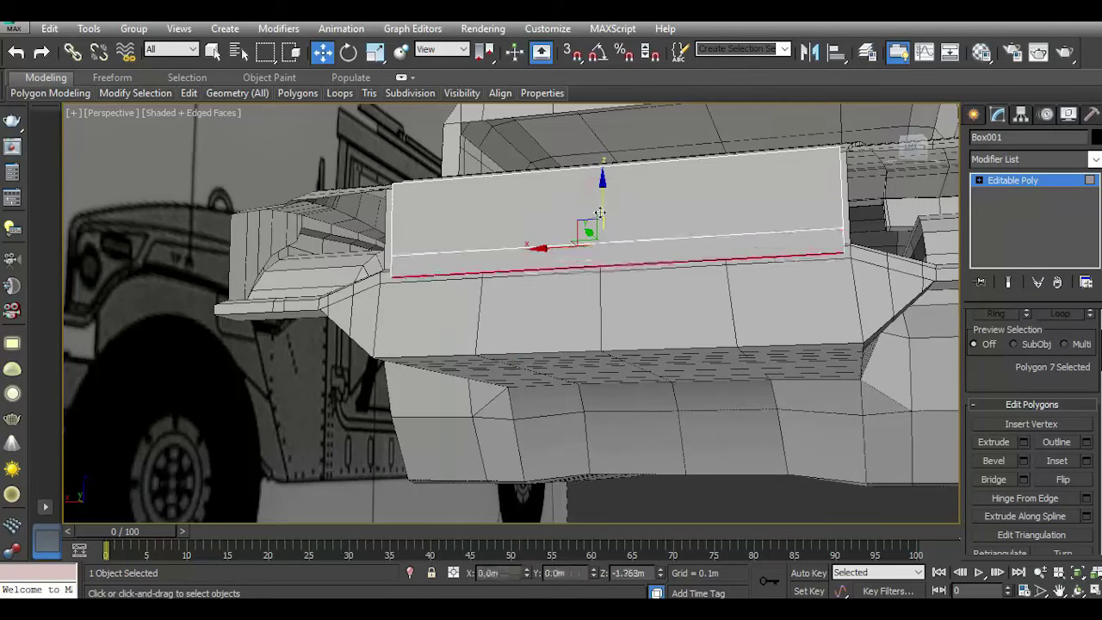
Scale the bottom face to 82% along X and lower it slightly more.
left_click(375, 54)
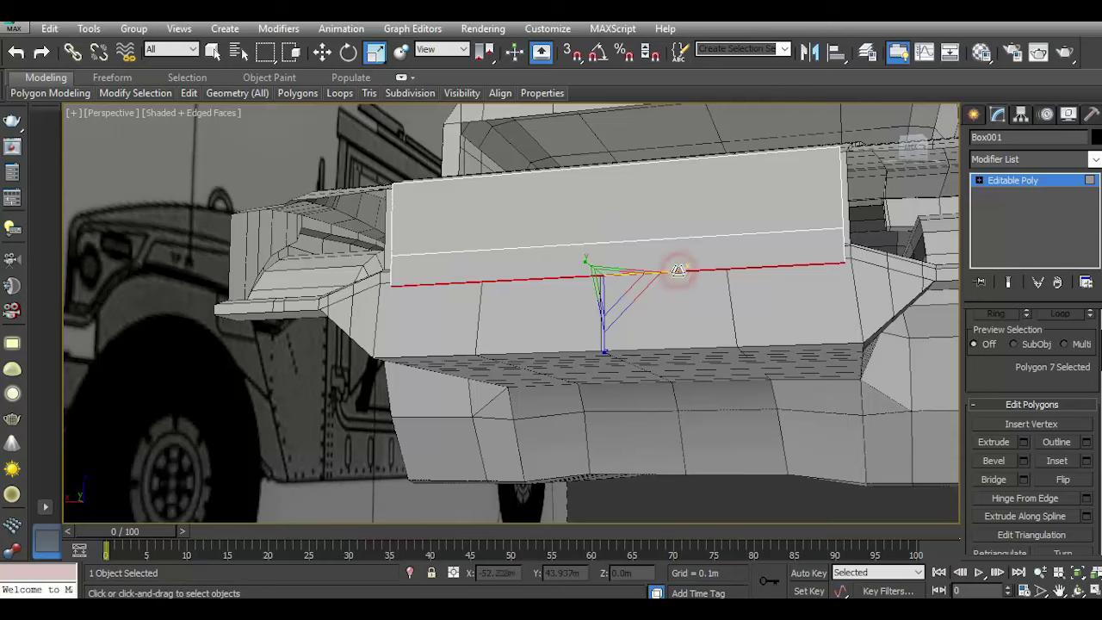
left_click_drag(679, 271, 665, 275)
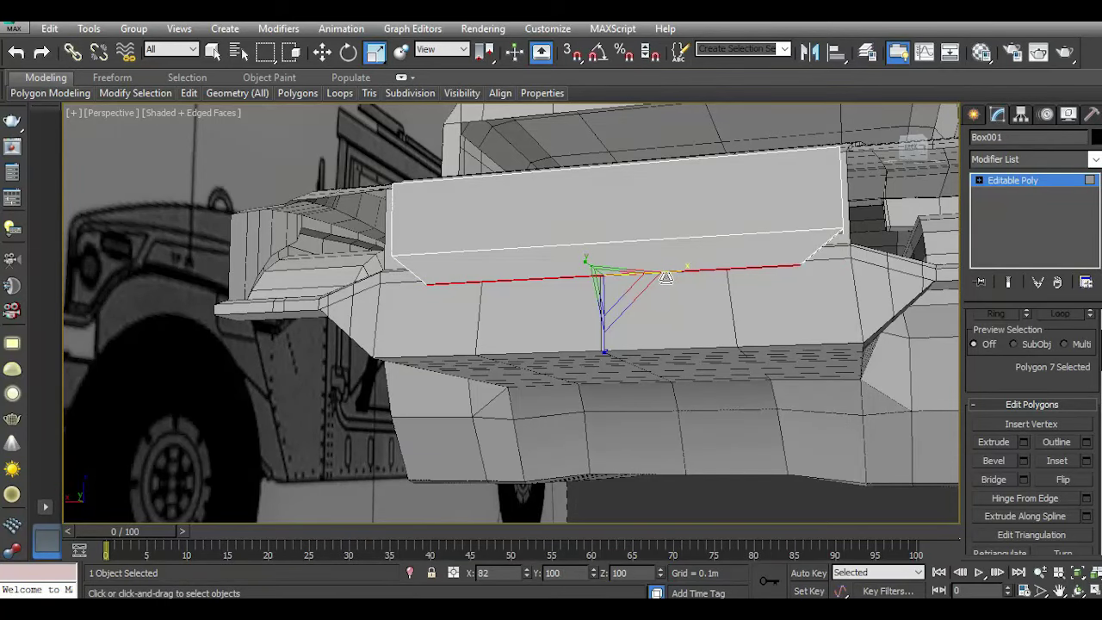
mouse_move(666, 276)
middle_mouse_down("alt")
mouse_move(514, 234)
mouse_move(526, 261)
middle_mouse_up("alt")
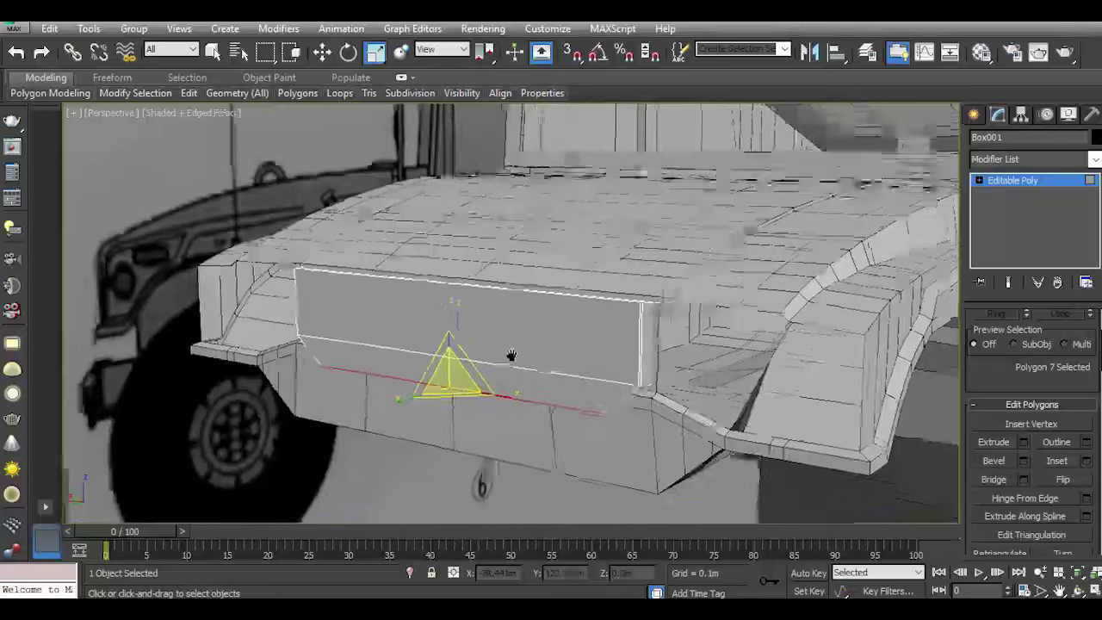
middle_click_drag(511, 355, 517, 379, "alt")
scroll(703, 399, "up", 3)
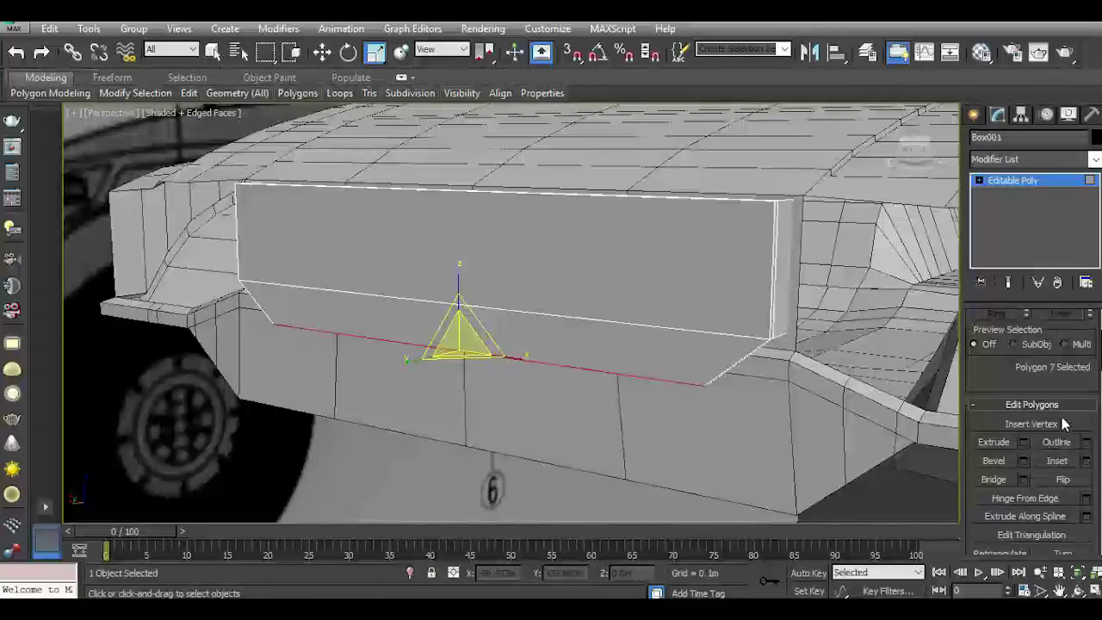
key("w")
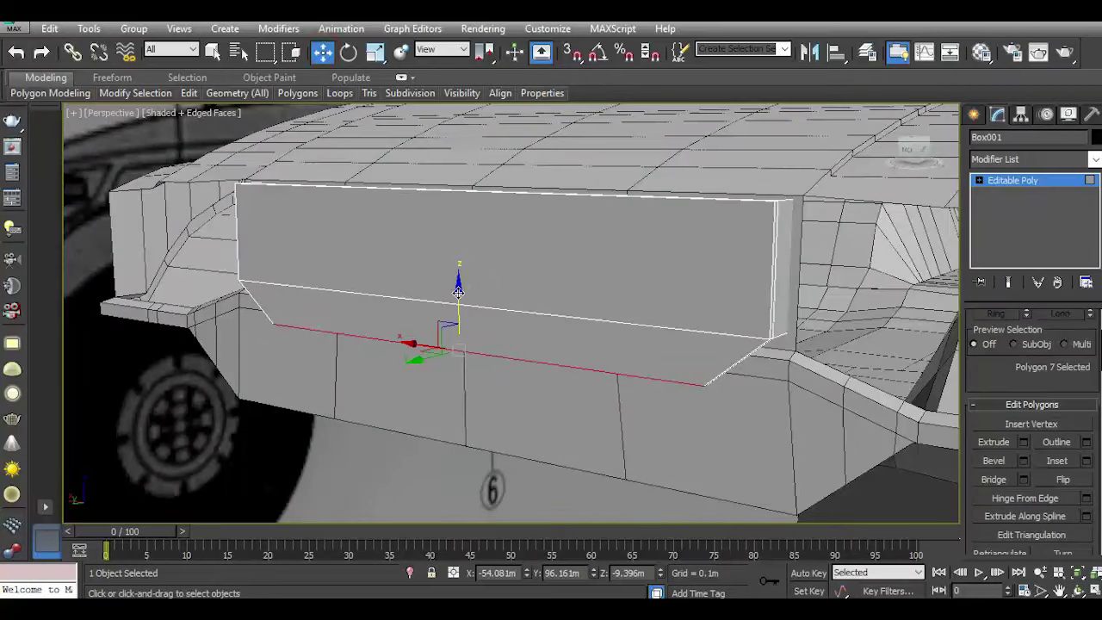
left_click_drag(458, 293, 459, 302)
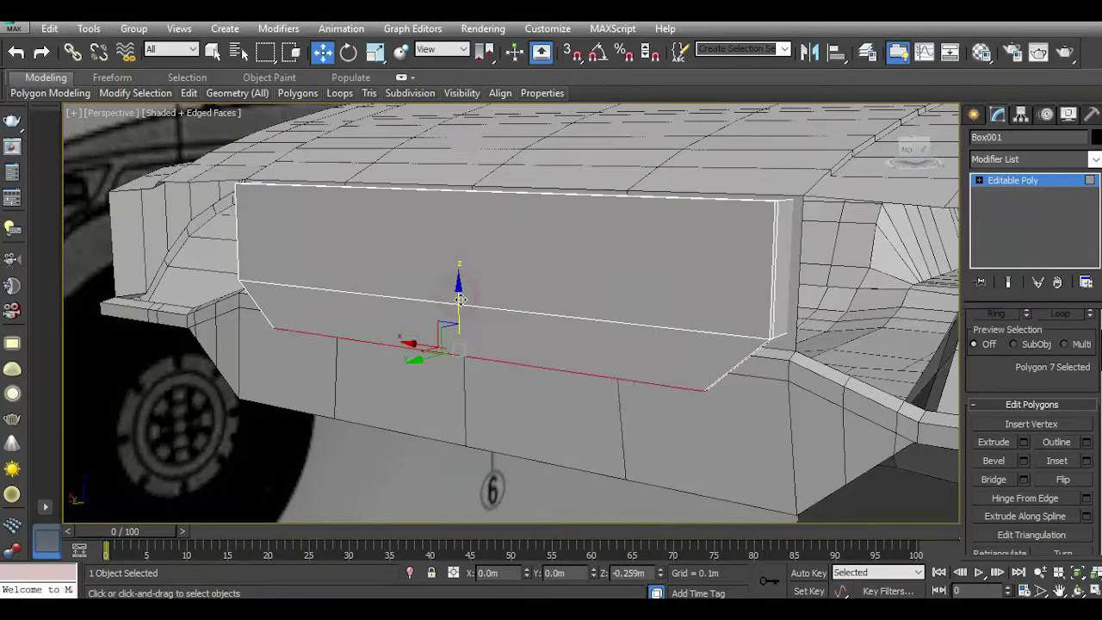
Extrude the bottom face again by 0.333m and pull the new face further down.
left_click(1026, 442)
left_click_drag(523, 348, 514, 240)
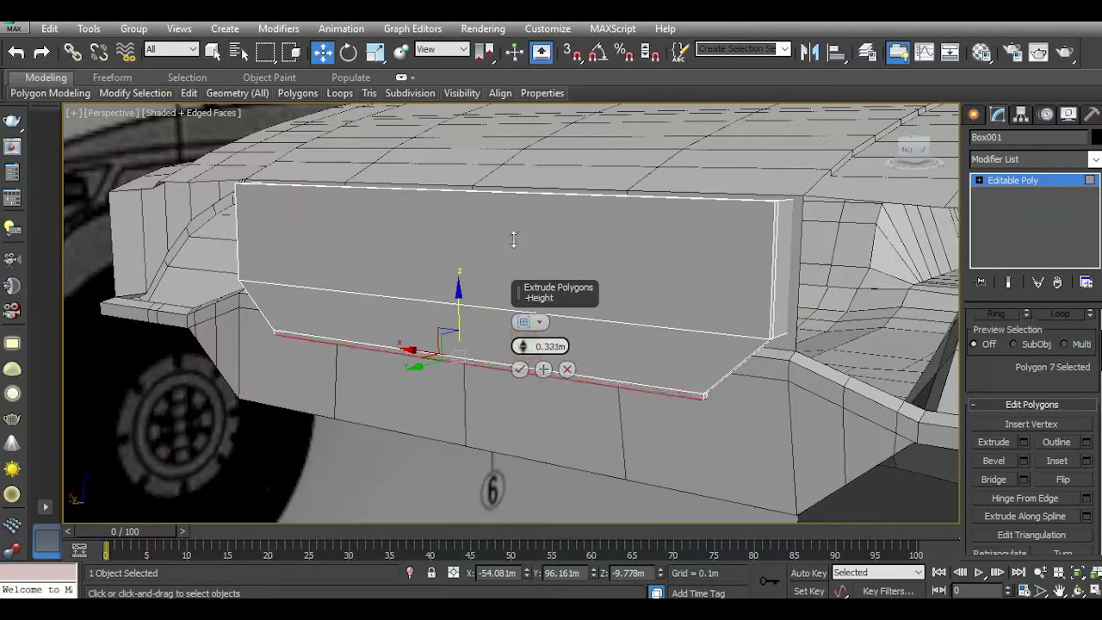
left_click(520, 370)
mouse_move(462, 322)
left_mouse_down()
mouse_move(469, 409)
mouse_move(486, 411)
left_mouse_up()
scroll(503, 414, "down", 5)
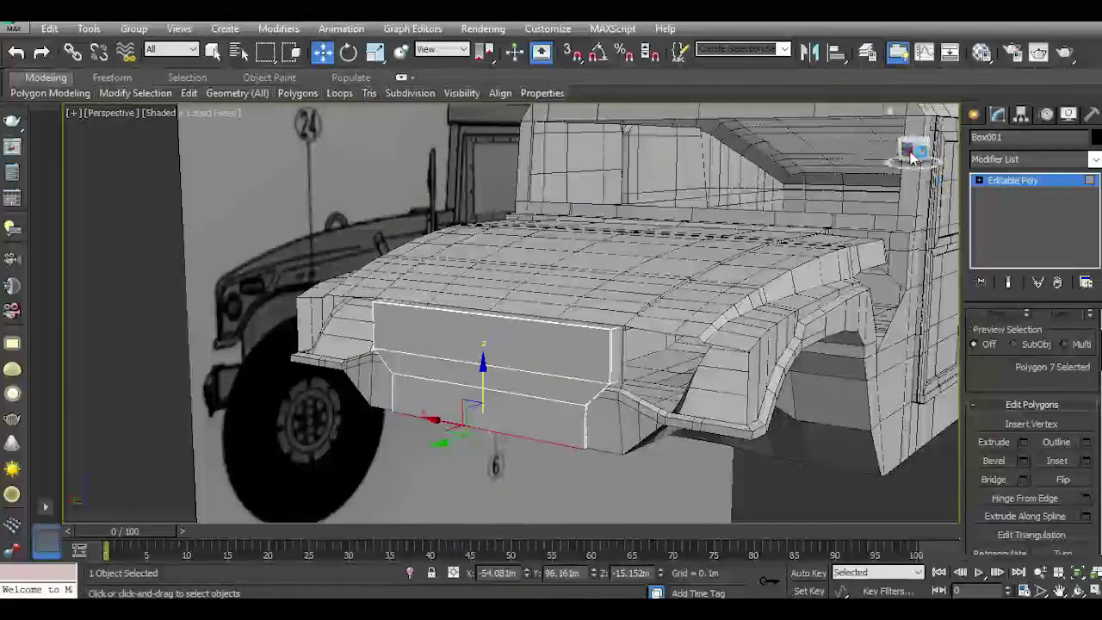
mouse_move(918, 147)
middle_mouse_down("alt")
mouse_move(430, 311)
mouse_move(396, 344)
middle_mouse_up("alt")
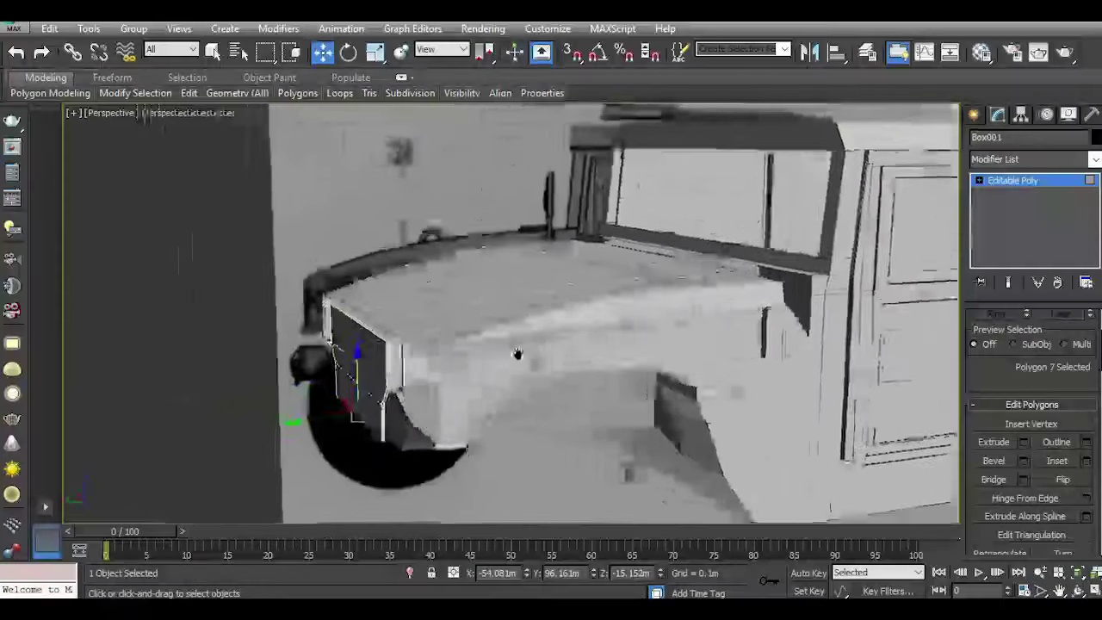
scroll(396, 345, "up", 3)
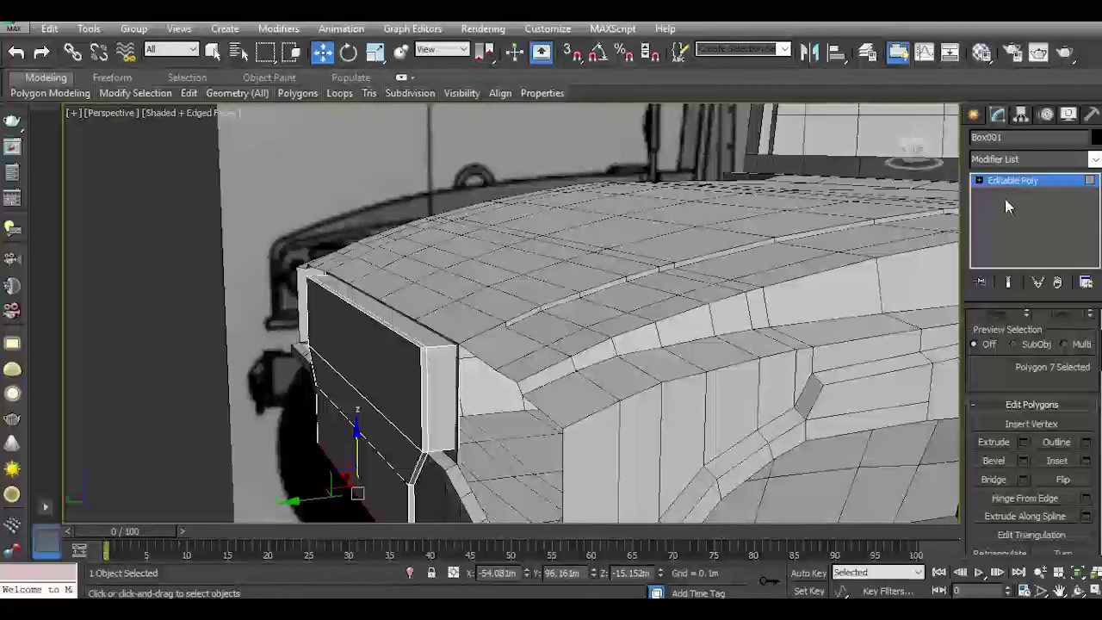
left_click(979, 181)
left_click(1006, 206)
middle_click_drag(509, 302, 513, 331, "alt")
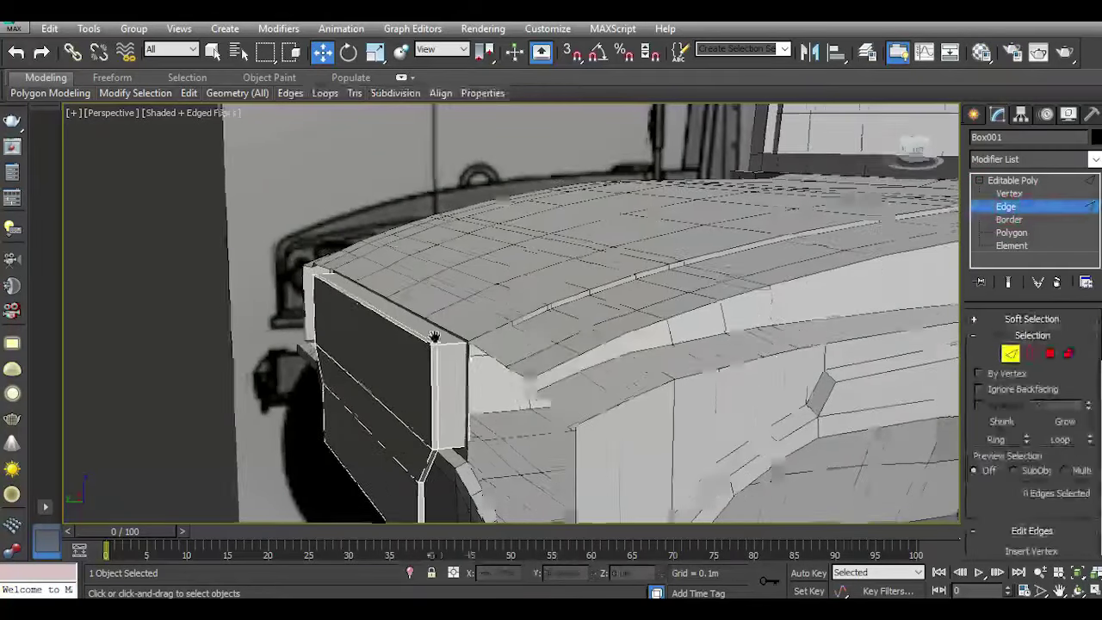
double_click(512, 331)
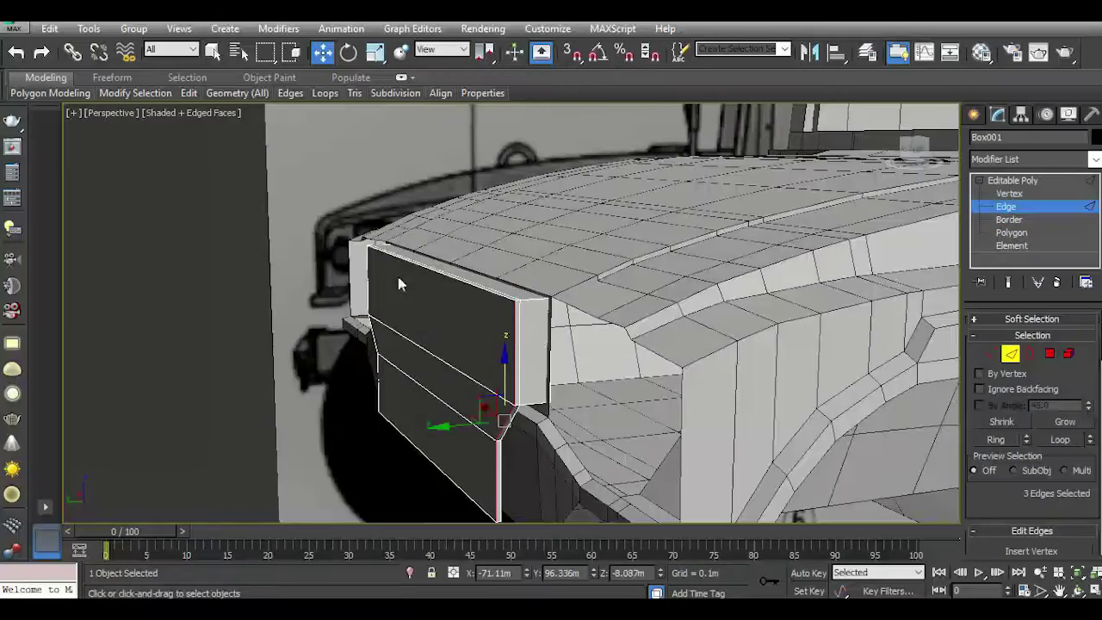
left_click(425, 270, "ctrl")
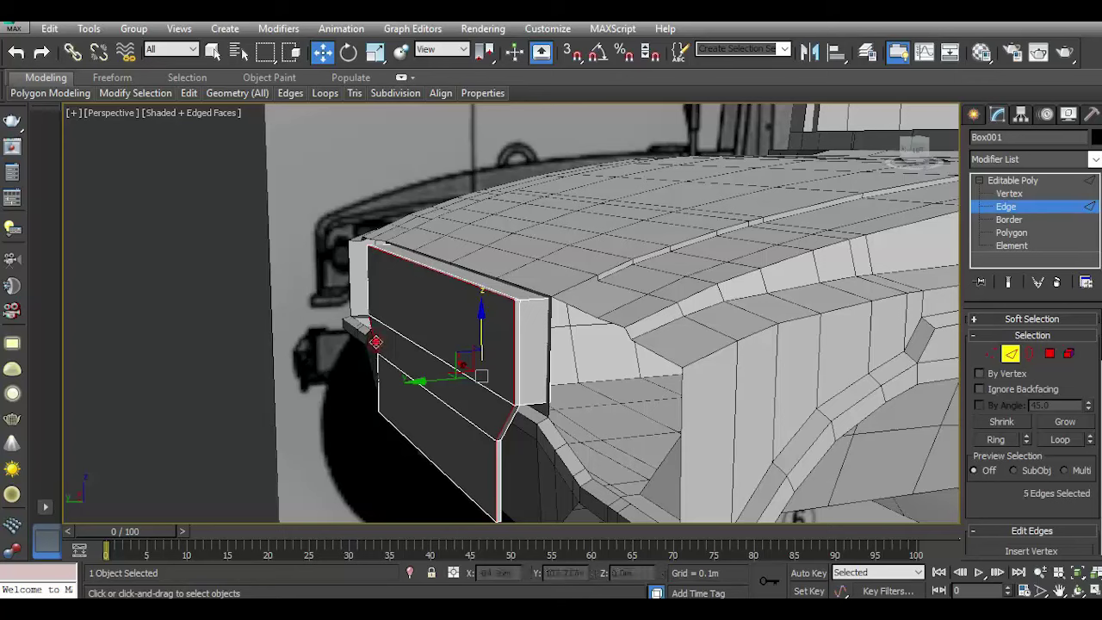
double_click(375, 342, "ctrl")
left_click(426, 459, "ctrl")
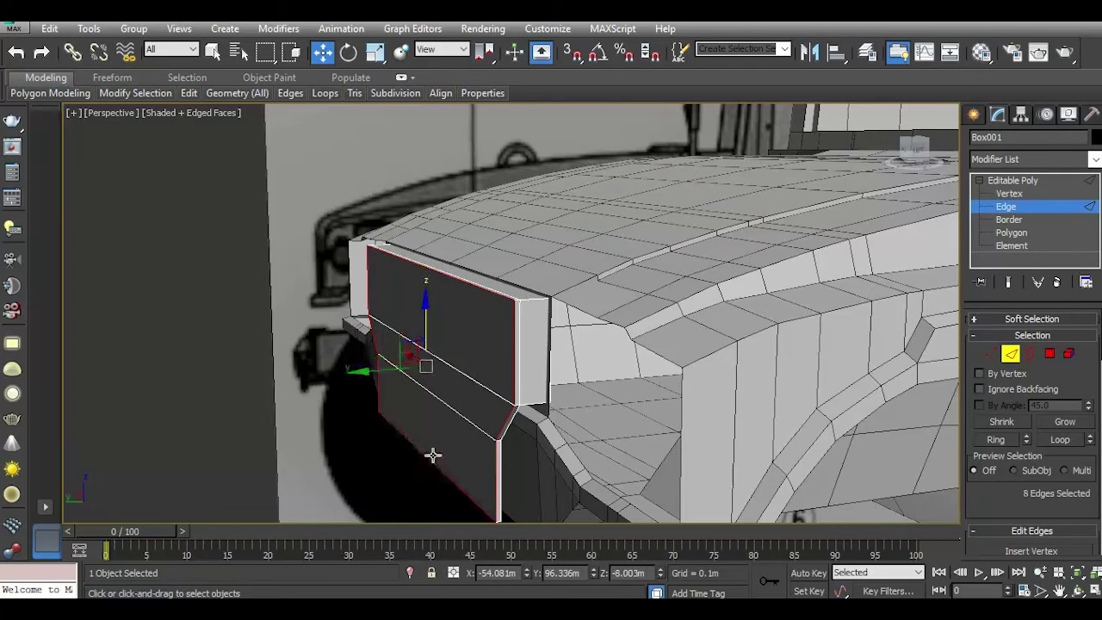
scroll(513, 307, "up", 3)
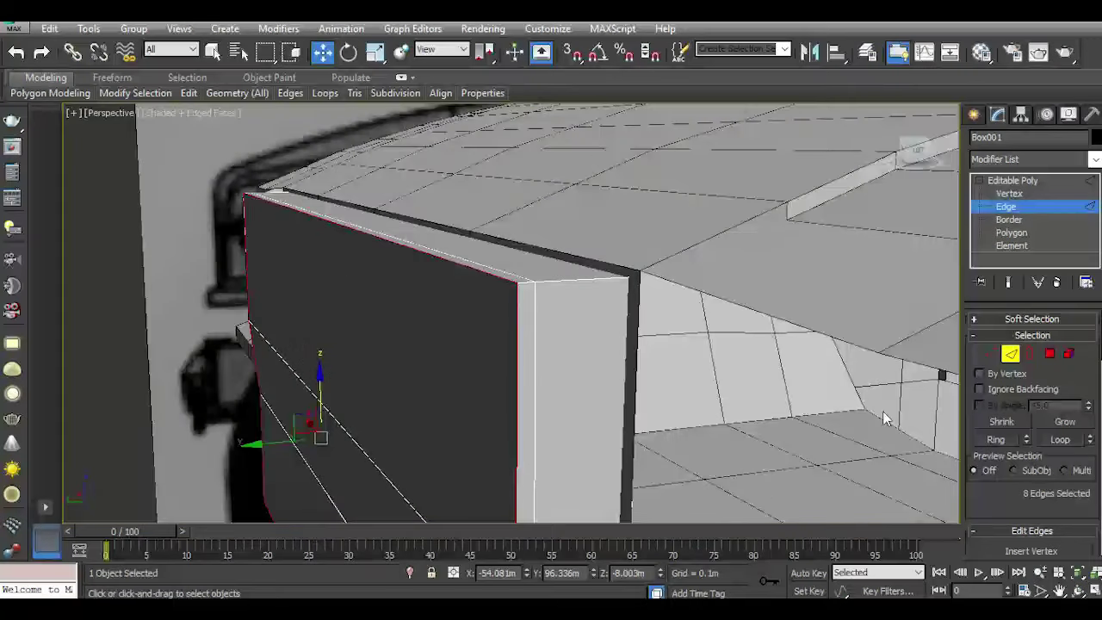
scroll(1031, 498, "down", 3)
left_click(1024, 487)
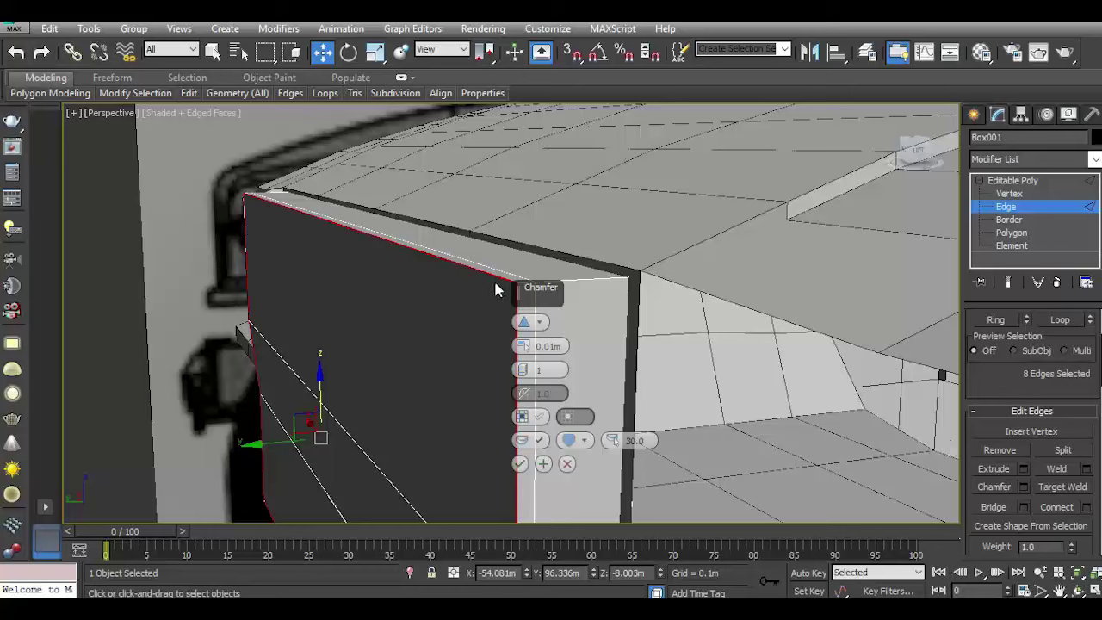
scroll(496, 291, "up", 2)
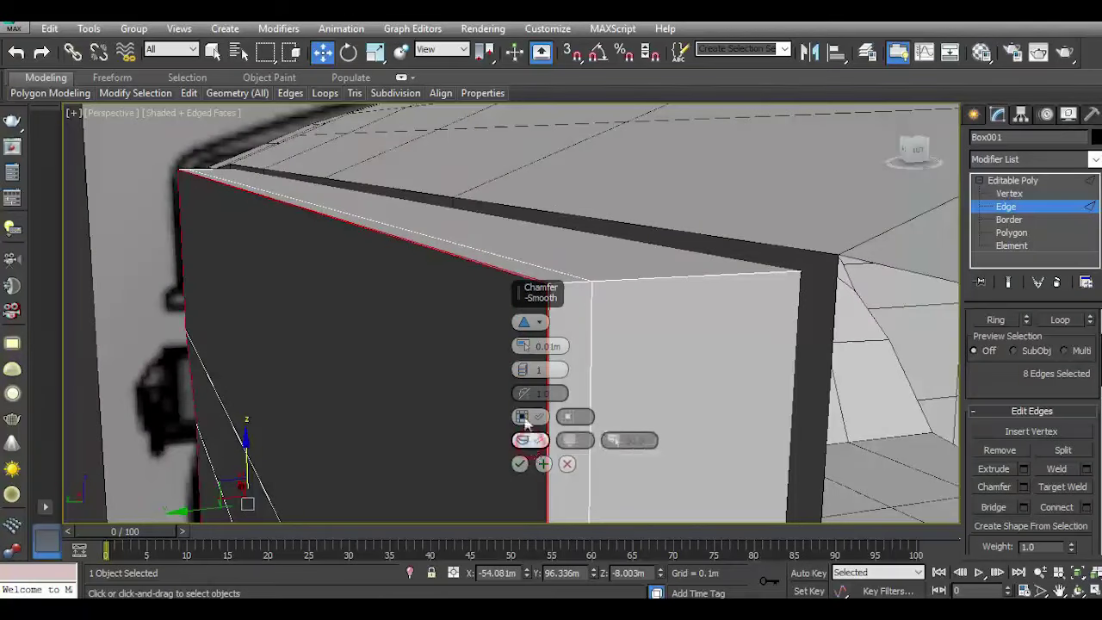
left_click_drag(525, 347, 520, 323)
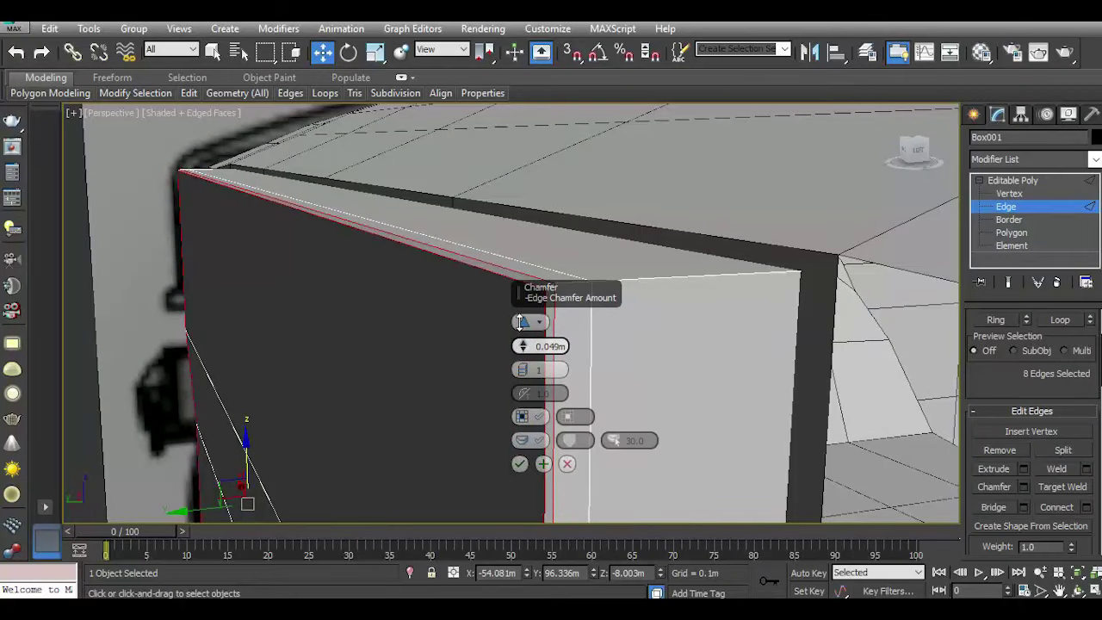
left_click(520, 465)
scroll(496, 326, "down", 5)
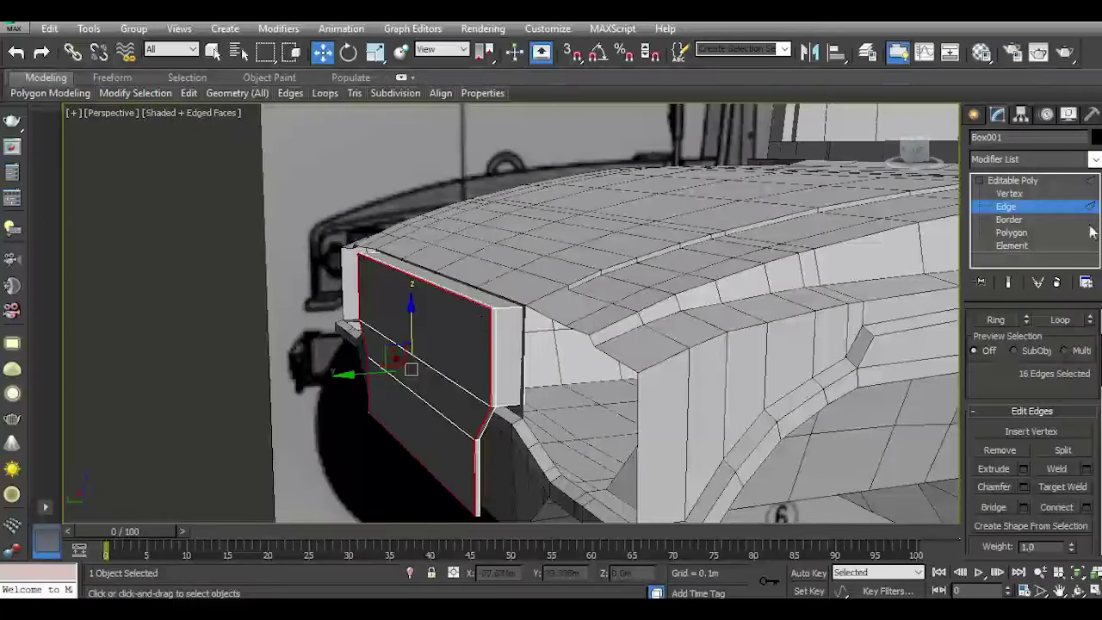
left_click(1013, 180)
scroll(566, 441, "down", 5)
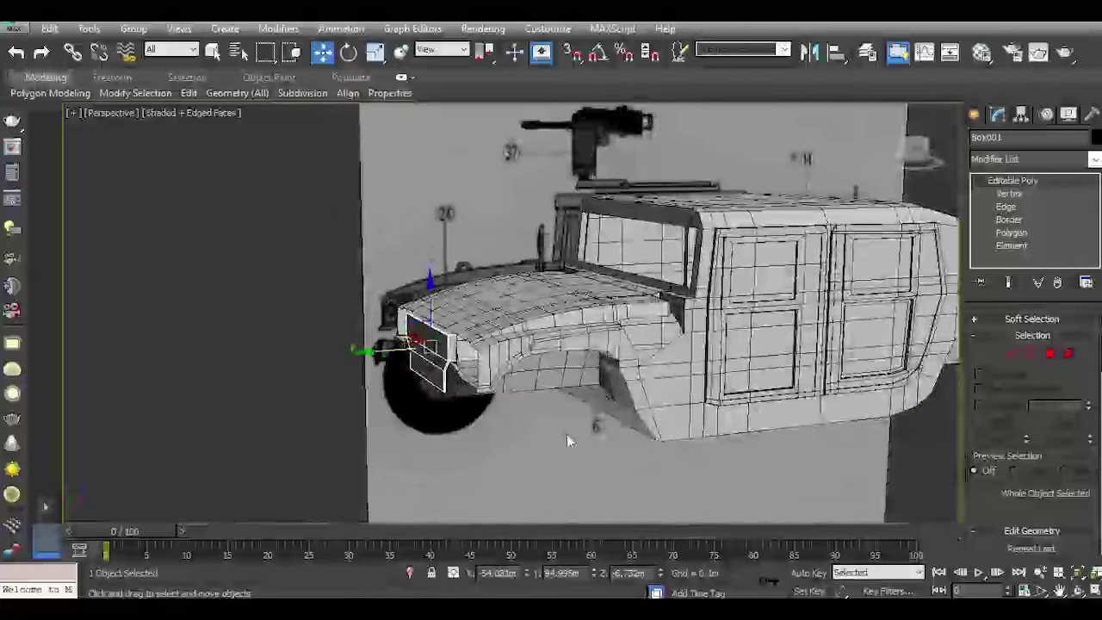
left_click(567, 441)
left_click_drag(892, 190, 889, 160)
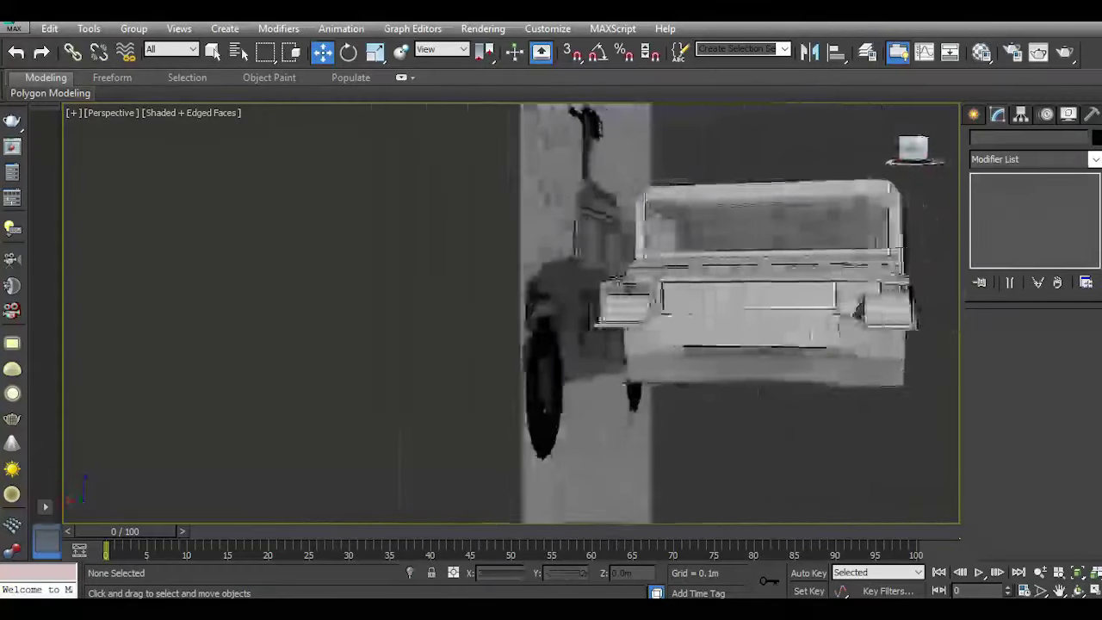
middle_click_drag(517, 310, 676, 285, "alt")
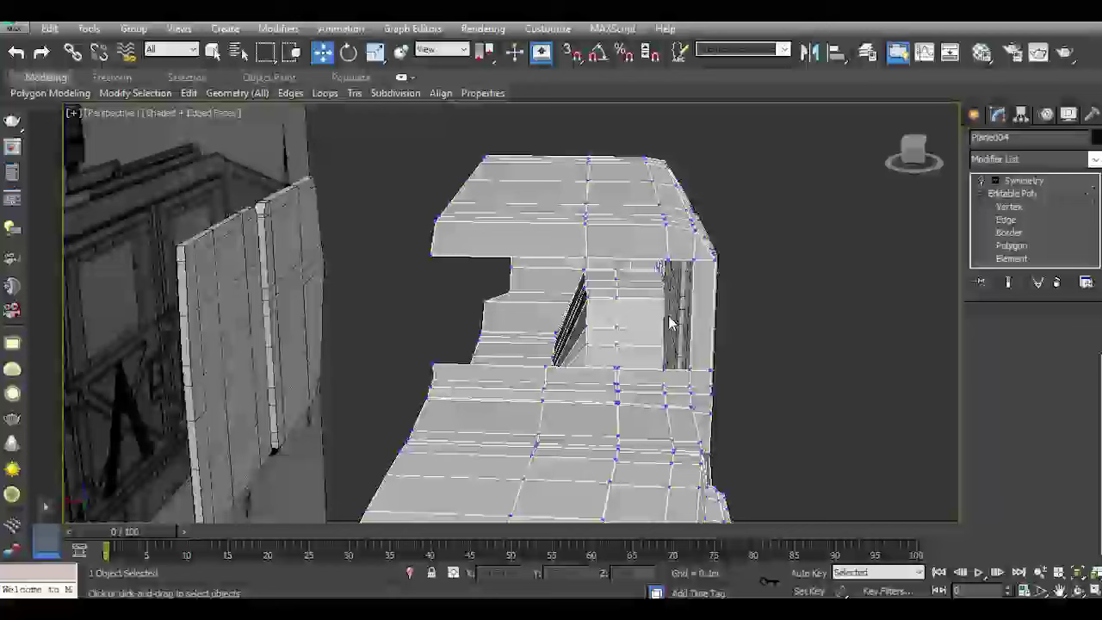
Select the body's outer vertex loop, then the upper corner and horizontal step edges.
key("1")
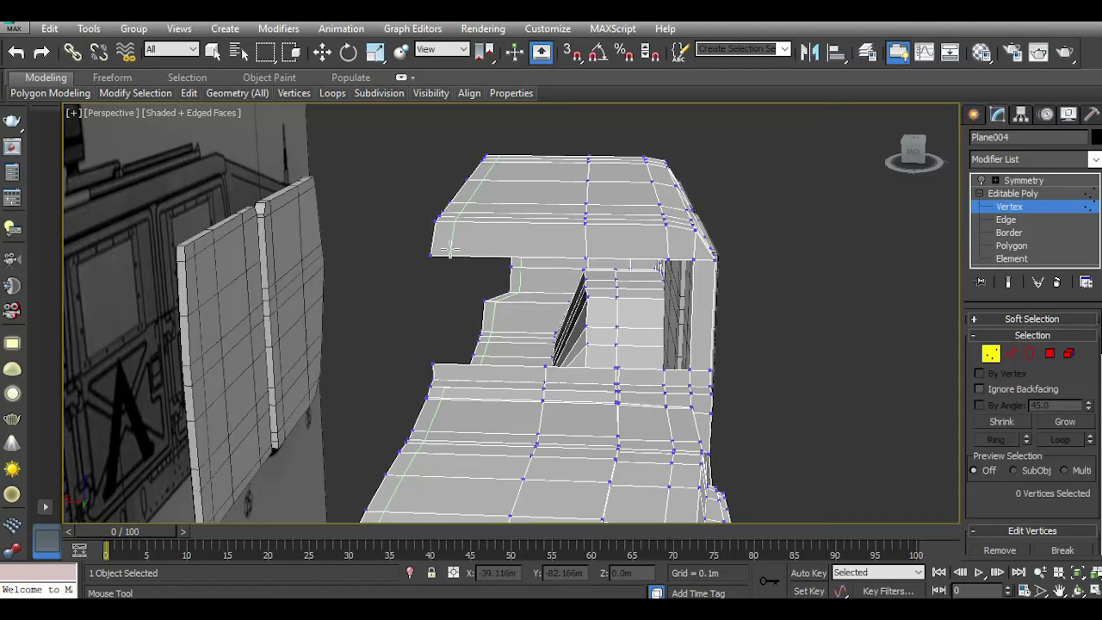
double_click(451, 255)
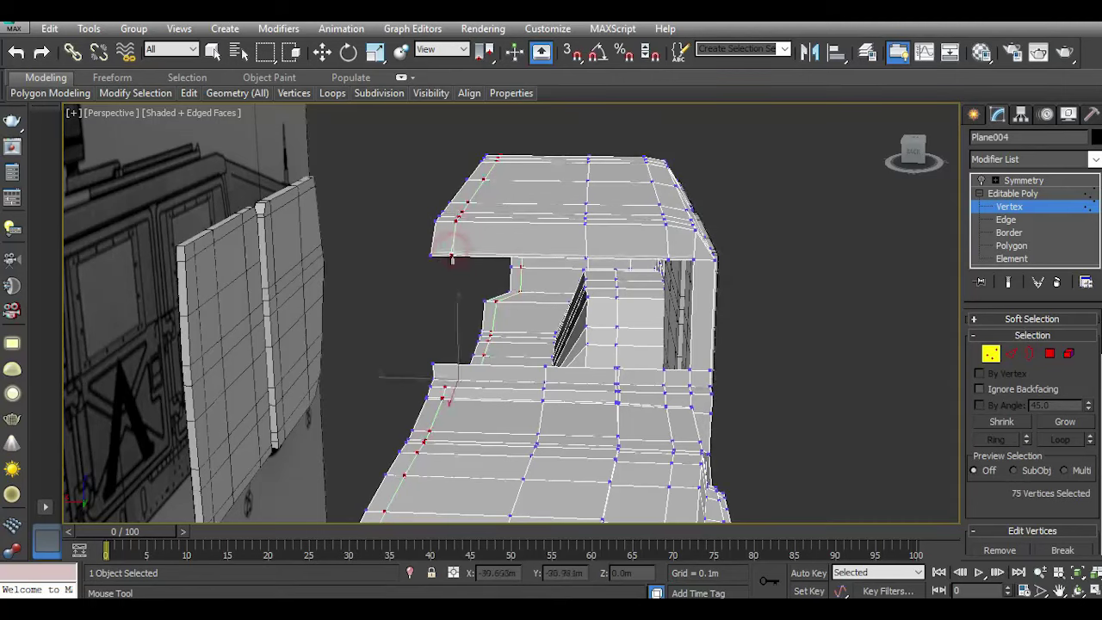
left_click(325, 55)
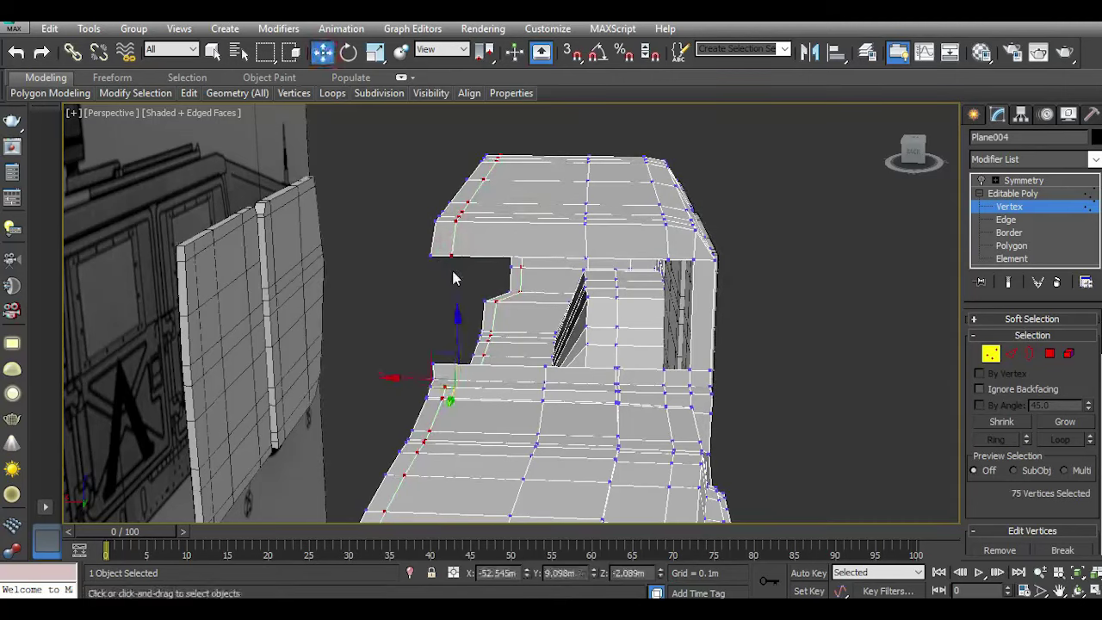
left_click(1009, 354, "ctrl")
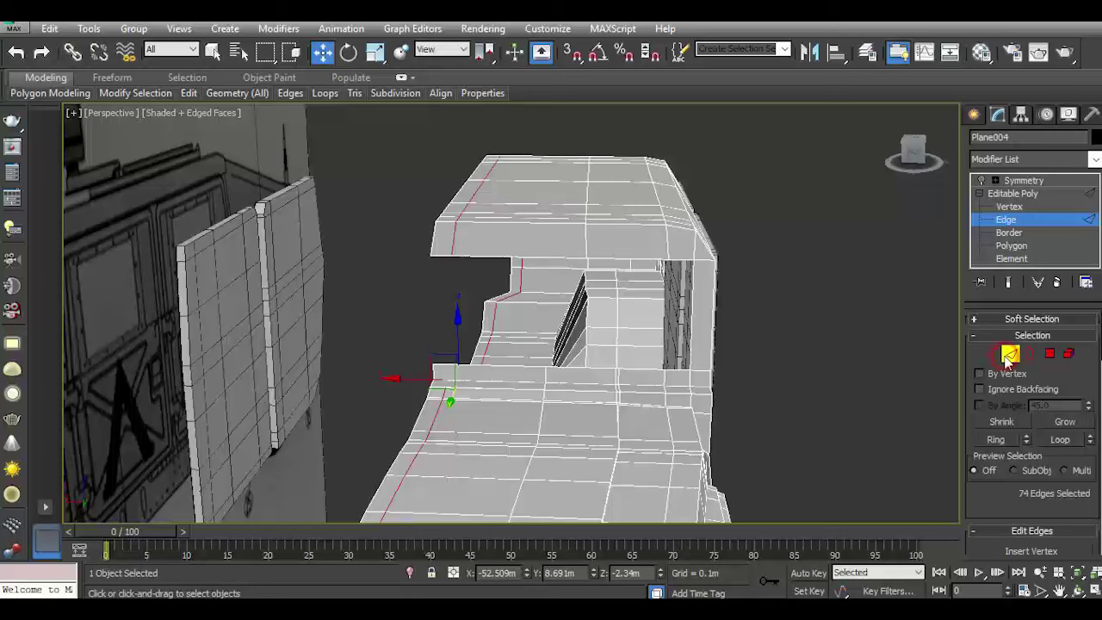
left_click(430, 259)
left_click(442, 363, "ctrl")
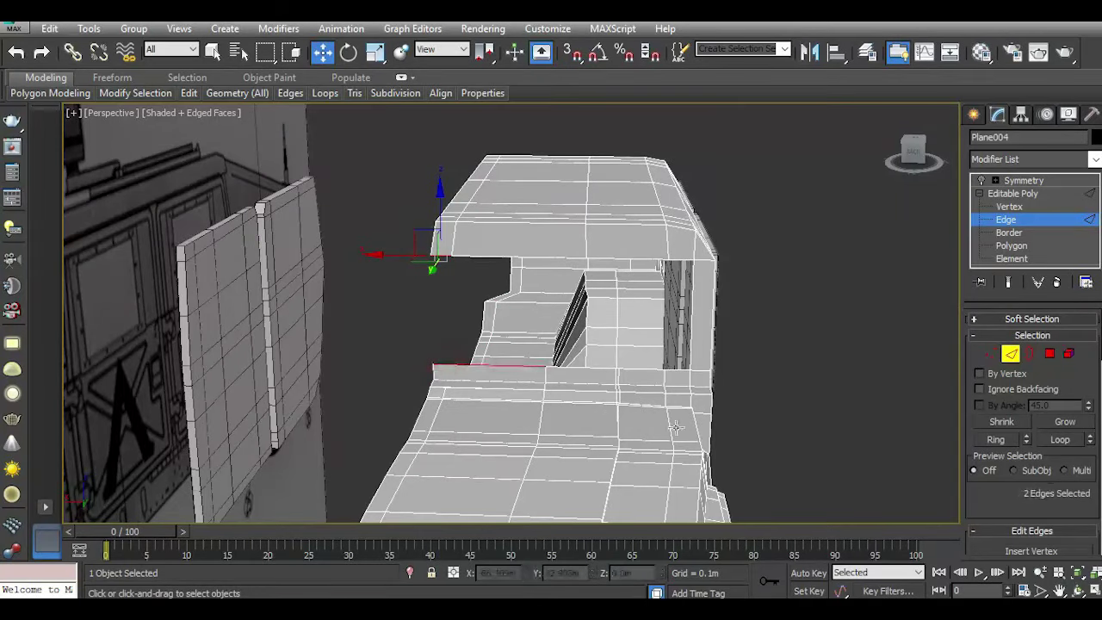
scroll(447, 382, "up", 5)
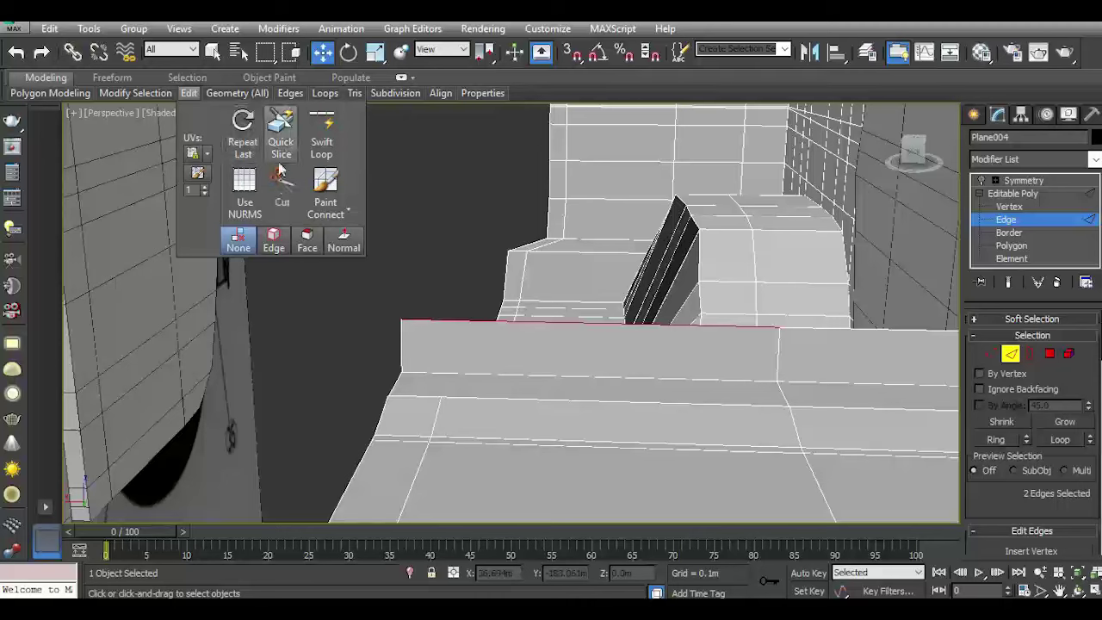
Move the corner vertex where the fender lip meets the inner wall up and left.
key("1")
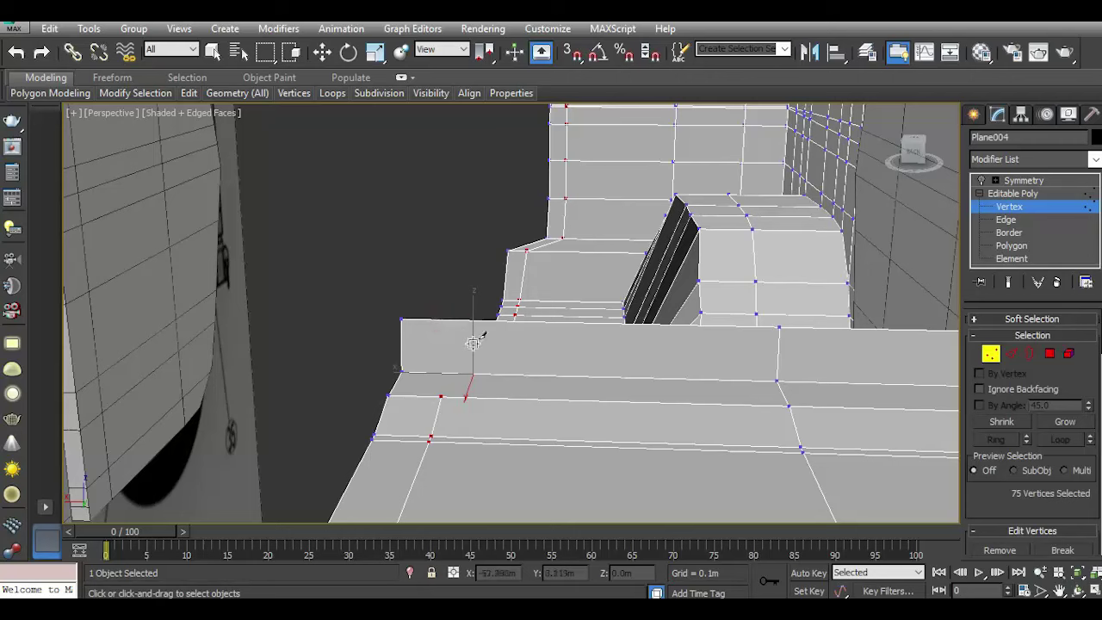
key("w")
middle_click_drag(534, 355, 582, 363, "alt")
left_click_drag(923, 156, 911, 148)
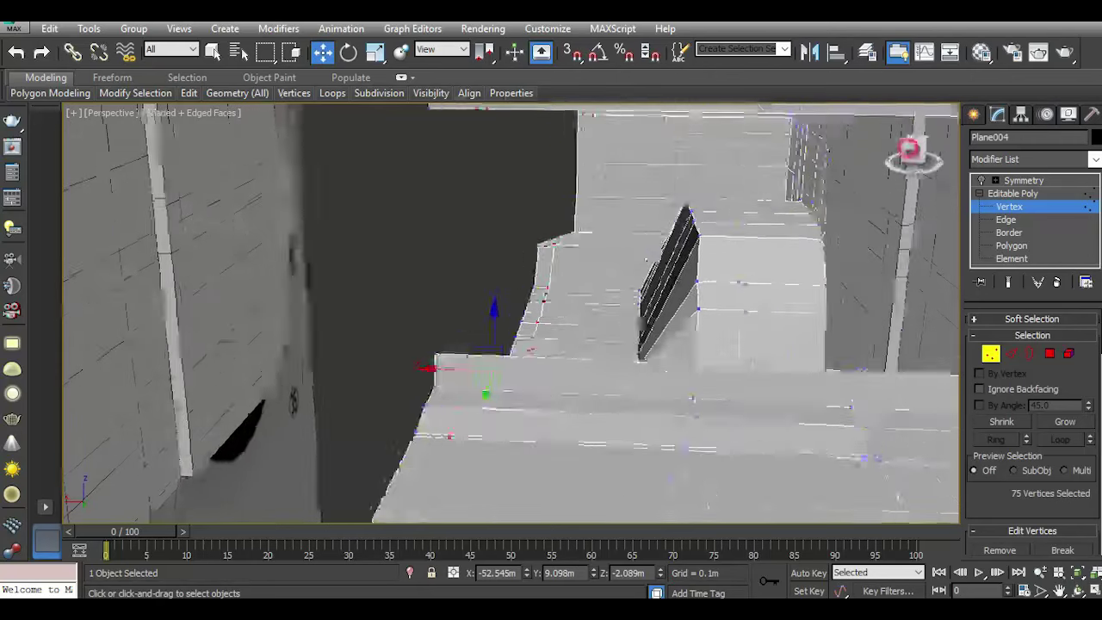
middle_click_drag(516, 328, 387, 352, "alt")
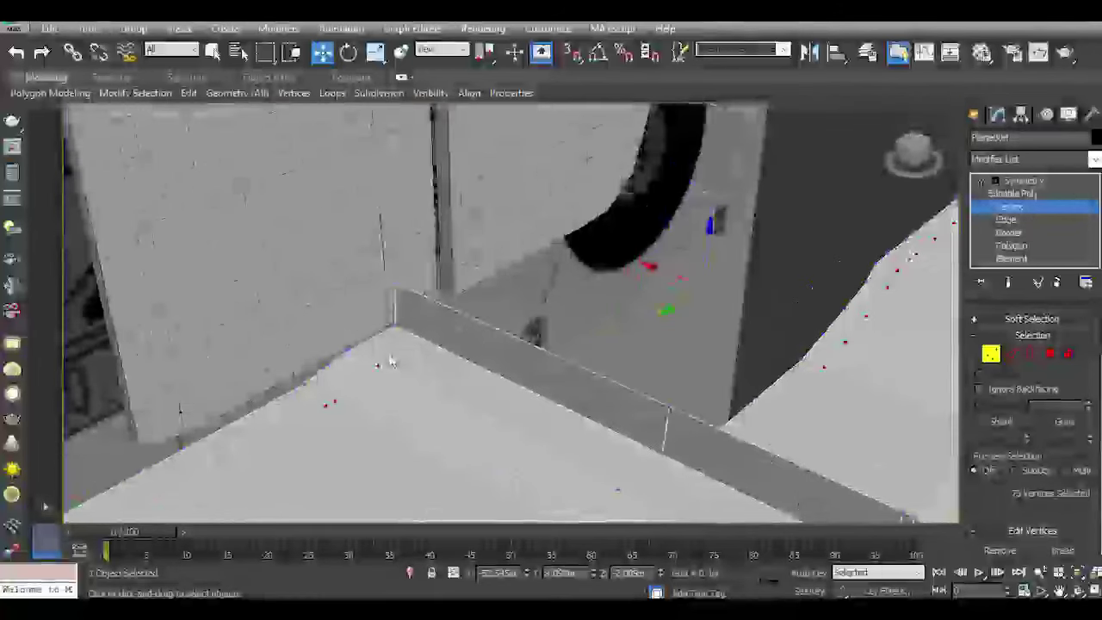
right_click(387, 352)
left_click(360, 198)
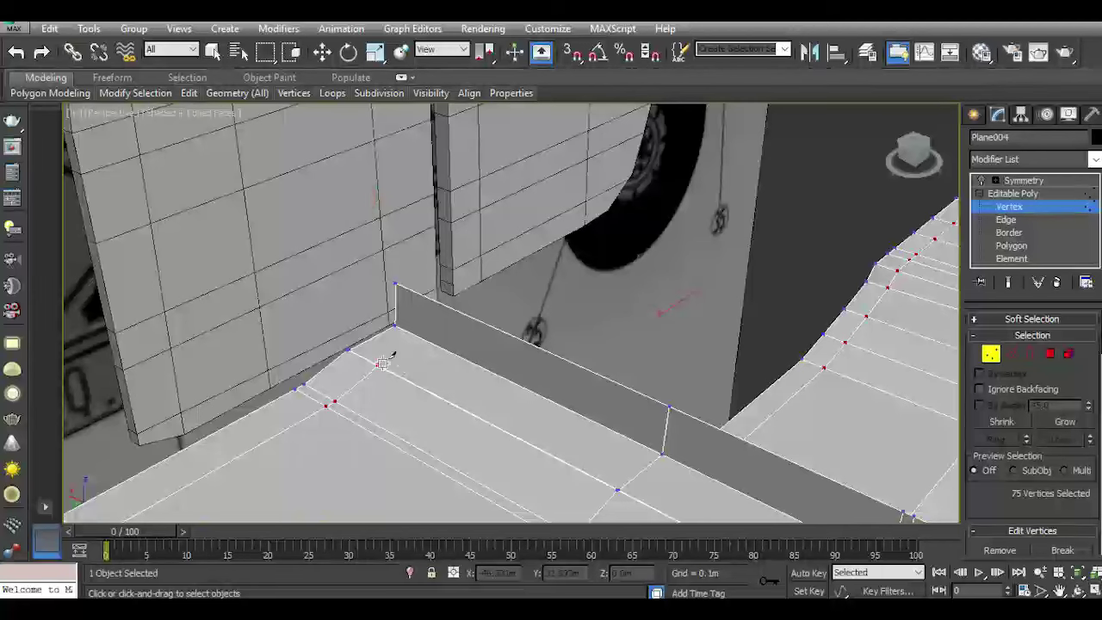
scroll(383, 365, "up", 3)
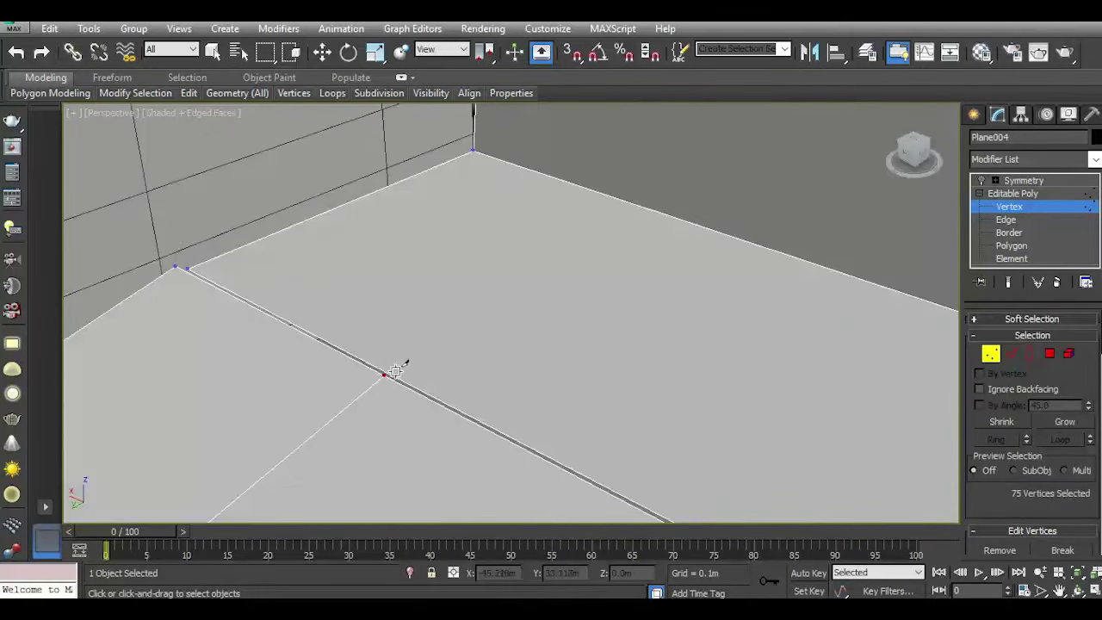
scroll(396, 371, "up", 2)
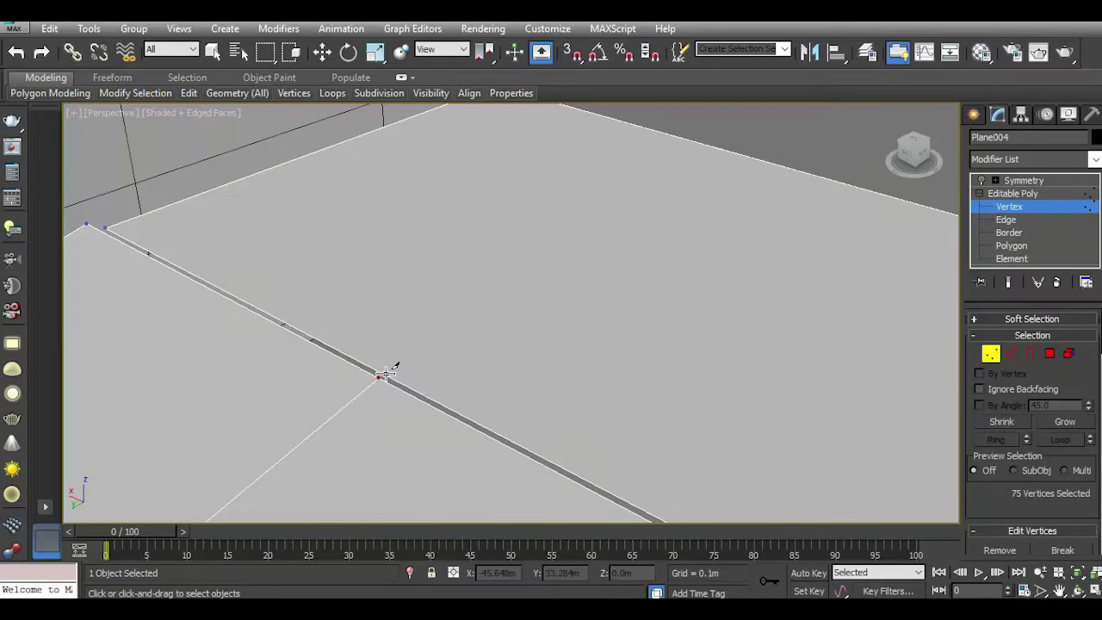
left_click_drag(541, 267, 536, 261)
scroll(413, 279, "down", 3)
Insert a Swift Loop edge loop near the frame corner.
key("w")
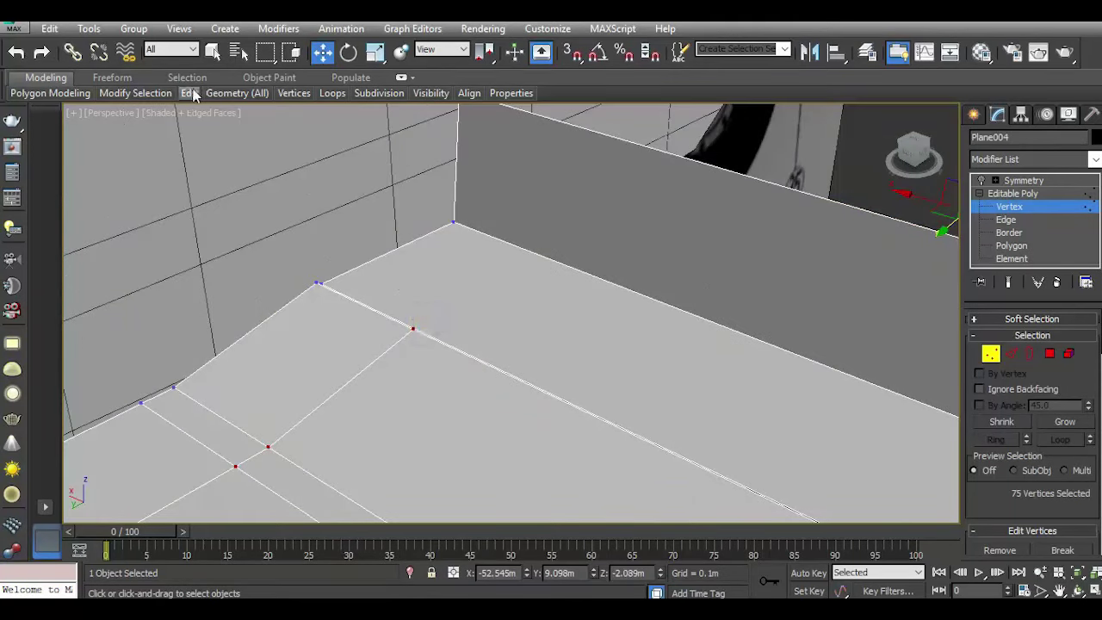
left_click(316, 154)
scroll(508, 273, "down", 3)
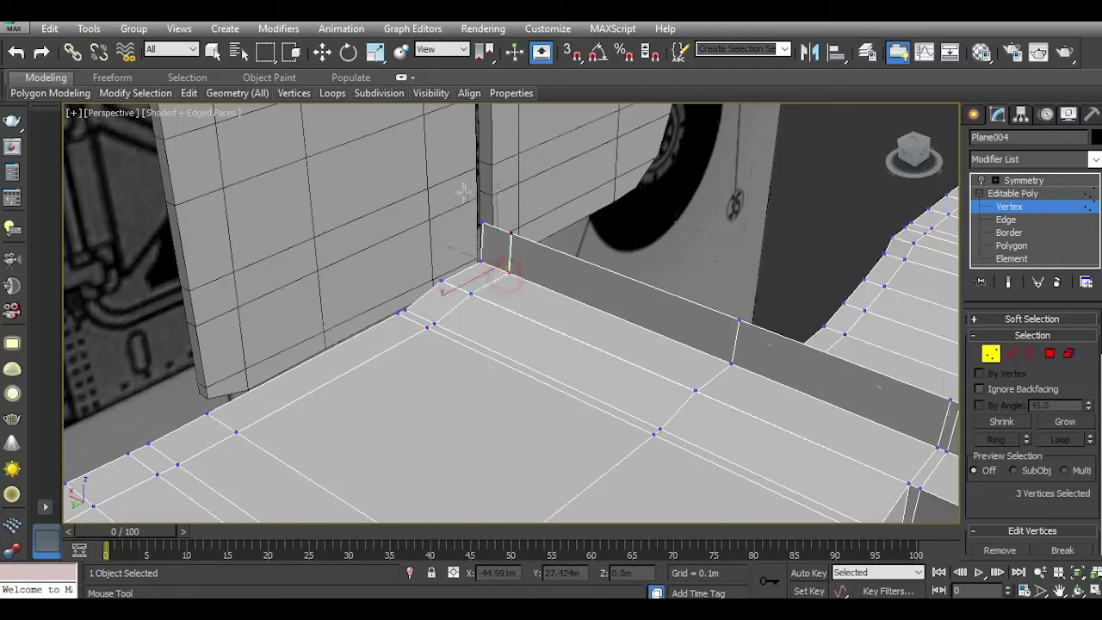
left_click(326, 54)
Bridge the frame's top and bottom corner edges to close the open side.
left_click(1012, 354)
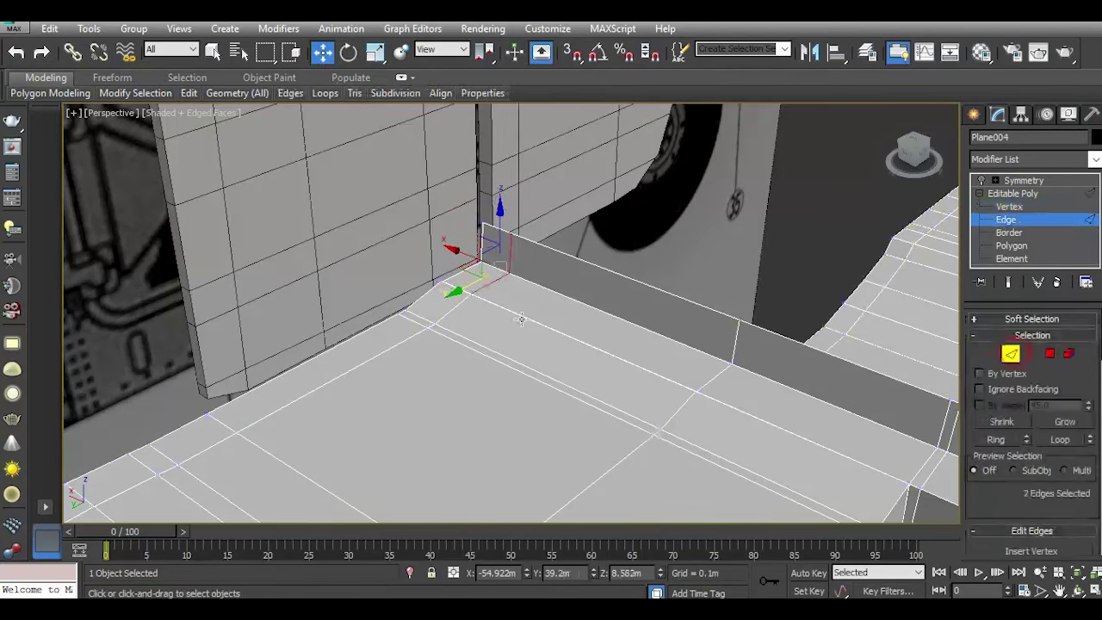
middle_click_drag(525, 456, 524, 191, "alt")
left_click(519, 175)
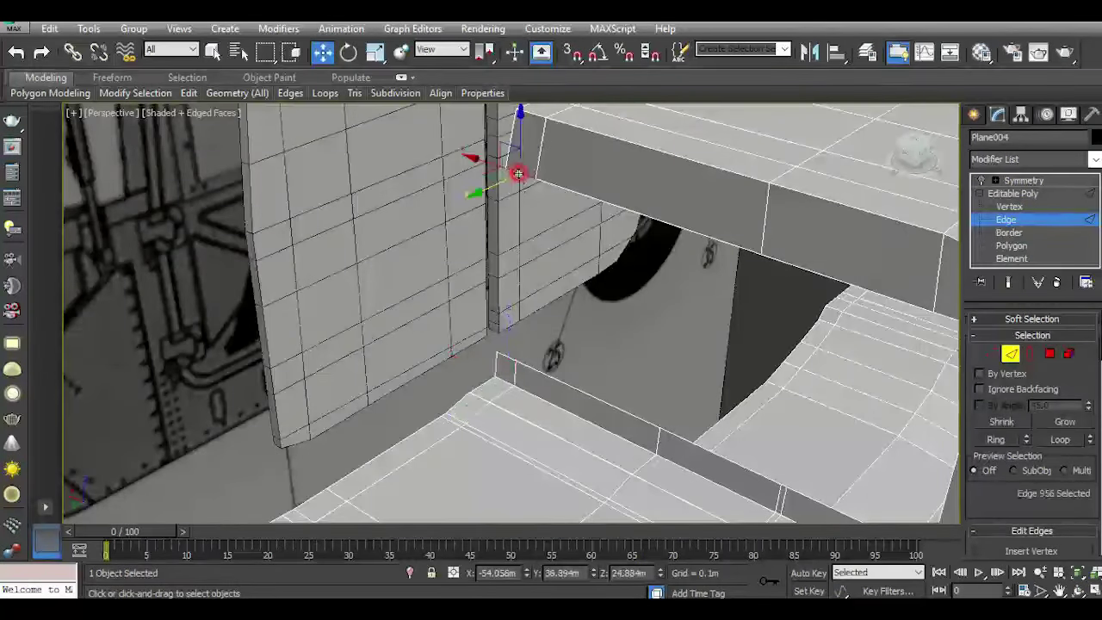
left_click(506, 359)
scroll(1030, 508, "down", 5)
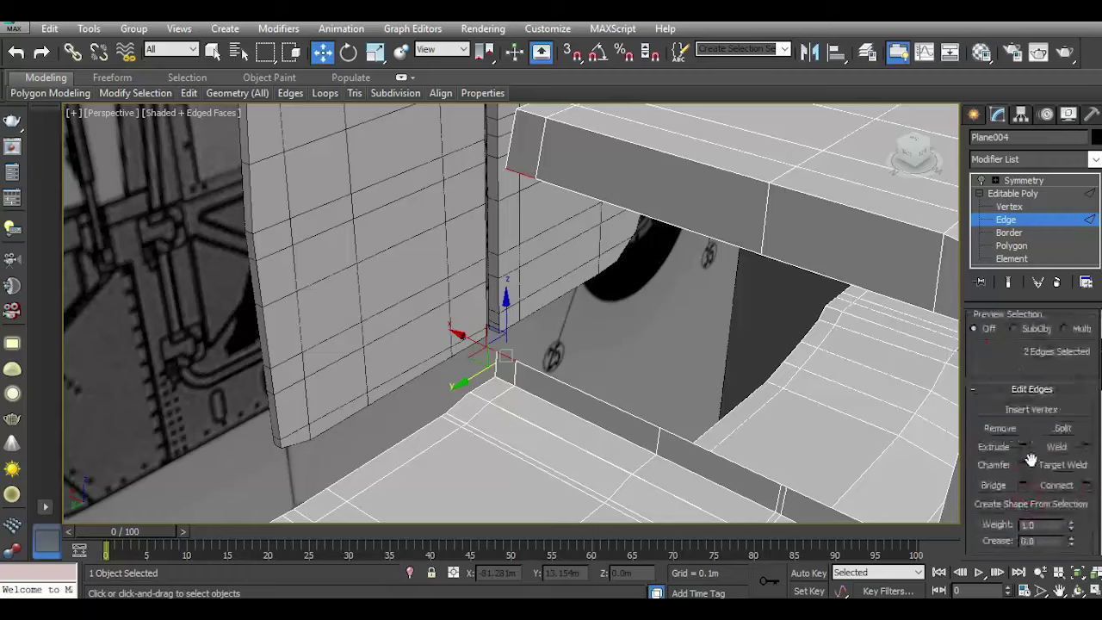
left_click(1024, 485)
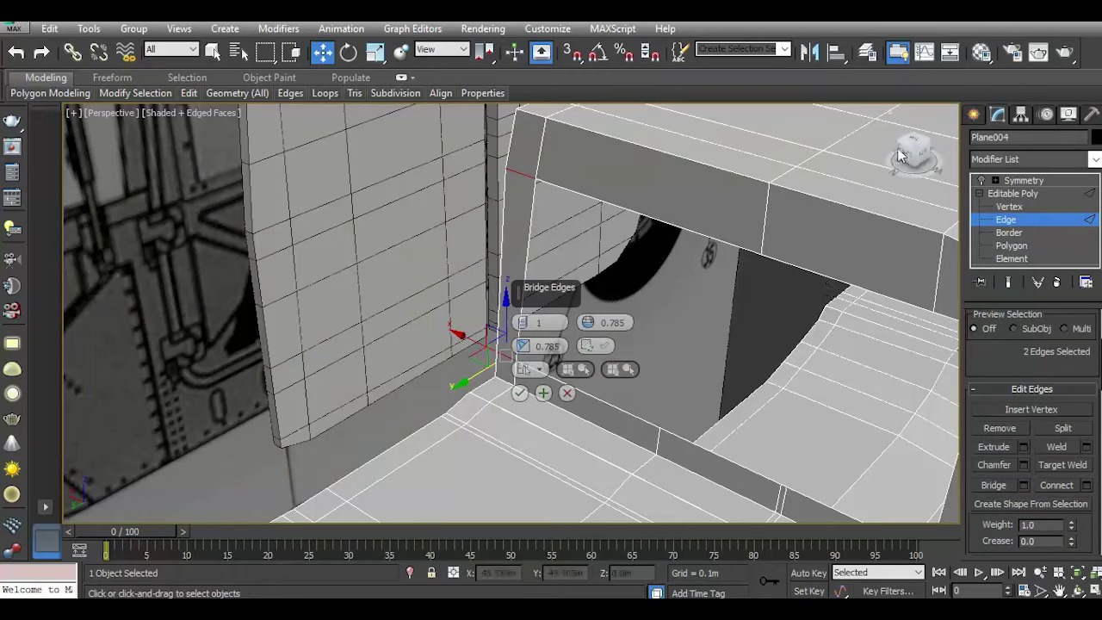
mouse_move(898, 154)
left_mouse_down()
mouse_move(934, 159)
mouse_move(890, 170)
mouse_move(913, 153)
left_mouse_up()
left_click(519, 393)
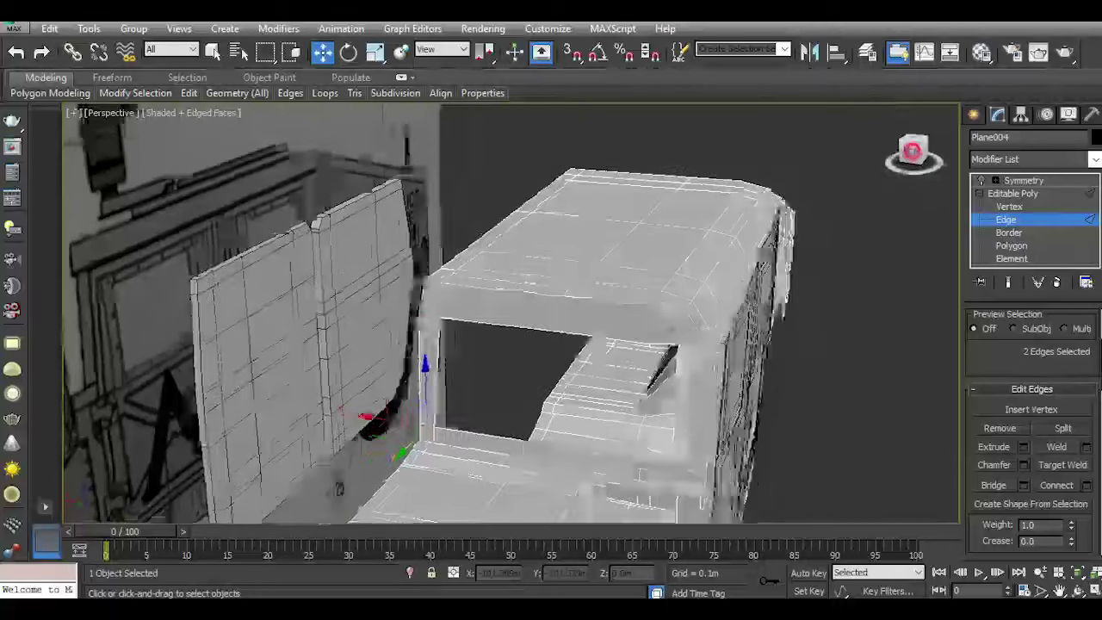
left_click(913, 154)
scroll(535, 343, "up", 2)
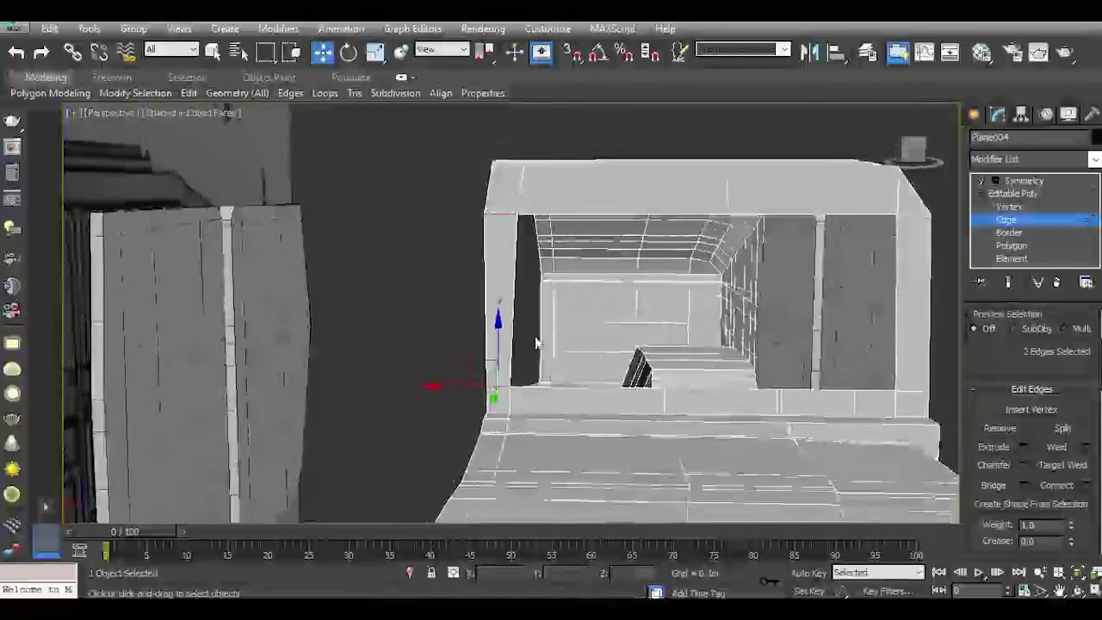
scroll(527, 375, "up", 2)
scroll(518, 406, "up", 2)
Nudge two frame corner vertices along X to -55.75m.
left_click(1005, 210)
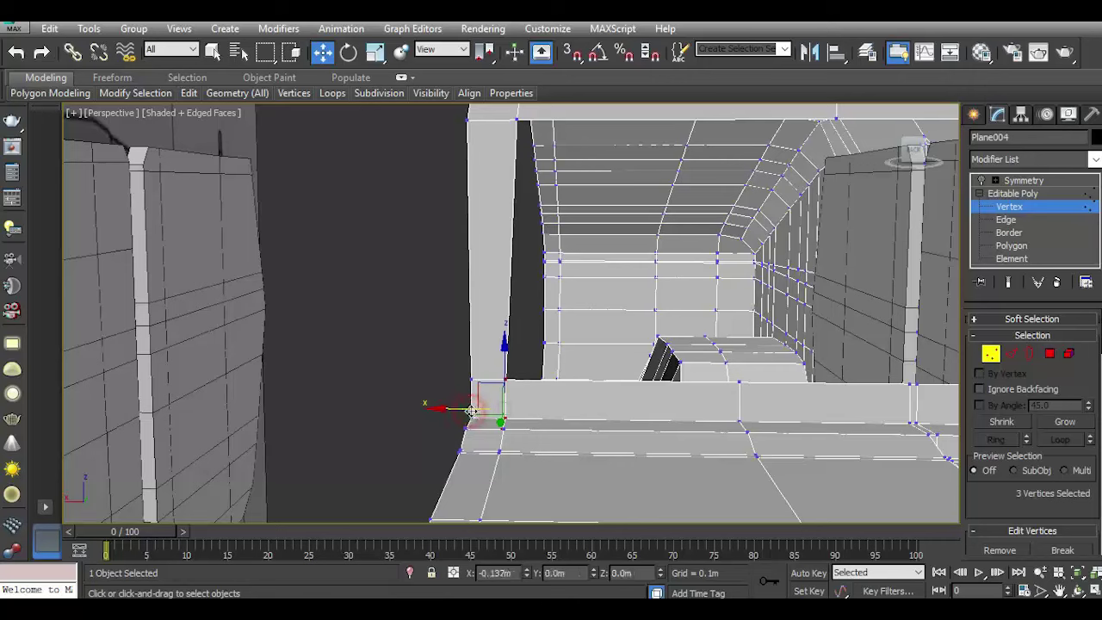
left_click_drag(471, 411, 480, 411)
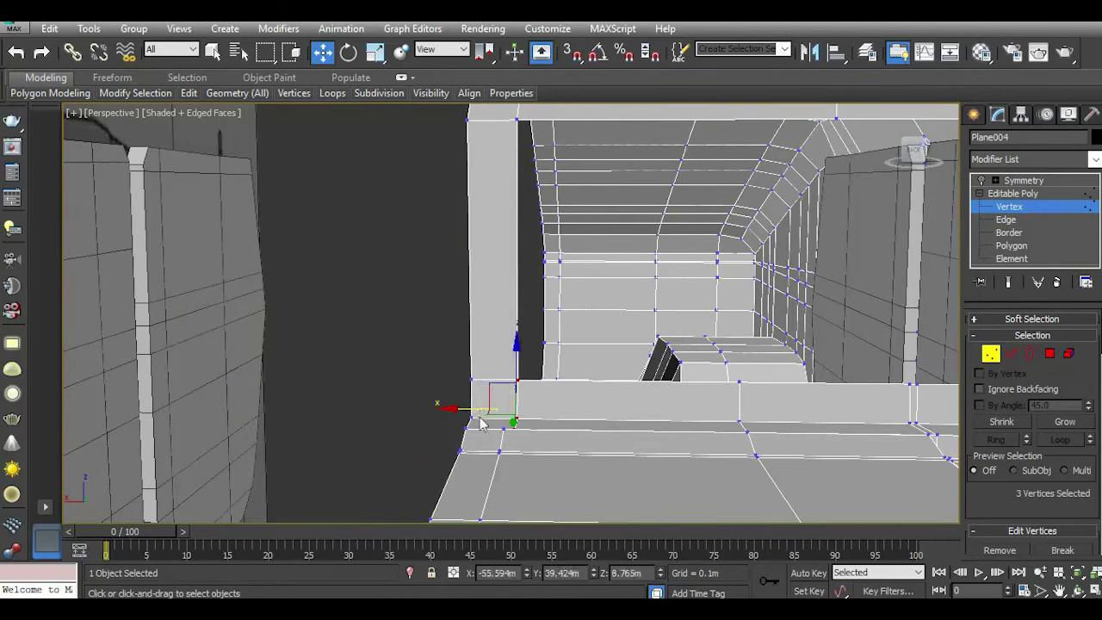
scroll(482, 422, "down", 2)
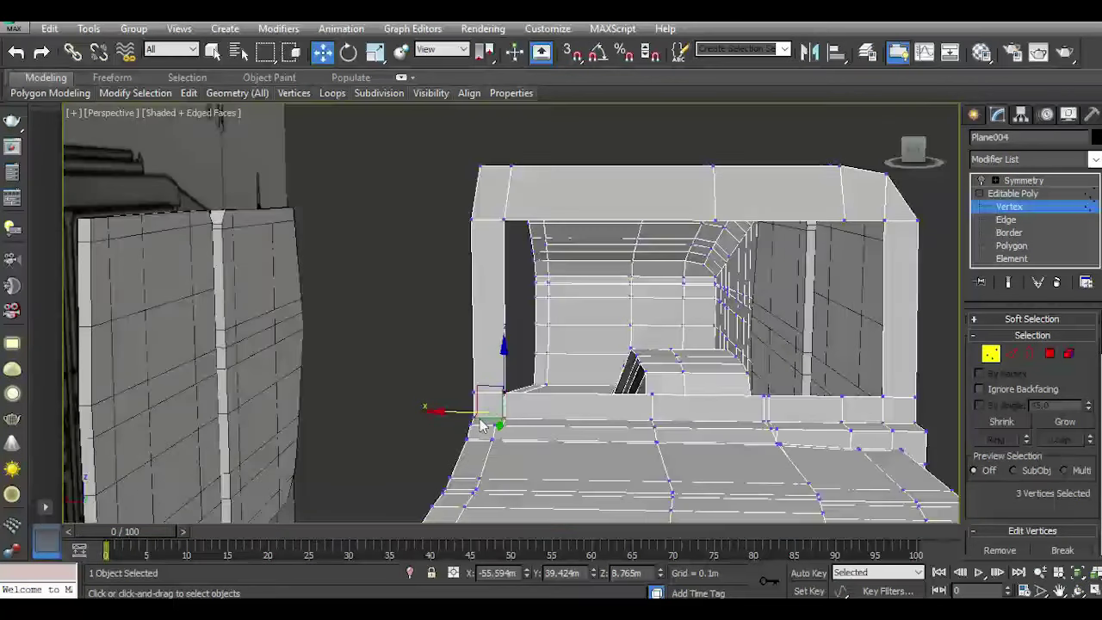
left_click(478, 166)
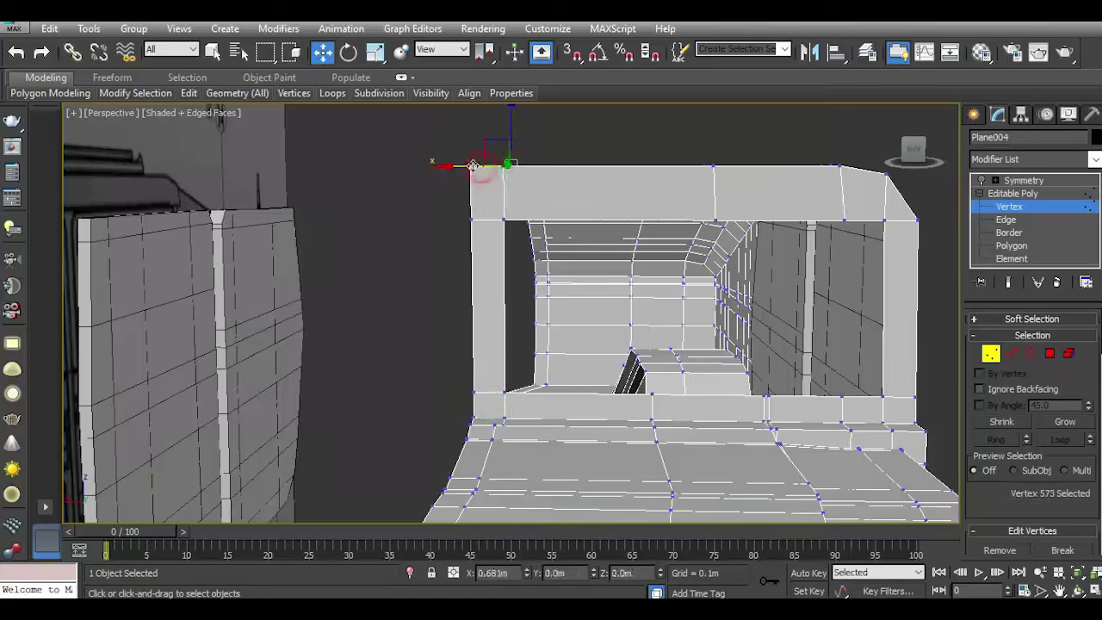
left_click_drag(913, 151, 895, 168)
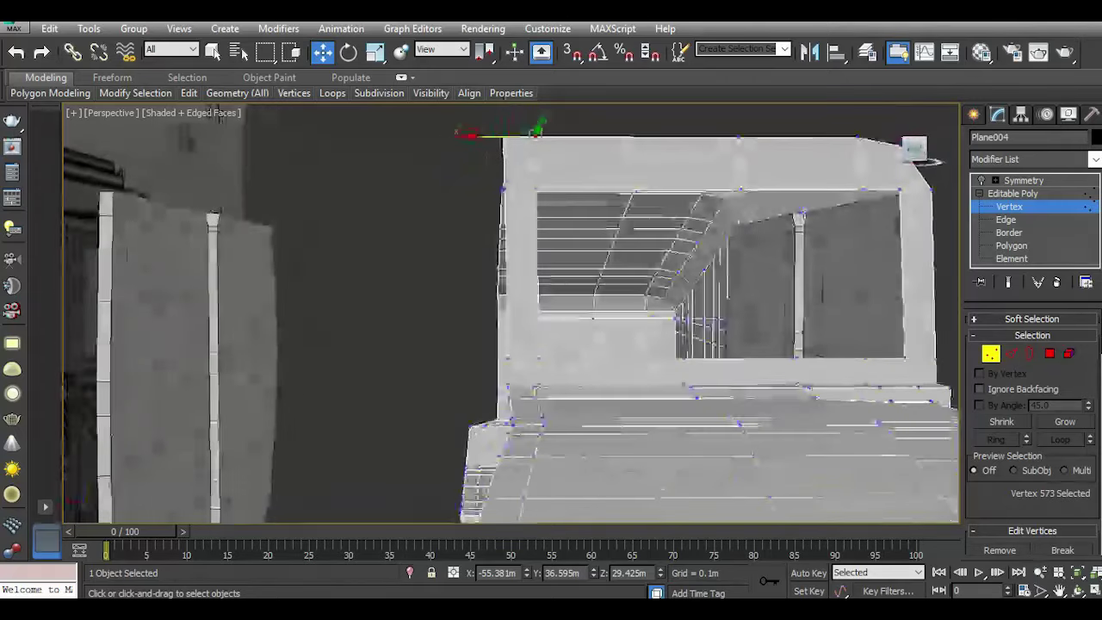
scroll(509, 393, "up", 2)
scroll(509, 393, "up", 3)
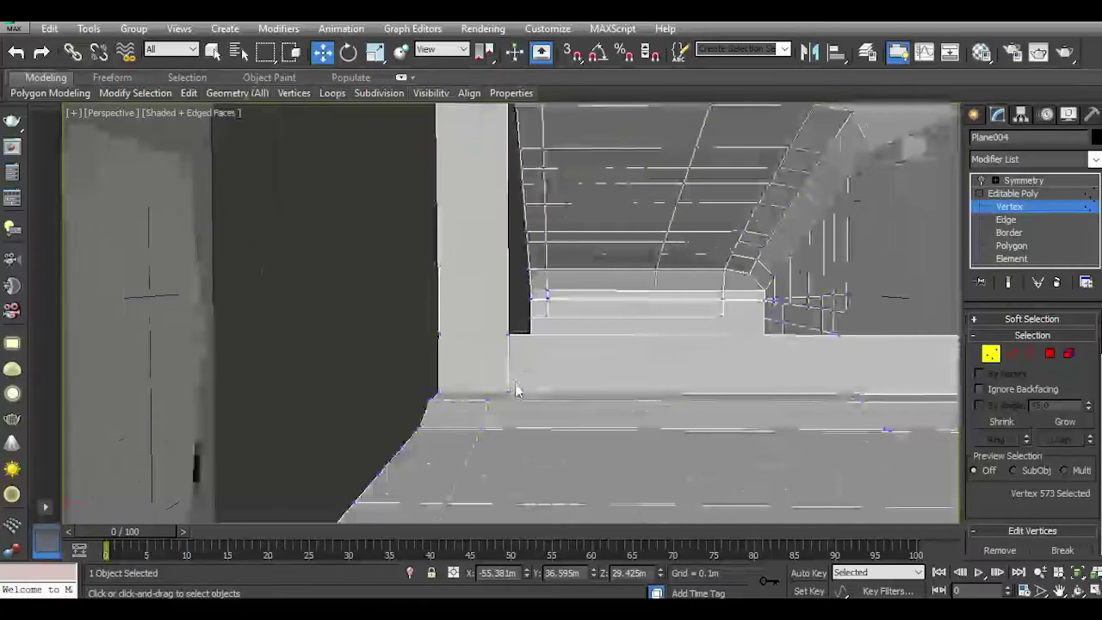
left_click(508, 335, "ctrl")
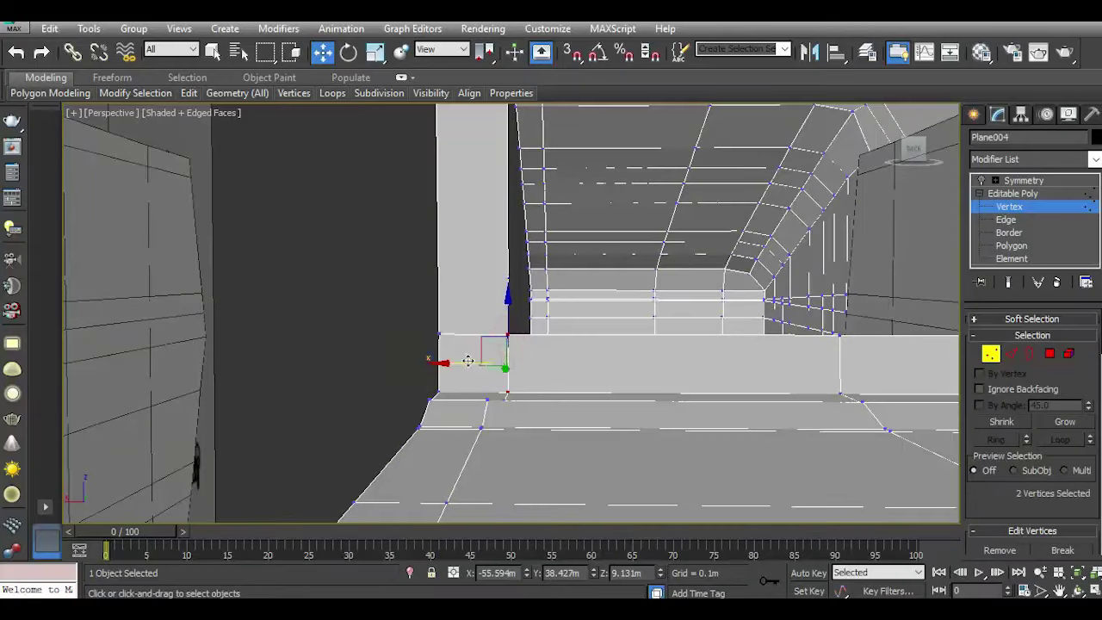
left_click_drag(468, 361, 472, 362)
Switch to Border level and select the side window opening's border loop.
scroll(472, 363, "down", 1)
scroll(472, 363, "down", 1)
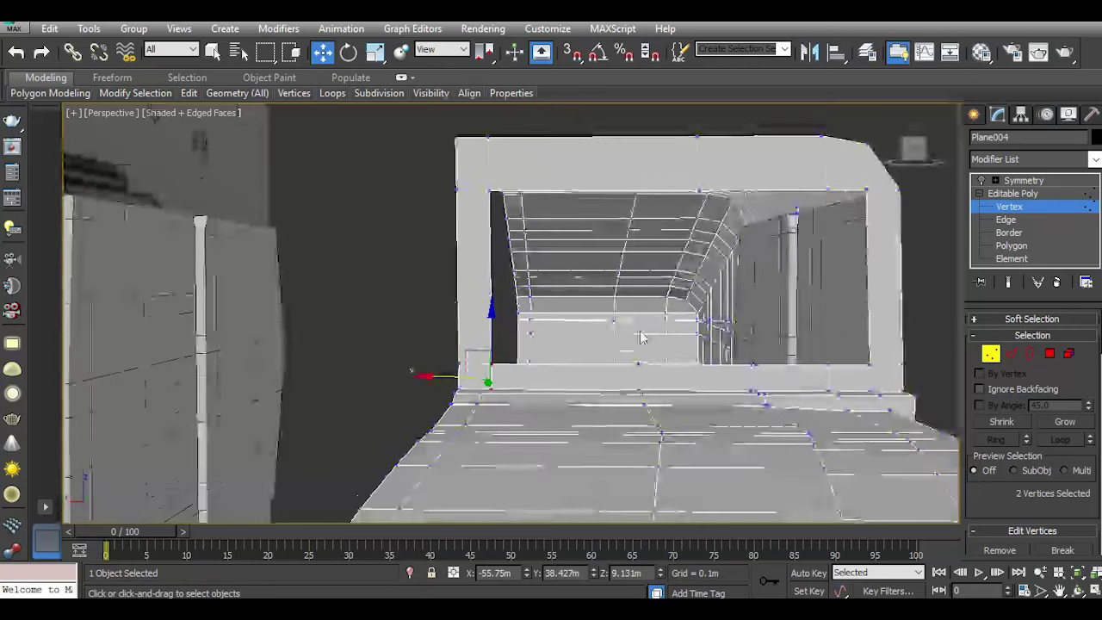
scroll(472, 363, "down", 1)
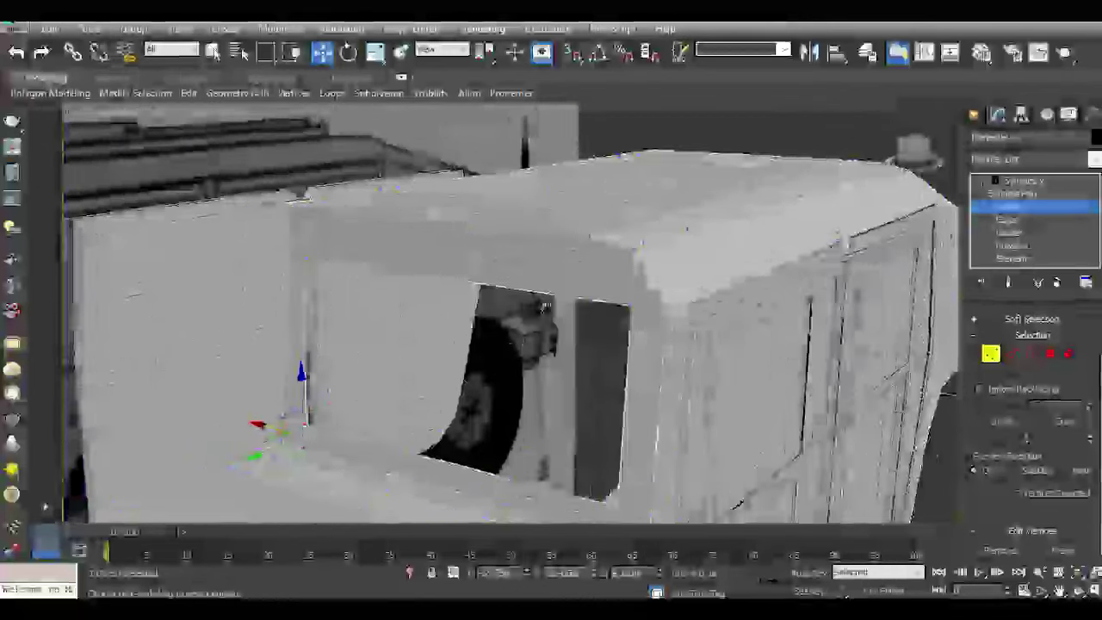
key("3")
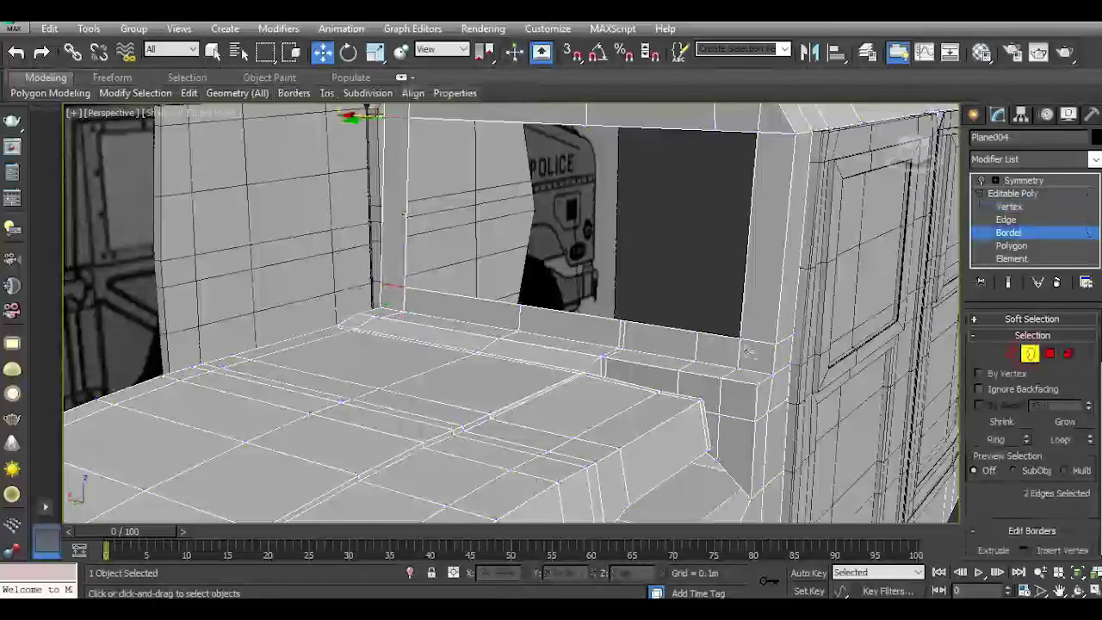
left_click(727, 340)
Shift the window opening border slightly along Y.
mouse_move(578, 315)
middle_mouse_down("alt")
mouse_move(615, 313)
mouse_move(584, 379)
middle_mouse_up("alt")
scroll(527, 379, "up", 3)
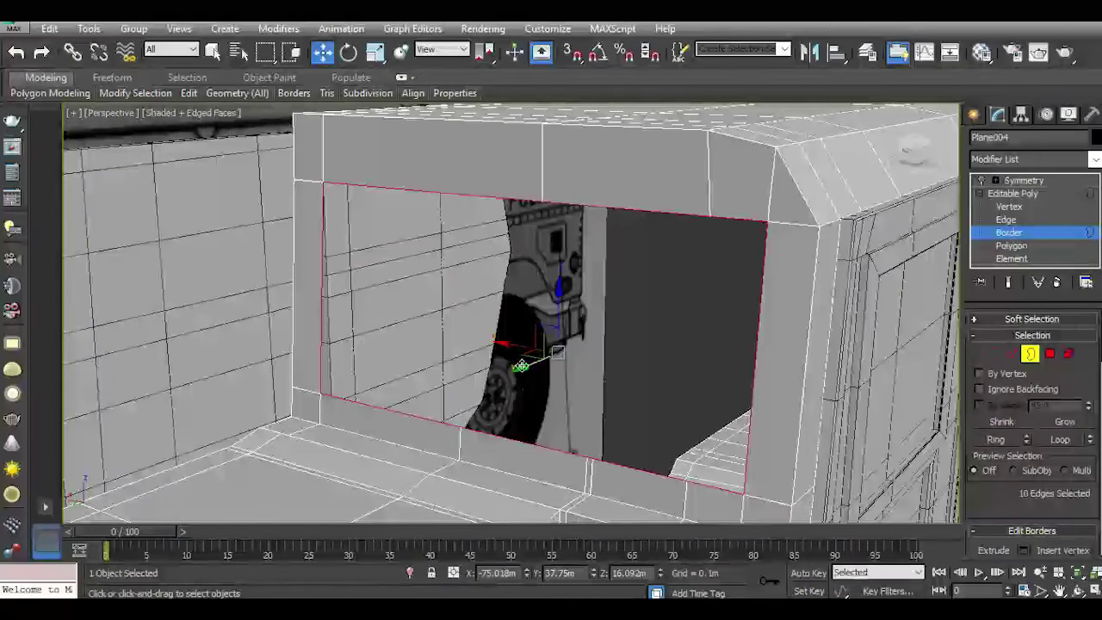
left_click_drag(529, 367, 537, 362)
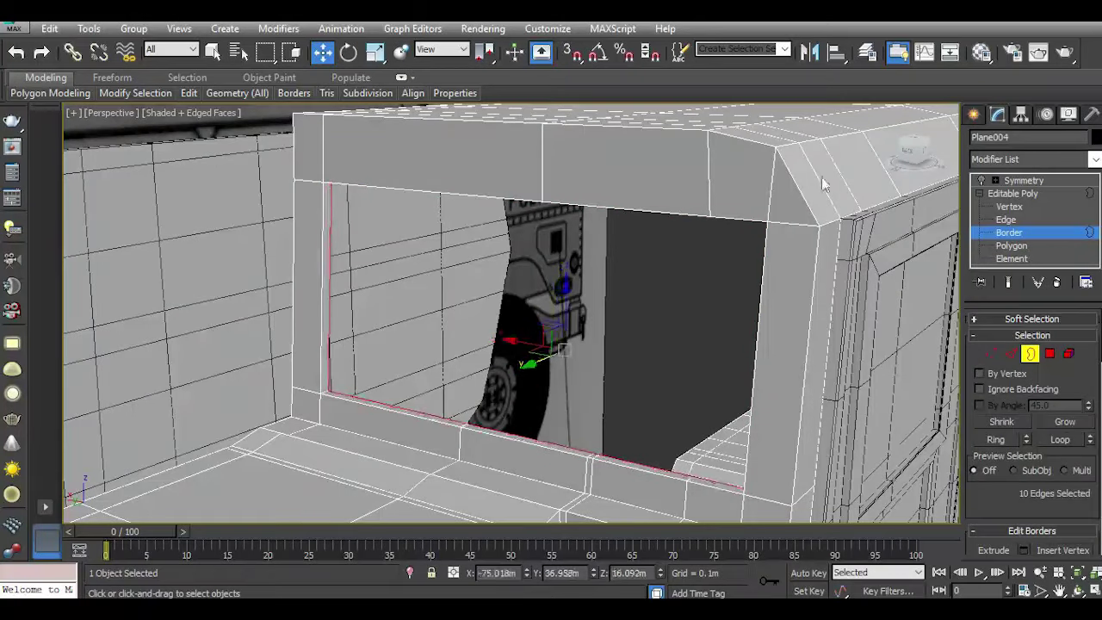
left_click_drag(909, 153, 876, 168)
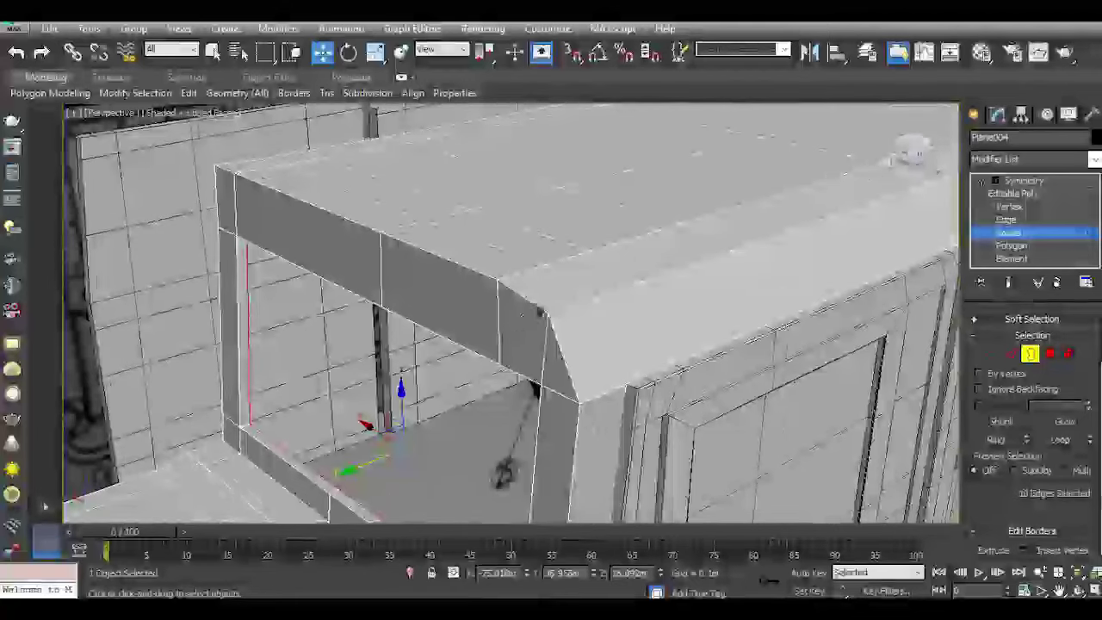
middle_click_drag(875, 167, 681, 185, "alt")
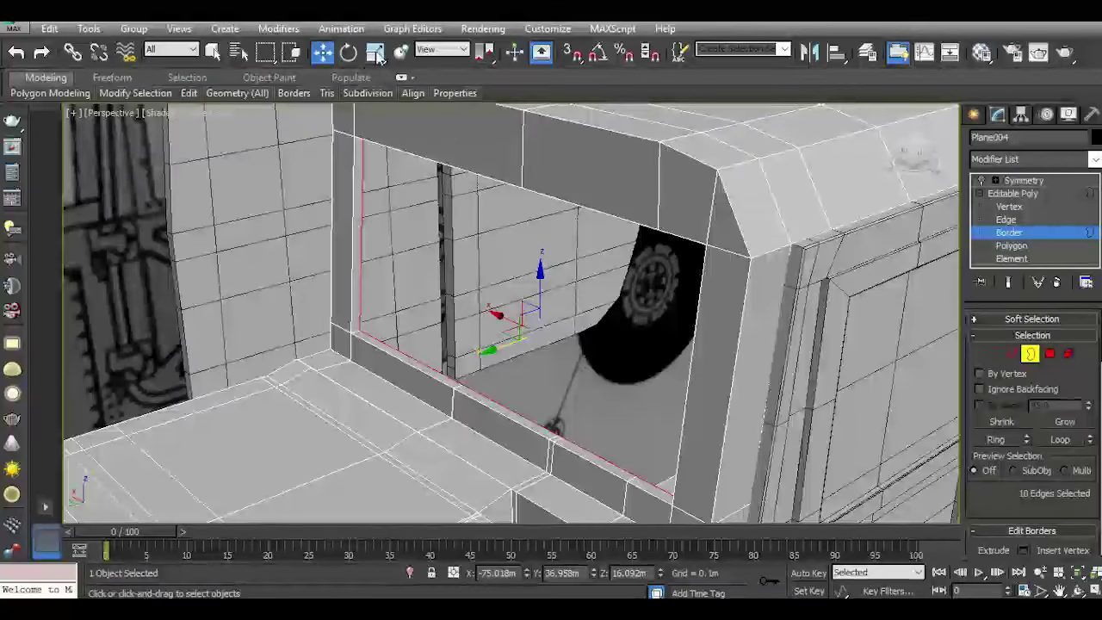
Uniformly scale the window opening border up, ending at about 101%.
left_click(376, 52)
left_click_drag(539, 325, 568, 211)
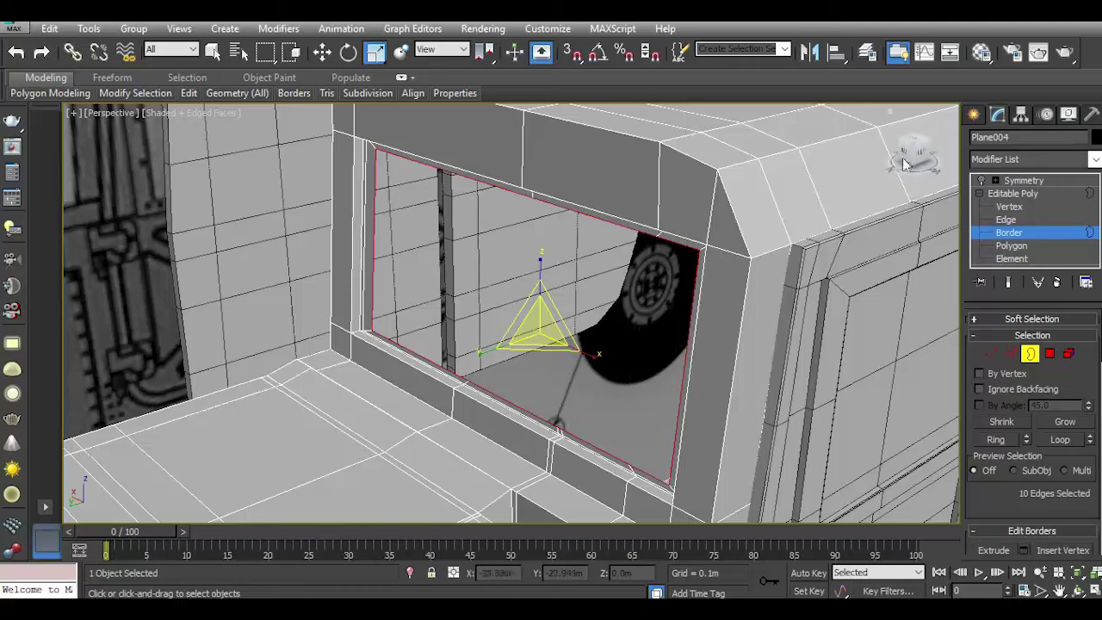
left_click_drag(903, 164, 577, 336)
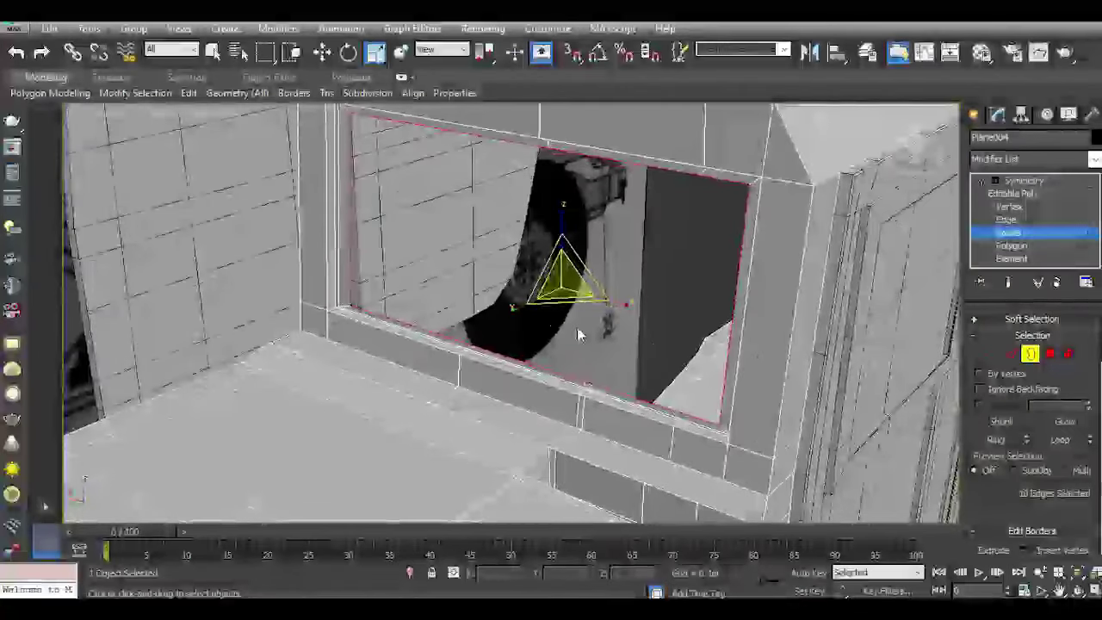
scroll(577, 327, "up", 2)
scroll(585, 328, "down", 2)
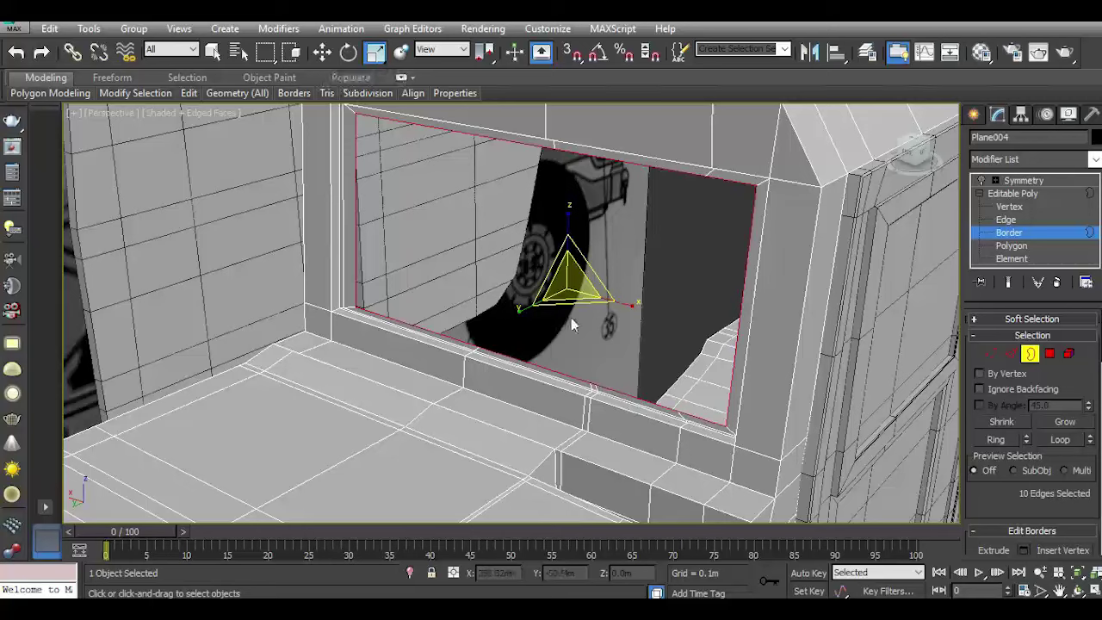
left_click_drag(566, 290, 565, 287)
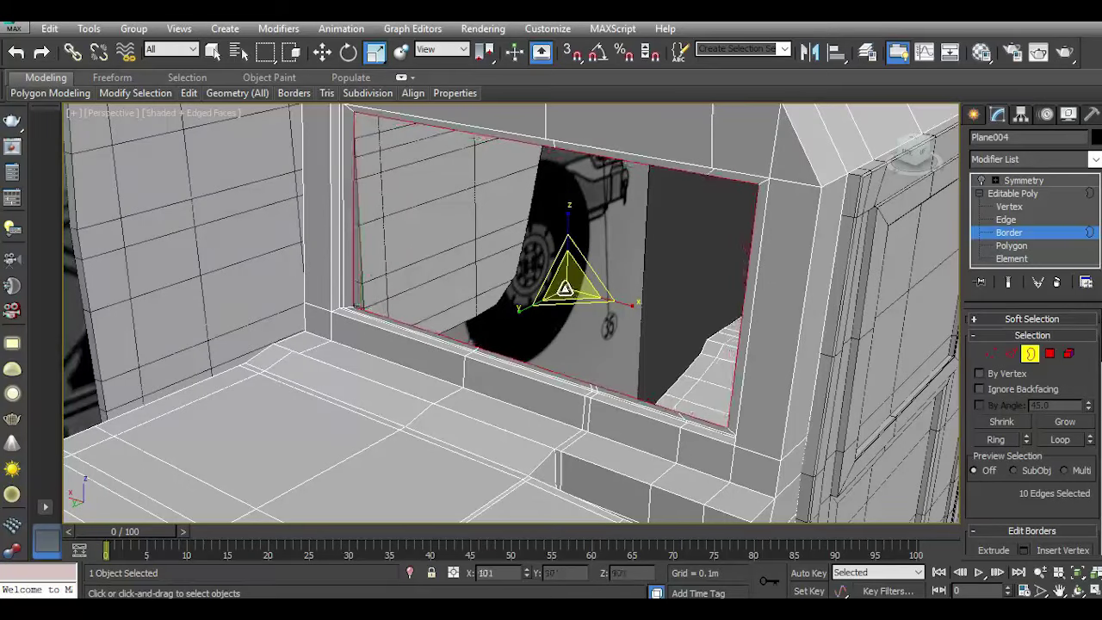
Nudge the opening along X and to Y 35.838m, then exit border editing.
left_click(320, 53)
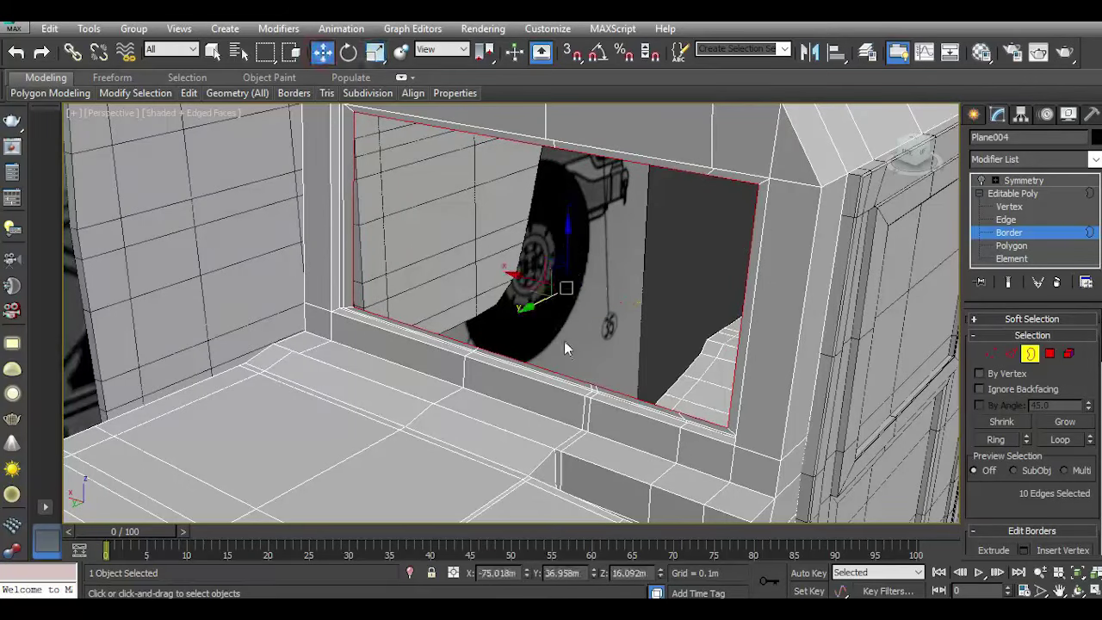
left_click_drag(523, 278, 523, 274)
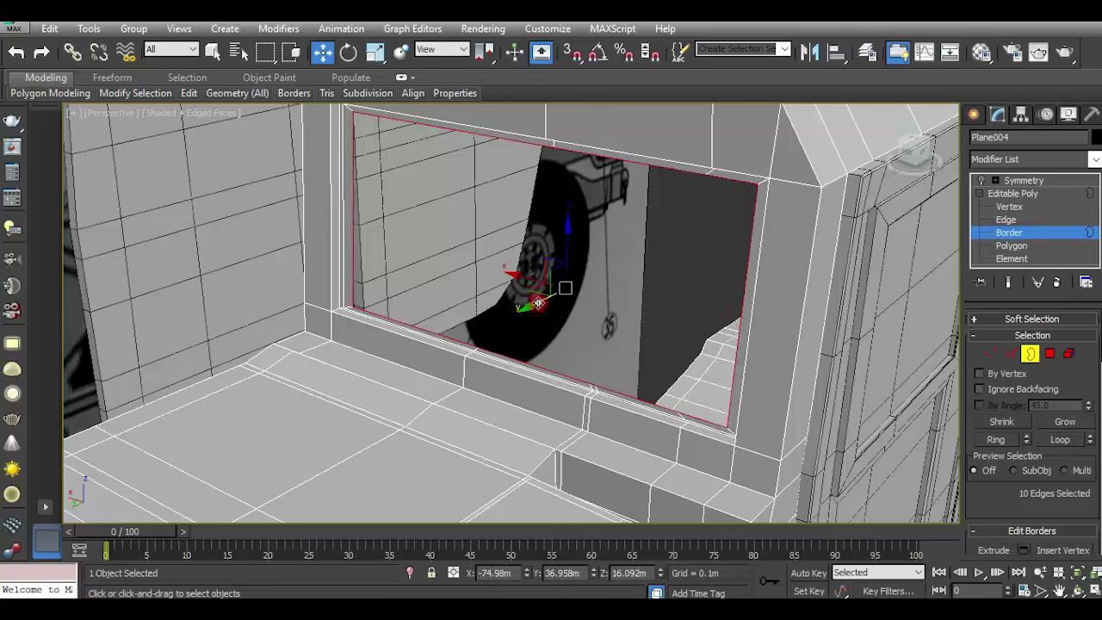
left_click_drag(539, 302, 550, 296)
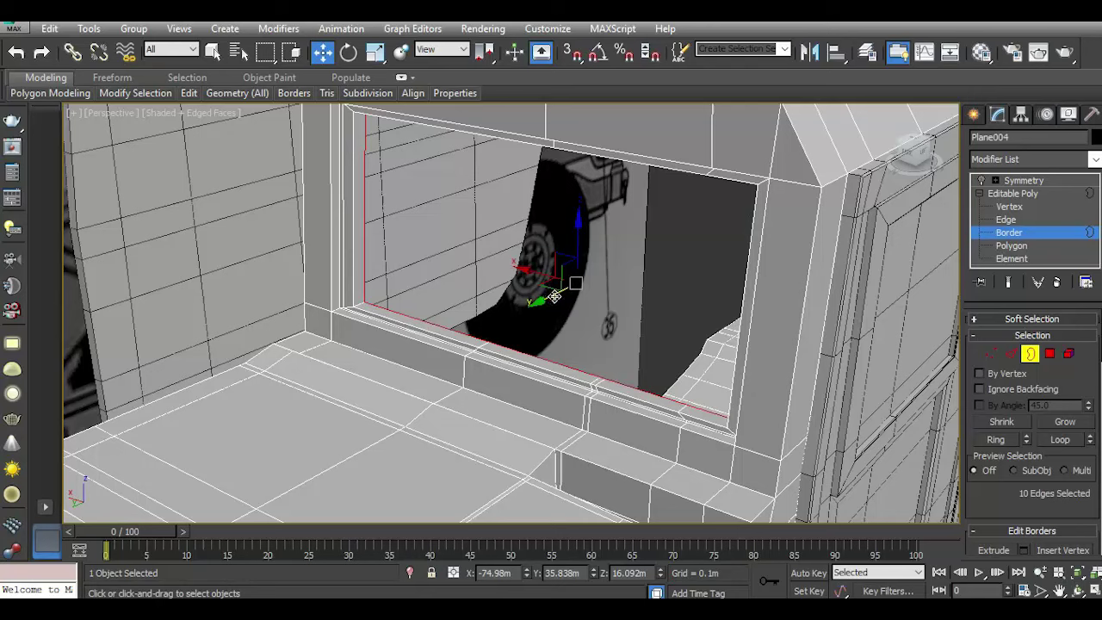
left_click(1012, 192)
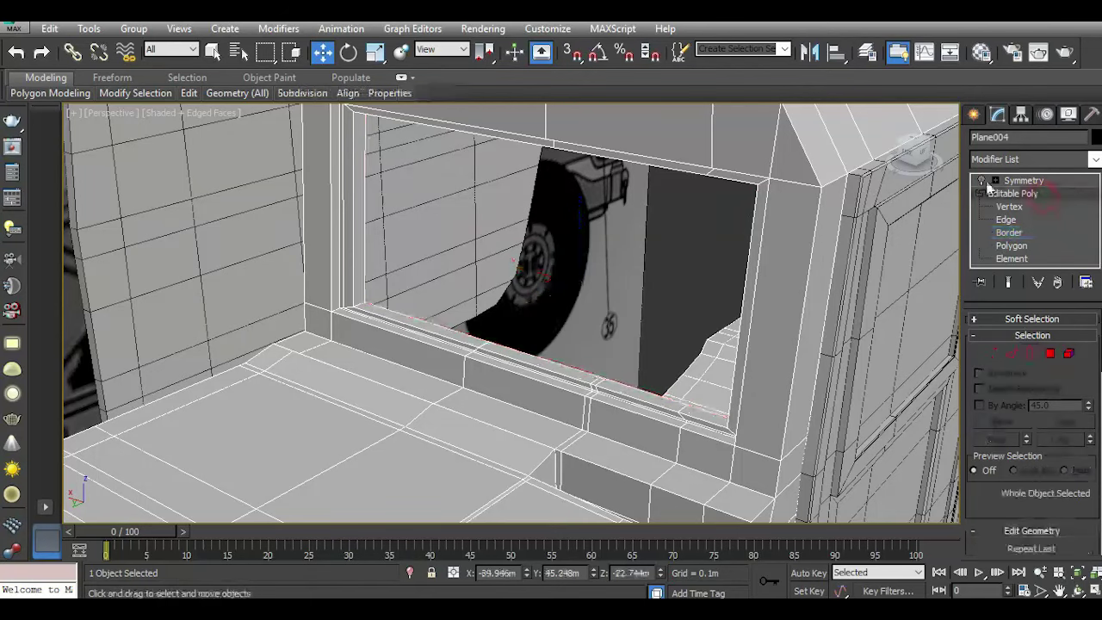
Show the mirrored body, select it, and nudge the window frame edges slightly along Y.
left_click(1026, 180)
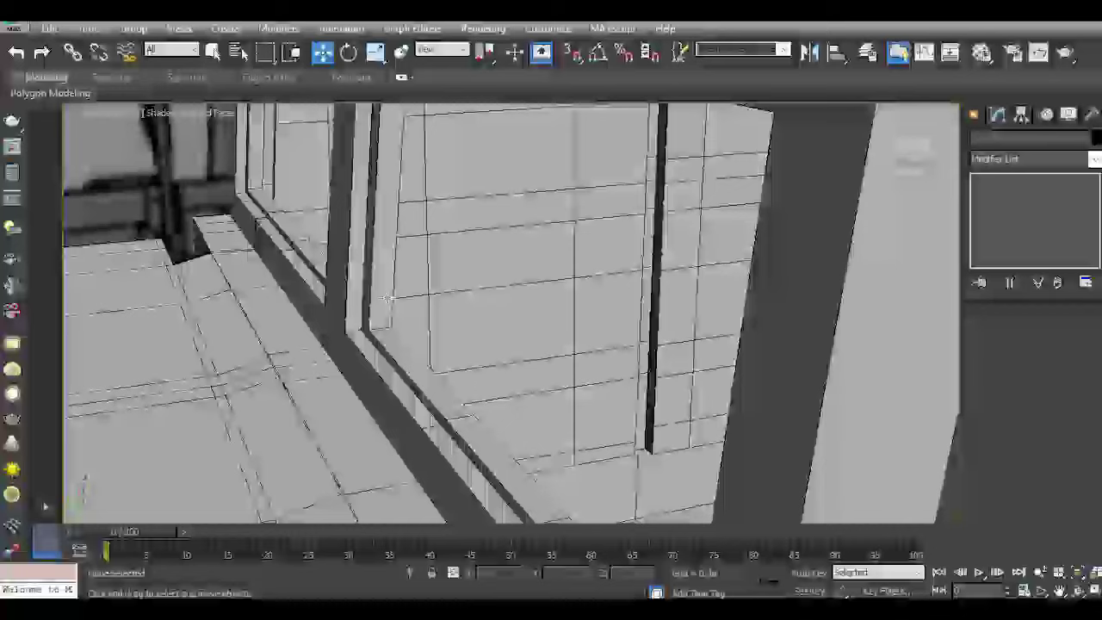
left_click(399, 343)
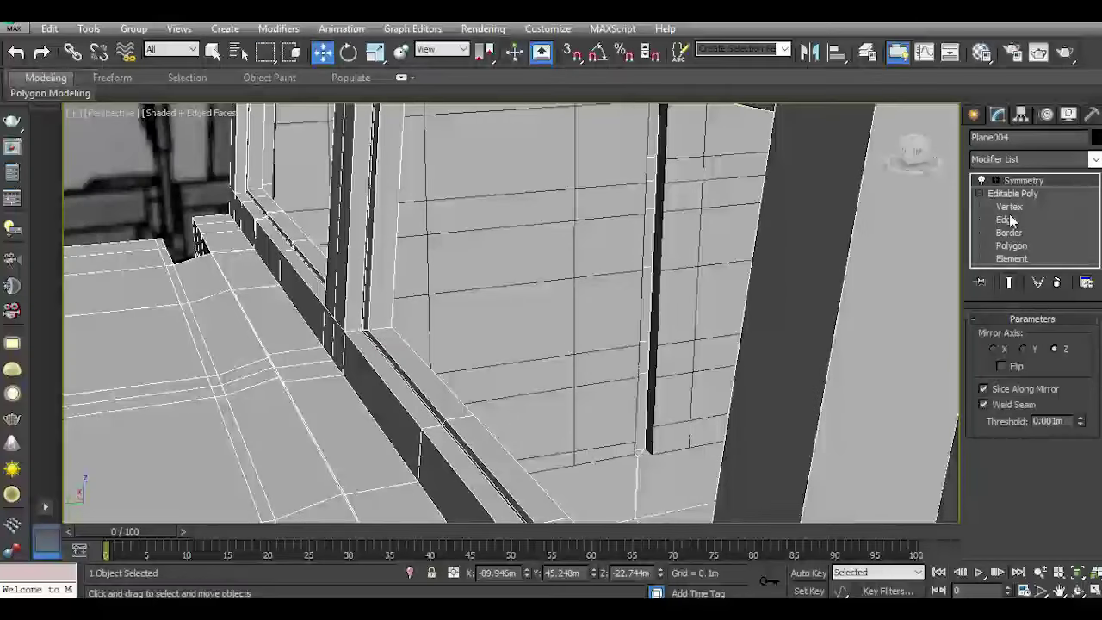
left_click(1006, 219)
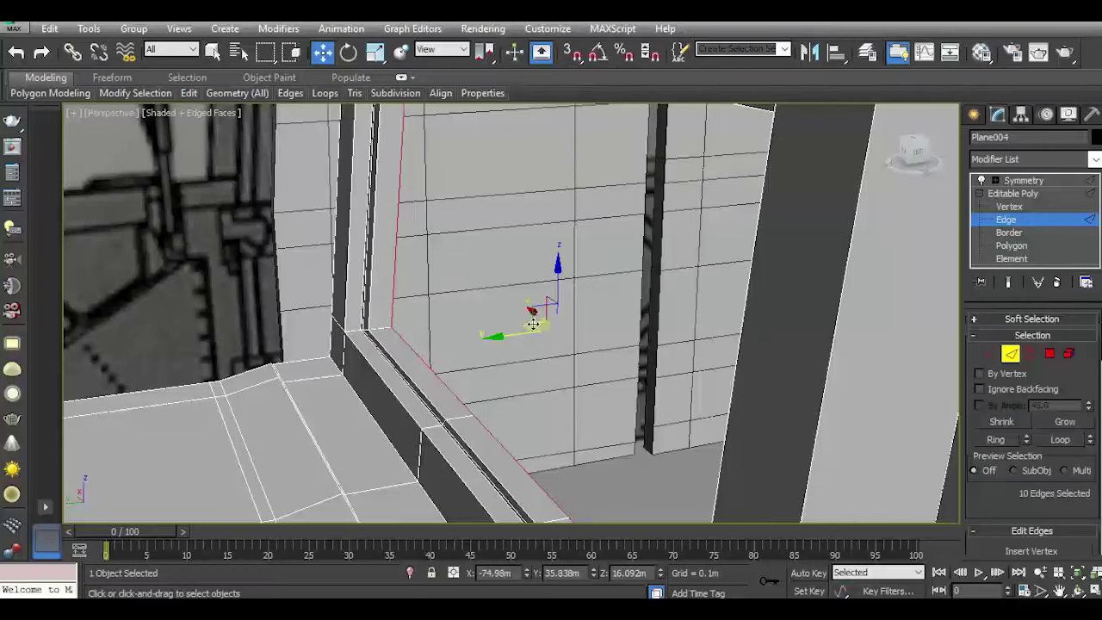
left_click_drag(524, 329, 527, 328)
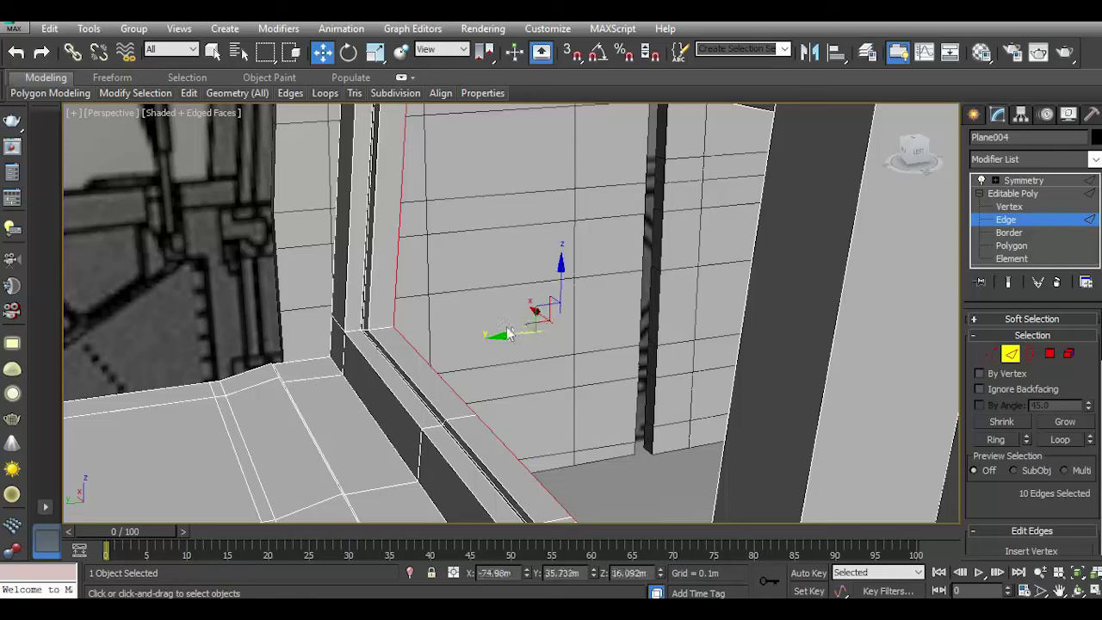
Scale the inner vertical and sill edge loop inward to about 95%, then return to object level.
double_click(381, 347)
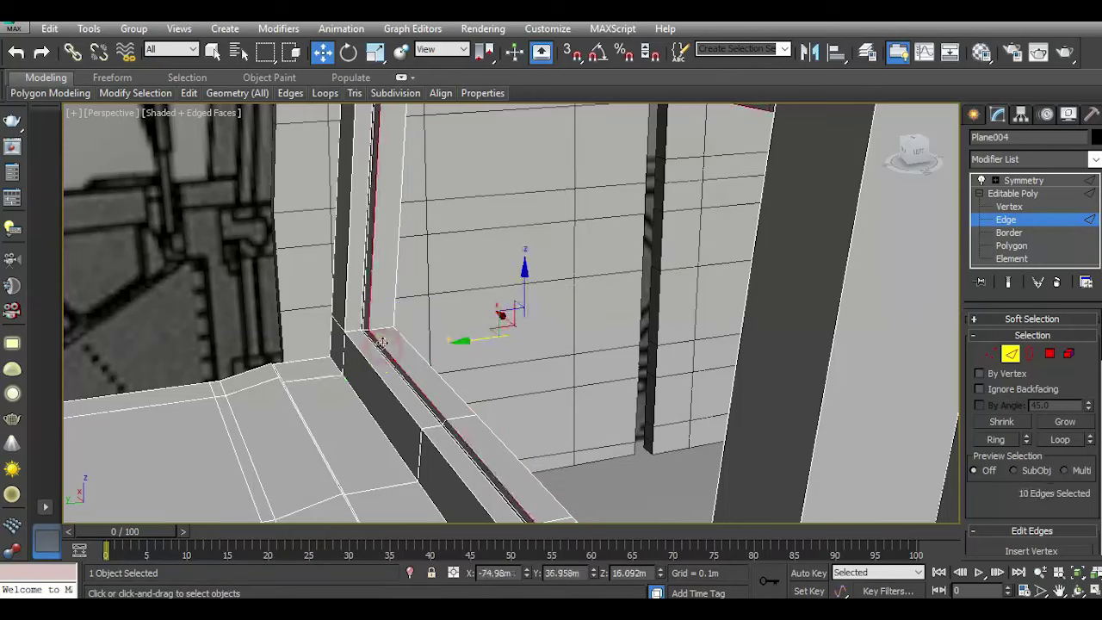
left_click(376, 50)
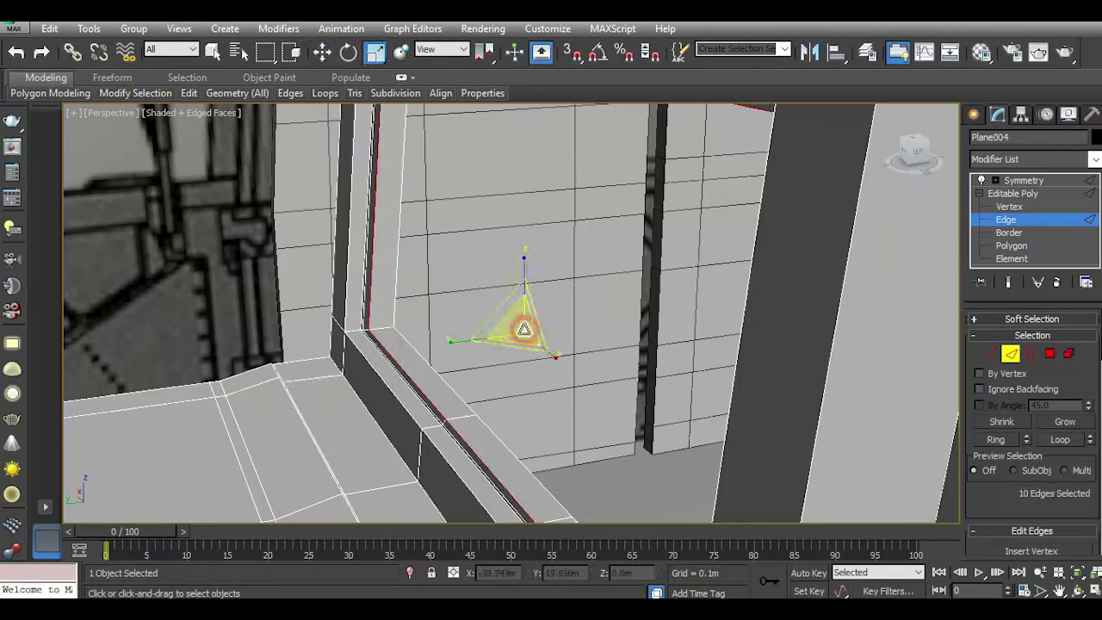
left_click_drag(524, 330, 521, 332)
scroll(459, 338, "down", 4)
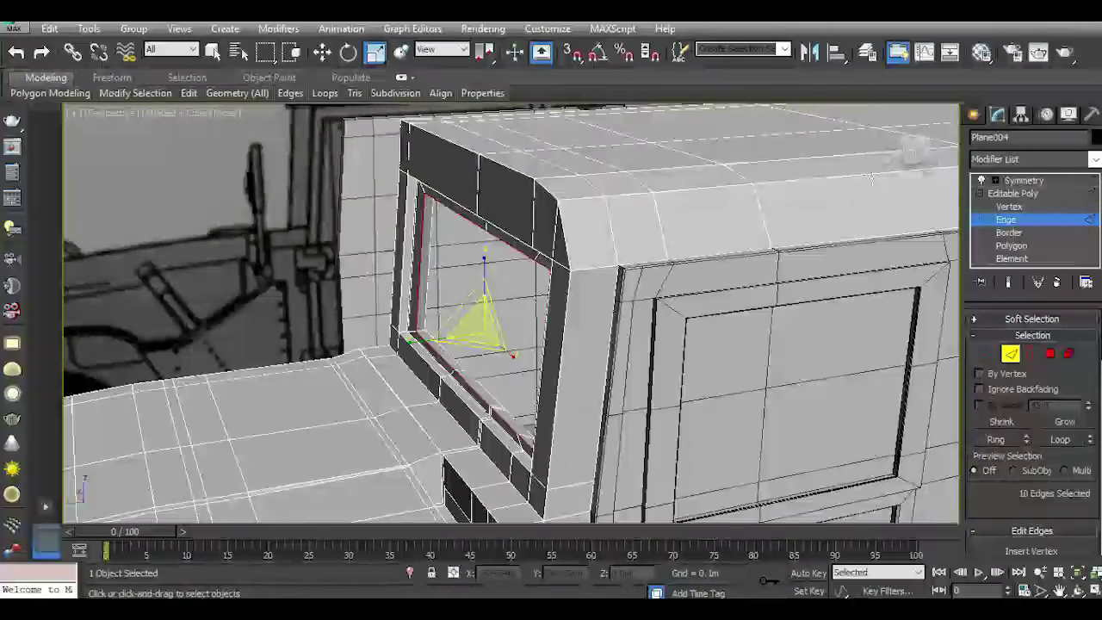
middle_click_drag(871, 178, 762, 510, "alt")
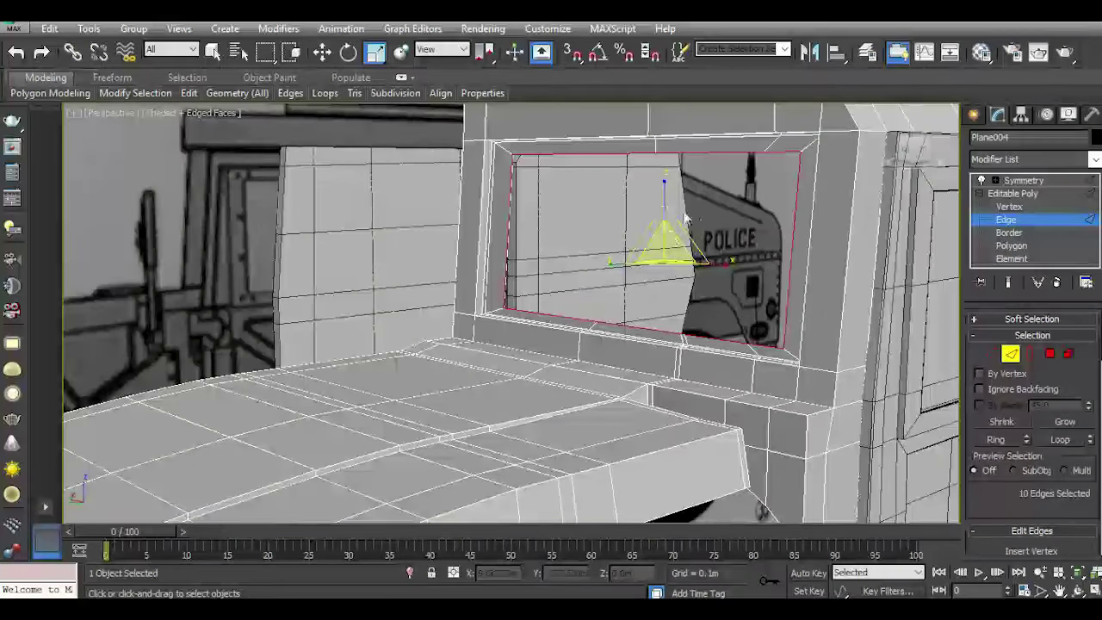
mouse_move(930, 155)
middle_mouse_down("alt")
mouse_move(551, 387)
mouse_move(561, 395)
middle_mouse_up("alt")
scroll(546, 390, "up", 3)
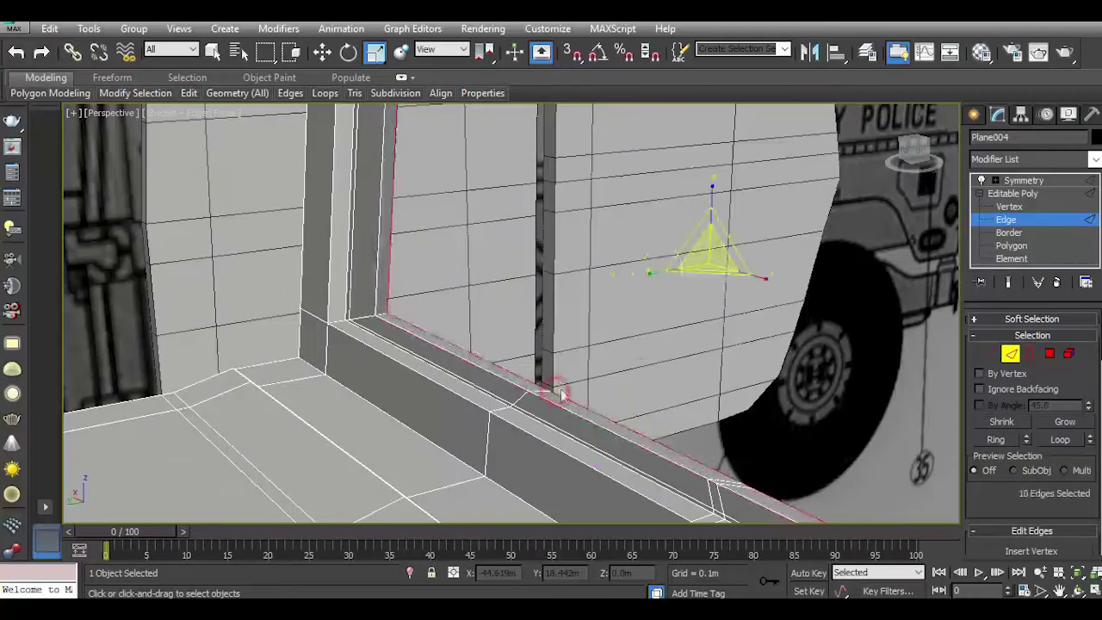
middle_click_drag(710, 260, 708, 267, "alt")
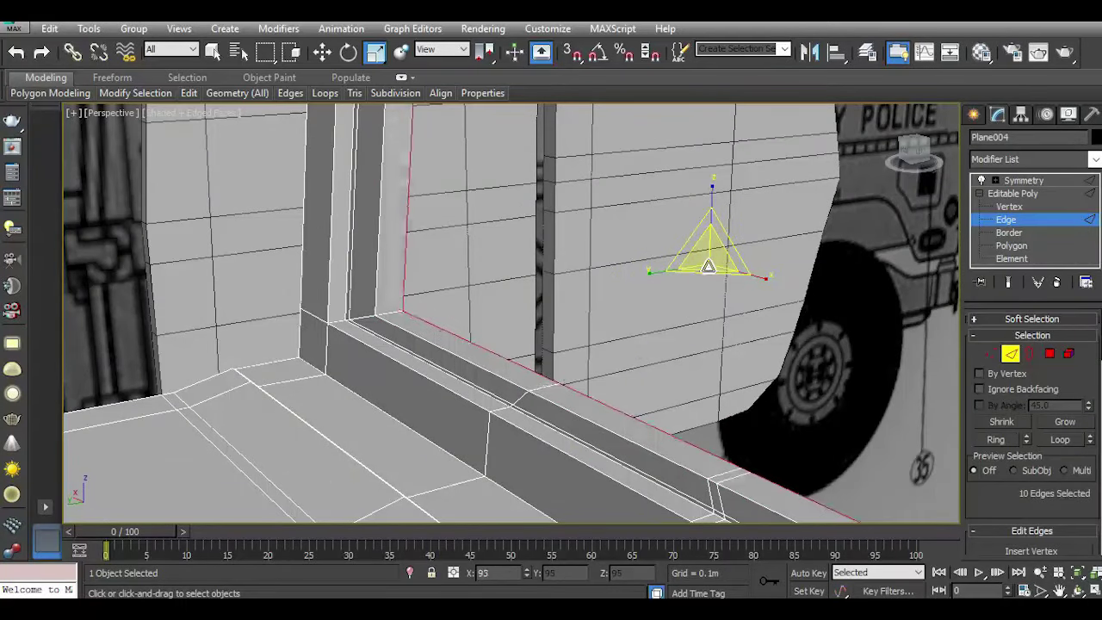
scroll(708, 267, "down", 3)
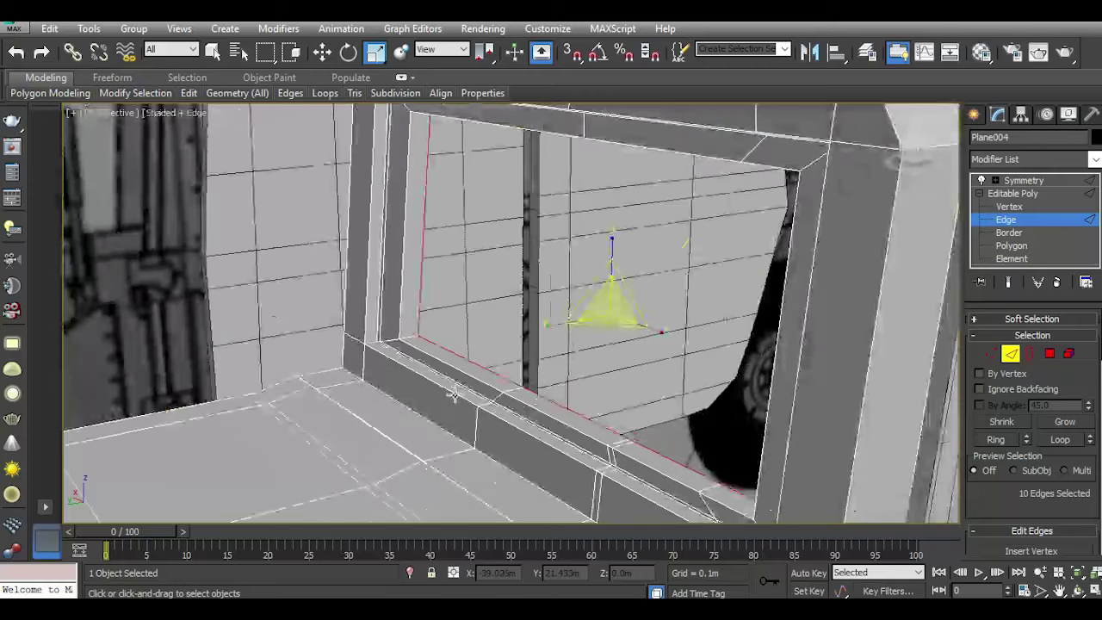
scroll(565, 345, "down", 3)
left_click(1013, 193)
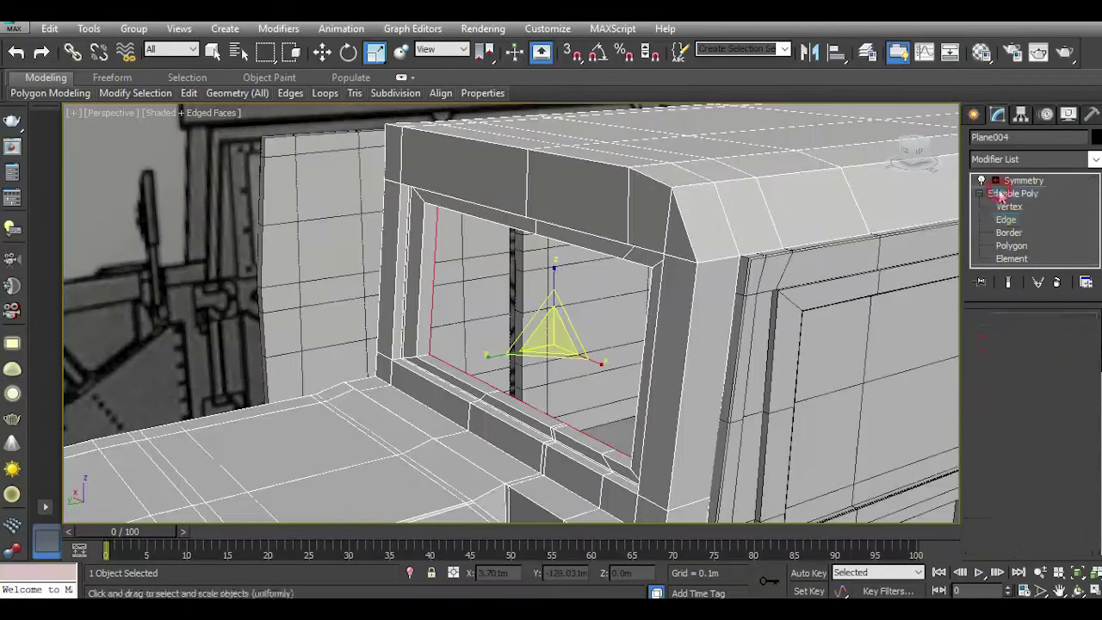
Delete a body panel piece, then undo to restore it.
key("Delete")
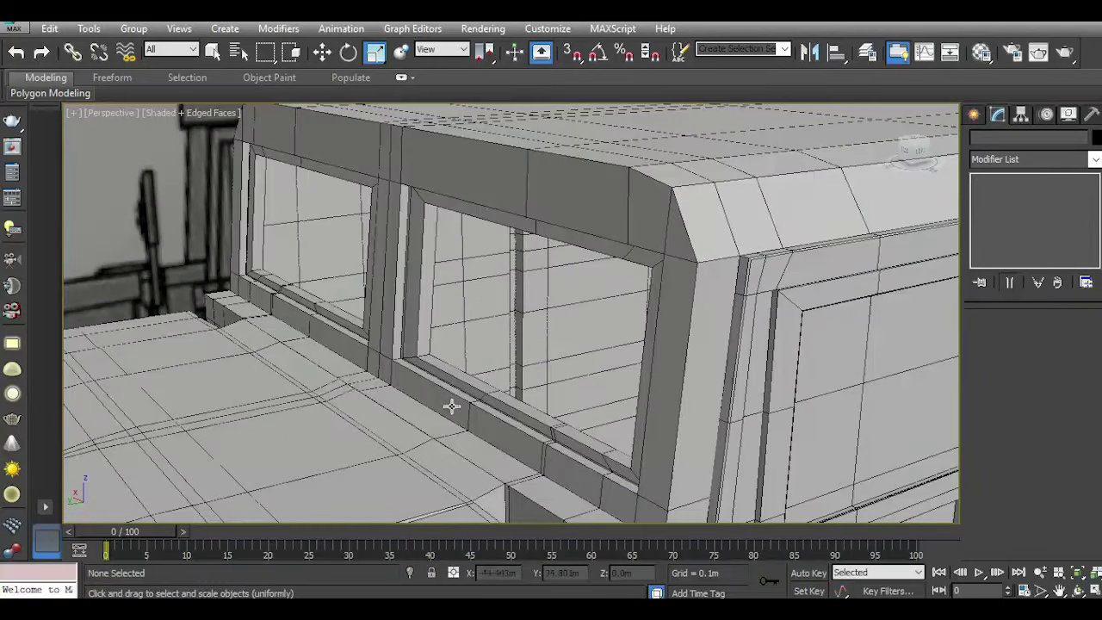
scroll(452, 406, "down", 5)
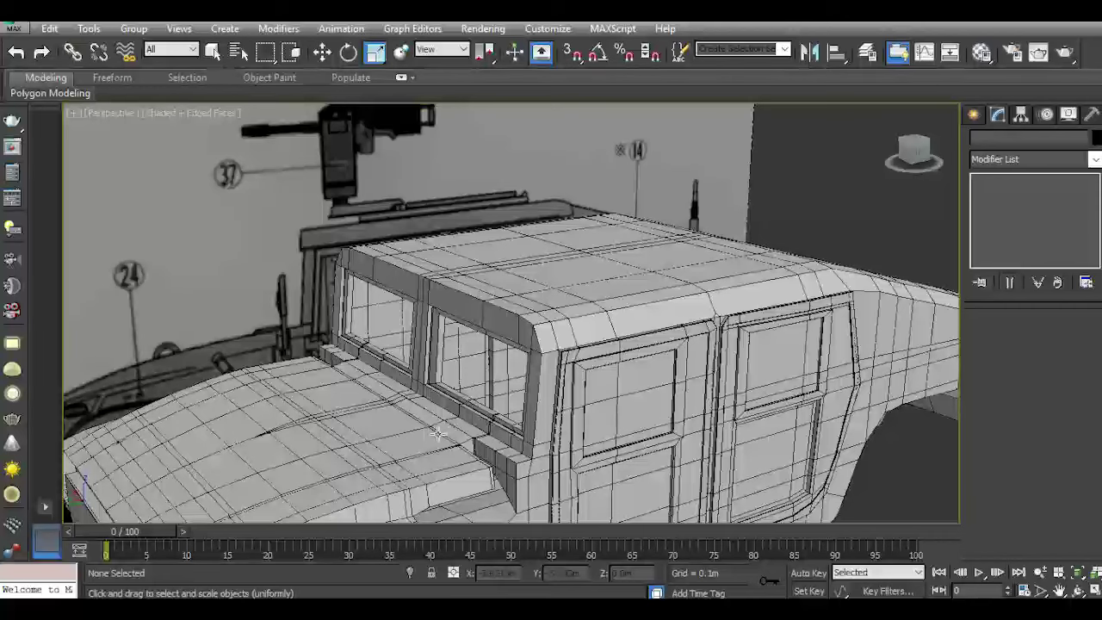
scroll(438, 433, "up", 5)
key("ctrl+z")
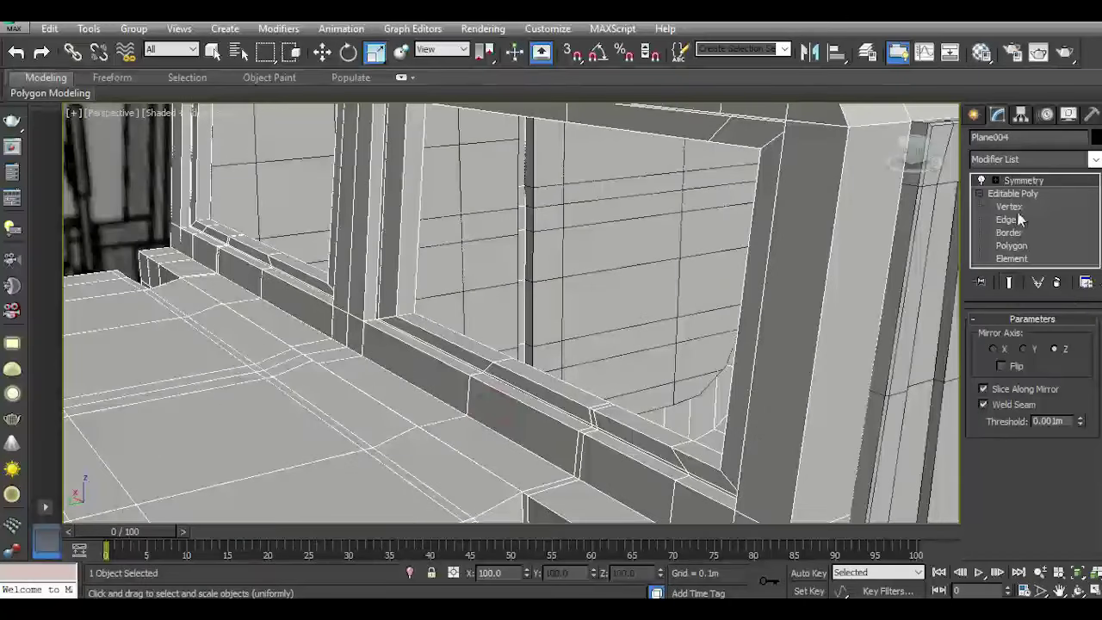
left_click(1008, 220)
Select the sill, vertical, top and inner window-frame edge loops on the body.
double_click(535, 412)
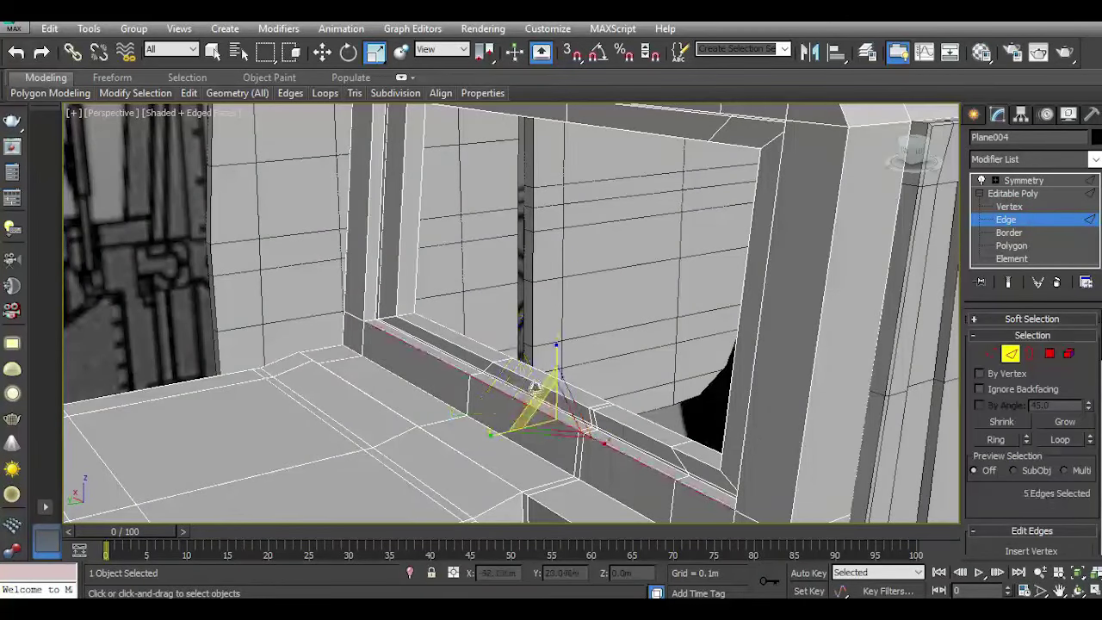
key("w")
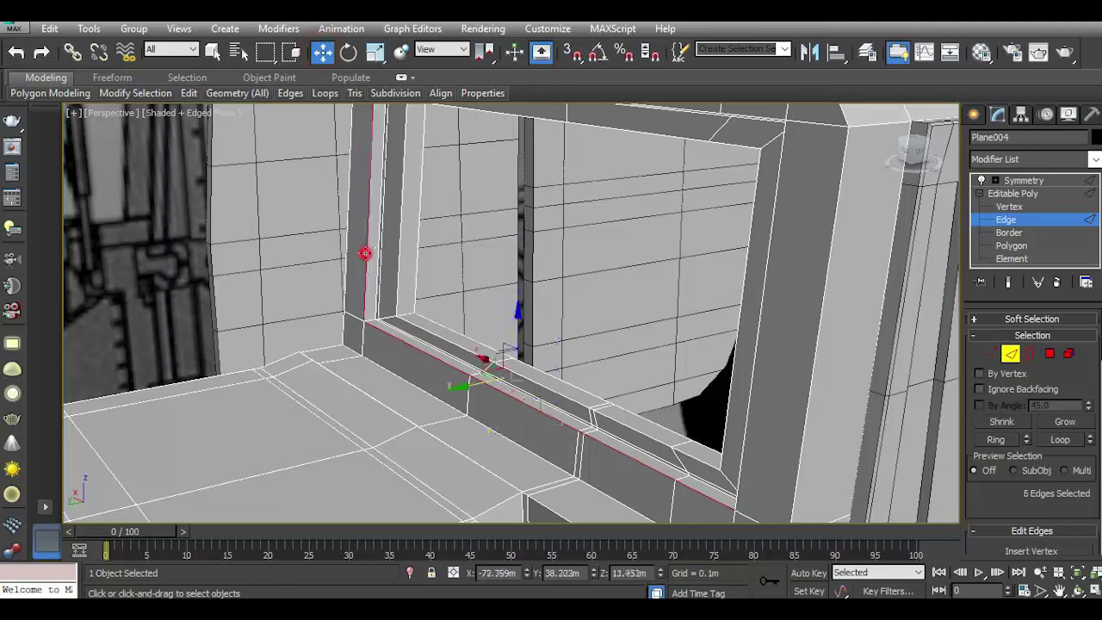
left_click(748, 414, "ctrl")
double_click(775, 117, "ctrl")
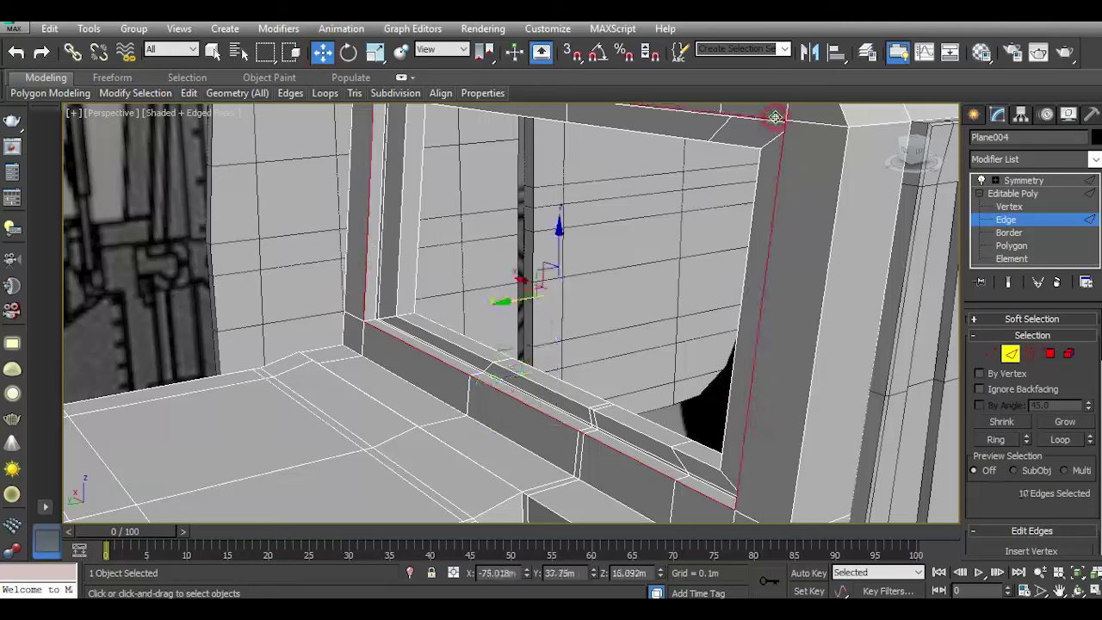
double_click(586, 411, "ctrl")
left_click(14, 55)
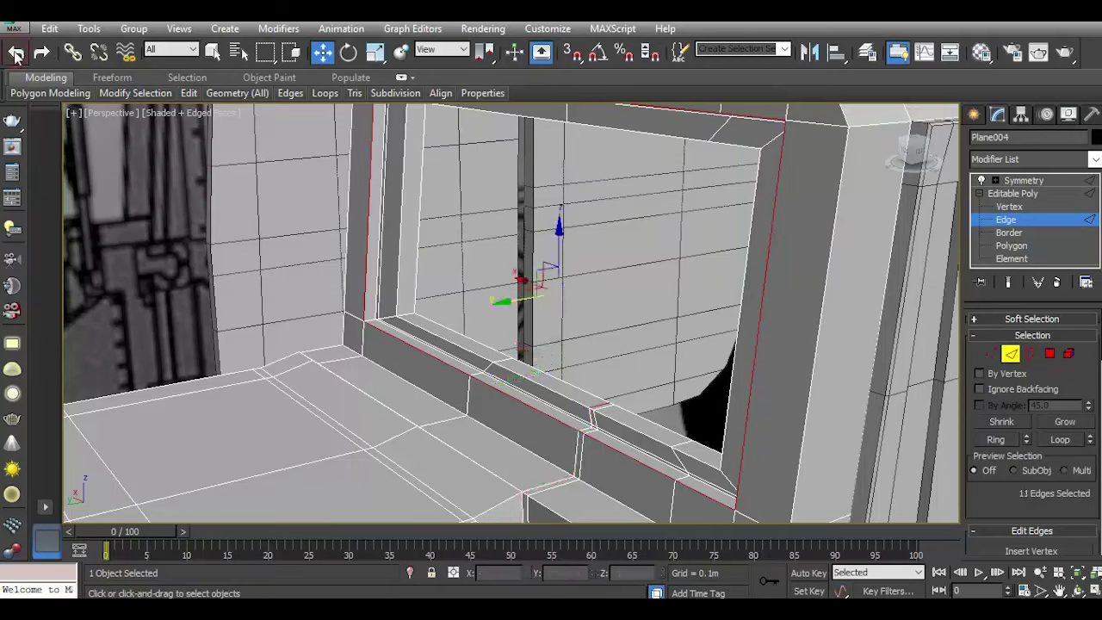
double_click(554, 389, "ctrl")
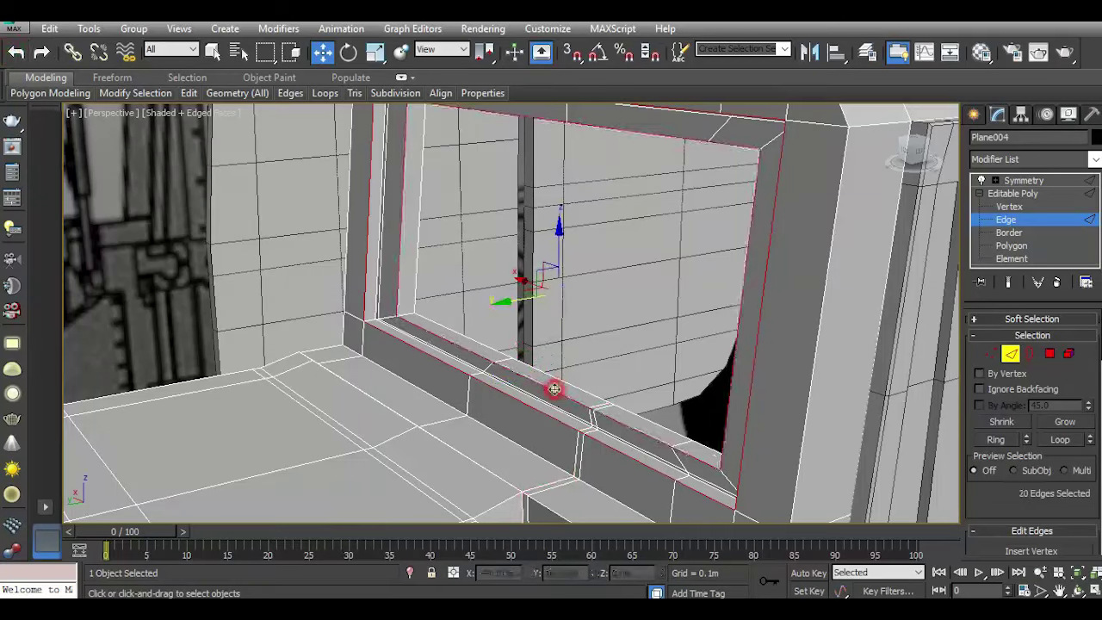
scroll(400, 311, "up", 3)
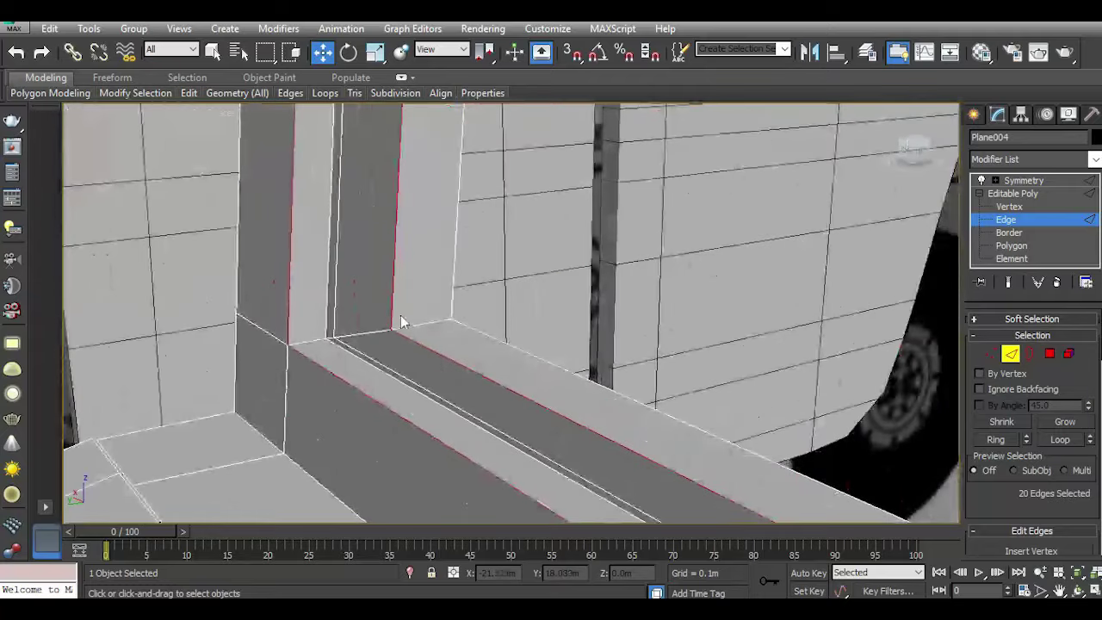
scroll(401, 328, "down", 2)
left_click_drag(932, 152, 852, 185)
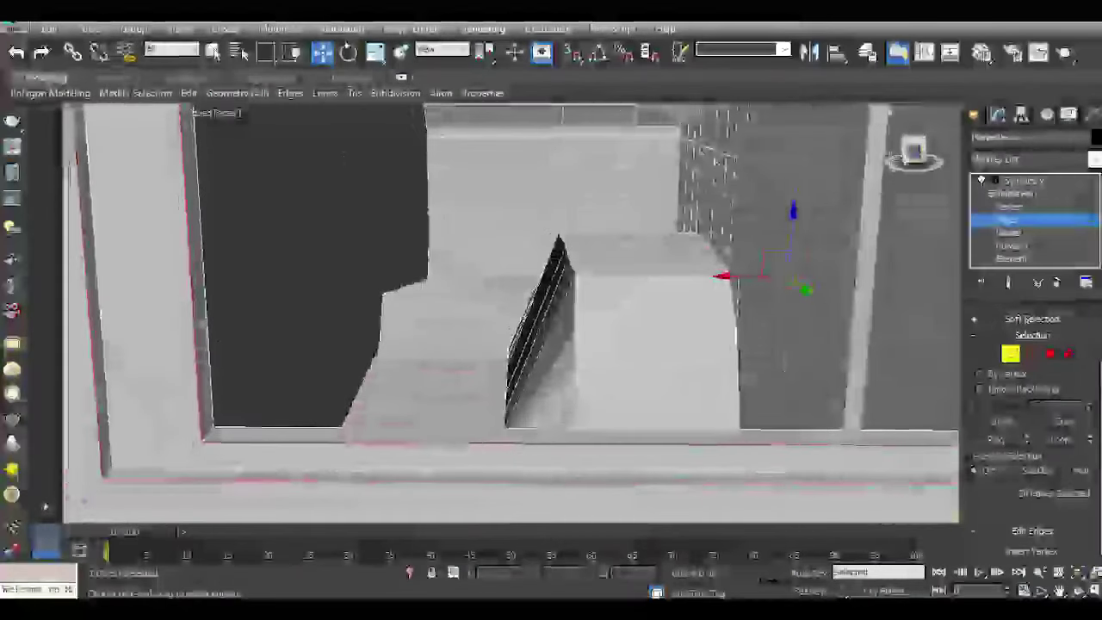
scroll(1013, 502, "down", 3)
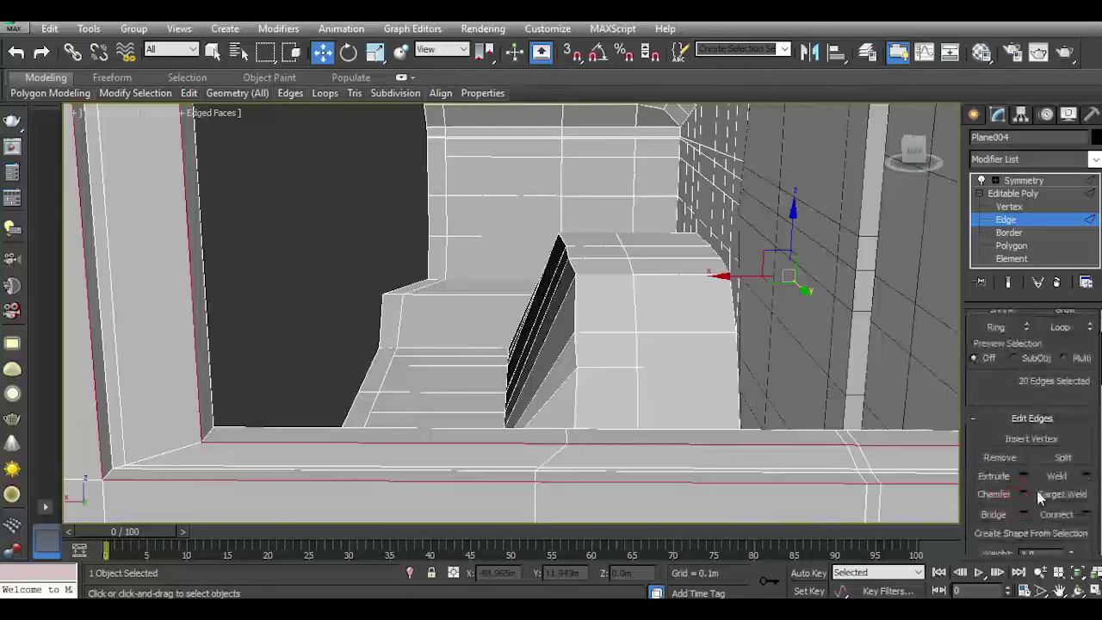
Chamfer the selected frame edges by 0.208m and leave edge editing.
left_click(1024, 494)
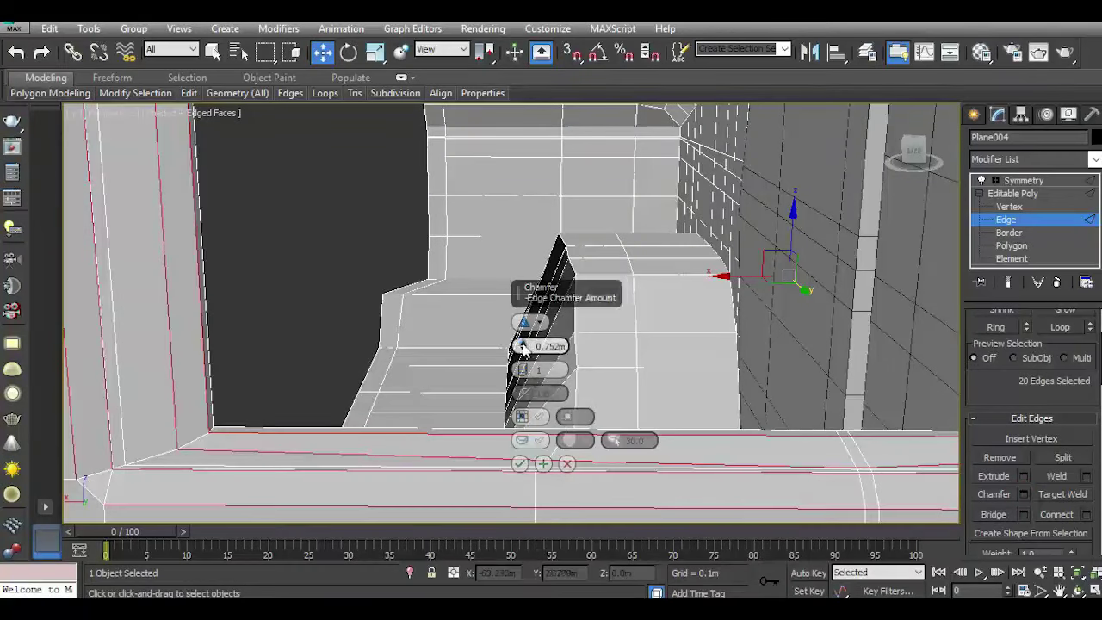
left_click_drag(522, 345, 521, 442)
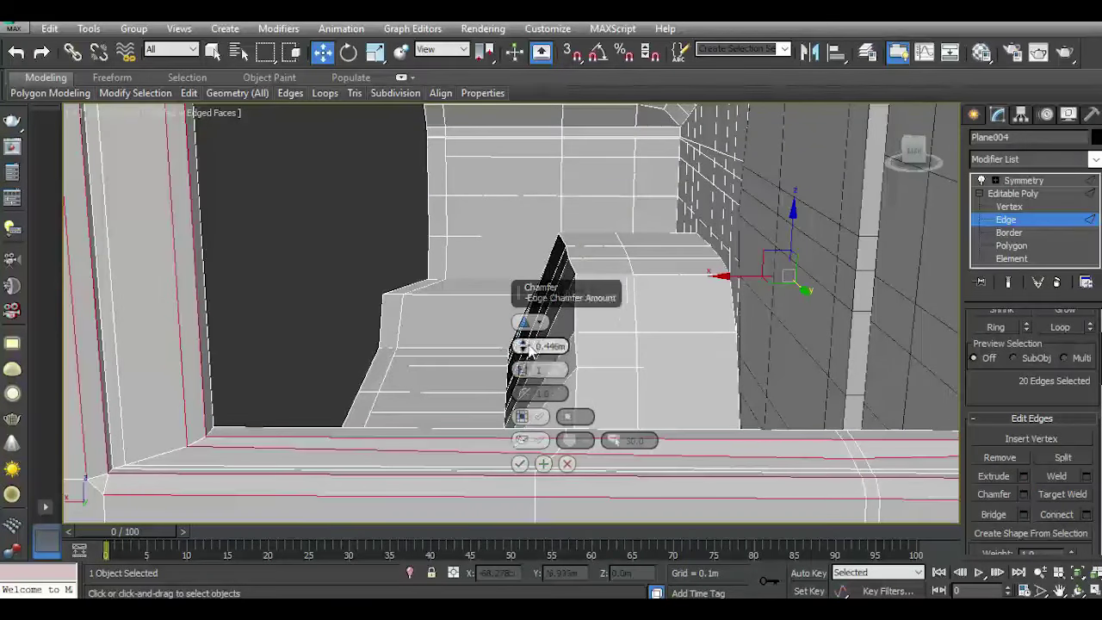
left_click_drag(529, 346, 517, 472)
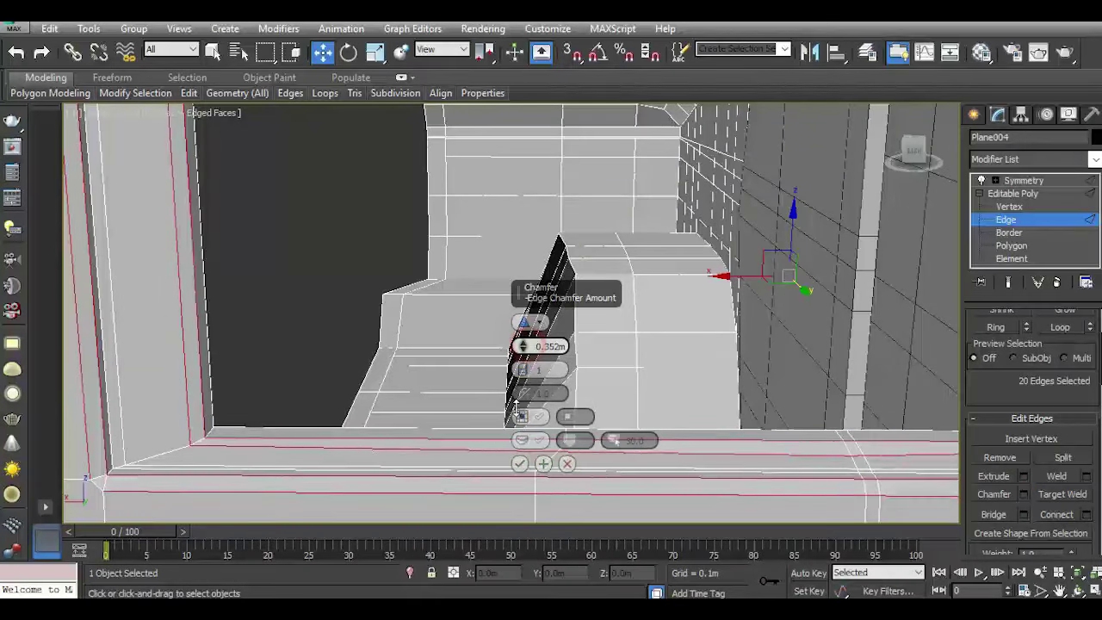
left_click(519, 464)
scroll(518, 444, "down", 5)
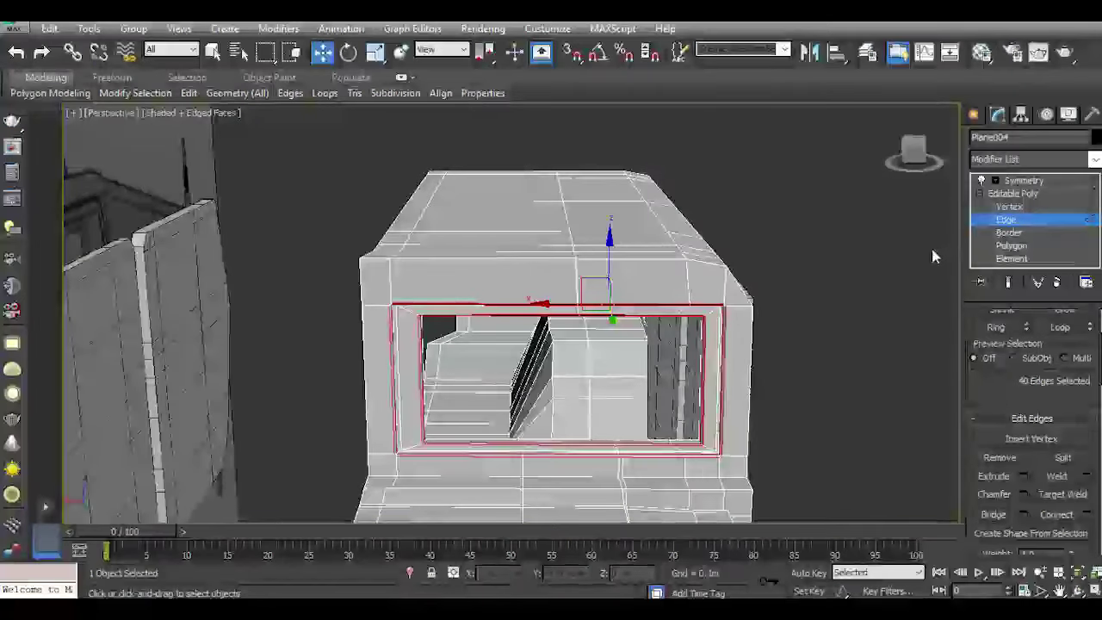
left_click(1016, 193)
Deselect the body and switch the viewport to Realistic shading with Edged Faces off.
left_click(876, 278)
scroll(893, 197, "up", 3)
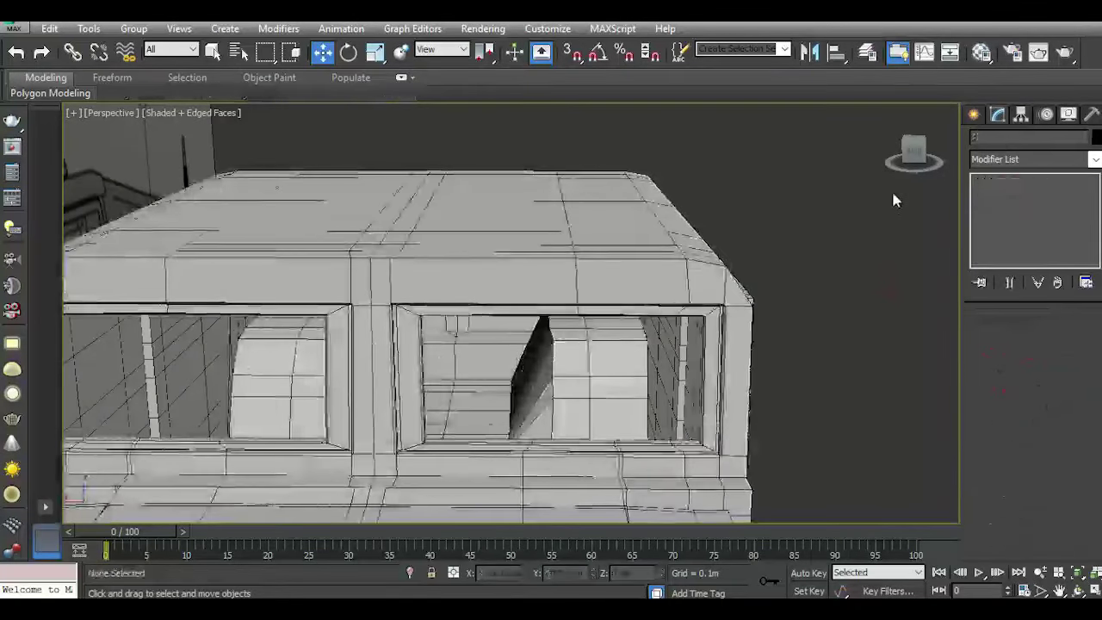
mouse_move(910, 152)
left_mouse_down()
mouse_move(947, 164)
mouse_move(267, 146)
left_mouse_up()
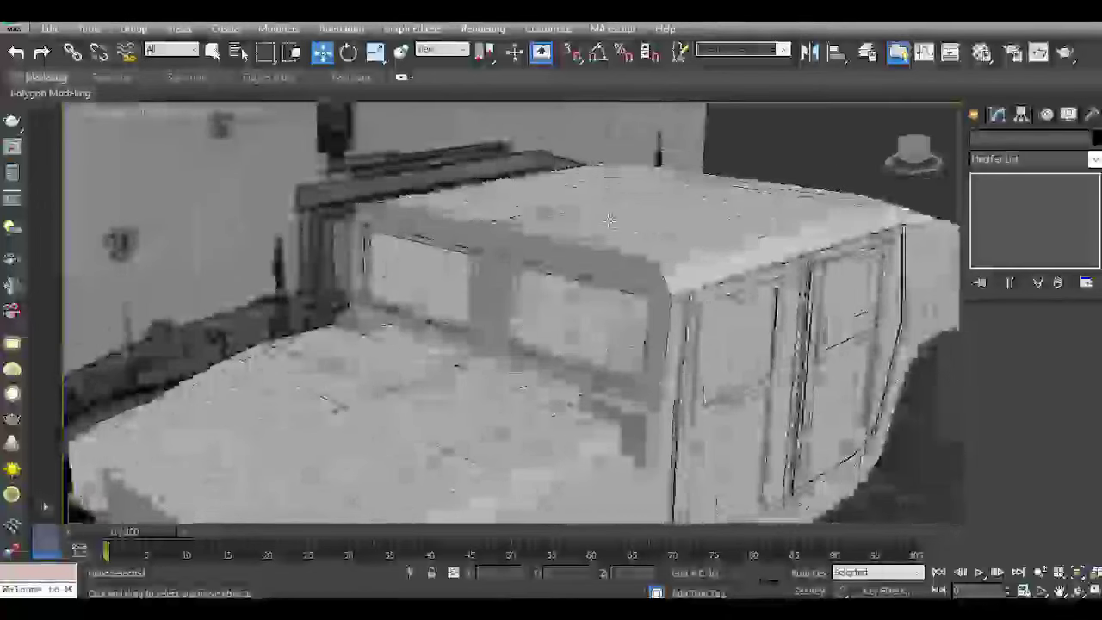
left_click(215, 117)
left_click(258, 130)
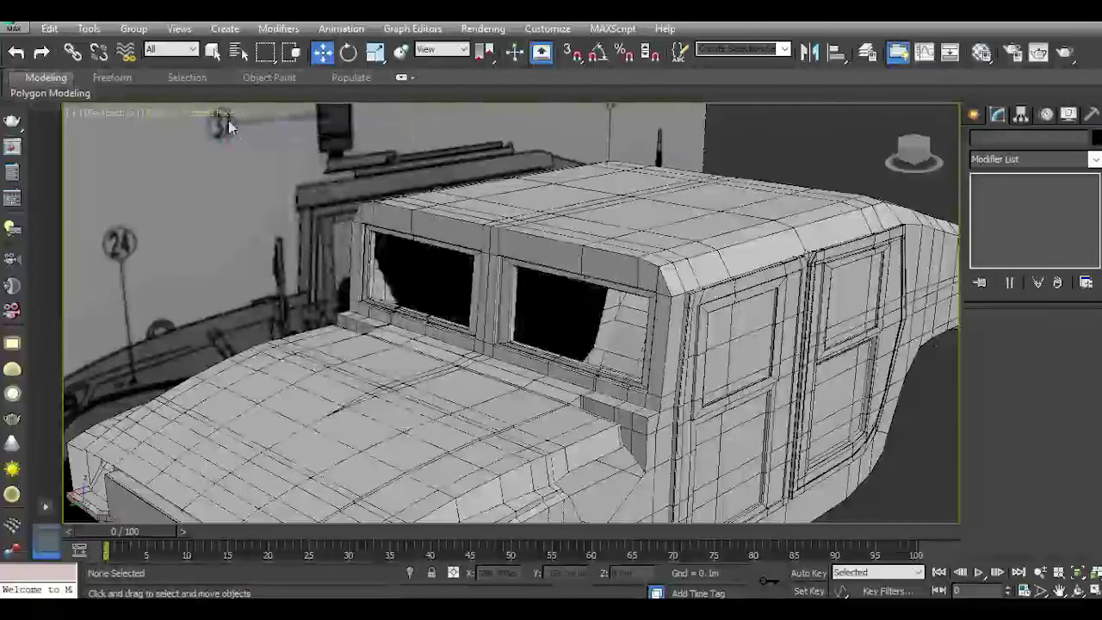
left_click(221, 116)
left_click(267, 185)
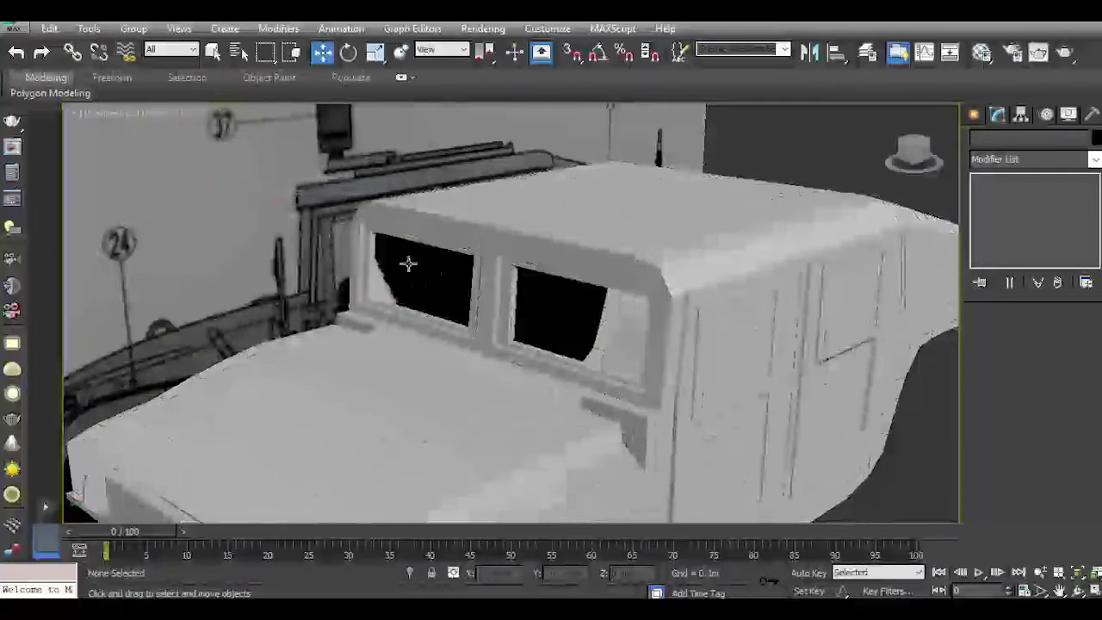
Orbit around the humvee to a front three-quarter view of Box001.
middle_click_drag(406, 258, 496, 248, "alt")
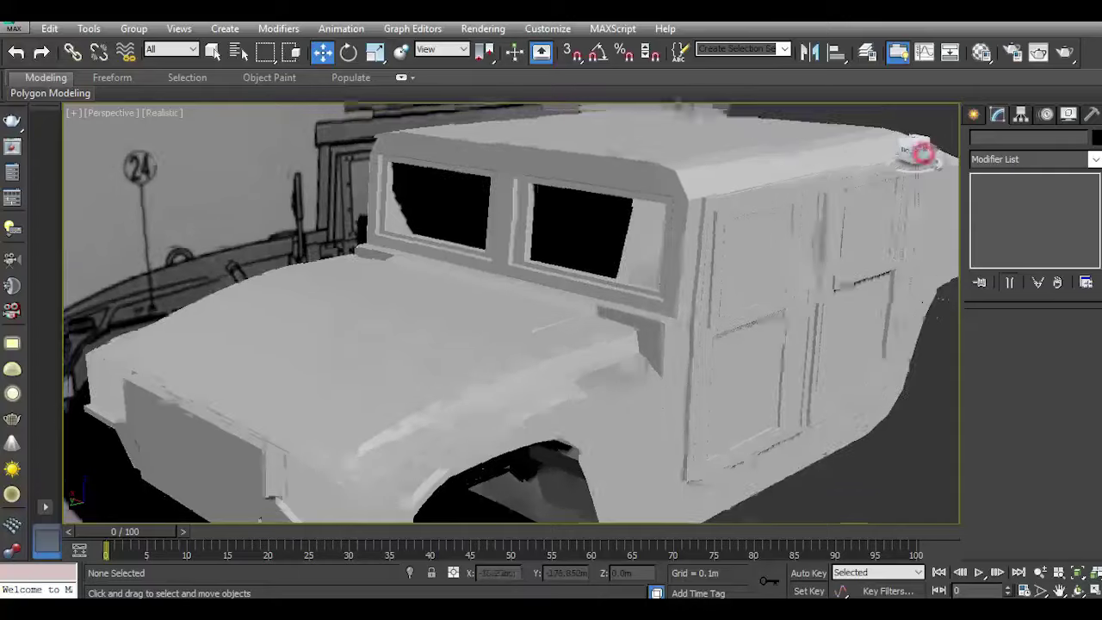
left_click_drag(918, 148, 844, 153)
scroll(865, 239, "down", 5)
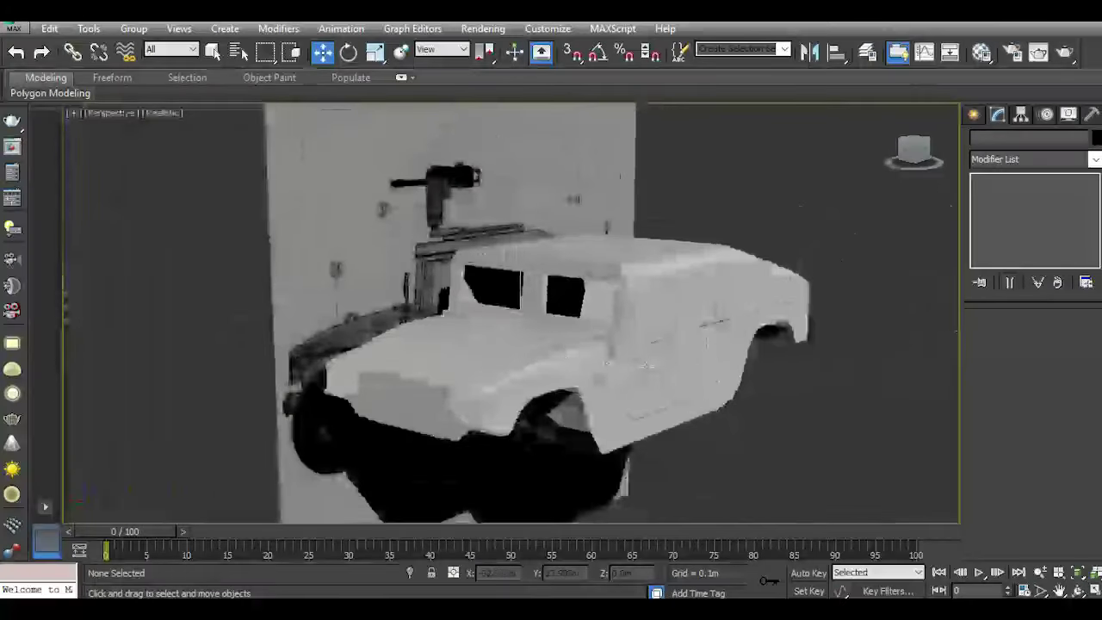
middle_click_drag(826, 241, 864, 240, "alt")
left_click_drag(914, 148, 844, 152)
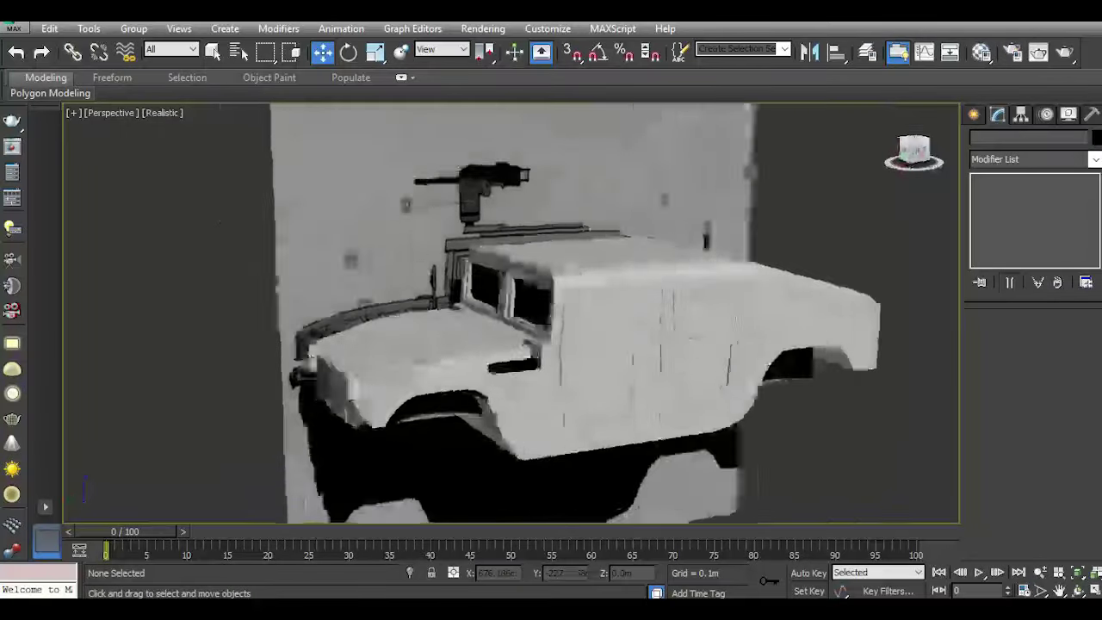
left_click_drag(914, 148, 844, 151)
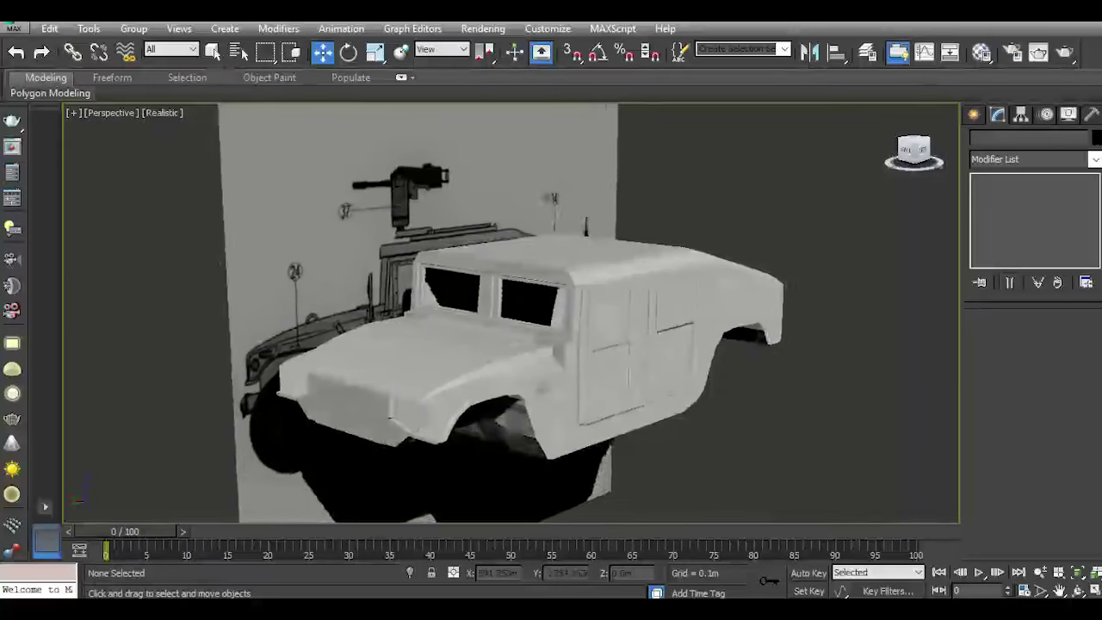
left_click_drag(914, 148, 861, 151)
scroll(611, 358, "up", 2)
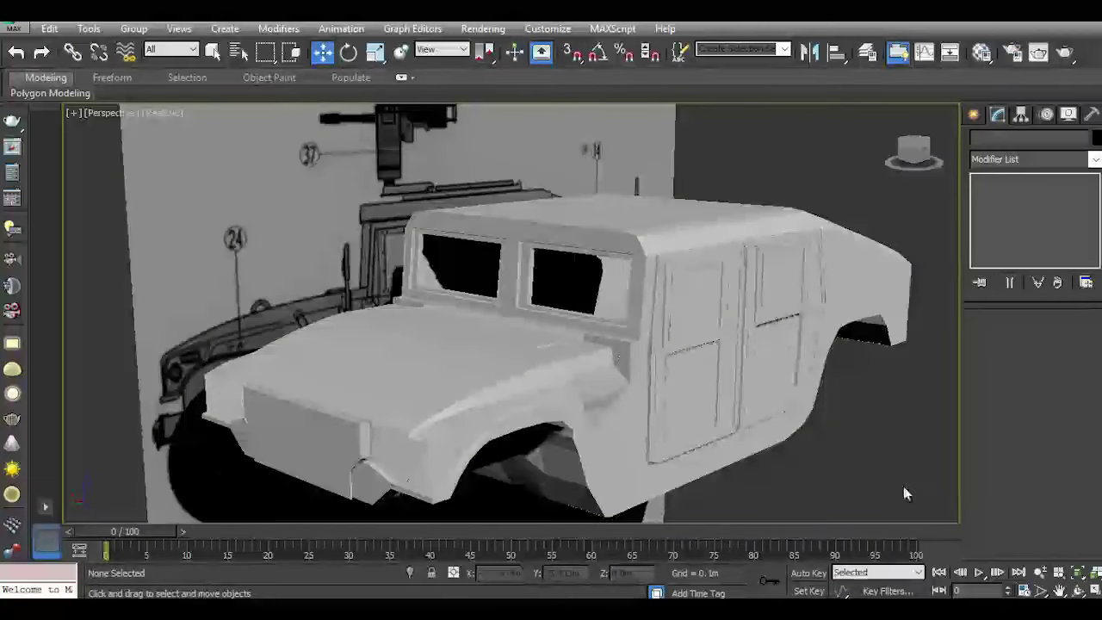
middle_click_drag(904, 493, 880, 478)
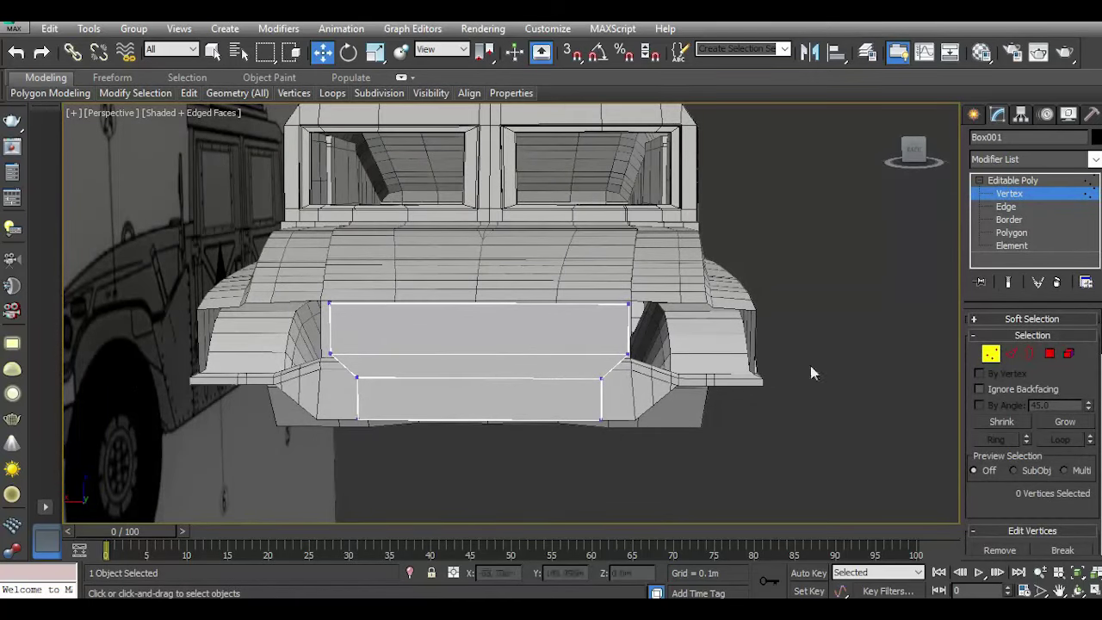
Connect Box001's horizontal front edges with 2 segments and Pinch 58.
left_click(1014, 355)
left_click(496, 261)
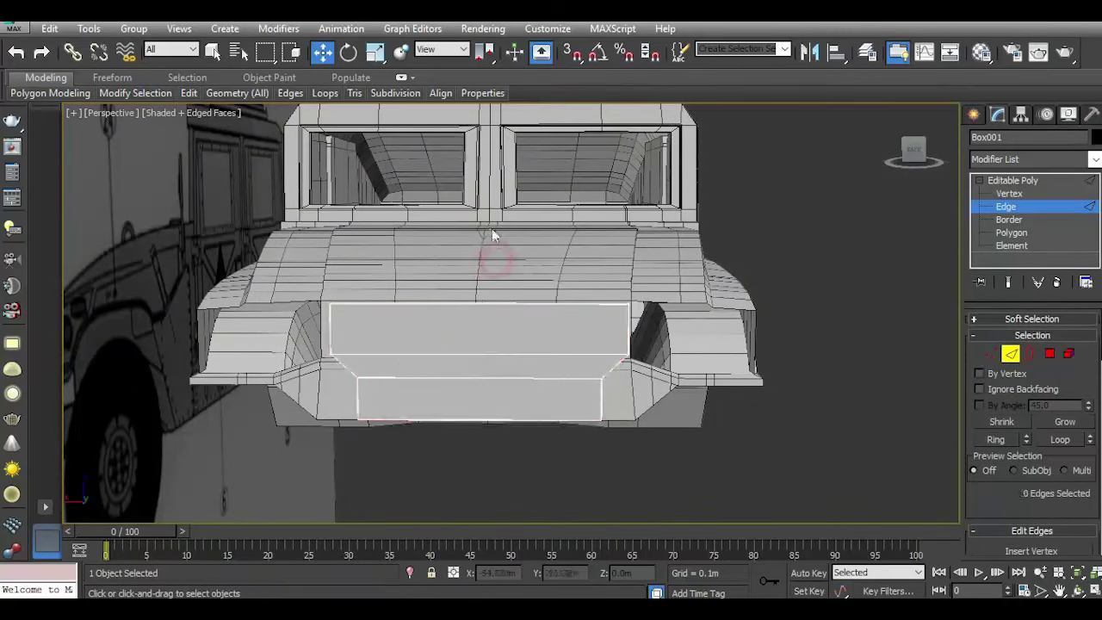
left_click_drag(483, 520, 483, 517)
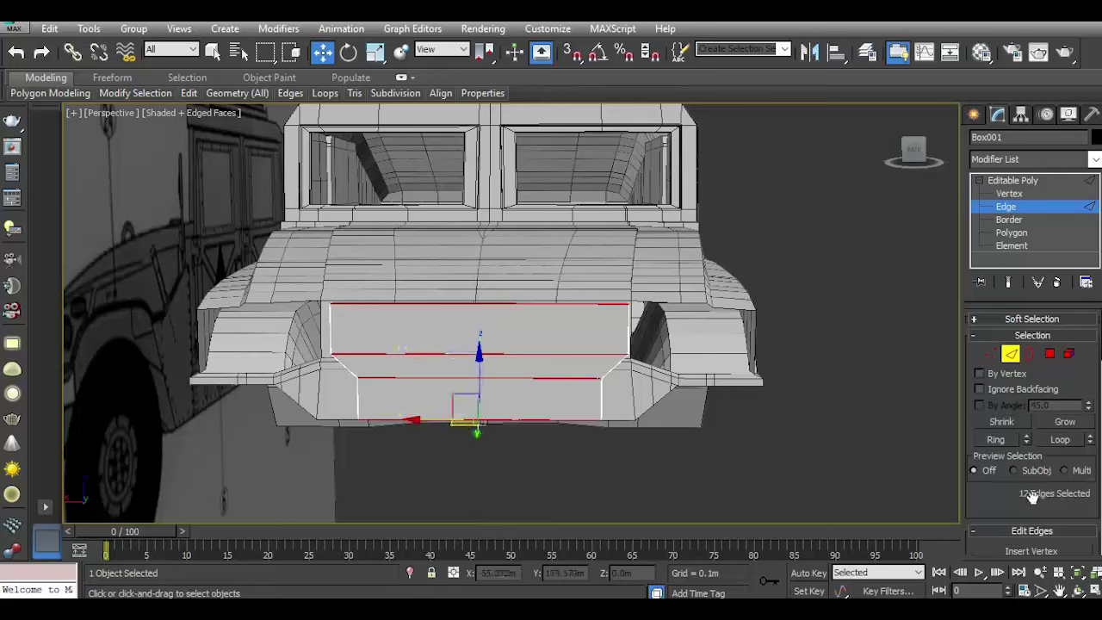
scroll(1033, 431, "down", 5)
left_click(1086, 467)
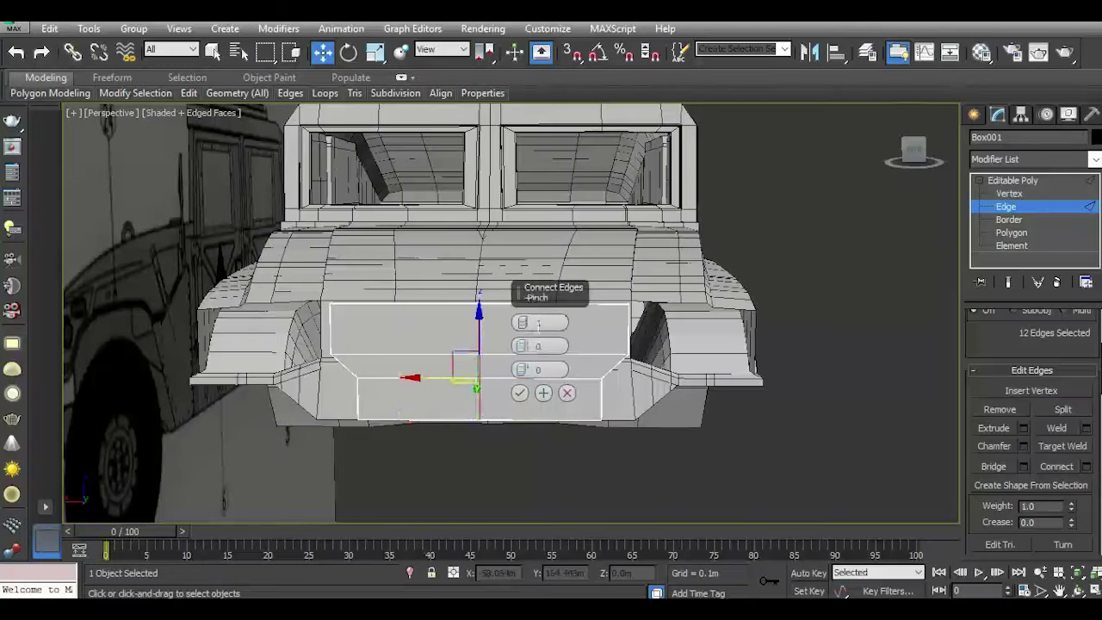
left_click(527, 320)
left_click_drag(519, 343, 540, 302)
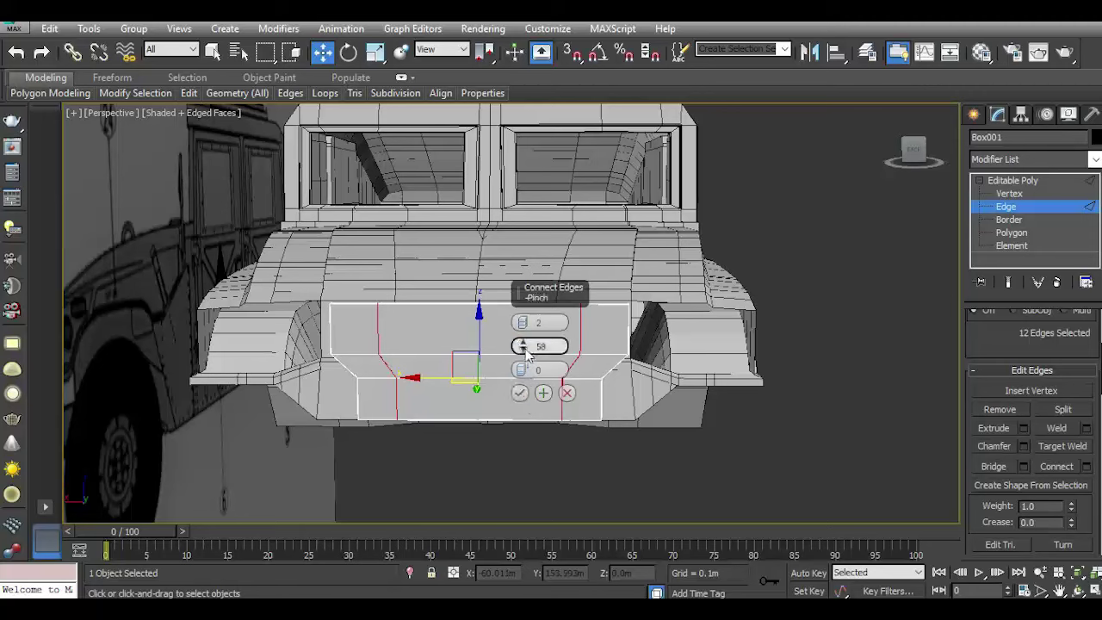
left_click(519, 393)
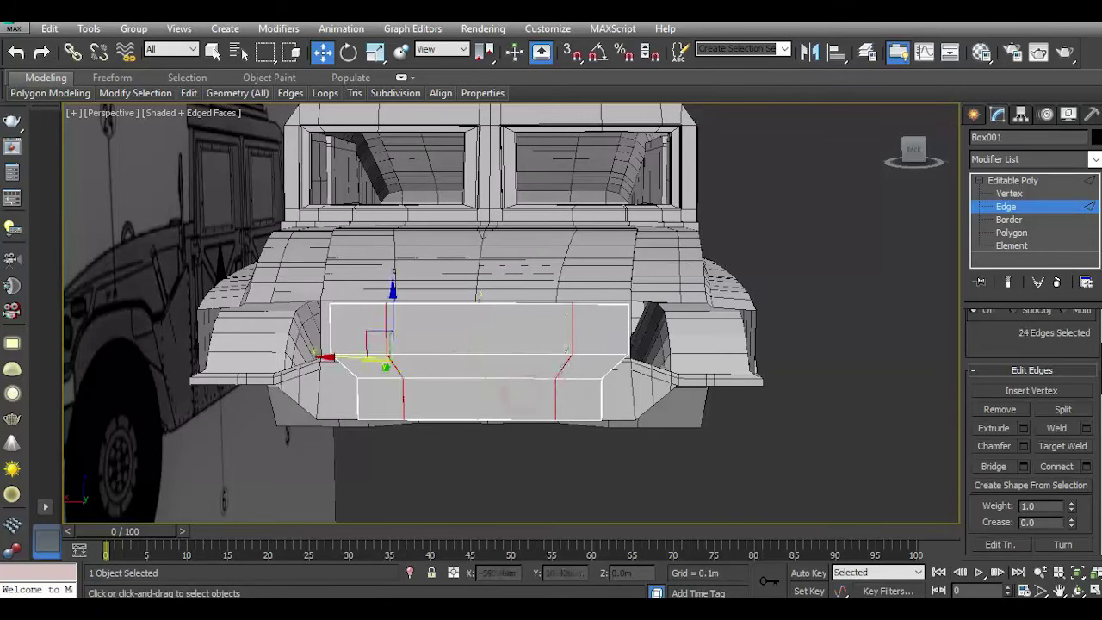
left_click(1016, 233)
Select Box001's three front grille faces: centre and both sides.
left_click(459, 343)
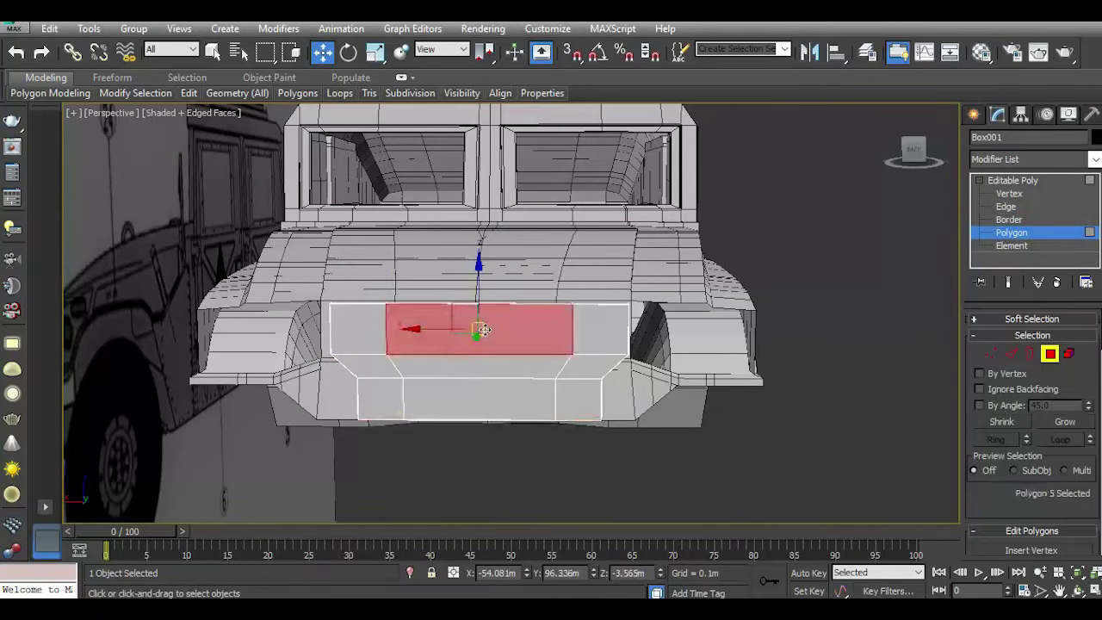
scroll(766, 369, "up", 3)
left_click(659, 332, "ctrl")
left_click(312, 324, "ctrl")
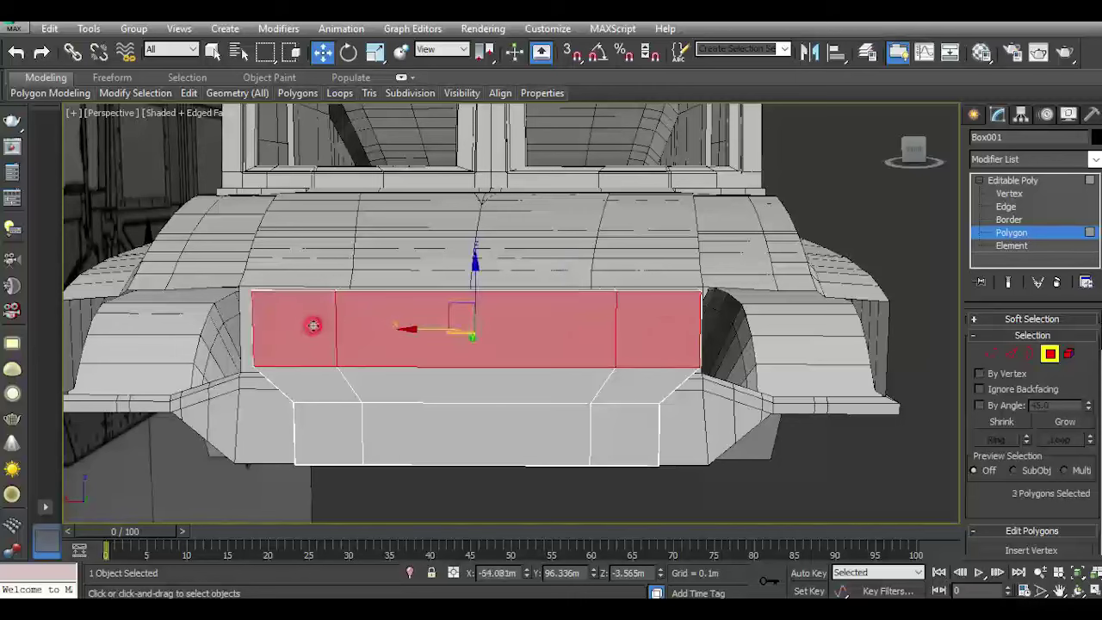
left_click_drag(1016, 506, 1021, 392)
Inset the three grille faces by 0.477m, then orbit in close on them.
left_click(1086, 473)
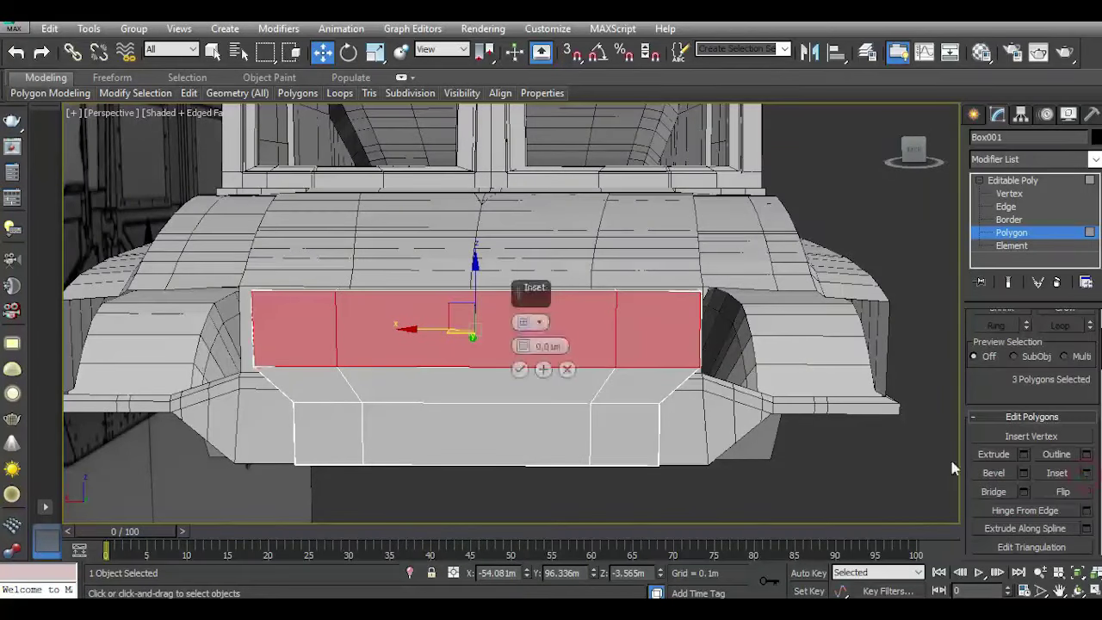
scroll(569, 387, "up", 4)
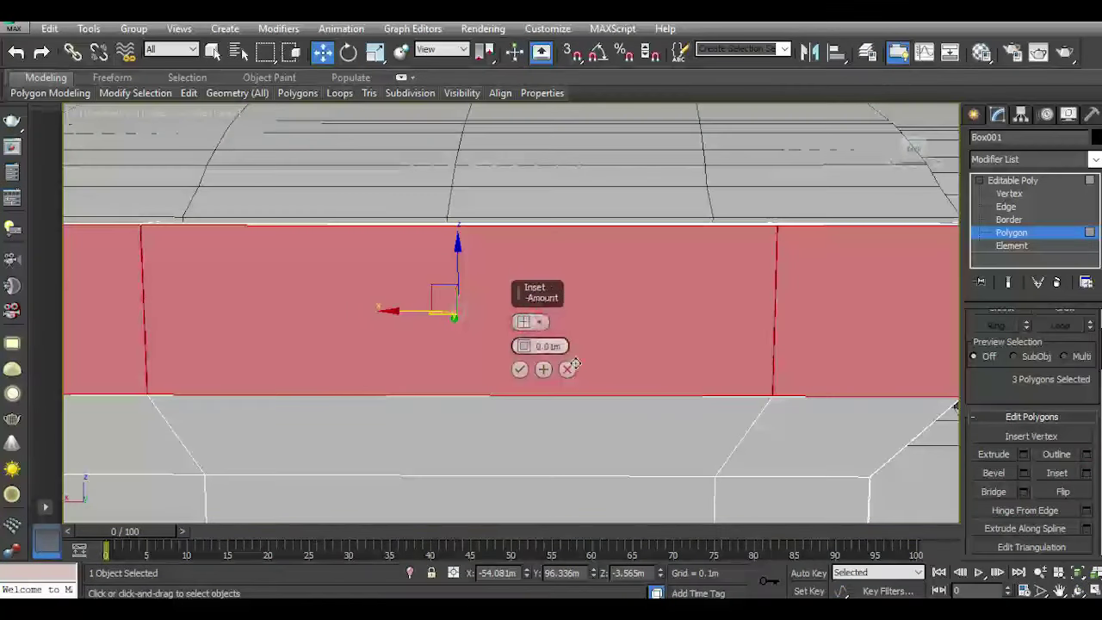
scroll(533, 348, "down", 2)
mouse_move(533, 349)
left_mouse_down()
mouse_move(522, 353)
mouse_move(511, 231)
left_mouse_up()
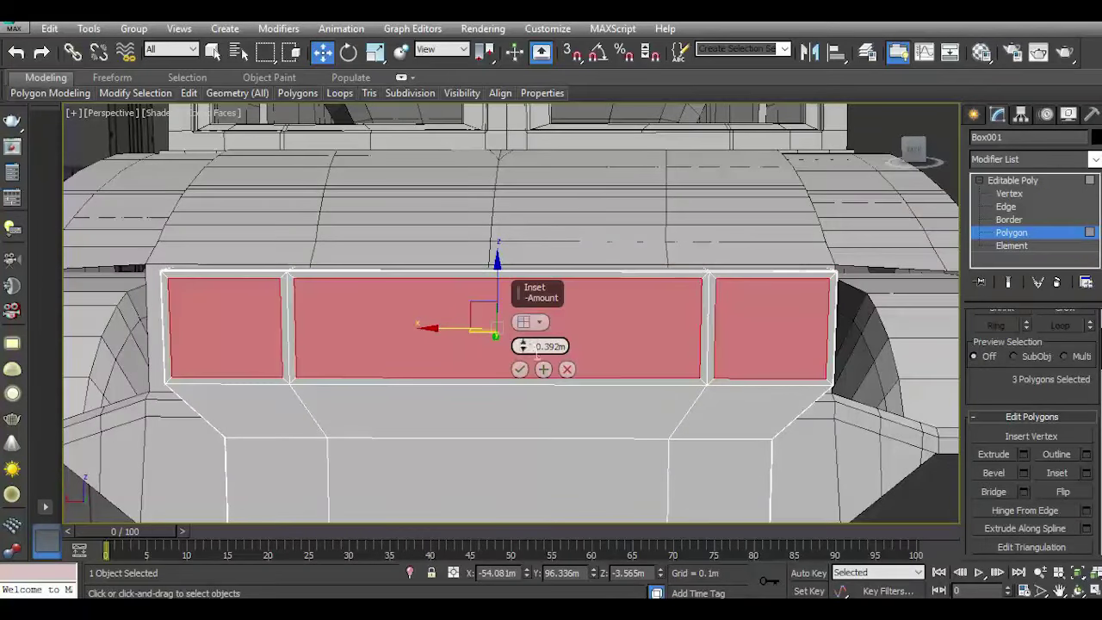
left_click_drag(536, 356, 513, 307)
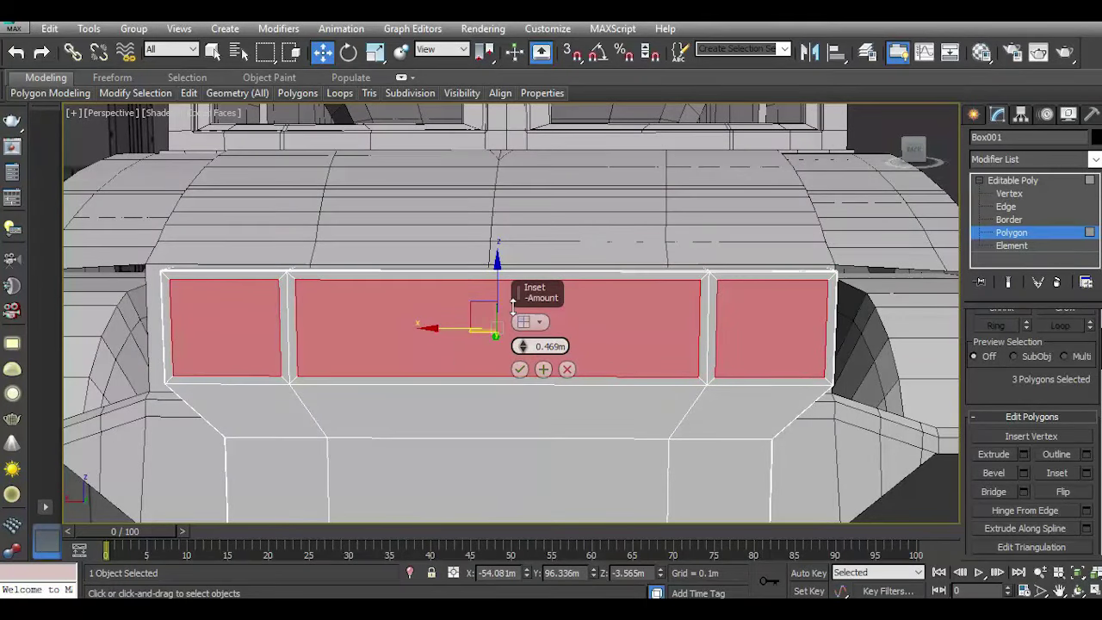
left_click_drag(513, 303, 511, 299)
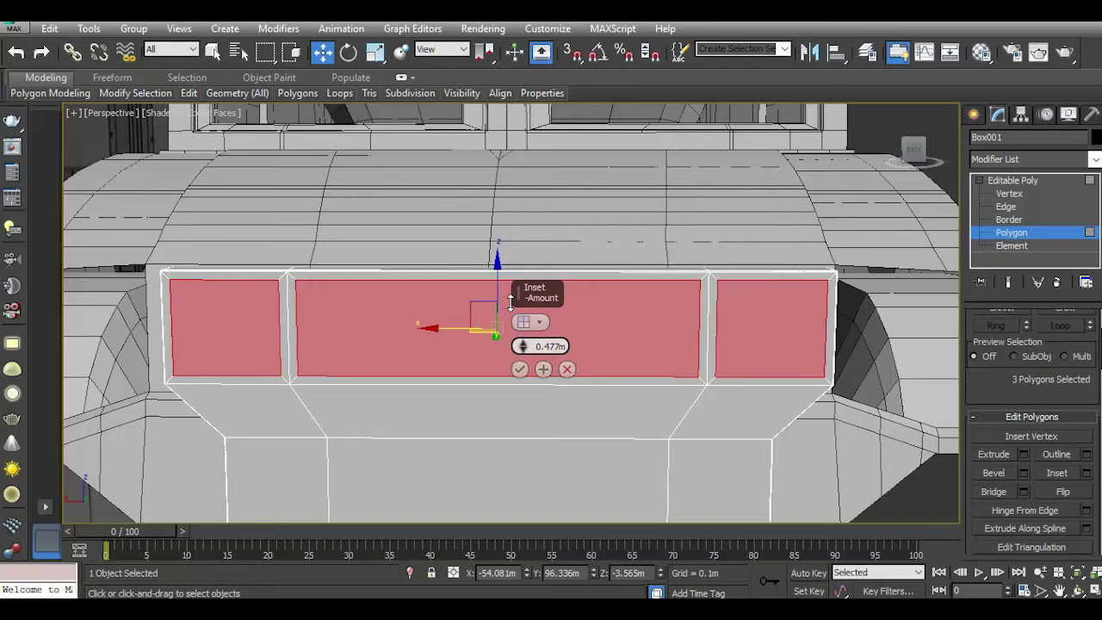
left_click(520, 369)
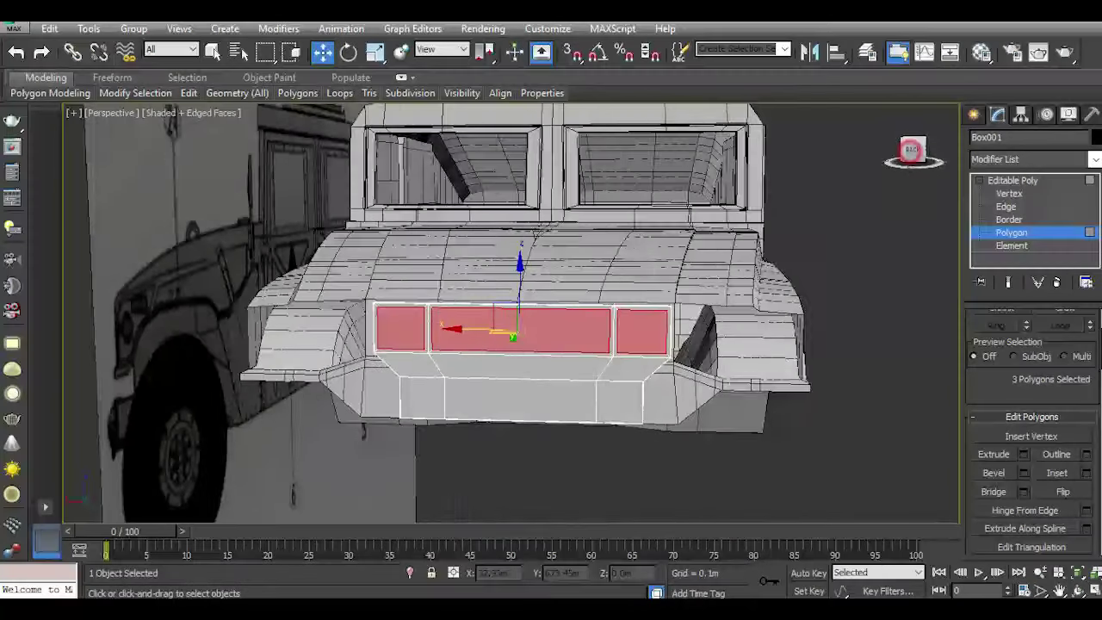
mouse_move(859, 169)
middle_mouse_down("alt")
mouse_move(472, 340)
mouse_move(534, 327)
middle_mouse_up("alt")
middle_click_drag(655, 344, 763, 372, "alt")
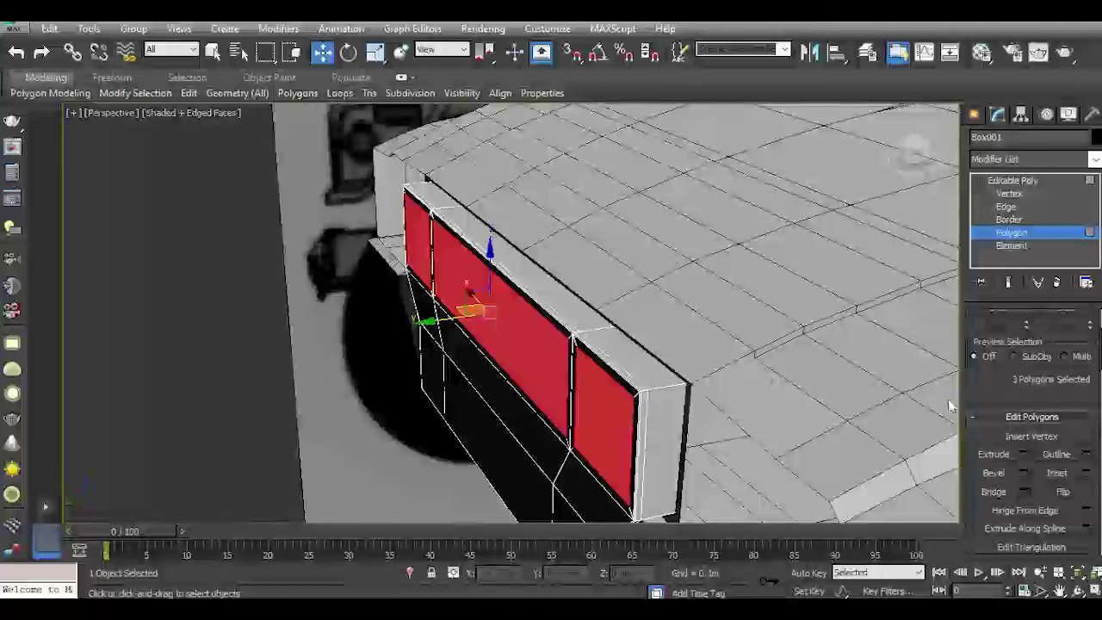
Bevel the three grille panels with Height -0.11m and a reduced Outline.
left_click(1023, 474)
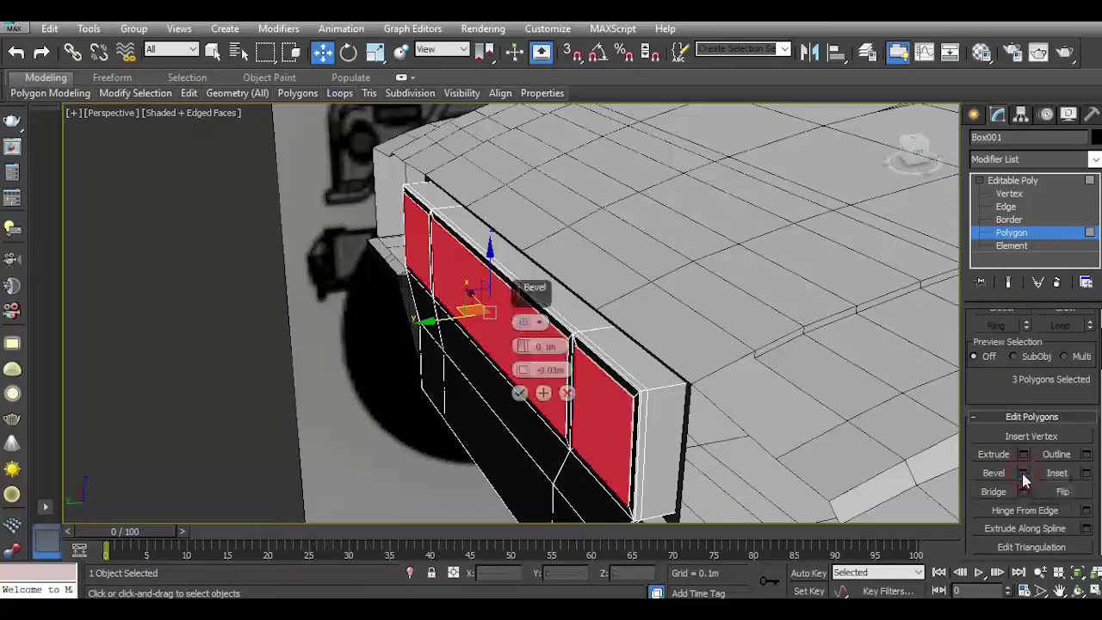
left_click_drag(524, 347, 575, 456)
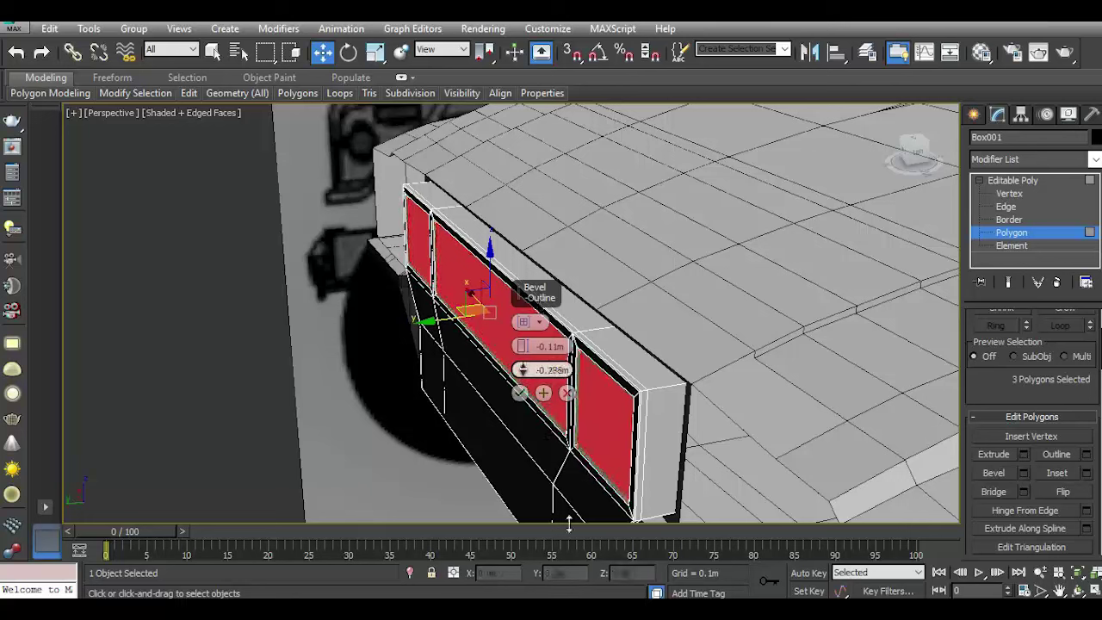
left_click_drag(568, 524, 526, 371)
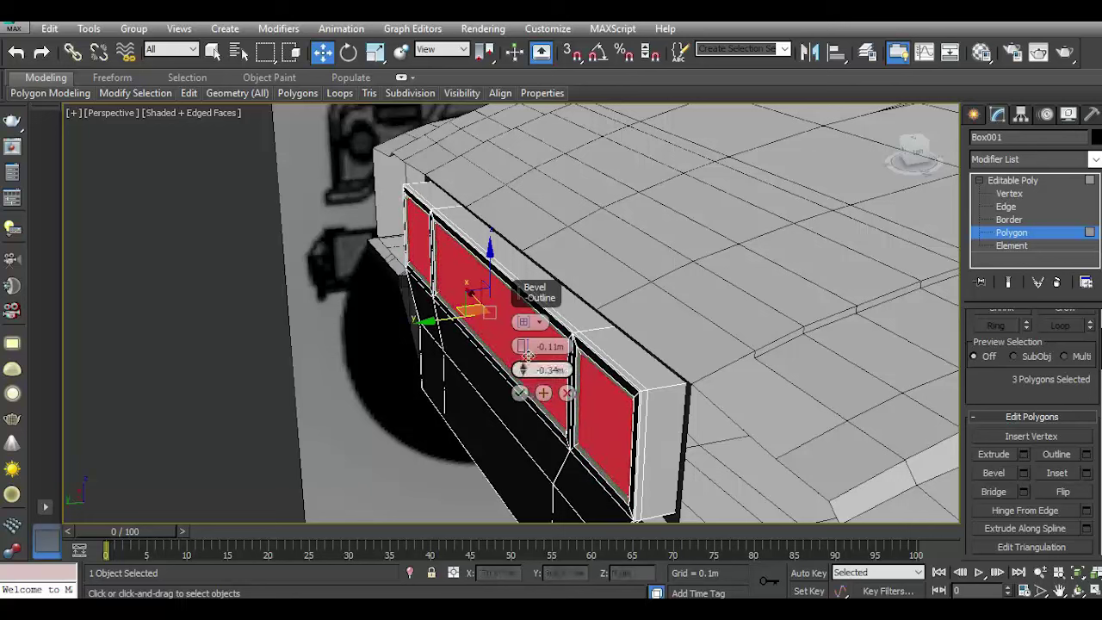
left_click(519, 393)
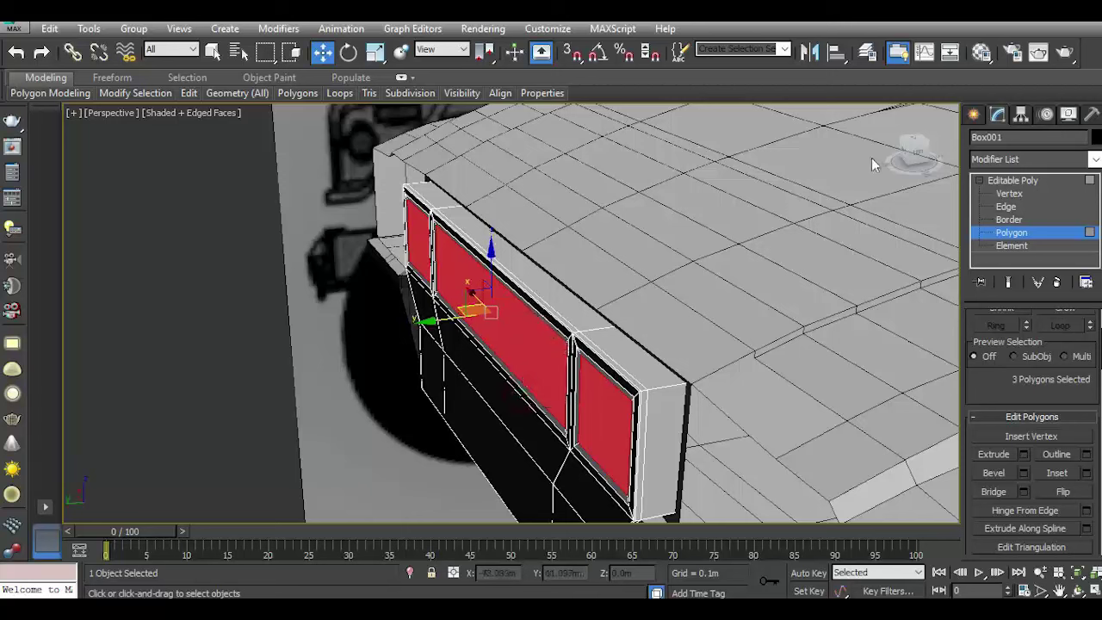
left_click_drag(913, 159, 949, 197)
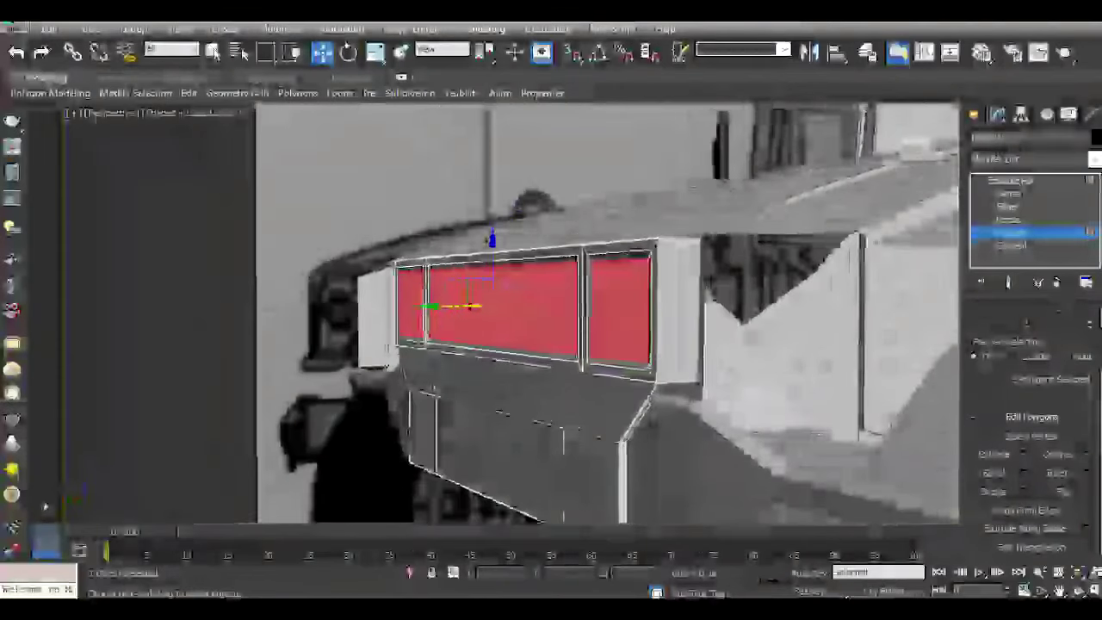
Move Box001's three grille polygons further back along Y, then return to object level and deselect.
left_click(1016, 180)
left_click(189, 226)
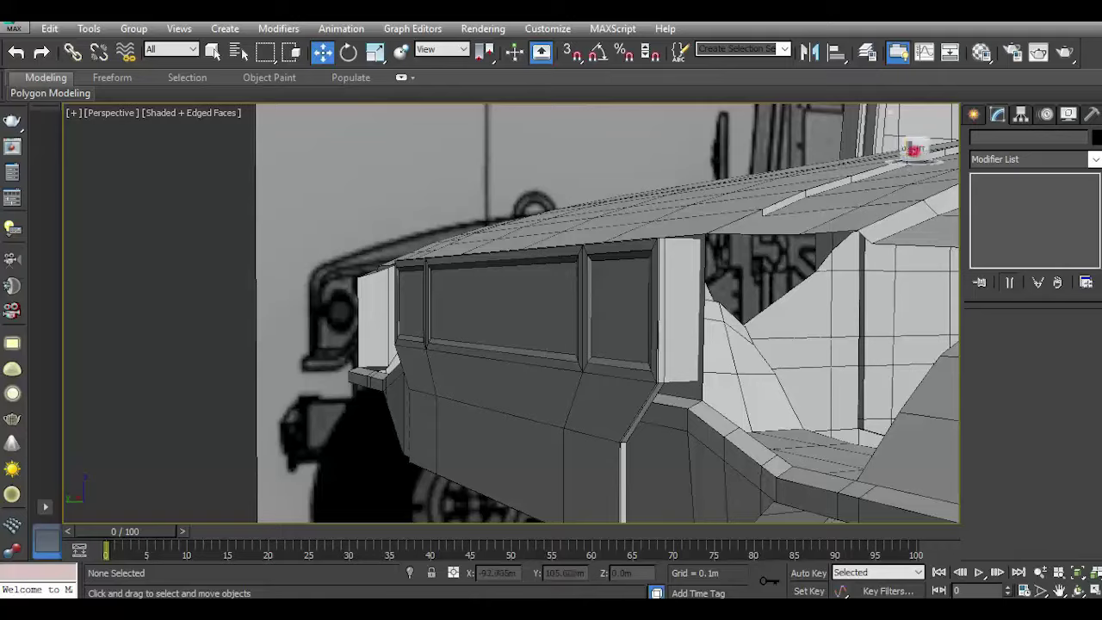
left_click_drag(913, 151, 870, 155)
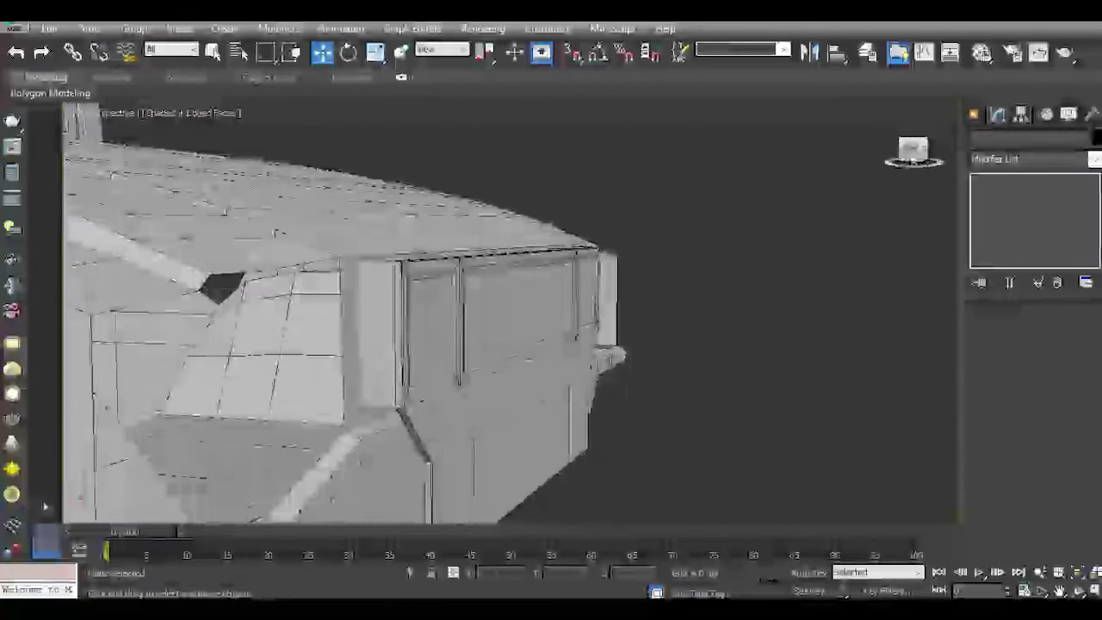
scroll(485, 302, "up", 3)
left_click(485, 302)
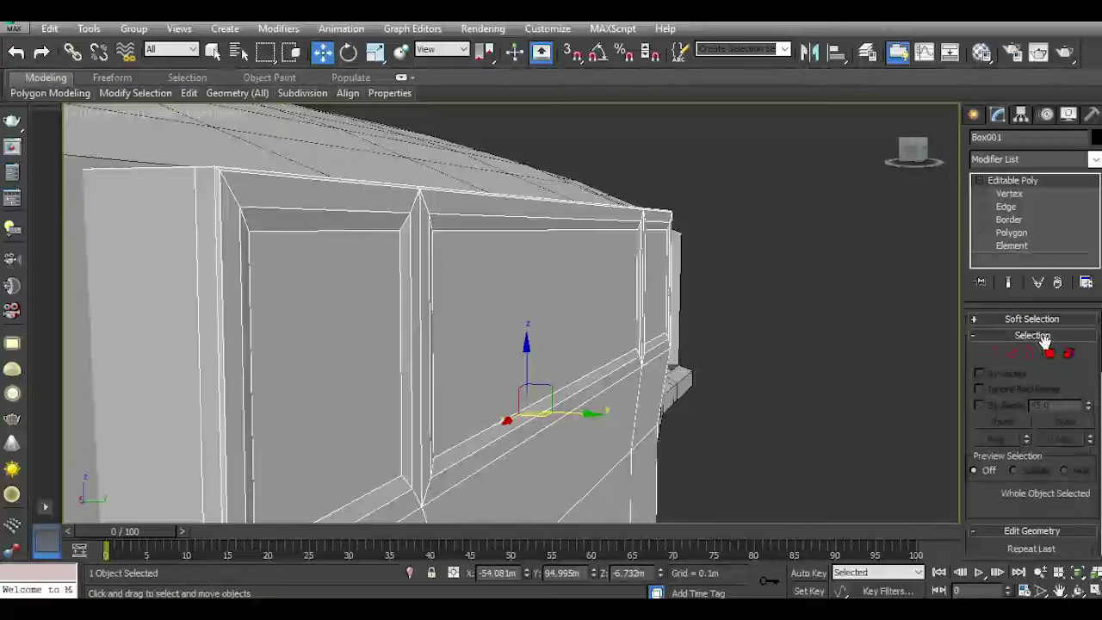
left_click(1050, 353)
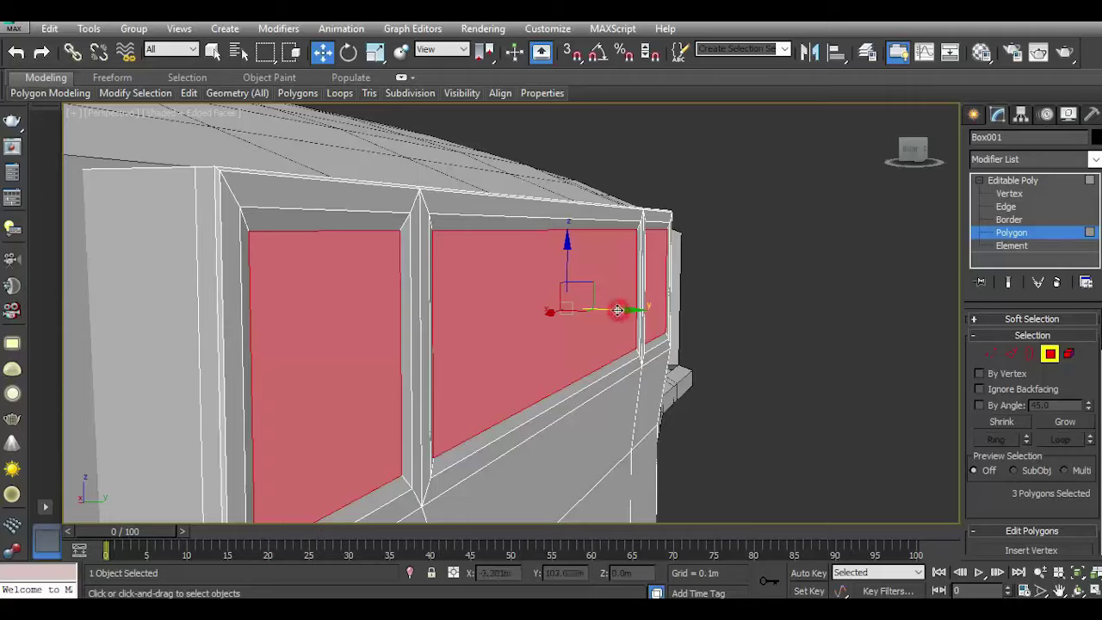
left_click_drag(619, 310, 603, 310)
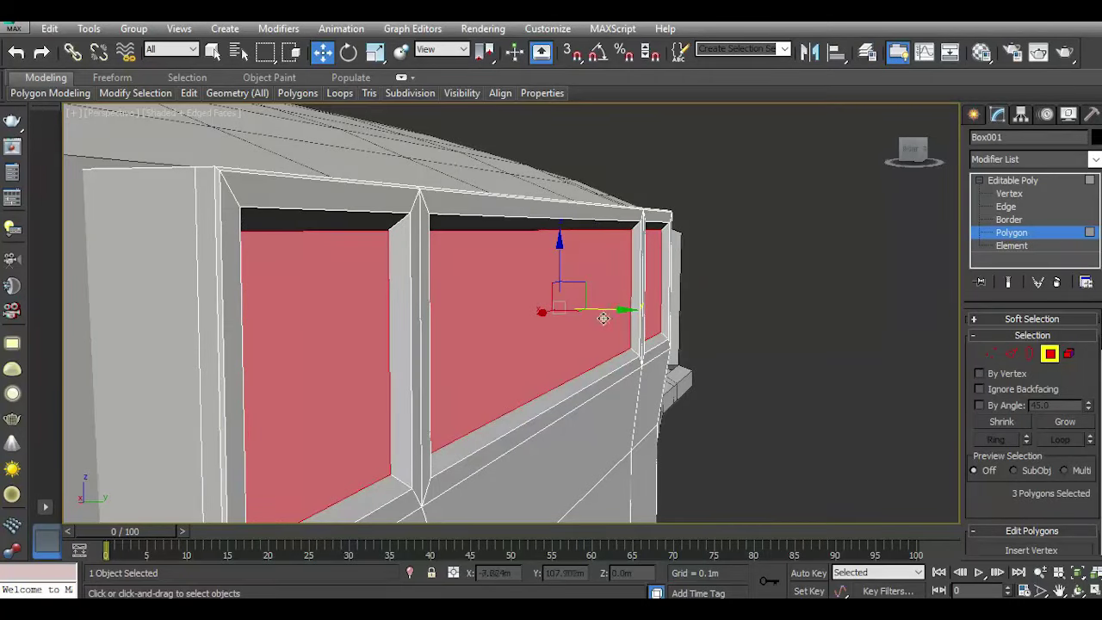
scroll(603, 318, "down", 5)
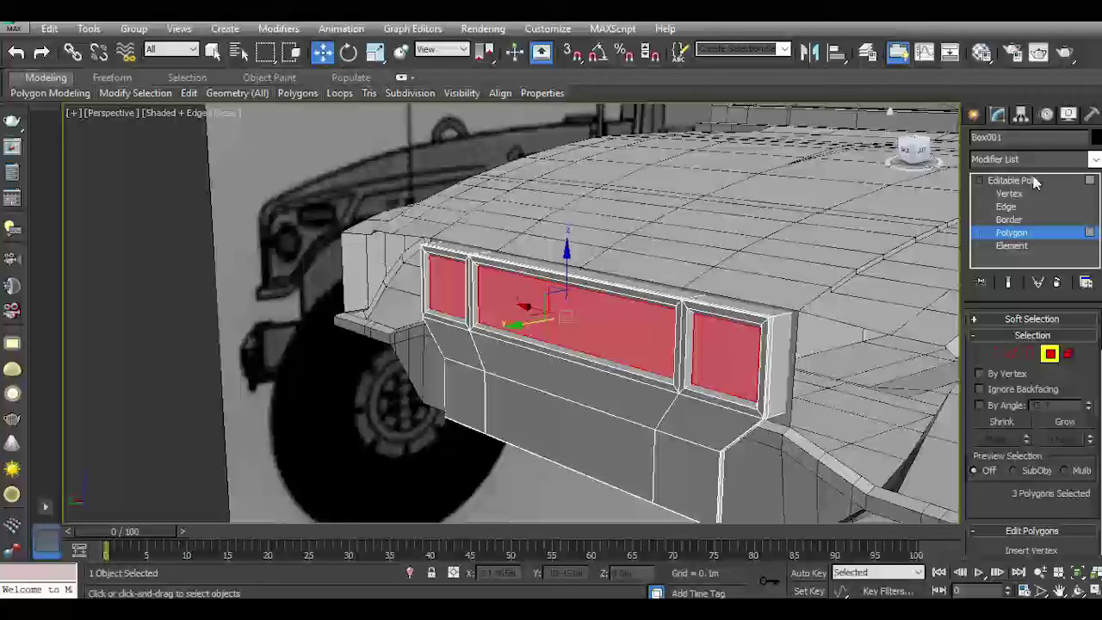
left_click(1013, 180)
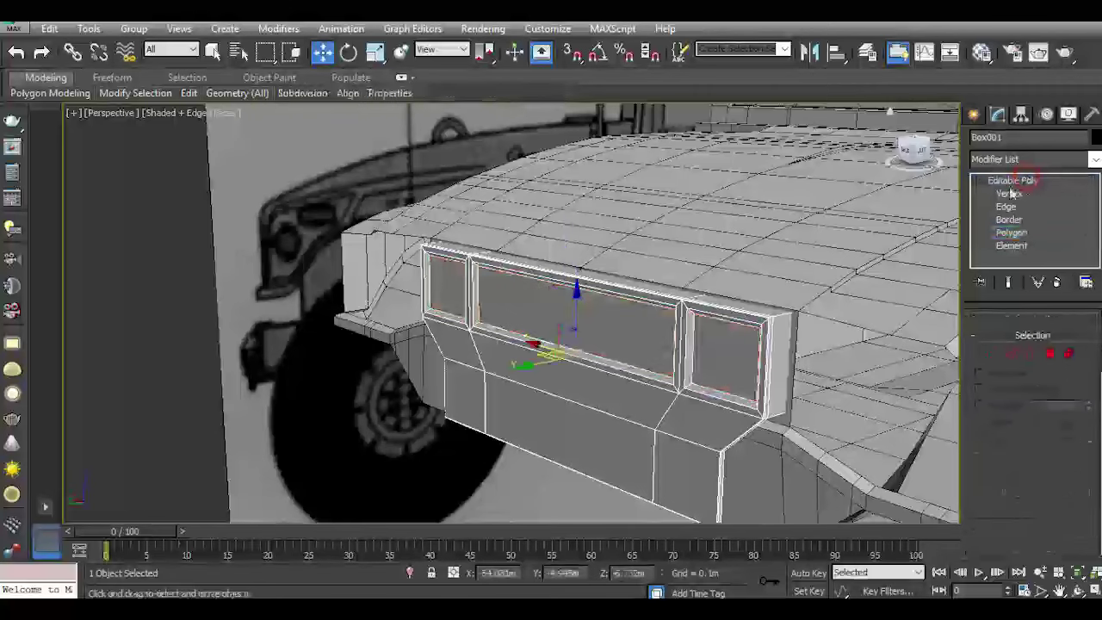
scroll(437, 362, "down", 3)
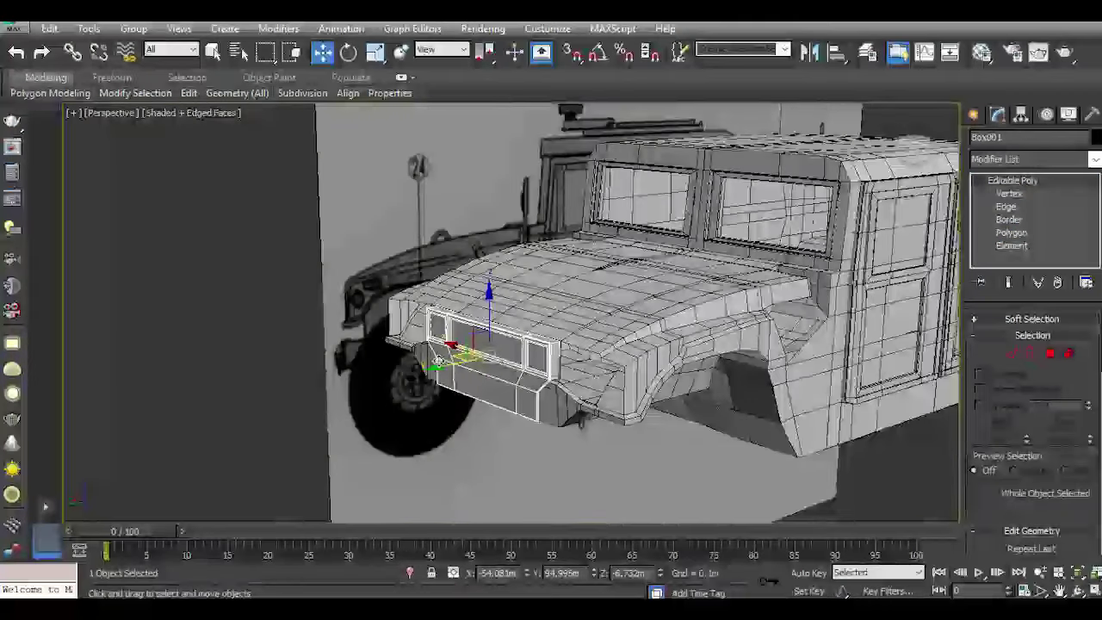
left_click(485, 454)
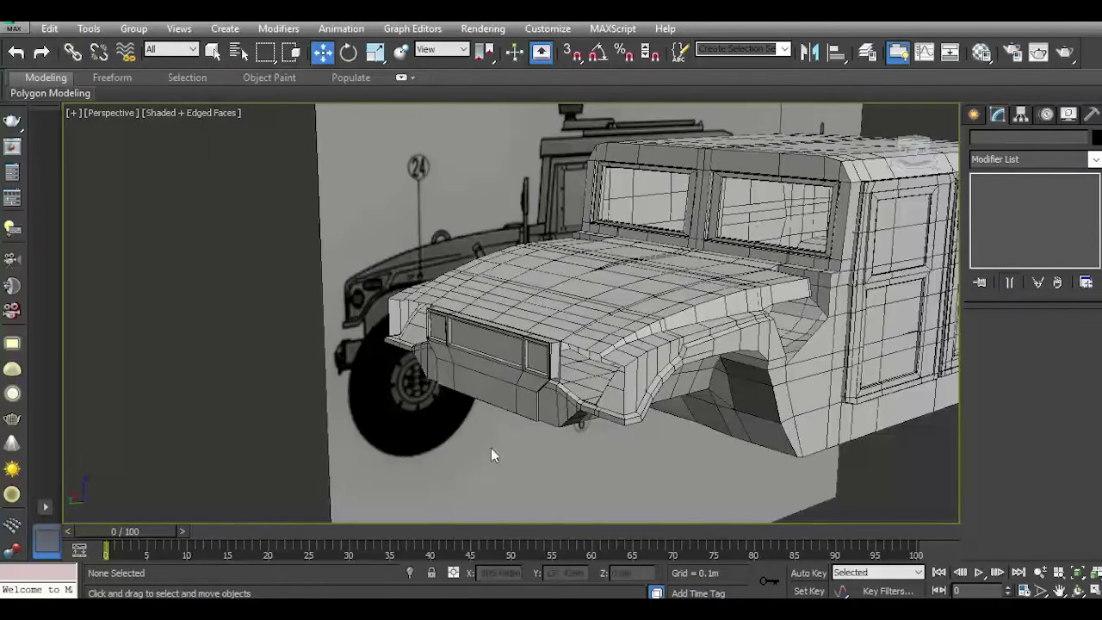
In Top view, draw the narrow Box002 at the Humvee's front, briefly opening the Material Editor.
key("t")
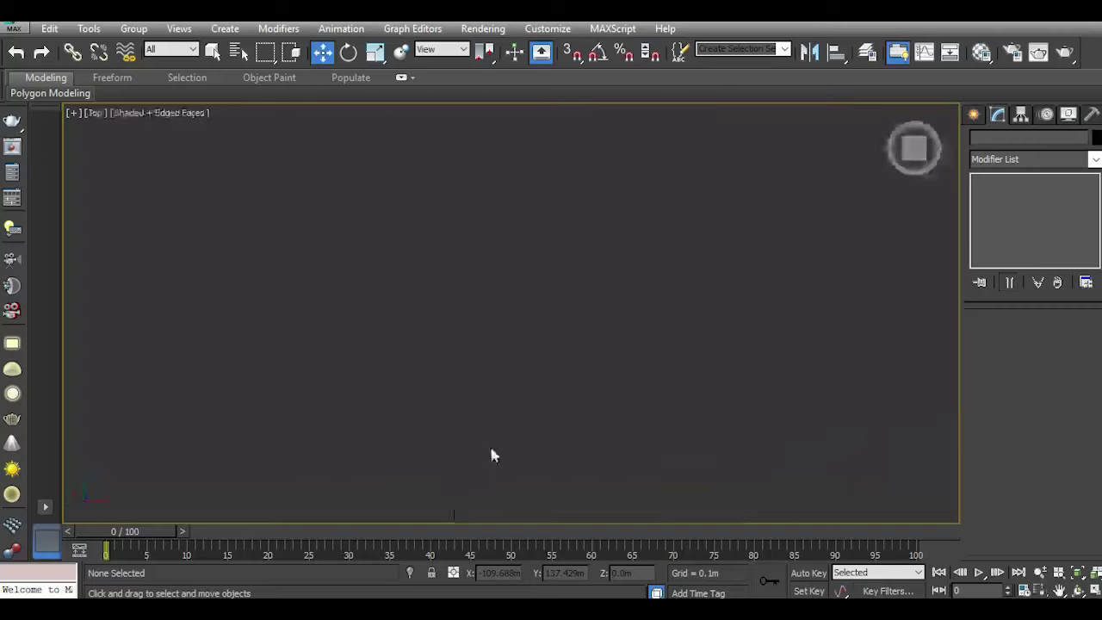
key("z")
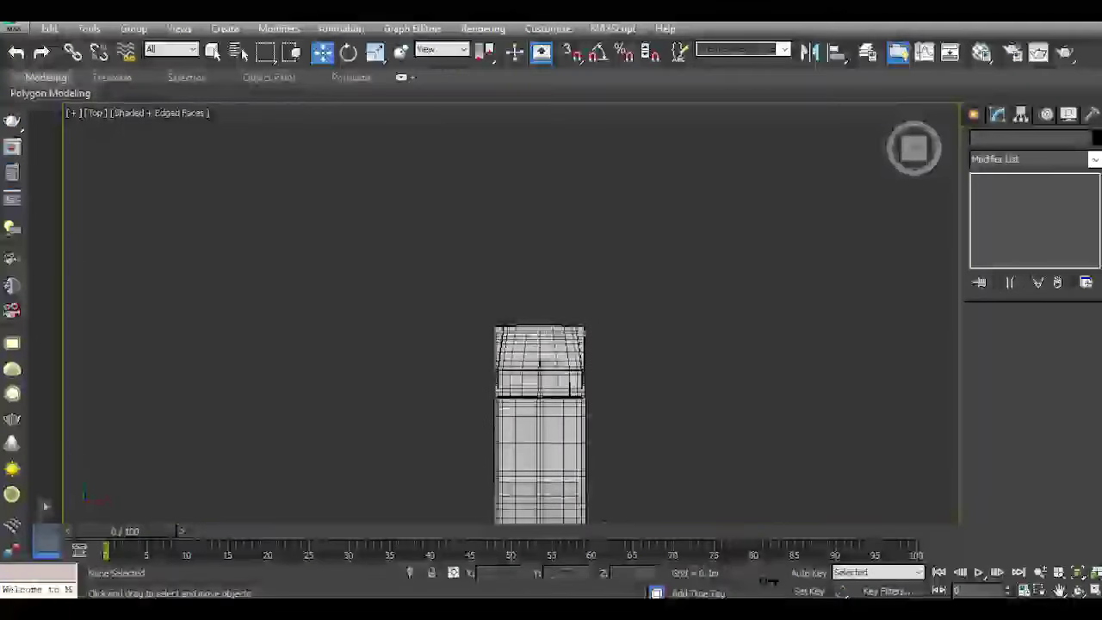
scroll(523, 349, "up", 5)
left_click(974, 114)
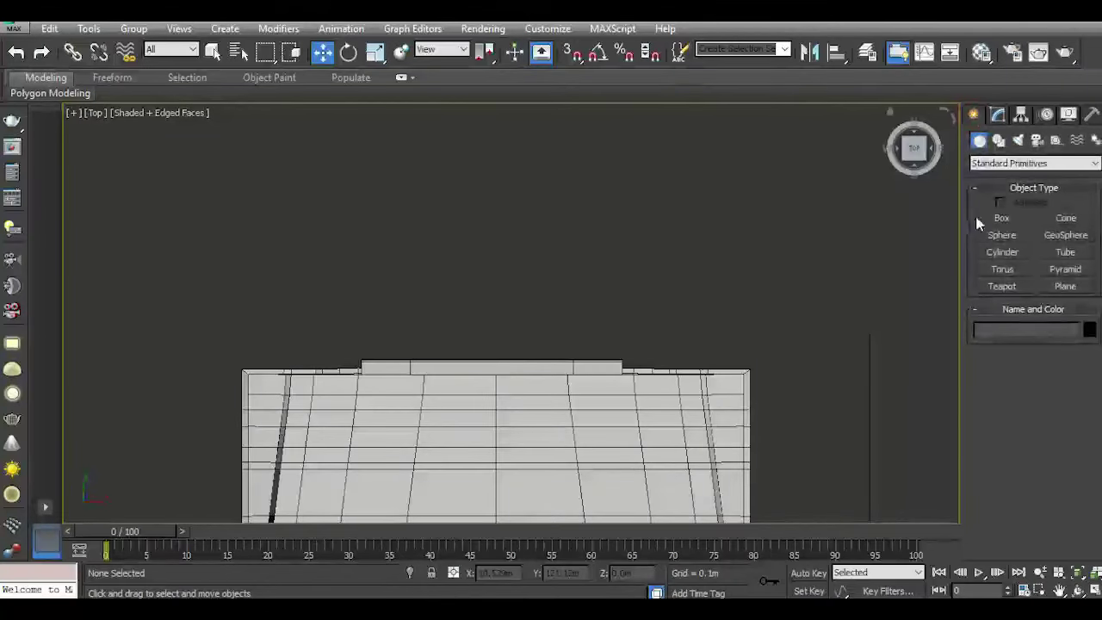
left_click(1002, 218)
scroll(517, 328, "up", 2)
scroll(399, 344, "up", 1)
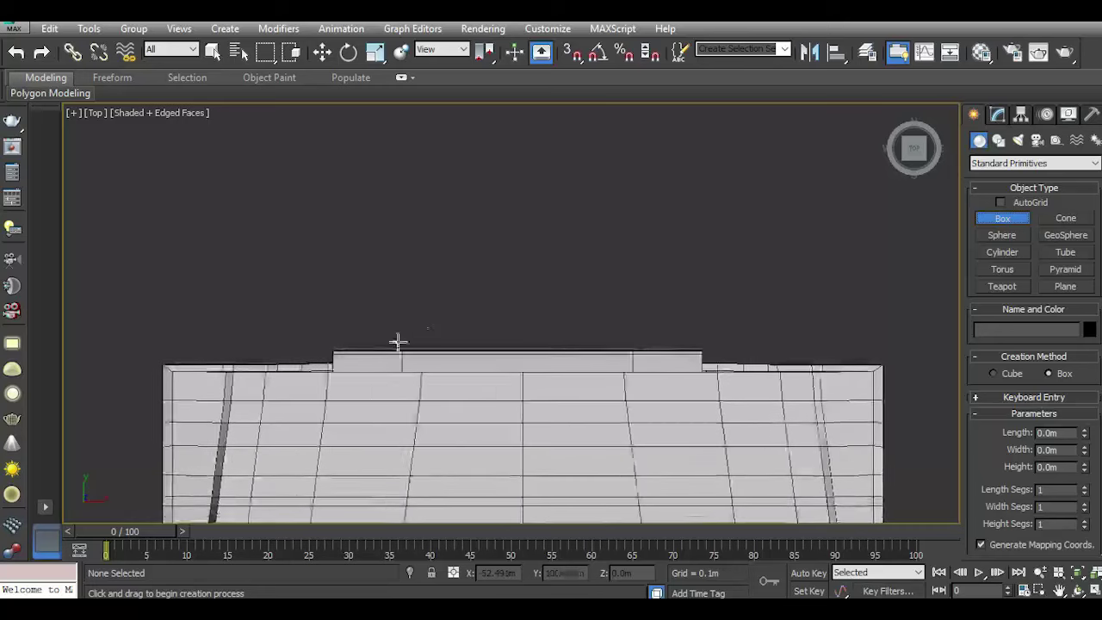
scroll(364, 345, "up", 1)
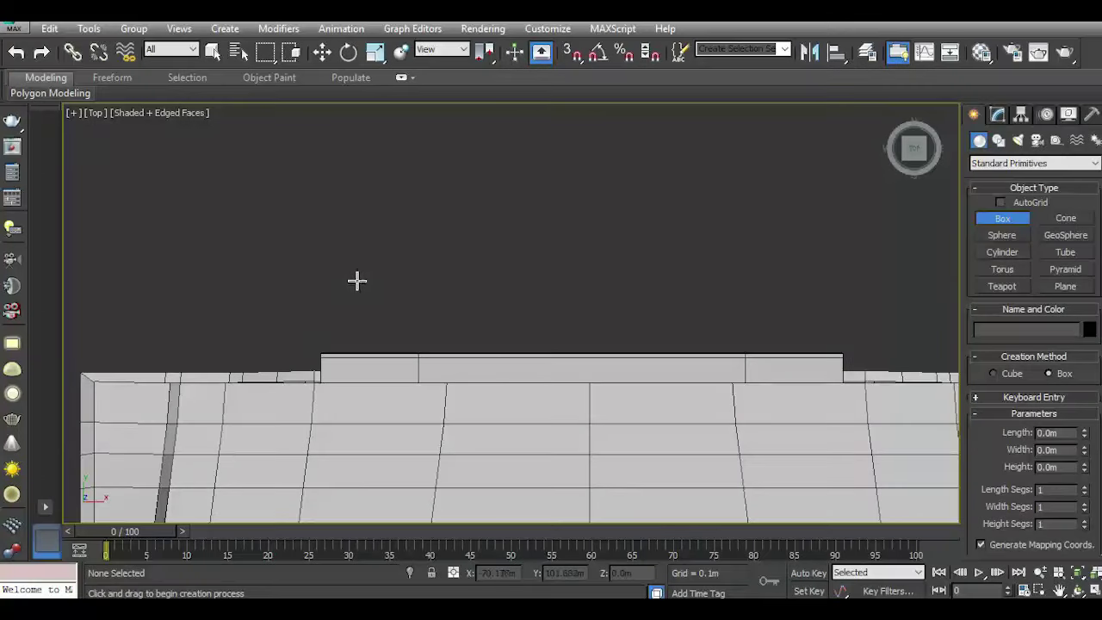
left_click_drag(356, 285, 365, 331)
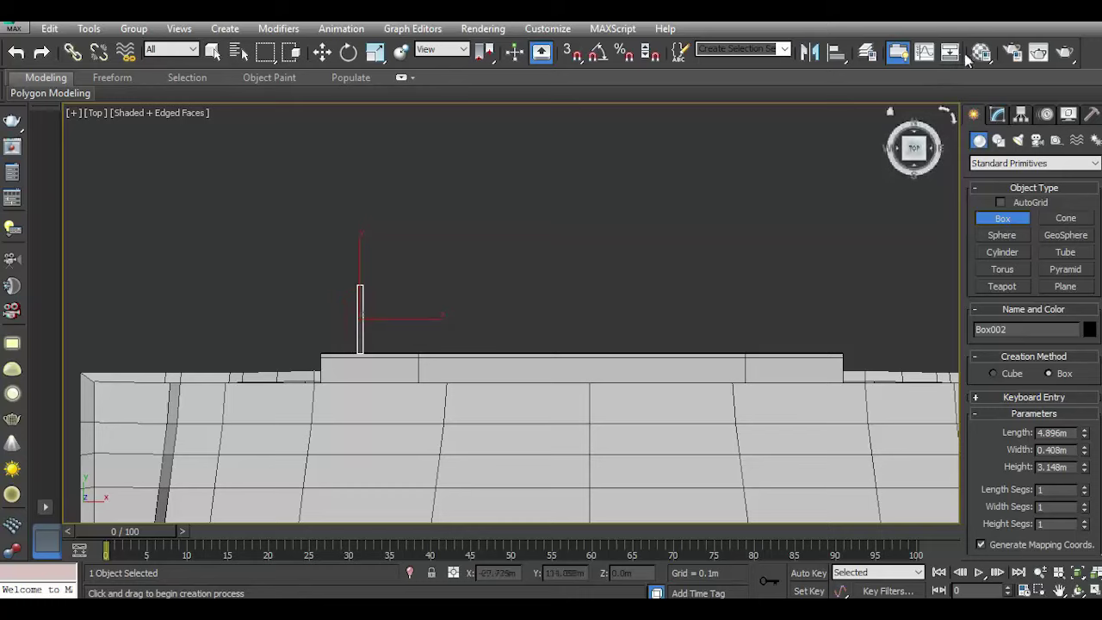
key("m")
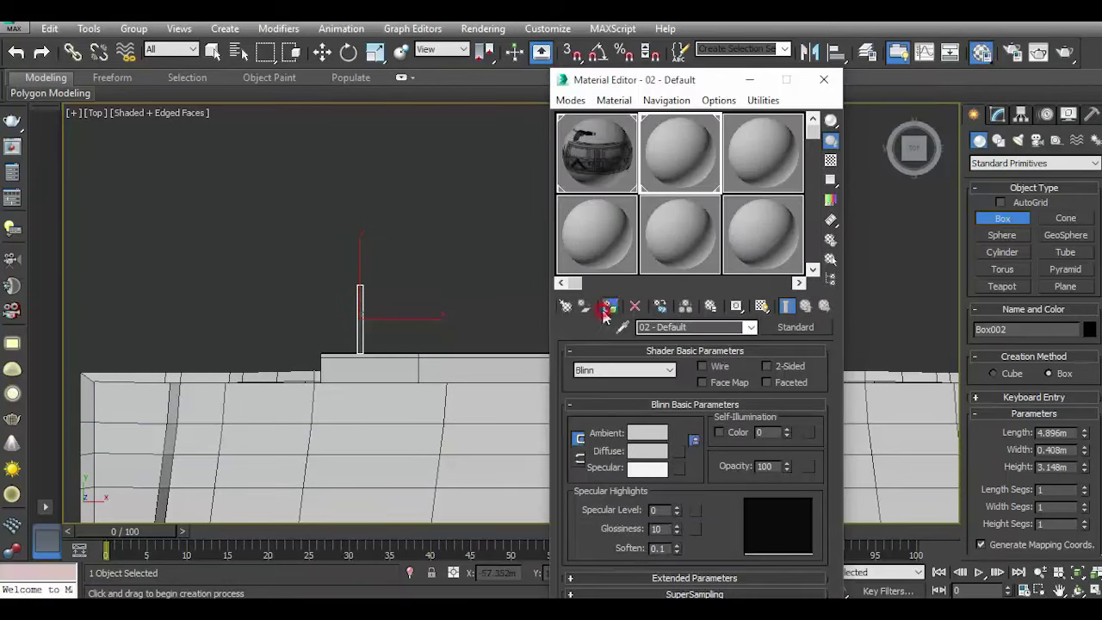
left_click(823, 79)
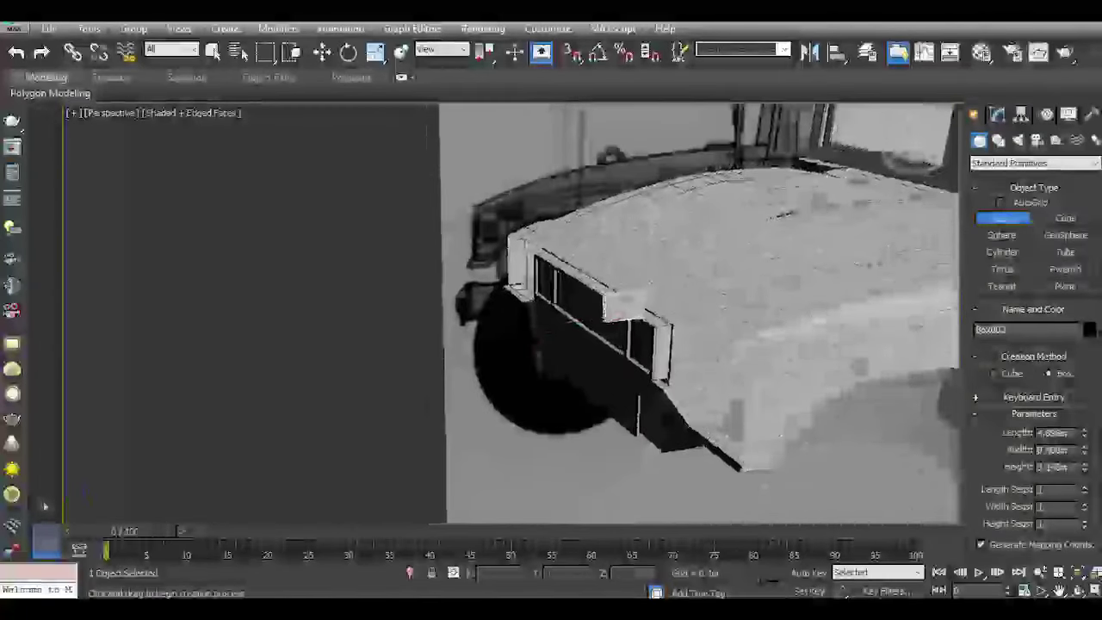
Move Box002 down below the fender panel and along the truck body.
key("w")
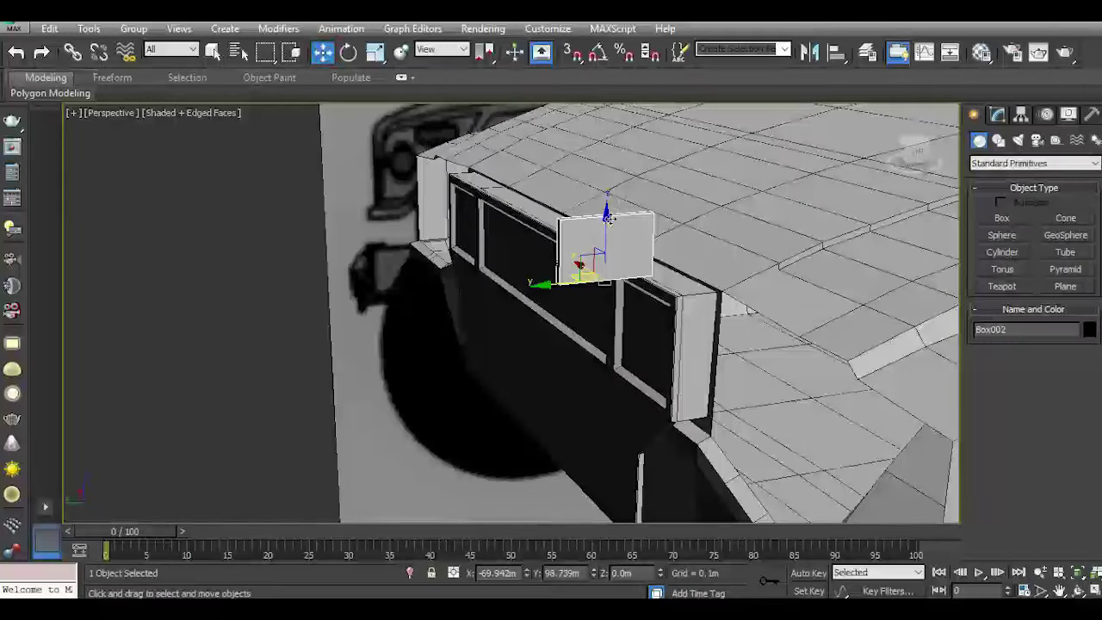
left_click_drag(609, 218, 594, 403)
middle_click_drag(595, 403, 853, 252, "alt")
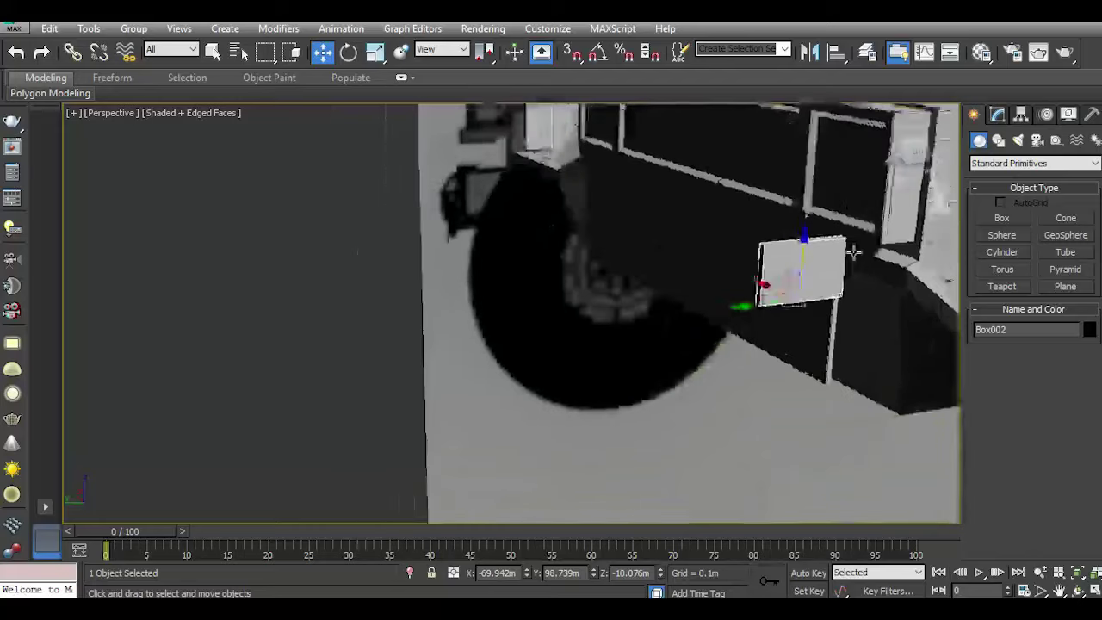
mouse_move(794, 272)
left_mouse_down()
mouse_move(801, 307)
mouse_move(714, 288)
left_mouse_up()
mouse_move(818, 307)
middle_mouse_down("alt")
mouse_move(583, 433)
mouse_move(824, 394)
middle_mouse_up("alt")
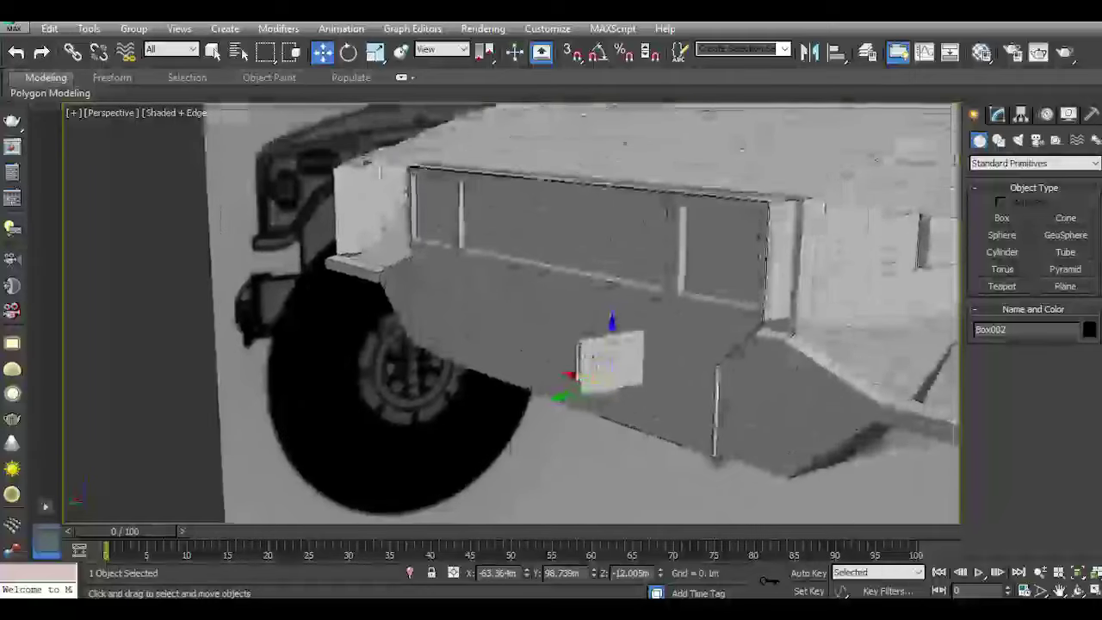
scroll(589, 356, "up", 3)
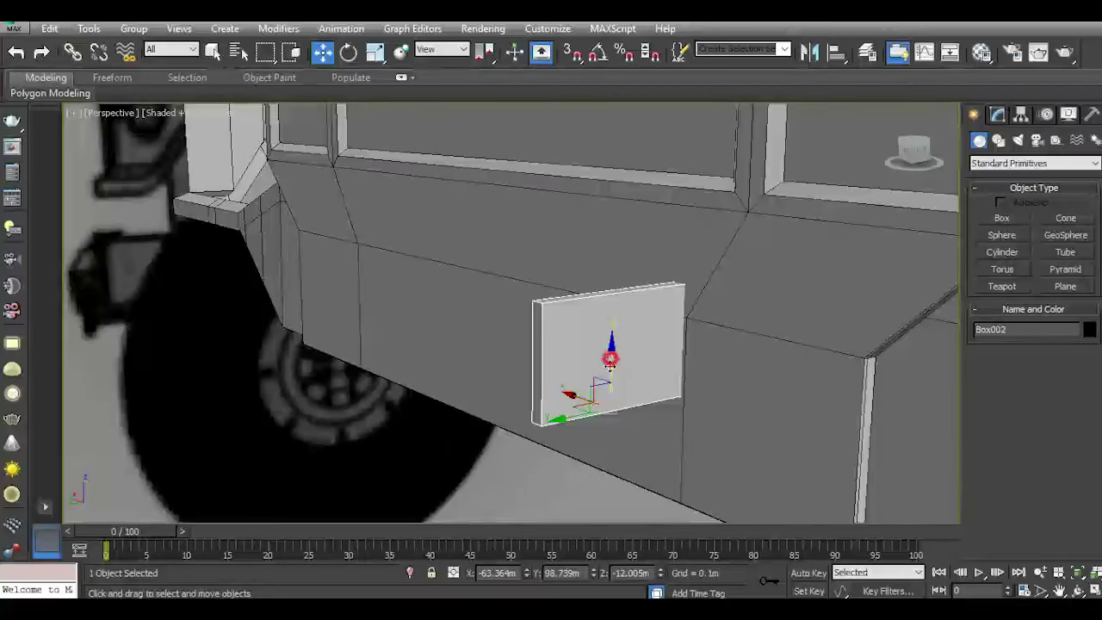
left_click_drag(609, 363, 614, 415)
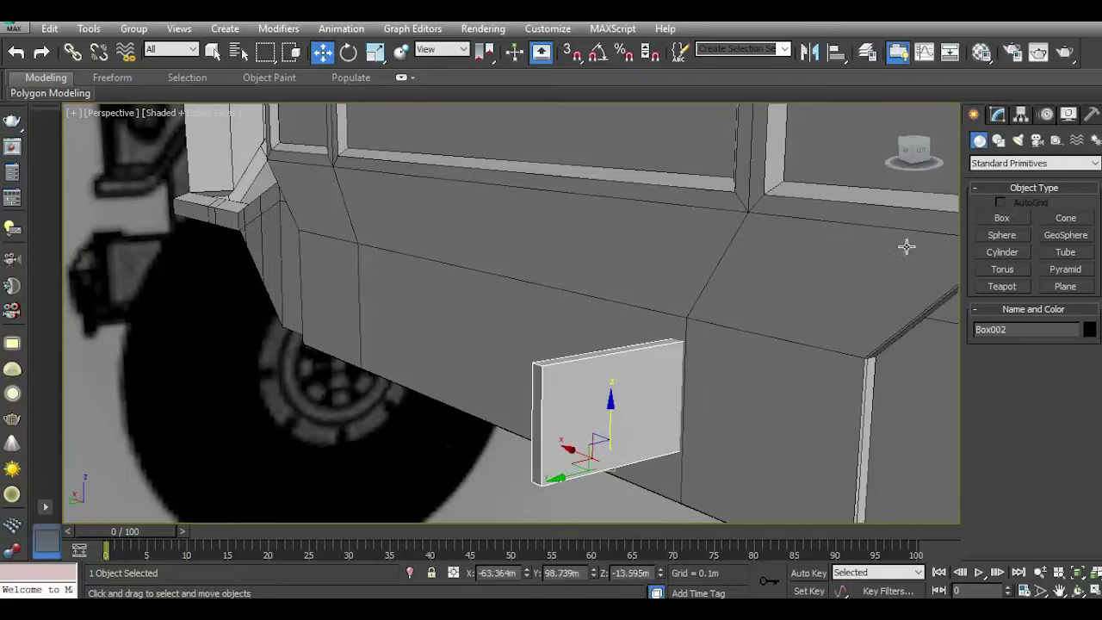
left_click_drag(568, 477, 560, 479)
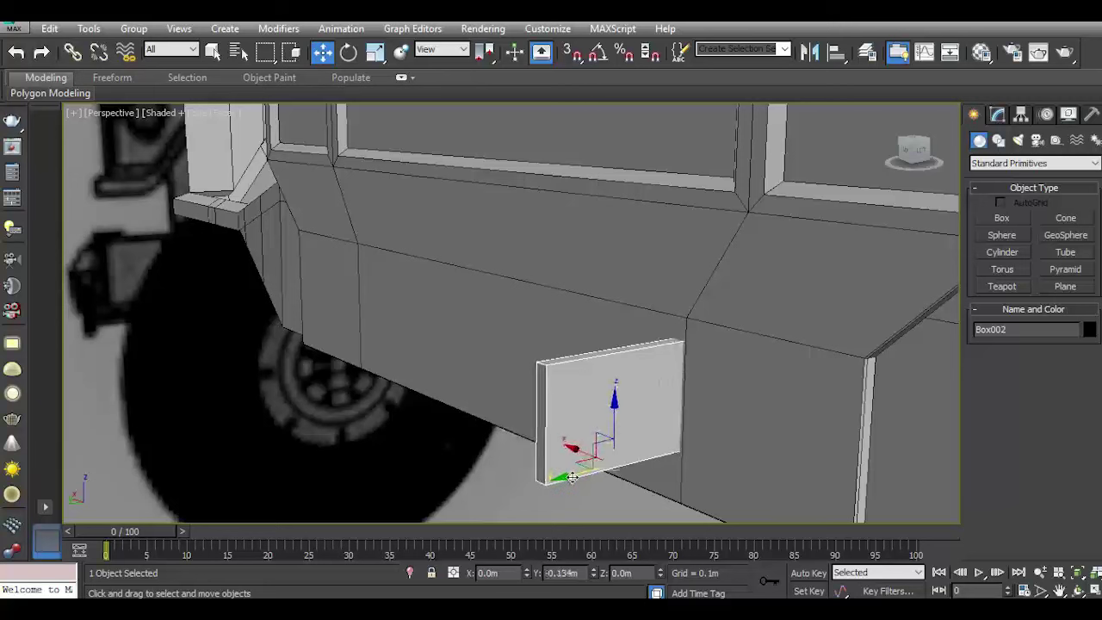
Resize Box002 to 3.986m length and 4.732m height while sliding it along the side.
left_click(997, 114)
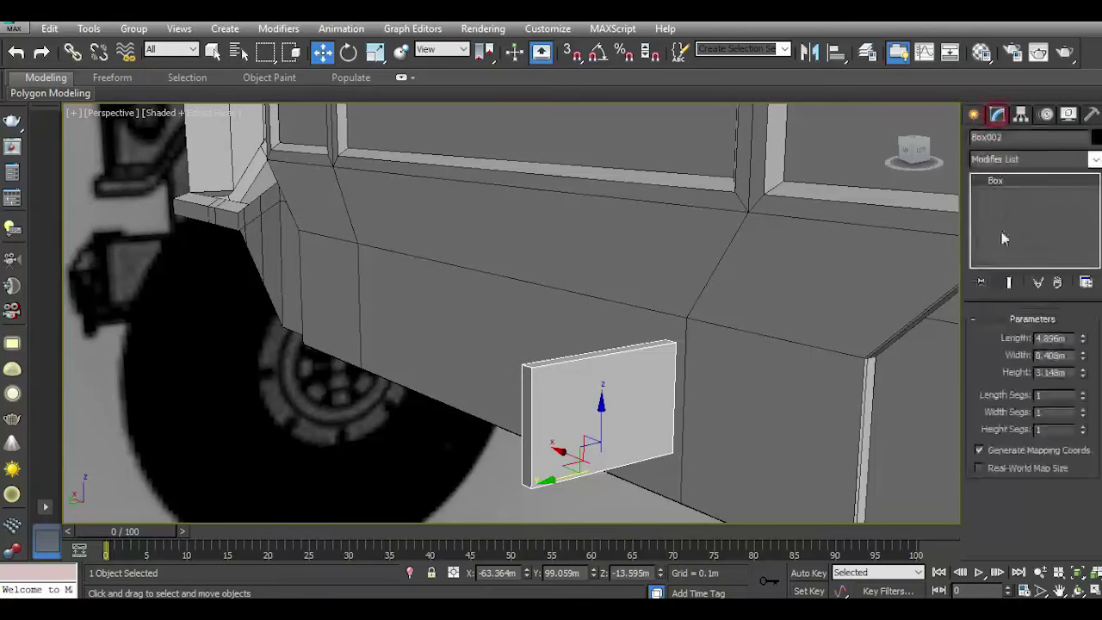
left_click_drag(1084, 341, 1087, 333)
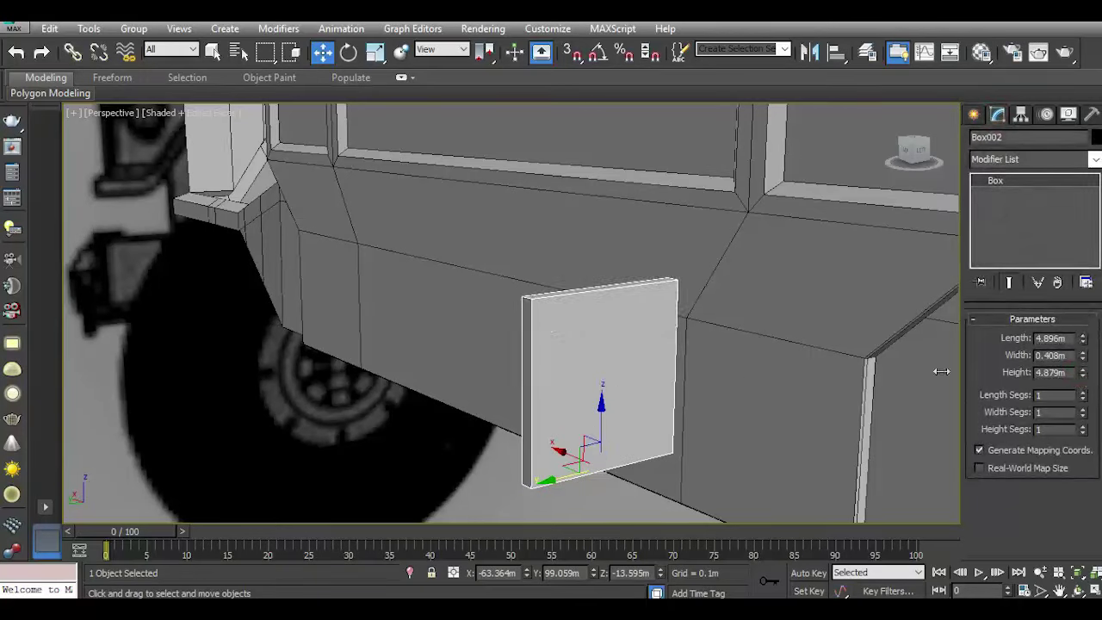
mouse_move(556, 484)
left_mouse_down()
mouse_move(628, 432)
mouse_move(620, 462)
left_mouse_up()
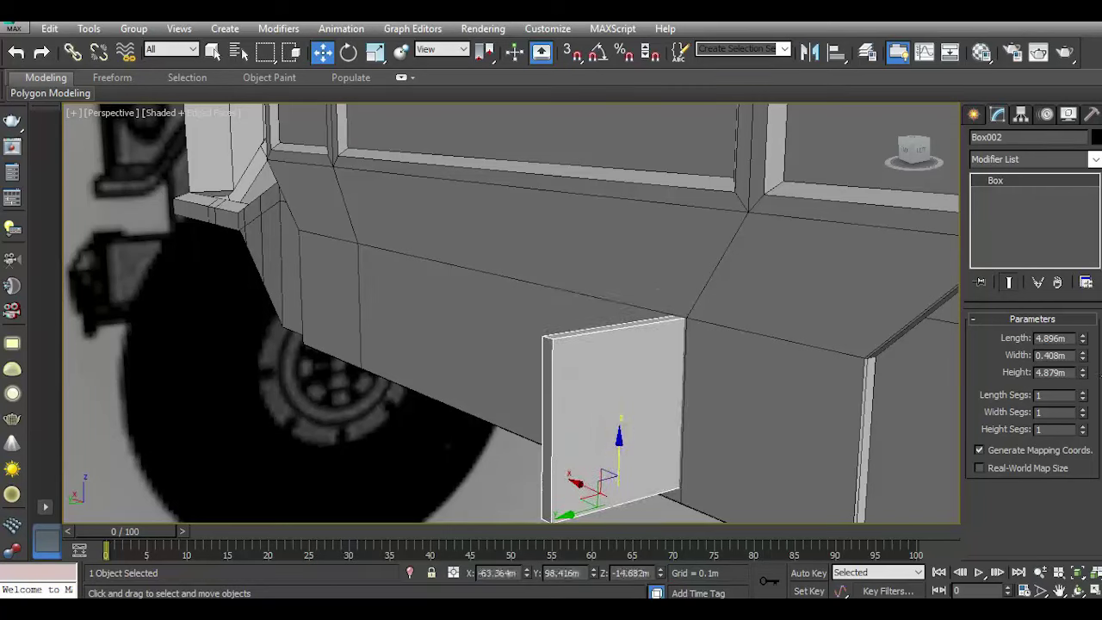
left_click_drag(1083, 341, 1087, 375)
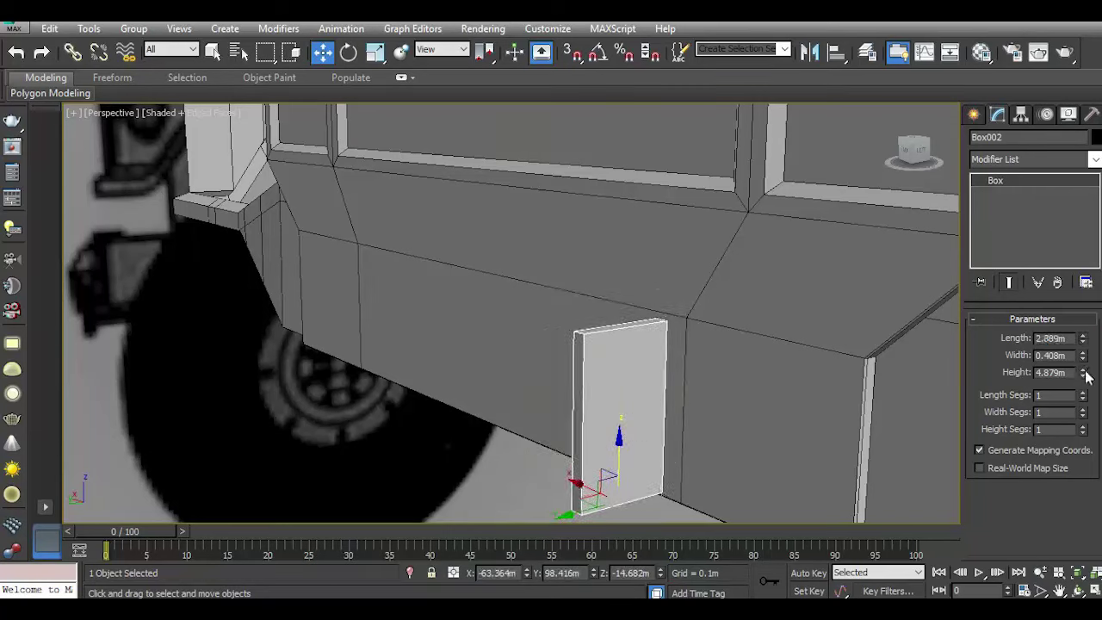
left_click_drag(593, 507, 640, 499)
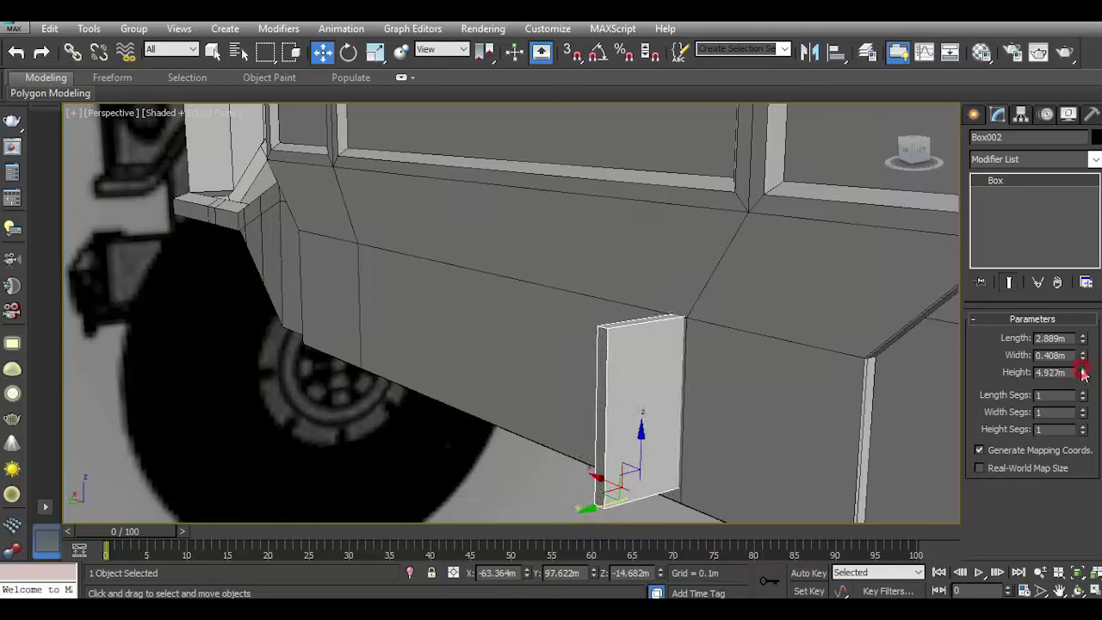
left_click_drag(1084, 372, 1075, 313)
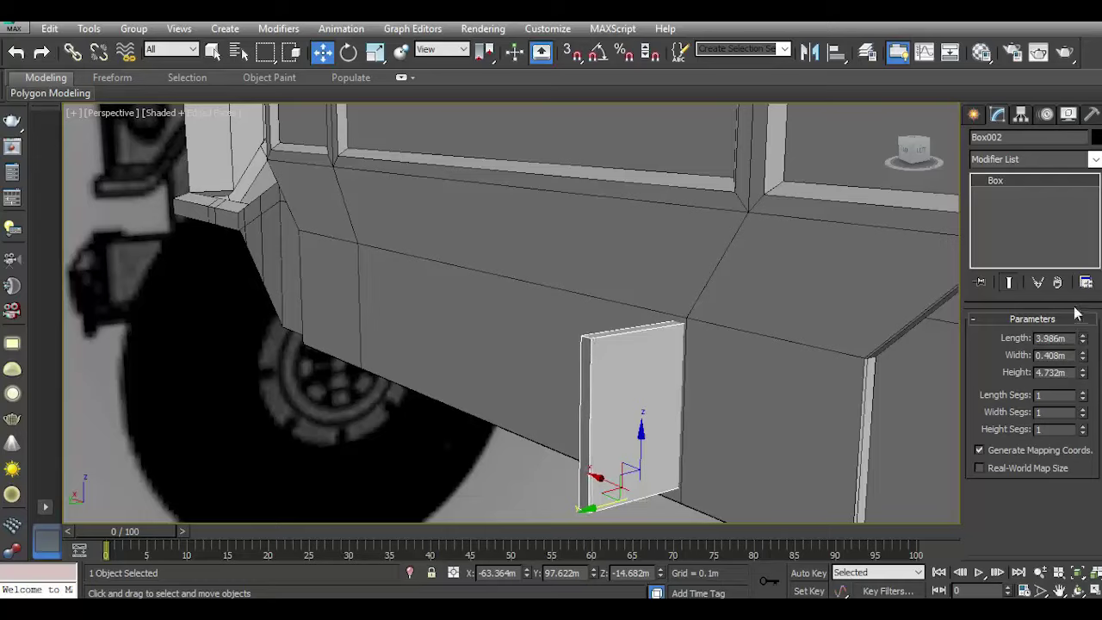
Fine-tune Box002's position in the Left view, then check it in Perspective beside the wheel.
middle_click_drag(699, 265, 669, 290, "alt")
left_click_drag(913, 152, 914, 153)
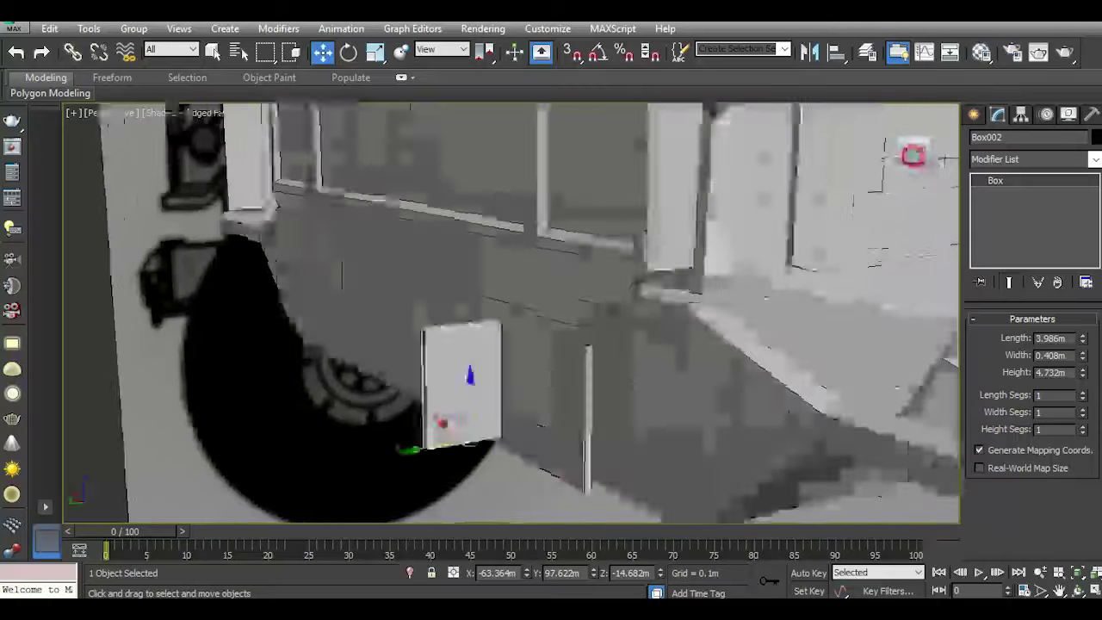
left_click(913, 152)
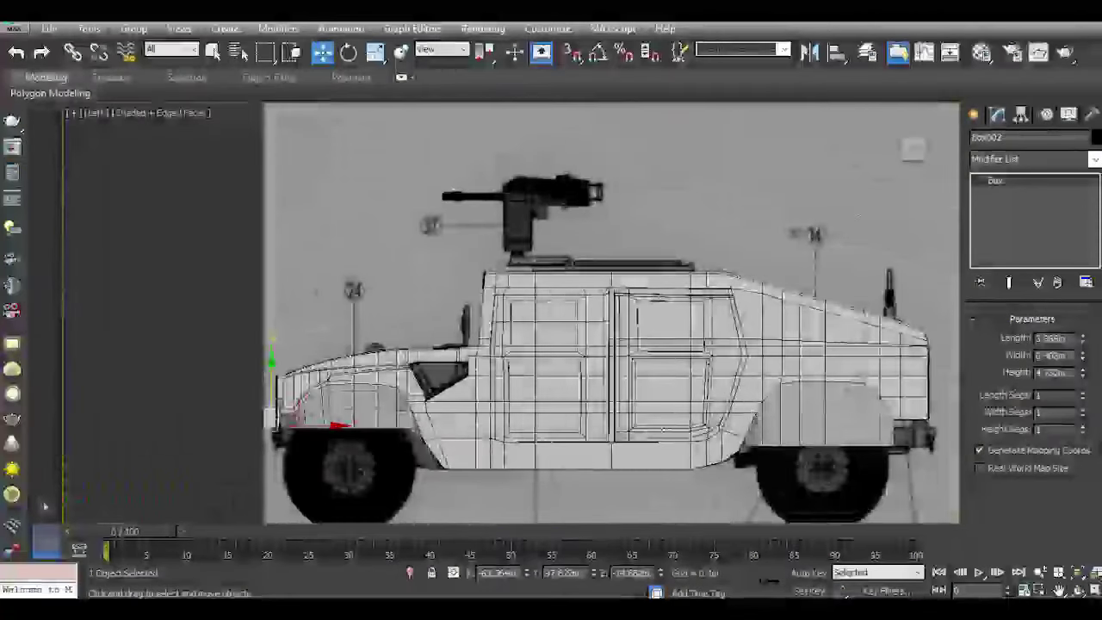
middle_click_drag(549, 455, 750, 455)
scroll(473, 434, "up", 5)
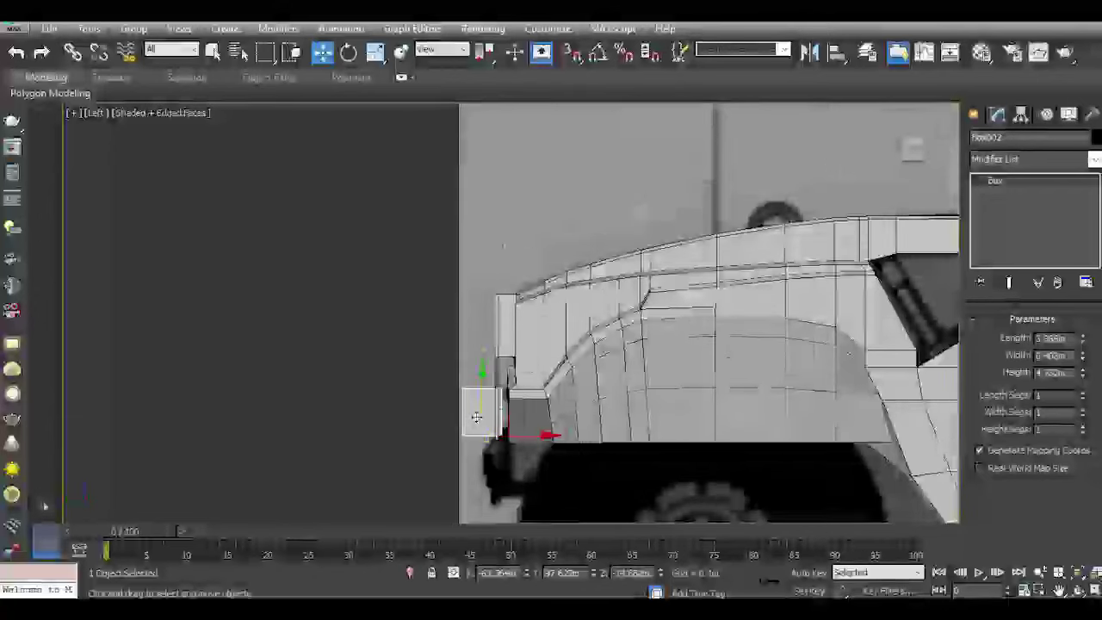
left_click_drag(482, 402, 481, 391)
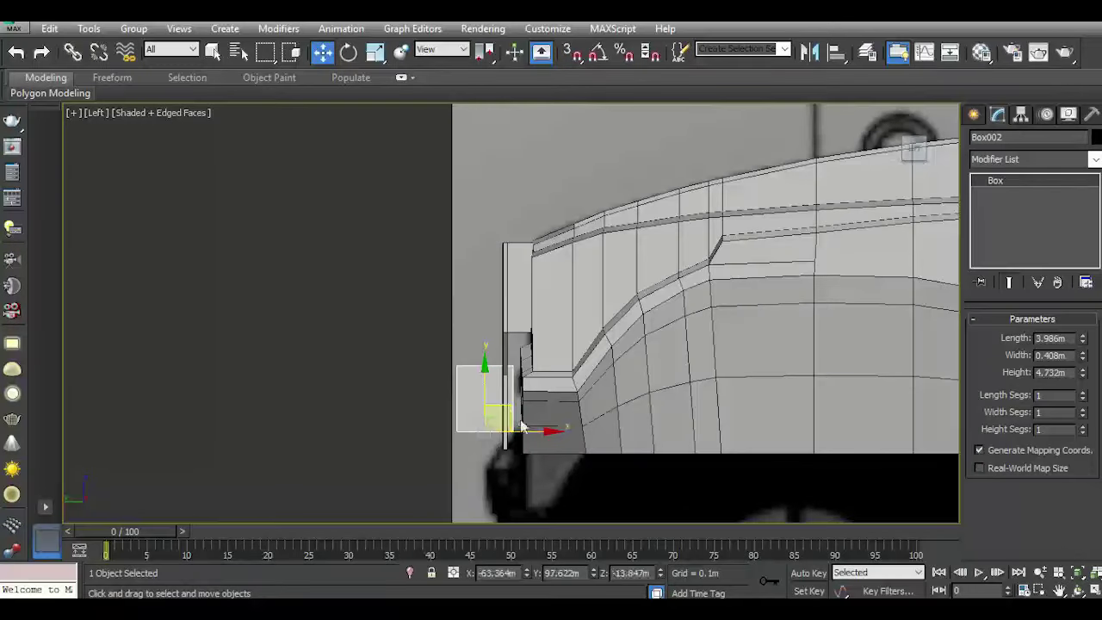
left_click_drag(538, 429, 532, 428)
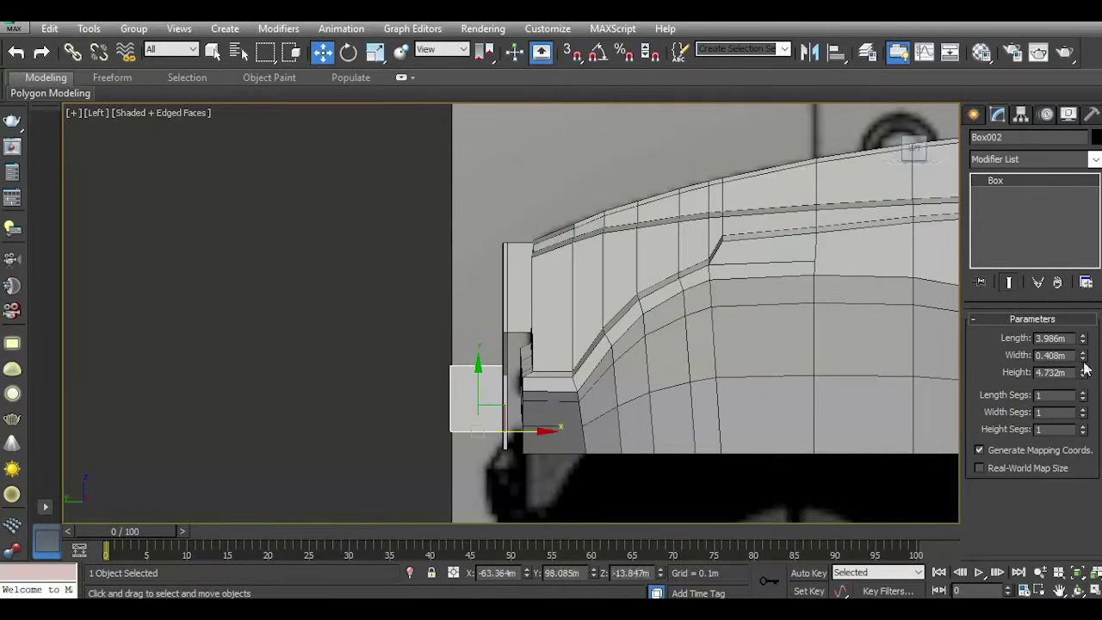
key("p")
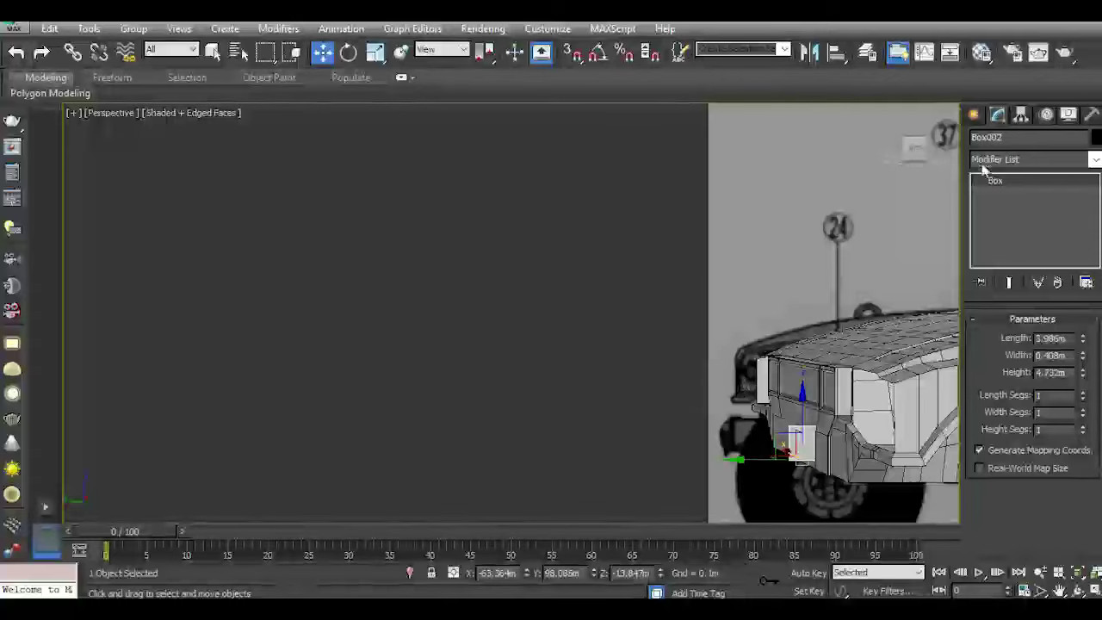
key("z")
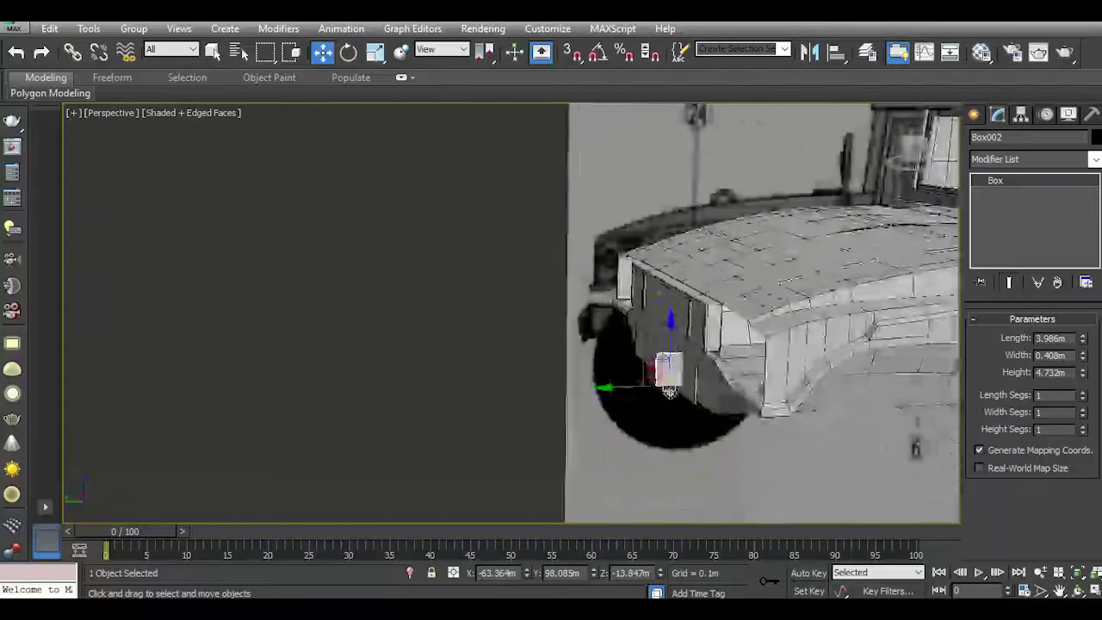
mouse_move(873, 227)
middle_mouse_down("alt")
mouse_move(903, 283)
mouse_move(708, 394)
middle_mouse_up("alt")
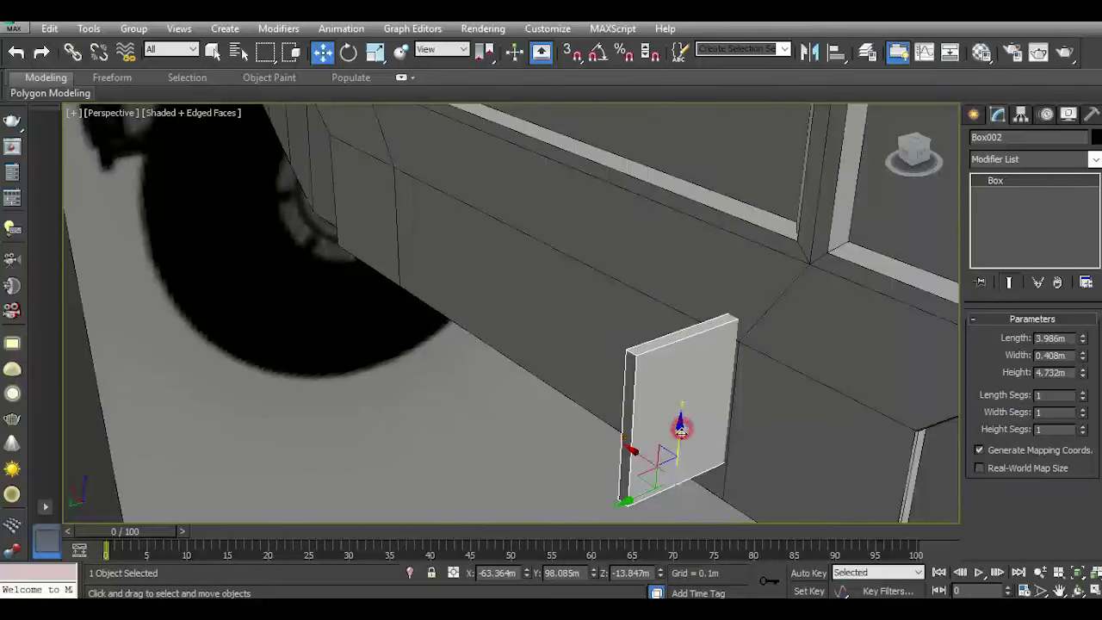
Lower Box002 slightly, raise its height to 5.016m, and nudge it along the body.
left_click_drag(681, 428, 681, 449)
scroll(687, 448, "up", 2)
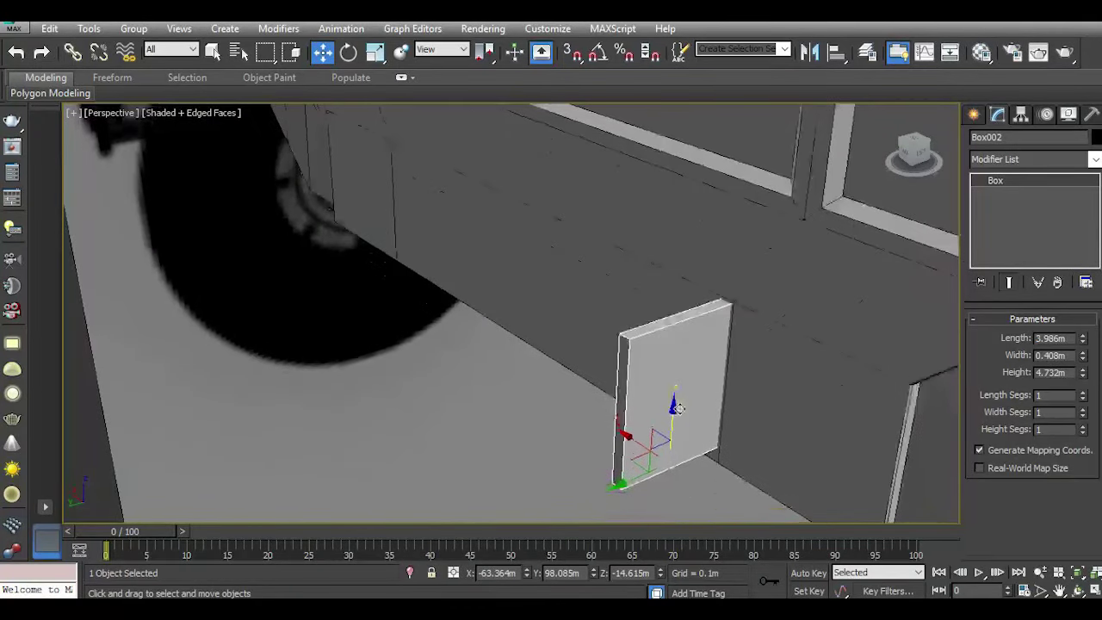
scroll(722, 415, "up", 2)
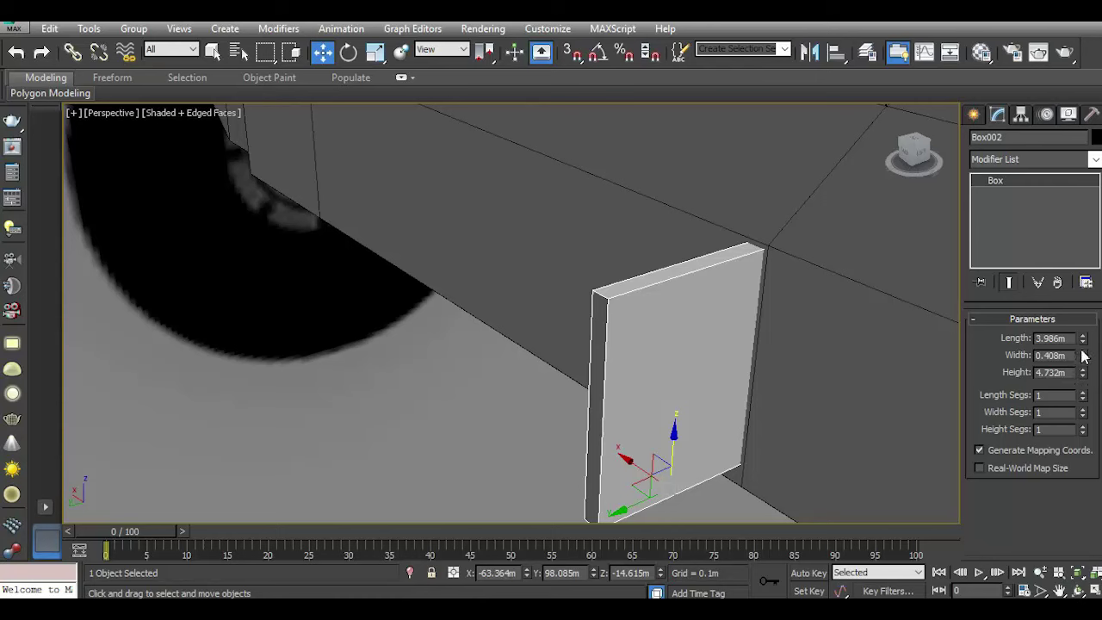
left_click_drag(1086, 376, 1084, 365)
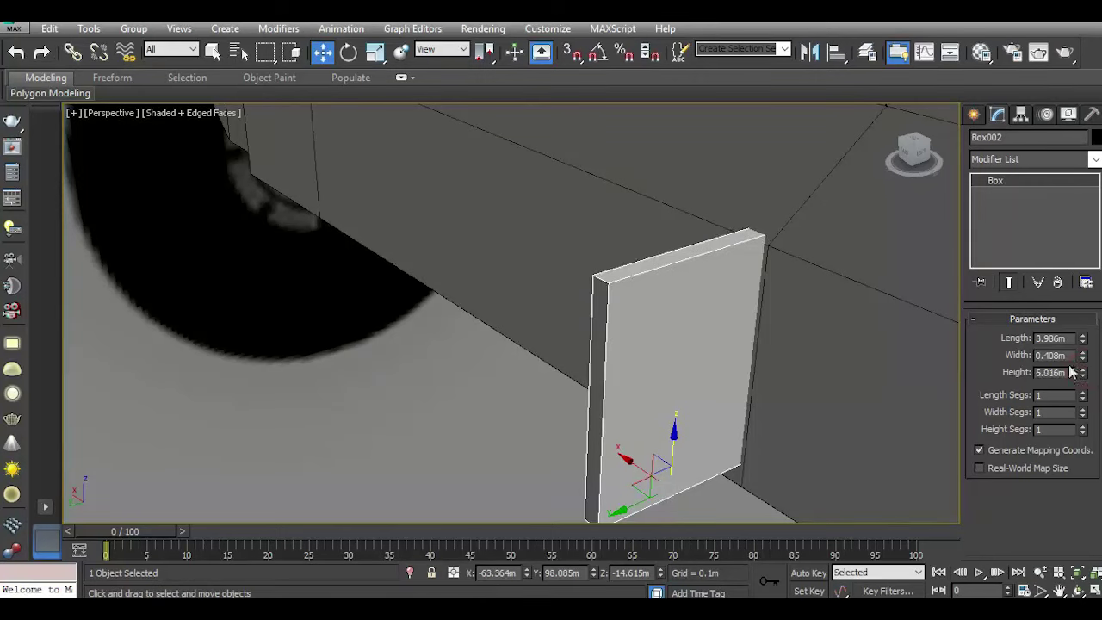
left_click_drag(915, 153, 832, 204)
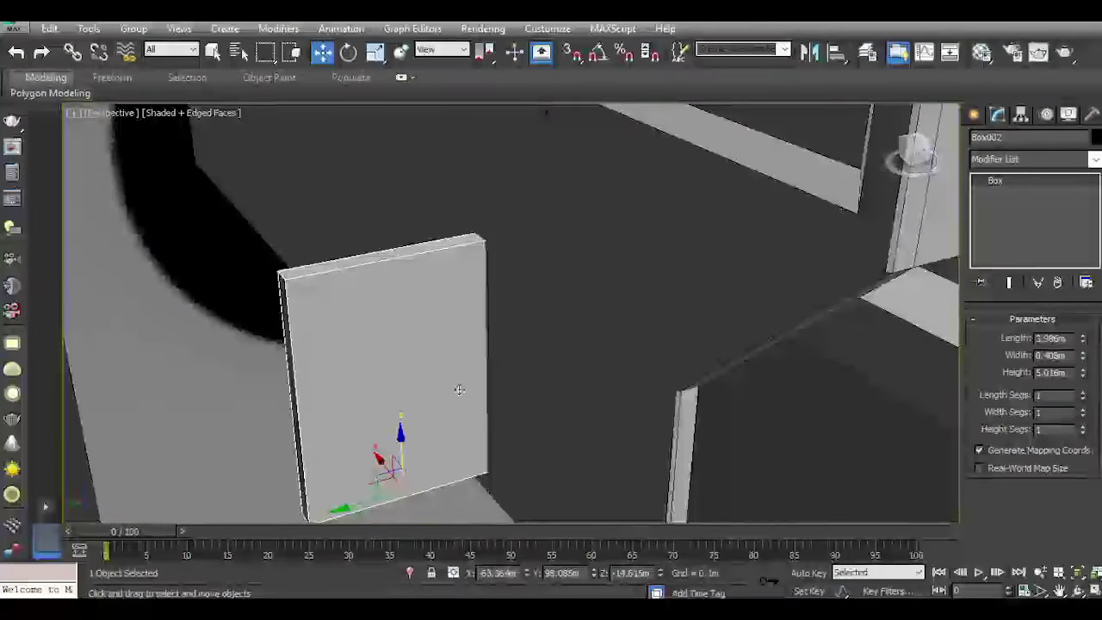
left_click_drag(372, 502, 373, 501)
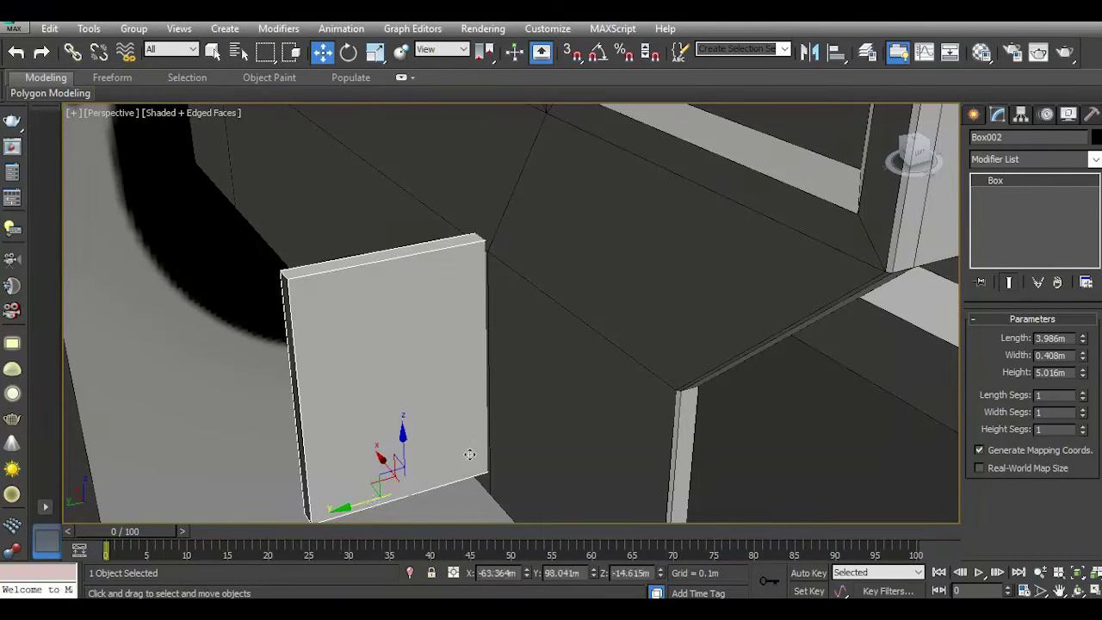
mouse_move(469, 454)
middle_mouse_down("alt")
mouse_move(767, 313)
mouse_move(655, 338)
middle_mouse_up("alt")
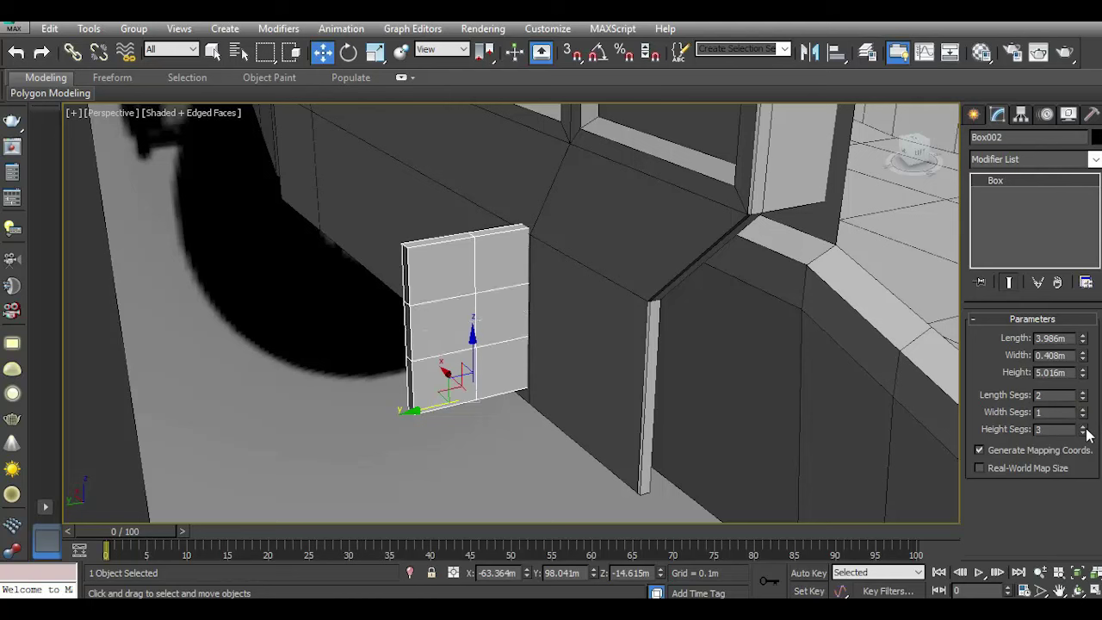
right_click(1045, 239)
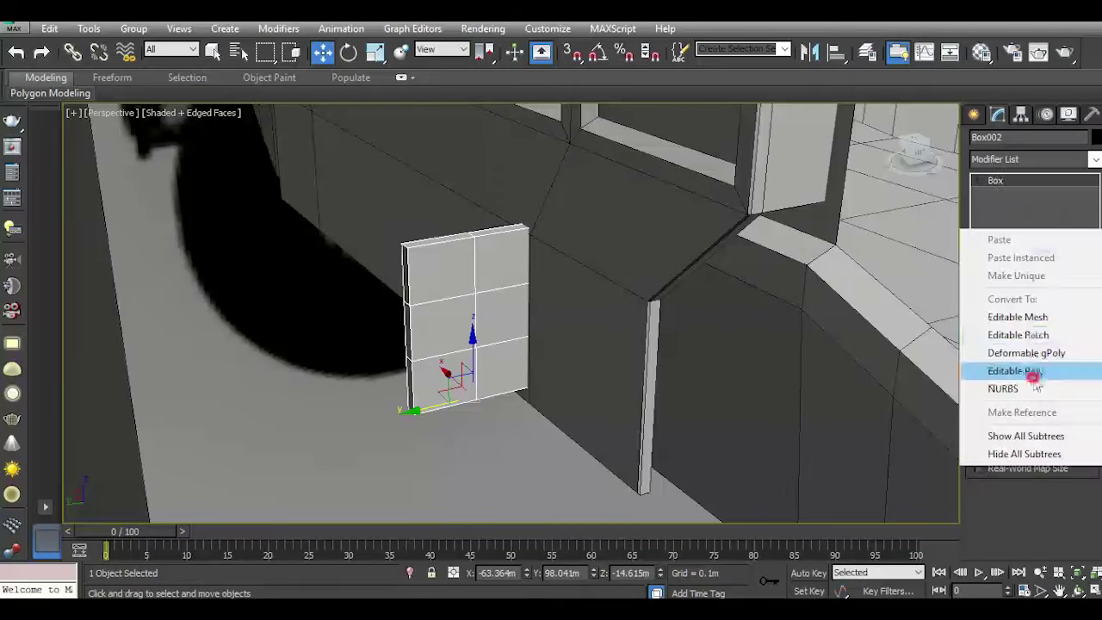
Convert Box002 to Editable Poly and raise its bottom-left corner vertices.
left_click(1012, 366)
left_click(992, 354)
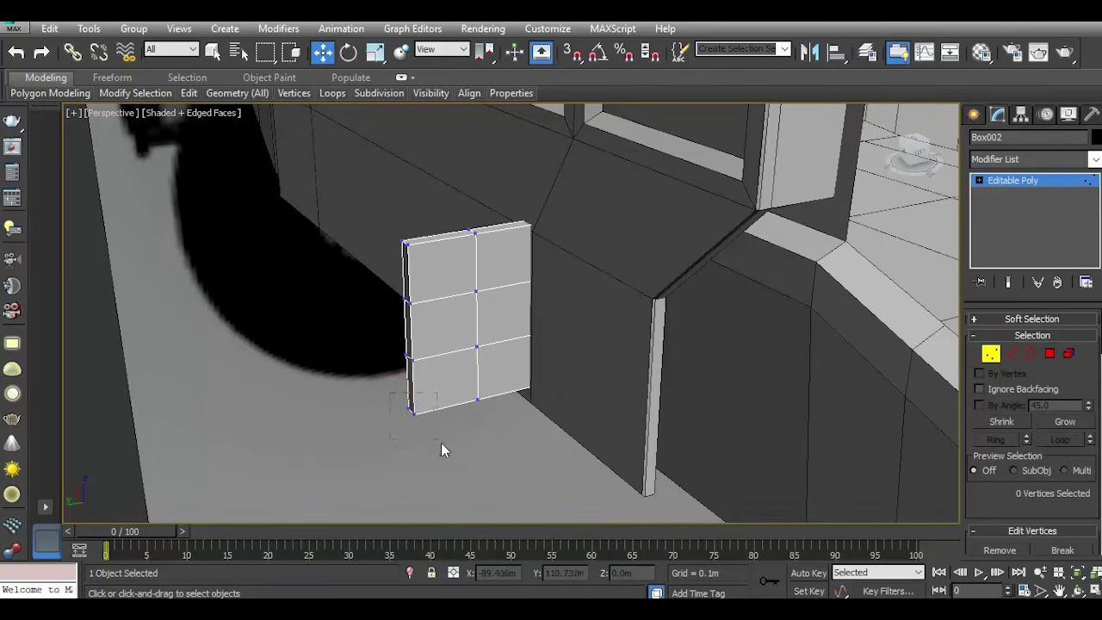
left_click_drag(438, 443, 441, 443)
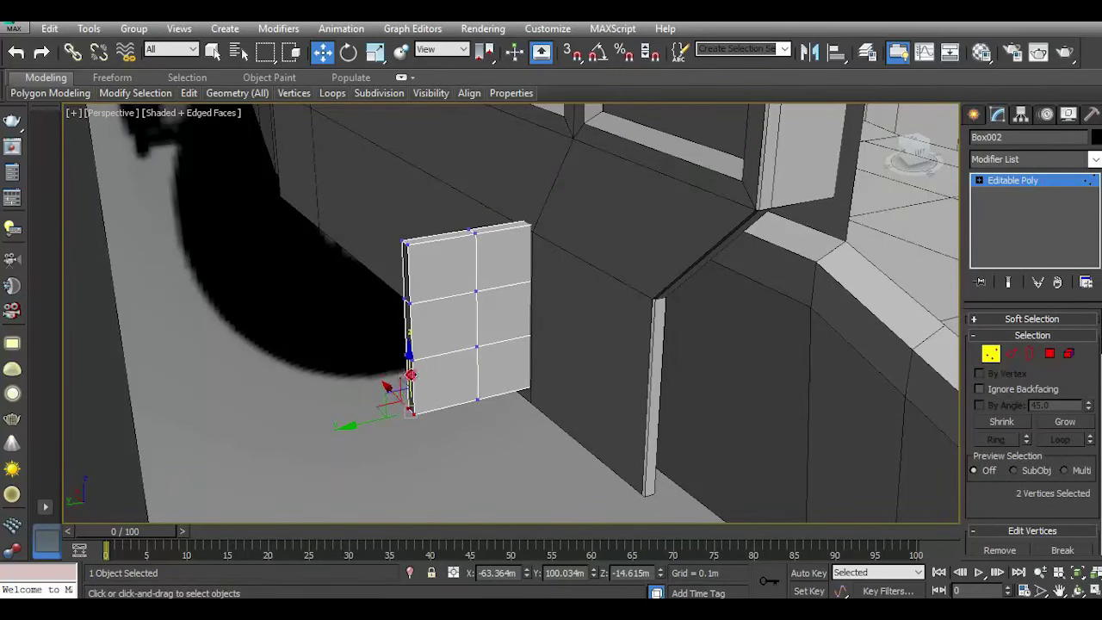
left_click_drag(409, 353, 409, 339)
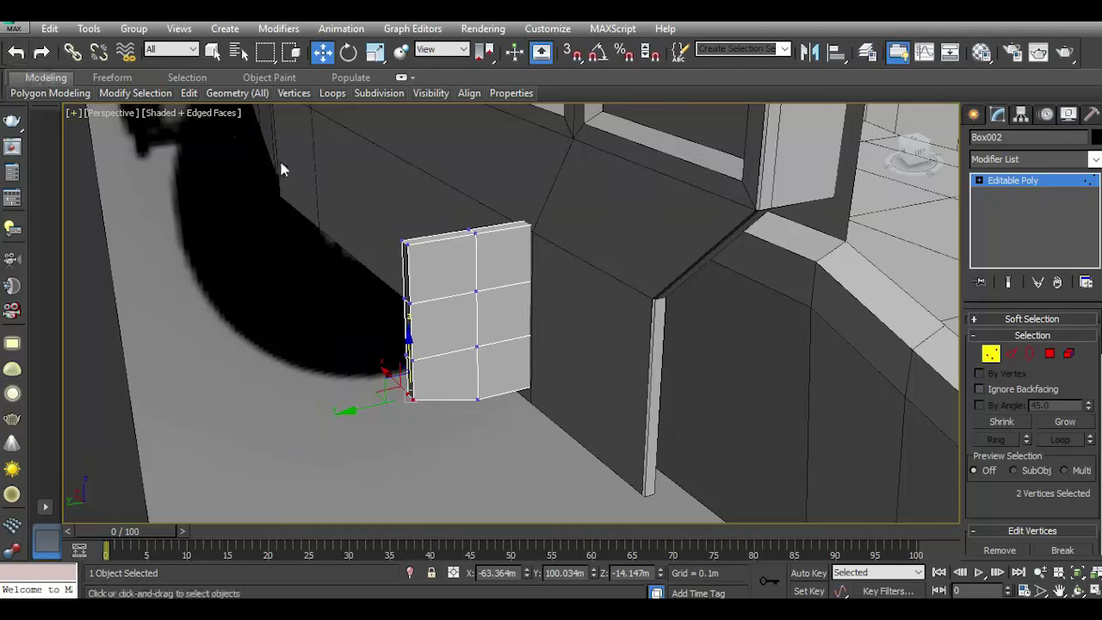
left_click(400, 244)
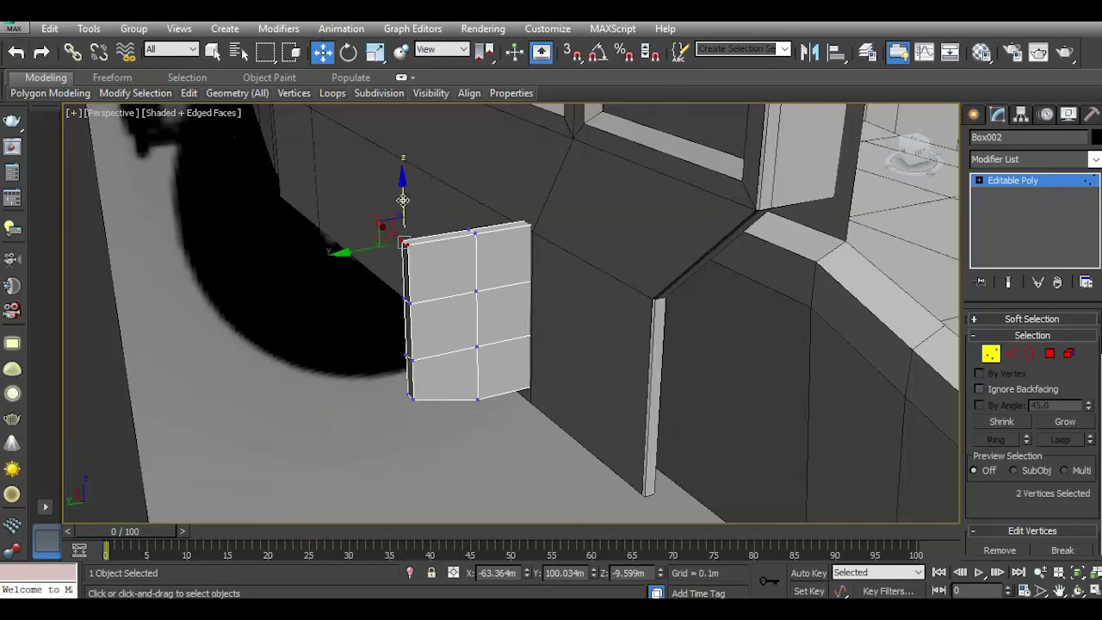
left_click_drag(403, 200, 409, 182)
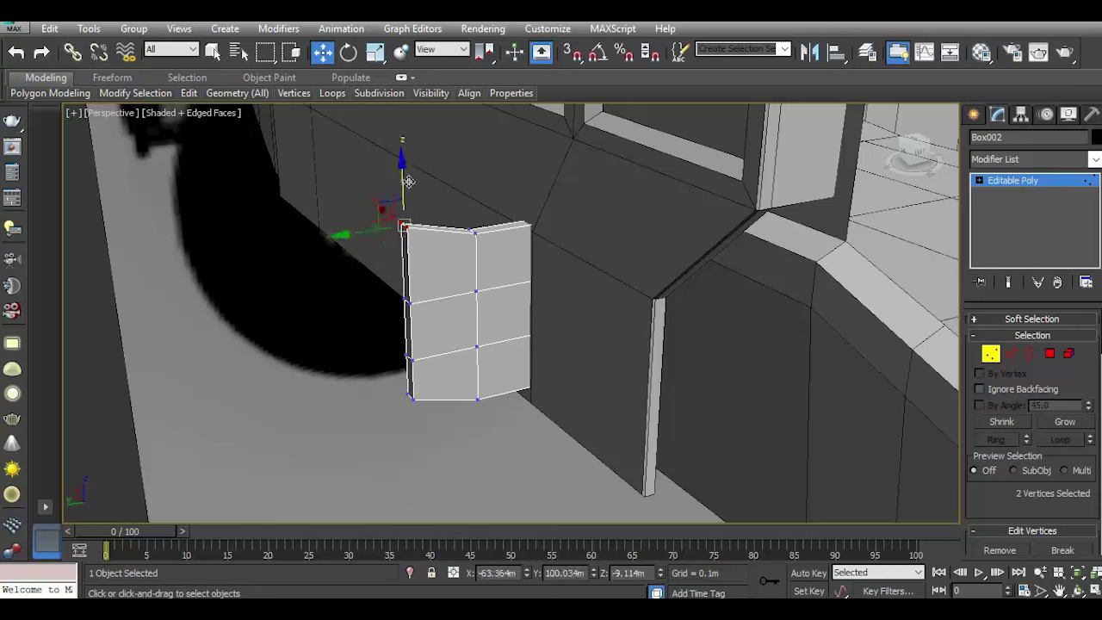
left_click(17, 58)
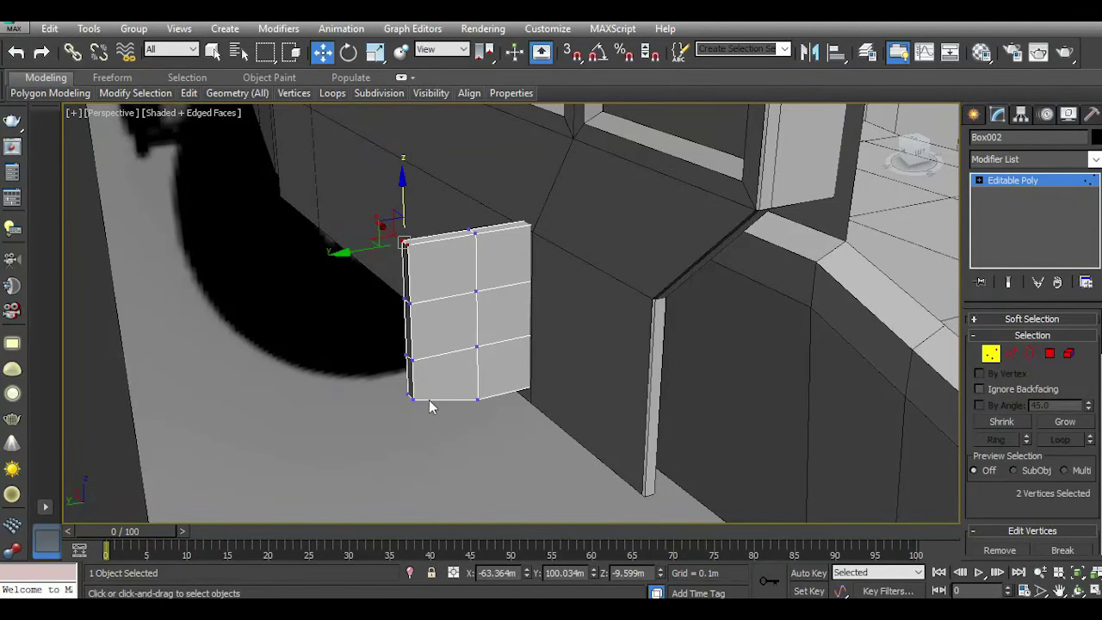
Raise the bottom-left corner further and lift the top vertices into a sloped top.
scroll(429, 400, "up", 3)
left_click(401, 395)
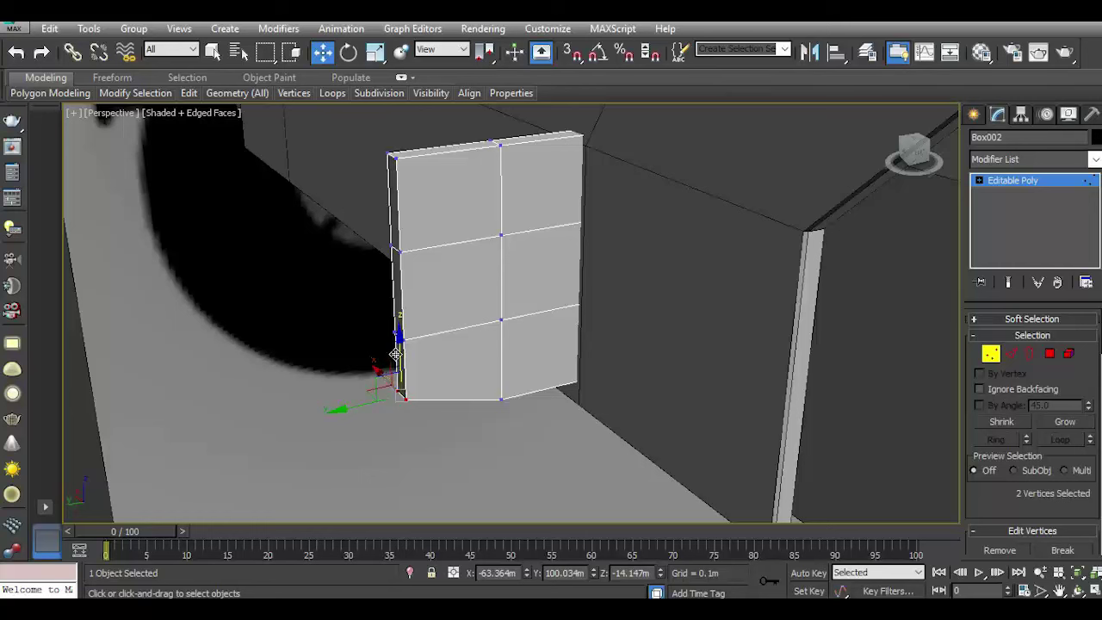
left_click_drag(396, 354, 414, 322)
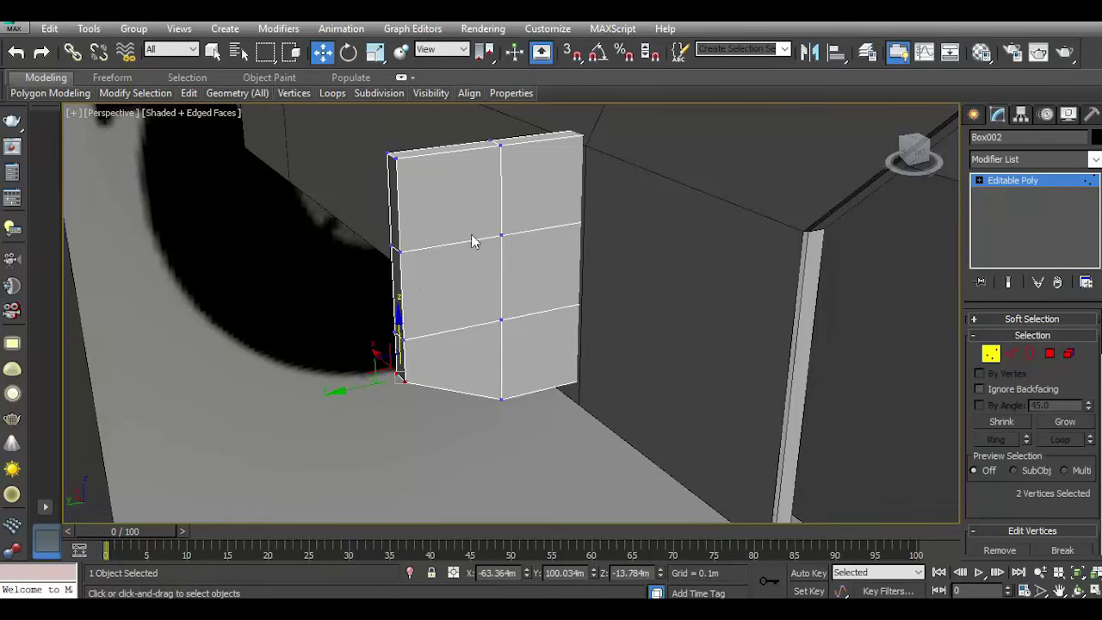
middle_click_drag(471, 241, 463, 175, "alt")
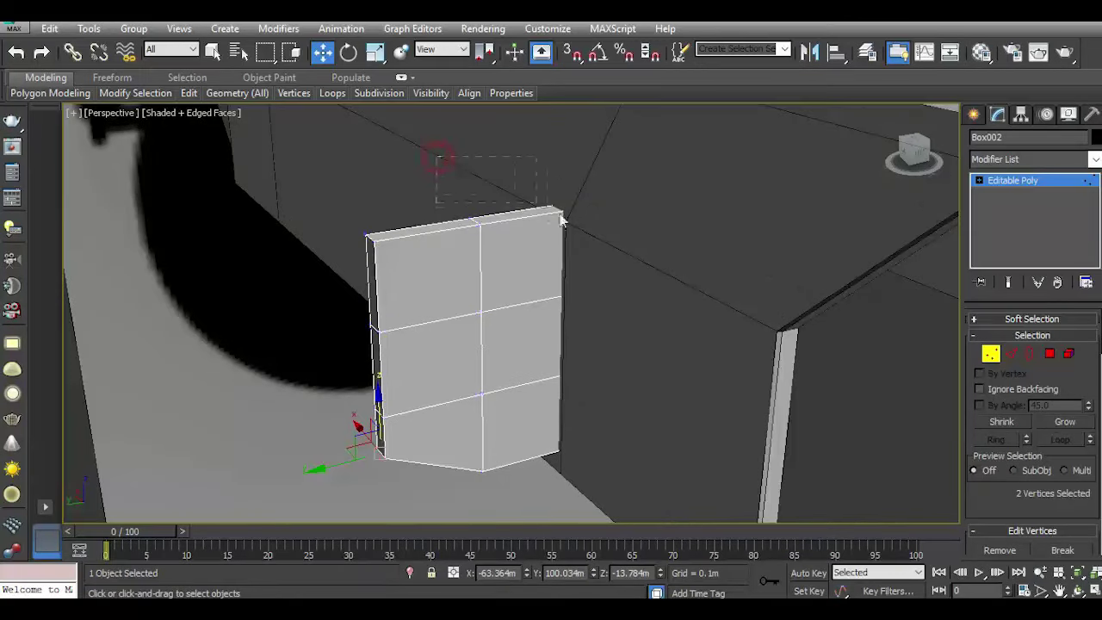
left_click_drag(812, 275, 746, 250)
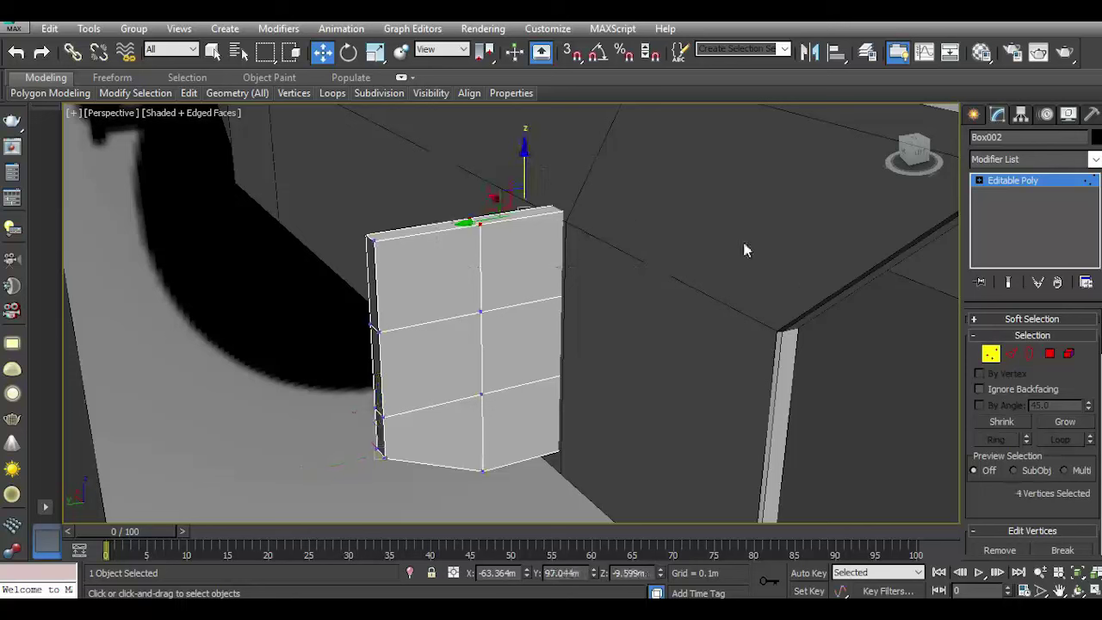
left_click_drag(526, 172, 526, 142)
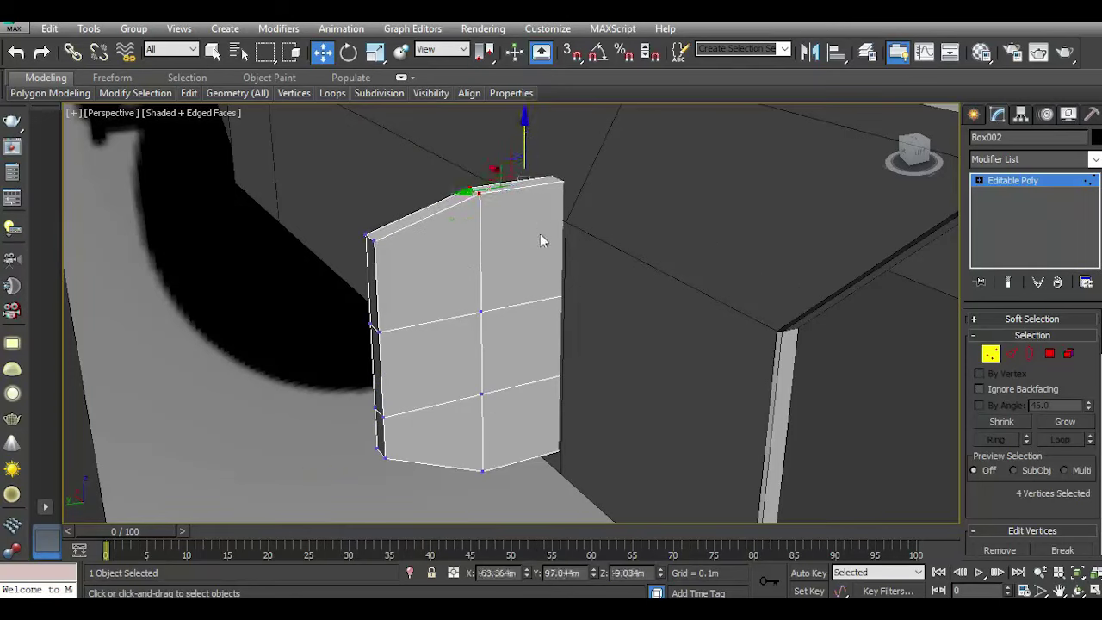
Select the six front faces of Box002 in Polygon mode.
left_click(1049, 353)
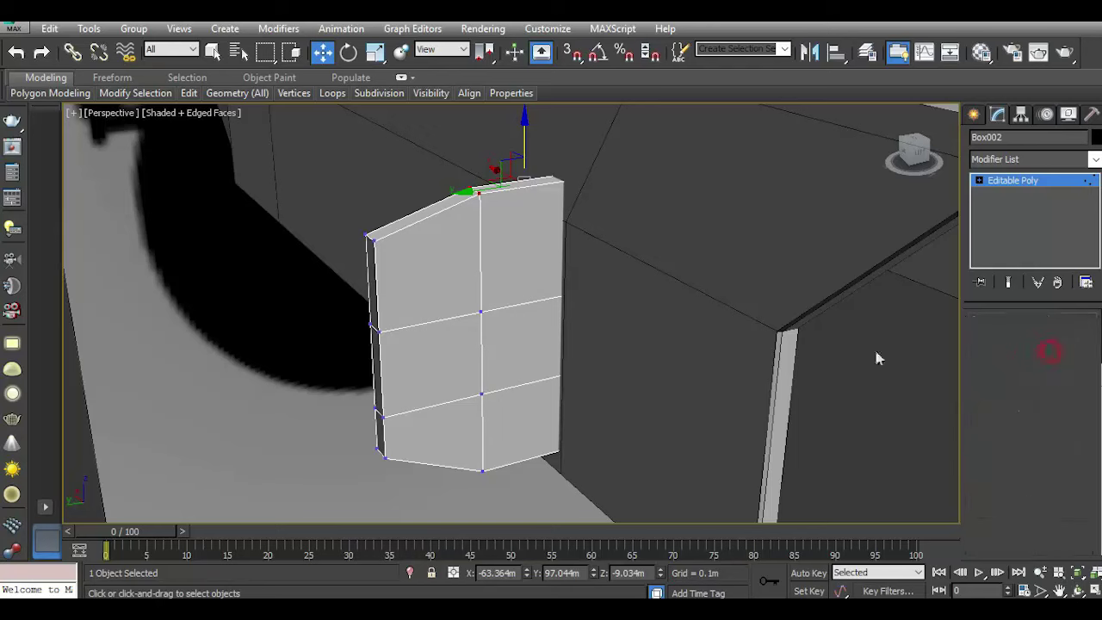
left_click(517, 349)
left_click(465, 387, "ctrl")
left_click(455, 447, "ctrl")
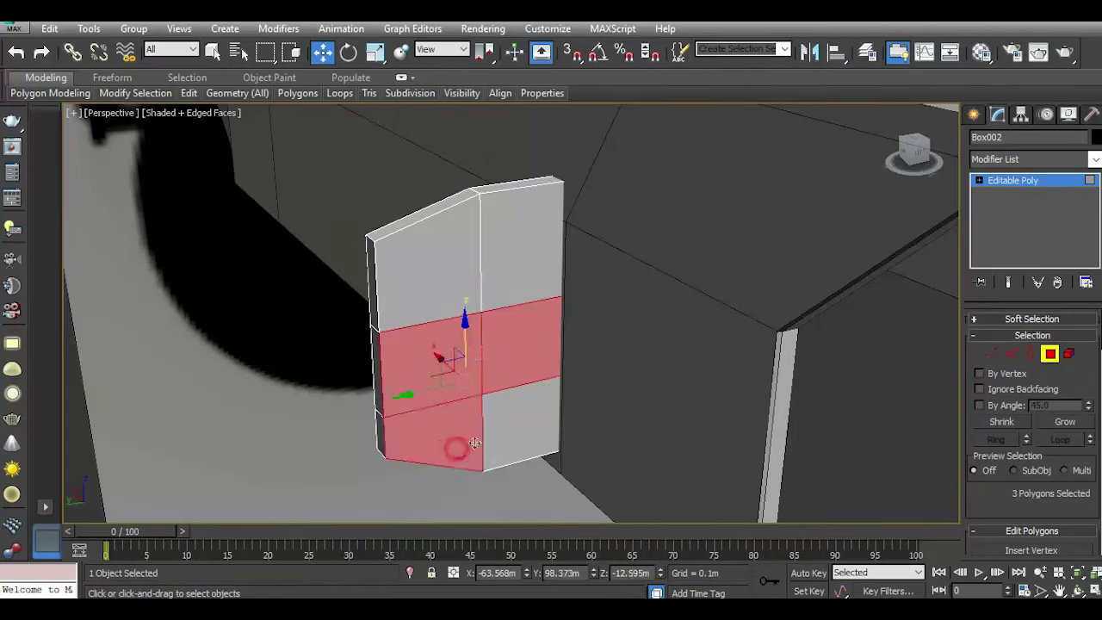
left_click(516, 438, "ctrl")
left_click(520, 296, "ctrl")
left_click(436, 277, "ctrl")
Add the five faces on the box's far side to the selection.
scroll(449, 294, "down", 5)
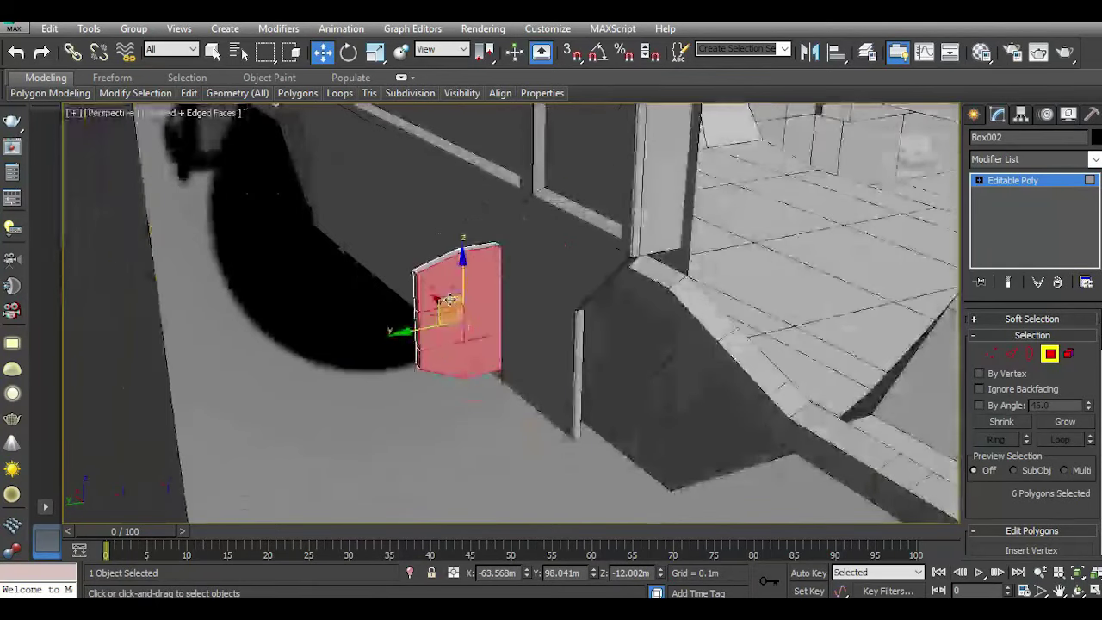
middle_click_drag(456, 310, 645, 277, "alt")
scroll(646, 277, "up", 3)
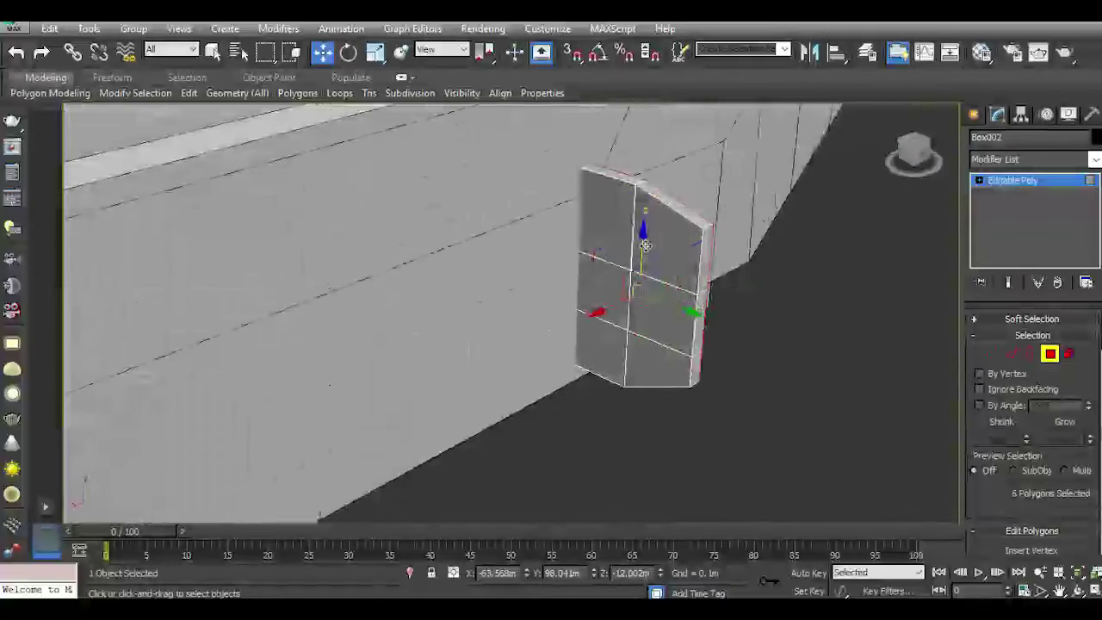
left_click(651, 282, "ctrl")
left_click(654, 302, "ctrl")
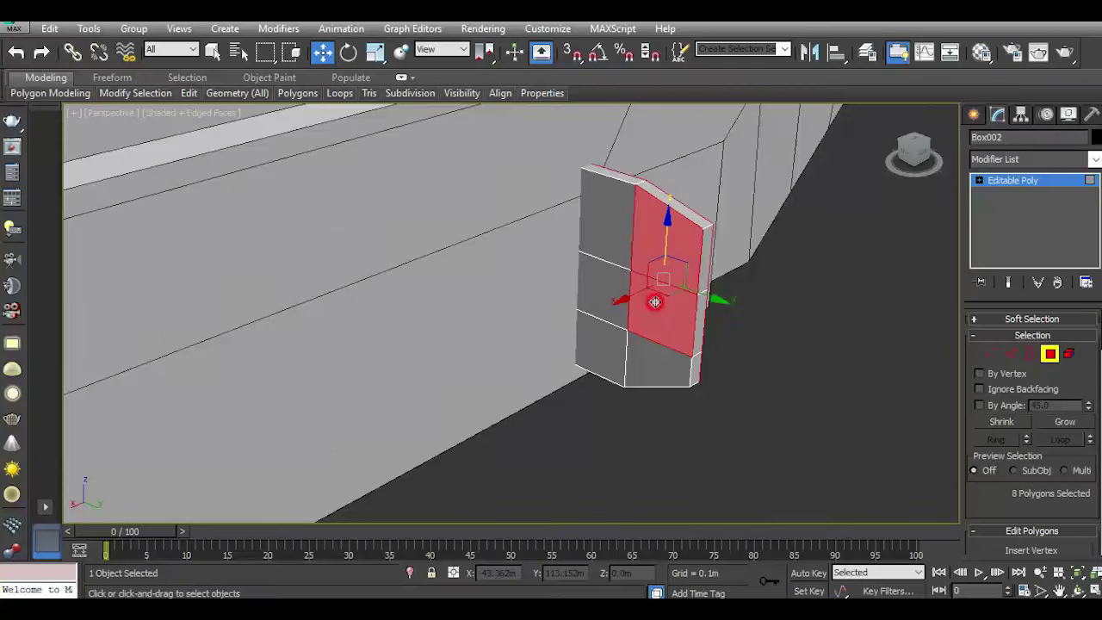
left_click(641, 369, "ctrl")
left_click(602, 353, "ctrl")
left_click(598, 303, "ctrl")
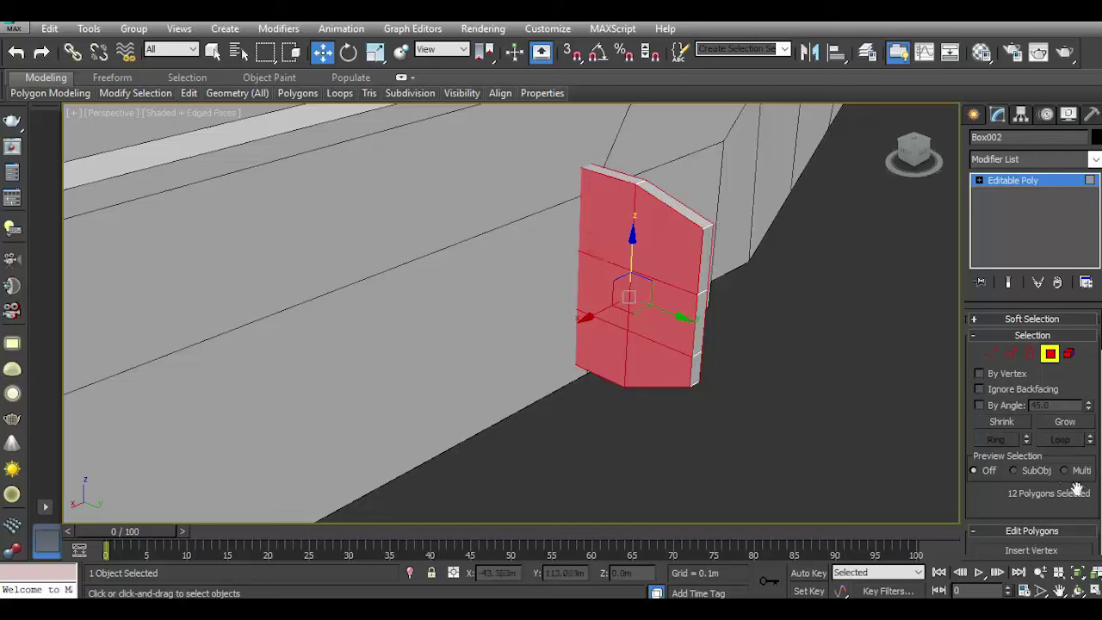
Inset the selected faces by about 0.678m and bridge them through the panel.
left_click_drag(1078, 489, 1028, 382)
left_click(1086, 446)
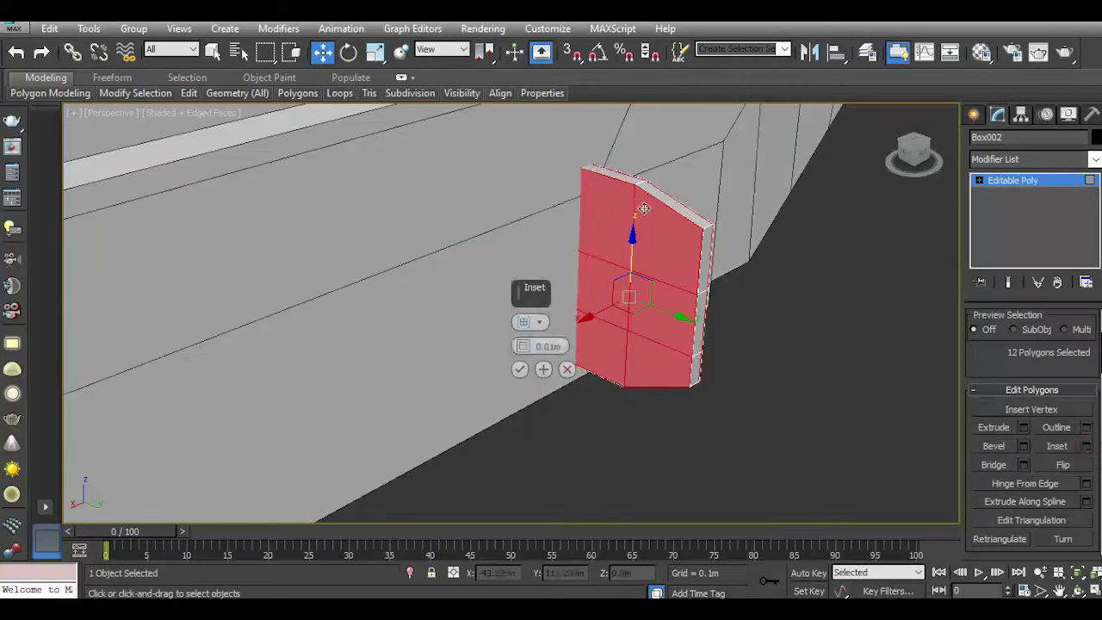
scroll(644, 208, "up", 3)
left_click_drag(522, 346, 524, 238)
left_click_drag(514, 321, 519, 245)
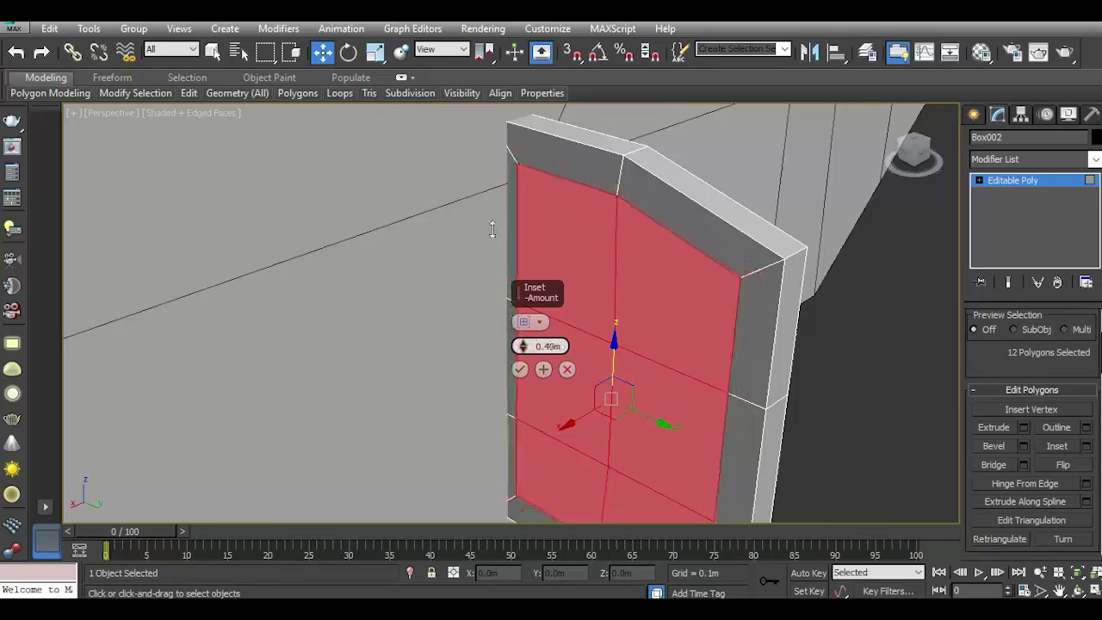
scroll(518, 327, "down", 3)
scroll(561, 377, "up", 3)
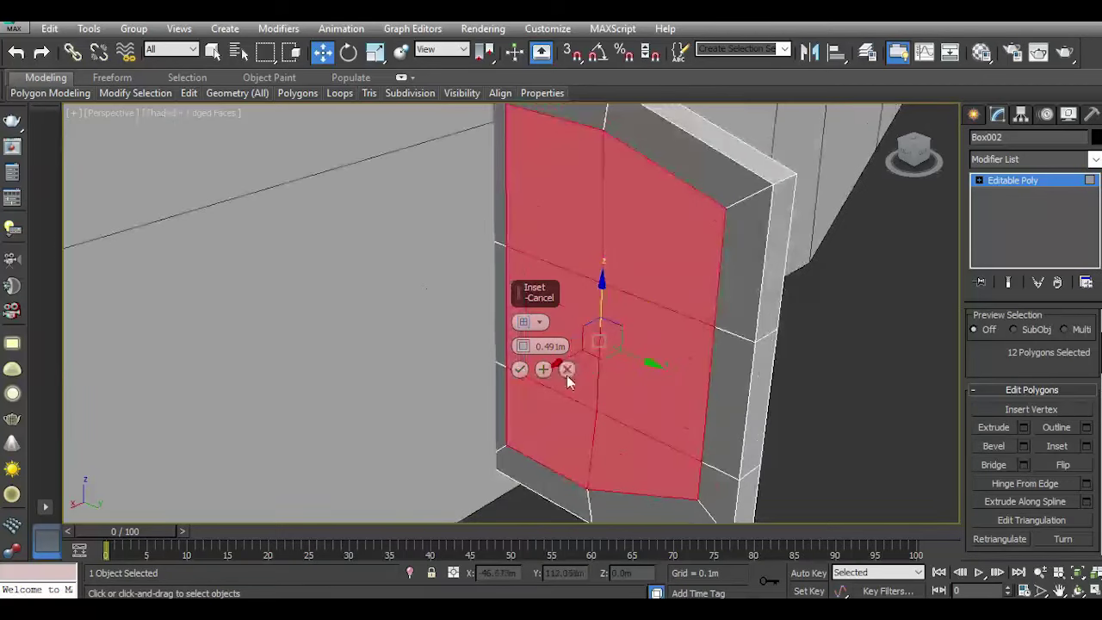
left_click_drag(522, 346, 508, 284)
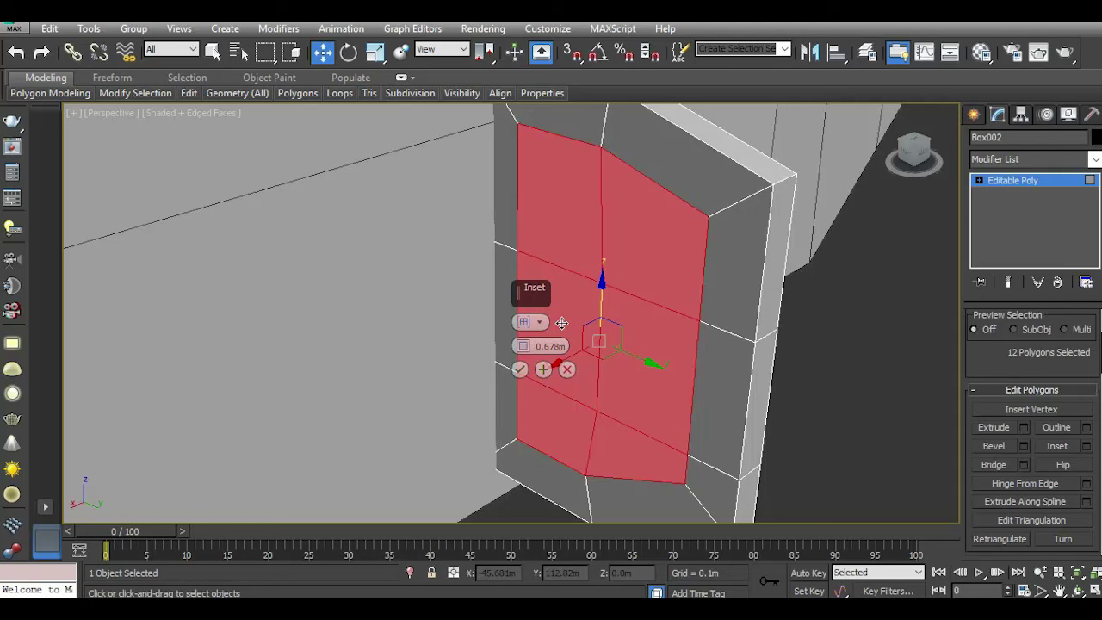
left_click(521, 371)
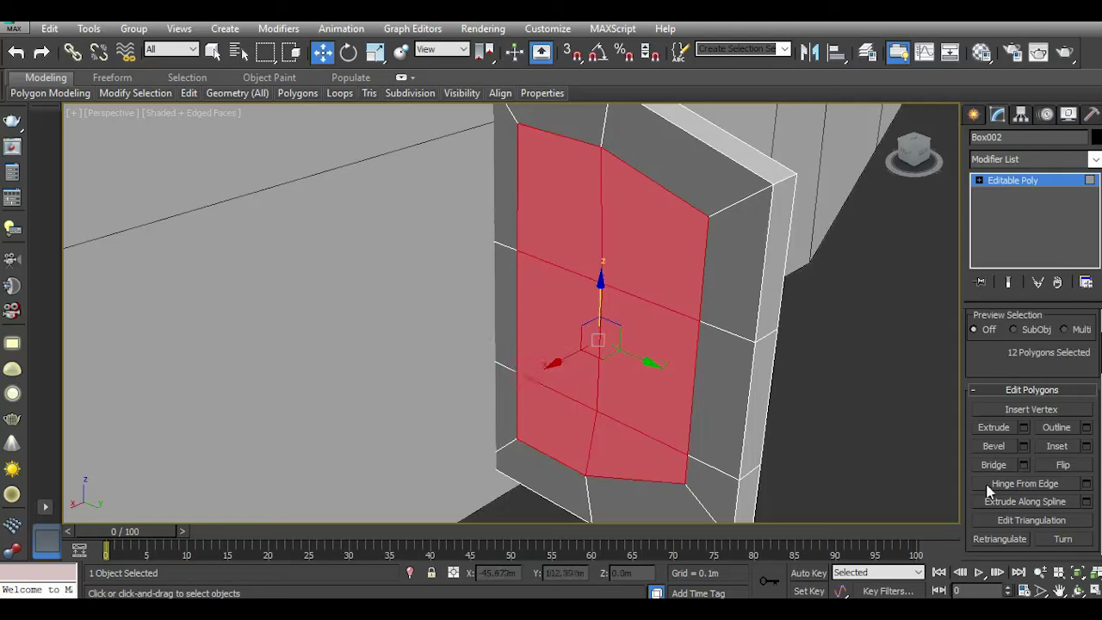
left_click(1023, 465)
Confirm the bridged opening and select the frame's four inner and outer edge loops.
left_click(524, 417)
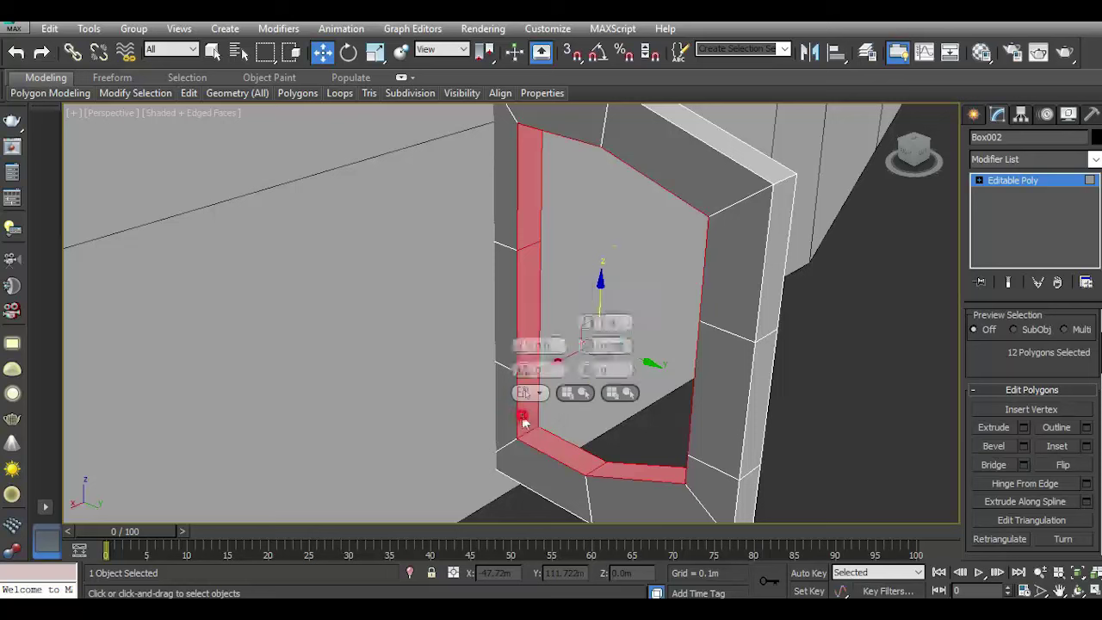
left_click(979, 180)
left_click(1006, 206)
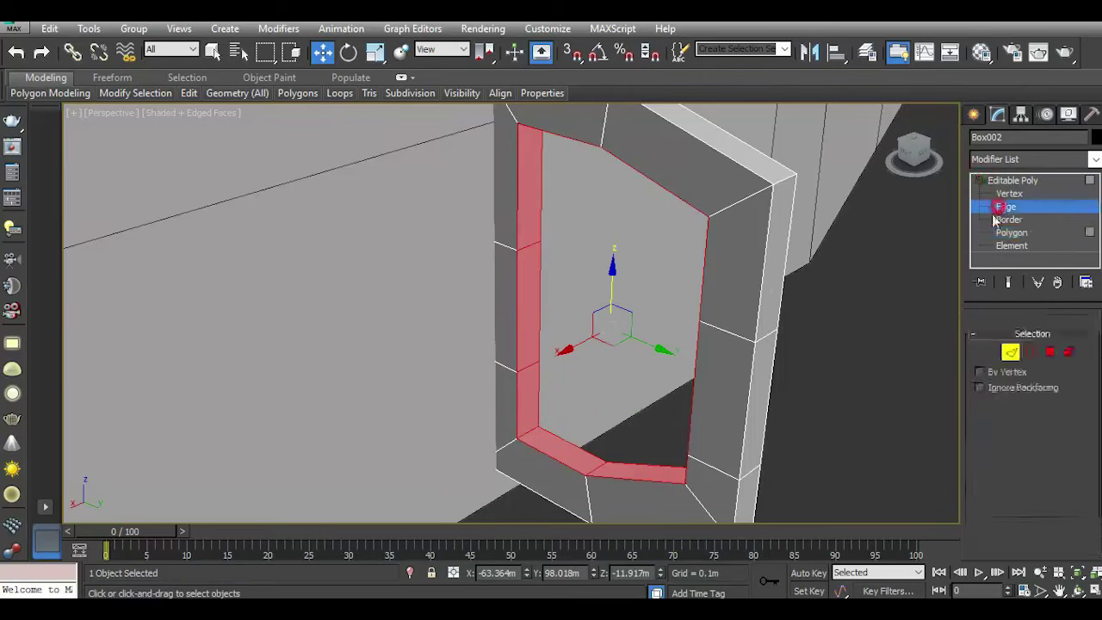
left_click(702, 285)
double_click(698, 281)
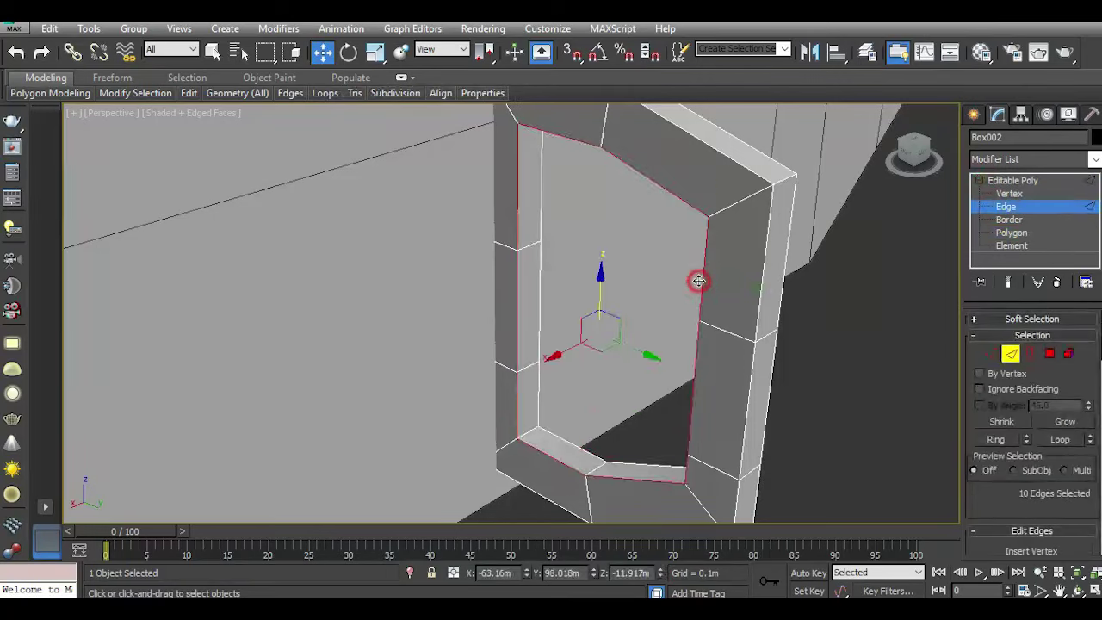
double_click(585, 449, "ctrl")
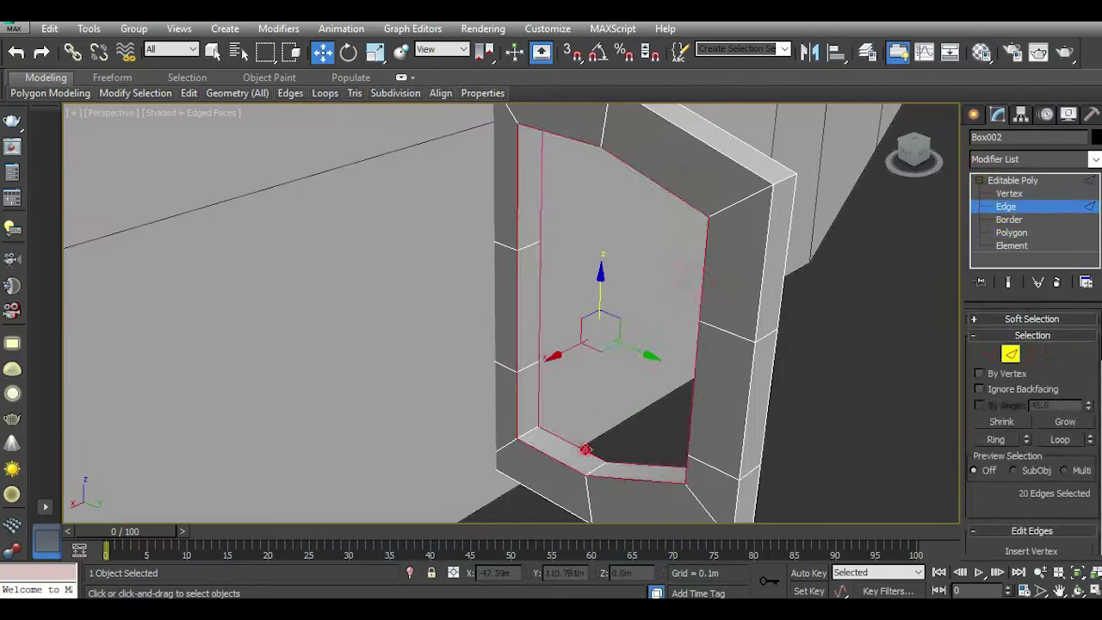
double_click(763, 356, "ctrl")
double_click(781, 319, "ctrl")
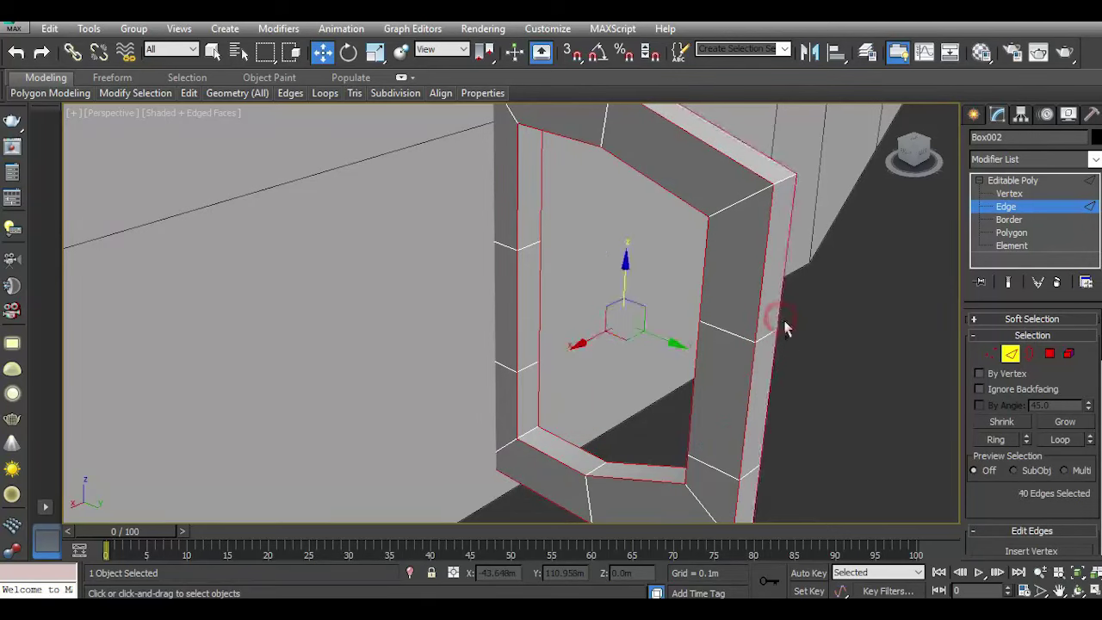
Chamfer the four frame edge loops by 0.022m and leave Edge mode.
scroll(987, 479, "down", 5)
left_click(1023, 441)
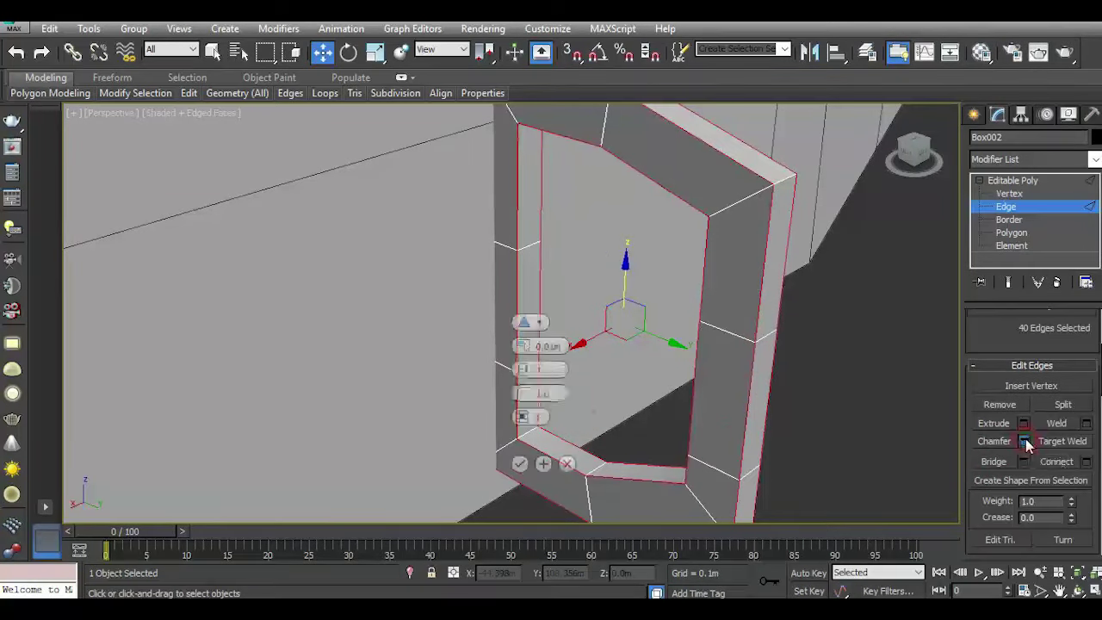
scroll(764, 181, "down", 3)
scroll(701, 239, "up", 6)
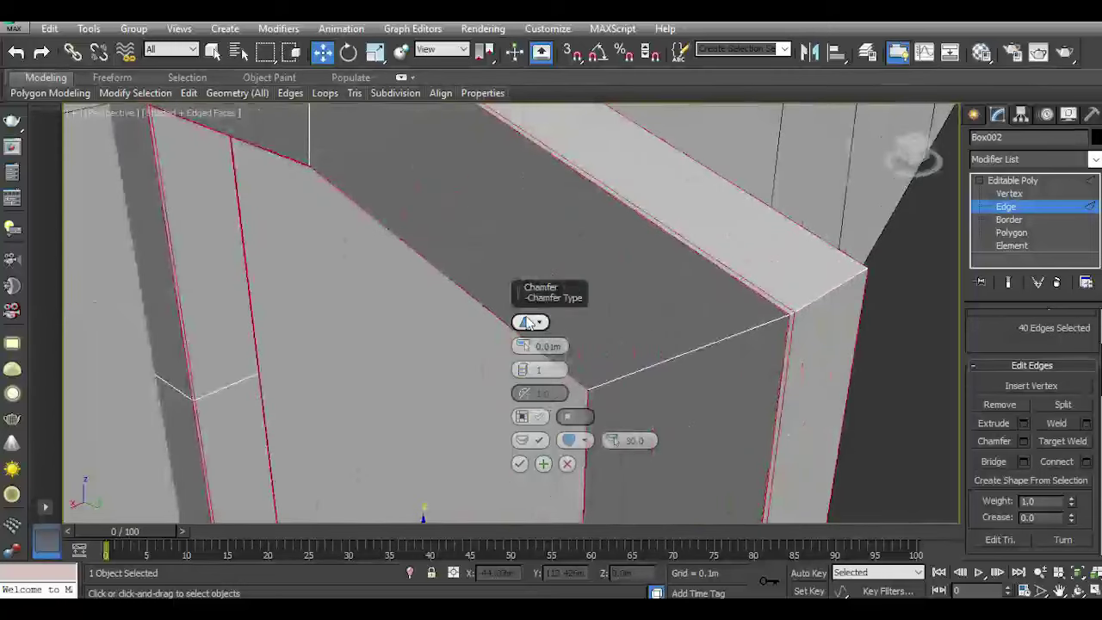
left_click(535, 441)
left_click(536, 441)
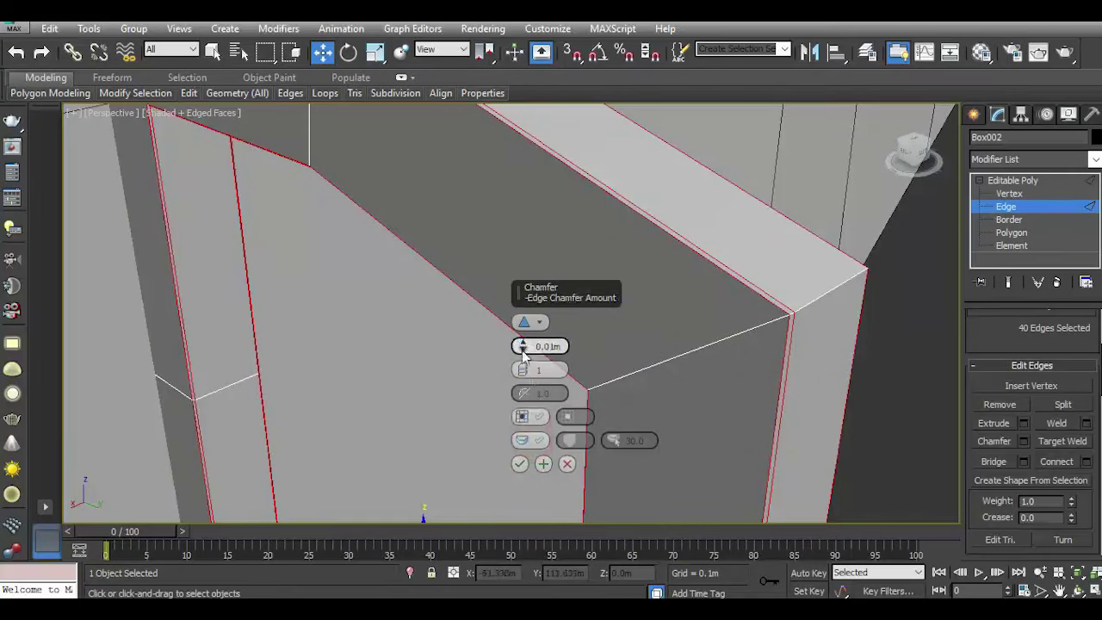
left_click_drag(521, 348, 521, 343)
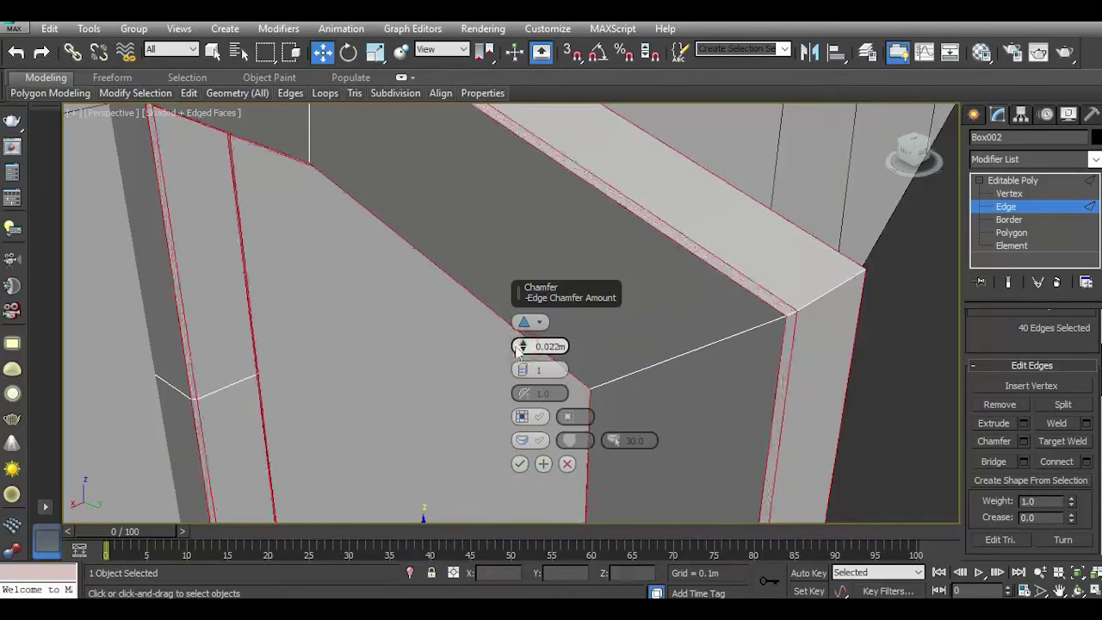
left_click(520, 465)
scroll(602, 292, "down", 5)
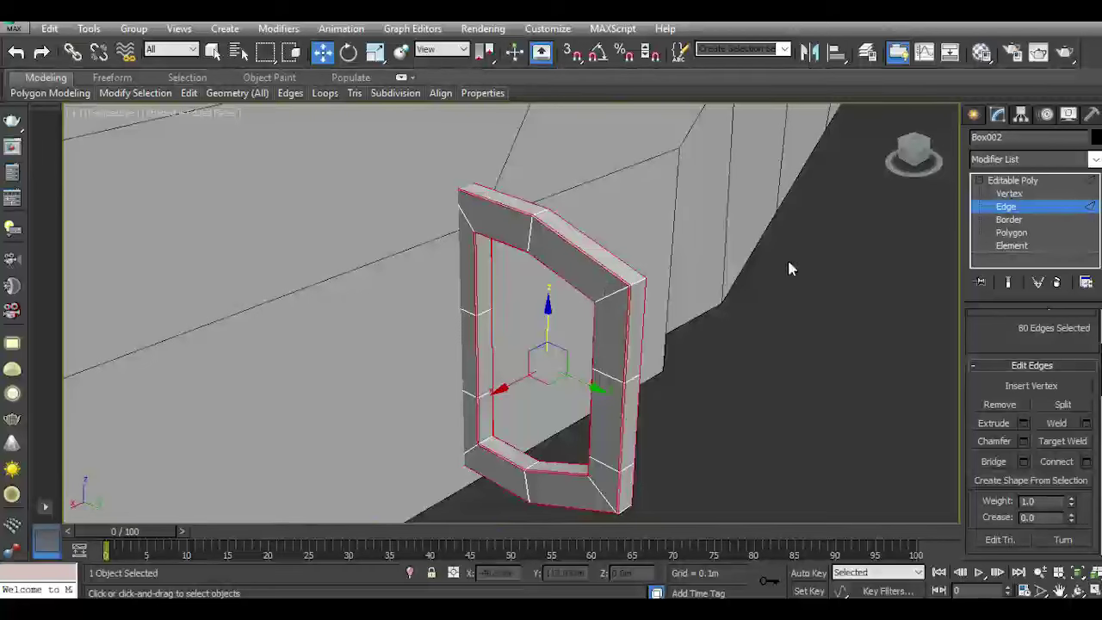
left_click(1003, 181)
Select the frame at Vertex level and switch to the Left side view.
left_click(803, 322)
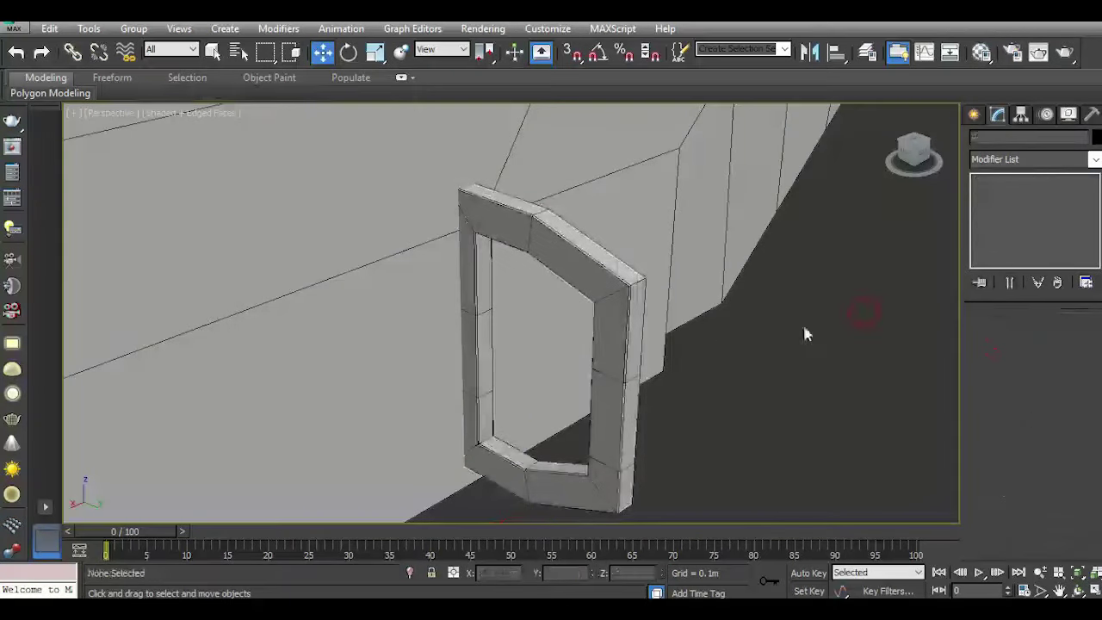
middle_click_drag(803, 322, 823, 269, "alt")
left_click_drag(916, 162, 914, 153)
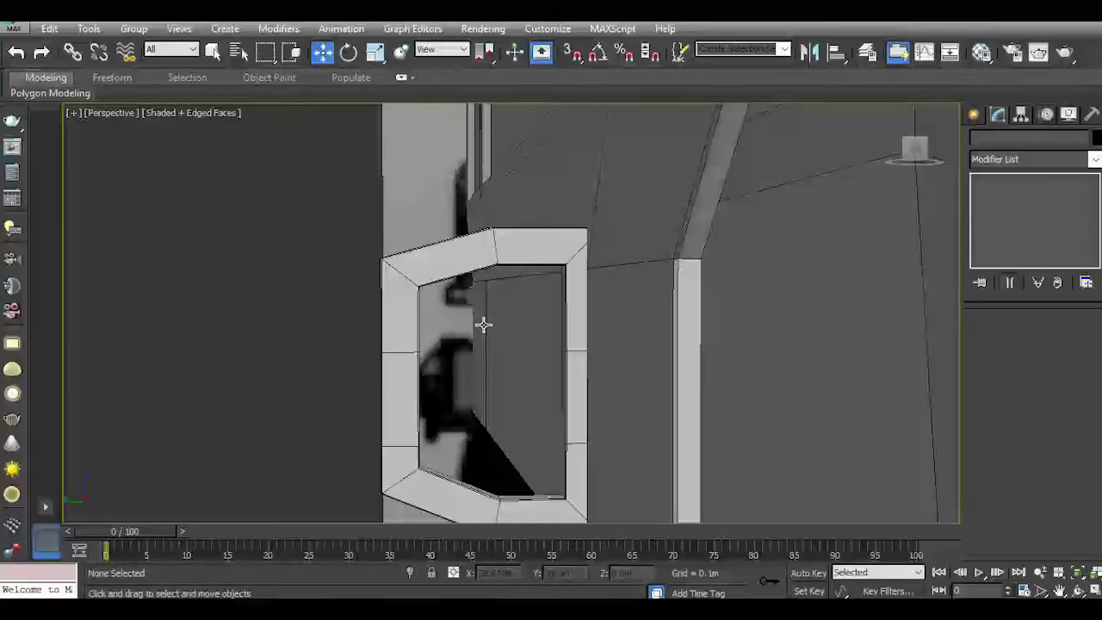
left_click(413, 362)
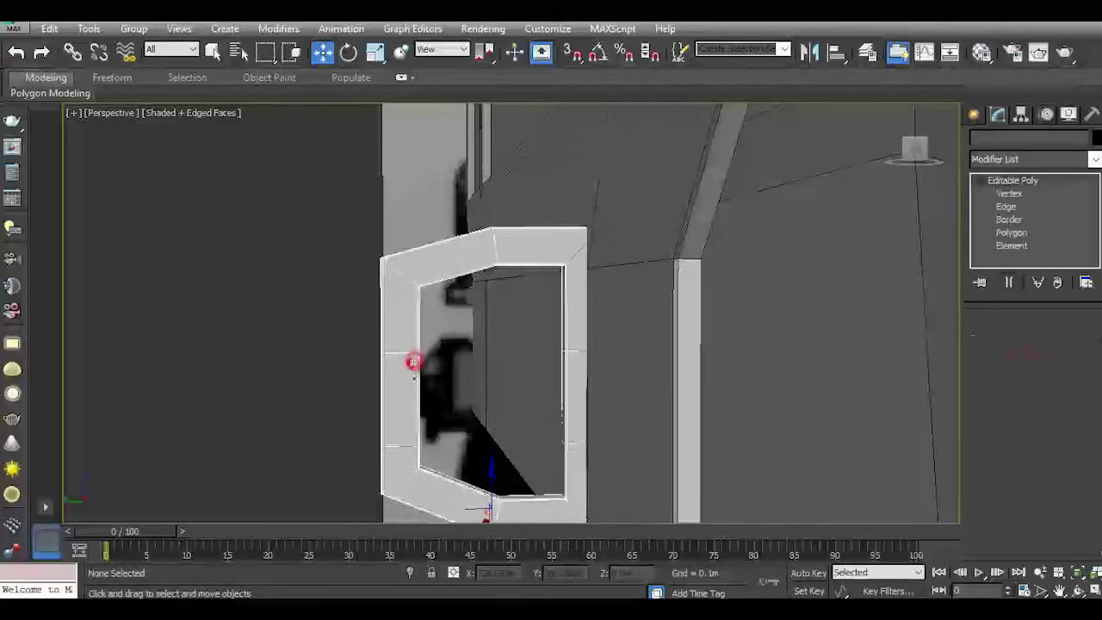
middle_click_drag(413, 362, 418, 342, "alt")
left_click(992, 354)
key("l")
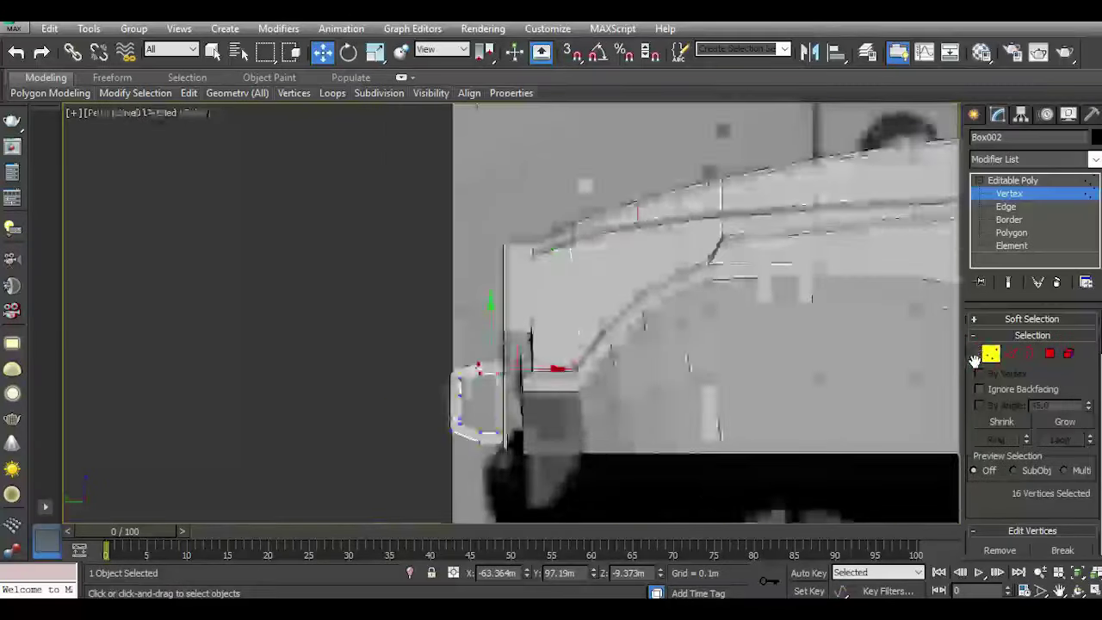
scroll(461, 418, "up", 3)
scroll(459, 361, "up", 2)
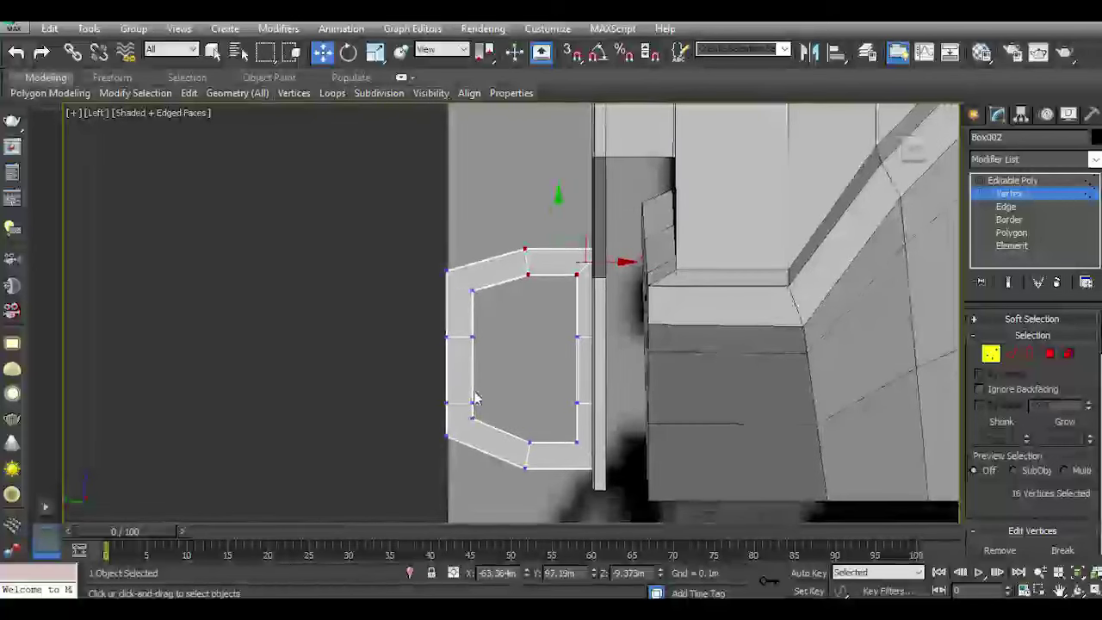
scroll(458, 284, "up", 2)
Move the inner-left vertices right 0.511m and raise the opening's bottom vertices 0.251m.
left_click_drag(457, 249, 489, 347)
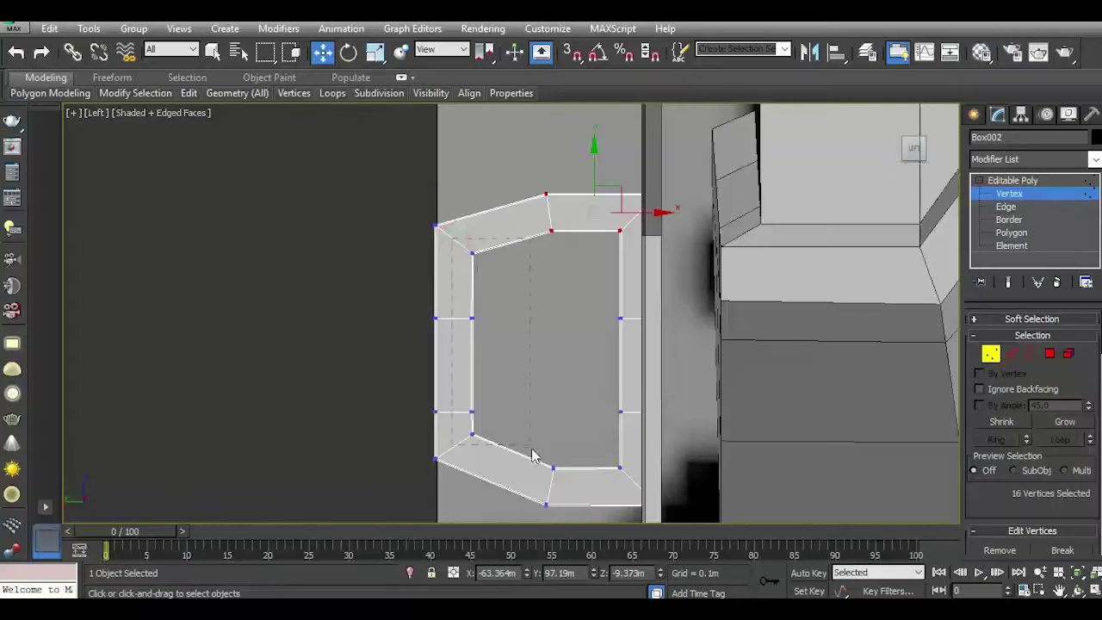
left_click_drag(532, 457, 530, 455)
left_click_drag(515, 356, 543, 358)
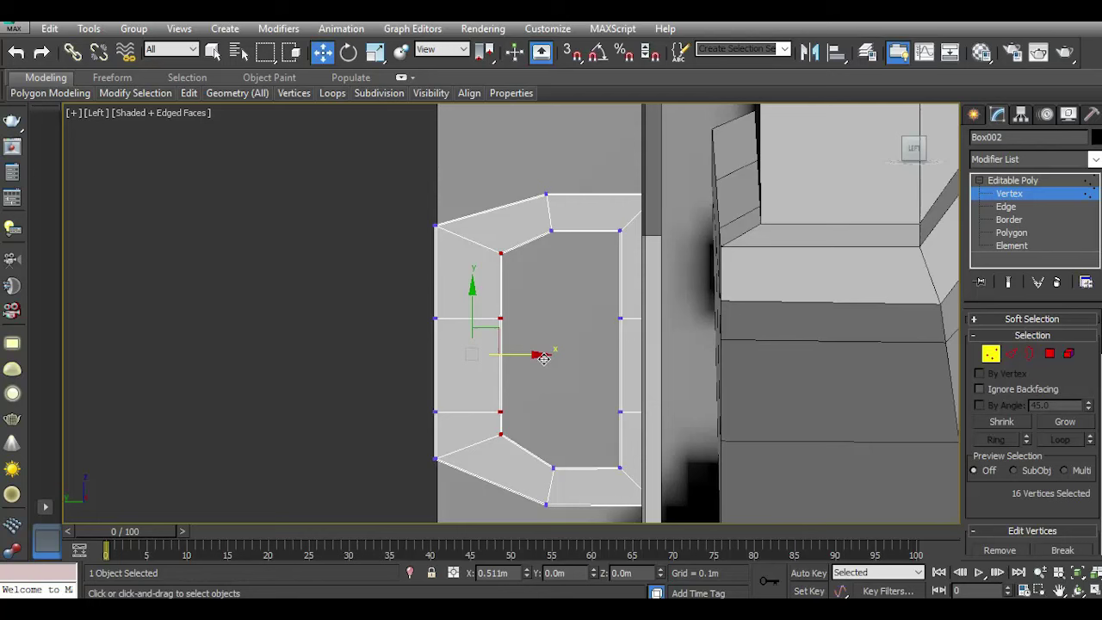
scroll(530, 454, "up", 2)
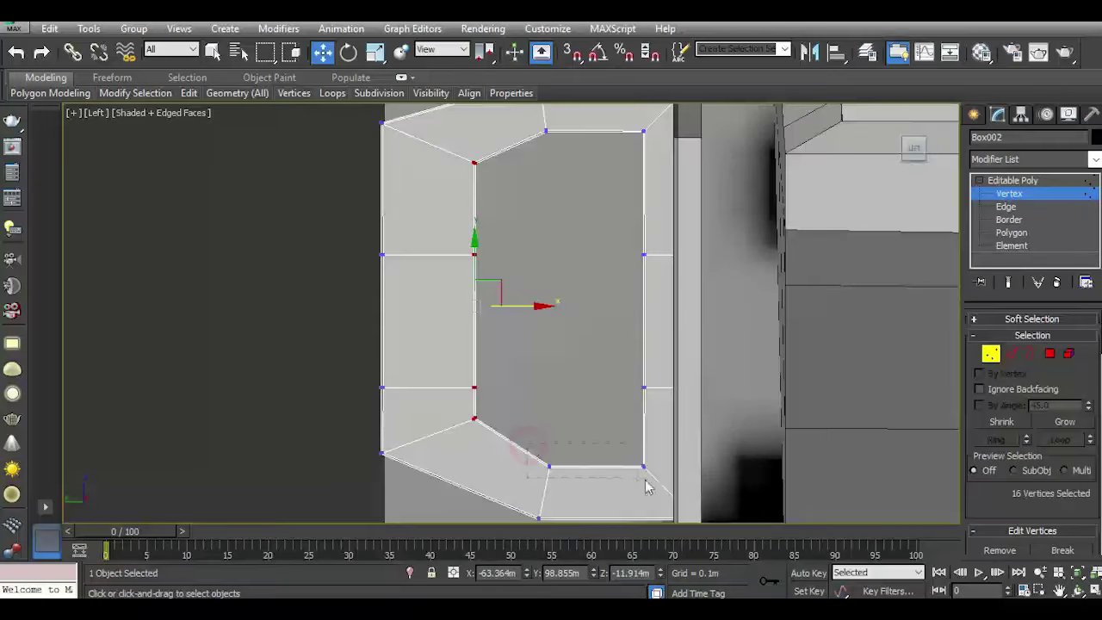
left_click_drag(648, 487, 661, 491)
left_click_drag(601, 436, 597, 405)
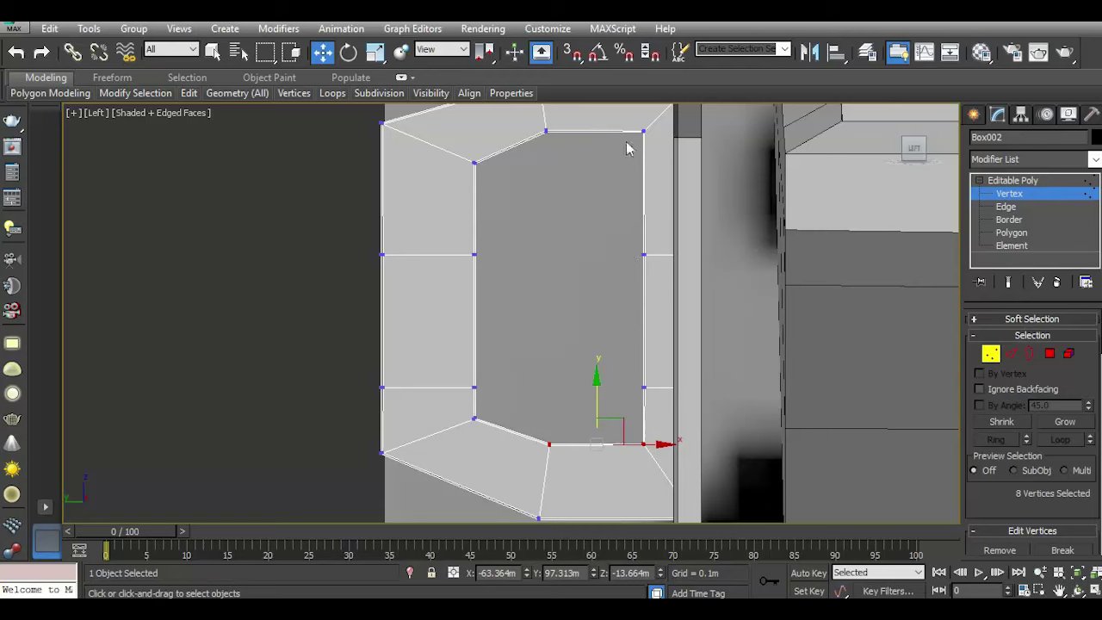
Slide the right-column vertices left 0.31m and lower the top of the opening.
left_click_drag(660, 448, 671, 466, "ctrl")
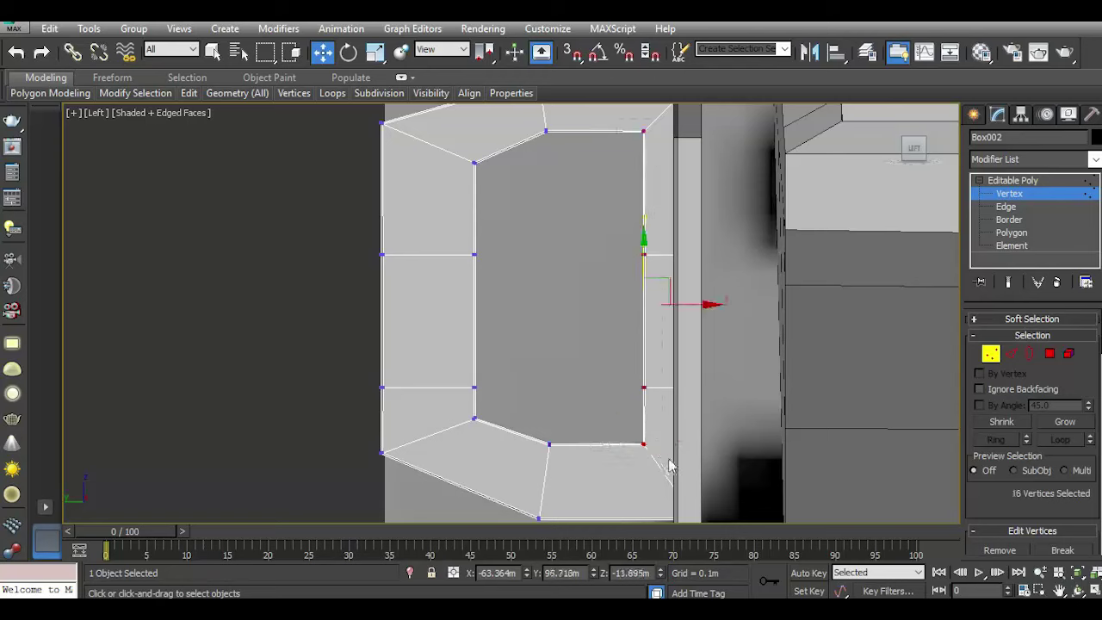
left_click_drag(689, 307, 664, 308)
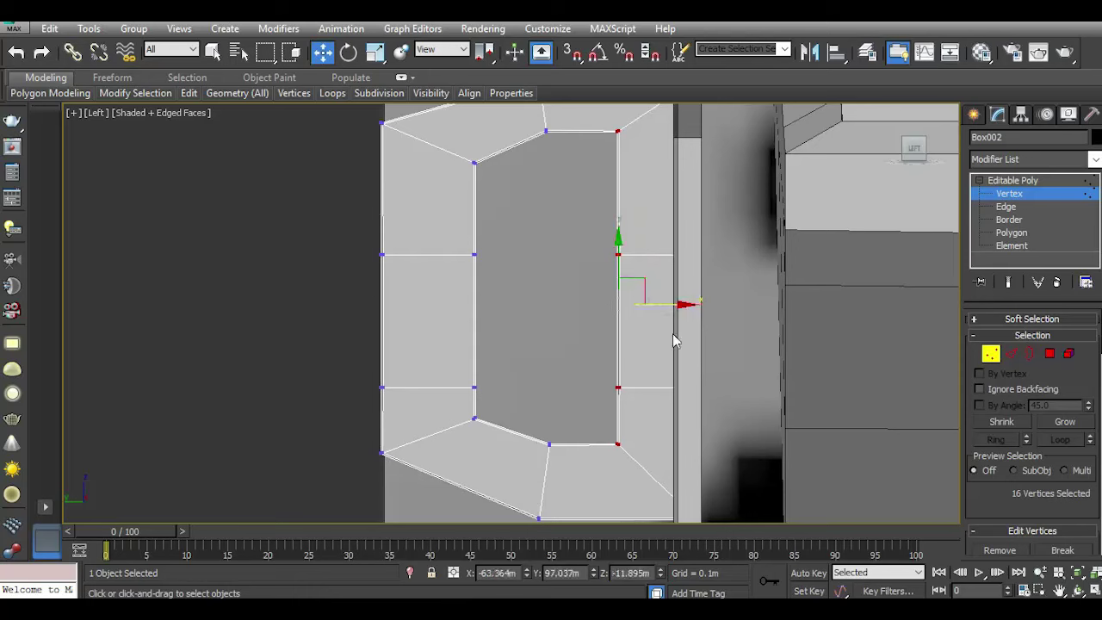
scroll(661, 340, "down", 2)
scroll(655, 336, "down", 3)
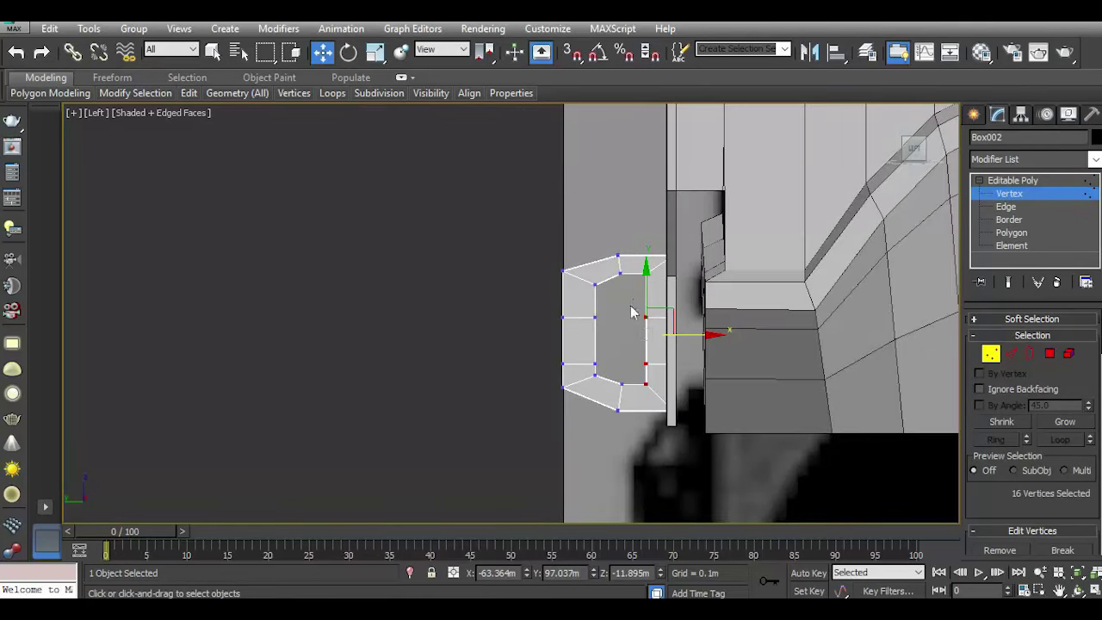
scroll(641, 291, "up", 3)
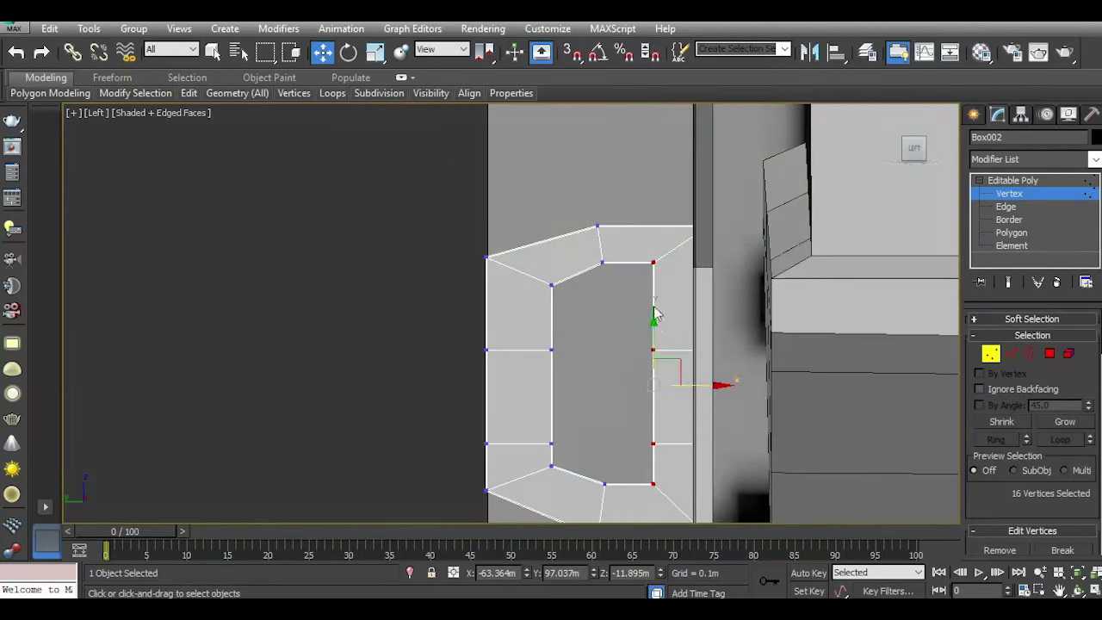
scroll(645, 274, "up", 2)
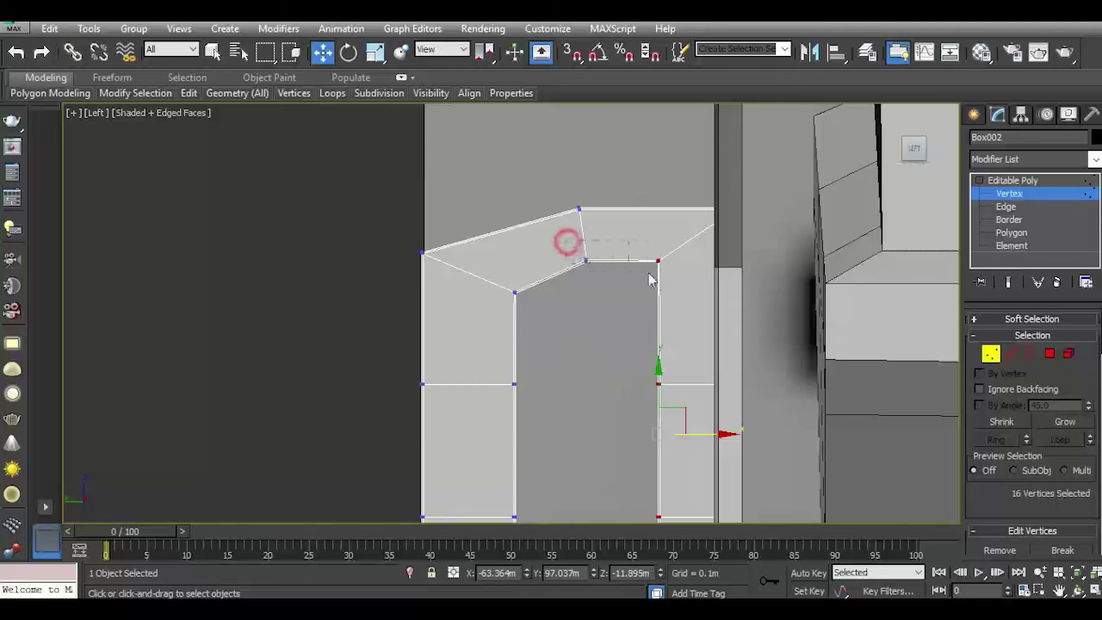
left_click_drag(692, 302, 689, 296)
left_click_drag(623, 226, 623, 249)
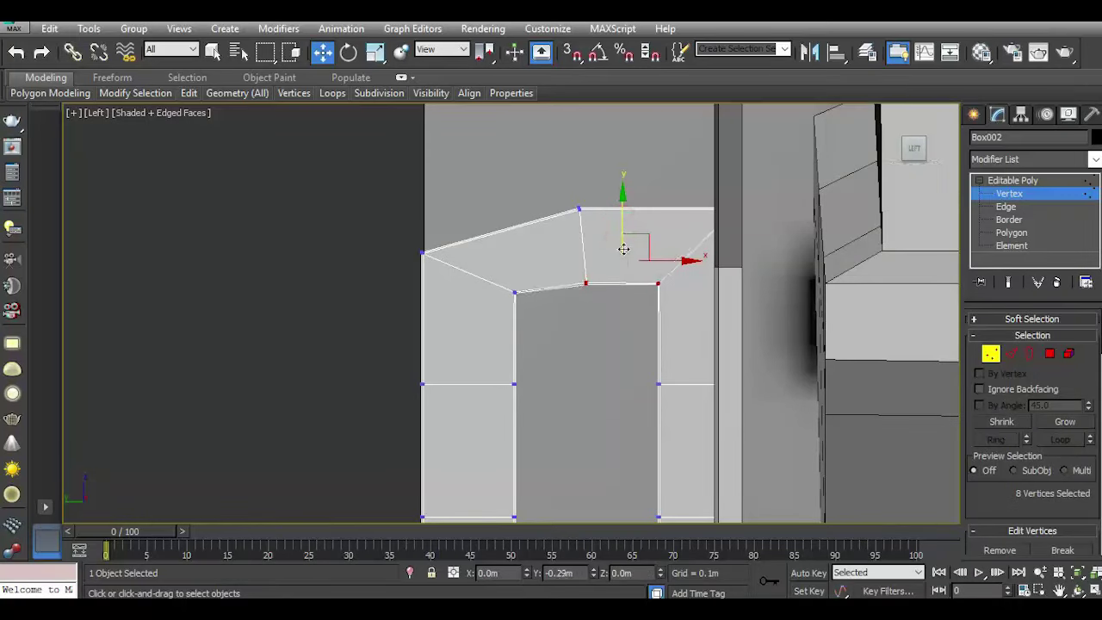
scroll(637, 263, "down", 3)
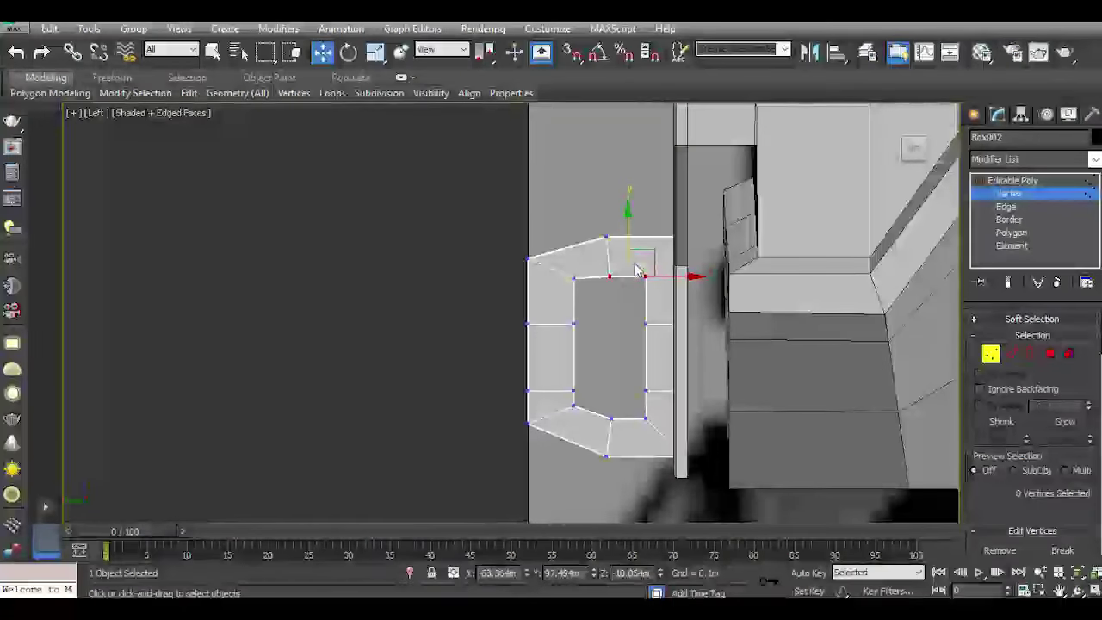
Return to Perspective, exit Vertex level, and pick Box in the Create panel.
key("p")
scroll(635, 263, "down", 4)
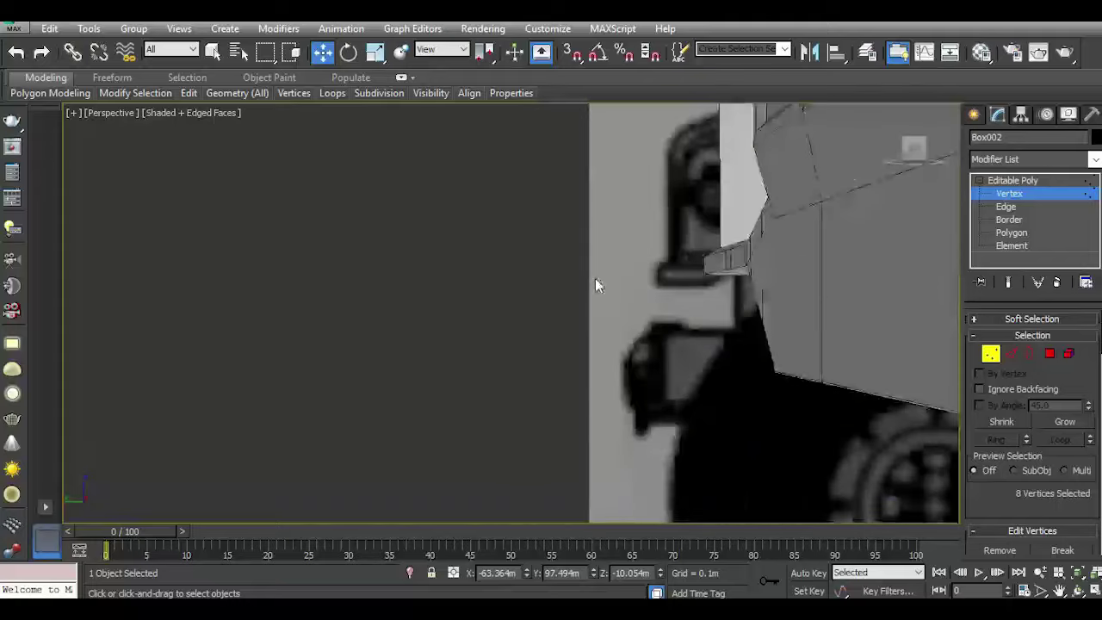
scroll(595, 278, "down", 3)
middle_click_drag(915, 149, 887, 332, "alt")
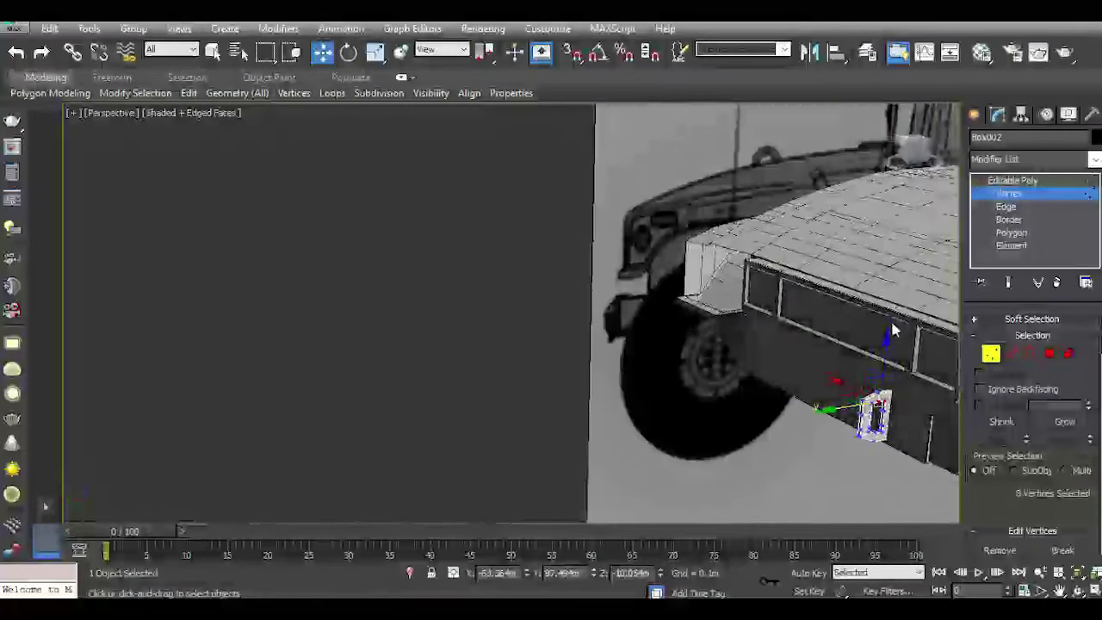
key("z")
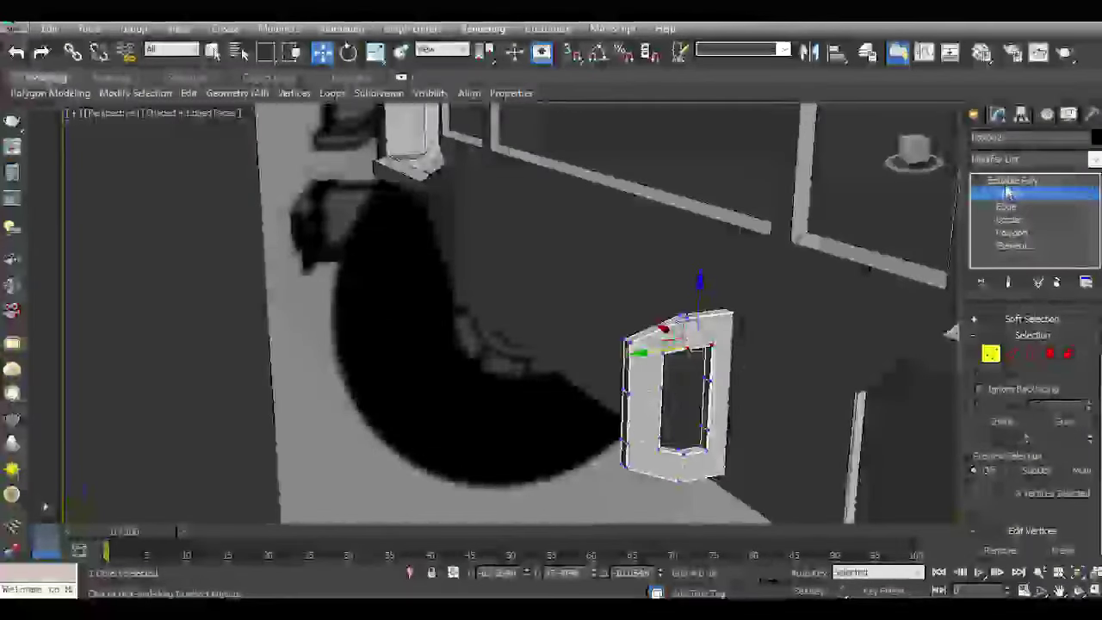
left_click(1013, 180)
middle_click_drag(828, 231, 730, 336, "alt")
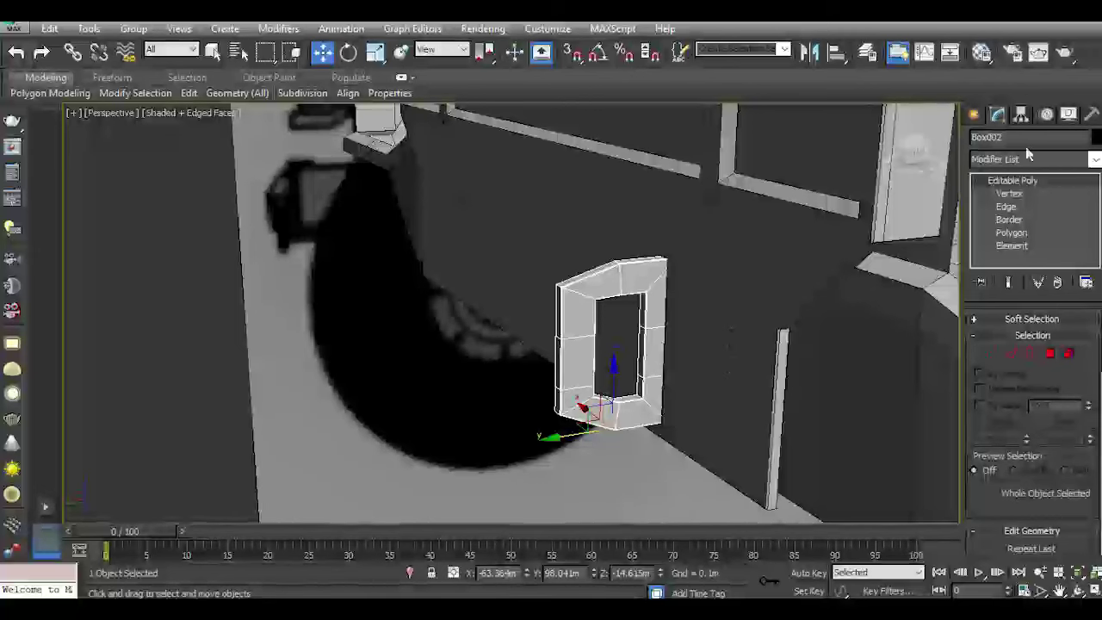
left_click(974, 114)
left_click(1004, 219)
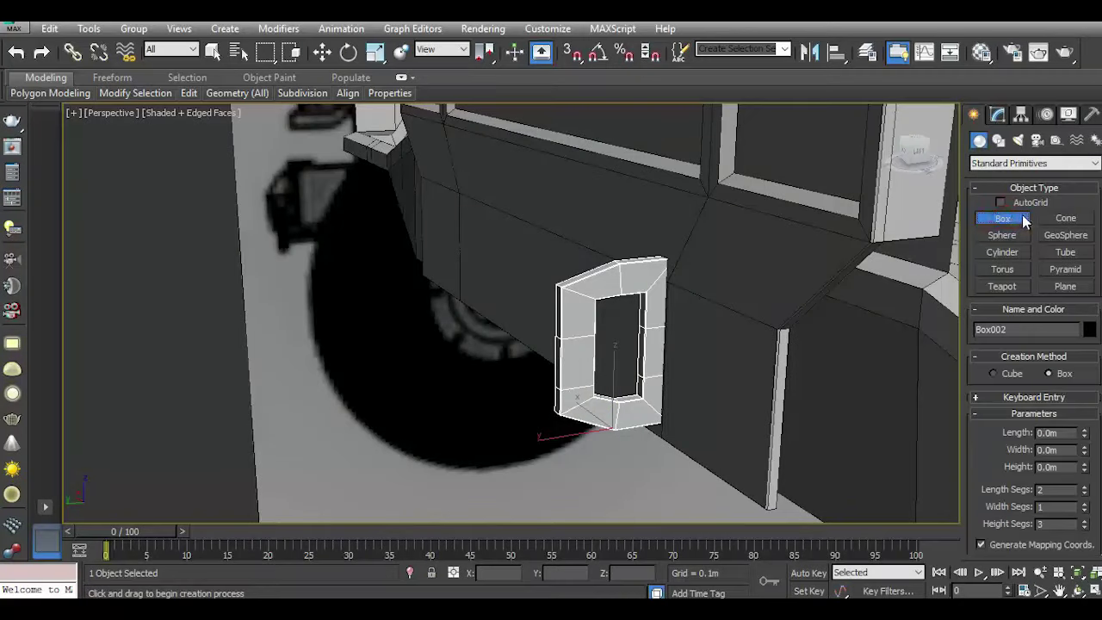
Draw a small new box, Box003, in the Top view.
key("t")
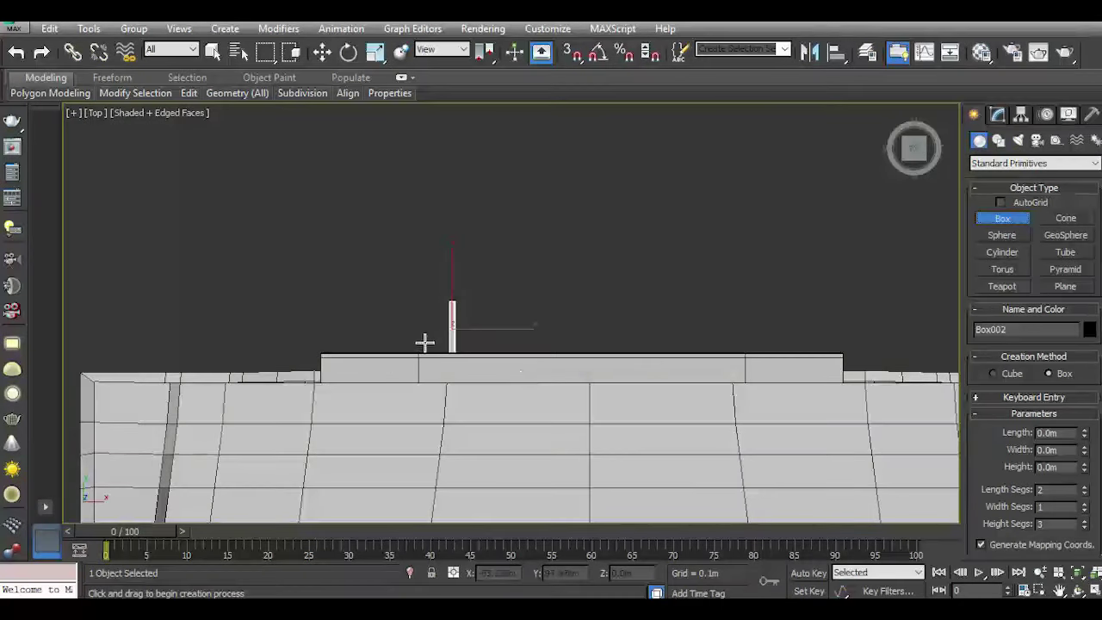
scroll(425, 343, "up", 3)
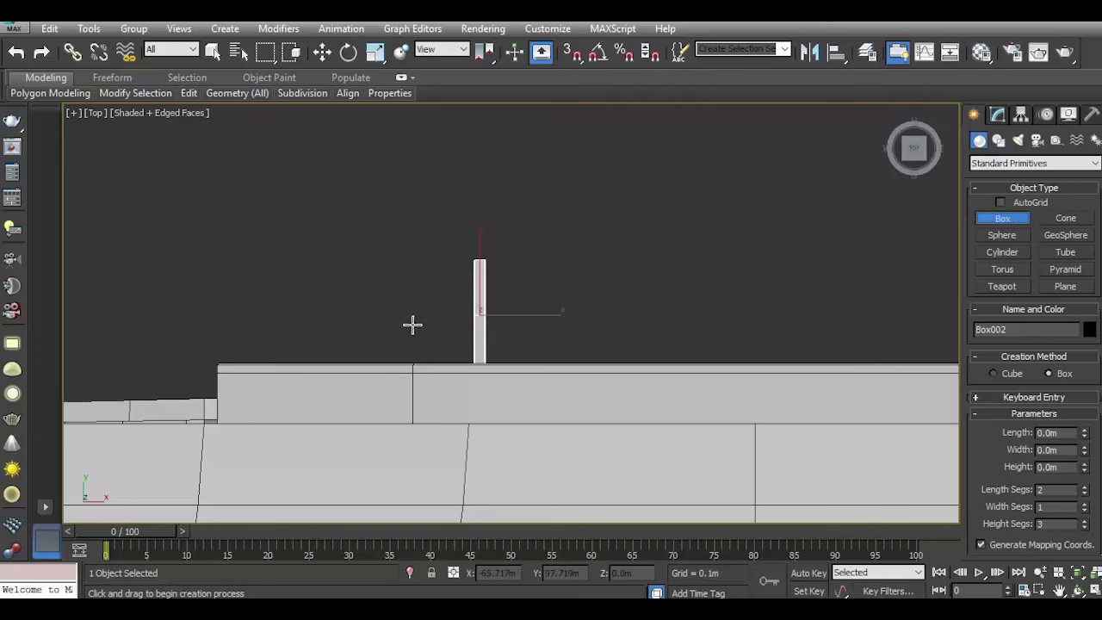
left_click_drag(407, 322, 473, 348)
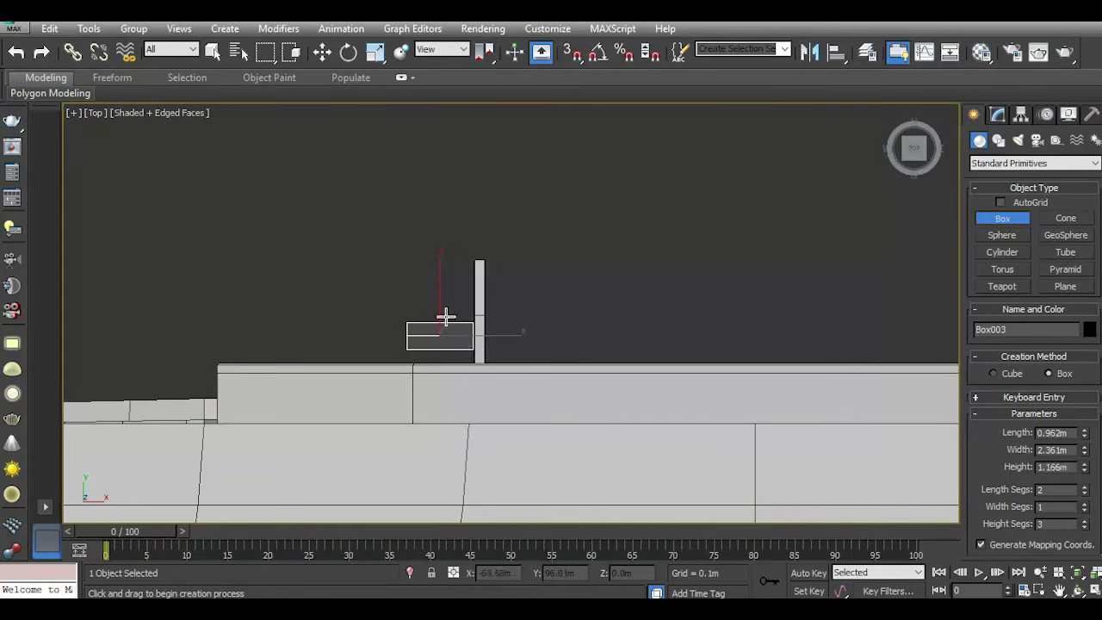
key("p")
scroll(595, 374, "up", 3)
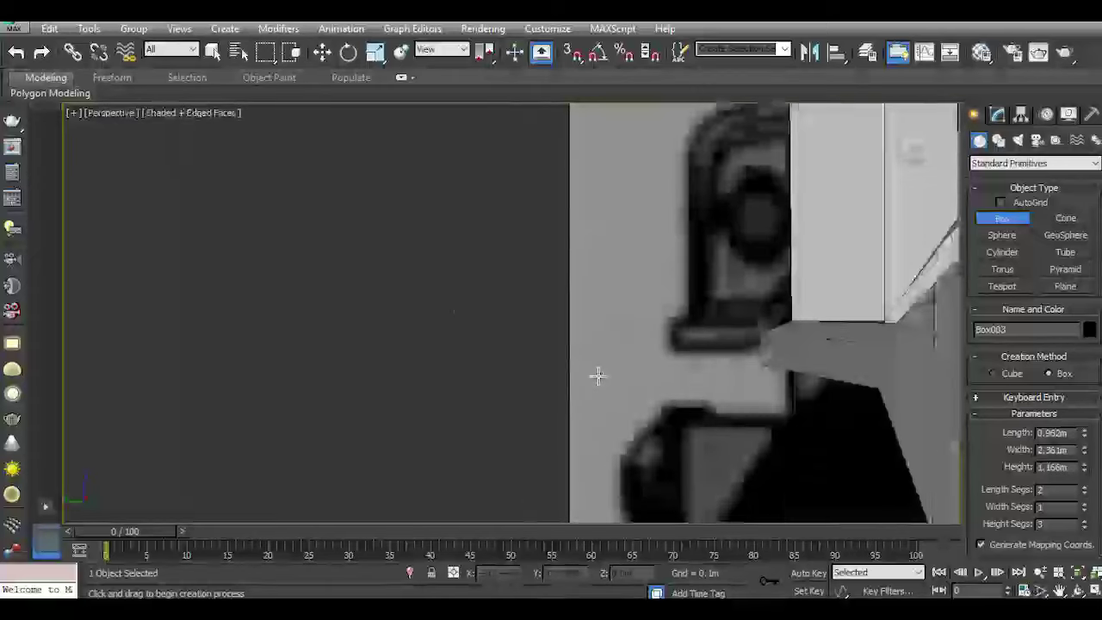
Move Box003 down to sit beside the frame's lower corner.
key("w")
scroll(558, 275, "down", 2)
scroll(558, 276, "down", 2)
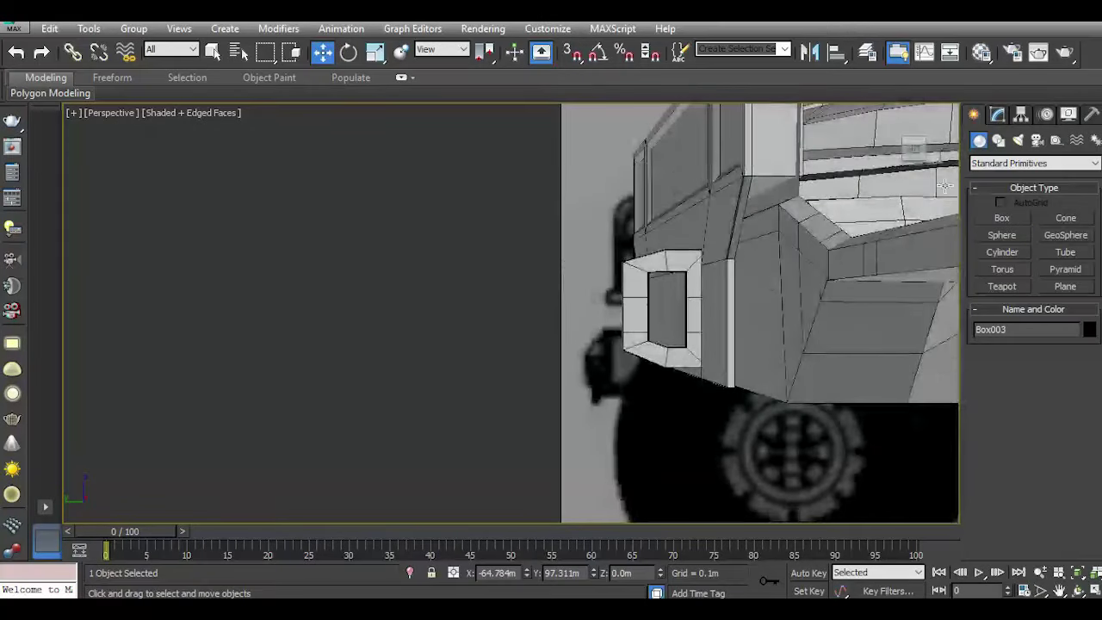
middle_click_drag(904, 154, 705, 254, "alt")
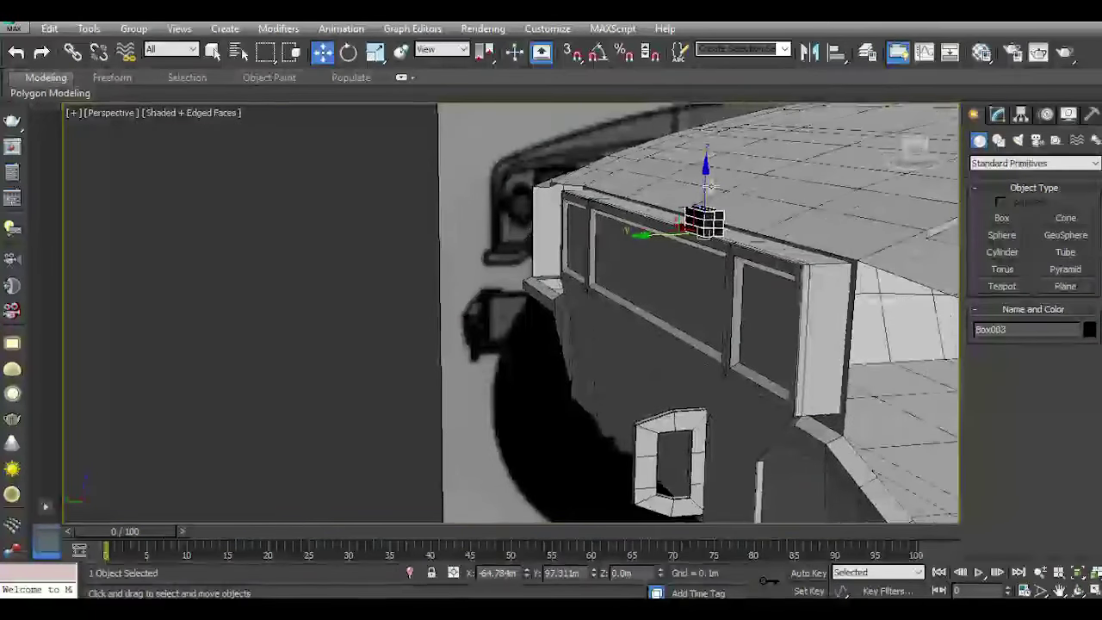
left_click_drag(705, 255, 711, 409)
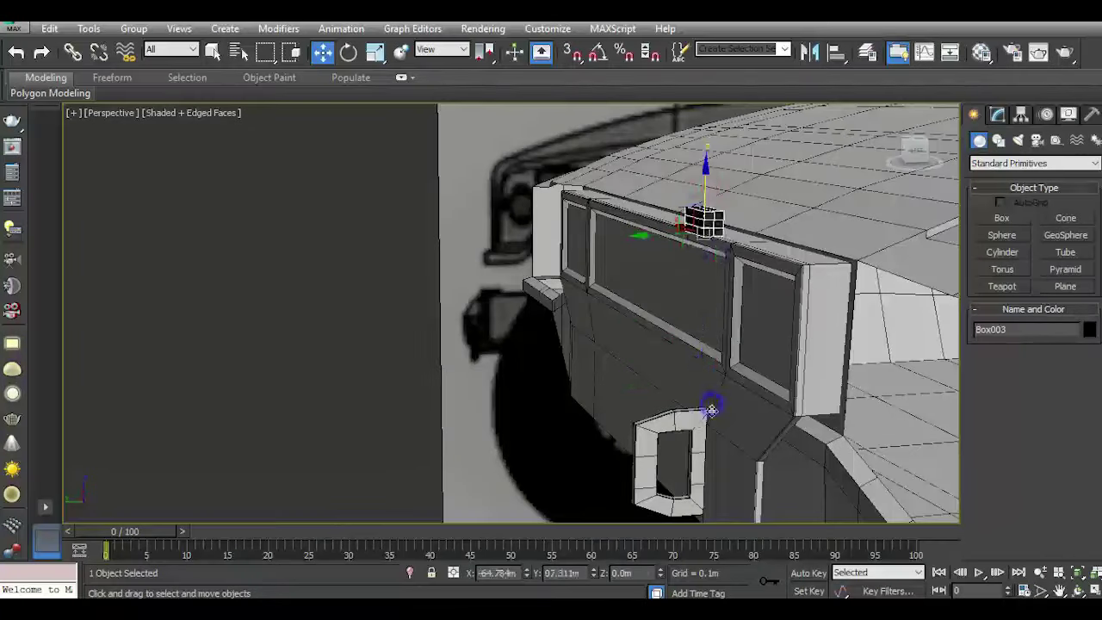
left_click(20, 55)
middle_click_drag(482, 253, 679, 241, "alt")
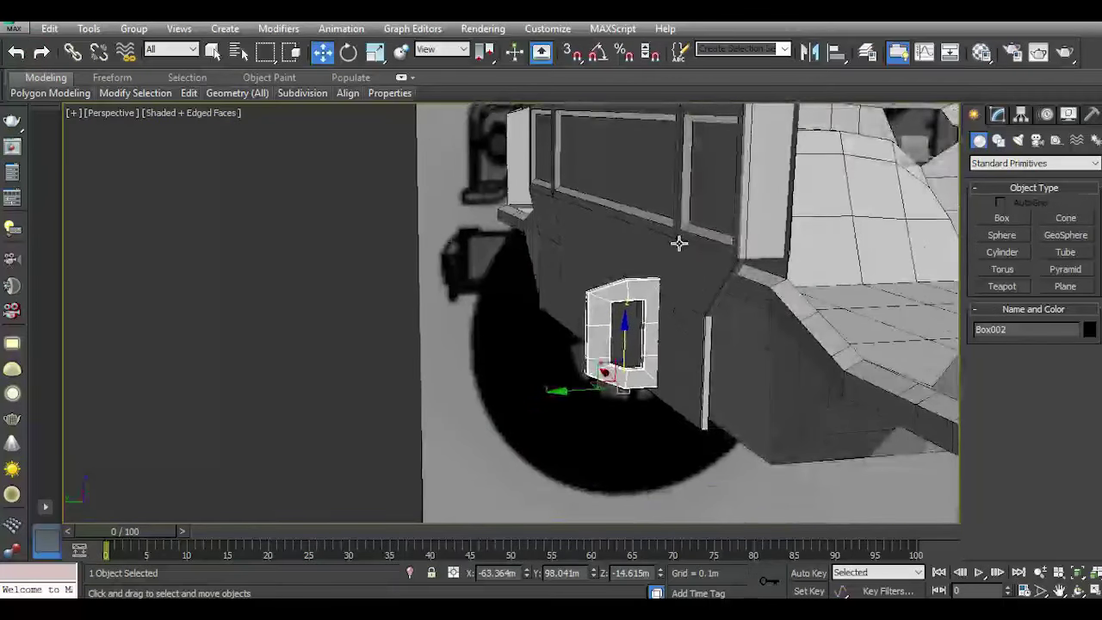
left_click(42, 52)
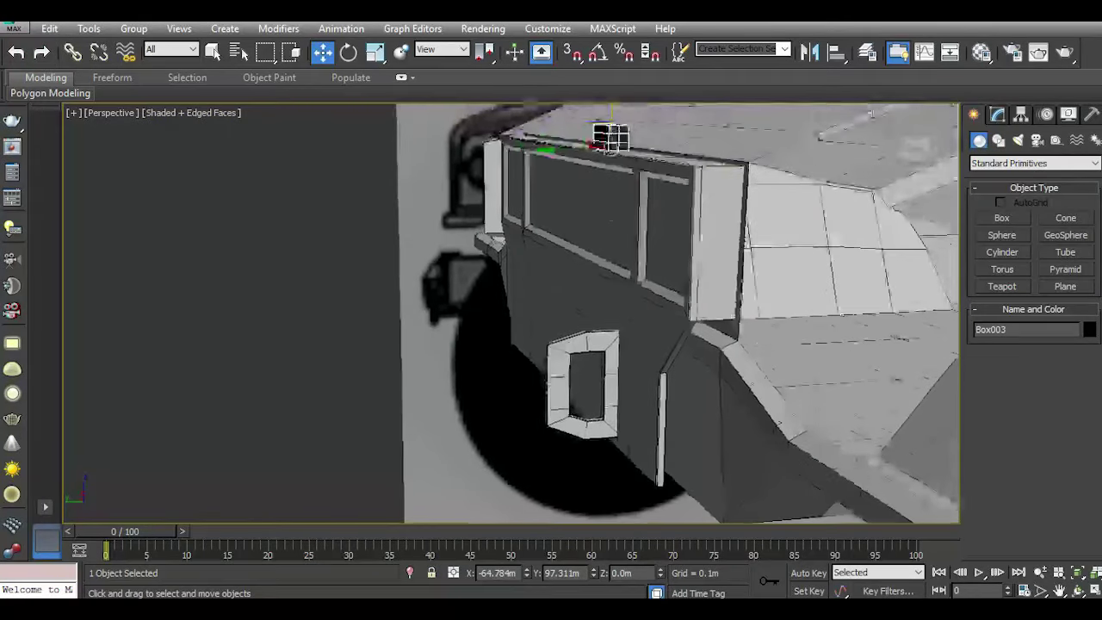
middle_click_drag(664, 285, 610, 124, "alt")
mouse_move(608, 157)
left_mouse_down()
mouse_move(598, 443)
mouse_move(622, 449)
left_mouse_up()
scroll(594, 443, "up", 3)
scroll(622, 449, "up", 5)
scroll(608, 444, "down", 5)
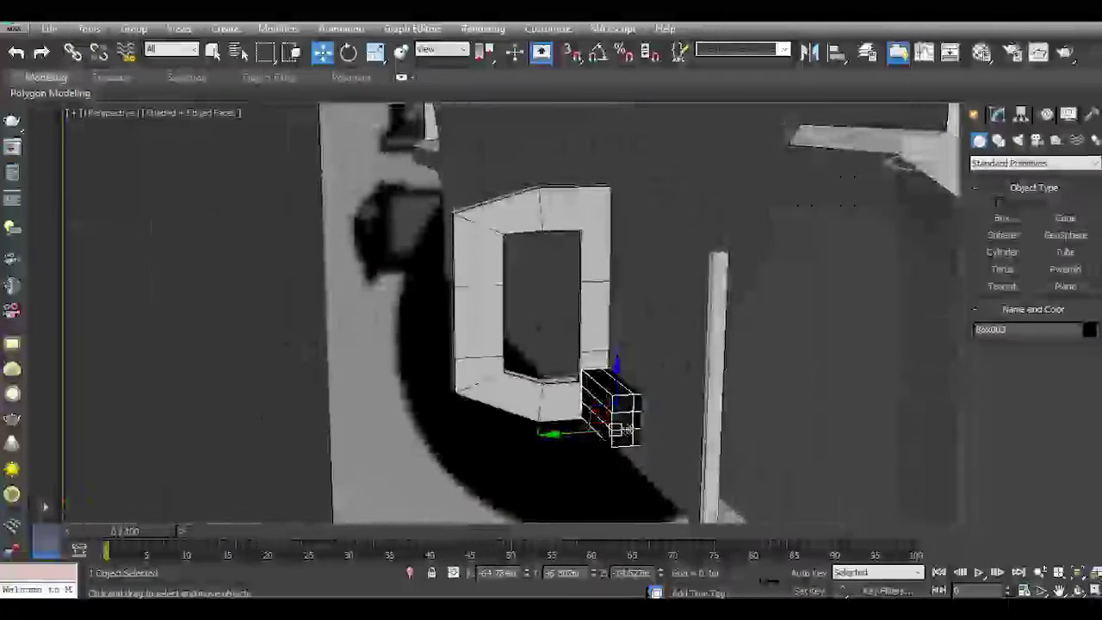
Open and close the Material Editor, then show Box003's parameters with 1×1×1 segments.
left_click(992, 53)
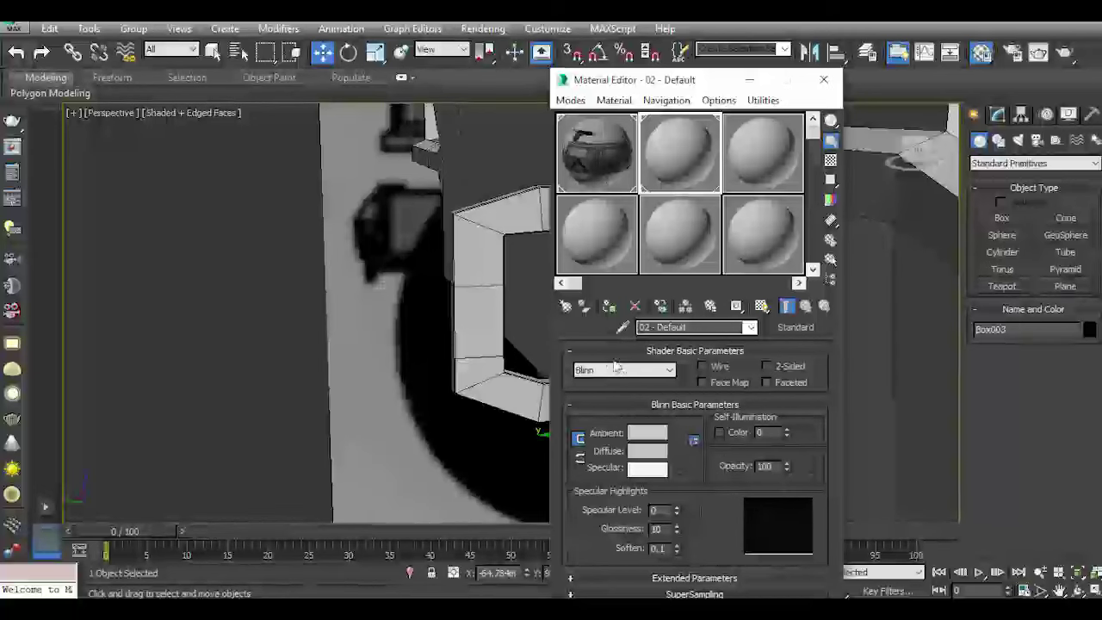
left_click(823, 79)
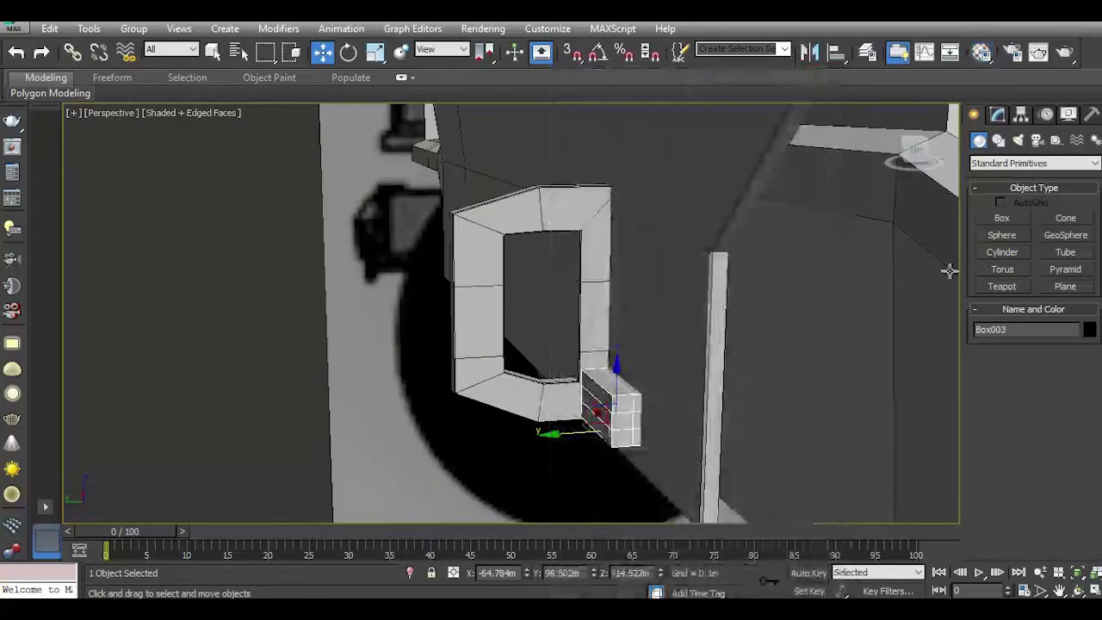
left_click(997, 114)
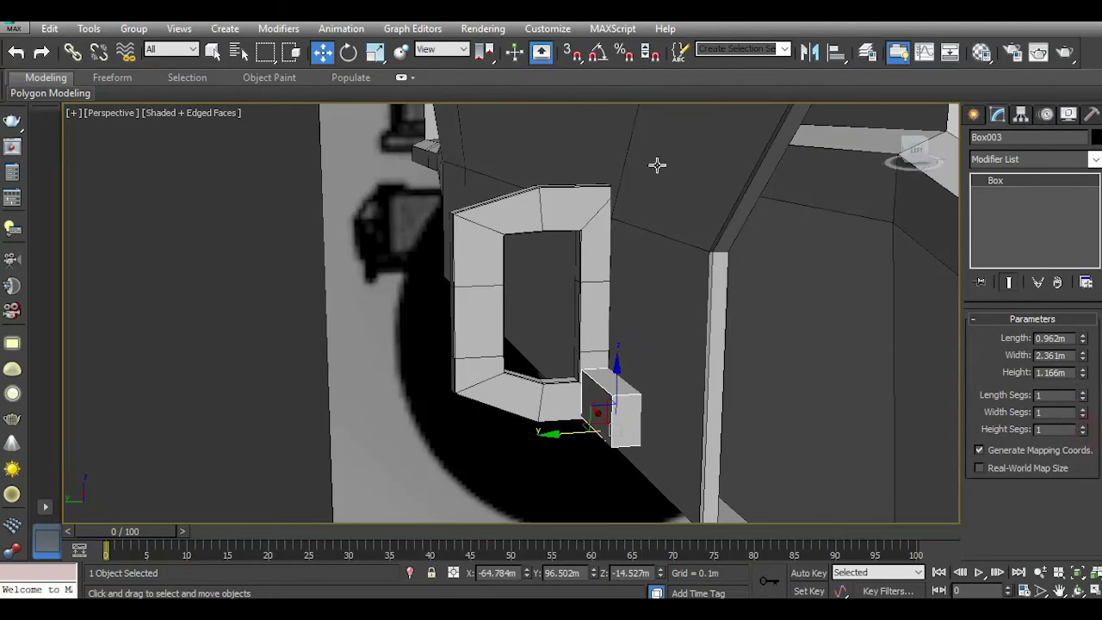
Nudge Box003 against the frame's lower corner and wall, then convert it to Editable Poly.
middle_click_drag(590, 403, 620, 446, "alt")
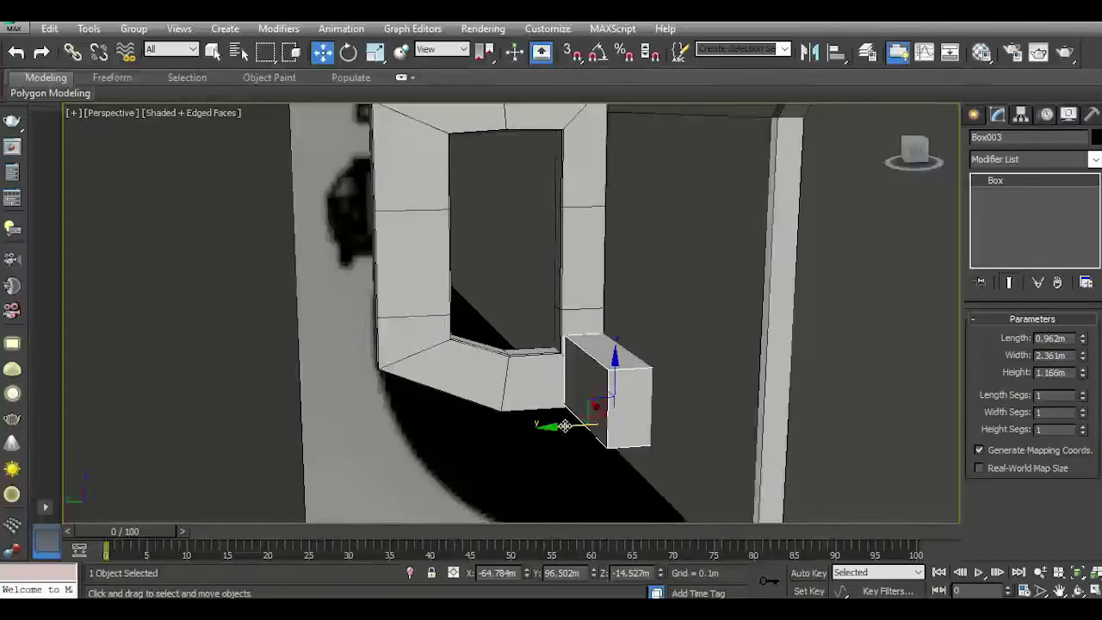
mouse_move(564, 426)
left_mouse_down()
mouse_move(556, 430)
mouse_move(582, 407)
left_mouse_up()
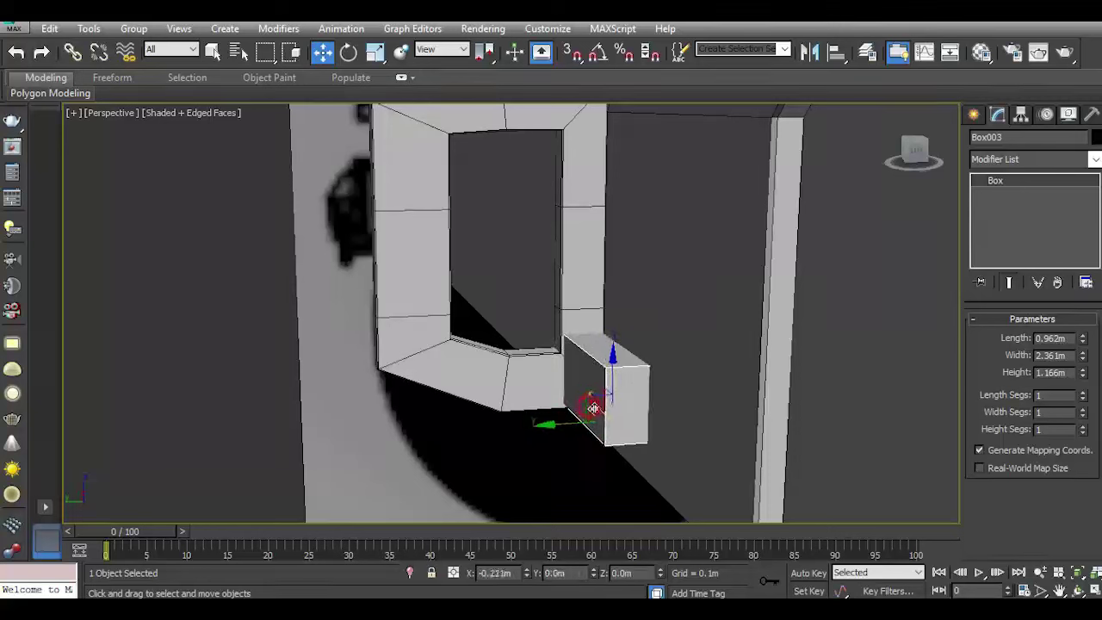
left_click_drag(582, 405, 596, 407)
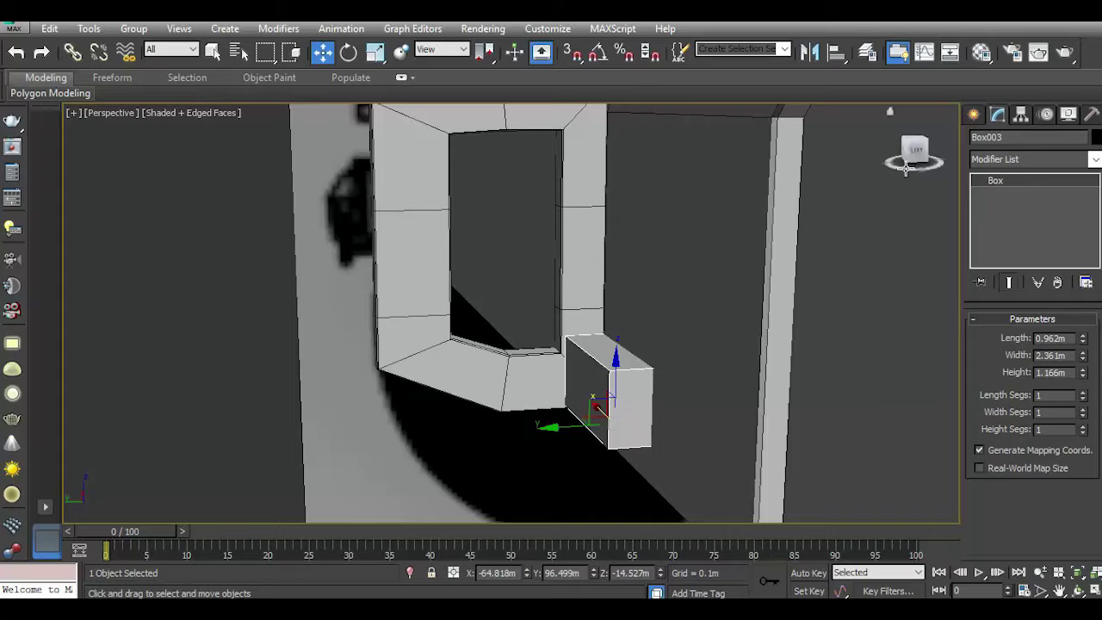
left_click_drag(906, 153, 734, 320)
scroll(556, 393, "up", 3)
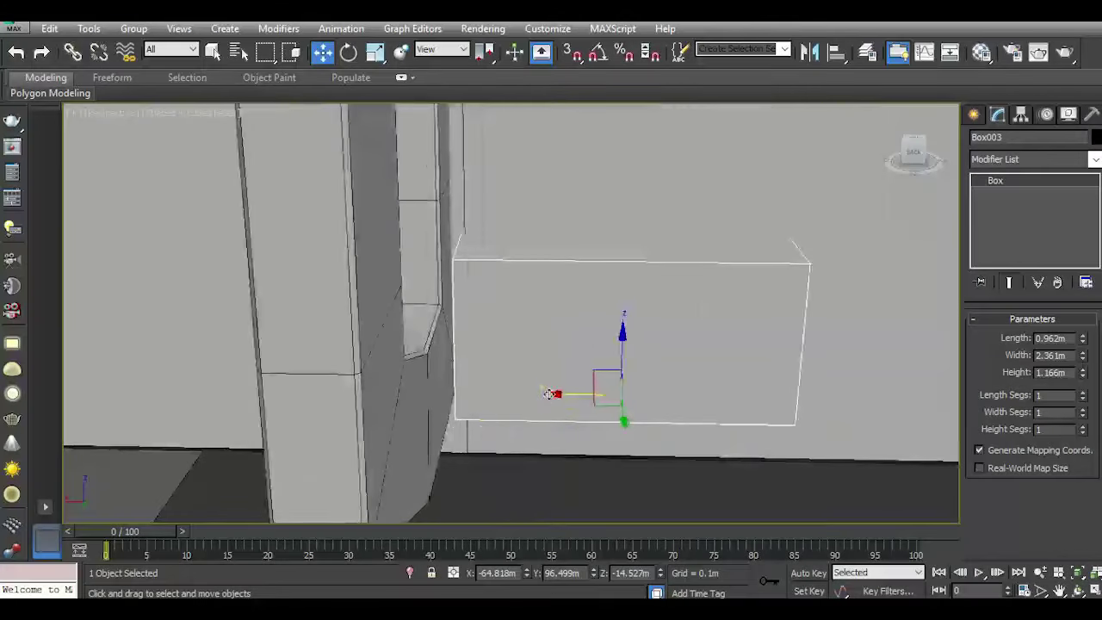
left_click_drag(556, 392, 543, 390)
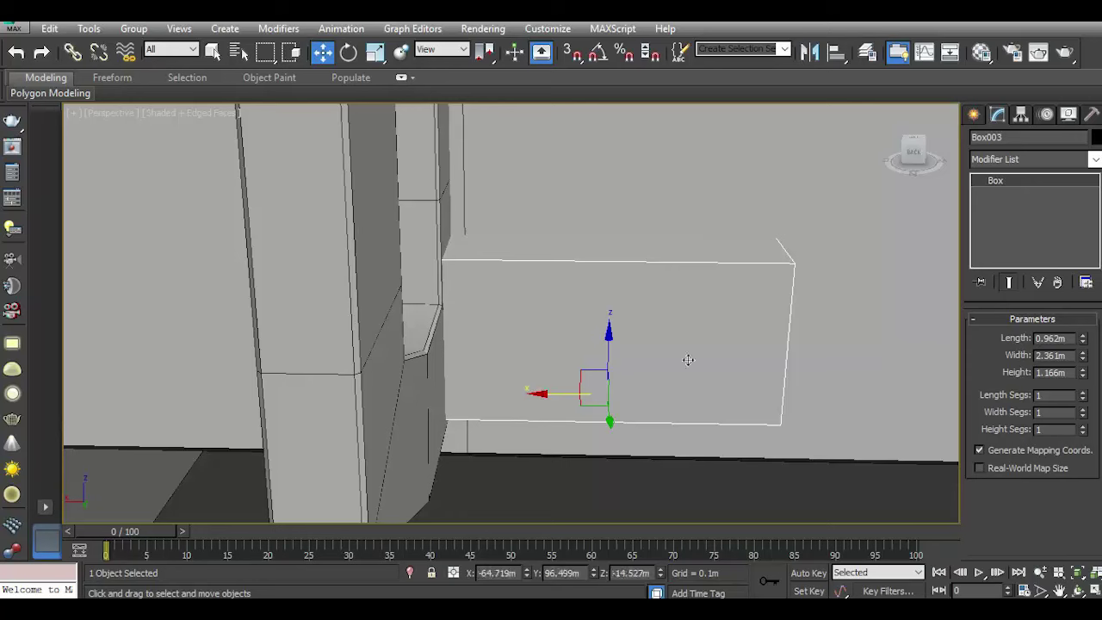
right_click(973, 257)
left_click(1039, 355)
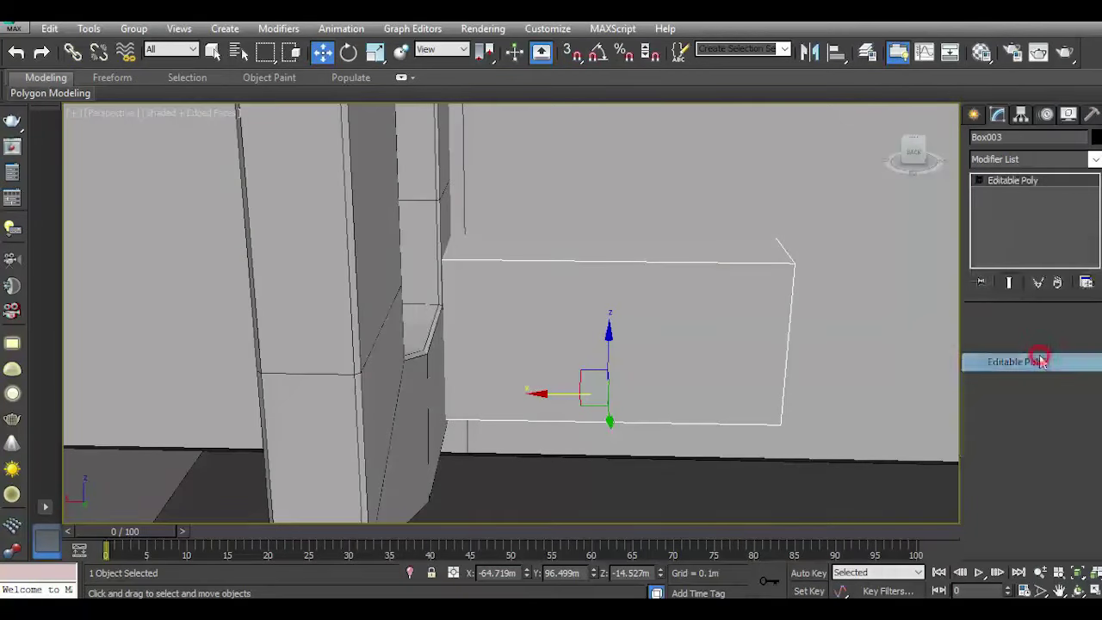
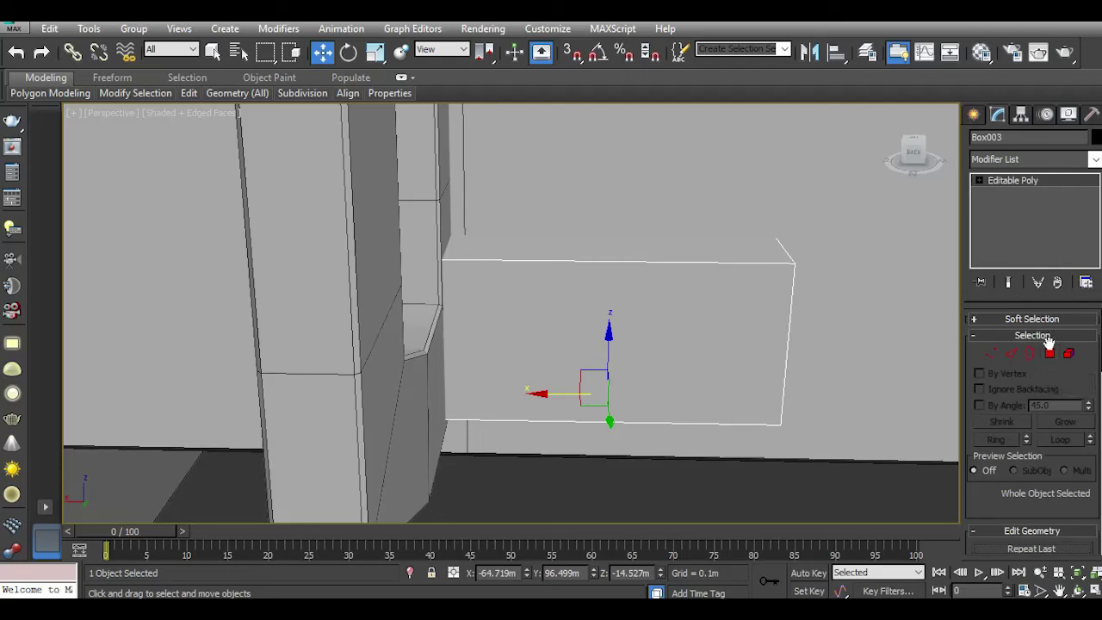
Connect Box003's long edges with two pinched vertical edge loops near its ends.
left_click(1015, 354)
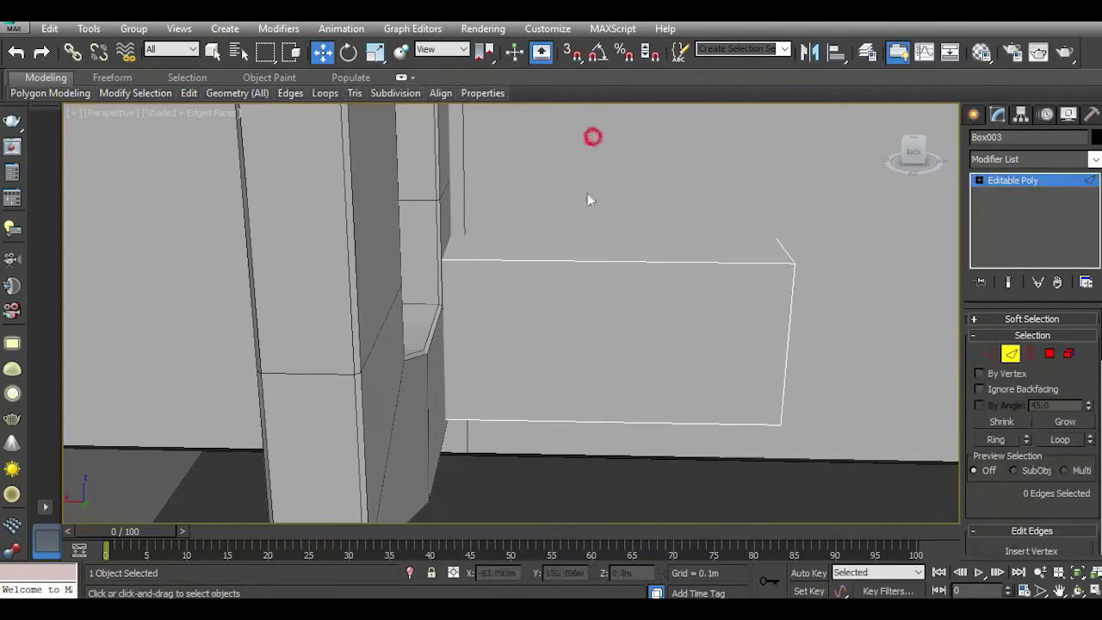
left_click_drag(640, 550, 646, 538)
left_click_drag(1033, 536, 1032, 392)
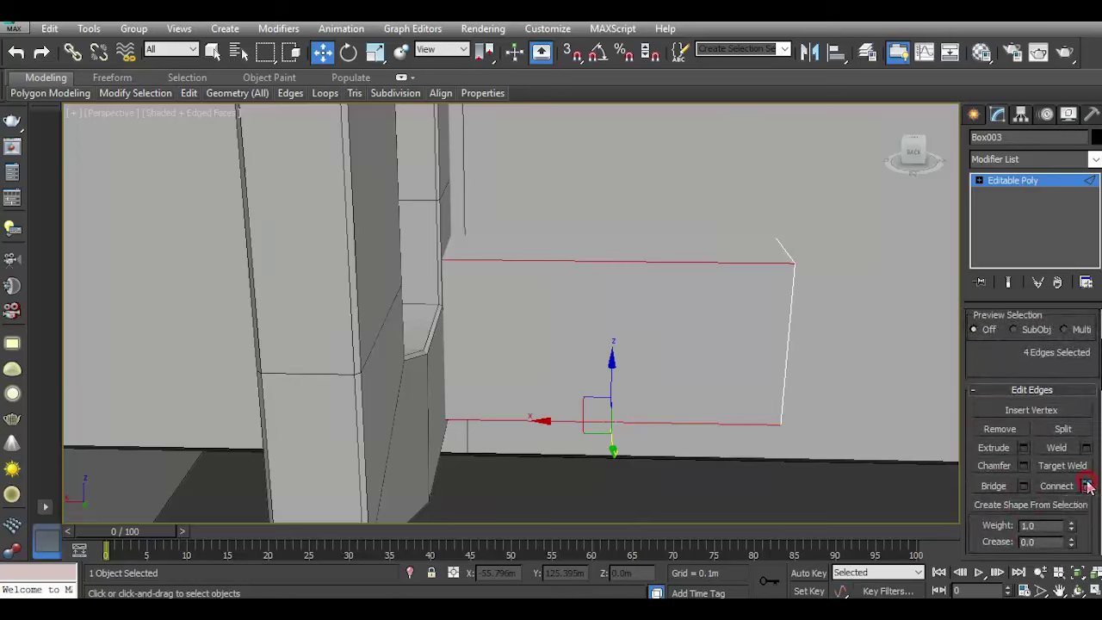
left_click(1087, 486)
mouse_move(522, 323)
left_mouse_down()
mouse_move(505, 202)
mouse_move(516, 177)
mouse_move(519, 277)
mouse_move(514, 187)
mouse_move(519, 252)
left_mouse_up()
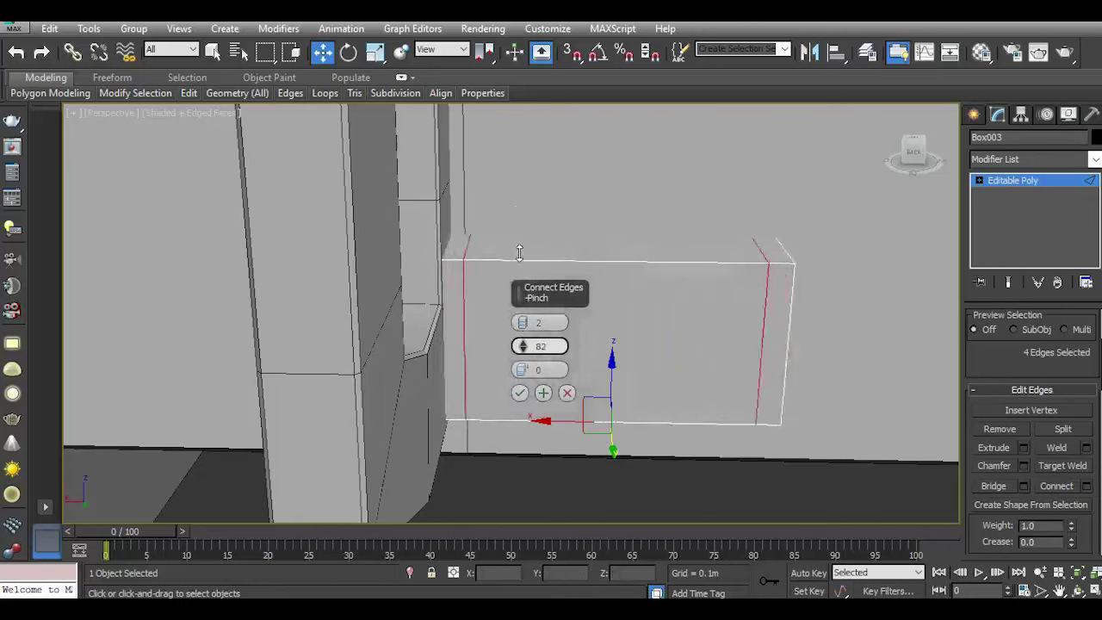
left_click(520, 392)
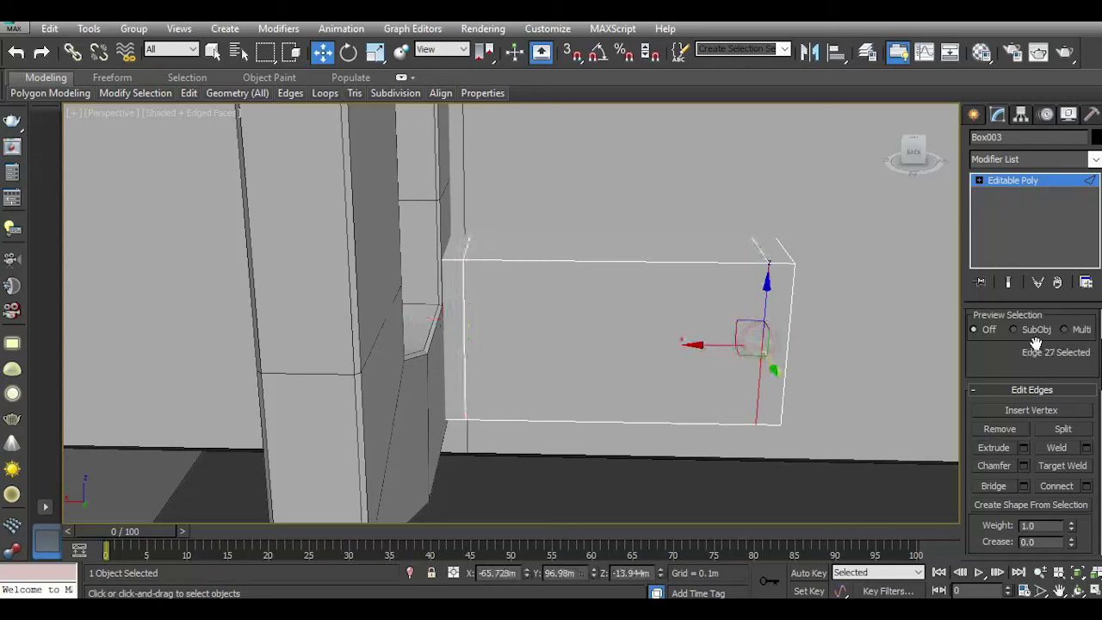
Ring the parallel edges and connect two horizontal edge loops close to the border.
scroll(1011, 353, "up", 2)
left_click(999, 341)
left_click(1086, 527)
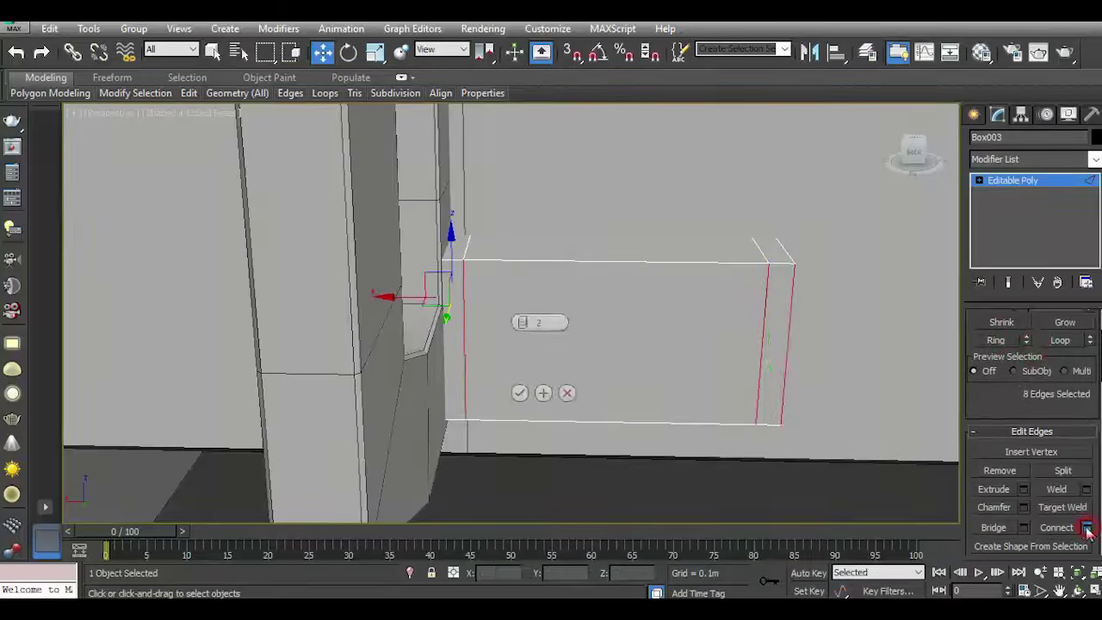
left_click_drag(525, 345, 534, 392)
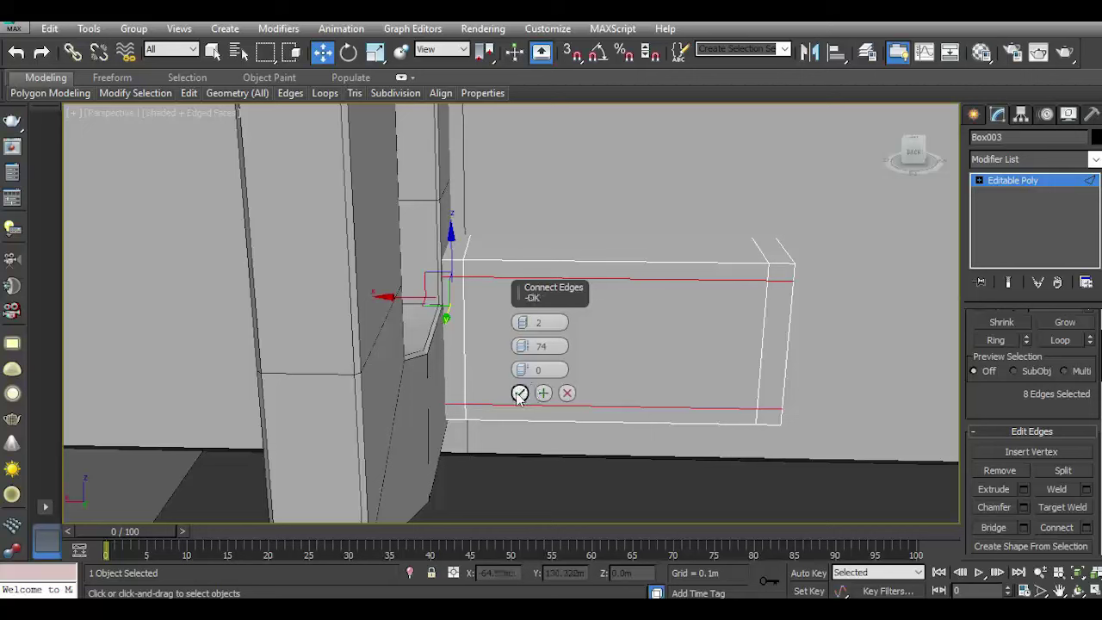
left_click(519, 393)
left_click(979, 179)
Select Box003's top, left and bottom border polygons, including both left corner pieces.
left_click(1012, 232)
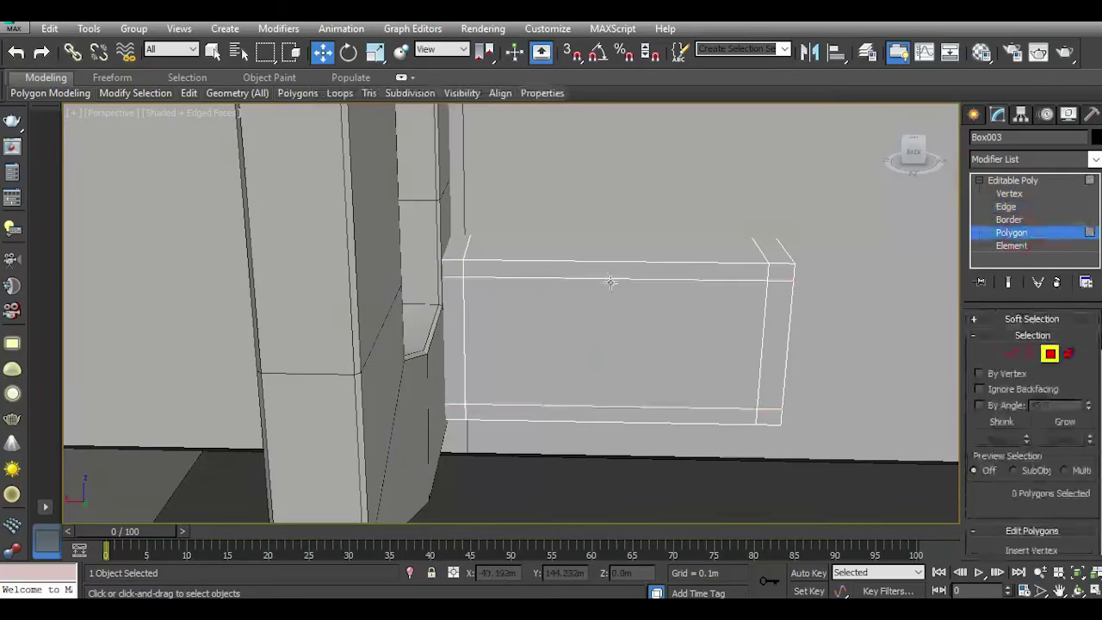
left_click(487, 277)
left_click(454, 274, "ctrl")
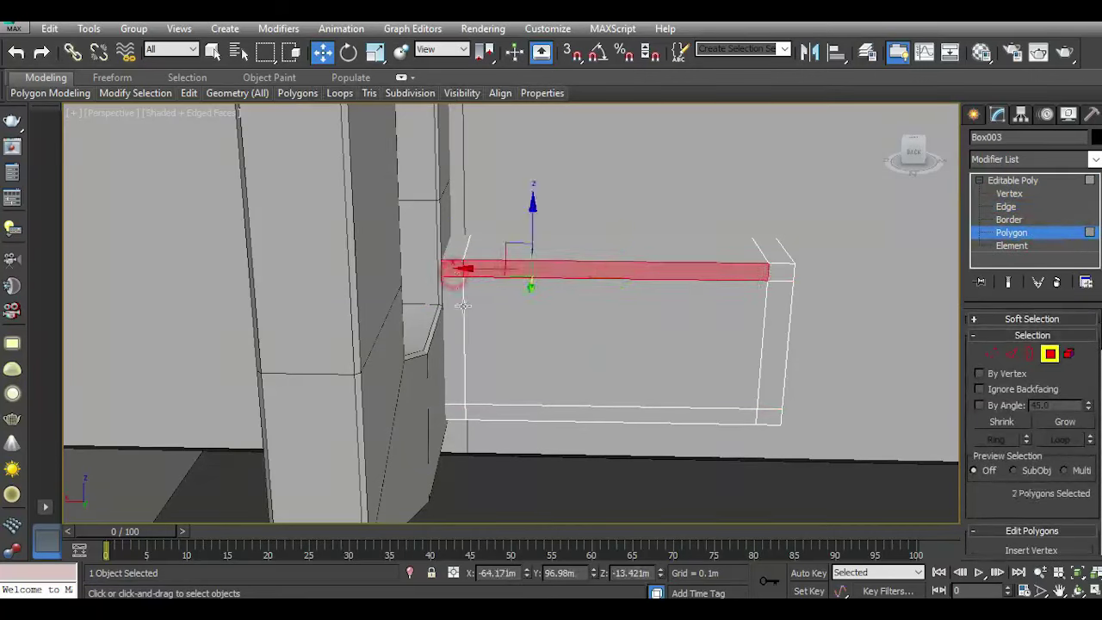
left_click(460, 315, "ctrl")
left_click(456, 415, "ctrl")
left_click(620, 414, "ctrl")
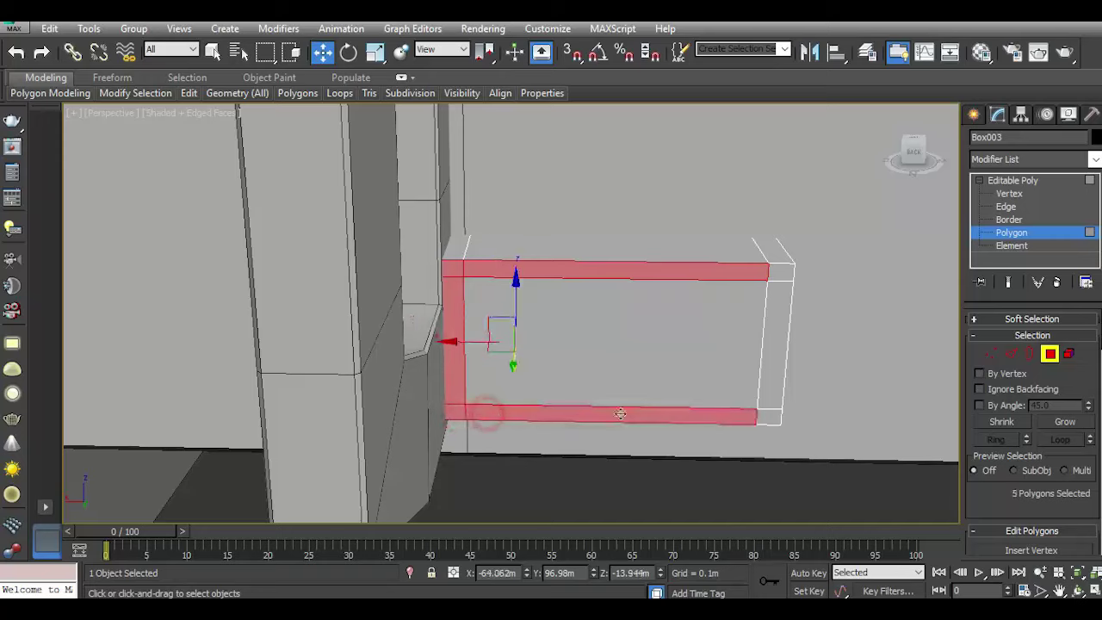
Extrude the selected border polygons outward about 0.44 m into a raised frame.
scroll(1053, 472, "down", 5)
left_click(1024, 434)
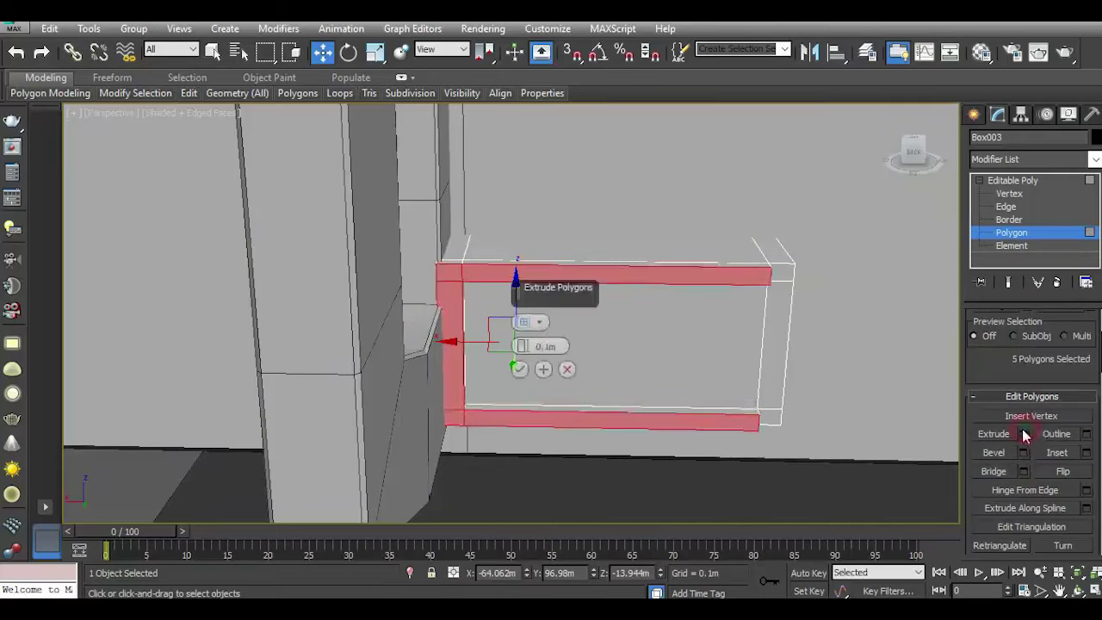
left_click_drag(915, 155, 922, 204)
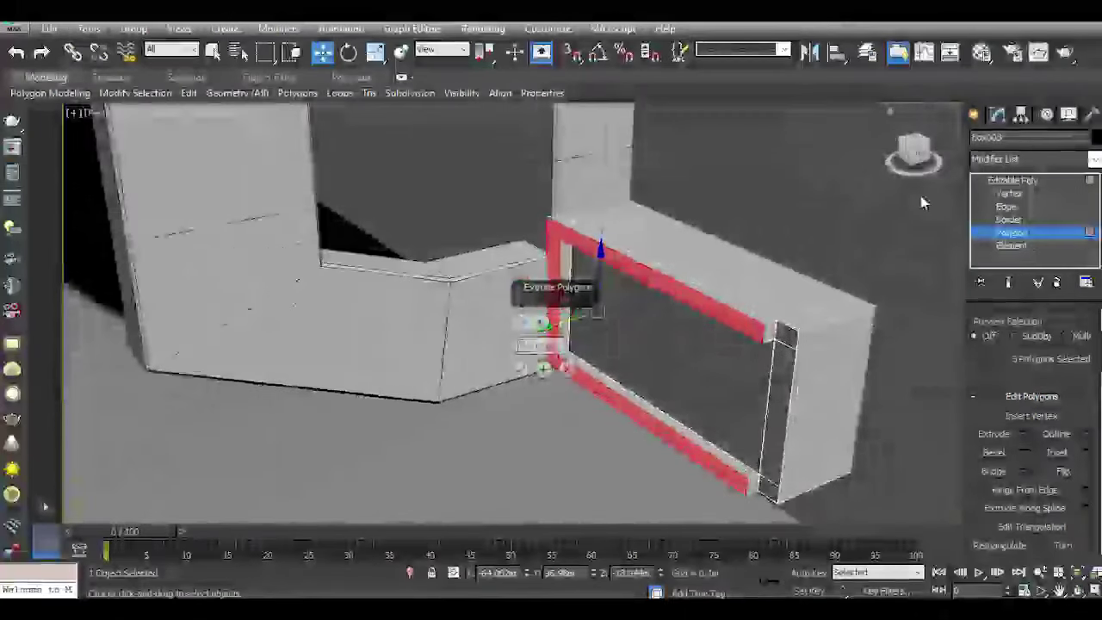
left_click_drag(522, 347, 473, 212)
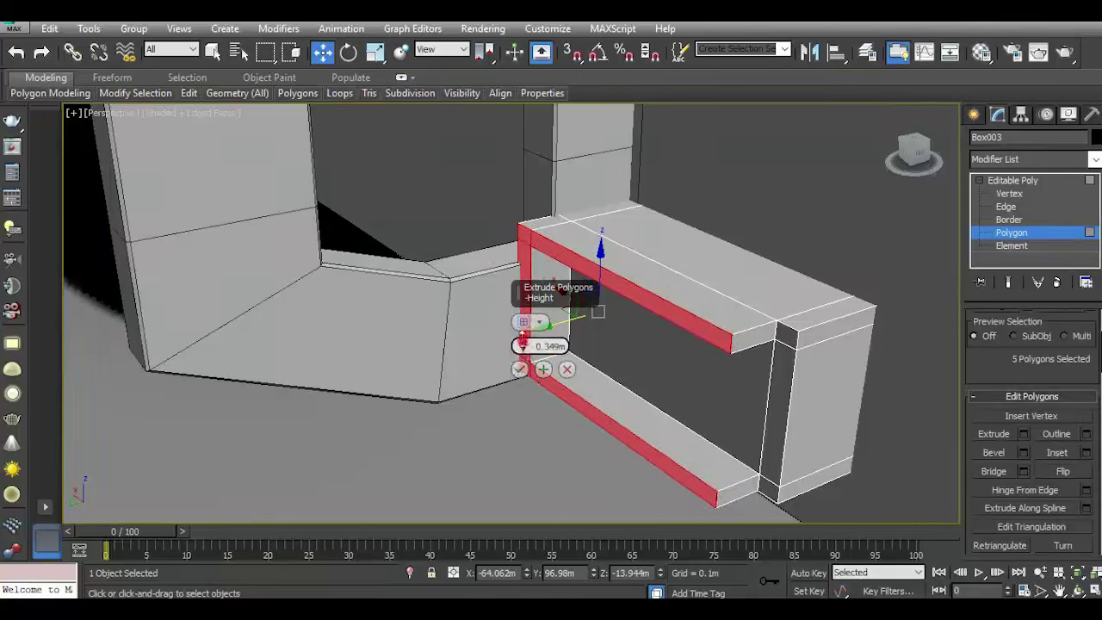
left_click_drag(516, 369, 536, 403)
left_click(521, 369)
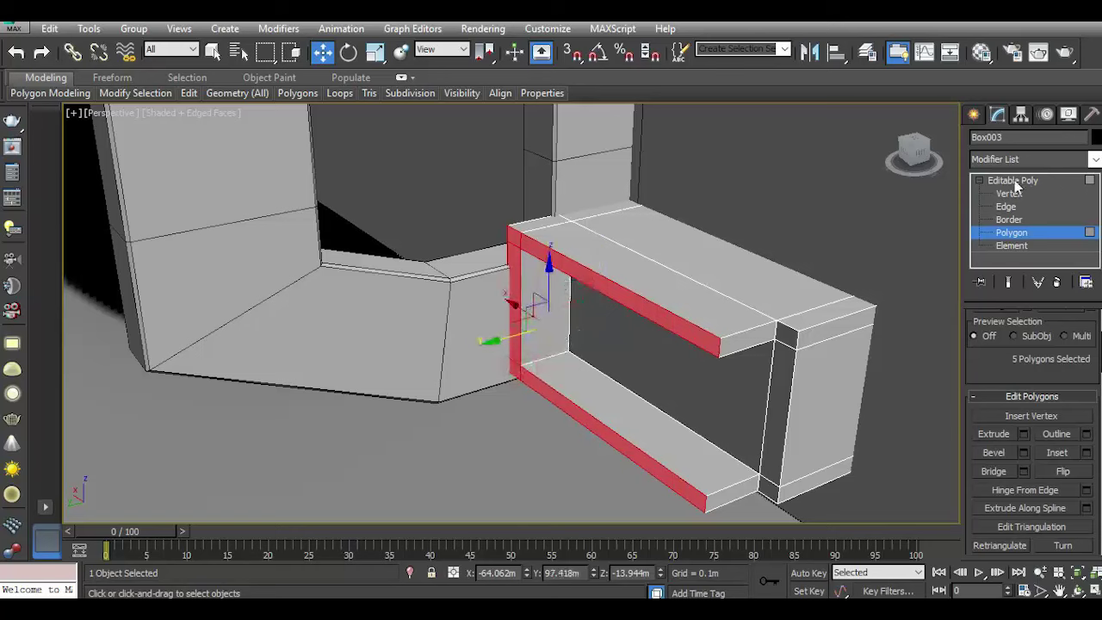
left_click(1009, 207)
Collapse two edges at Box003's frame joint into a tapered end.
left_click(725, 343)
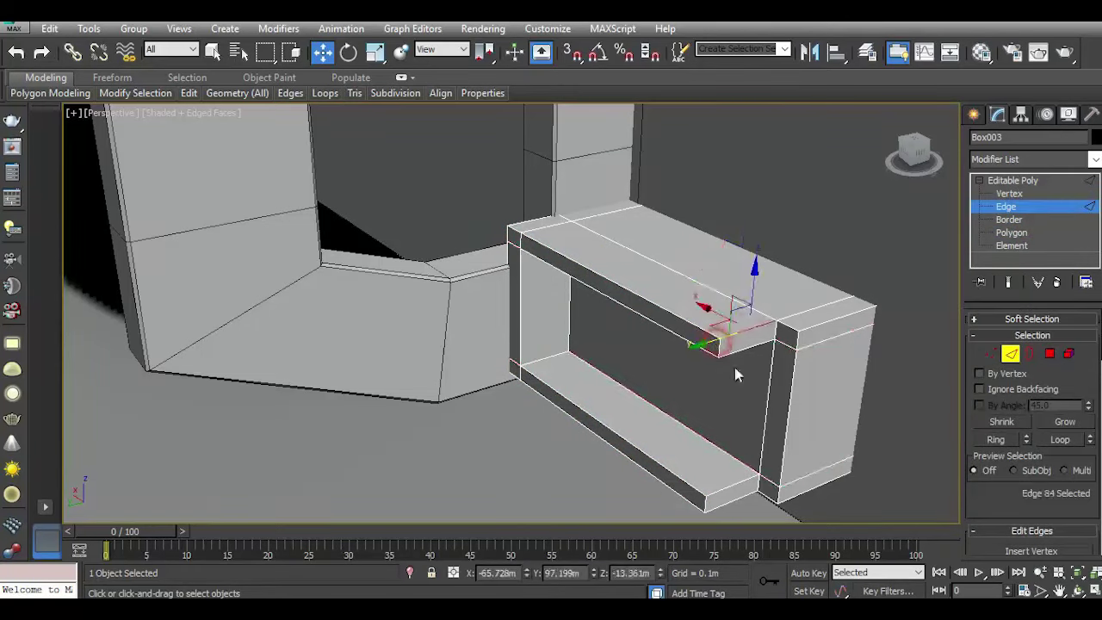
left_click(750, 368)
middle_click_drag(750, 369, 762, 297)
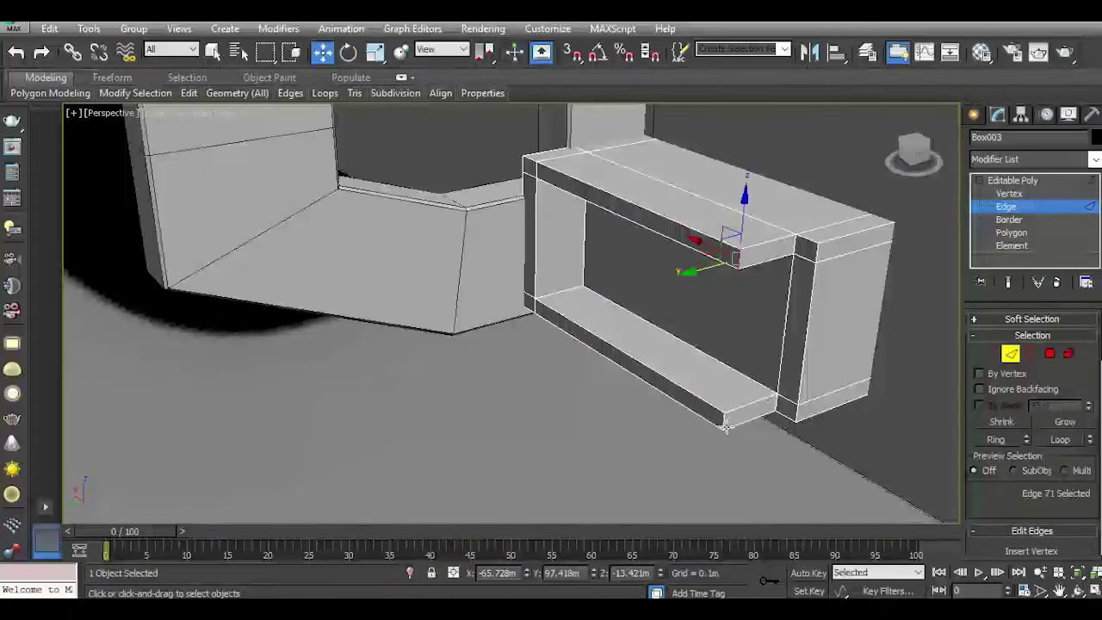
left_click(773, 428, "ctrl")
key("ctrl+alt+c")
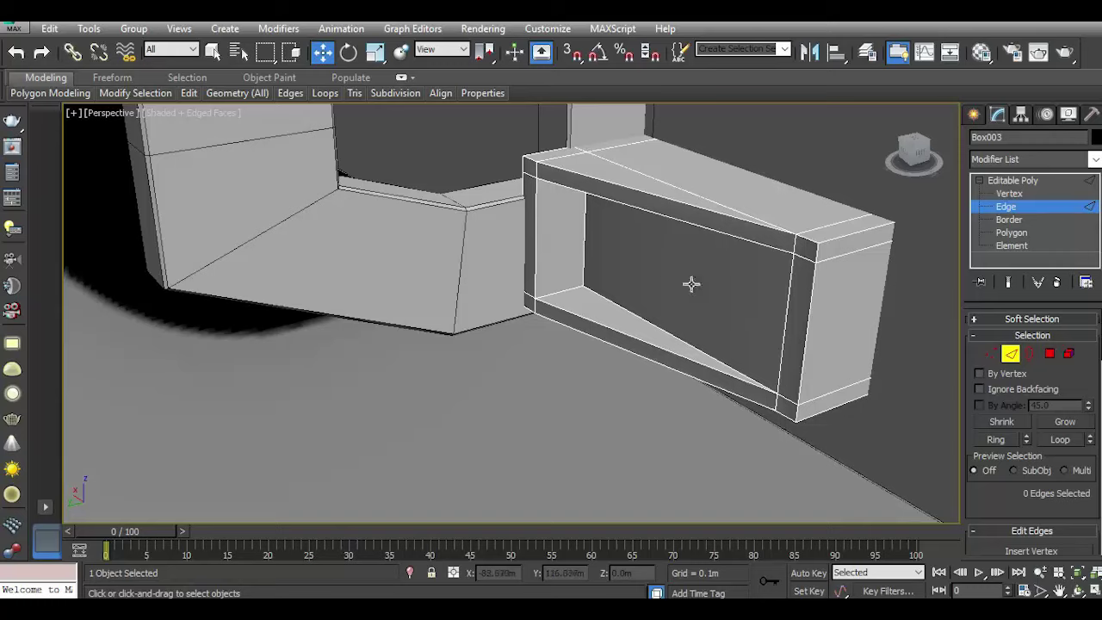
In the Left view, select Box002 and enter its vertex level with nothing selected.
left_click(912, 155)
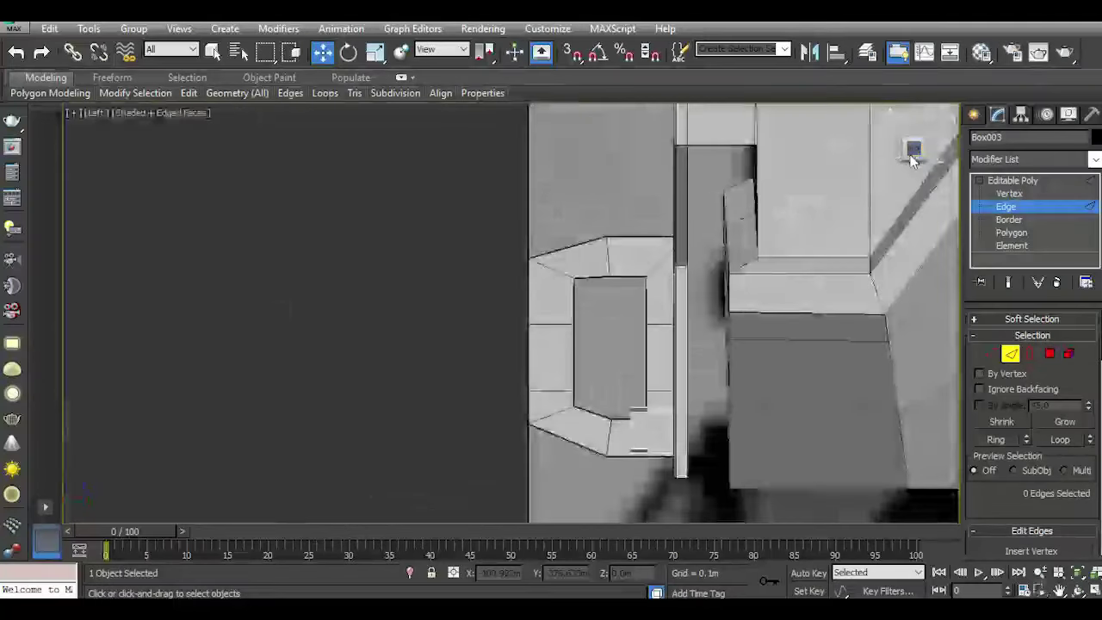
left_click(1013, 180)
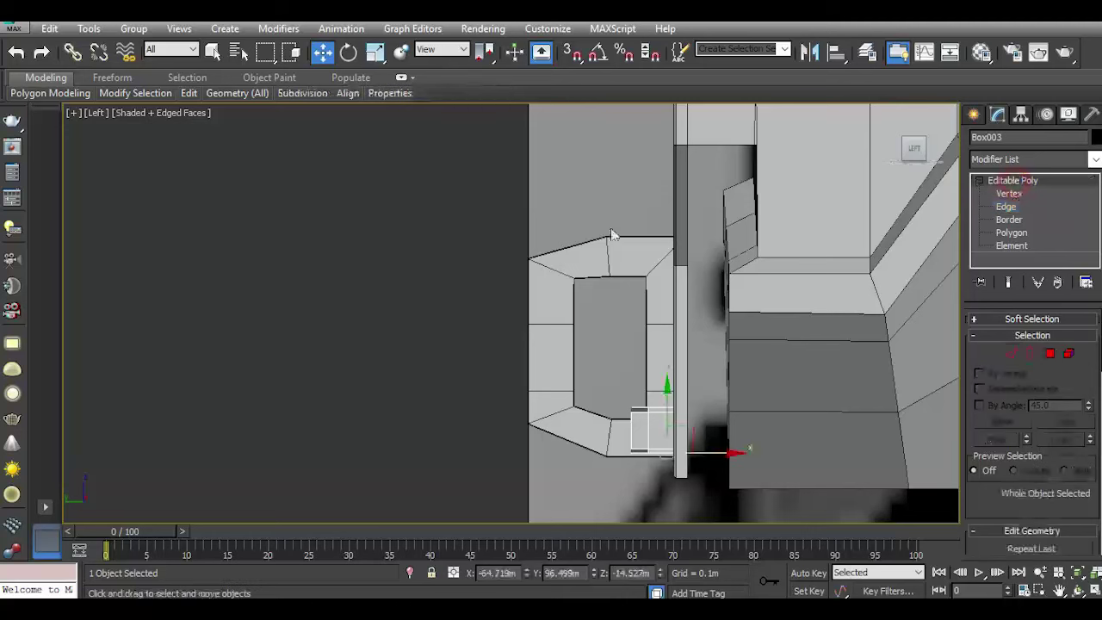
left_click(652, 309)
left_click(993, 363)
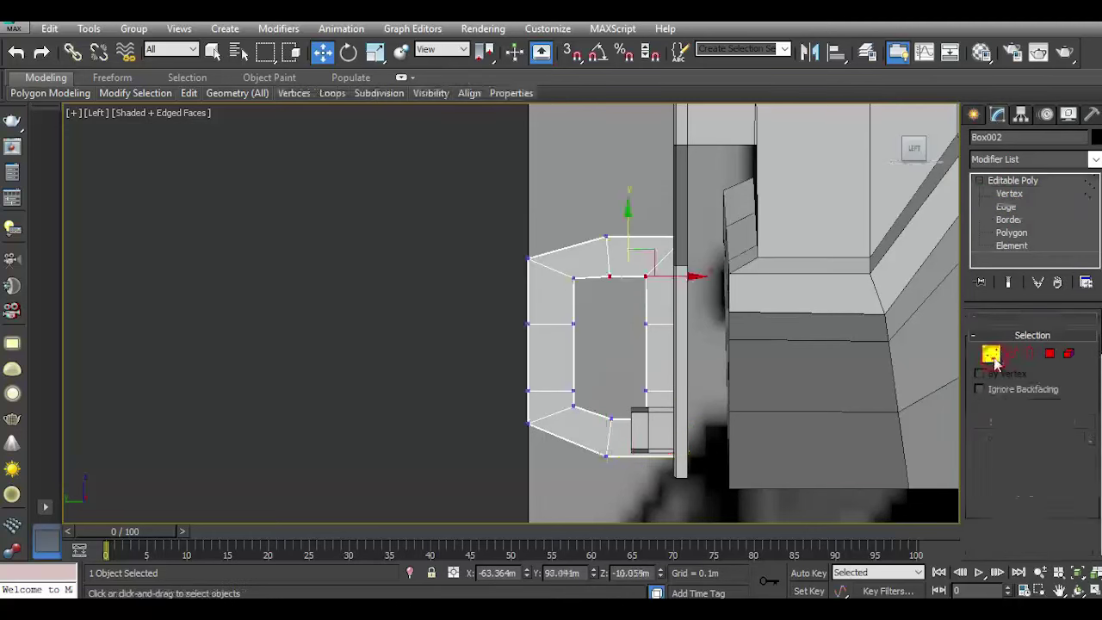
scroll(651, 445, "up", 3)
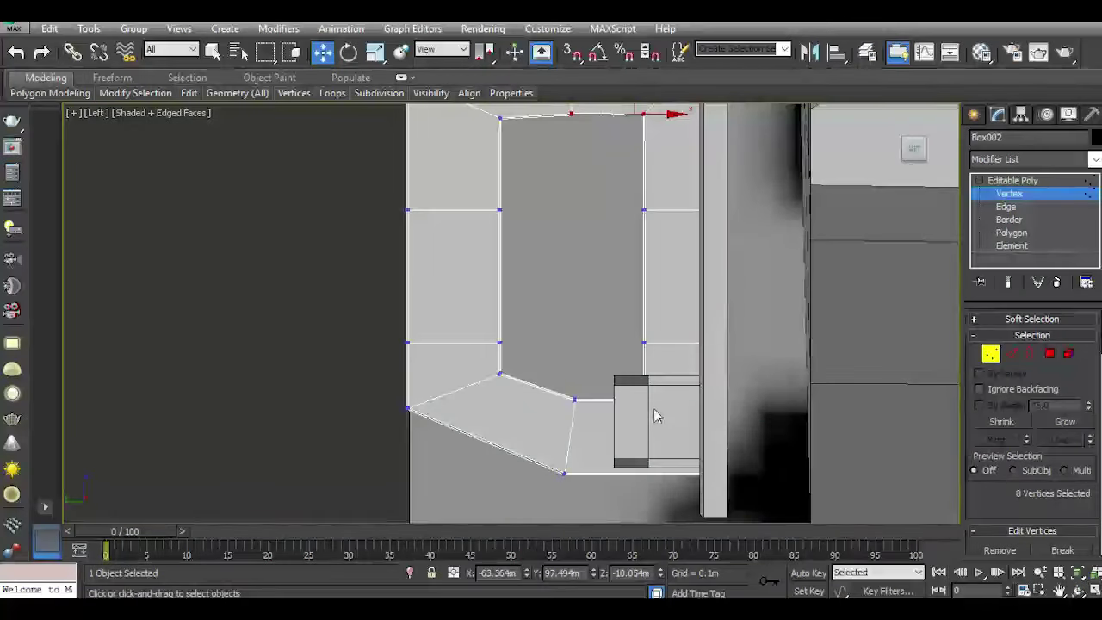
middle_click_drag(647, 295, 642, 356)
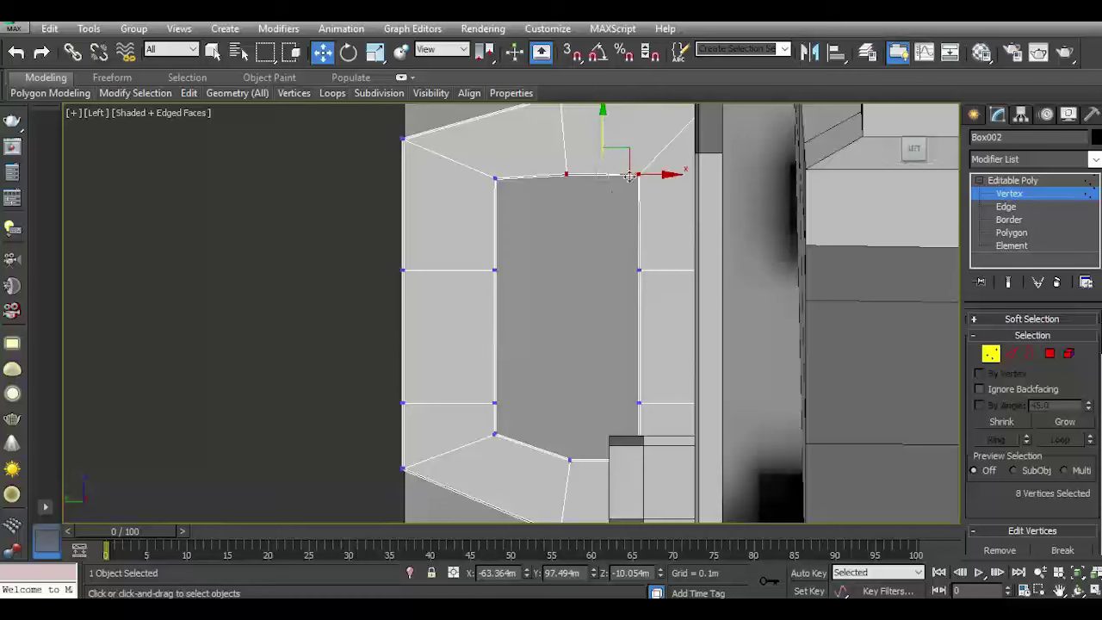
left_click(590, 210)
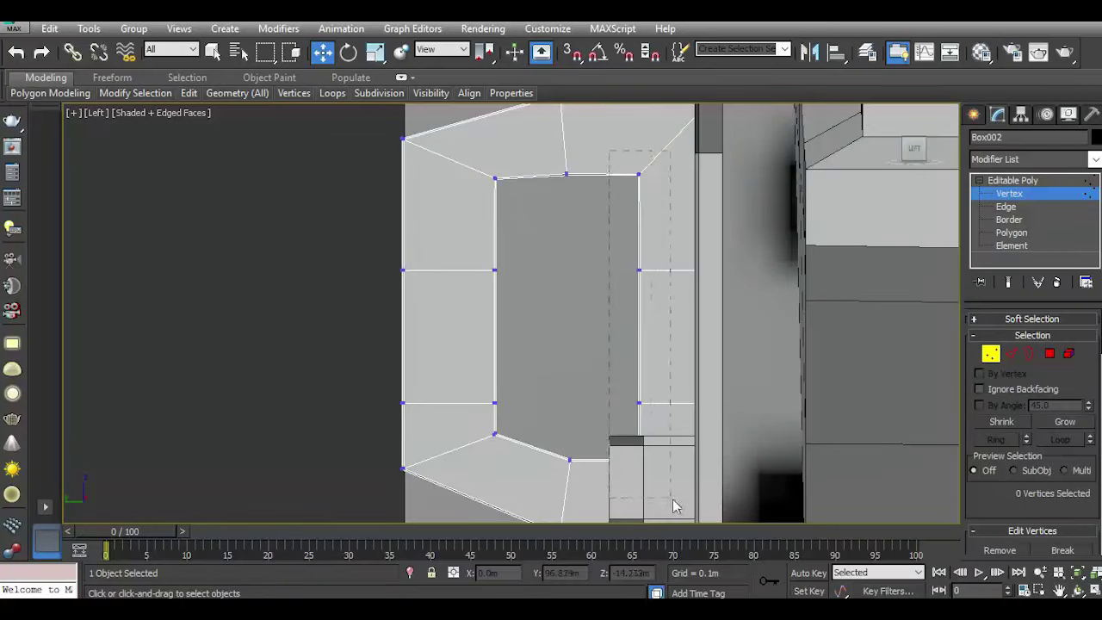
Shift Box002's right and left opening vertex columns and bottom vertex to the left.
left_click_drag(674, 506, 673, 504)
left_click_drag(681, 328, 652, 329)
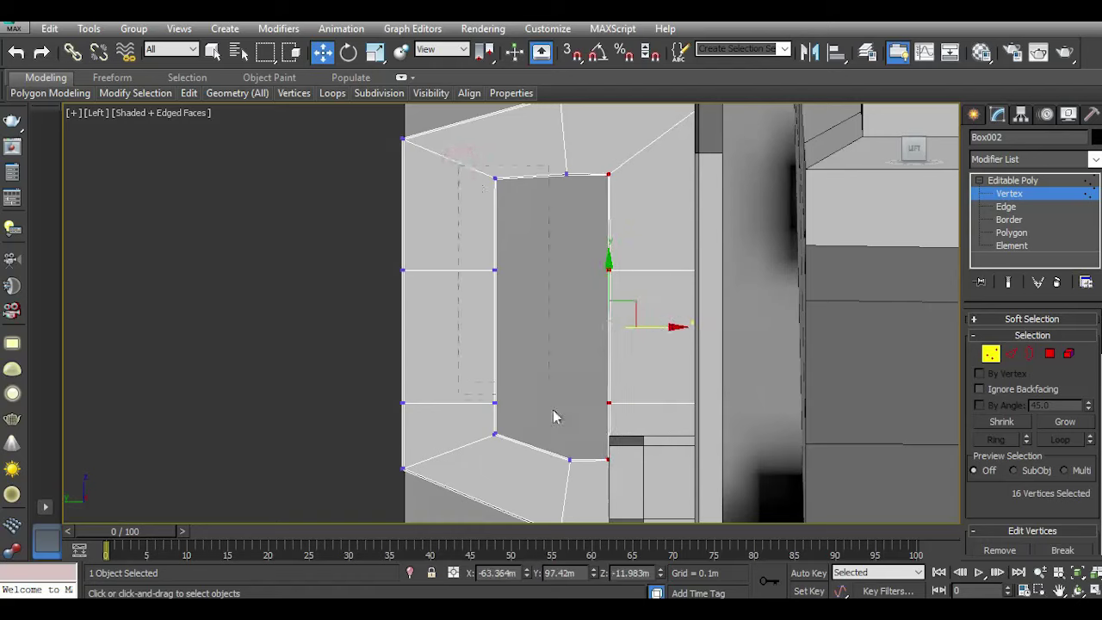
left_click_drag(468, 165, 549, 460)
left_click_drag(536, 322, 523, 328)
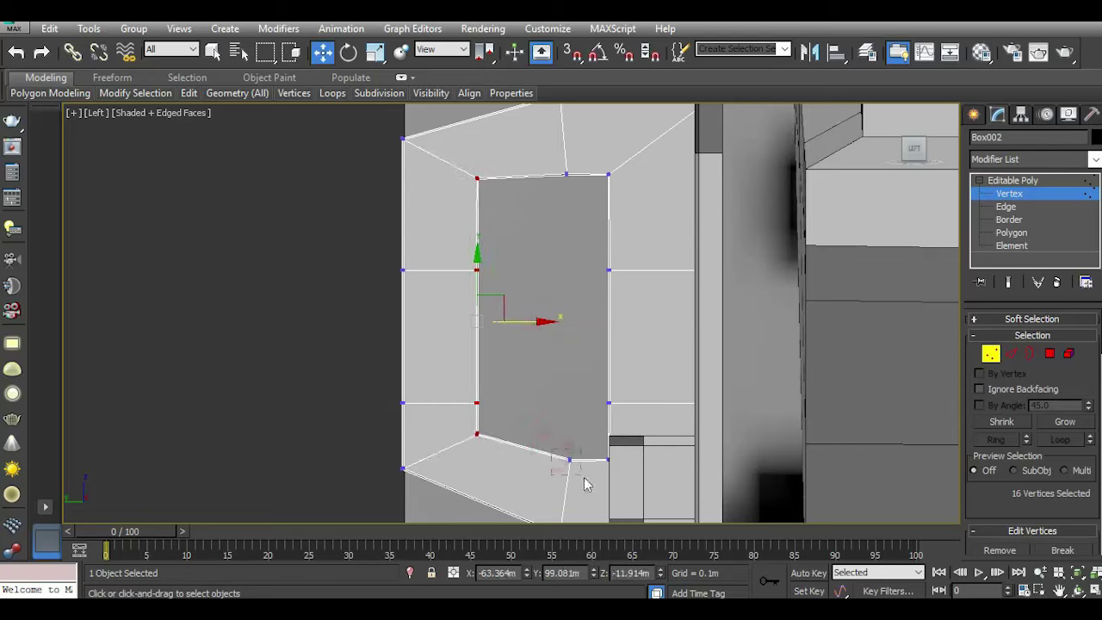
left_click_drag(584, 485, 598, 459)
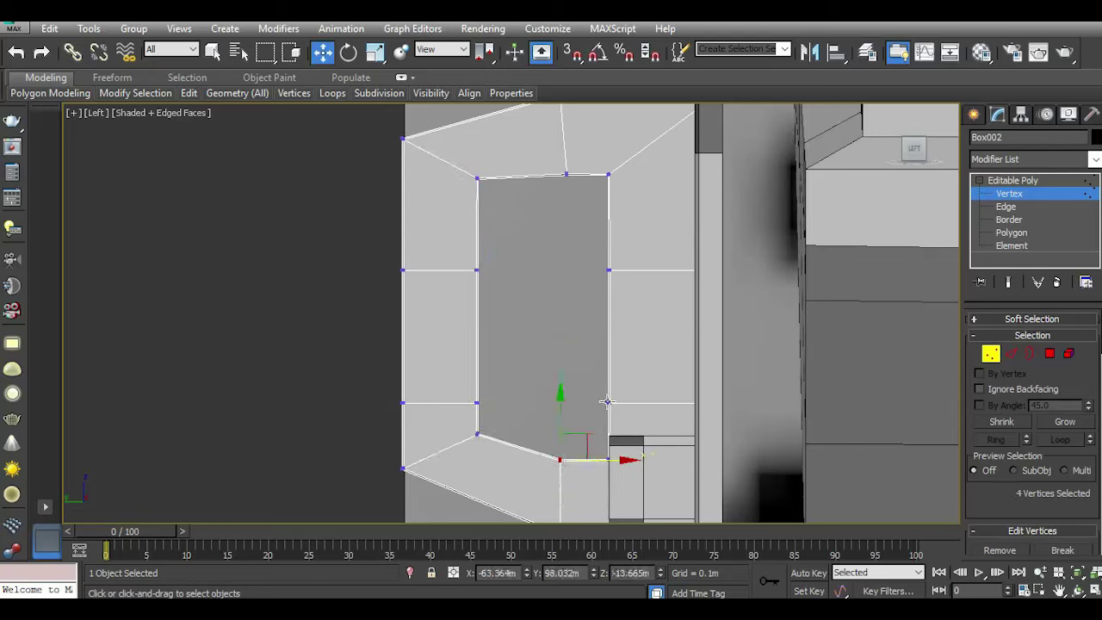
Return to Perspective, leave vertex editing, and select the Box003 piece.
key("p")
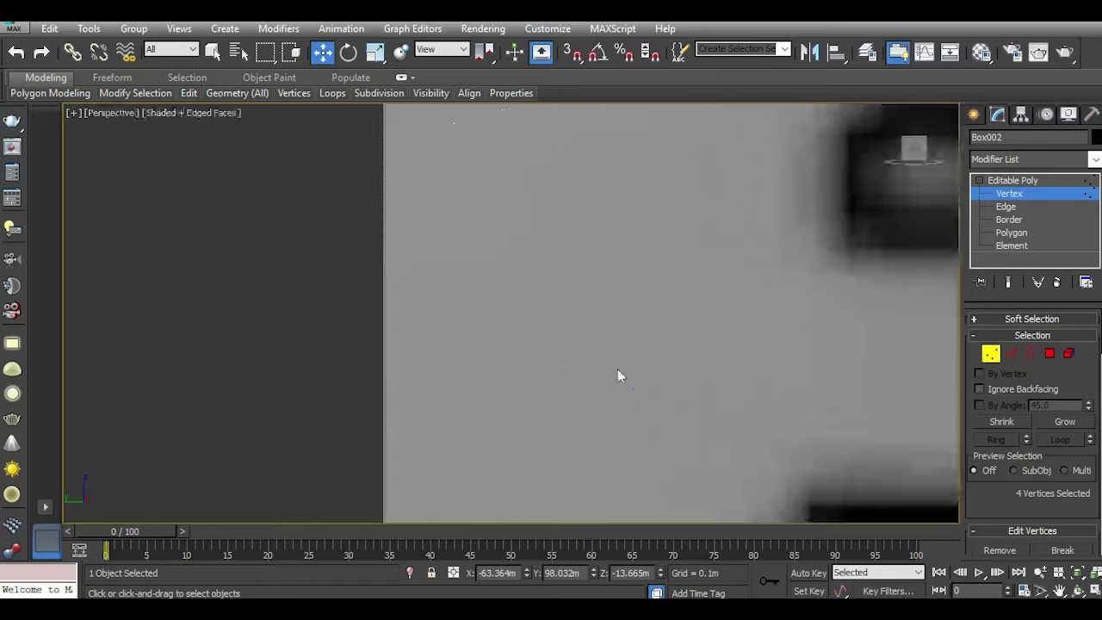
mouse_move(615, 377)
middle_mouse_down("alt")
mouse_move(601, 393)
mouse_move(603, 385)
middle_mouse_up("alt")
scroll(604, 393, "down", 4)
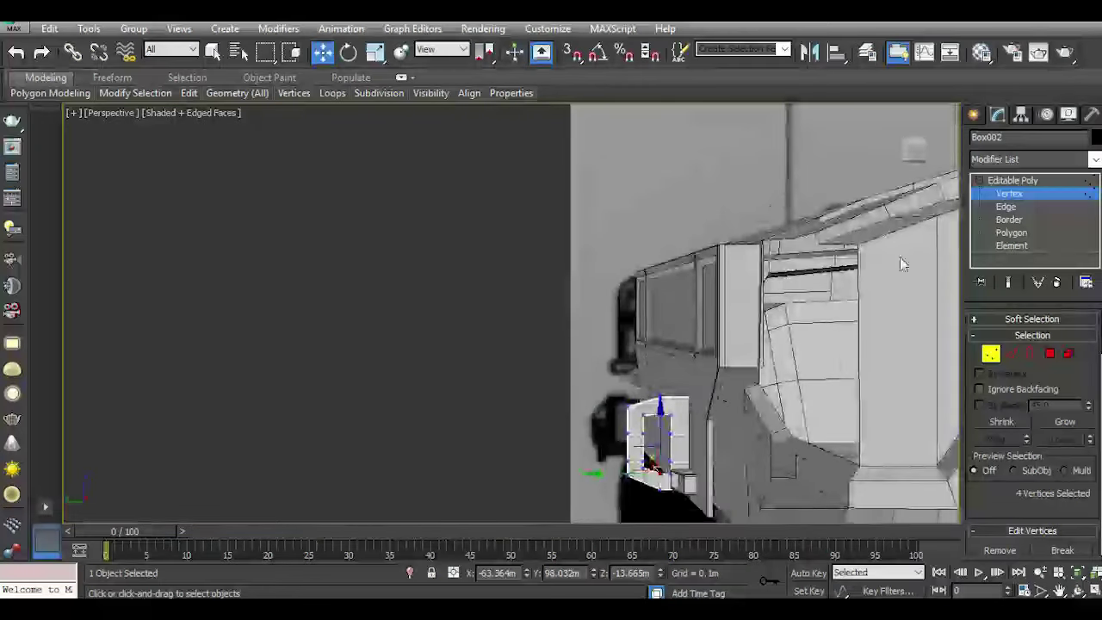
left_click_drag(917, 153, 661, 417)
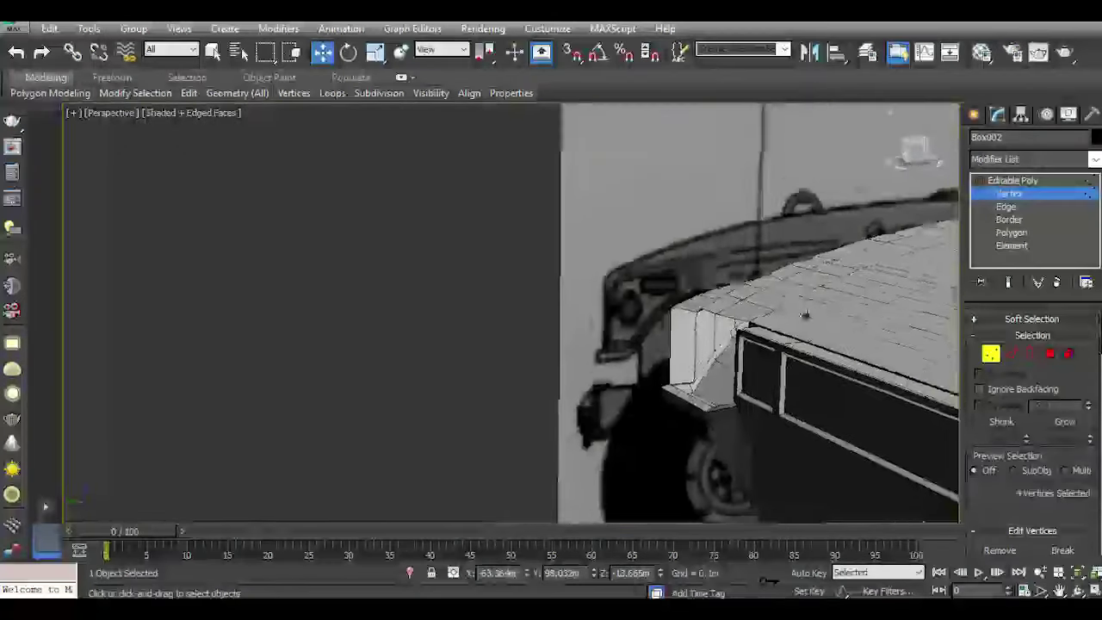
scroll(662, 417, "up", 5)
scroll(662, 417, "up", 4)
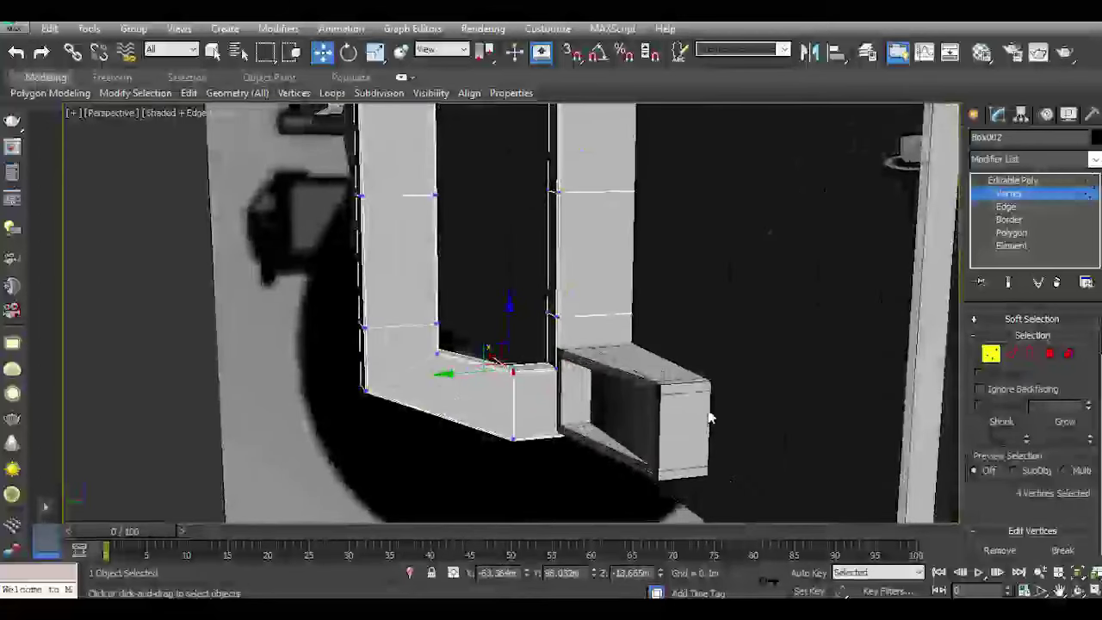
left_click(676, 406)
left_click(1036, 181)
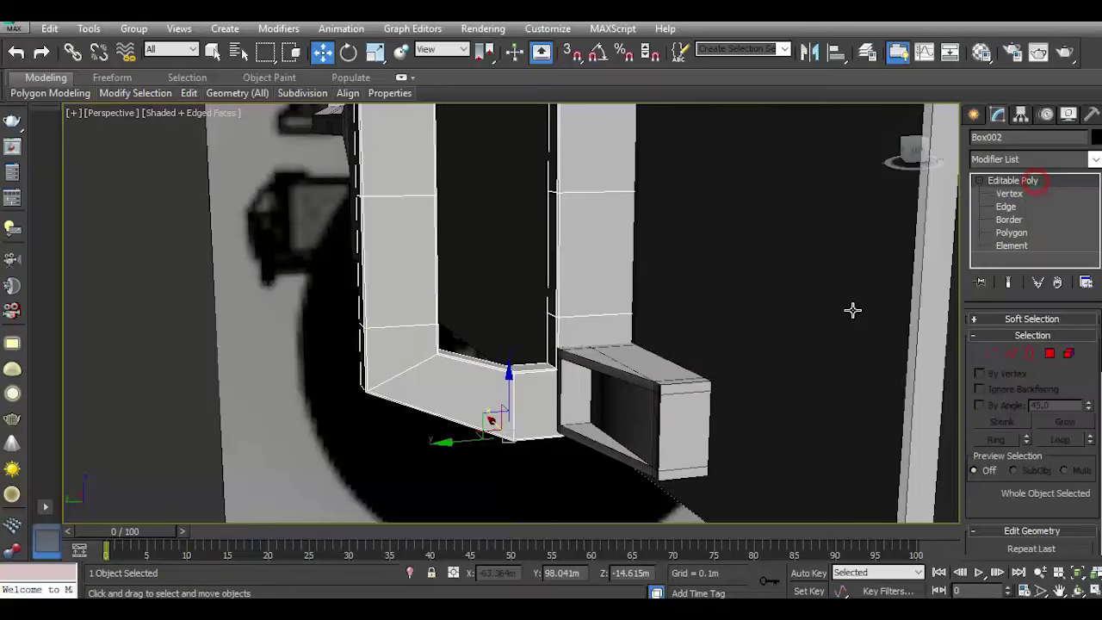
left_click(678, 440)
scroll(676, 437, "up", 3)
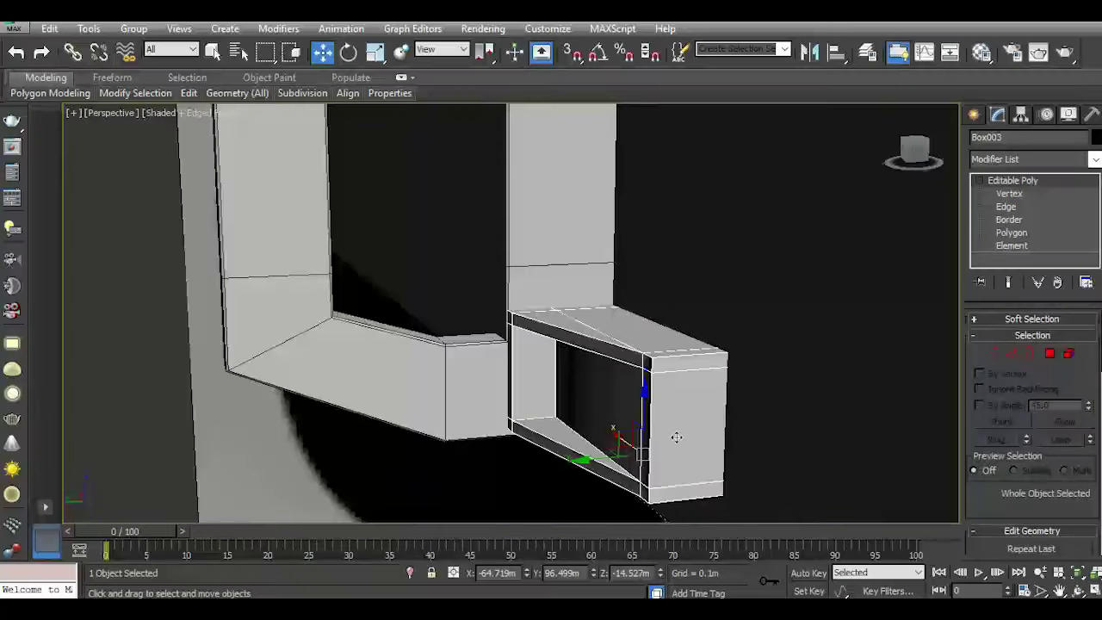
Try stretching Box003's end edge longer, then undo the change.
left_click(1012, 354)
left_click(649, 410)
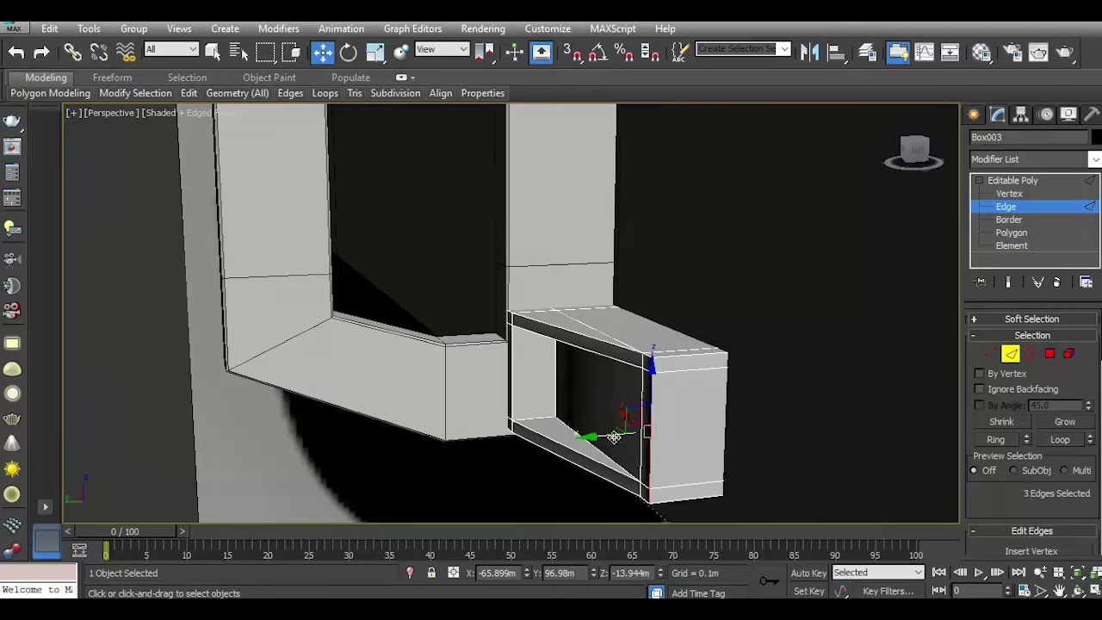
left_click_drag(613, 436, 683, 437)
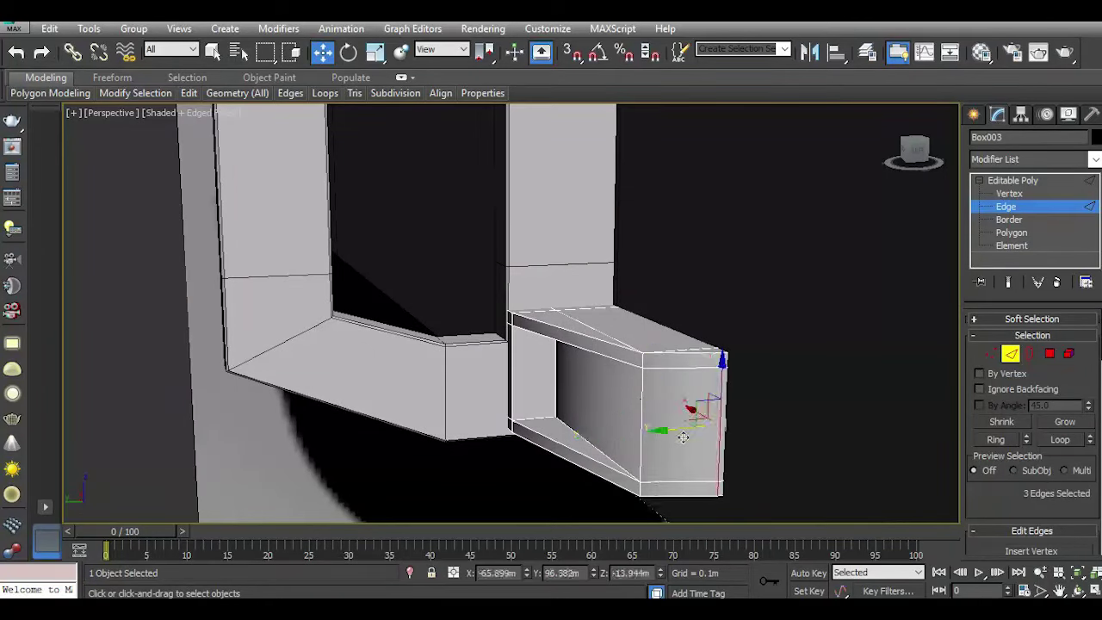
left_click(16, 54)
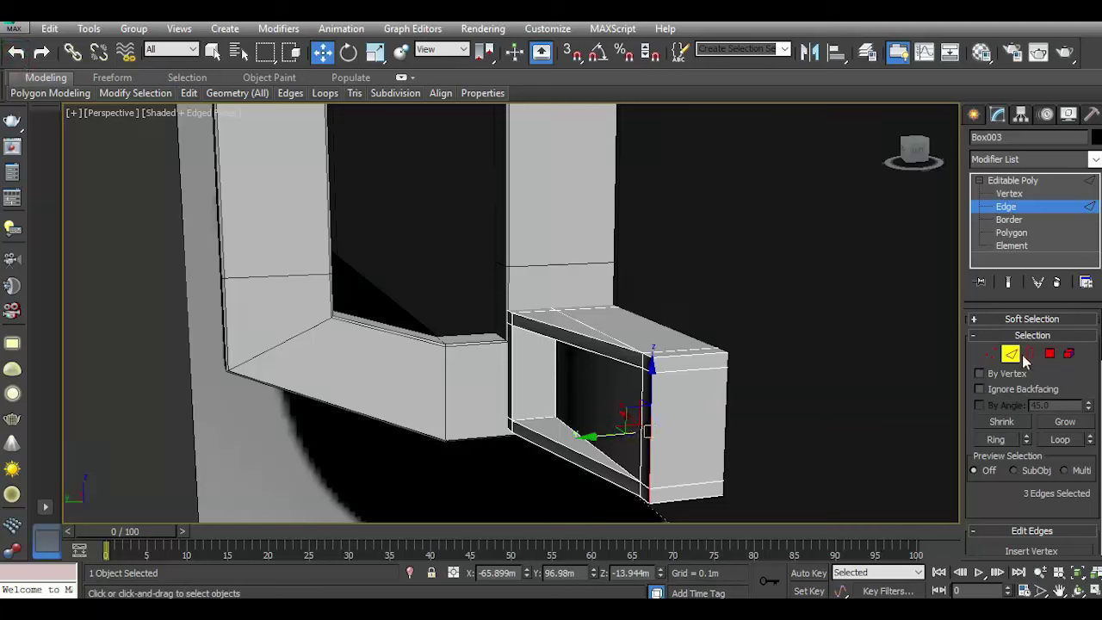
Chamfer the three edges of the box's inner opening.
left_click(589, 457)
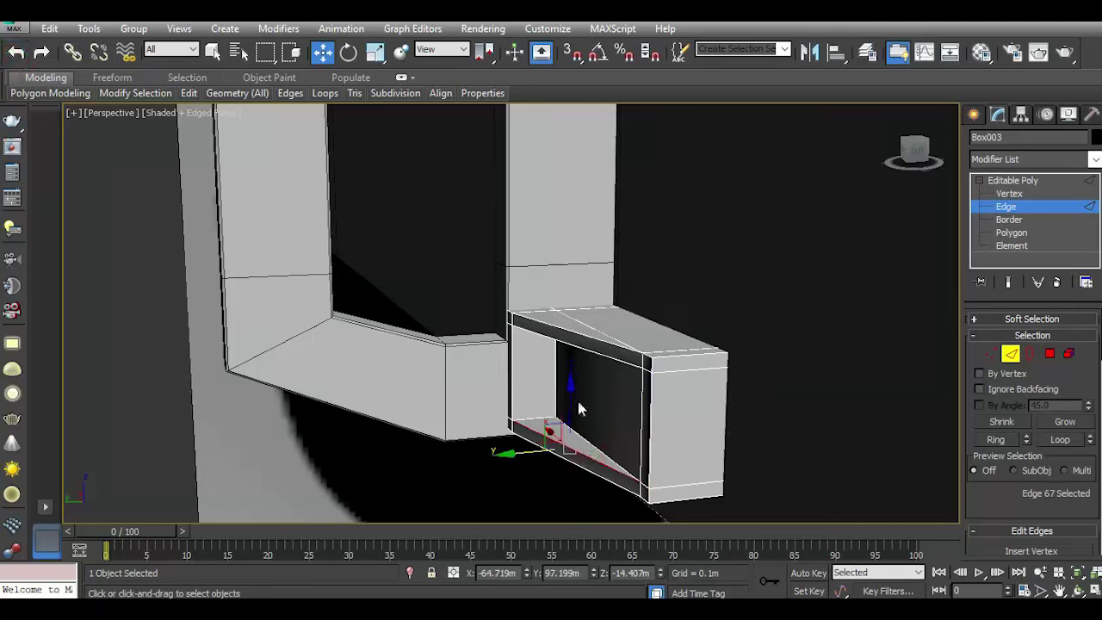
left_click(585, 353, "ctrl")
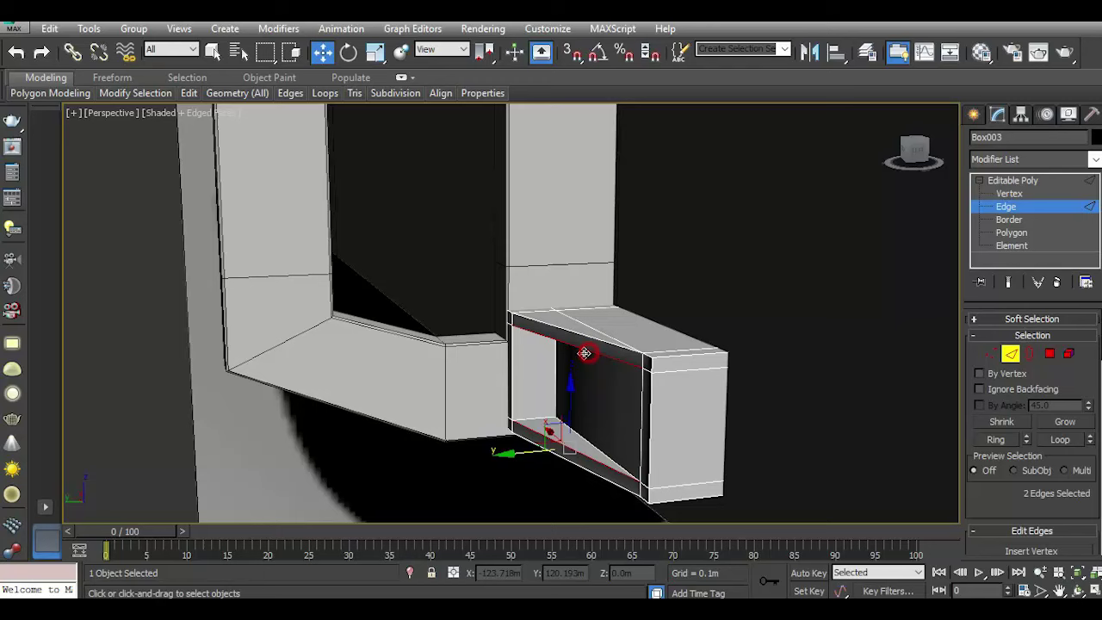
left_click(511, 364, "ctrl")
scroll(627, 478, "up", 3)
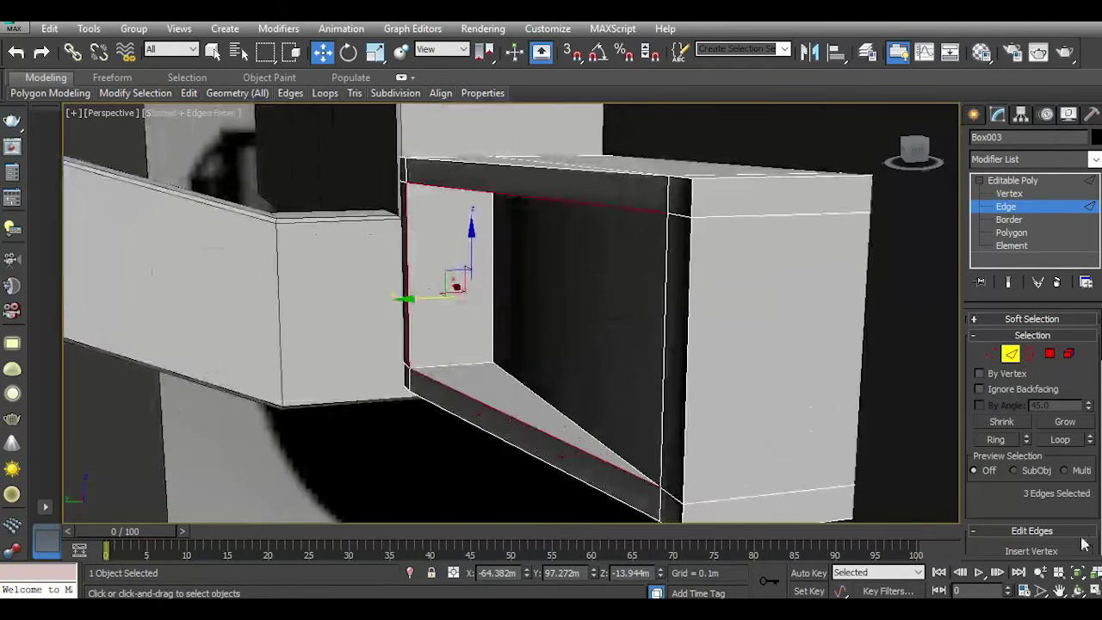
scroll(1029, 431, "down", 3)
left_click(1025, 501)
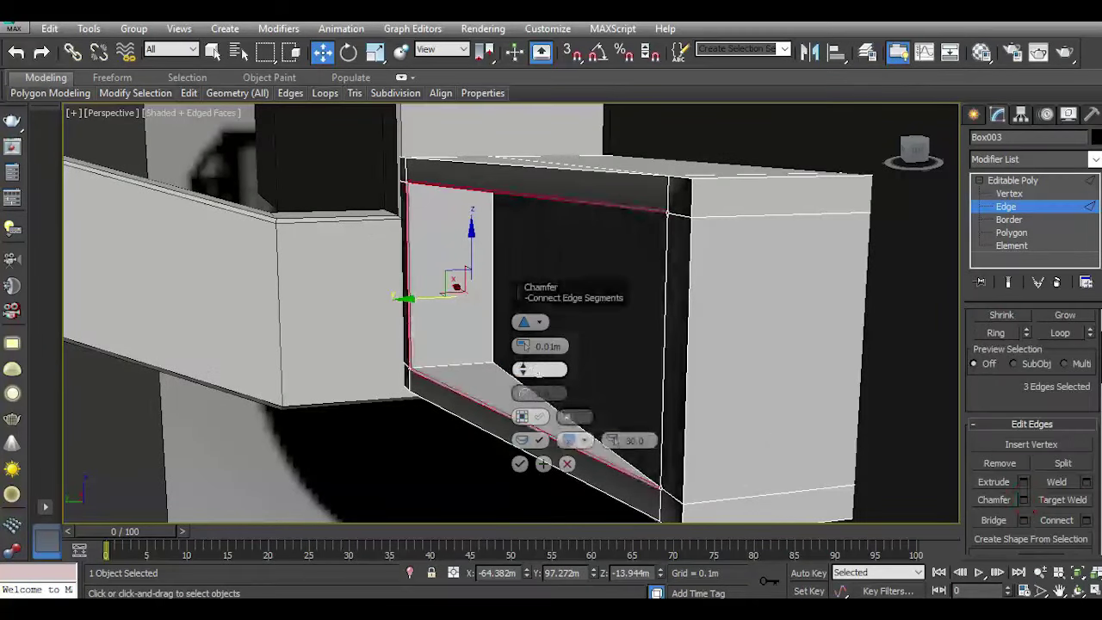
left_click(520, 465)
scroll(534, 412, "down", 5)
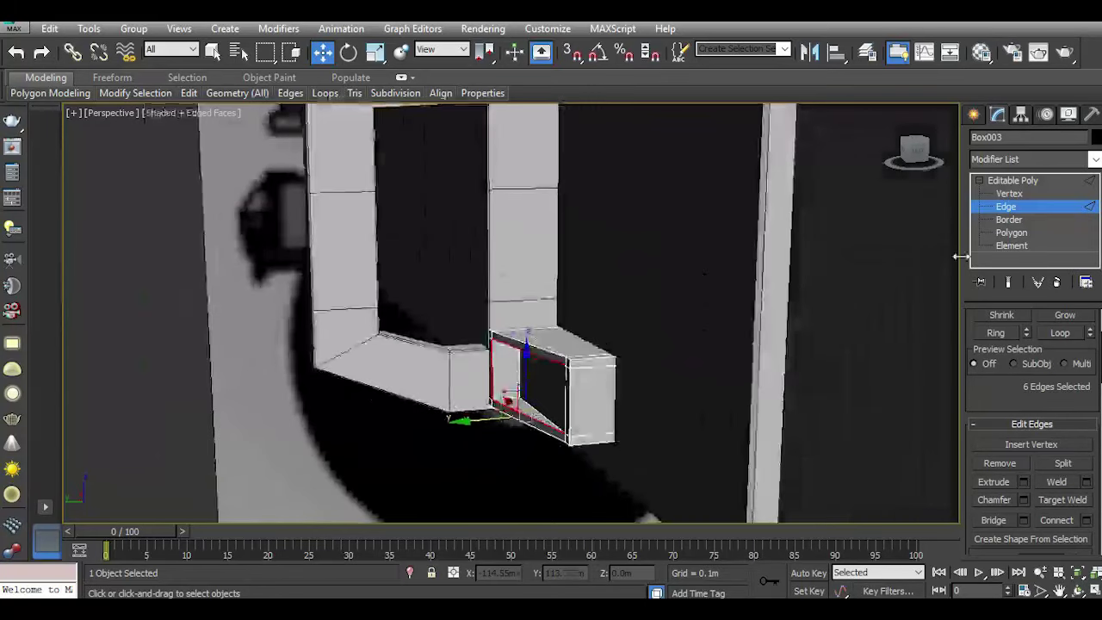
Shift-drag a copy of the box upward along Z.
left_click(1004, 181)
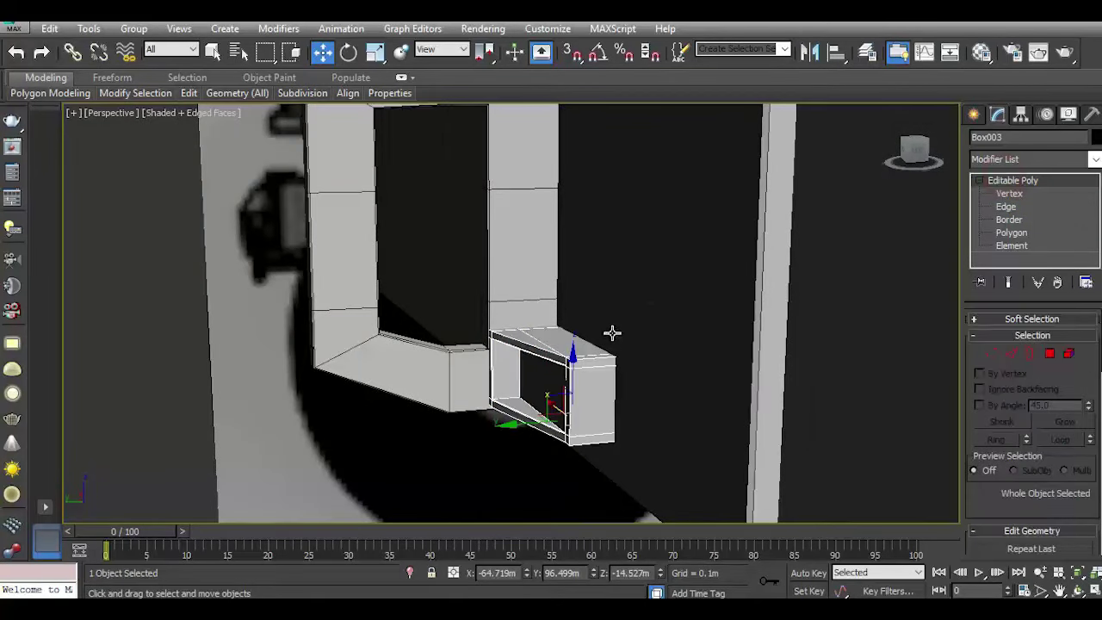
middle_click_drag(612, 333, 604, 379)
left_click_drag(572, 398, 574, 140, "shift")
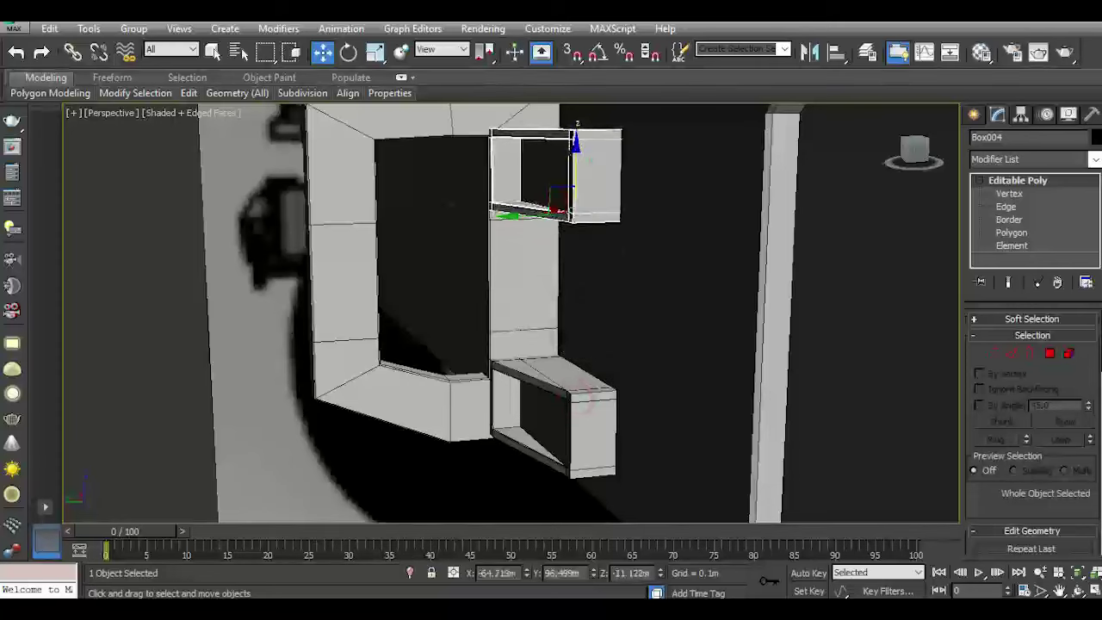
Confirm the copy as Box004 and move it to the top of the vertical bar.
left_click(556, 378)
middle_click_drag(586, 315, 577, 258, "alt")
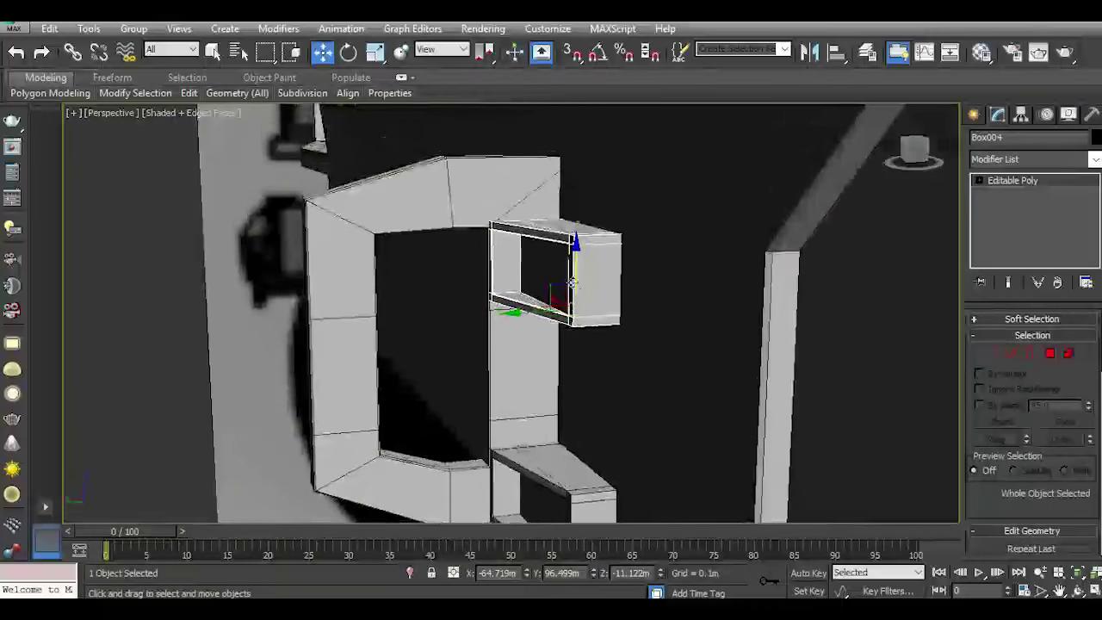
left_click_drag(586, 228, 590, 205)
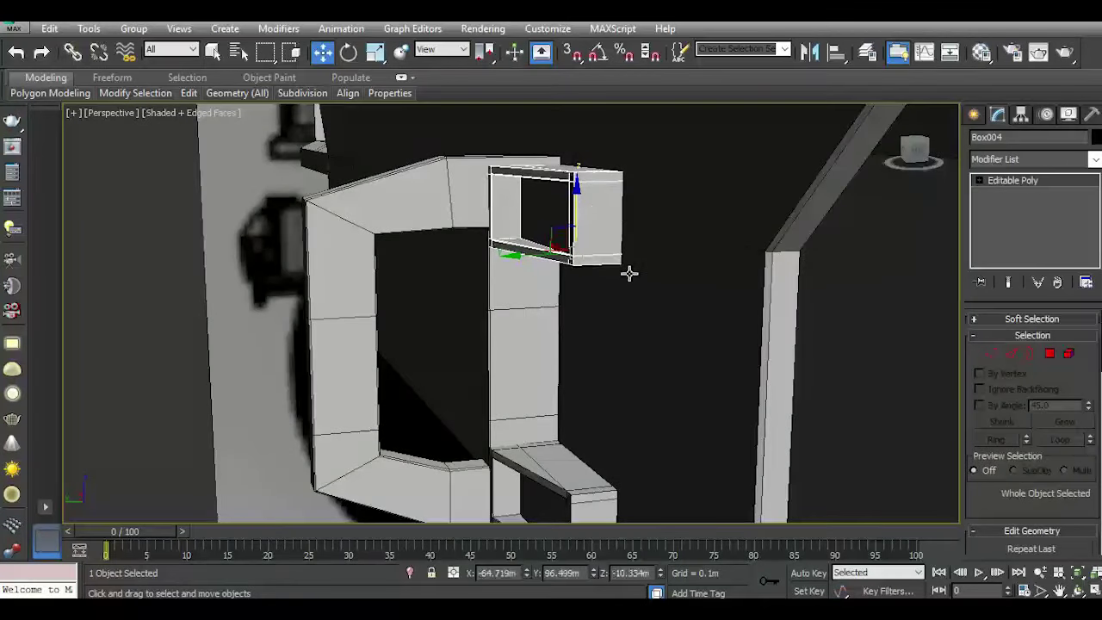
middle_click_drag(630, 270, 628, 284, "alt")
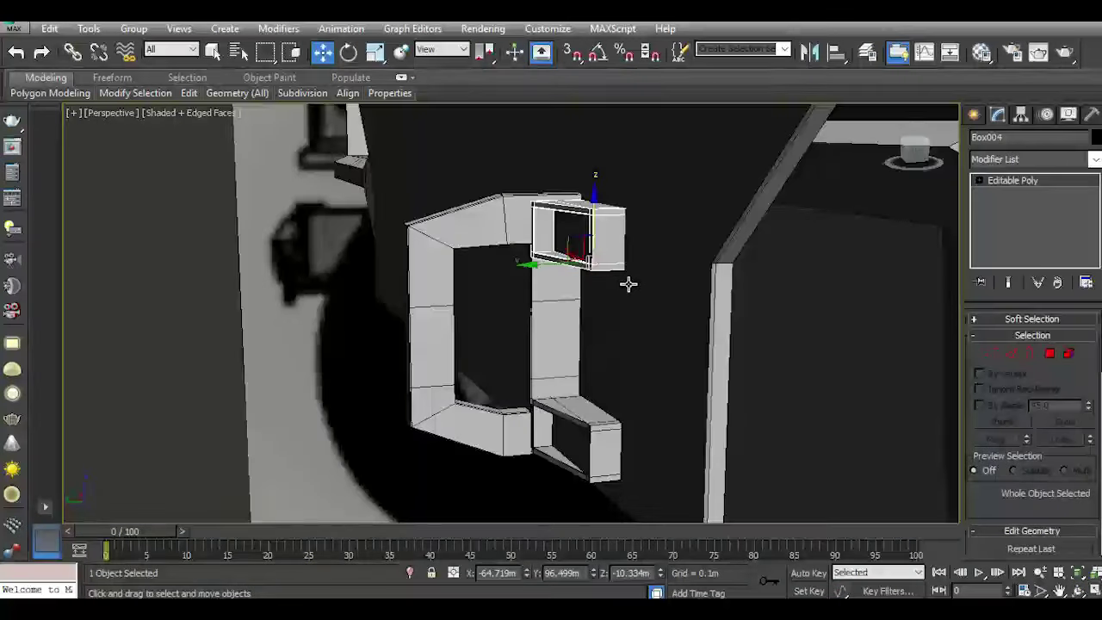
scroll(1003, 486, "down", 4)
Attach the lower box to Box004, return to Move, and deselect.
left_click(996, 484)
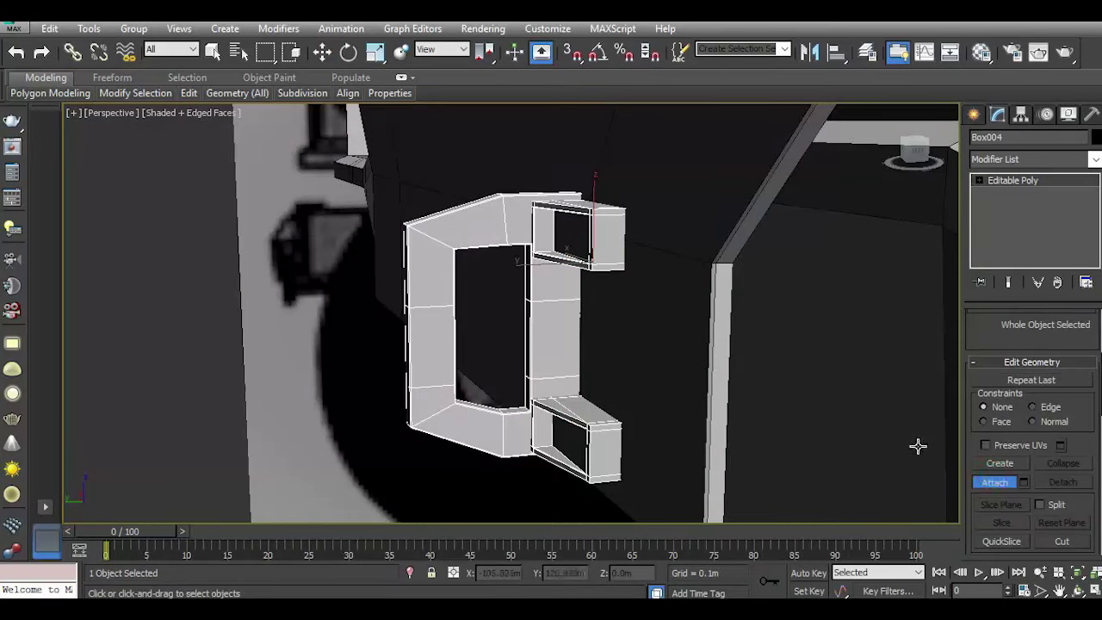
key("w")
middle_click_drag(696, 410, 901, 214, "alt")
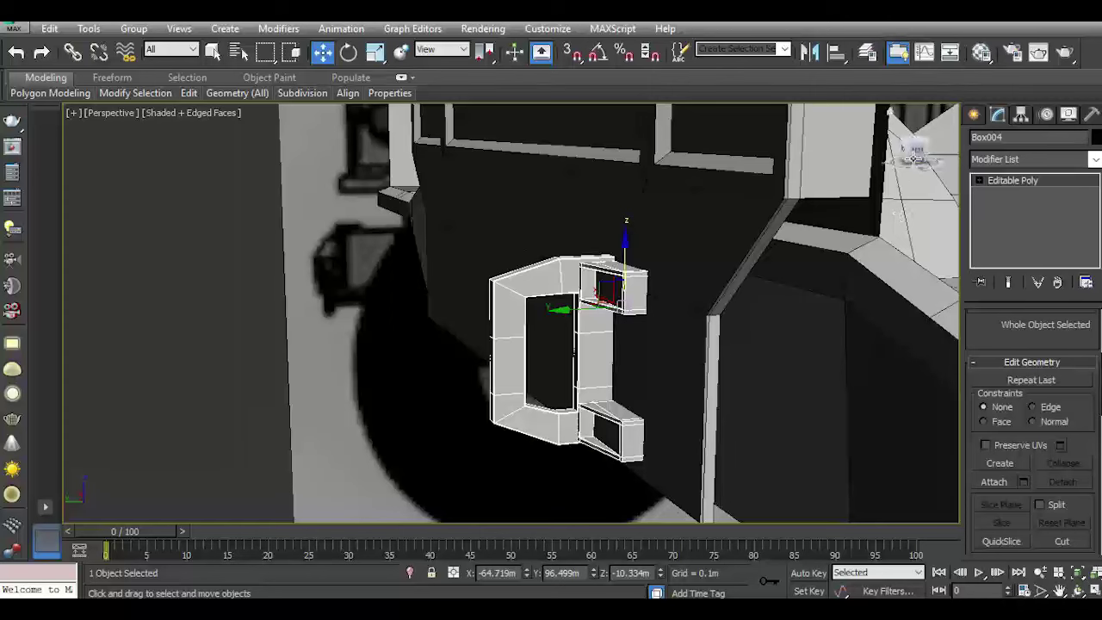
middle_click_drag(913, 155, 603, 385, "alt")
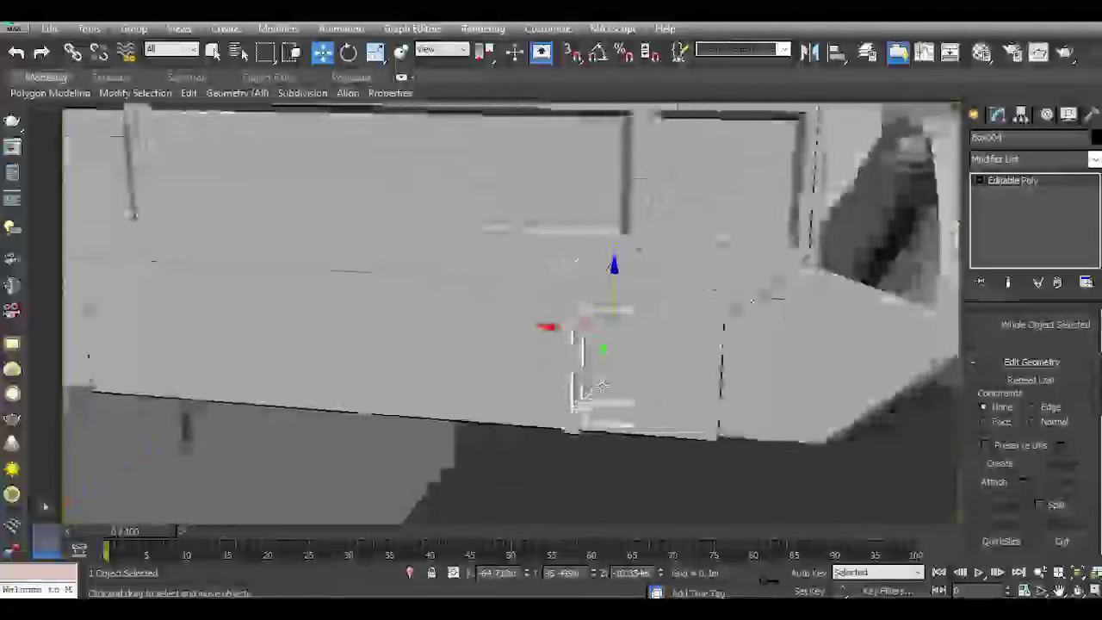
scroll(603, 385, "down", 5)
left_click(723, 478)
scroll(585, 386, "up", 5)
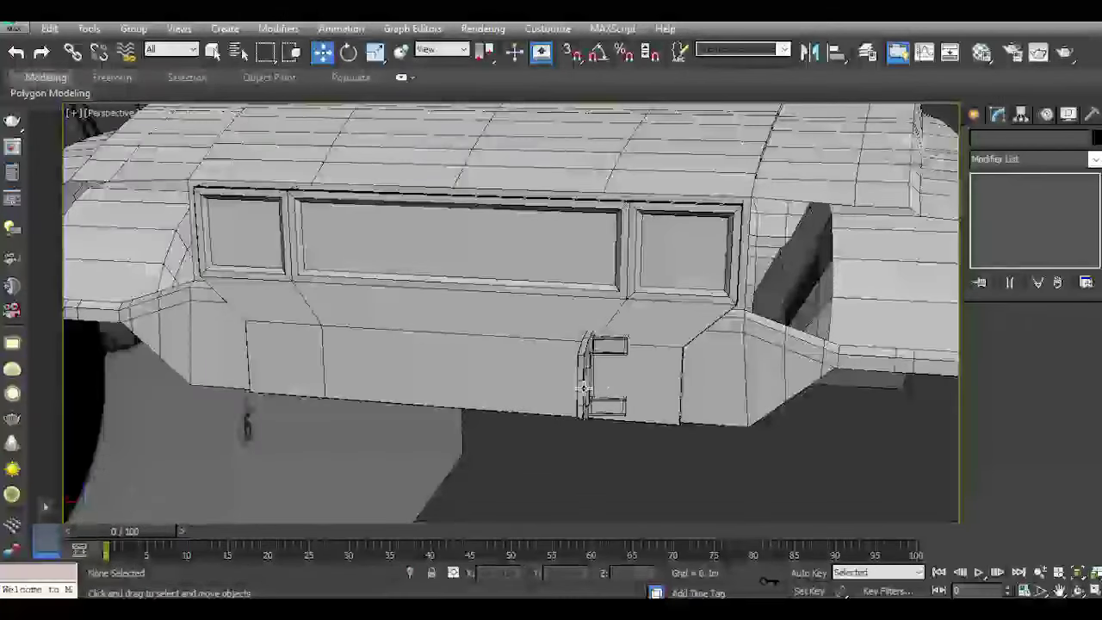
Clone the bracket along X as Box005, mirror it, and nudge it left.
left_click(584, 388)
mouse_move(576, 349)
left_mouse_down()
mouse_move(596, 347)
mouse_move(280, 331)
left_mouse_up()
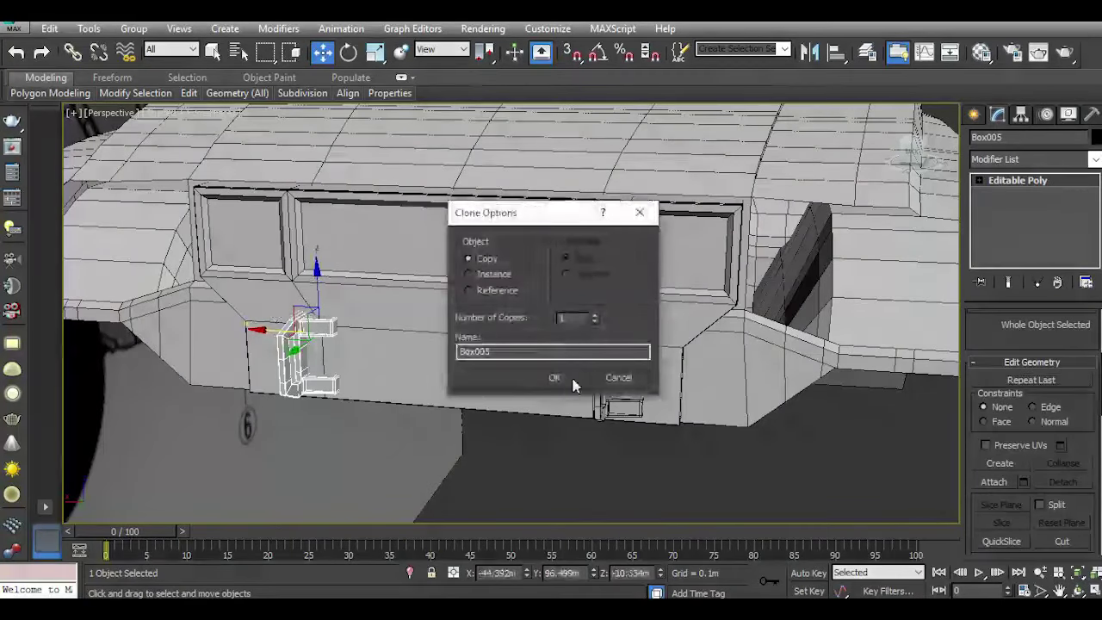
left_click(572, 383)
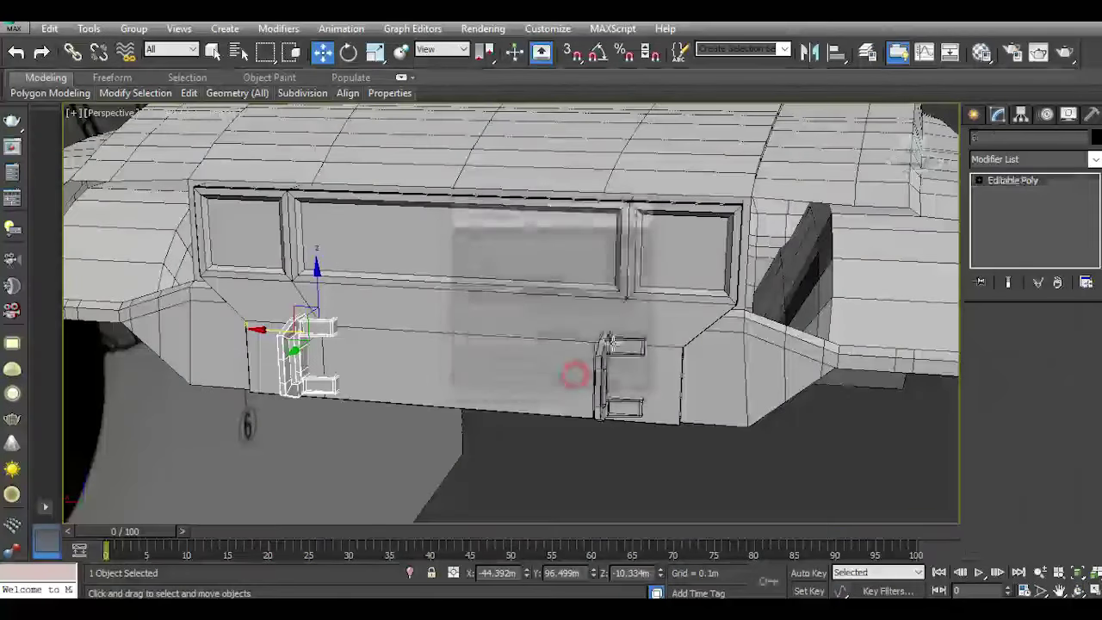
left_click(809, 53)
left_click(499, 426)
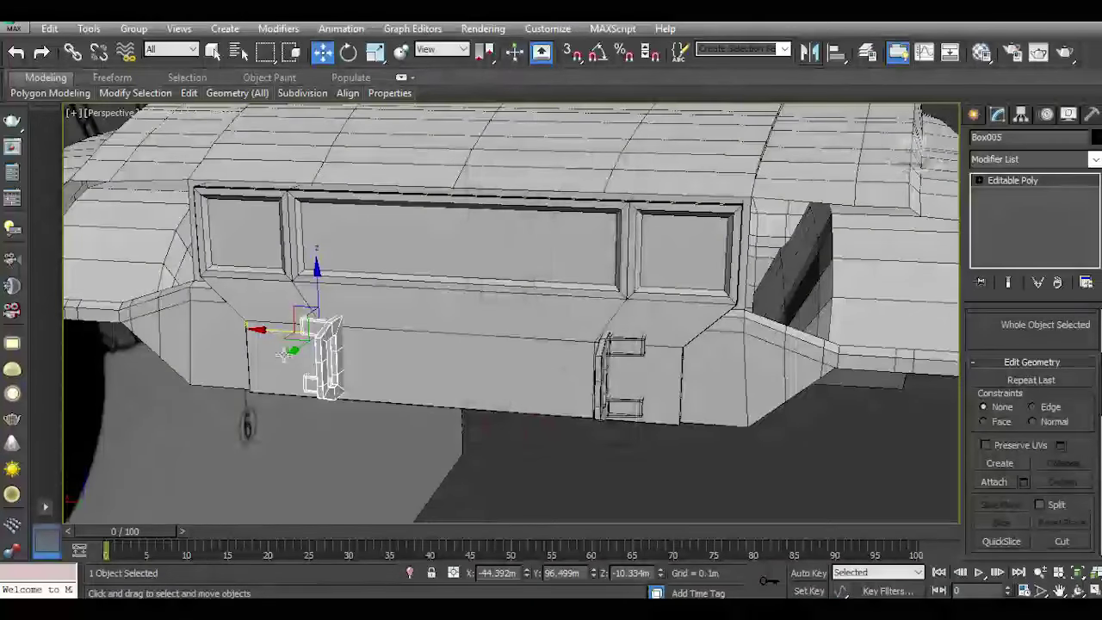
left_click_drag(259, 324, 254, 321)
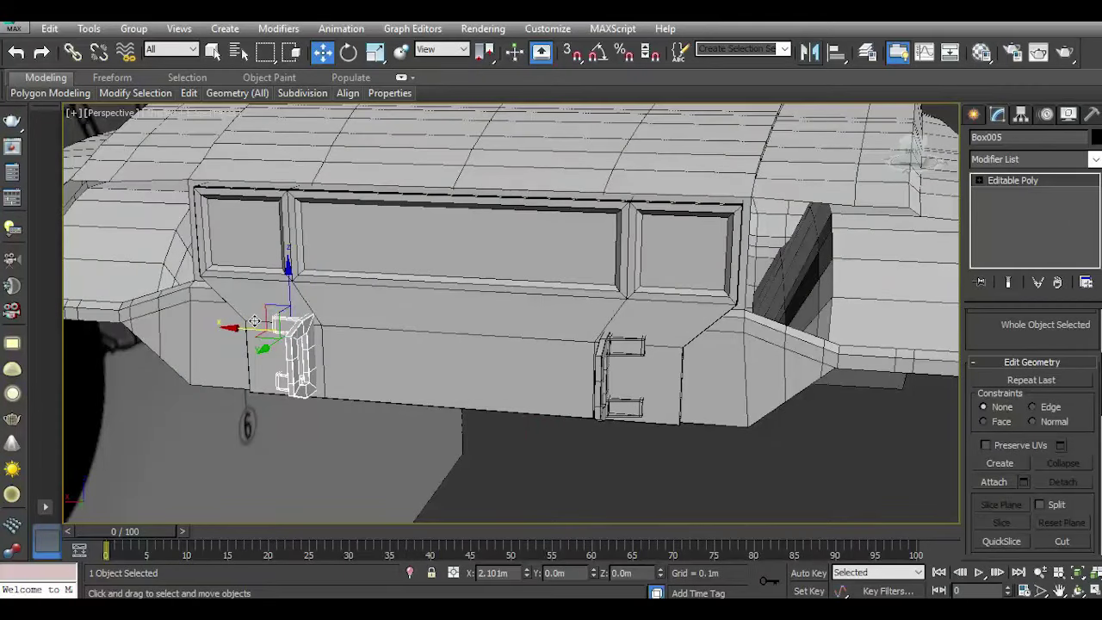
left_click(698, 480)
mouse_move(697, 479)
middle_mouse_down("alt")
mouse_move(579, 418)
mouse_move(891, 212)
middle_mouse_up("alt")
mouse_move(912, 159)
left_mouse_down()
mouse_move(895, 164)
mouse_move(910, 149)
left_mouse_up()
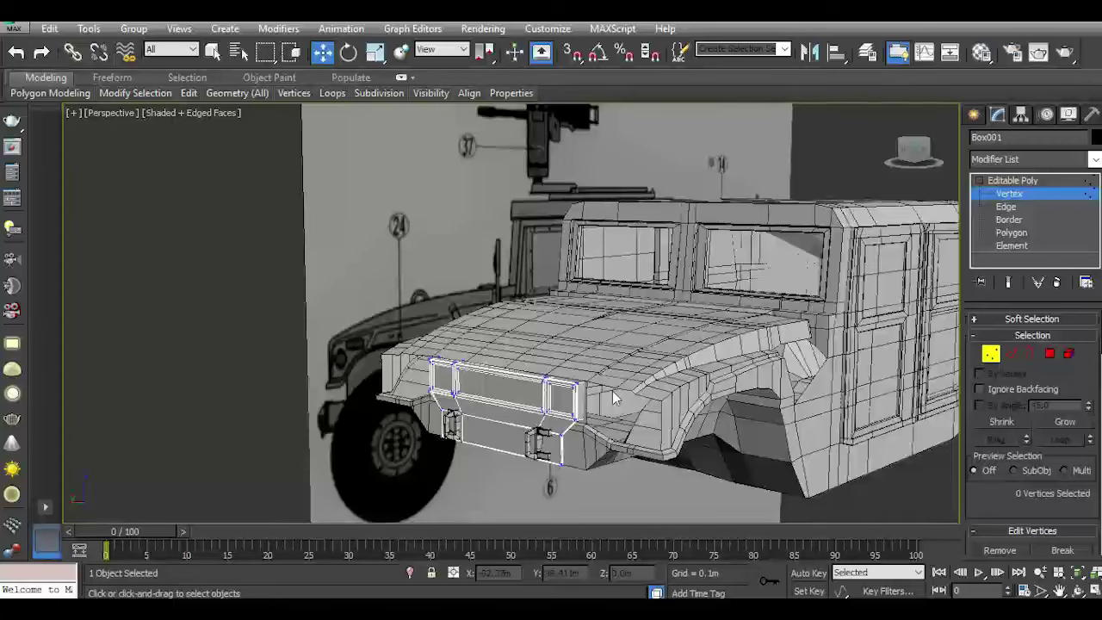
Select the edge loops at both top outer corners of the grille frame.
scroll(573, 392, "up", 4)
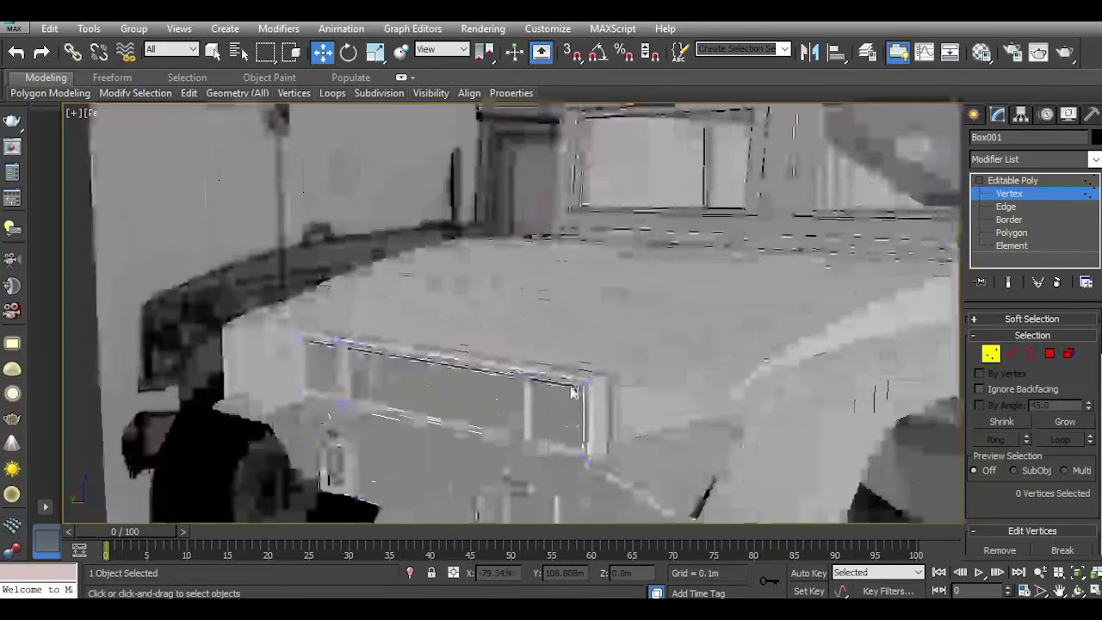
key("2")
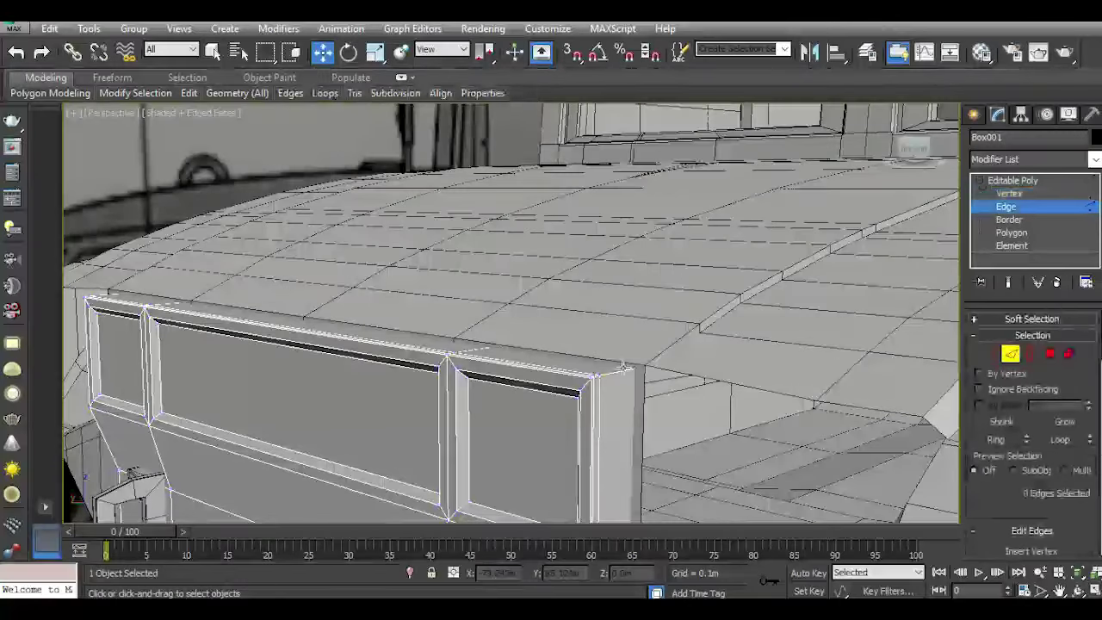
double_click(624, 369)
middle_click_drag(624, 369, 672, 371, "alt")
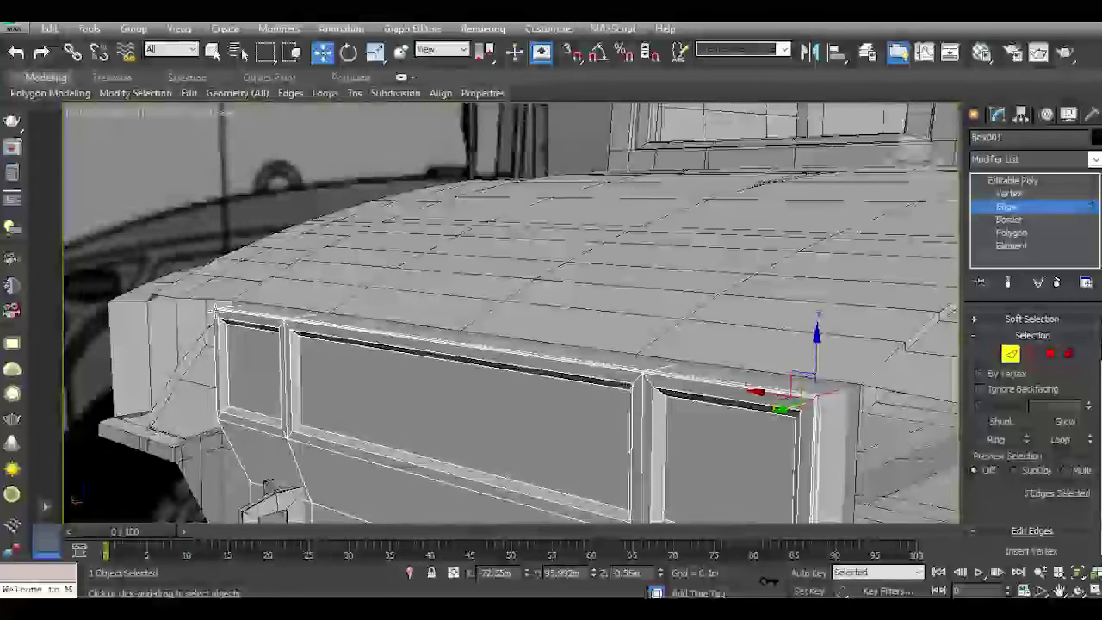
mouse_move(344, 345)
middle_mouse_down("alt")
mouse_move(216, 315)
mouse_move(374, 394)
middle_mouse_up("alt")
double_click(216, 315, "ctrl")
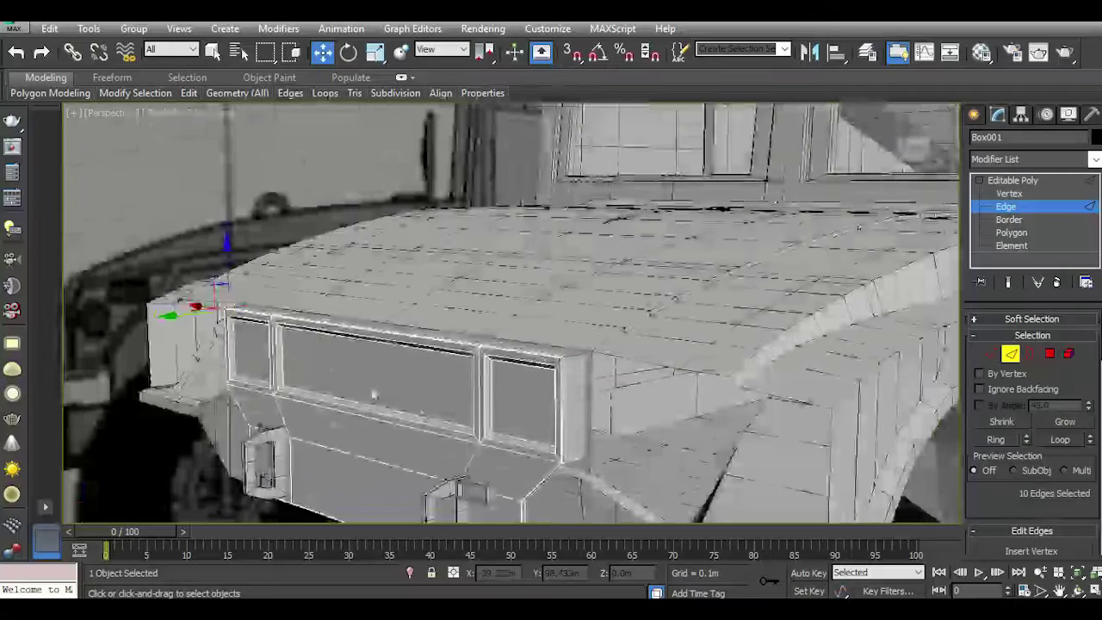
middle_click_drag(565, 467, 586, 336, "alt")
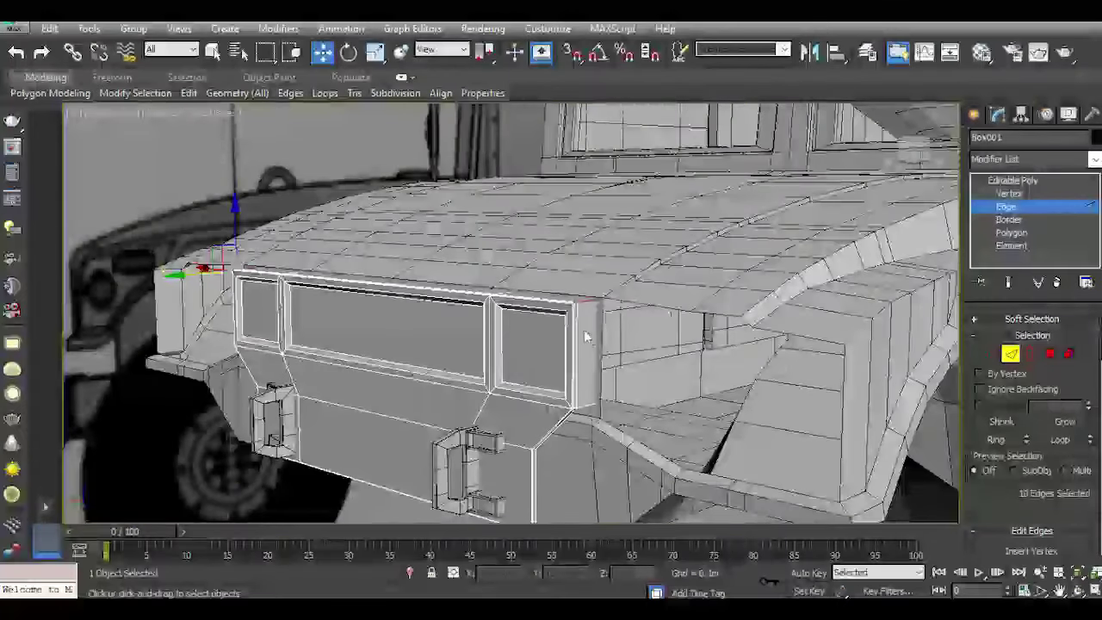
scroll(585, 336, "up", 5)
scroll(586, 335, "up", 3)
scroll(1036, 465, "down", 1)
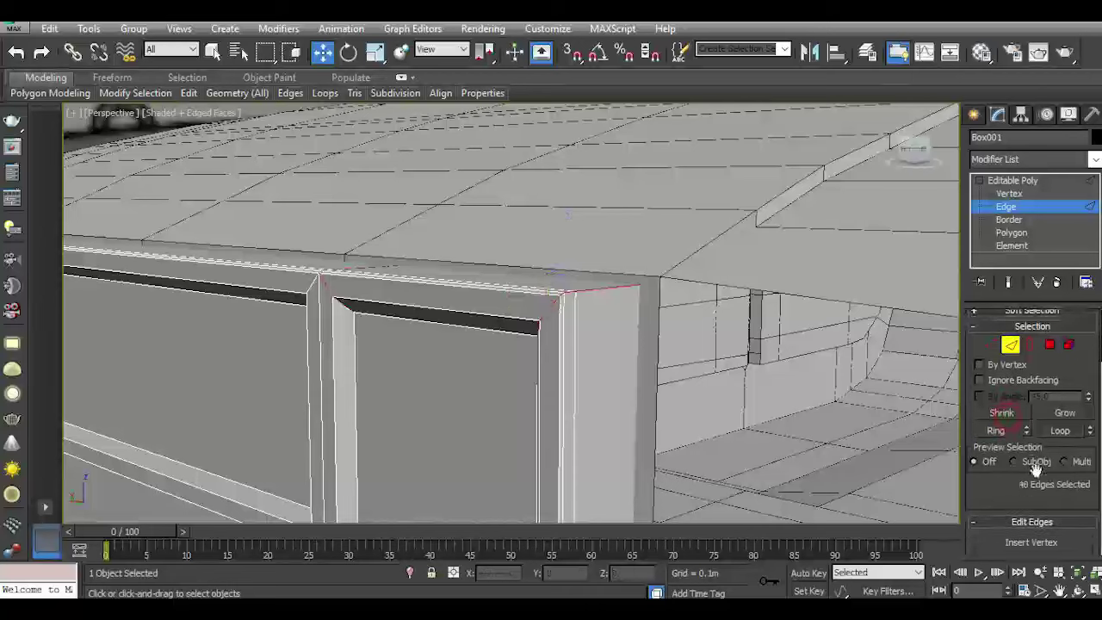
scroll(1021, 489, "down", 3)
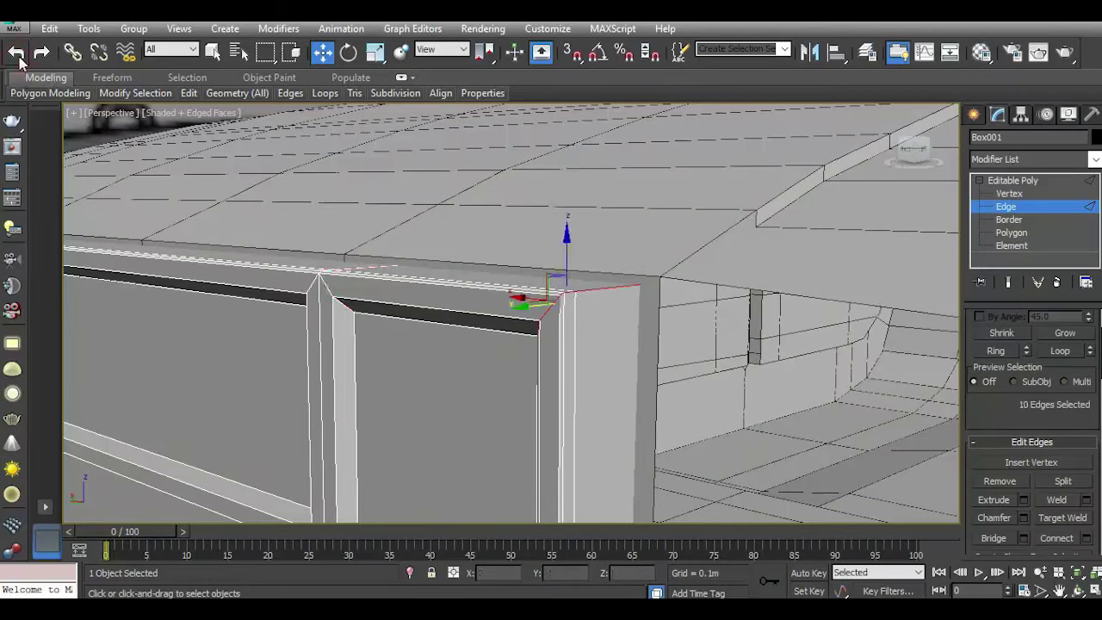
Chamfer the frame's corner edge loops by about 0.606m with 2 segments.
left_click(1026, 519)
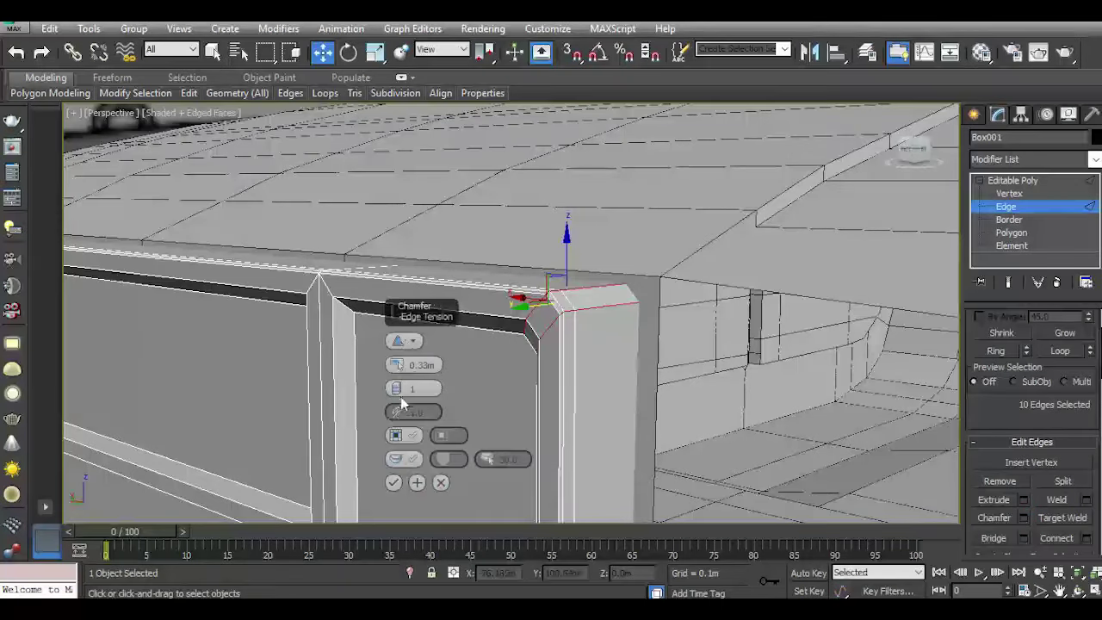
left_click_drag(396, 365, 396, 336)
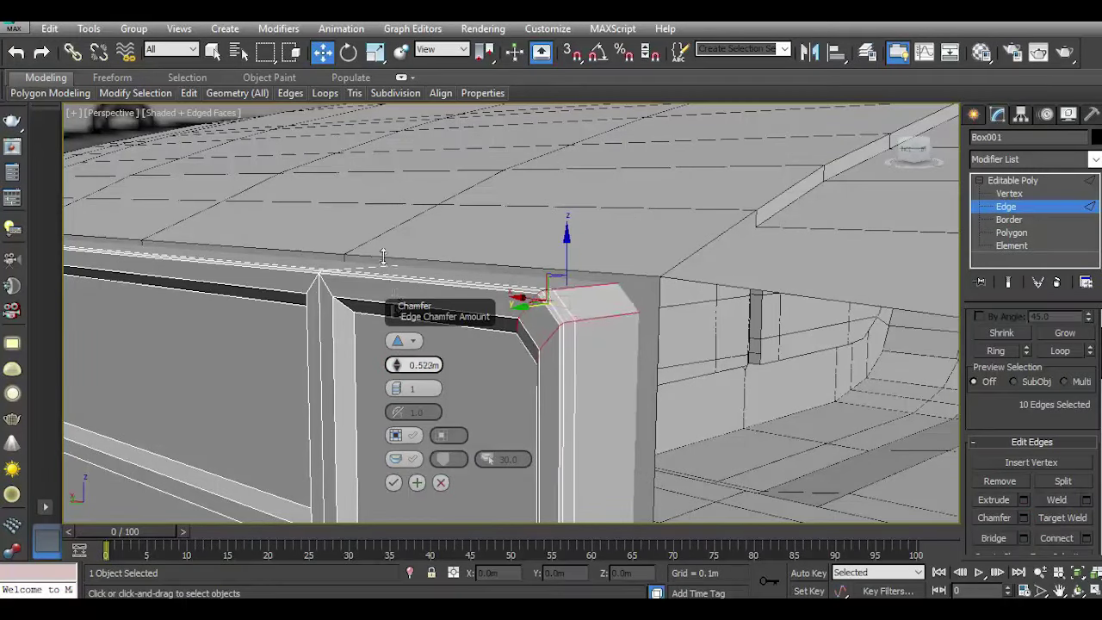
middle_click_drag(482, 354, 564, 347, "alt")
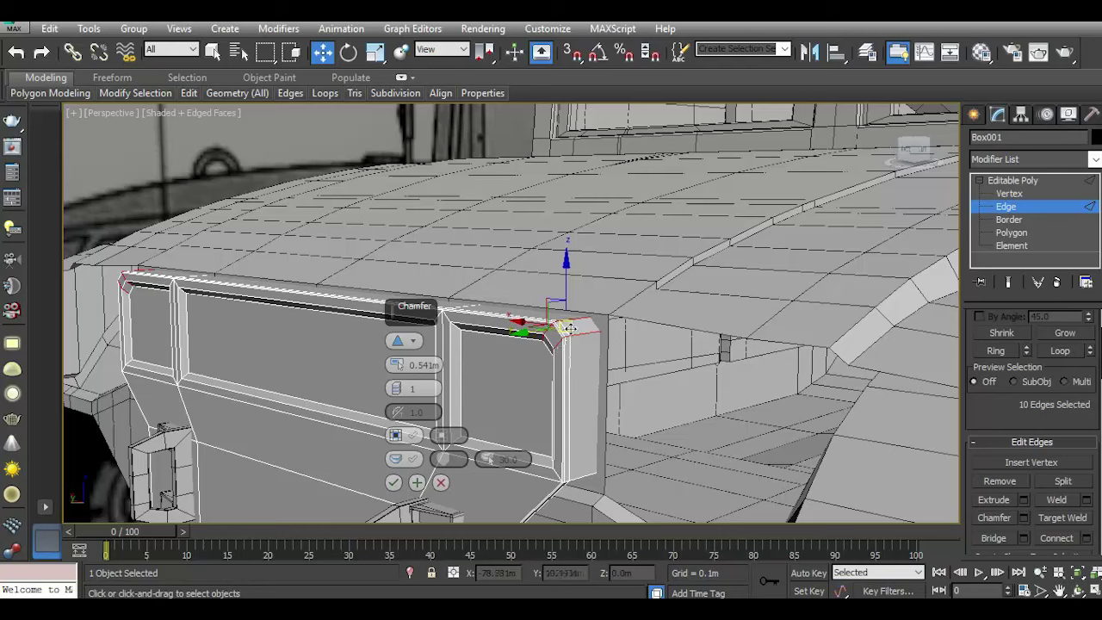
scroll(568, 329, "up", 2)
scroll(566, 332, "up", 2)
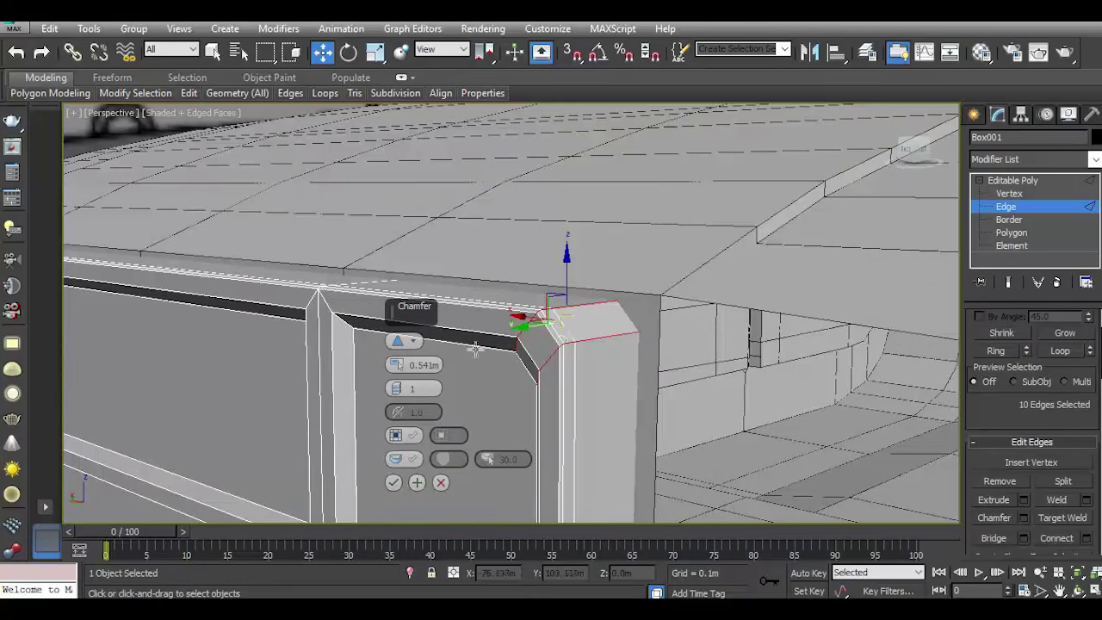
left_click_drag(396, 365, 397, 360)
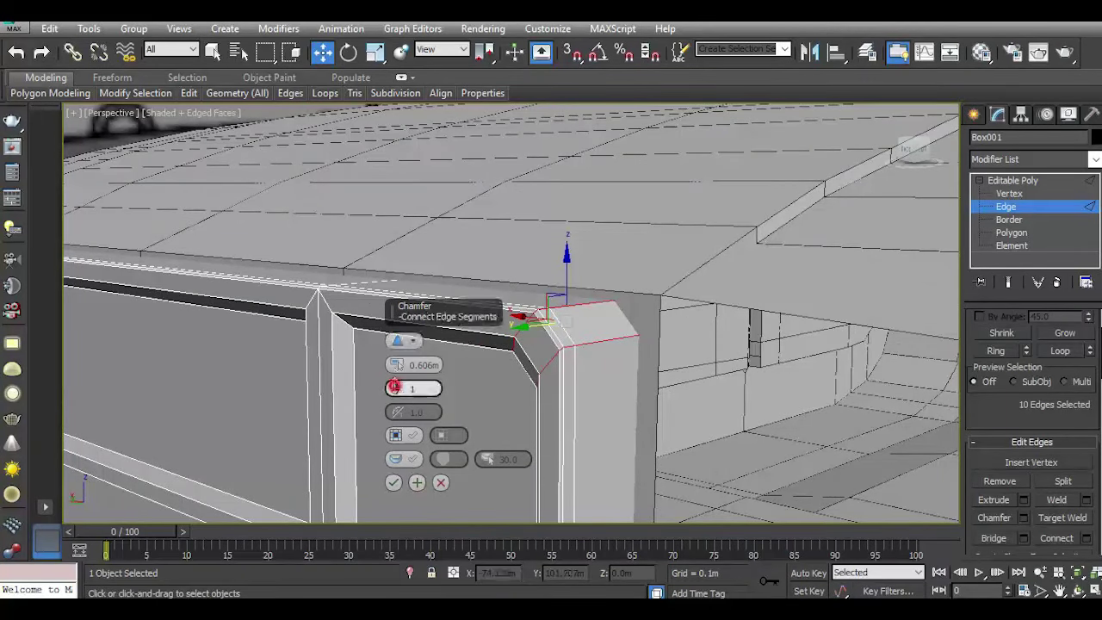
left_click(396, 385)
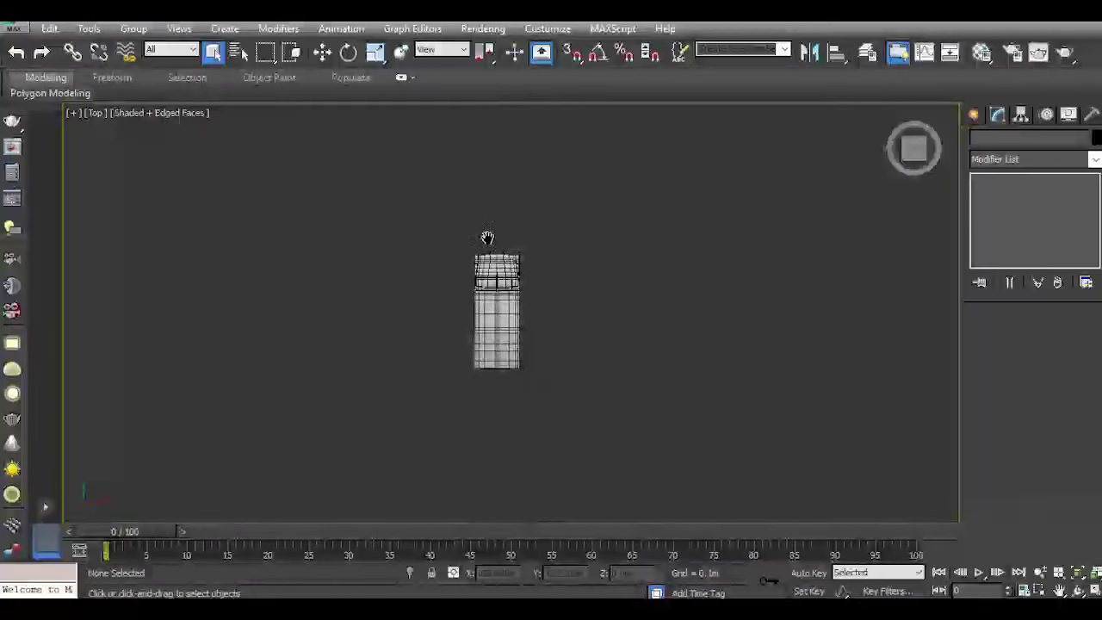
Draw Box006 in the Top view, 52.261m × 9.397m × 0.742m, then open the Material Editor.
scroll(504, 295, "up", 8)
scroll(504, 295, "up", 3)
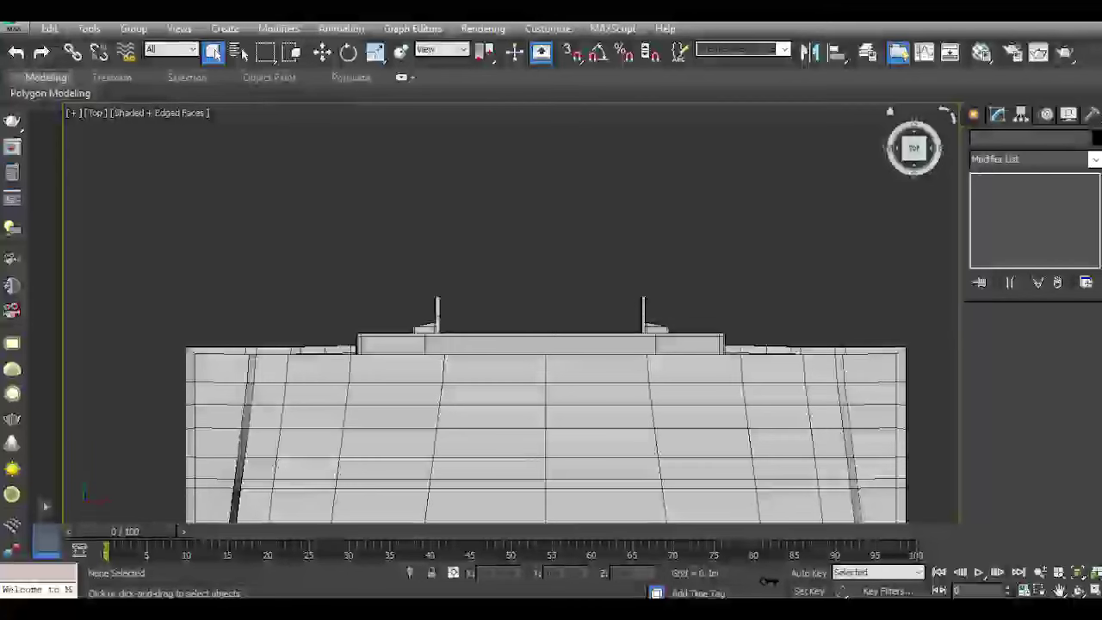
left_click(974, 115)
left_click(1003, 218)
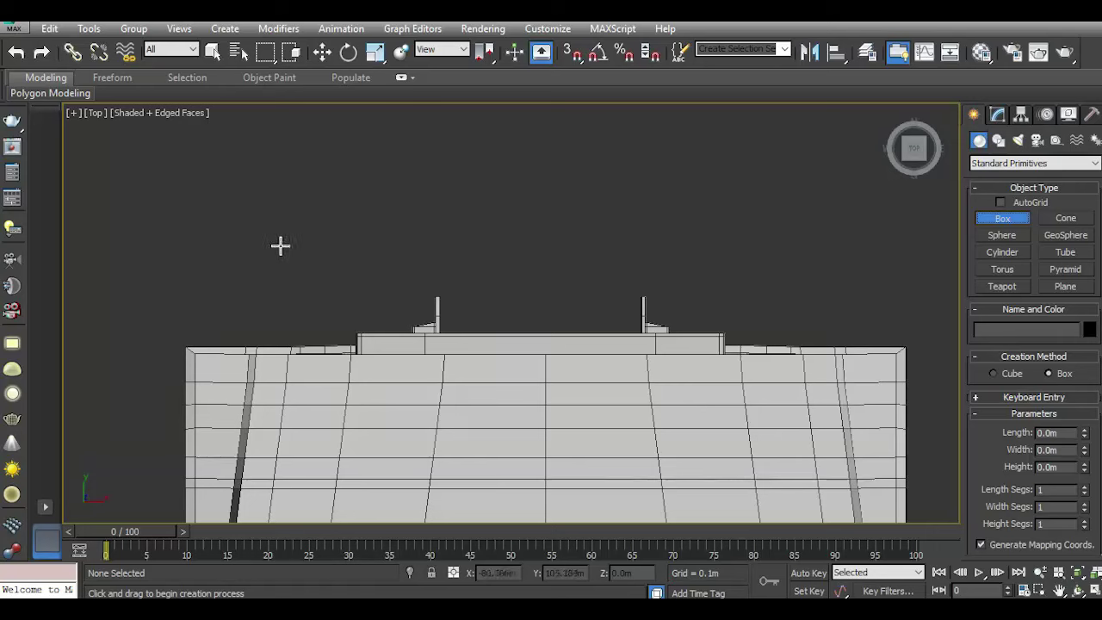
left_click_drag(286, 241, 388, 277)
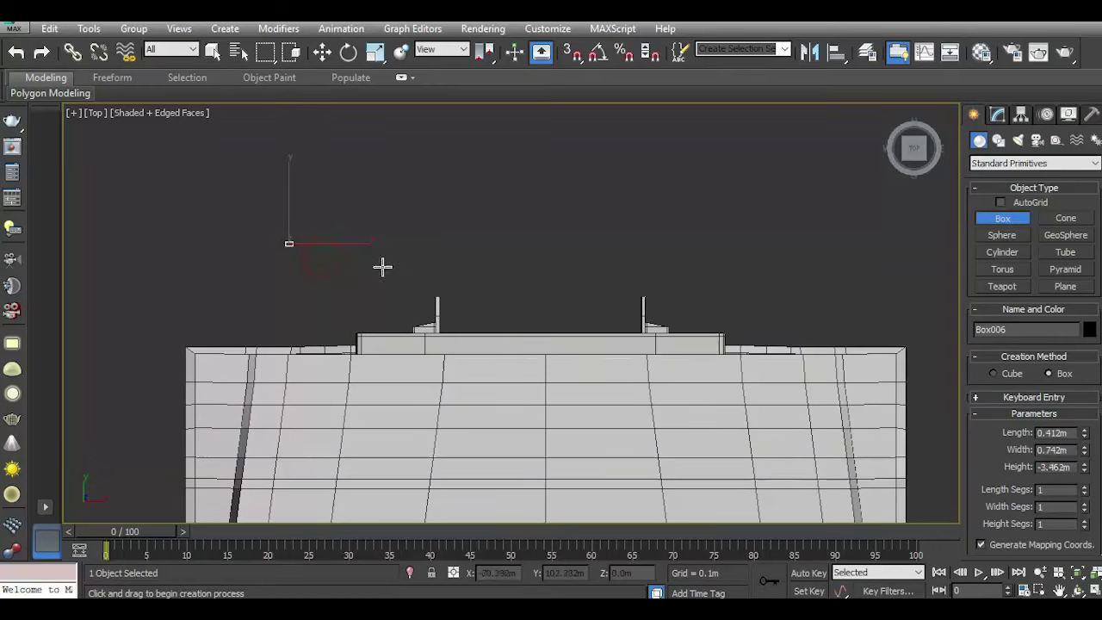
right_click(382, 267)
mouse_move(287, 239)
left_mouse_down()
mouse_move(790, 316)
mouse_move(803, 332)
left_mouse_up()
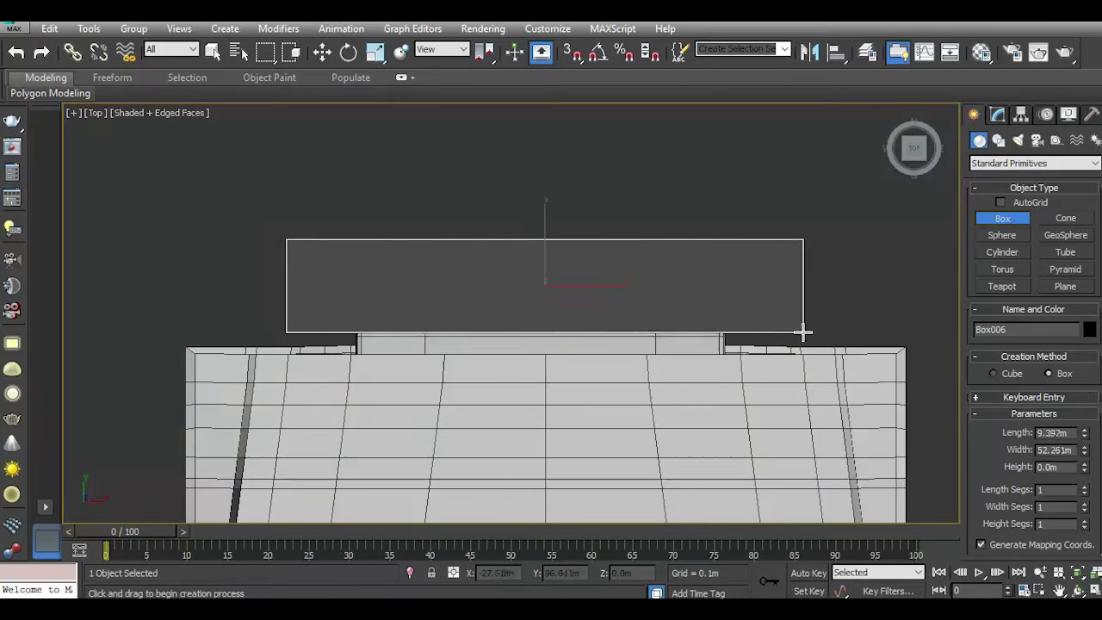
left_click(794, 324)
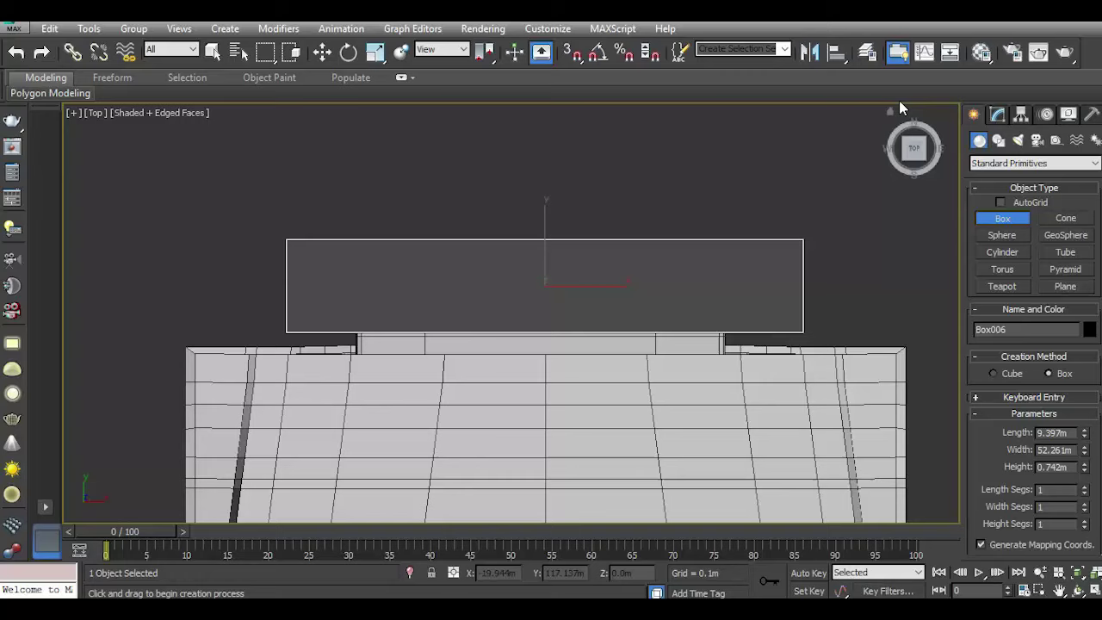
left_click(982, 51)
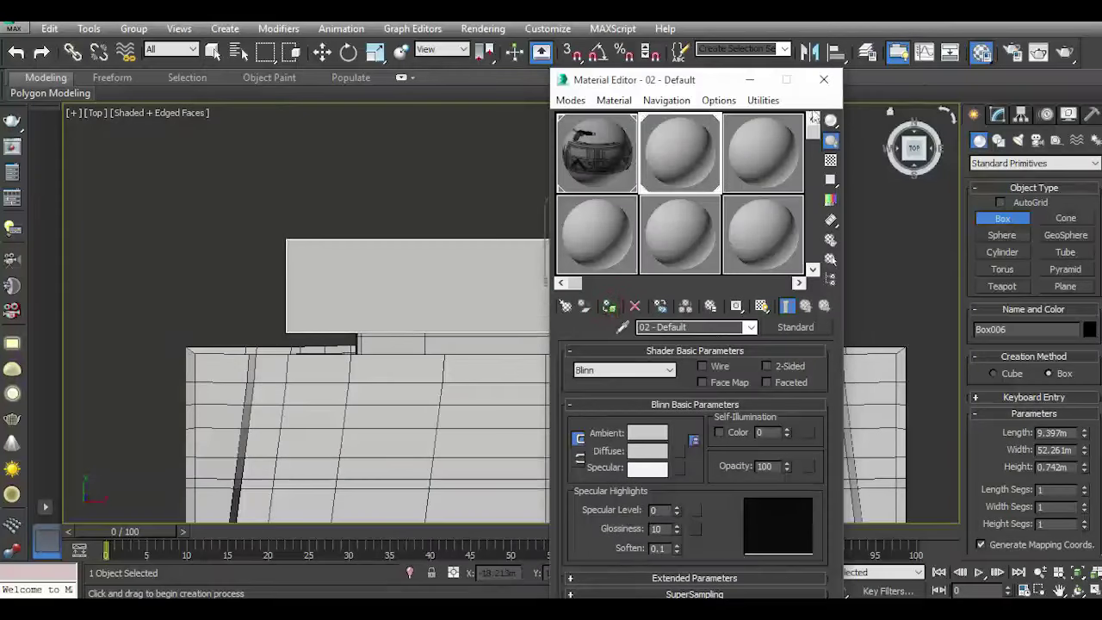
Close the Material Editor and lower Box006 in front of the grille in Perspective.
left_click(824, 79)
scroll(551, 275, "up", 5)
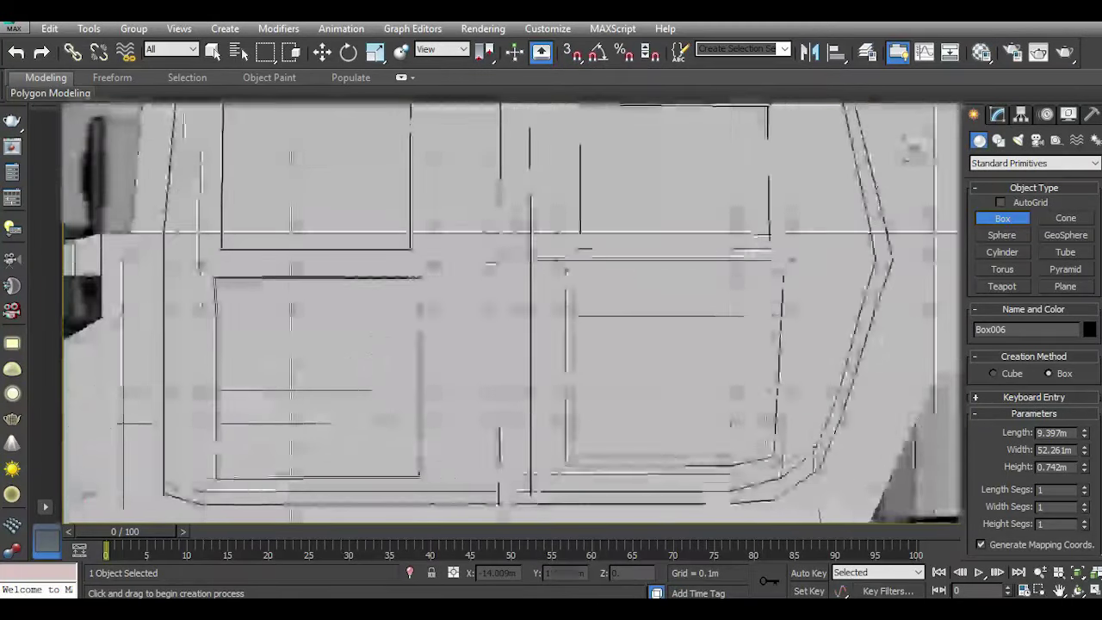
left_click(320, 54)
key("p")
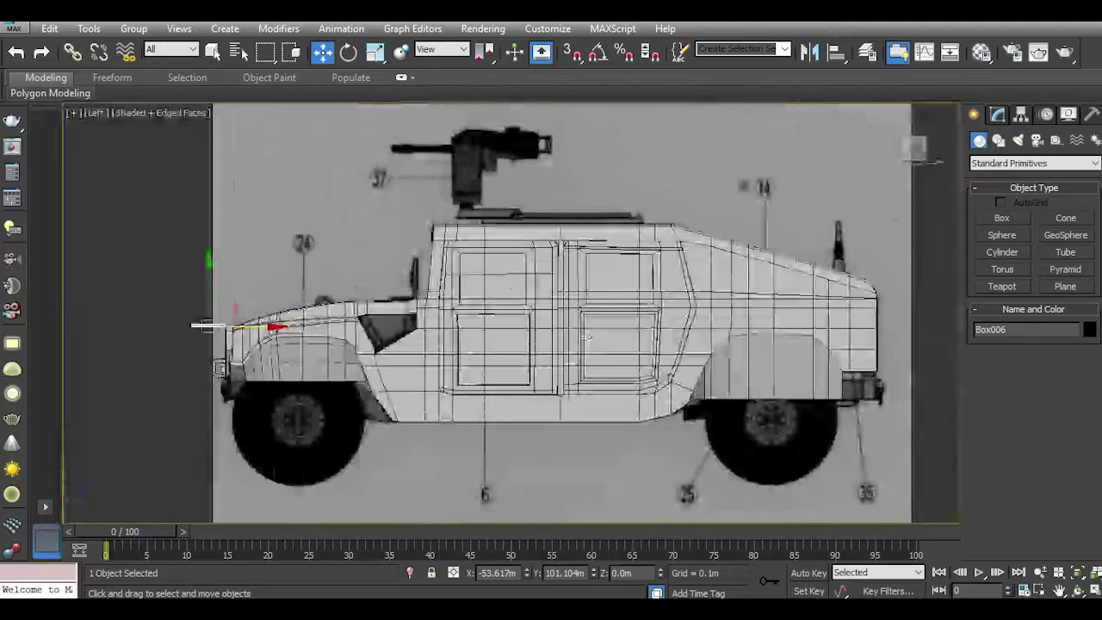
scroll(603, 327, "up", 4)
left_click_drag(913, 153, 574, 322)
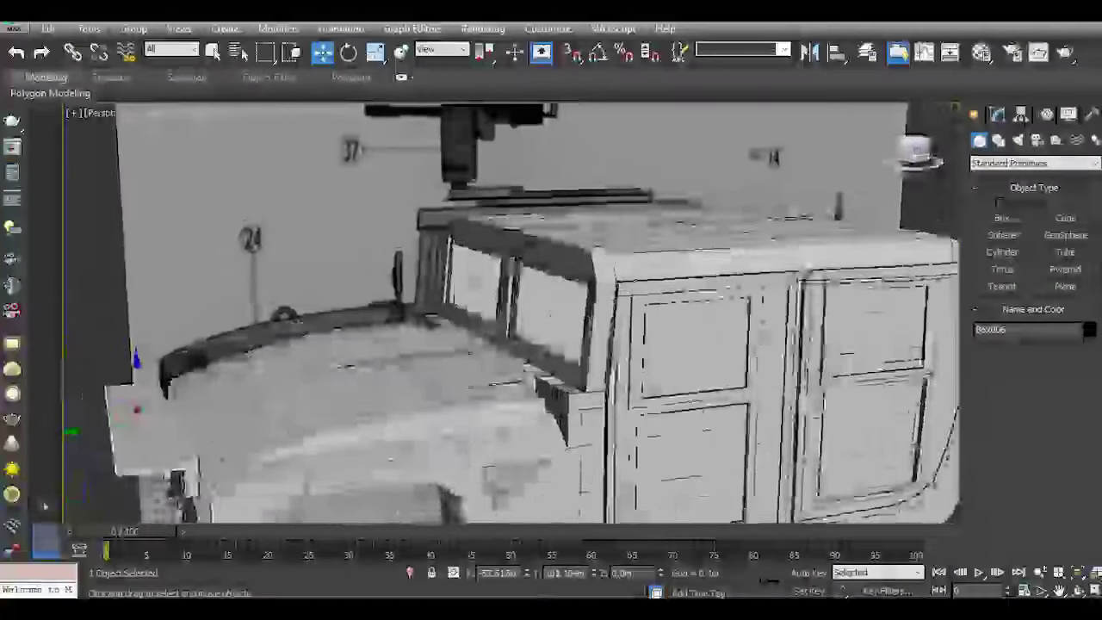
scroll(517, 345, "down", 2)
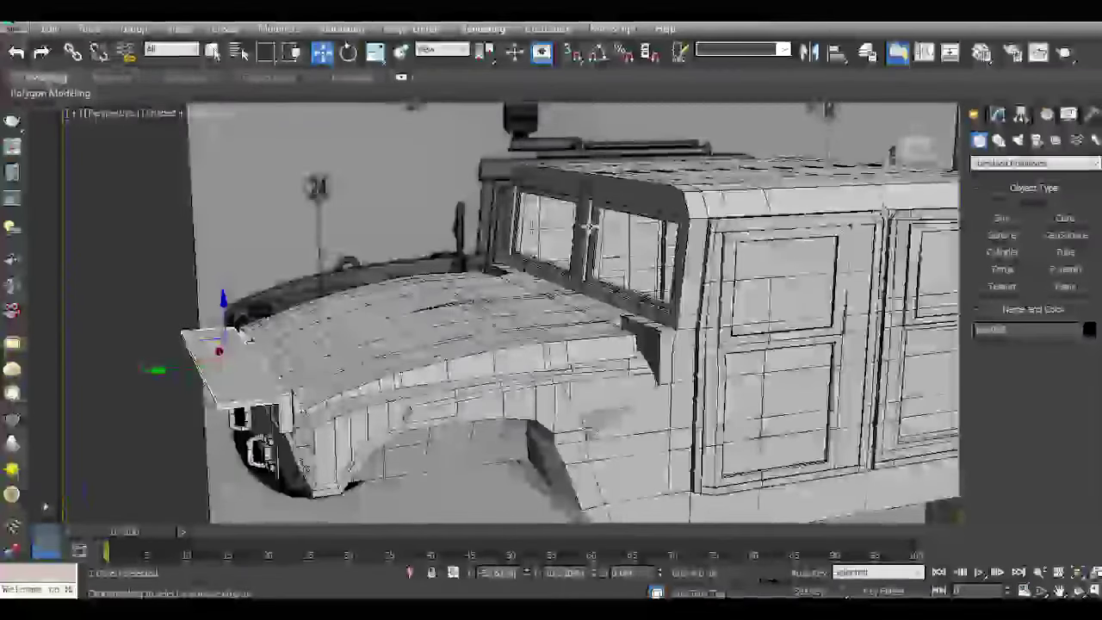
scroll(326, 378, "down", 3)
scroll(323, 372, "up", 2)
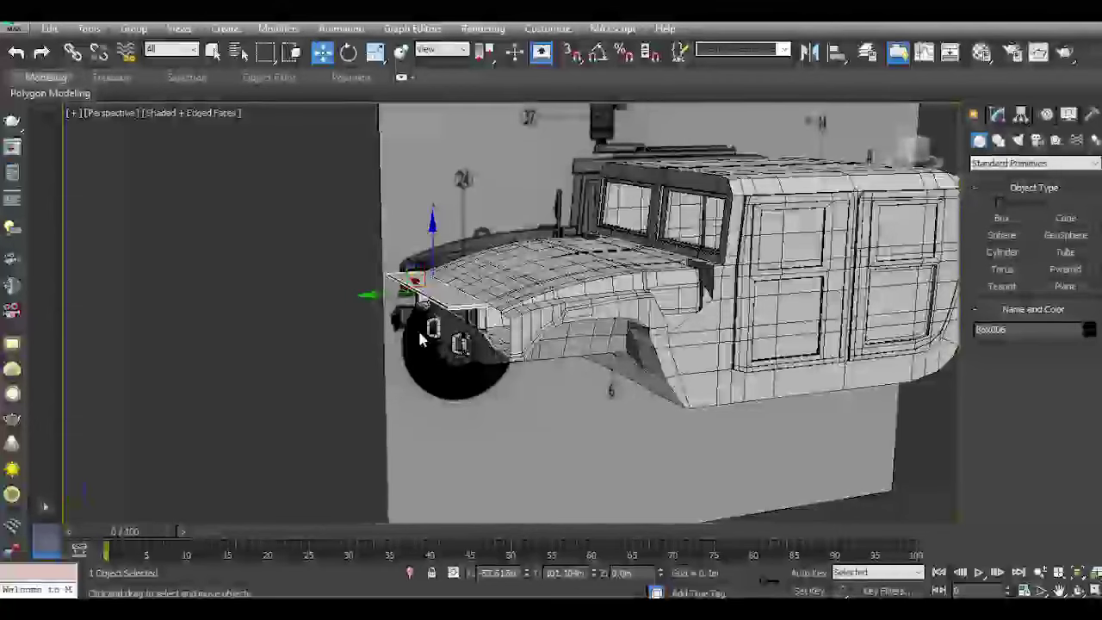
scroll(445, 233, "up", 3)
left_click_drag(445, 233, 439, 305)
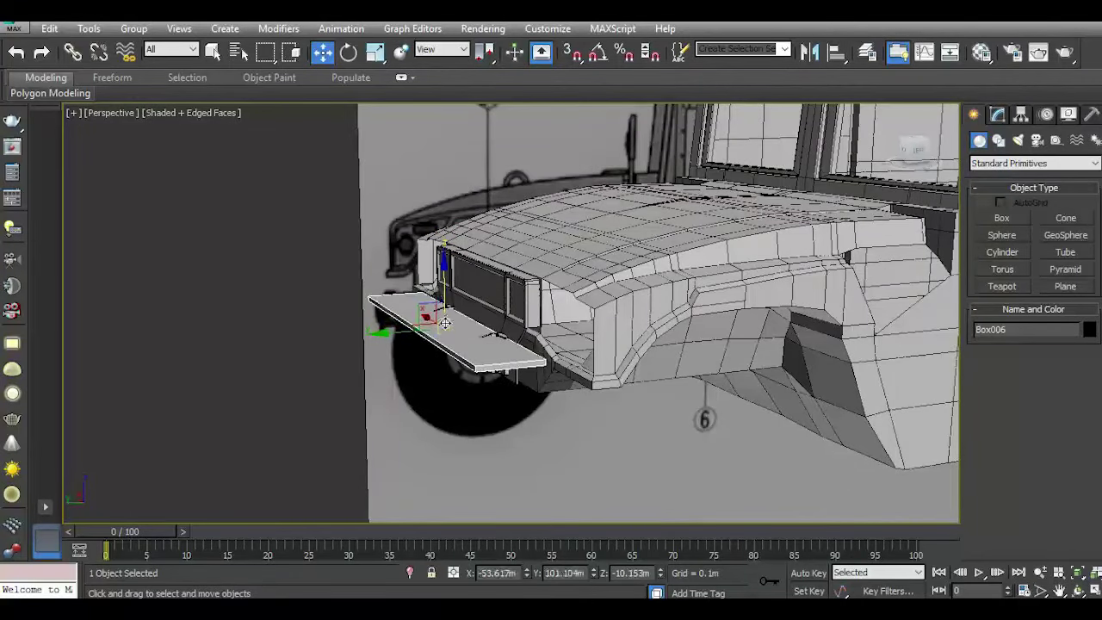
Set the angle snap to 90 degrees in Grid and Snap Settings.
scroll(439, 305, "up", 1)
left_click(349, 52)
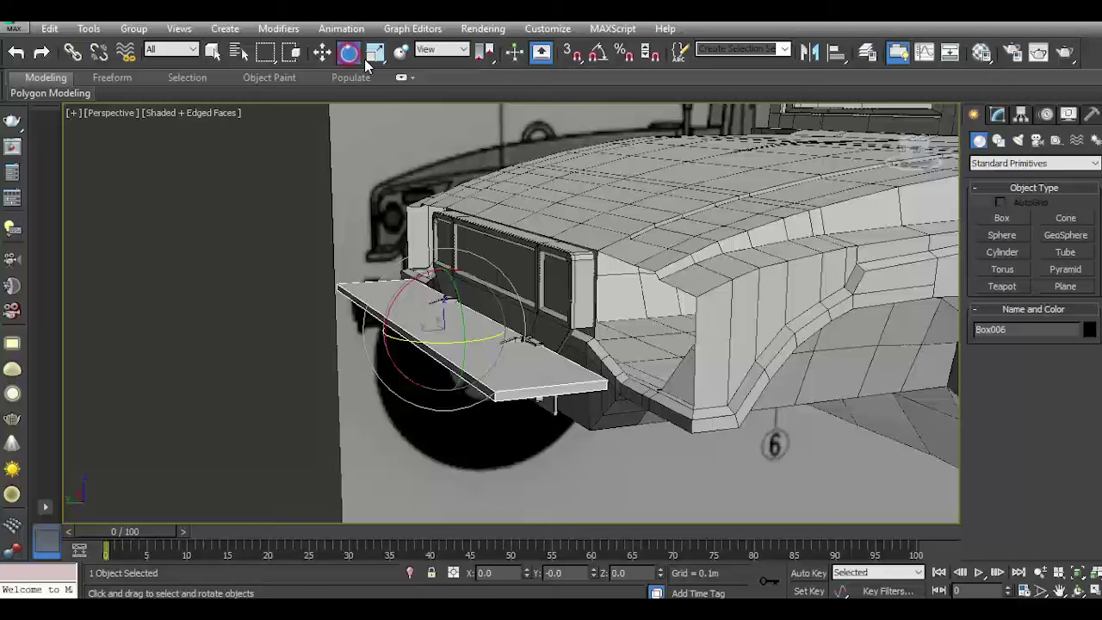
right_click(589, 56)
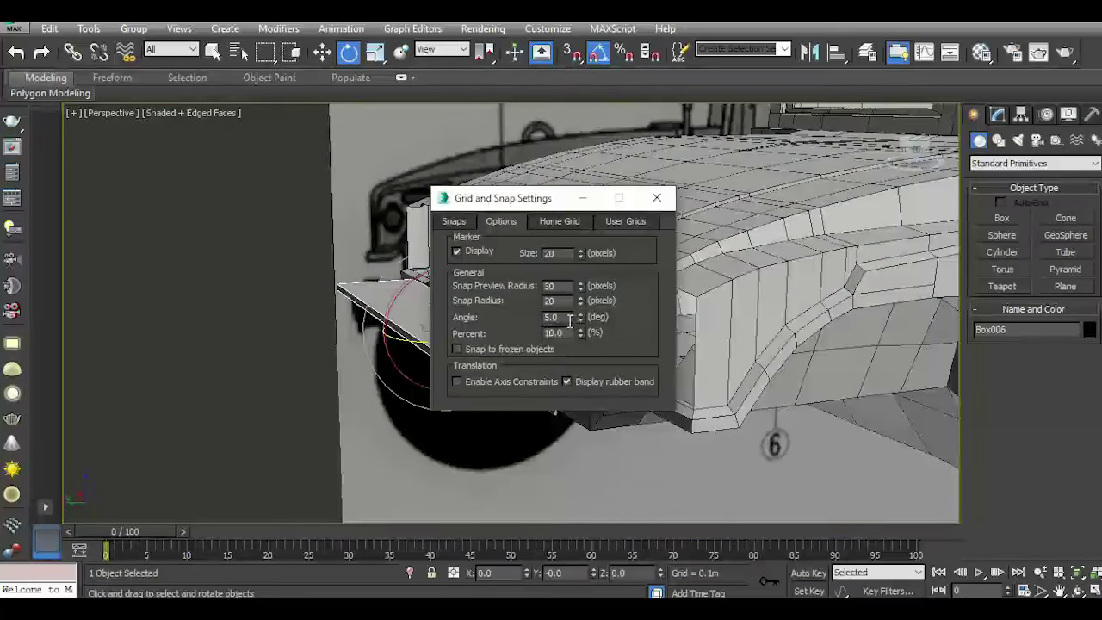
left_click_drag(569, 321, 535, 318)
type("90")
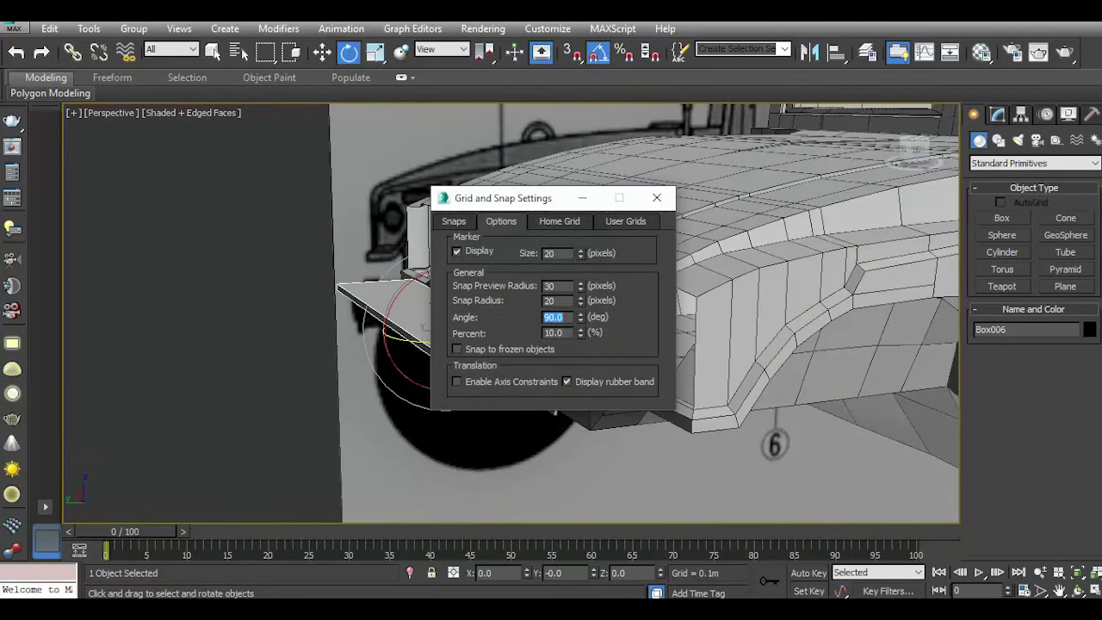
Rotate the plank -90° about X to stand it upright, then slide it back against the grille.
left_click(656, 199)
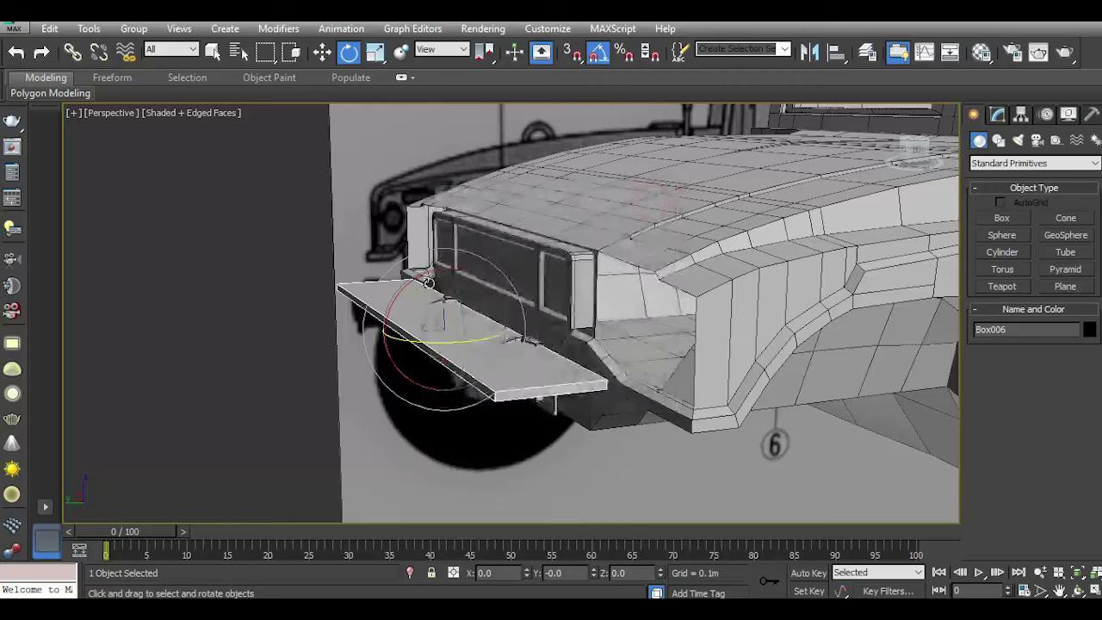
left_click_drag(411, 280, 406, 282)
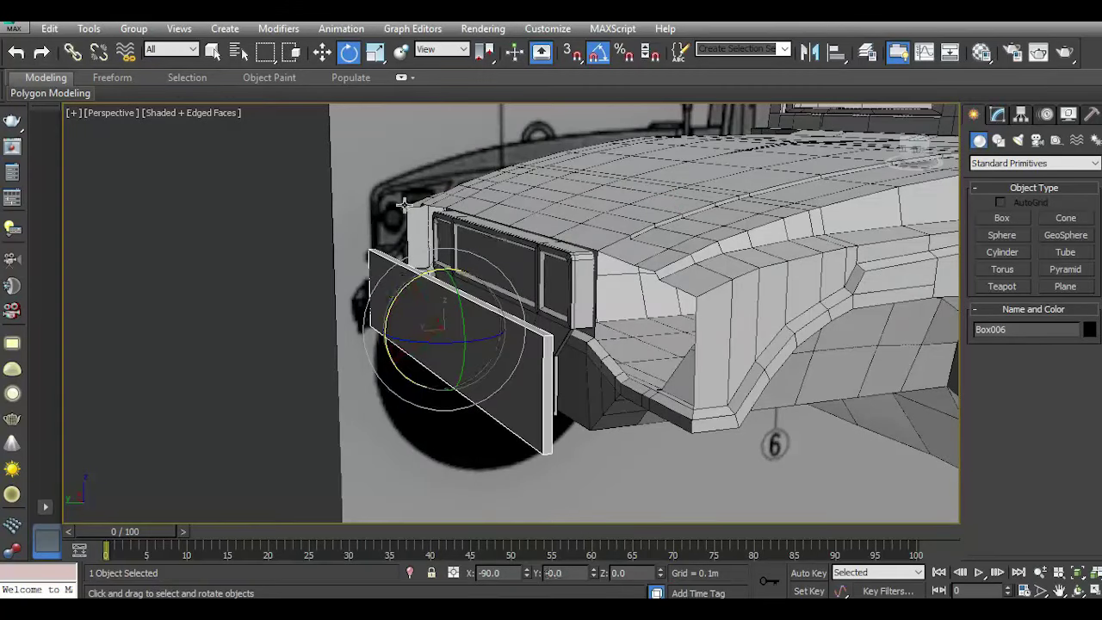
left_click(325, 53)
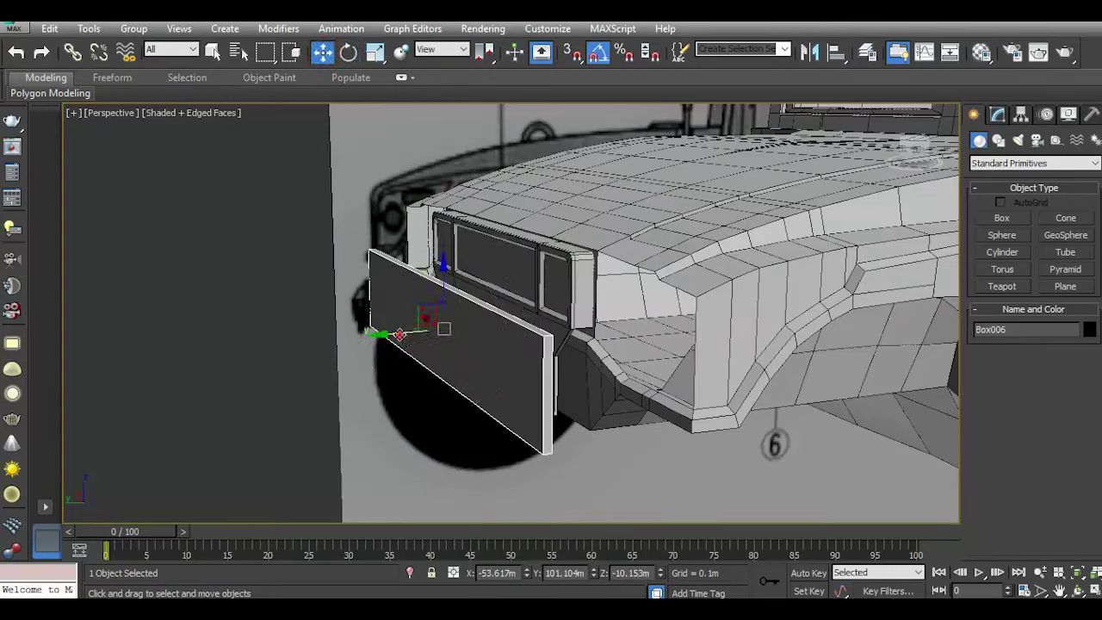
mouse_move(399, 334)
left_mouse_down()
mouse_move(437, 320)
mouse_move(470, 243)
left_mouse_up()
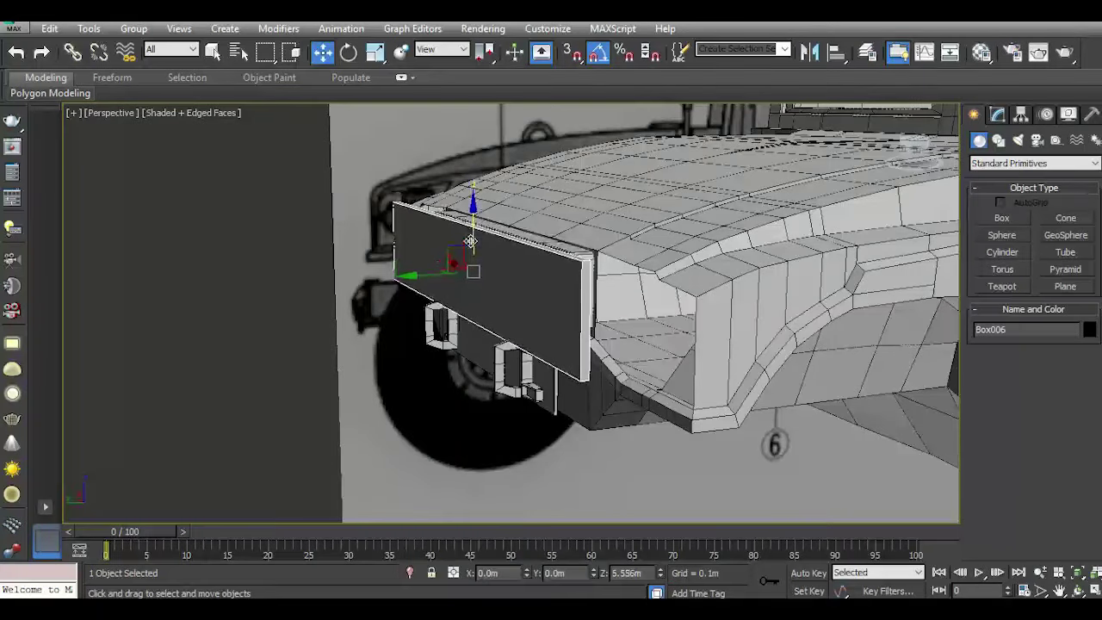
mouse_move(928, 151)
left_mouse_down()
mouse_move(712, 280)
mouse_move(950, 146)
mouse_move(818, 399)
left_mouse_up()
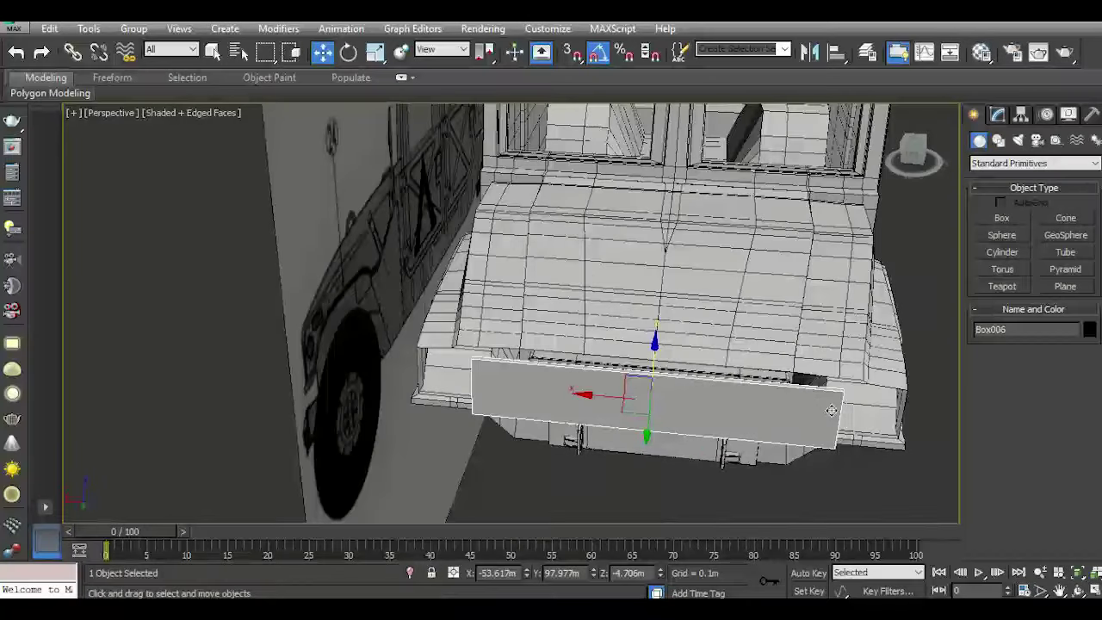
left_click_drag(911, 148, 912, 151)
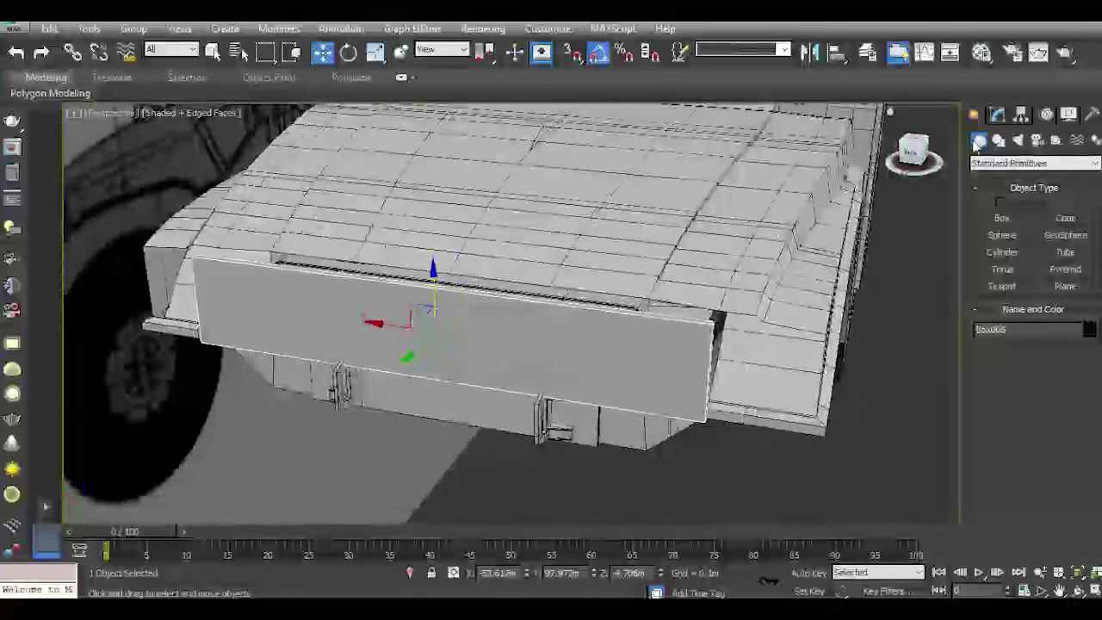
Resize the front plate to 48.081m wide and about 1.299m high.
left_click(998, 115)
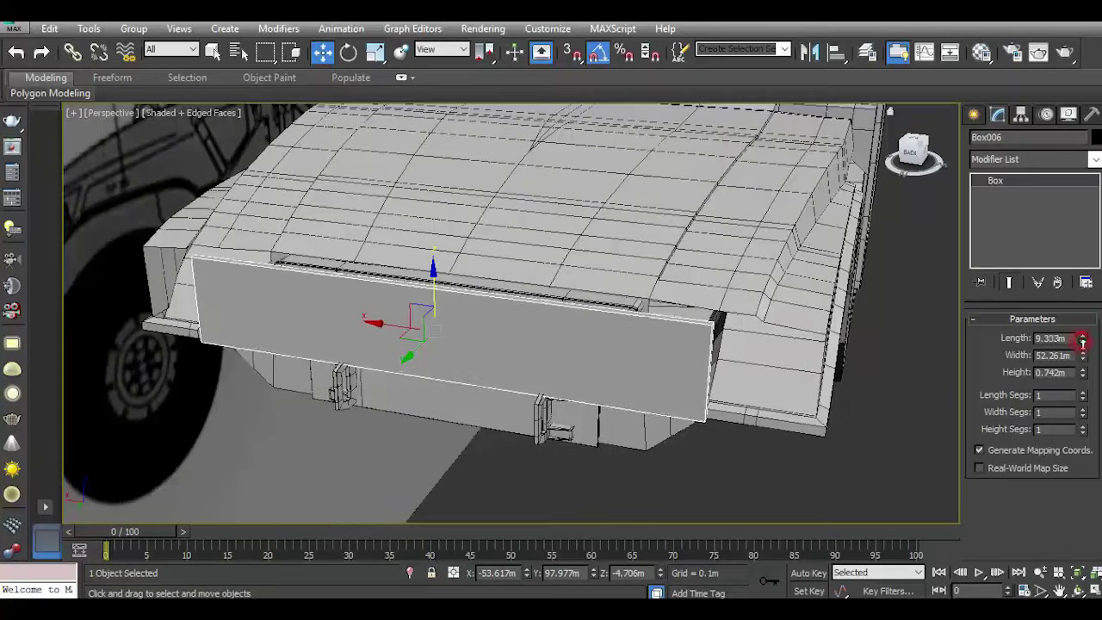
left_click_drag(1082, 342, 1082, 337)
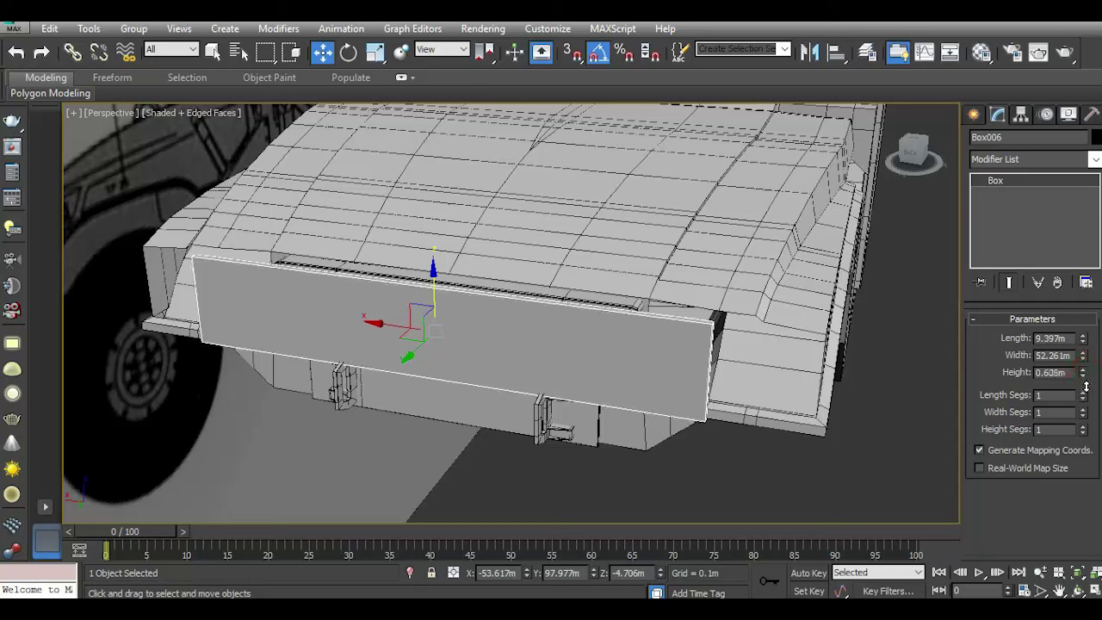
left_click(16, 53)
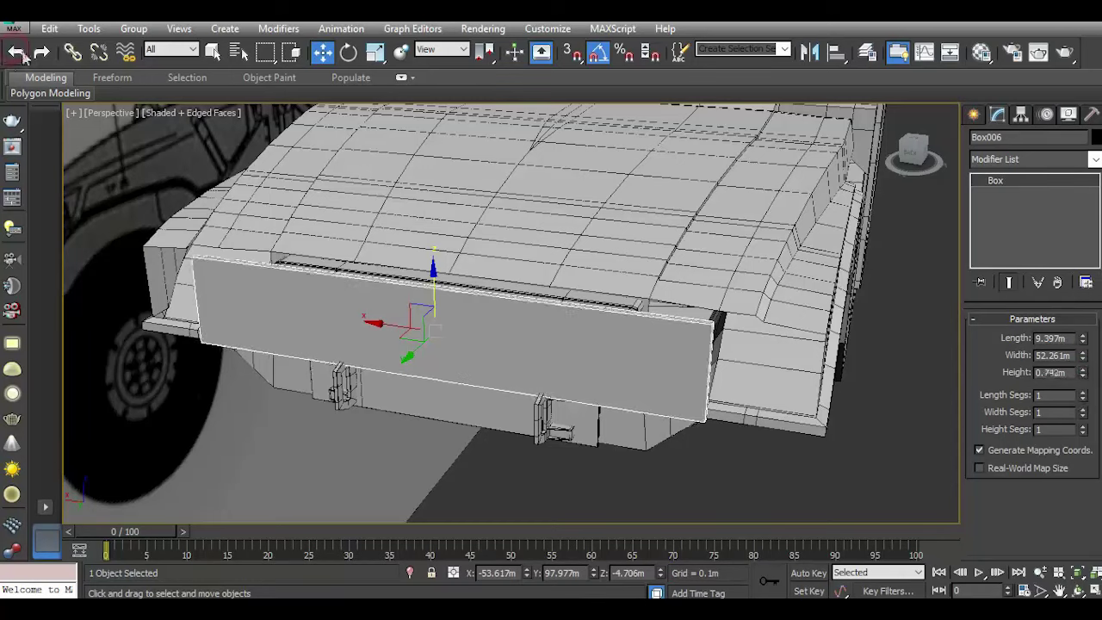
left_click_drag(1082, 366, 1083, 353)
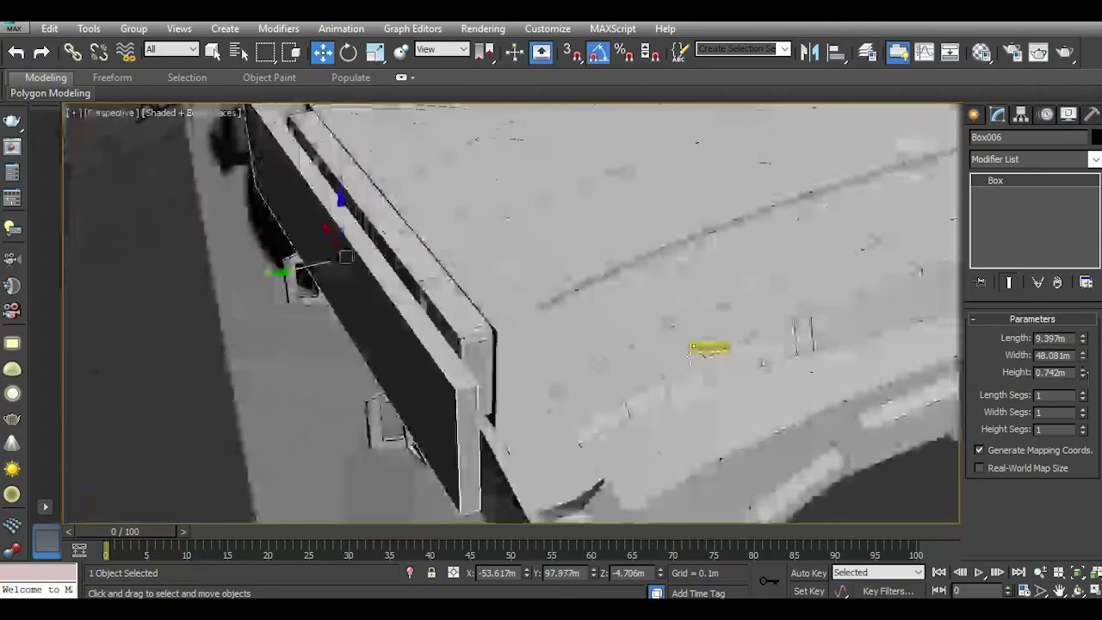
middle_click_drag(714, 350, 842, 248, "alt")
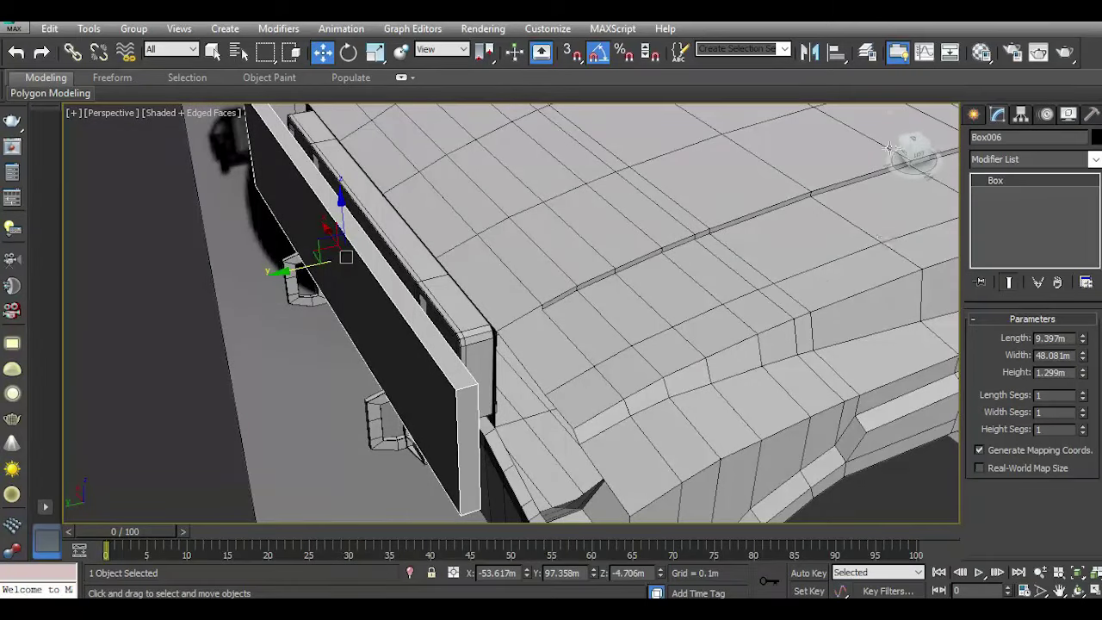
mouse_move(911, 151)
left_mouse_down()
mouse_move(898, 379)
mouse_move(864, 377)
left_mouse_up()
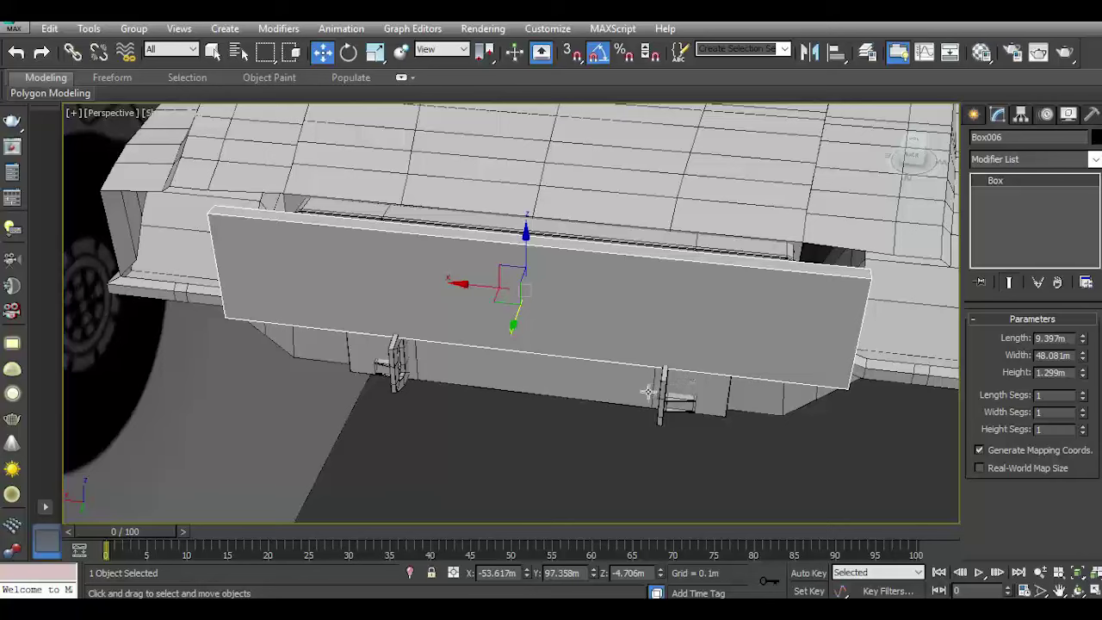
middle_click_drag(648, 392, 600, 419)
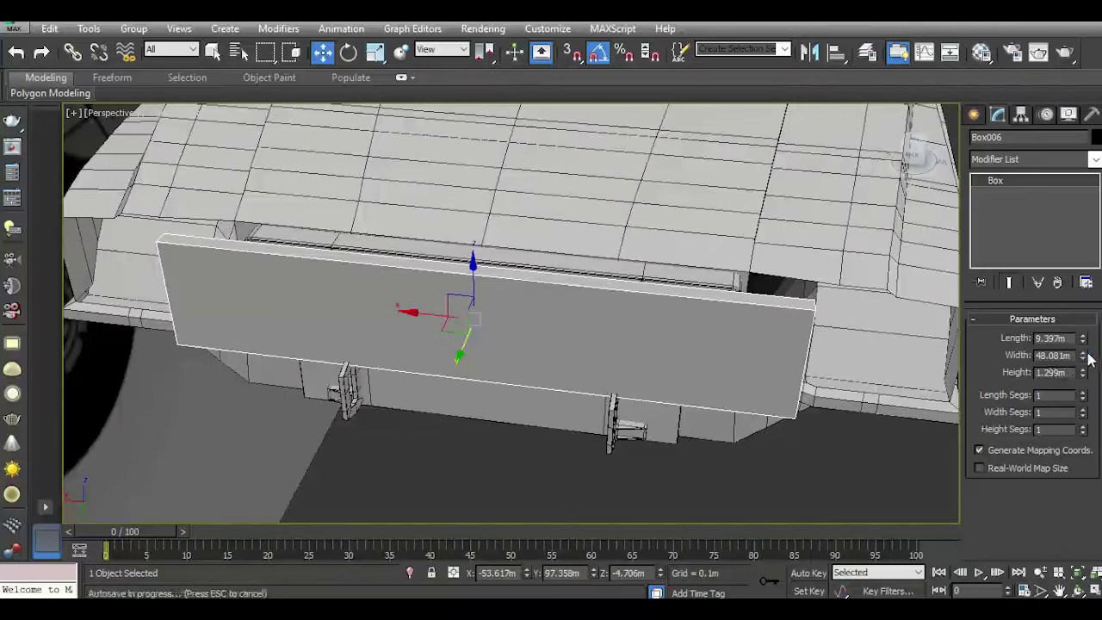
Set Length Segs back to 1 and Width Segs to 4.
left_click(1084, 392)
left_click(1083, 398)
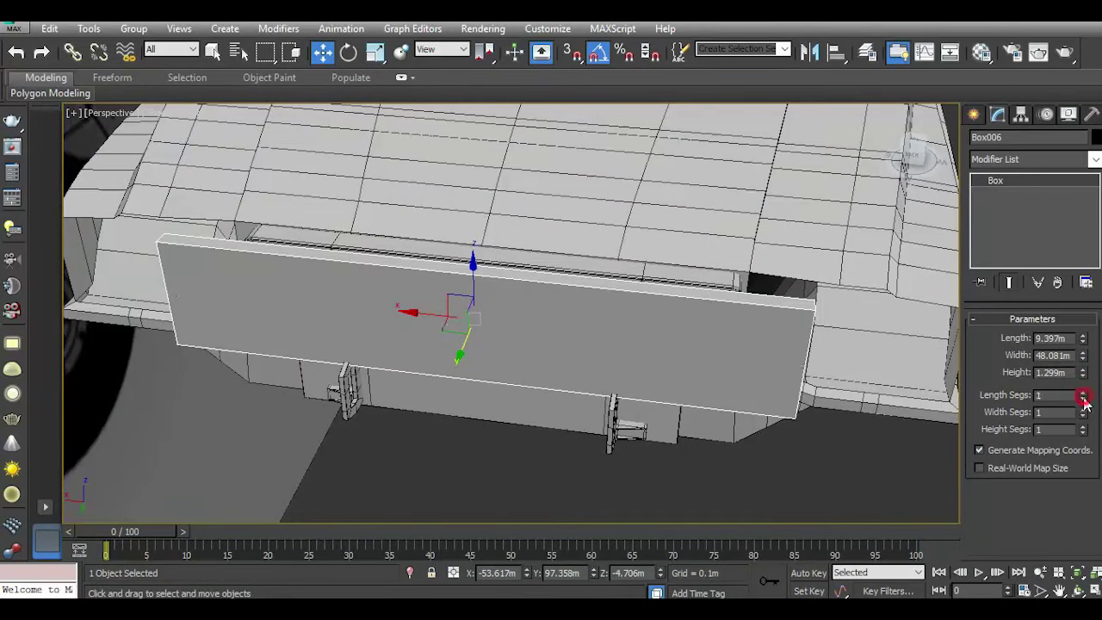
left_click(1083, 410)
left_click(1083, 410)
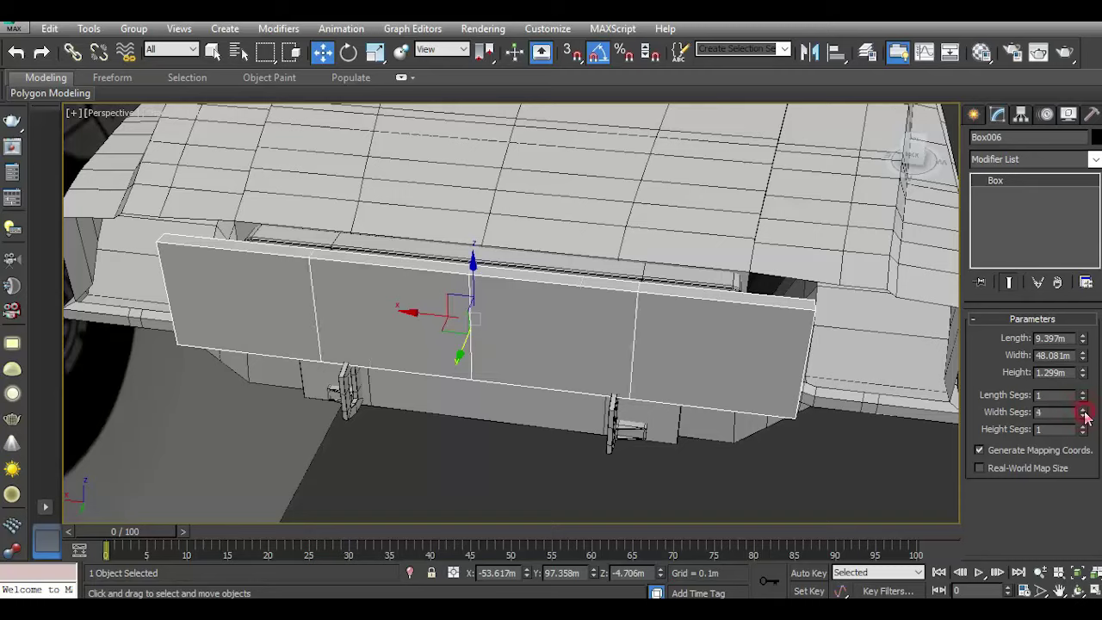
left_click(1084, 410)
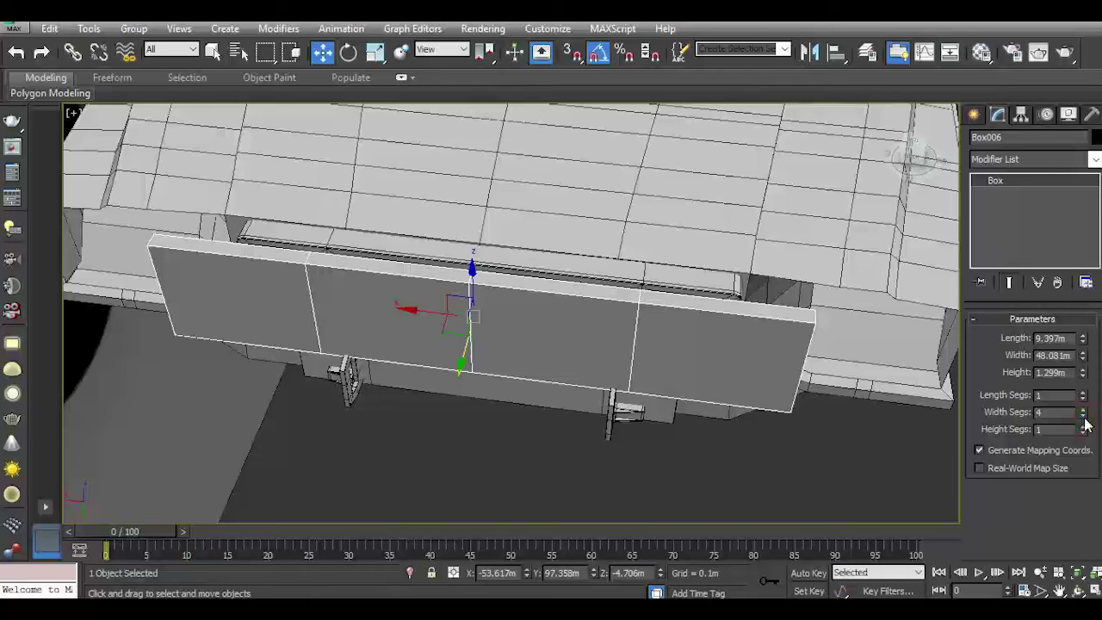
Convert Box006 to an Editable Poly and select two of its middle front polygons.
right_click(1059, 228)
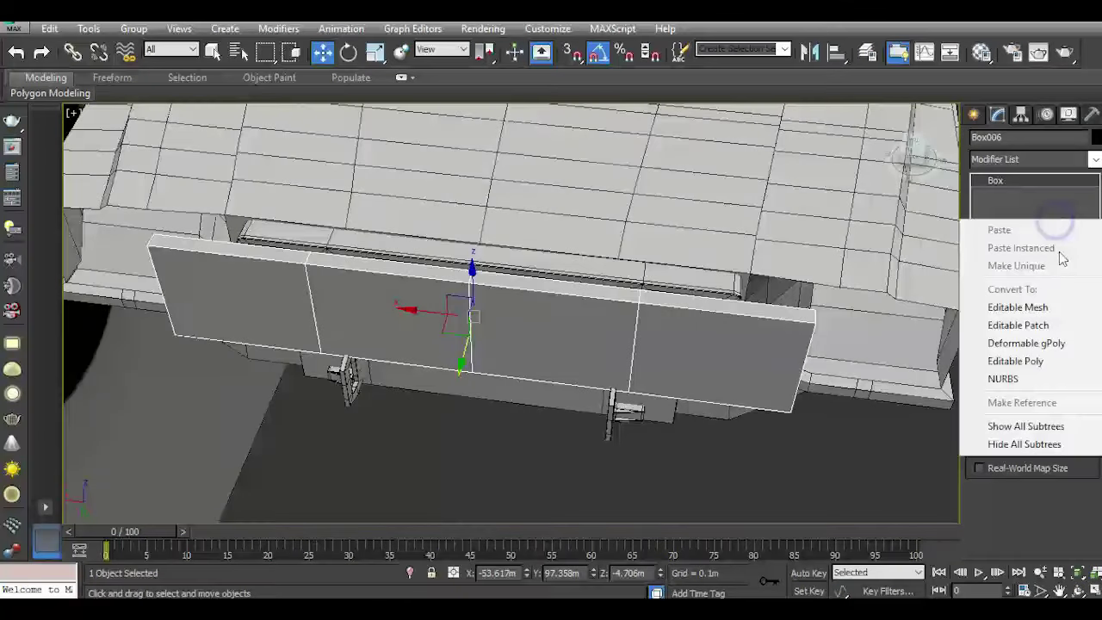
left_click(1049, 357)
left_click(1050, 353)
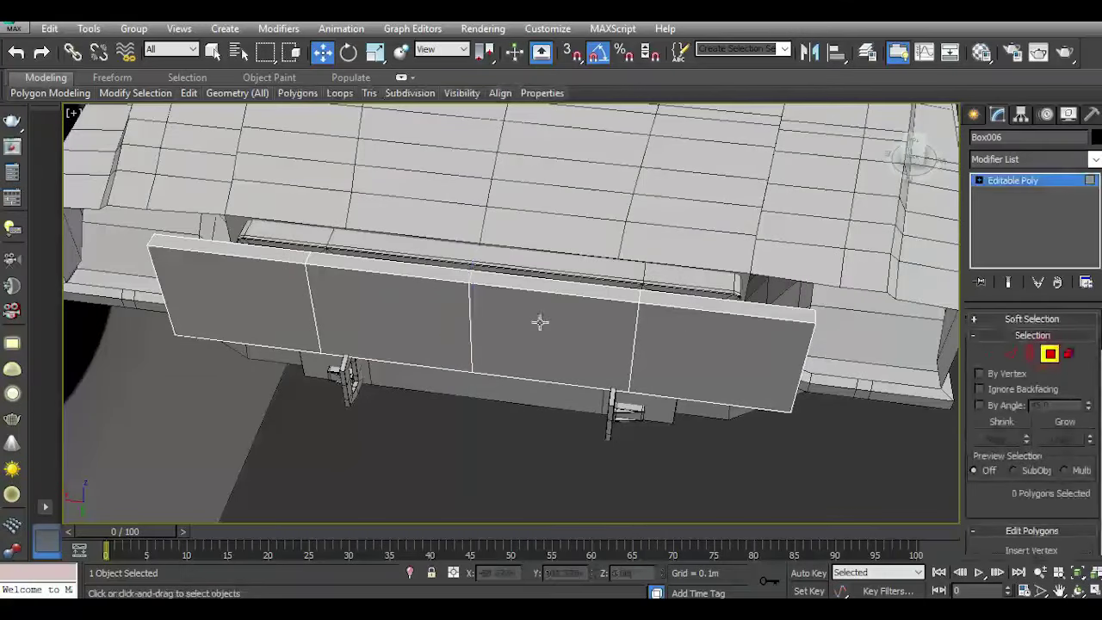
left_click(412, 323)
left_click(517, 337, "ctrl")
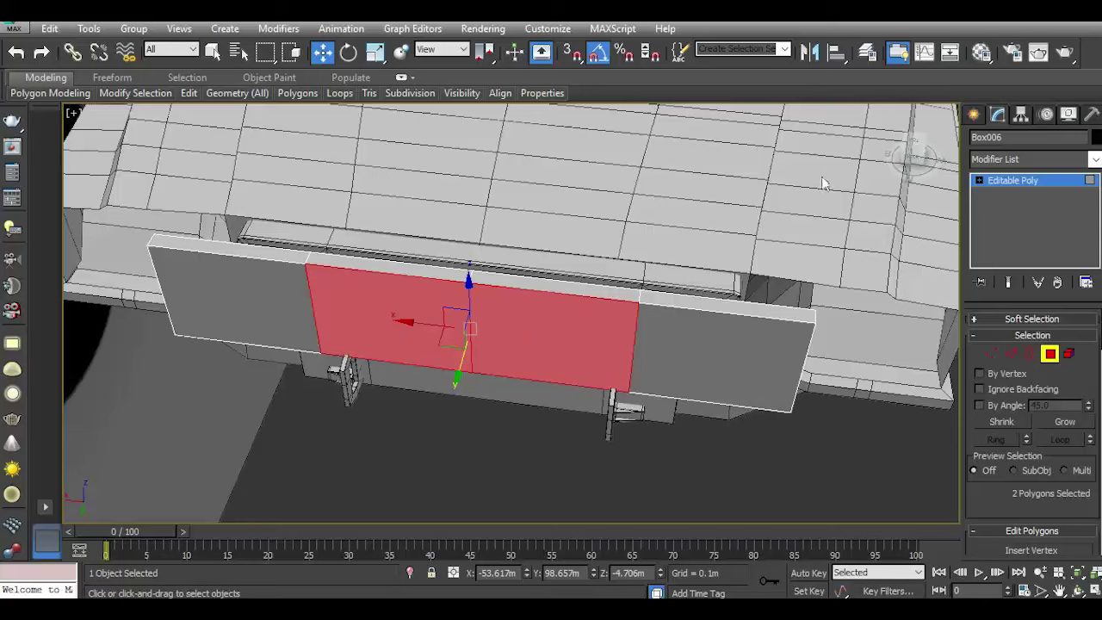
Add the left and right front polygons to the selection and isolate the box.
left_click_drag(913, 162, 875, 209)
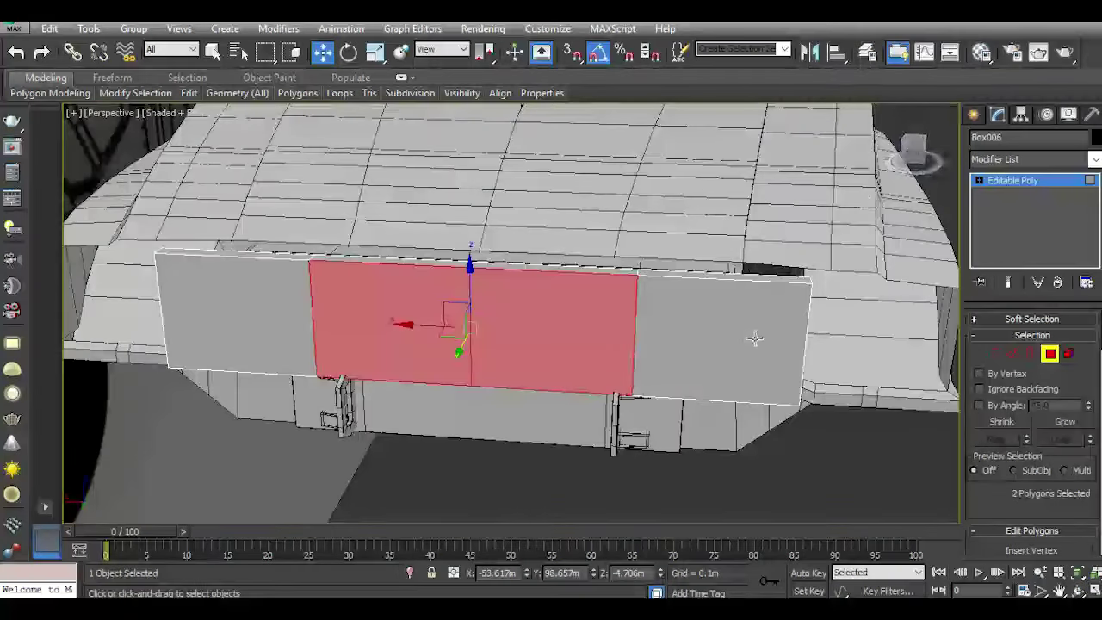
left_click(755, 339, "ctrl")
left_click(275, 331, "ctrl")
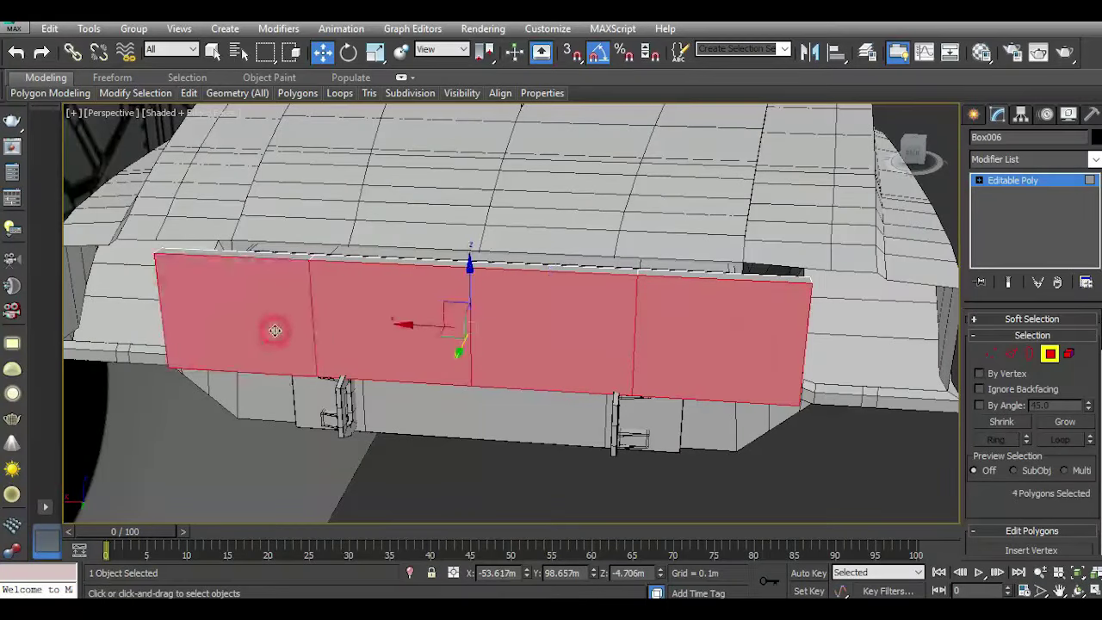
left_click(409, 574)
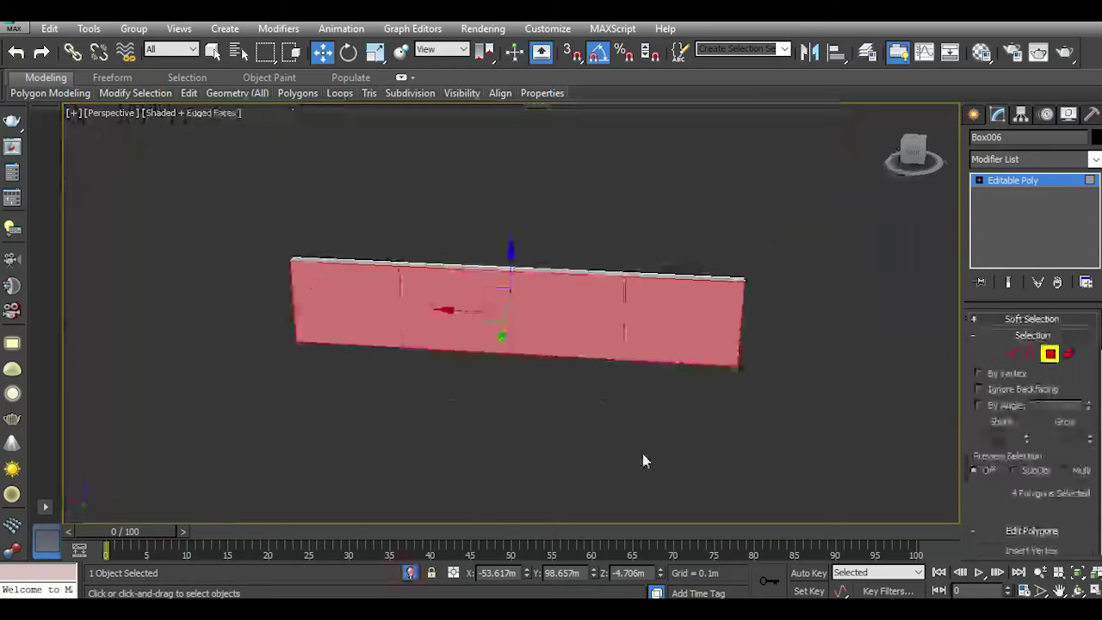
mouse_move(912, 153)
left_mouse_down()
mouse_move(887, 156)
mouse_move(943, 155)
left_mouse_up()
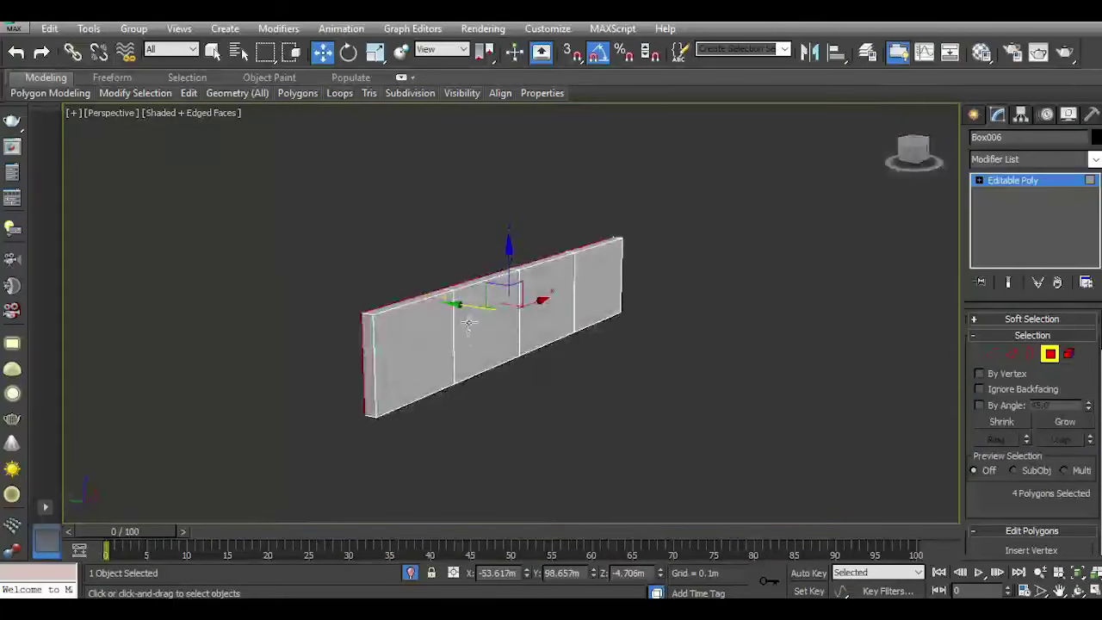
scroll(439, 325, "up", 3)
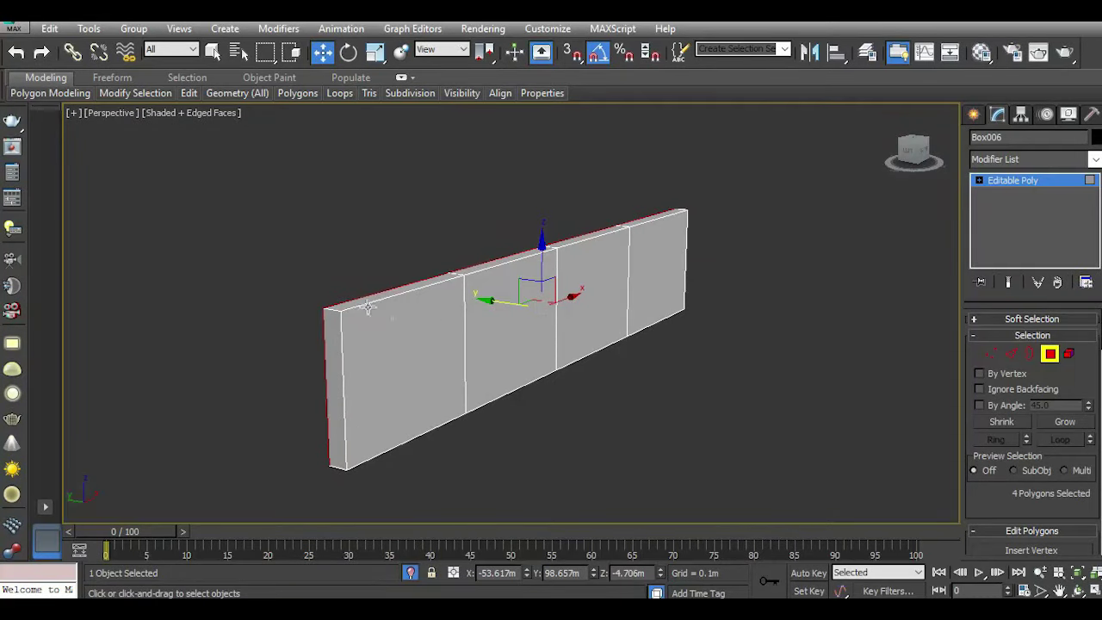
Select the four short top and bottom corner edges at the box's ends.
left_click(1011, 353)
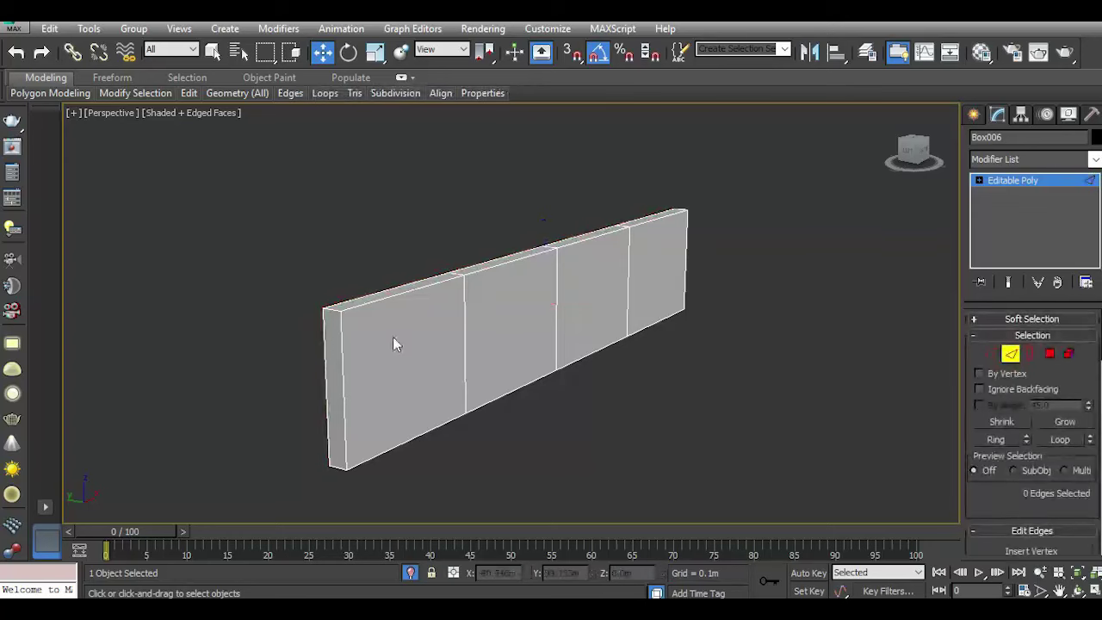
left_click(331, 310)
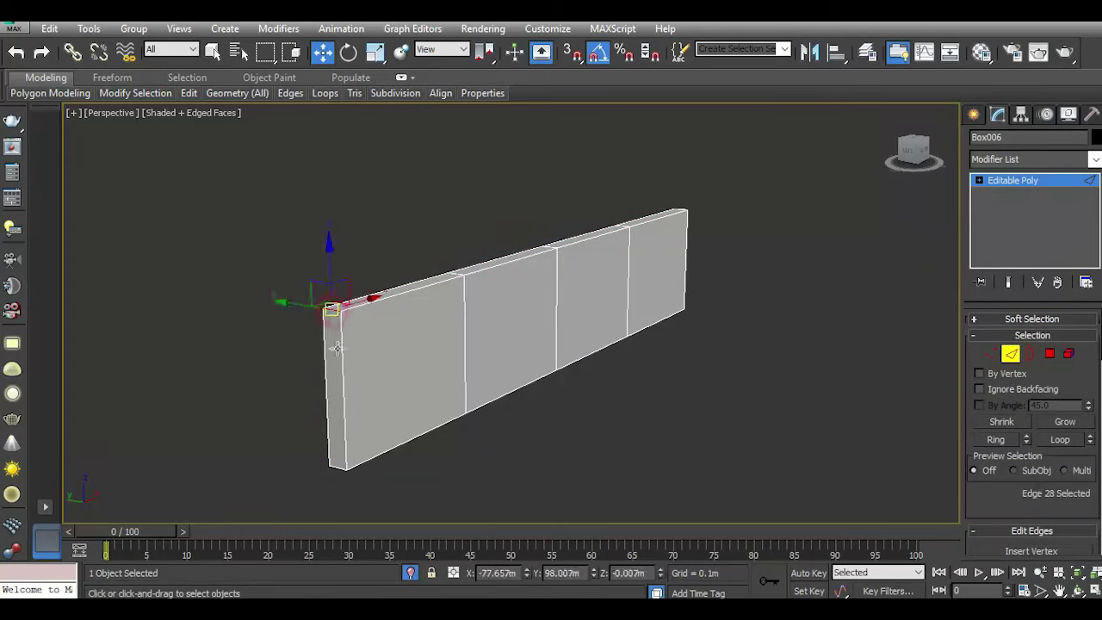
left_click(335, 467, "ctrl")
left_click_drag(902, 193, 675, 290)
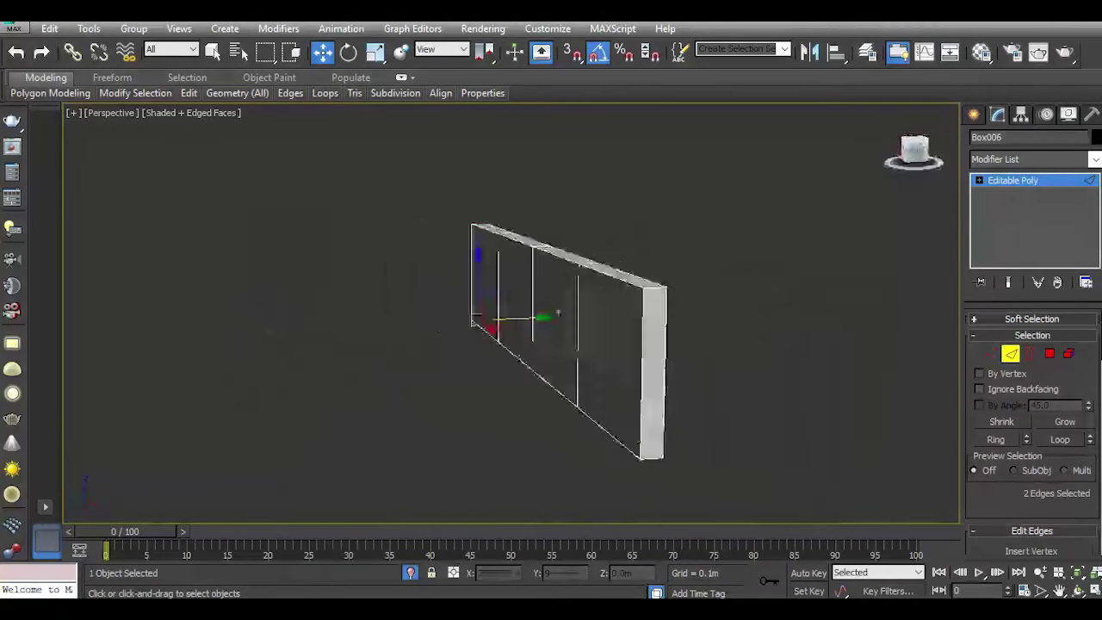
left_click(605, 300, "ctrl")
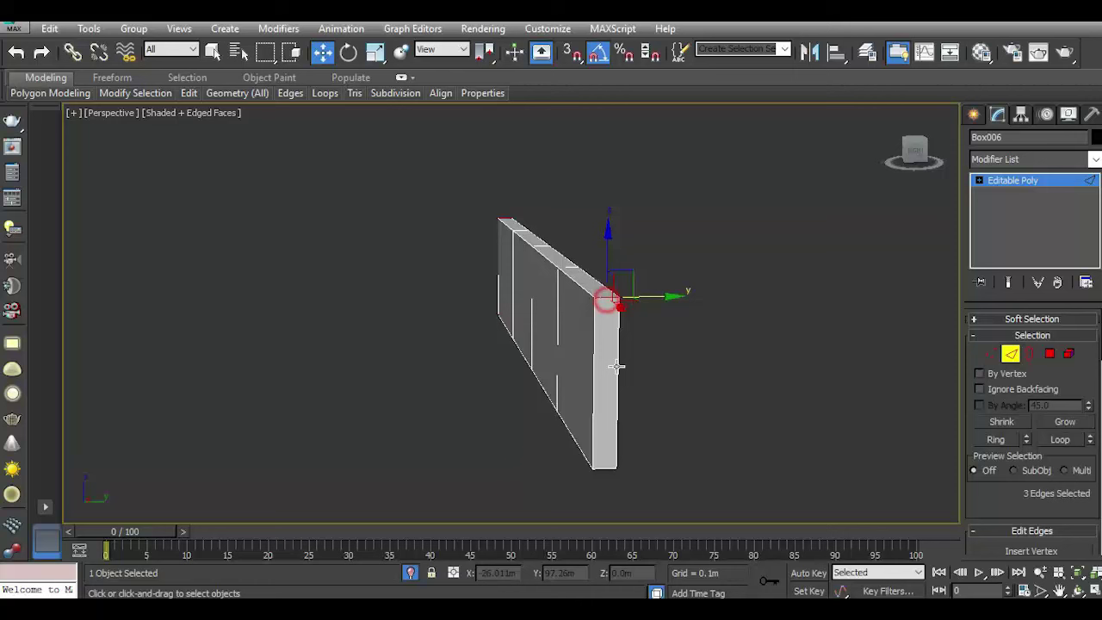
left_click(607, 470, "ctrl")
scroll(577, 336, "up", 2)
scroll(1041, 451, "down", 5)
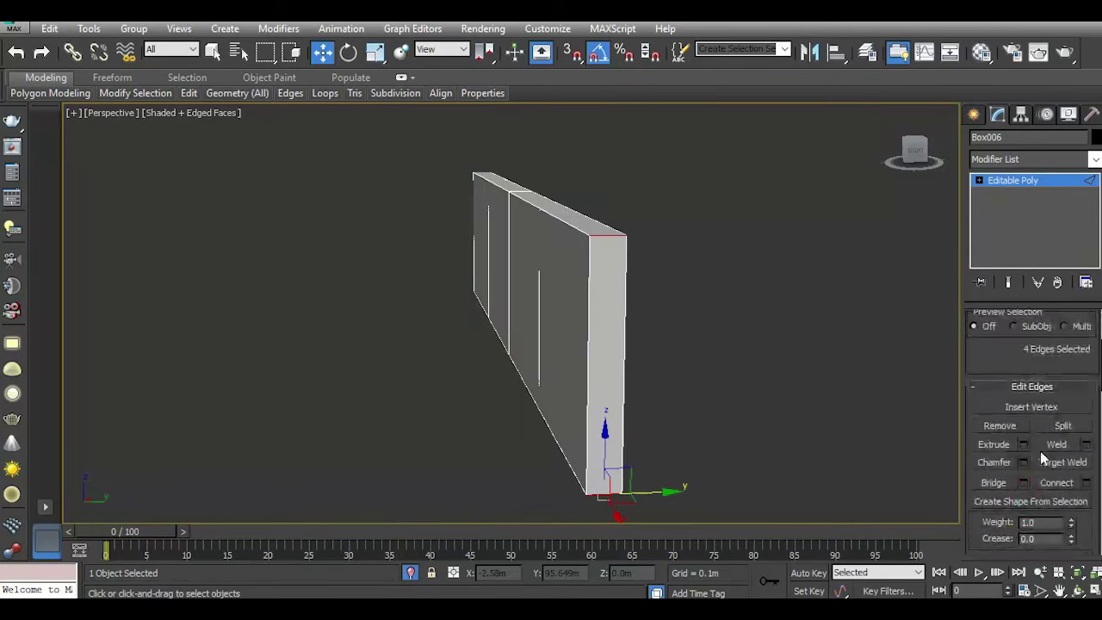
Chamfer the four corner edges by about 1.016m.
left_click(1023, 462)
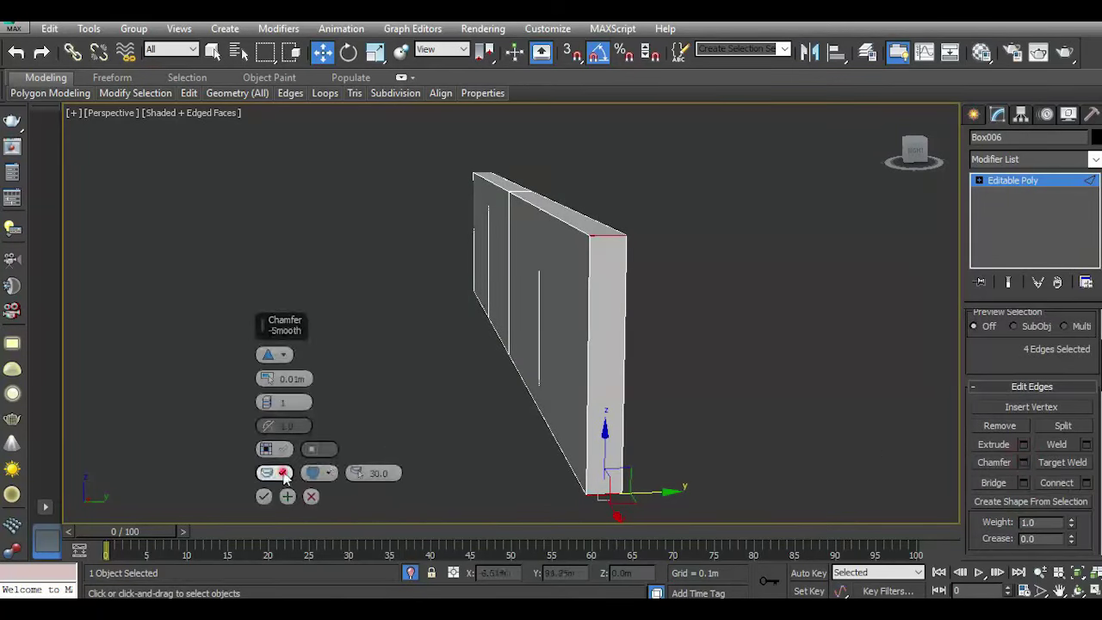
left_click_drag(266, 378, 271, 230)
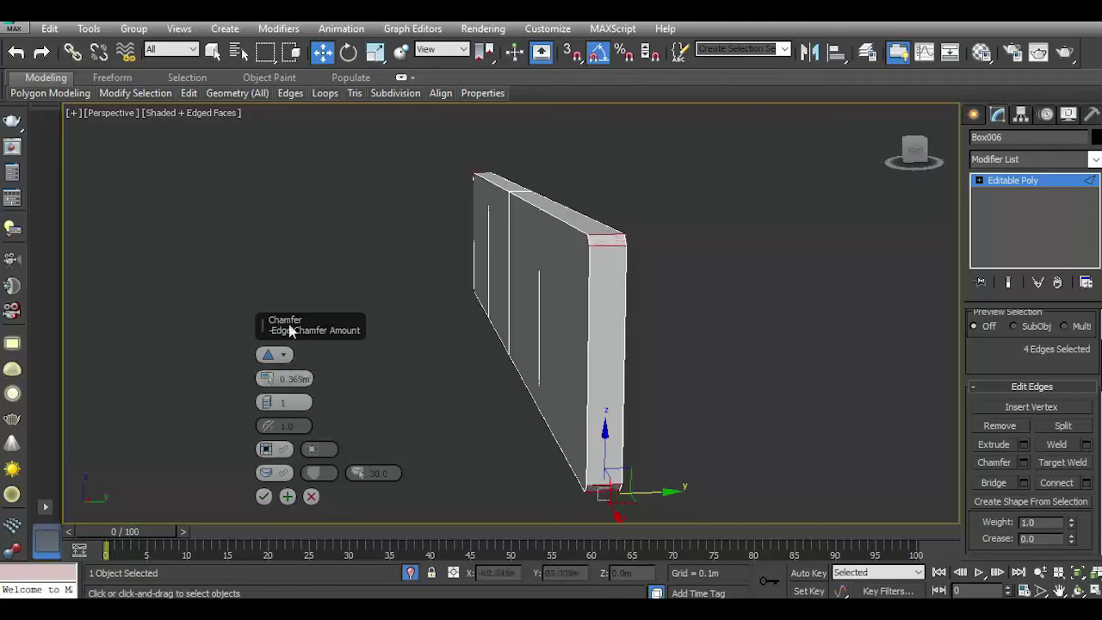
left_click_drag(266, 379, 276, 233)
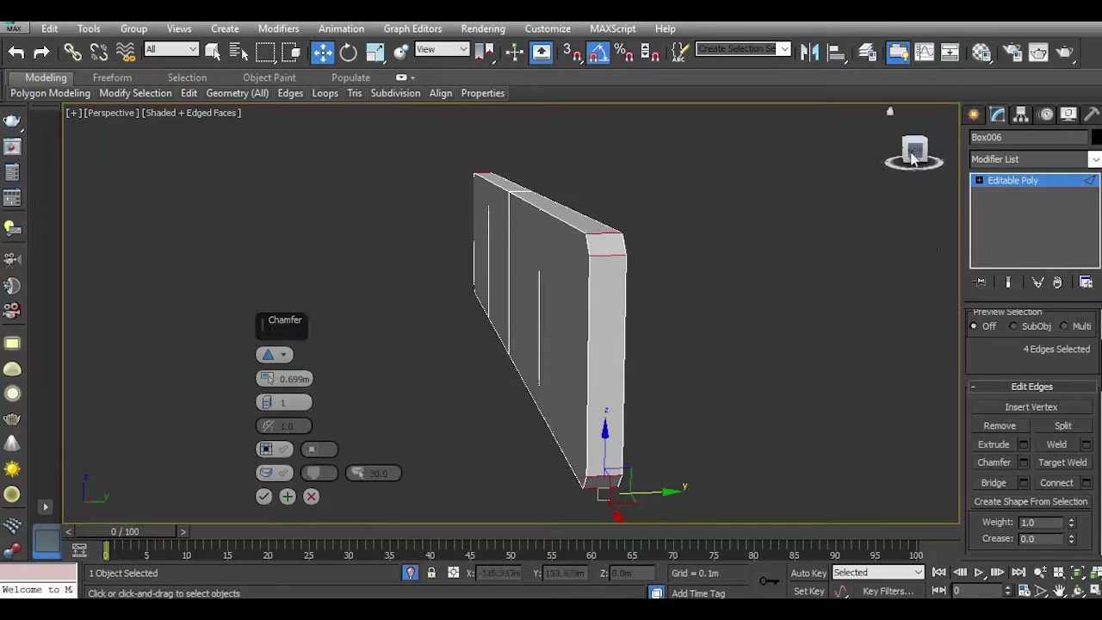
left_click_drag(914, 152, 913, 153)
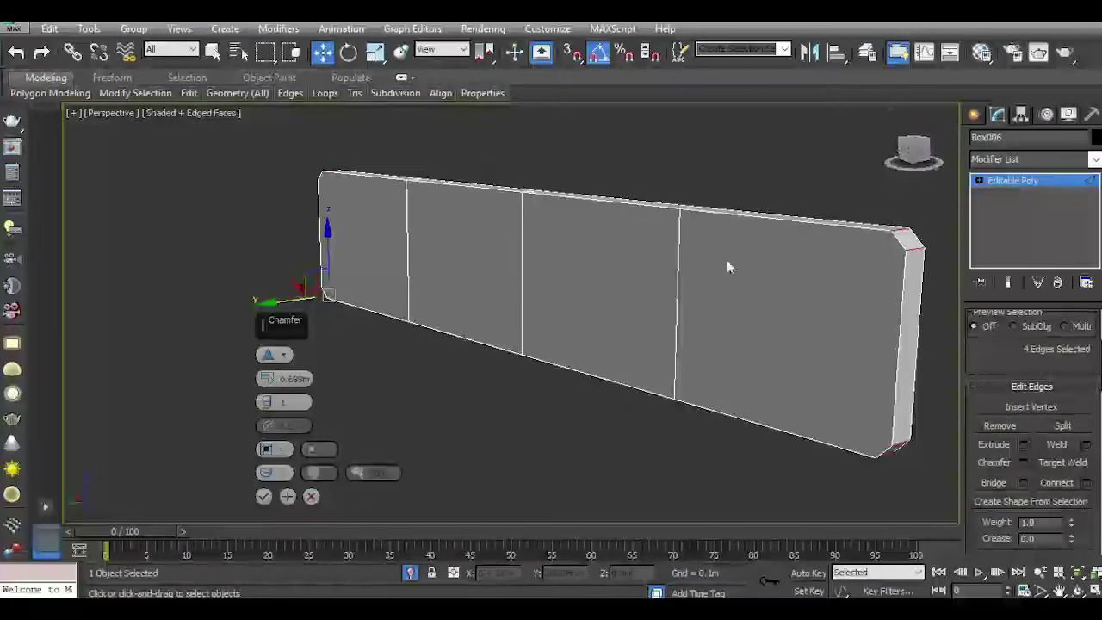
left_click_drag(266, 379, 268, 212)
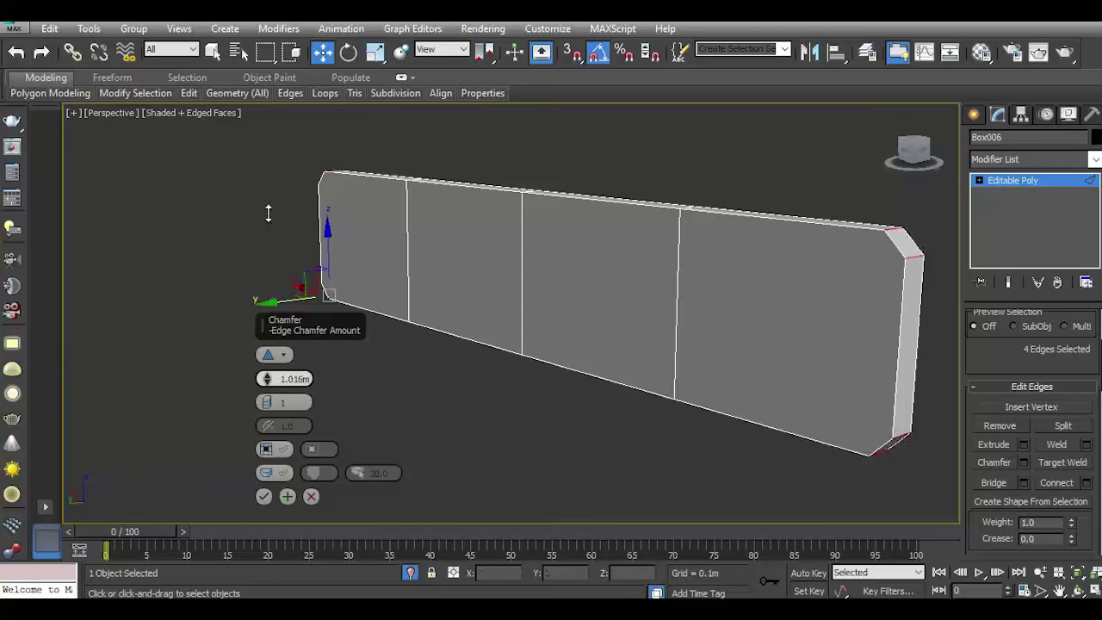
left_click(264, 497)
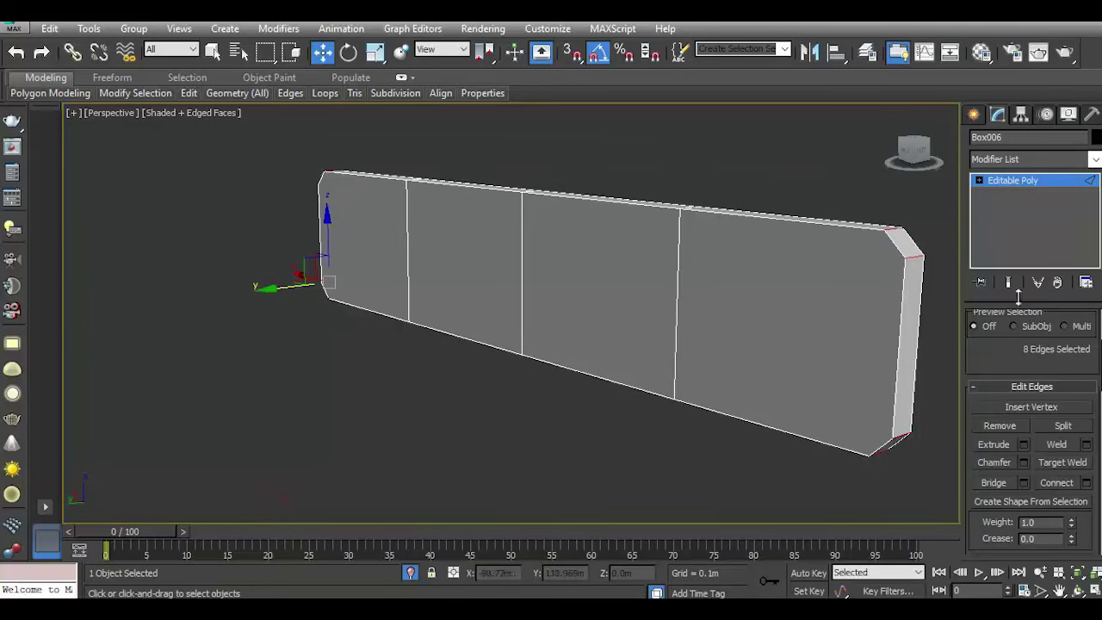
Select the front panel polygons and bring the rest of the scene back into view.
left_click(978, 181)
left_click(1011, 232)
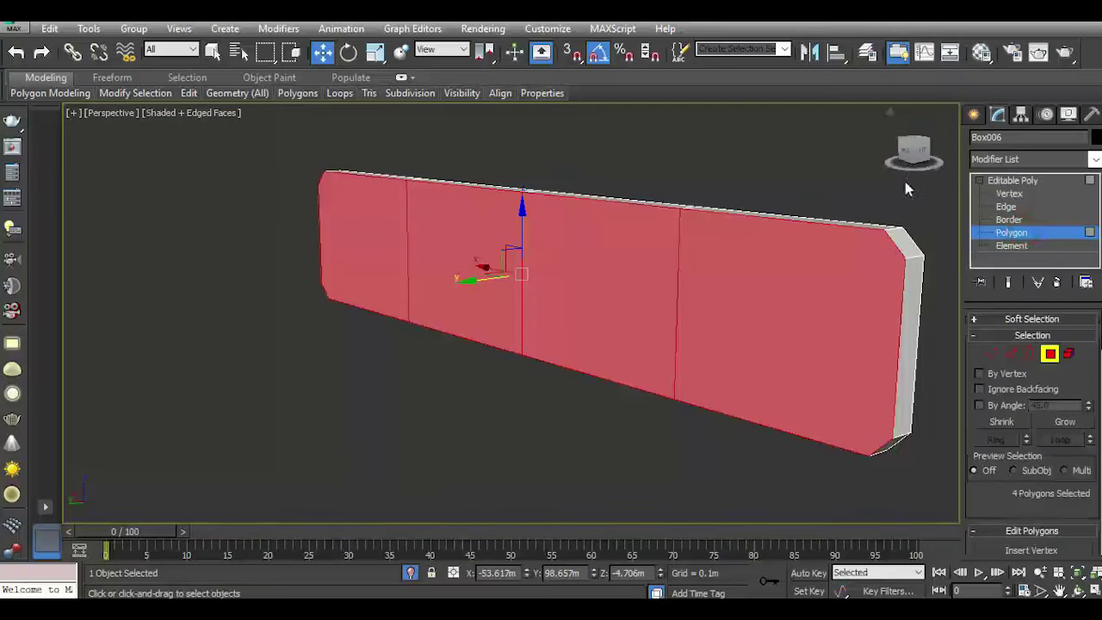
left_click_drag(913, 151, 914, 153)
left_click(295, 298, "ctrl")
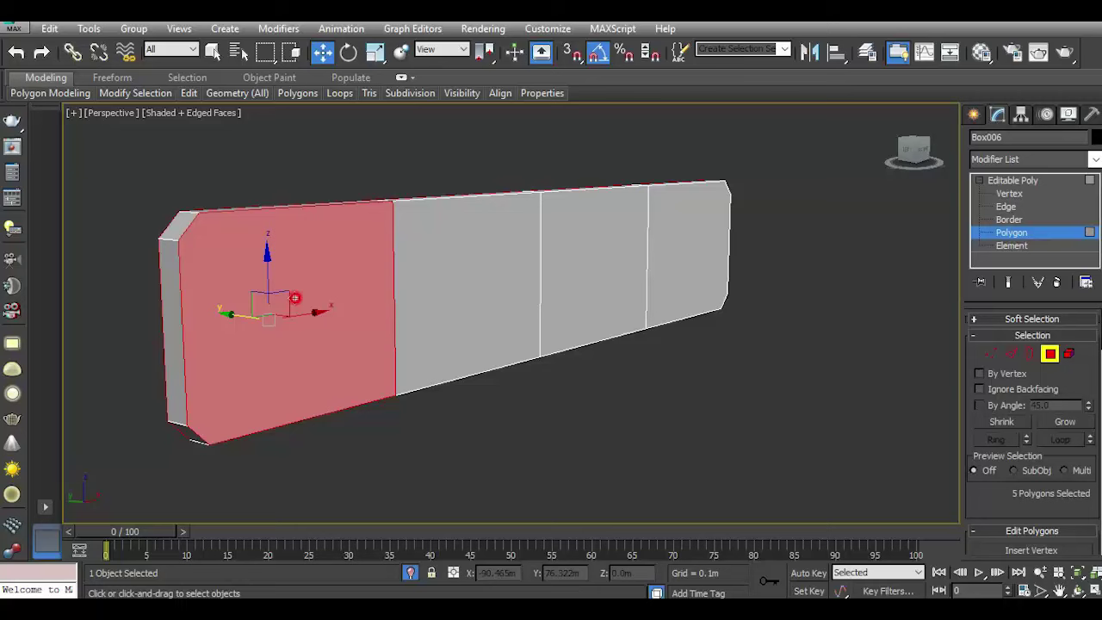
left_click(445, 303, "ctrl")
left_click(591, 285, "ctrl")
left_click(682, 263, "ctrl")
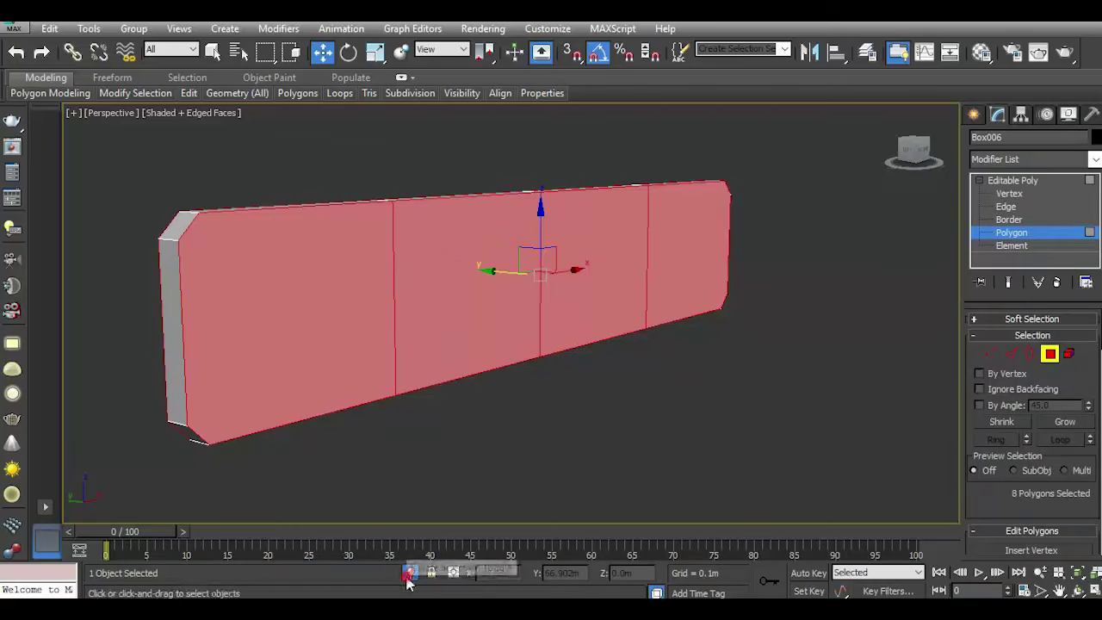
left_click(409, 576)
left_click_drag(1013, 512, 1035, 427)
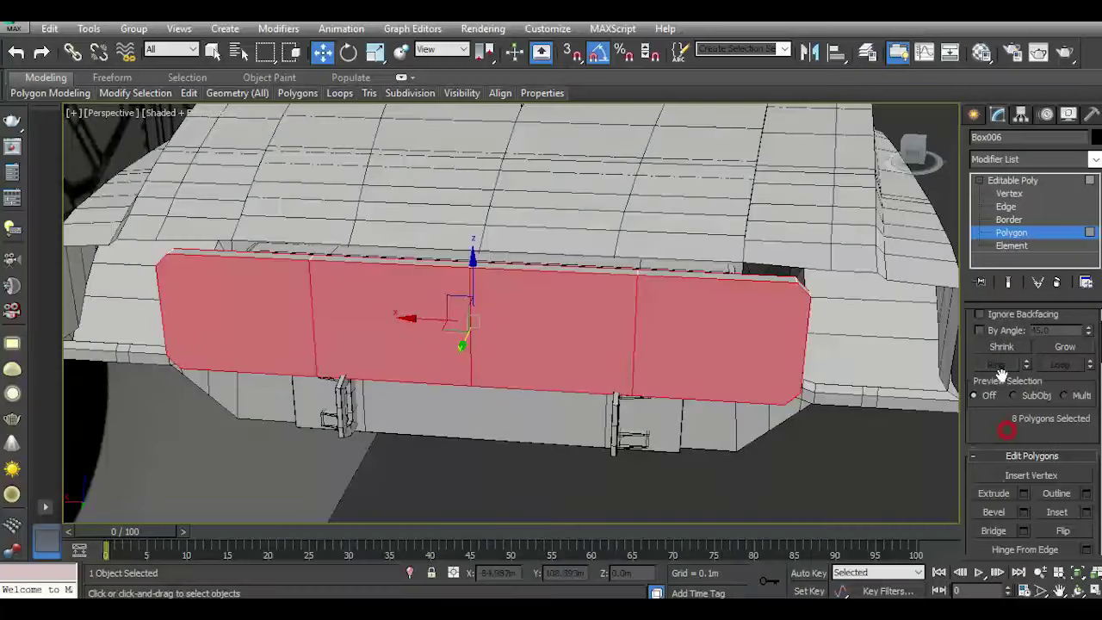
Inset the panels by polygon with an amount of about 0.818m.
left_click(1086, 500)
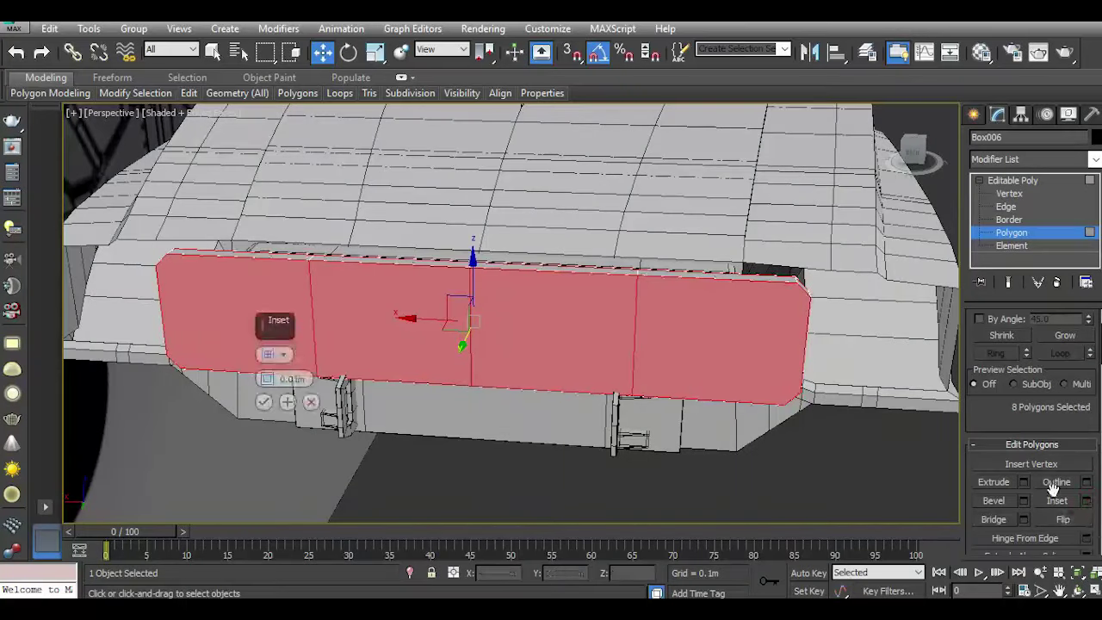
left_click(269, 355)
left_click_drag(267, 379, 268, 293)
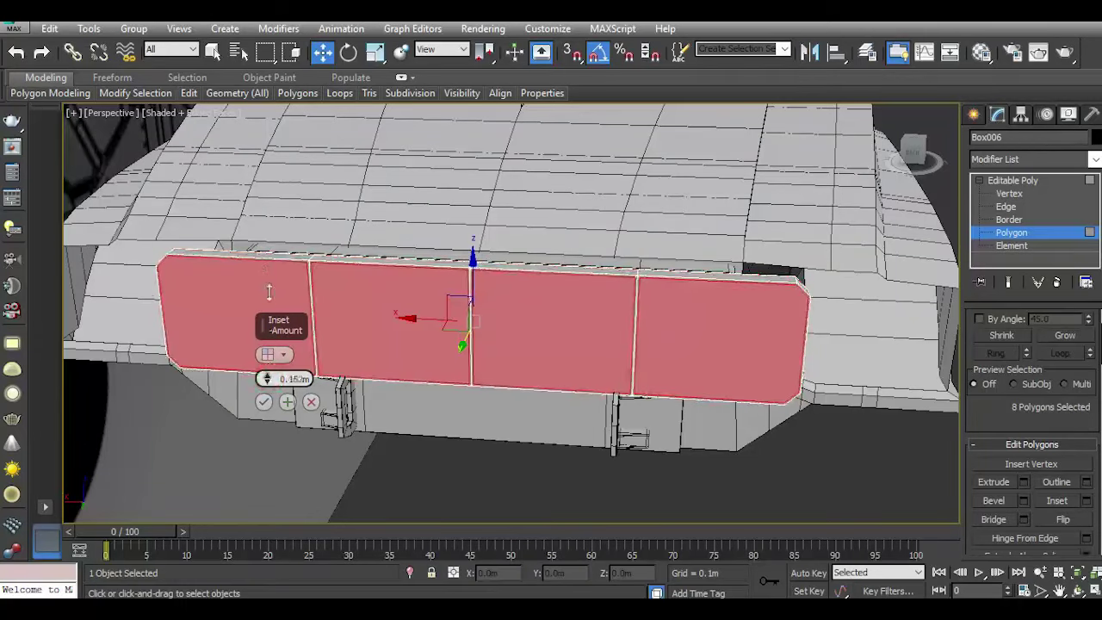
left_click_drag(267, 379, 244, 232)
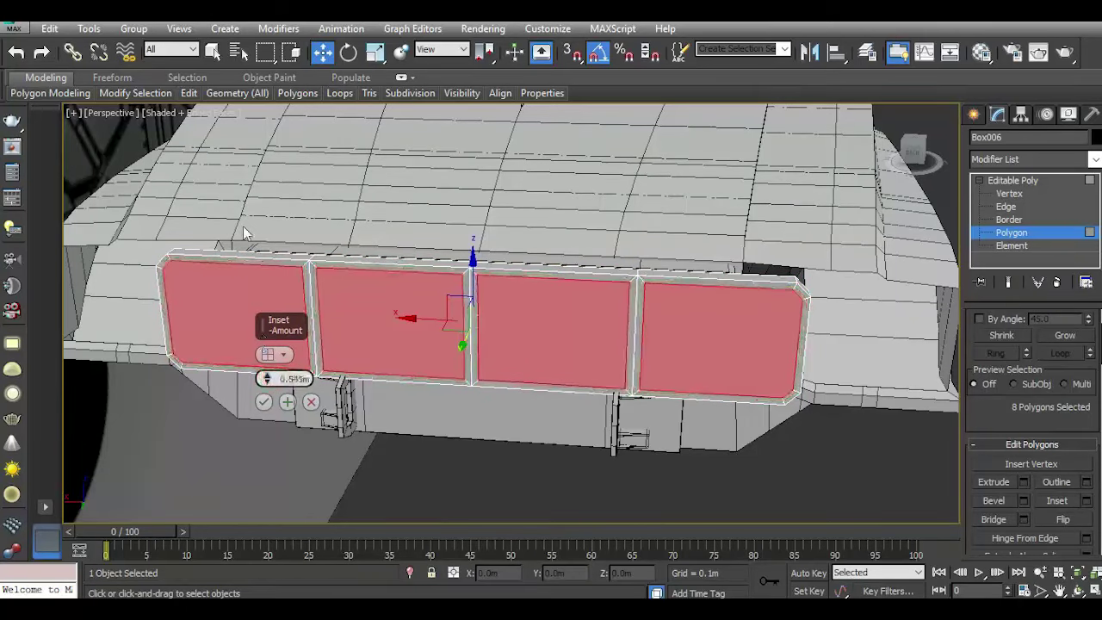
left_click_drag(267, 379, 266, 253)
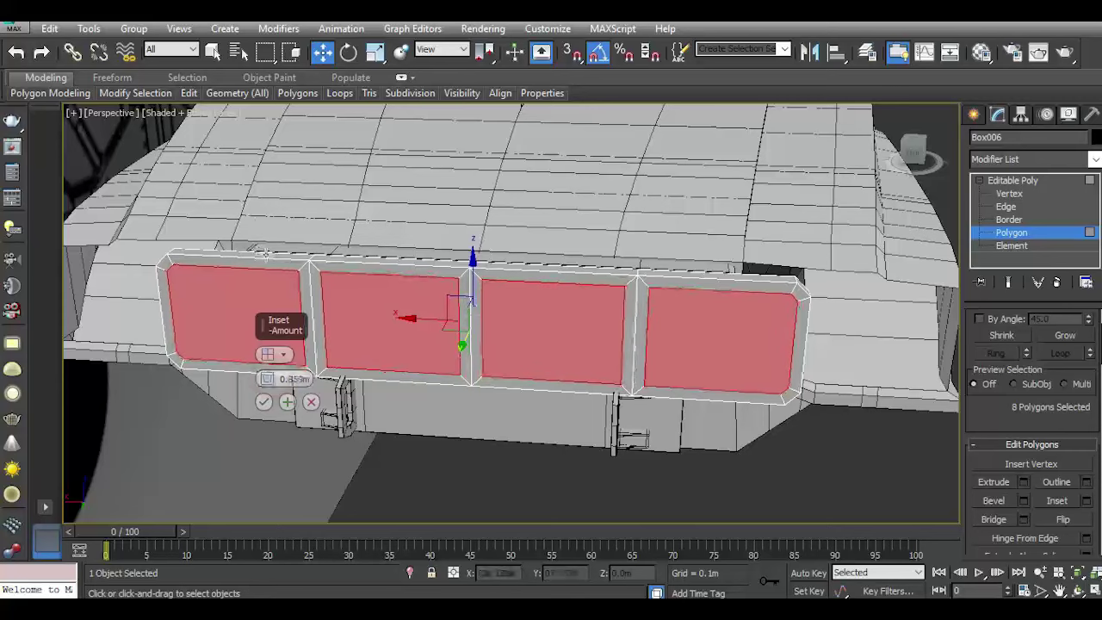
left_click_drag(267, 378, 256, 327)
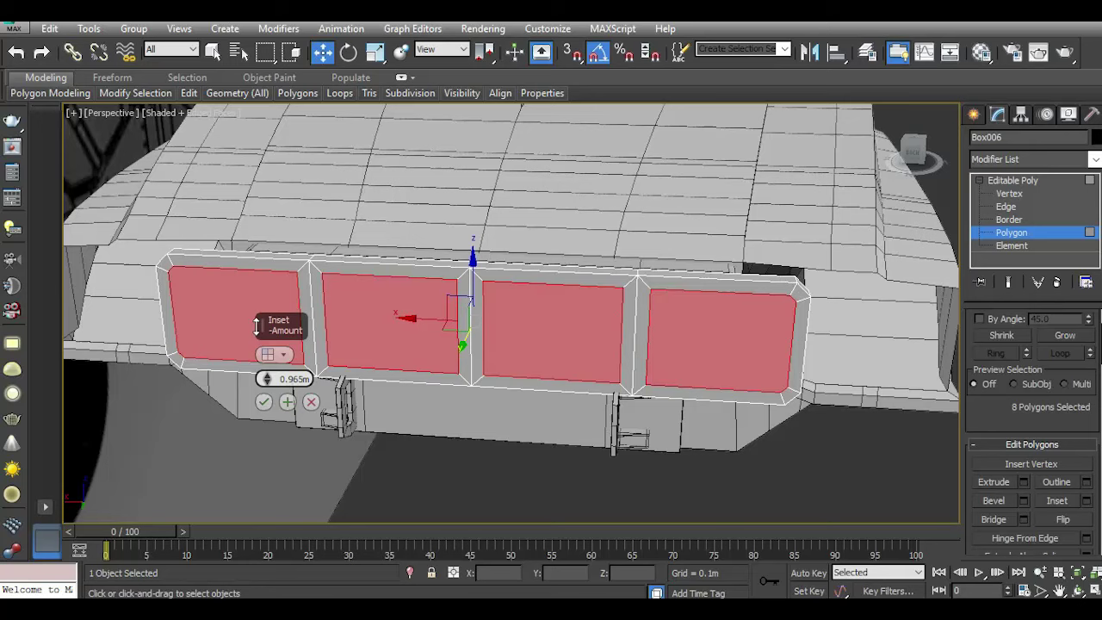
left_click_drag(256, 326, 263, 370)
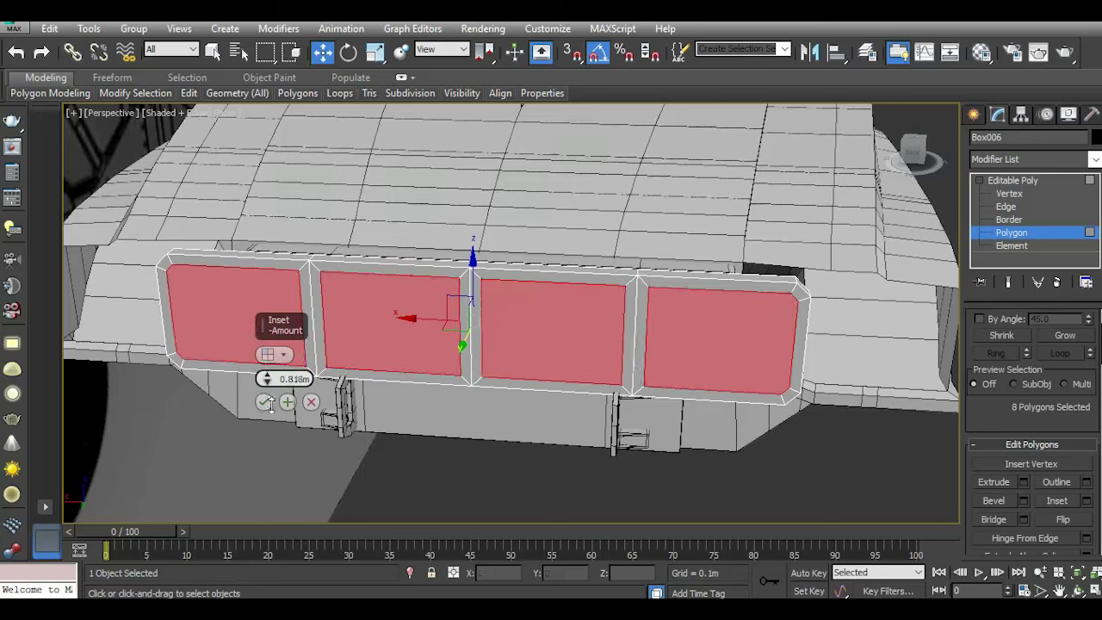
Confirm the inset and bridge the inset panels through to open four grille windows.
left_click(264, 402)
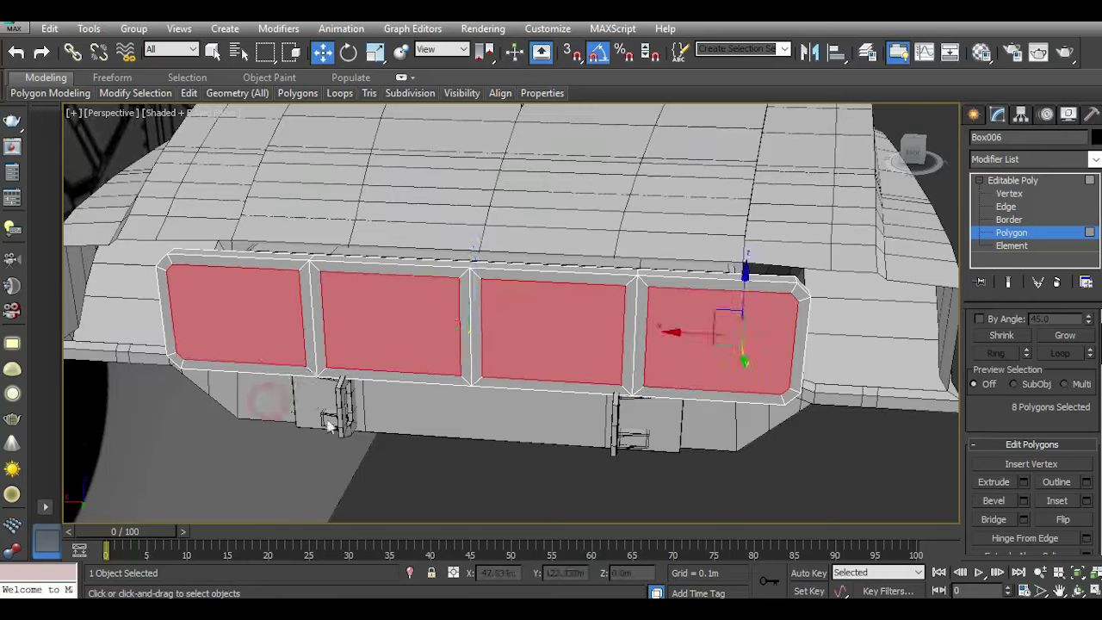
left_click(1025, 519)
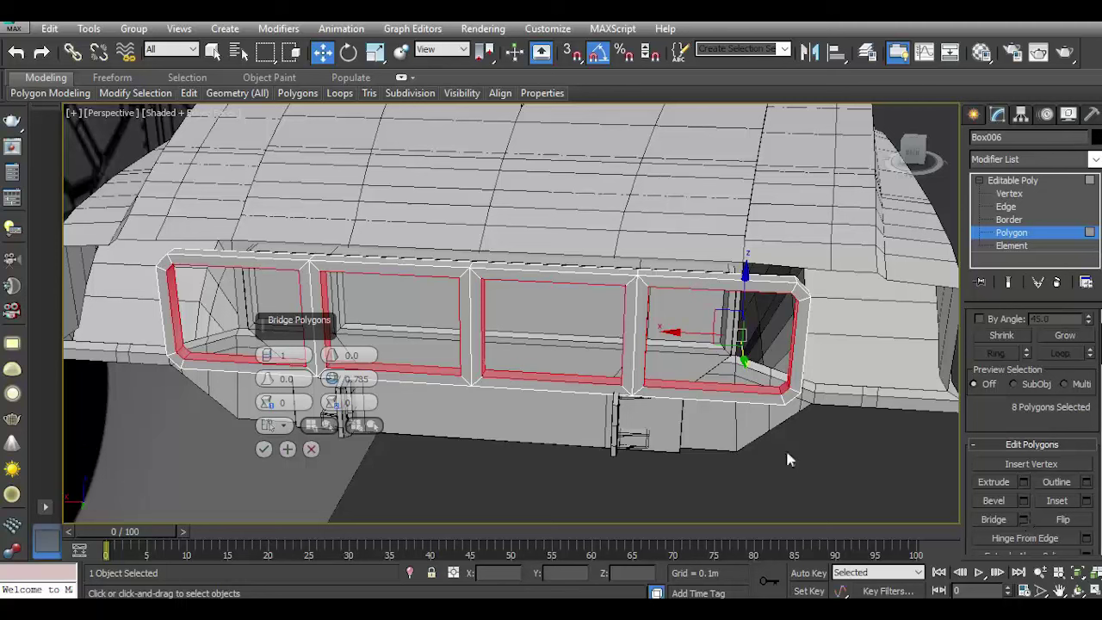
left_click(263, 449)
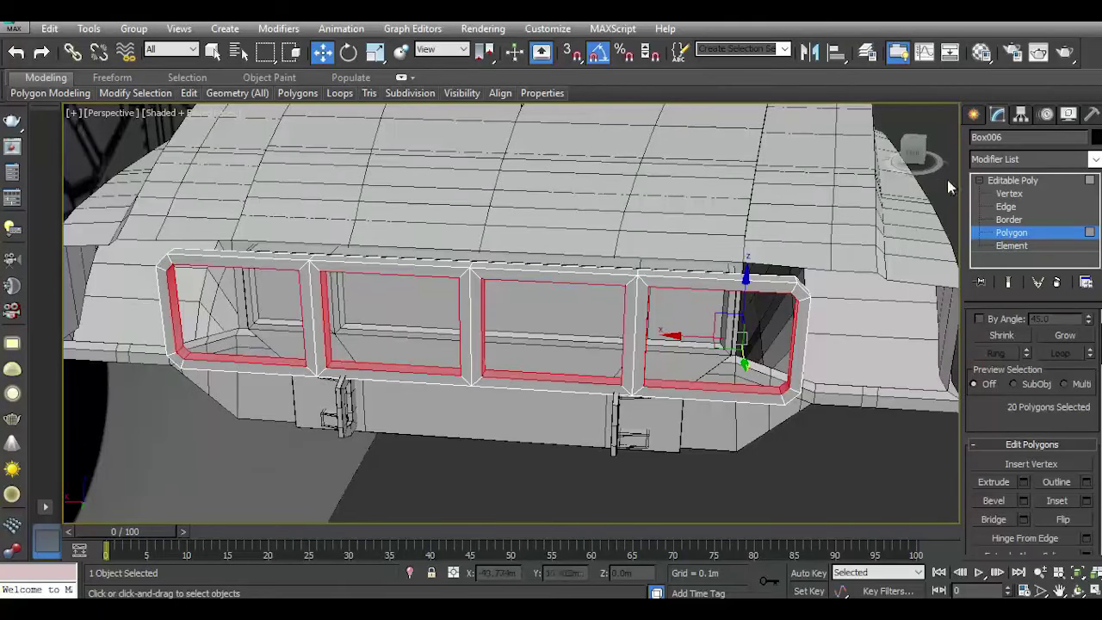
middle_click_drag(948, 187, 511, 293, "alt")
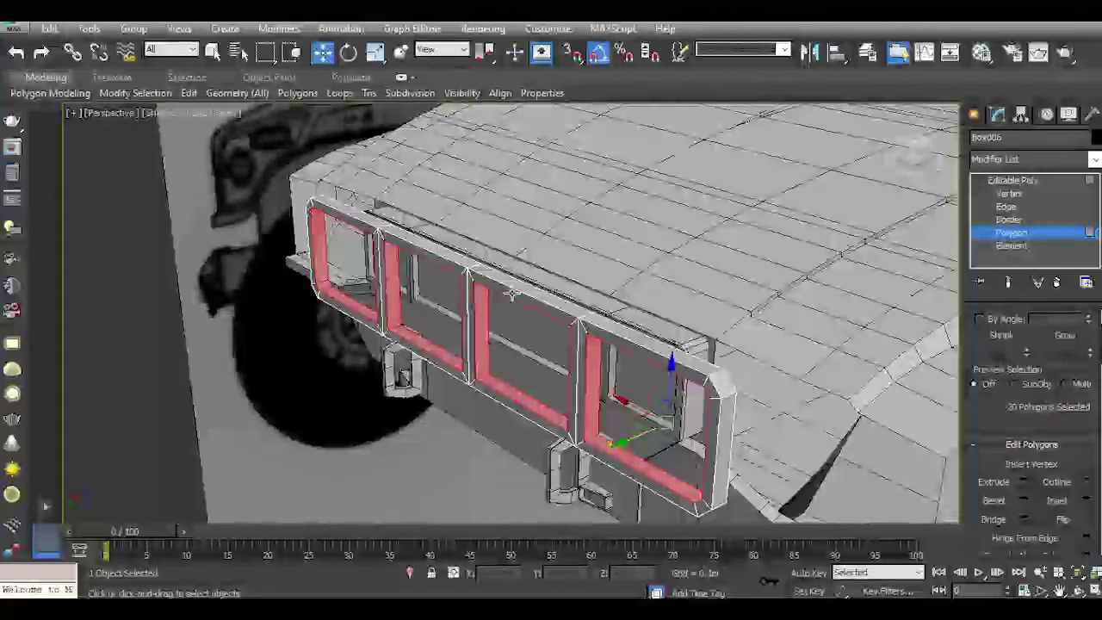
Select the frame's top-bar, lower-bar and right-post polygons around the openings.
left_click(512, 293)
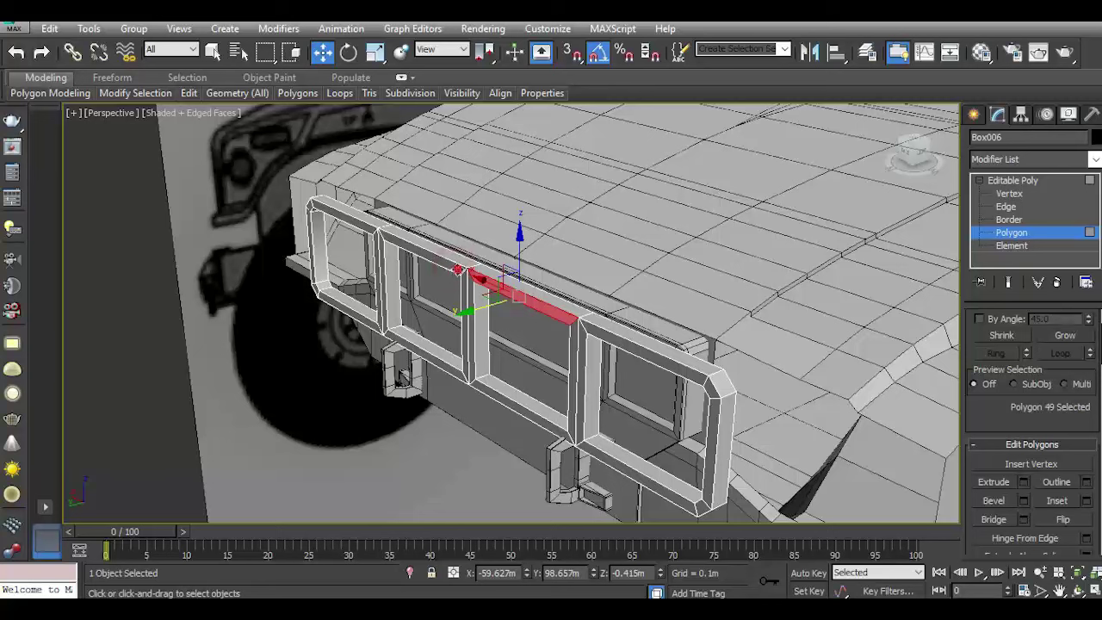
left_click(458, 270, "ctrl")
mouse_move(457, 270)
middle_mouse_down("alt")
mouse_move(636, 340)
mouse_move(661, 390)
middle_mouse_up("alt")
left_click(661, 363, "ctrl")
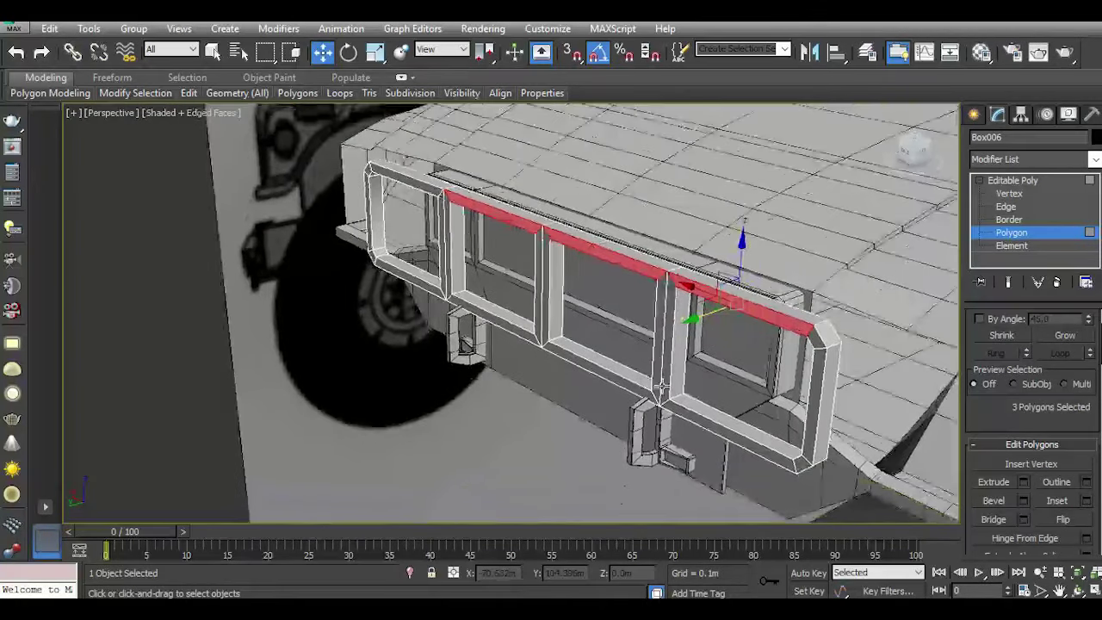
left_click(660, 385, "ctrl")
left_click(645, 389, "ctrl")
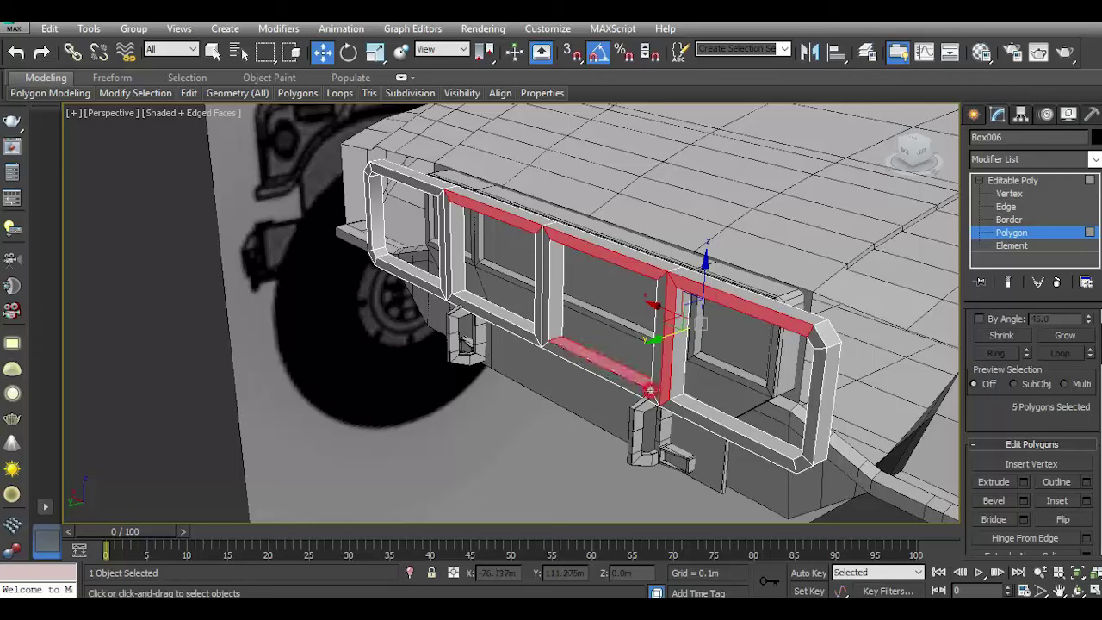
left_click(641, 379, "alt")
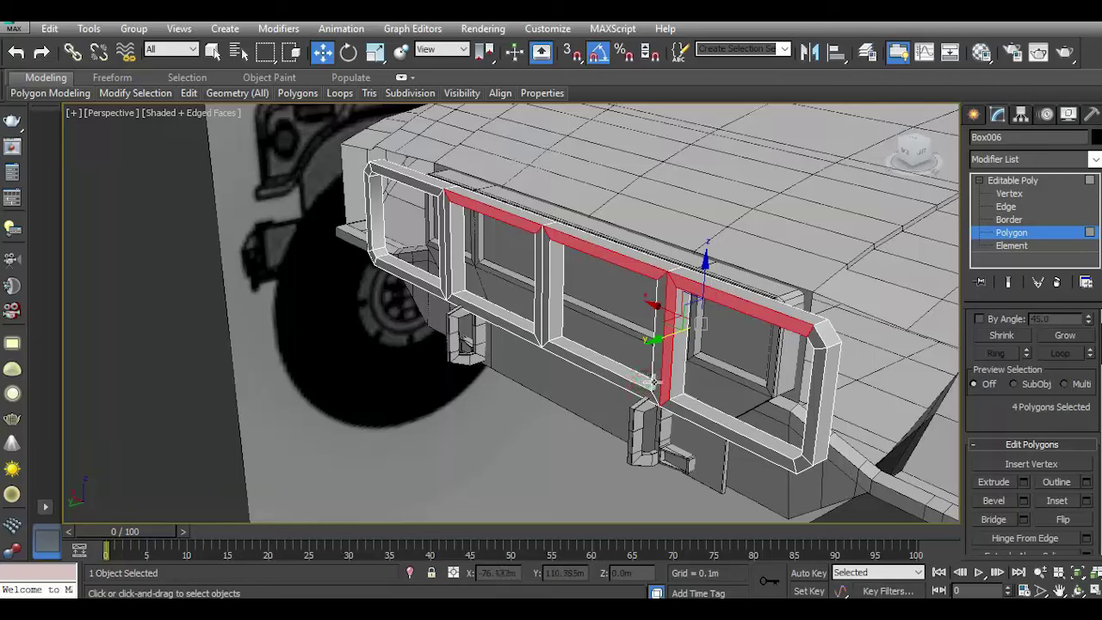
left_click(646, 388, "ctrl")
left_click(676, 408, "ctrl")
left_click(809, 443, "ctrl")
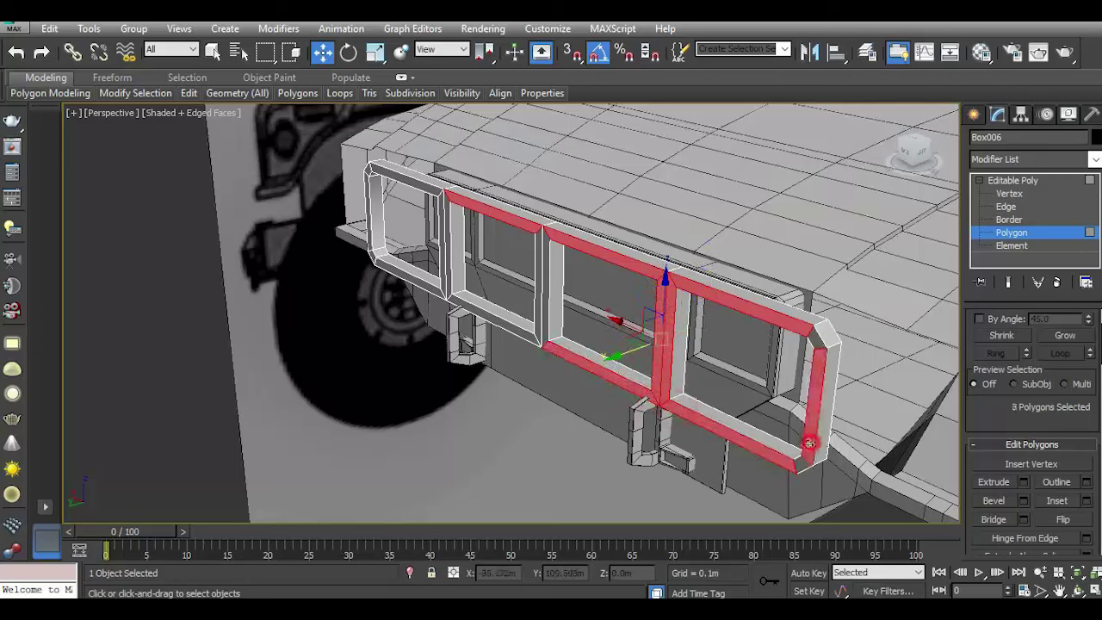
left_click(801, 463, "ctrl")
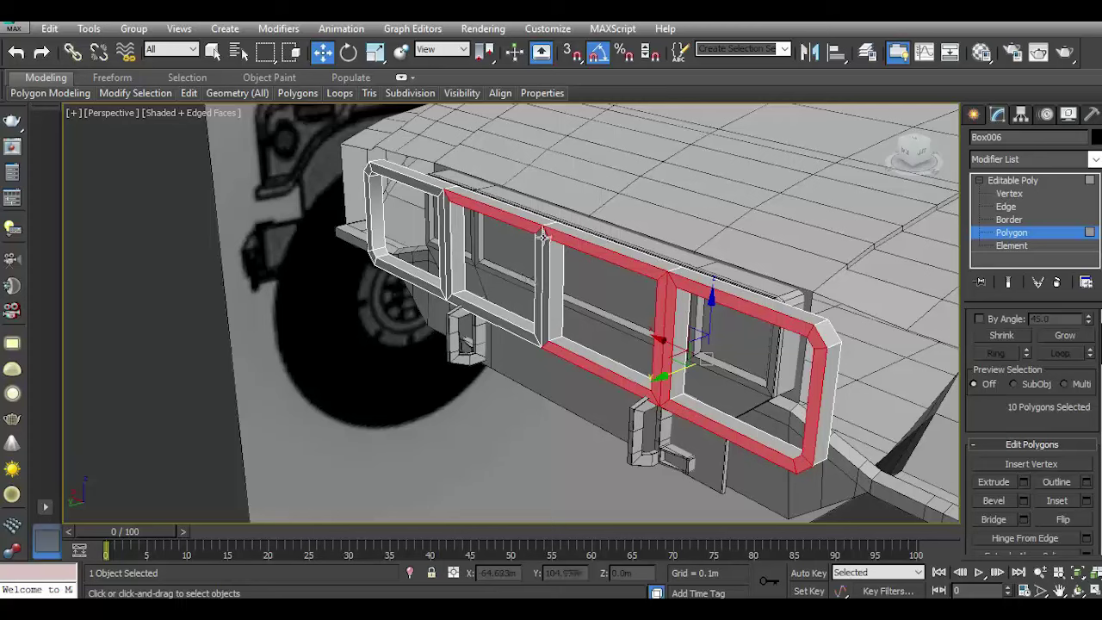
Add the left frame, bottom bars, vertical bars and left end face to the selection.
left_click(379, 176, "ctrl")
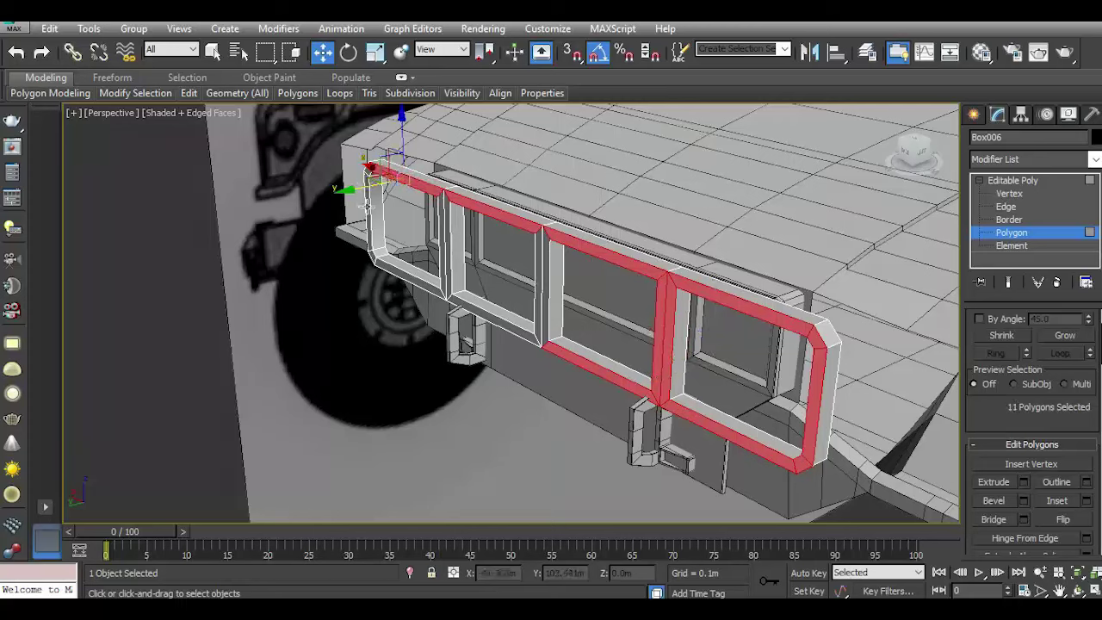
left_click(367, 206, "ctrl")
left_click(372, 260, "ctrl")
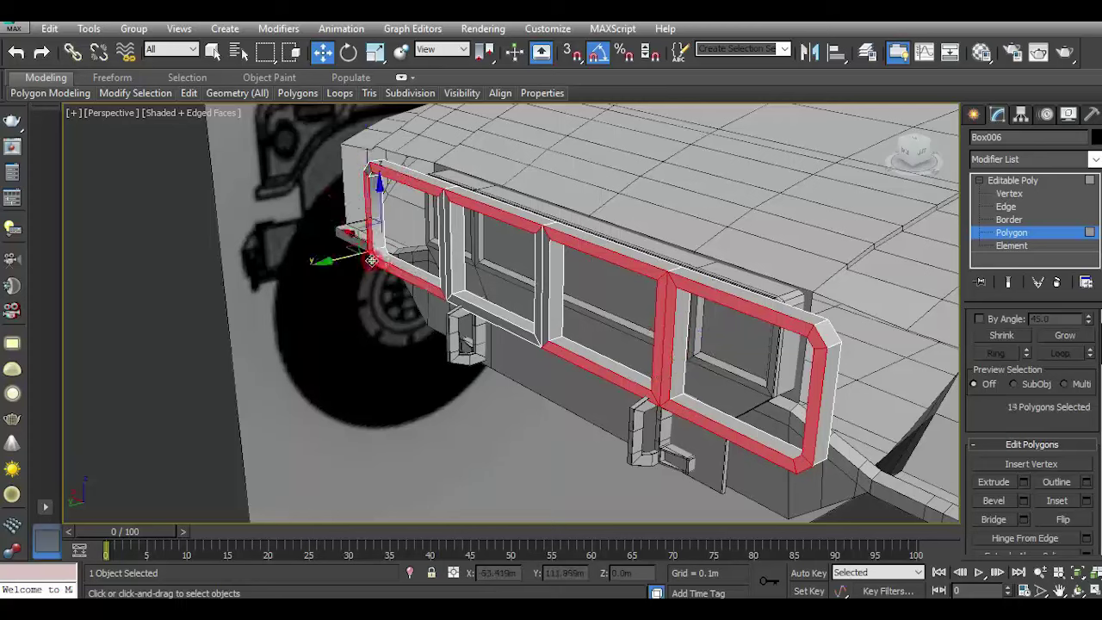
left_click(465, 310, "ctrl")
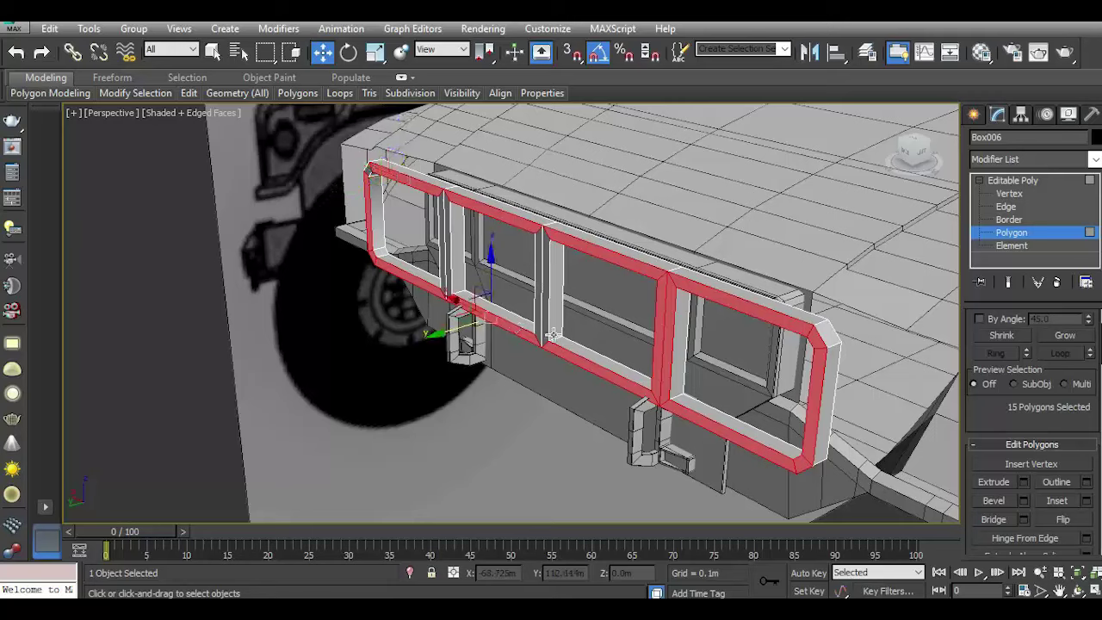
scroll(525, 336, "up", 3)
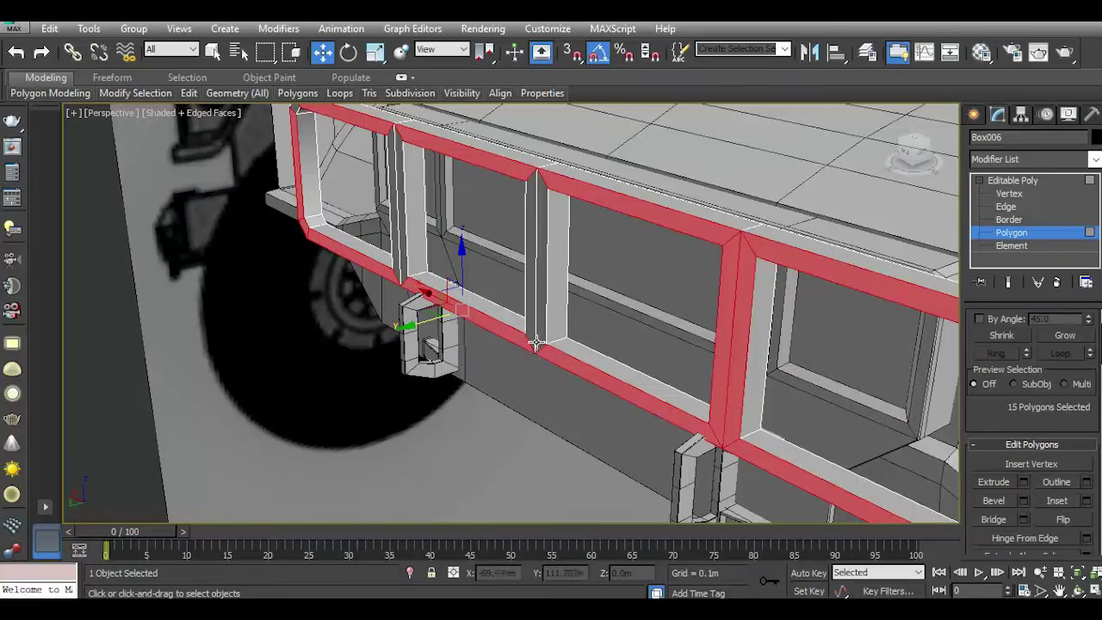
left_click(534, 341, "ctrl")
left_click(529, 333, "ctrl")
left_click(396, 270, "ctrl")
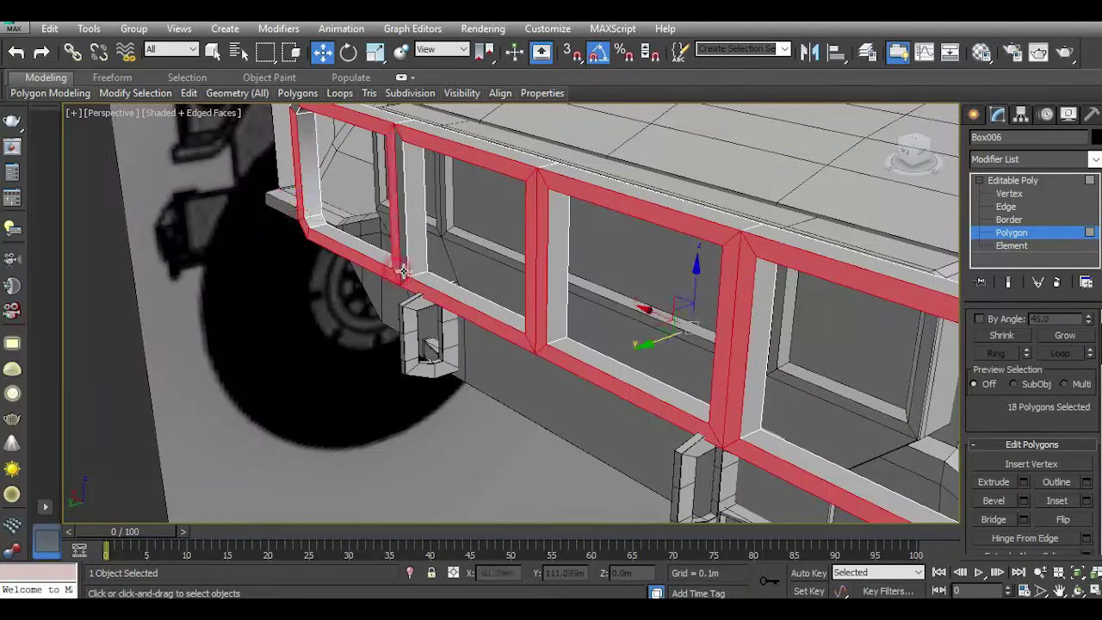
left_click(405, 272, "ctrl")
middle_click_drag(411, 272, 437, 294)
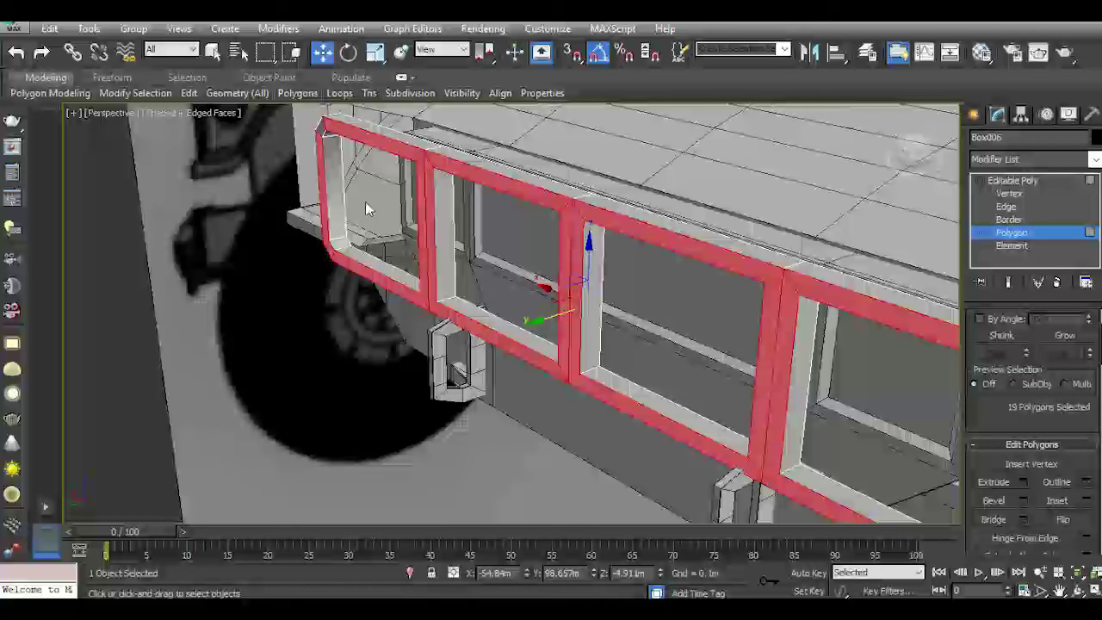
left_click(320, 128, "ctrl")
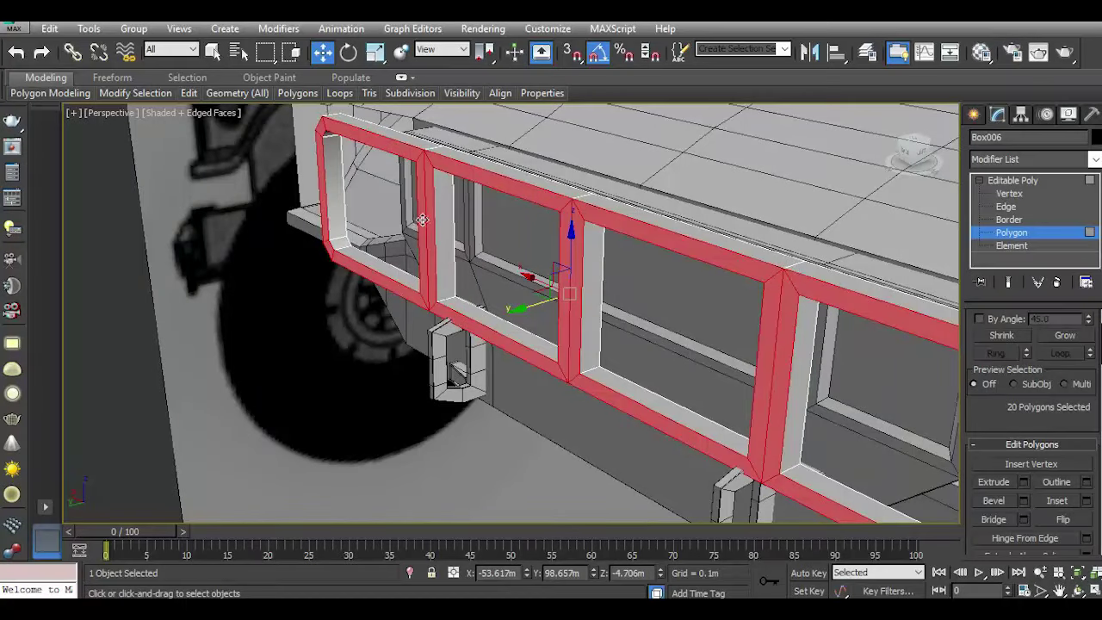
scroll(422, 220, "down", 3)
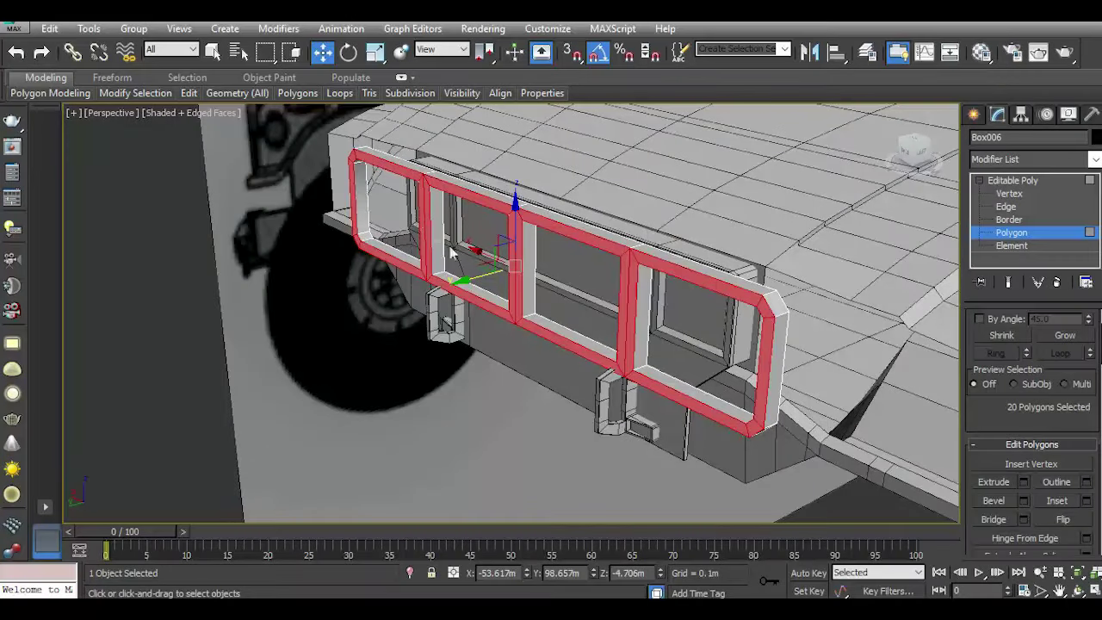
scroll(505, 308, "up", 3)
Cut a new edge from the bar's joint vertex across to the bottom rail's opposite edge.
left_click(1009, 194)
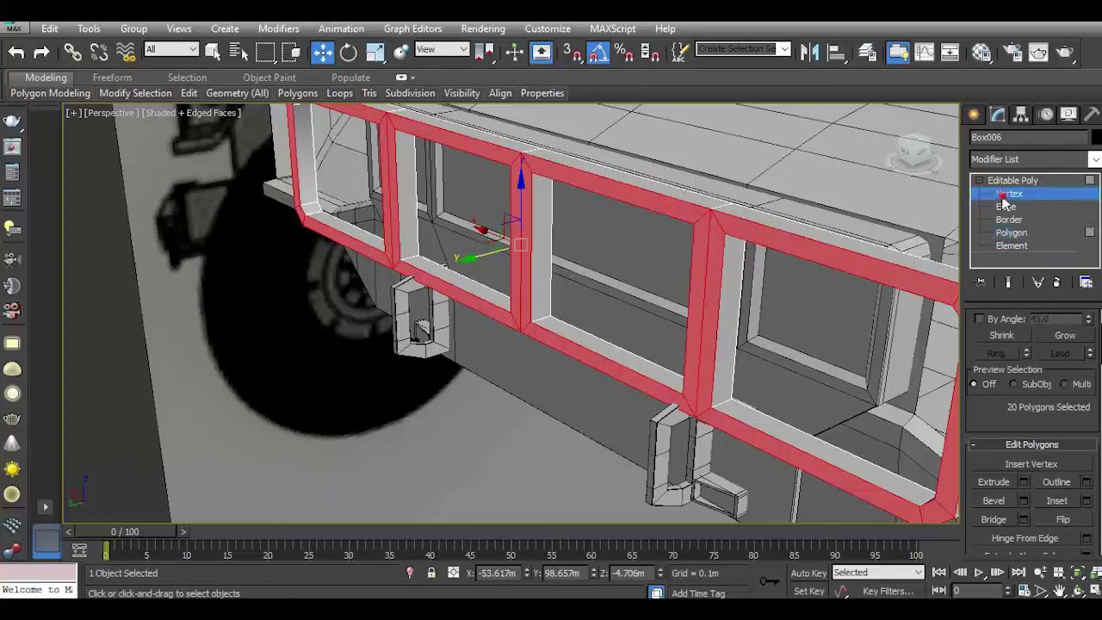
scroll(704, 417, "up", 2)
right_click(701, 357)
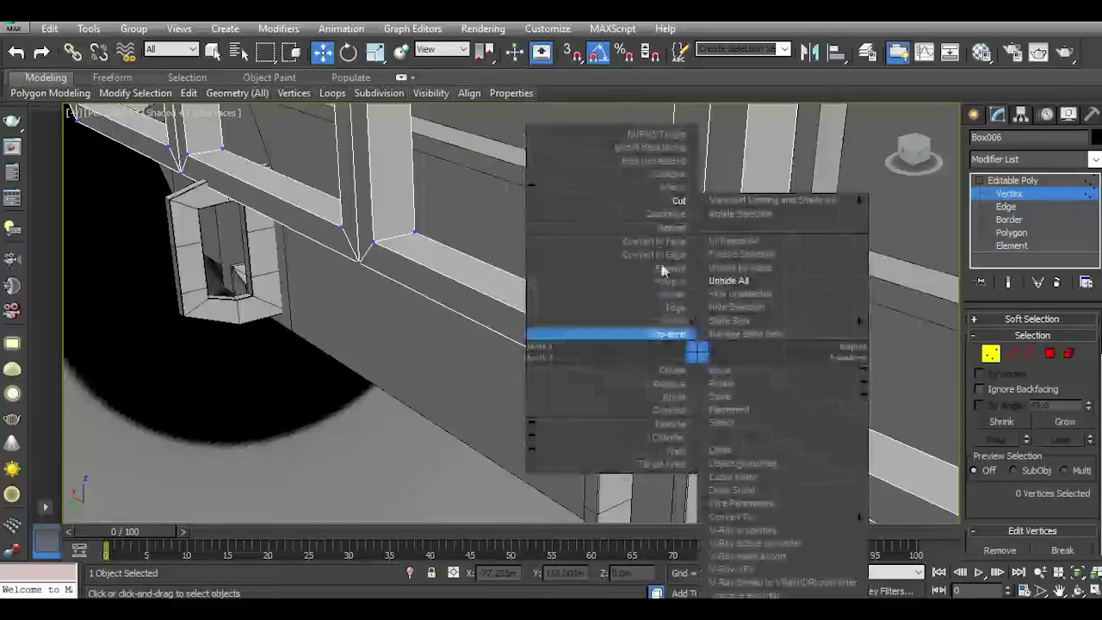
left_click(709, 409)
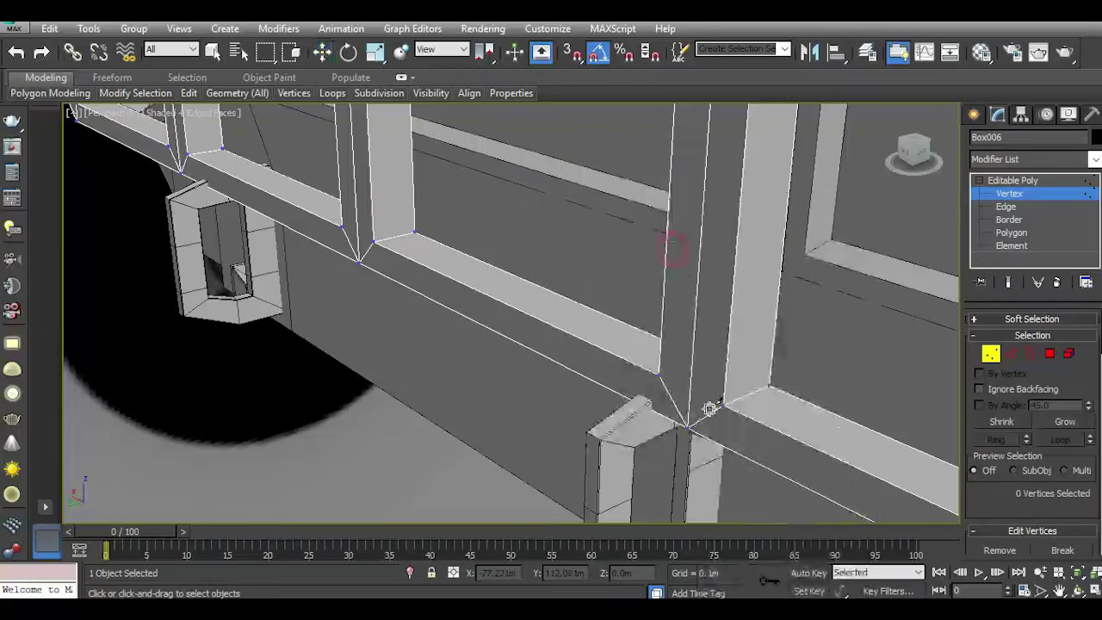
left_click(661, 376)
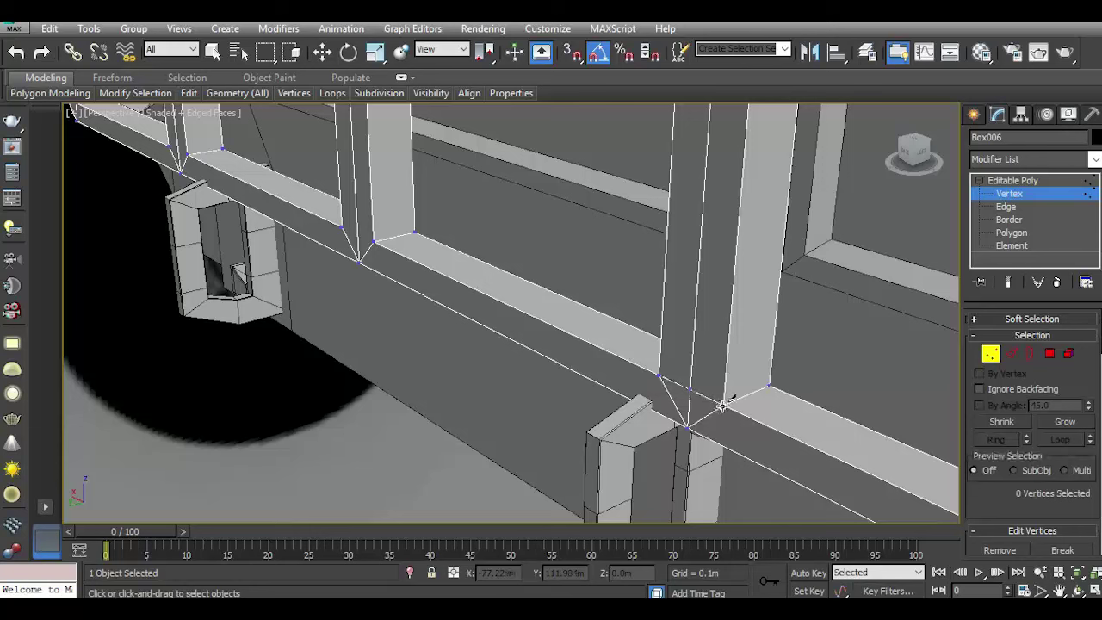
left_click(723, 405)
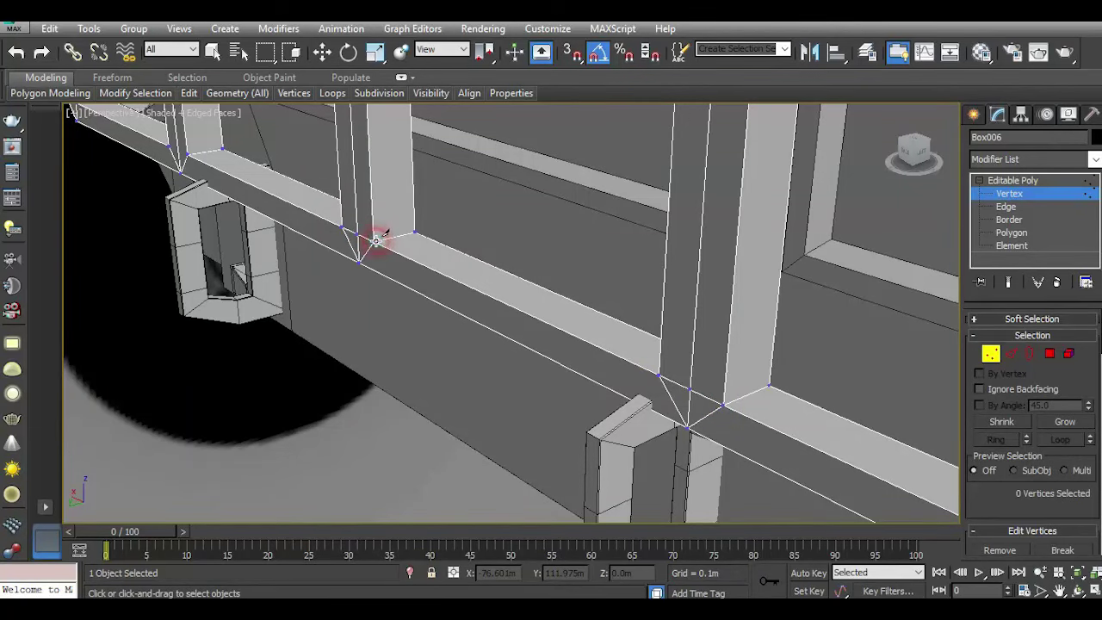
Orbit around the grille to inspect the bar-to-rail joints.
scroll(370, 239, "down", 5)
middle_click_drag(370, 238, 306, 280, "alt")
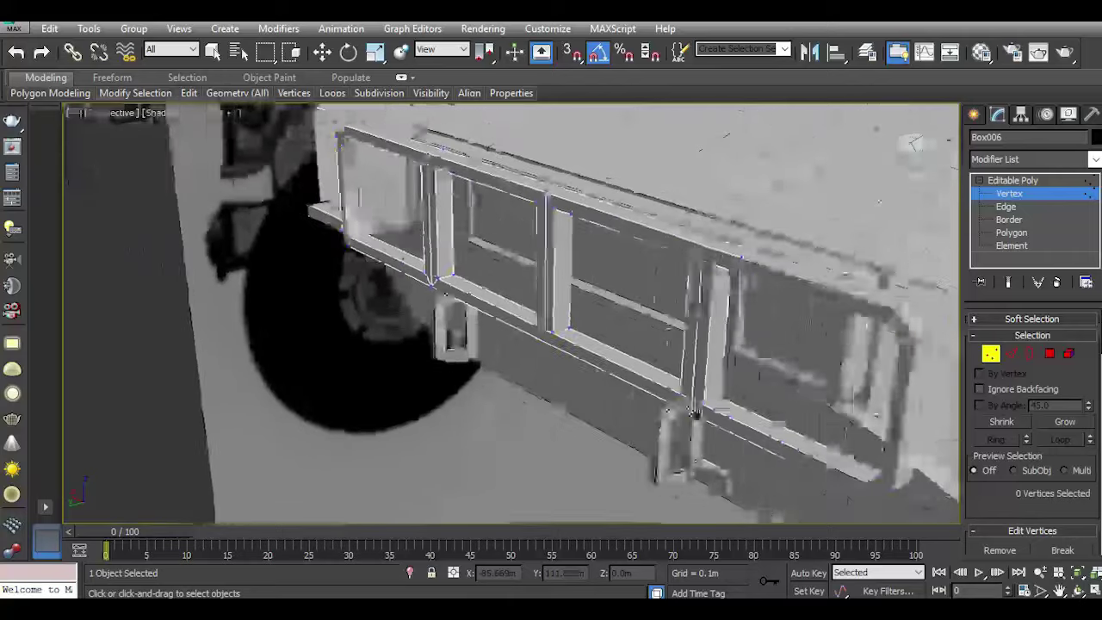
scroll(453, 296, "up", 5)
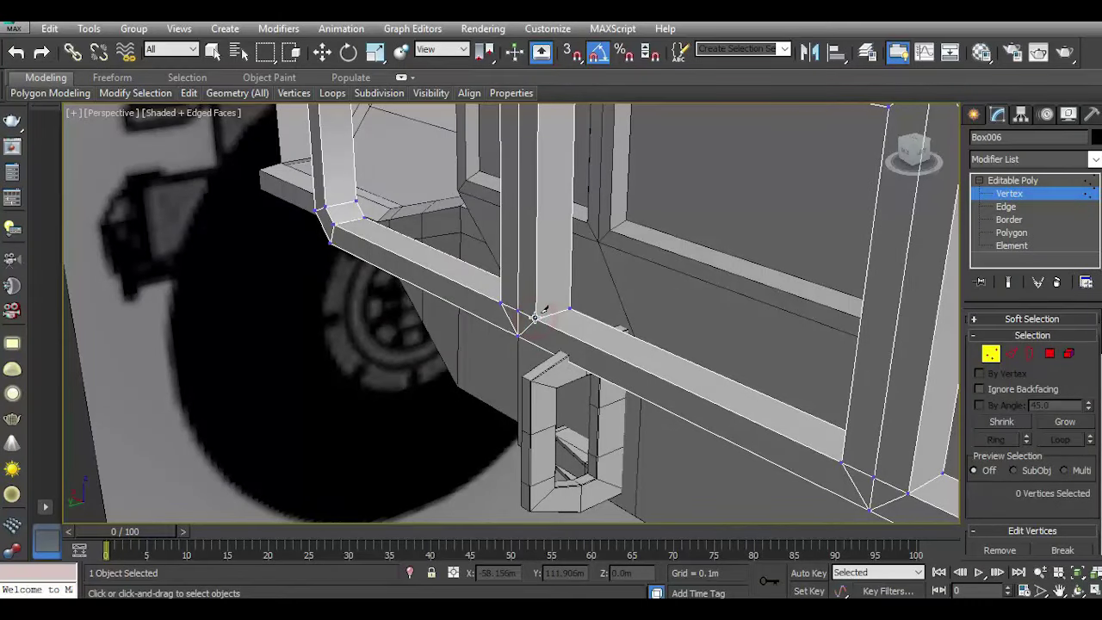
middle_click_drag(462, 313, 477, 156, "alt")
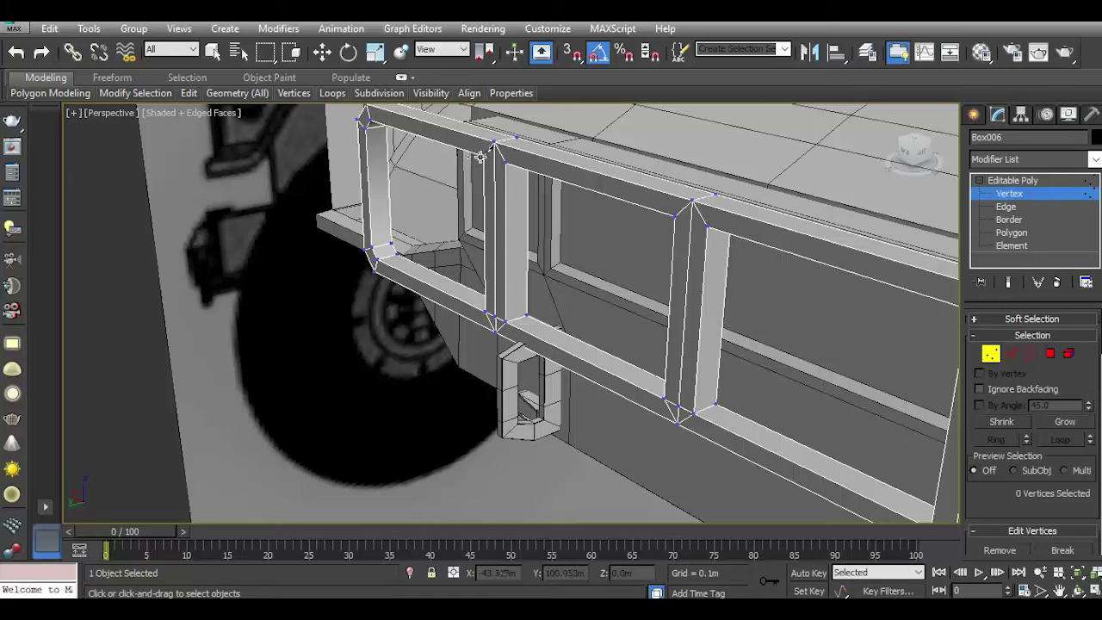
left_click(480, 156)
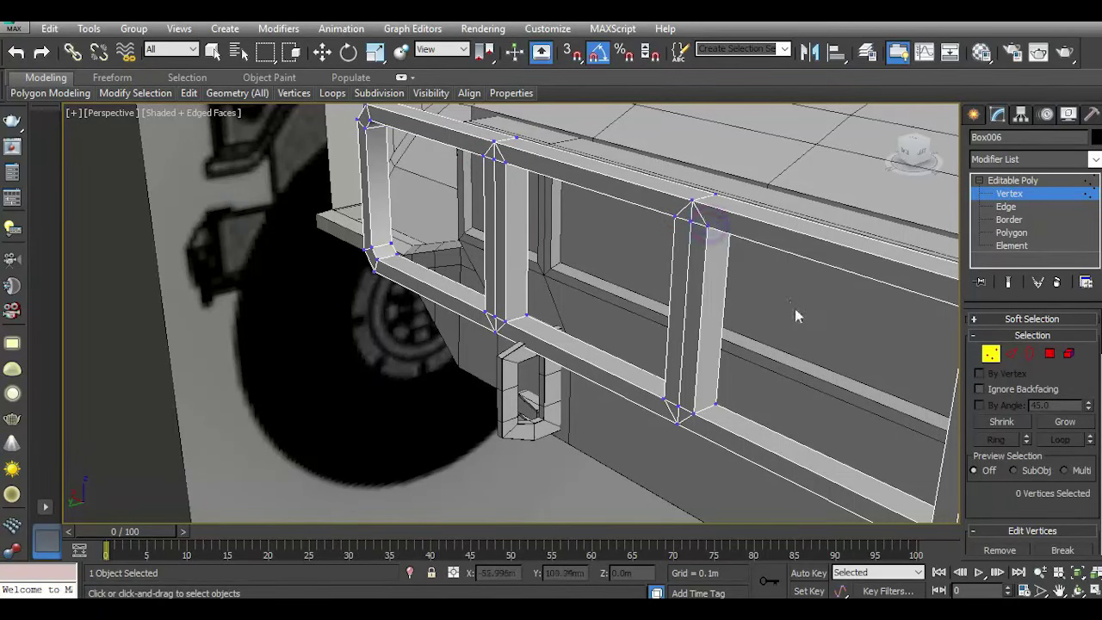
mouse_move(796, 316)
middle_mouse_down("alt")
mouse_move(500, 287)
mouse_move(600, 272)
middle_mouse_up("alt")
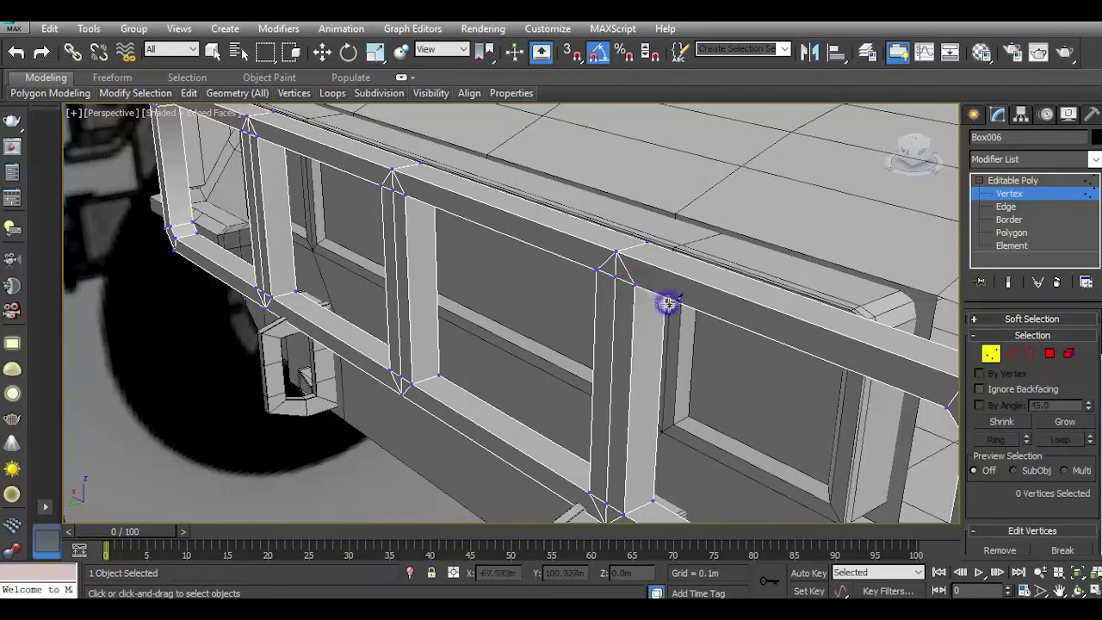
mouse_move(668, 303)
middle_mouse_down("alt")
mouse_move(546, 266)
mouse_move(566, 287)
mouse_move(755, 337)
middle_mouse_up("alt")
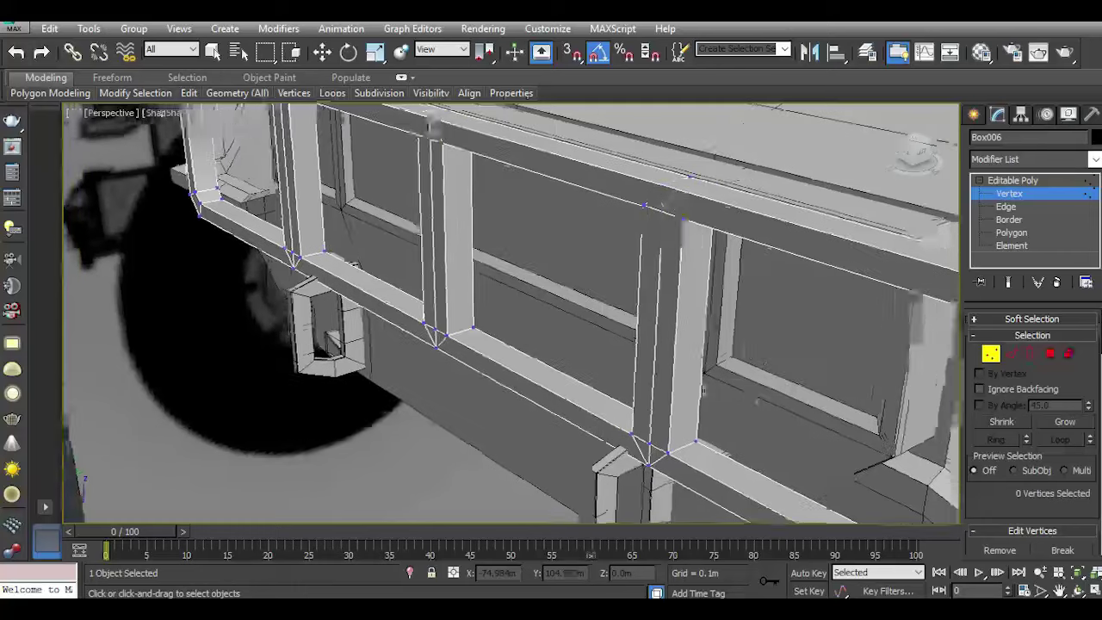
middle_click_drag(732, 319, 693, 205, "alt")
Deselect the vertical bar polygons, leaving only the outer frame ring selected.
left_click(1049, 353)
key("w")
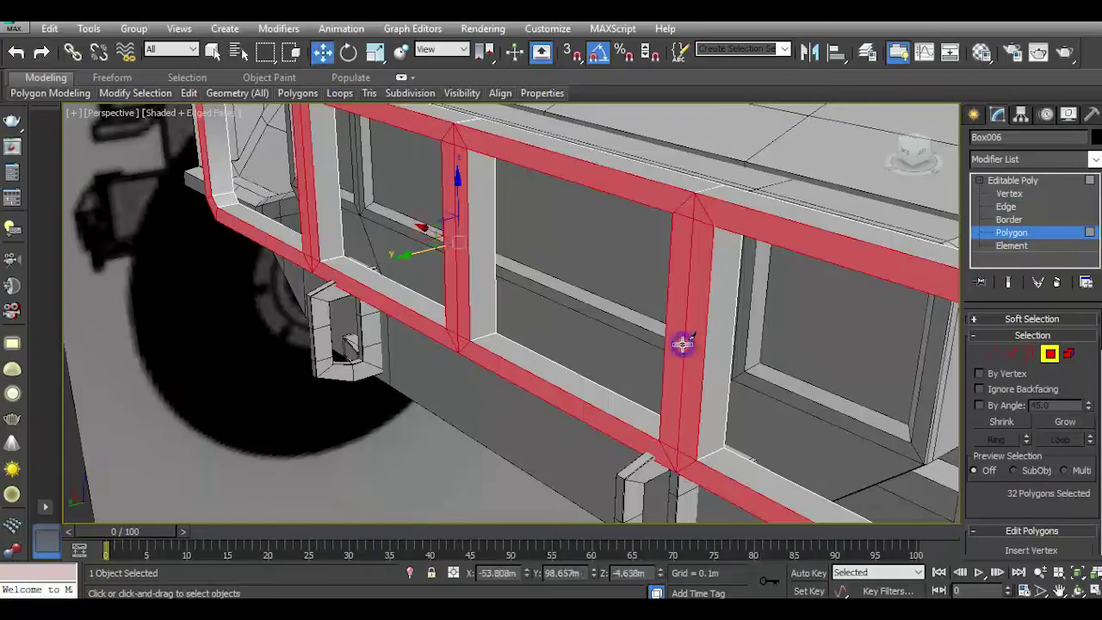
right_click(682, 344)
key("Escape")
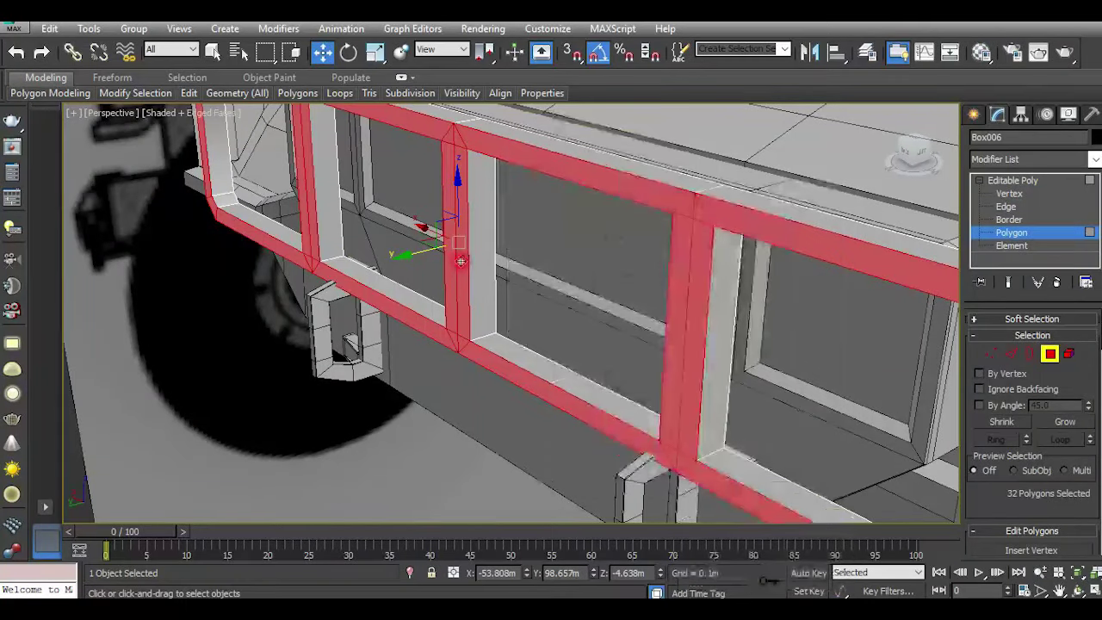
left_click(693, 329, "alt")
left_click(674, 325, "alt")
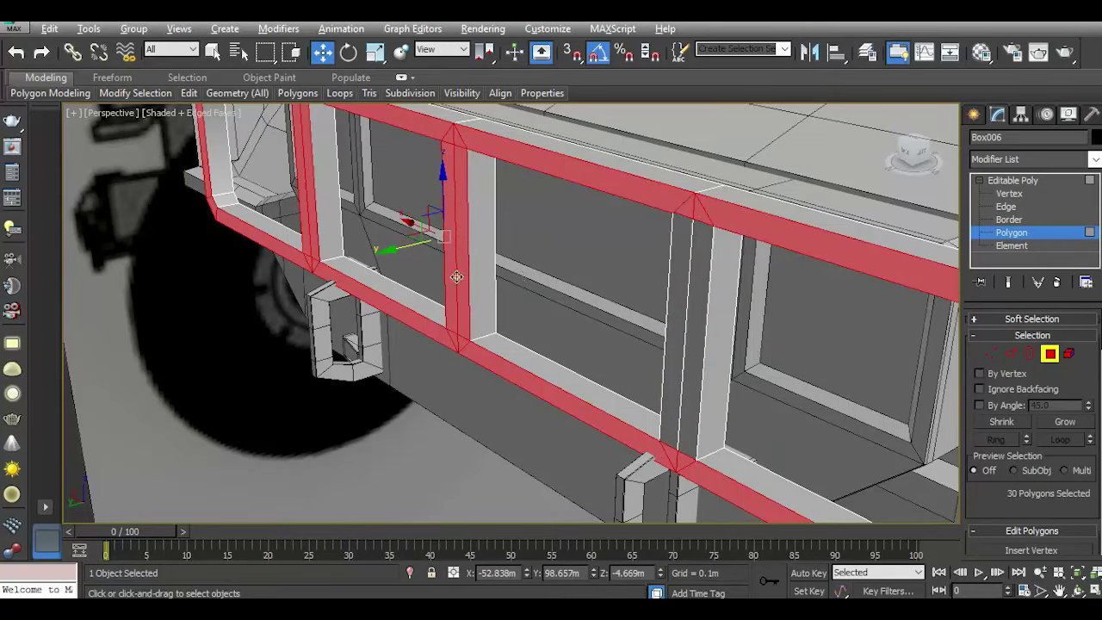
left_click(456, 276, "alt")
left_click(448, 267, "alt")
left_click(315, 226, "alt")
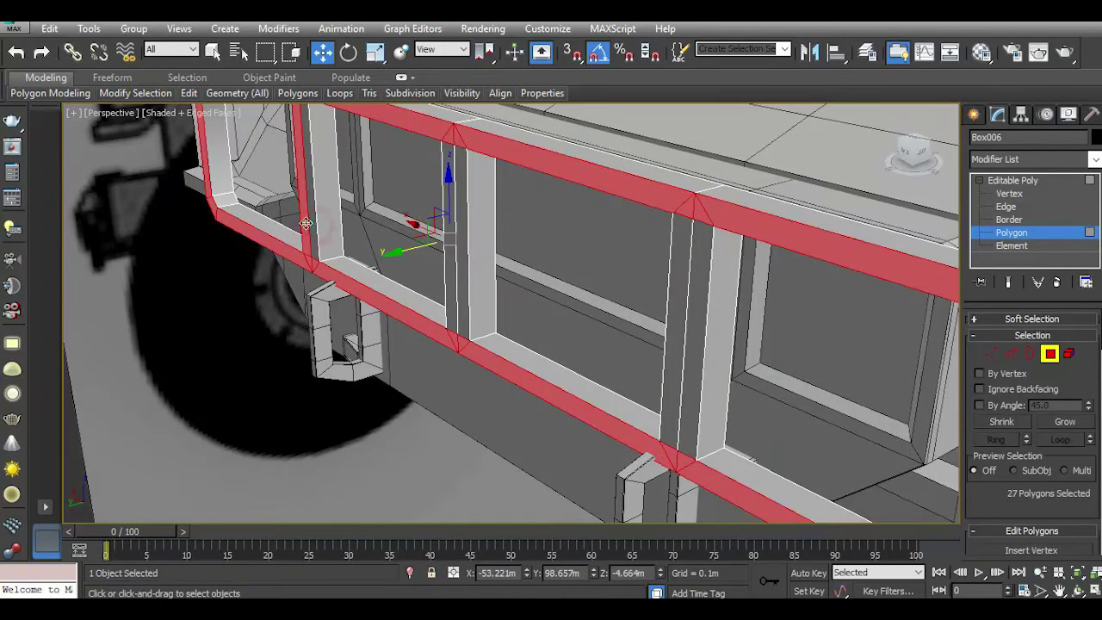
left_click(306, 223, "alt")
scroll(439, 330, "down", 3)
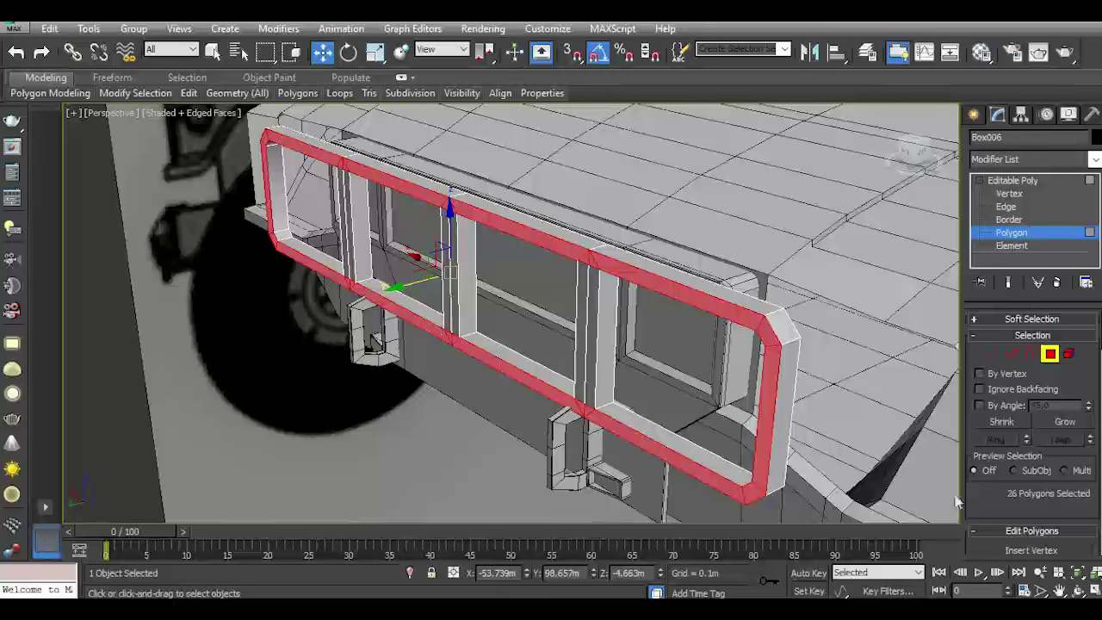
scroll(1013, 499, "down", 3)
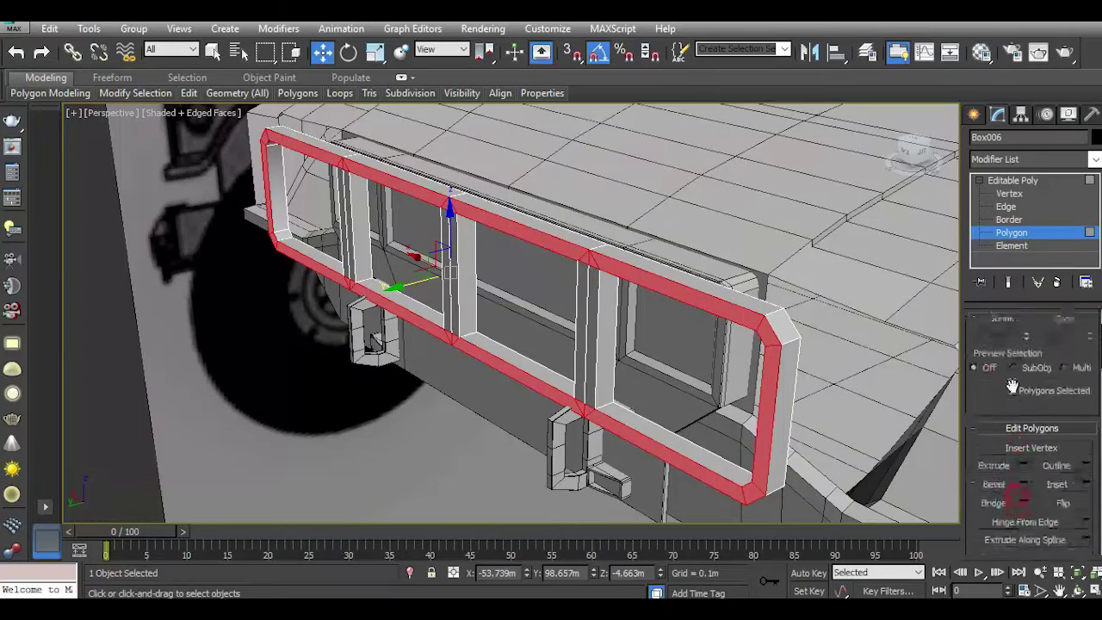
Extrude the frame ring 0.255m outward and isolate the frame for inspection.
left_click(1023, 455)
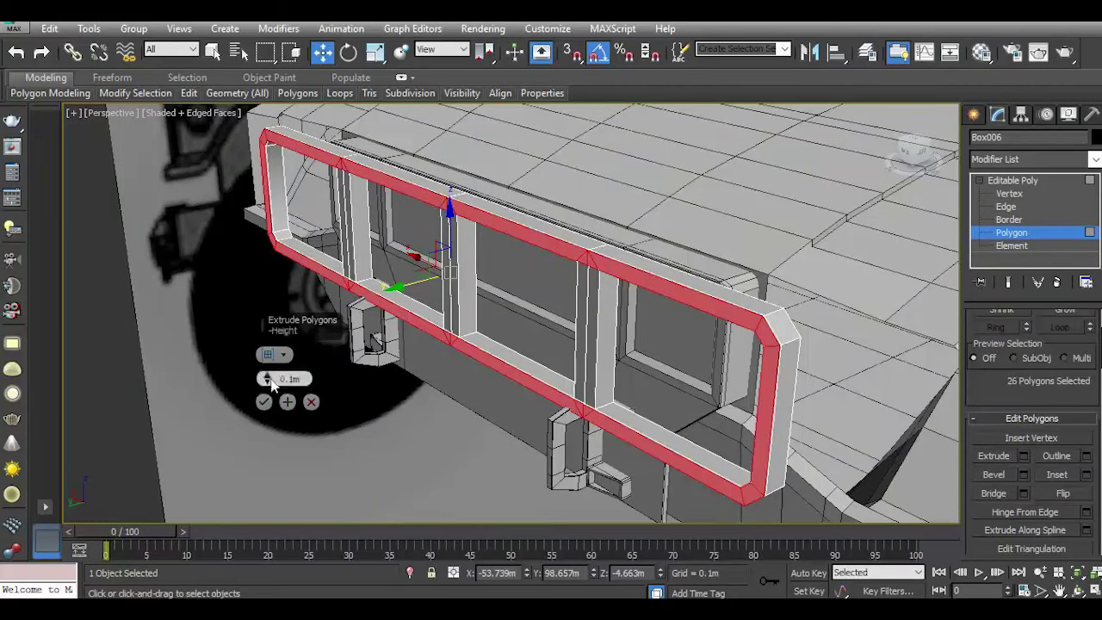
left_click_drag(266, 378, 246, 302)
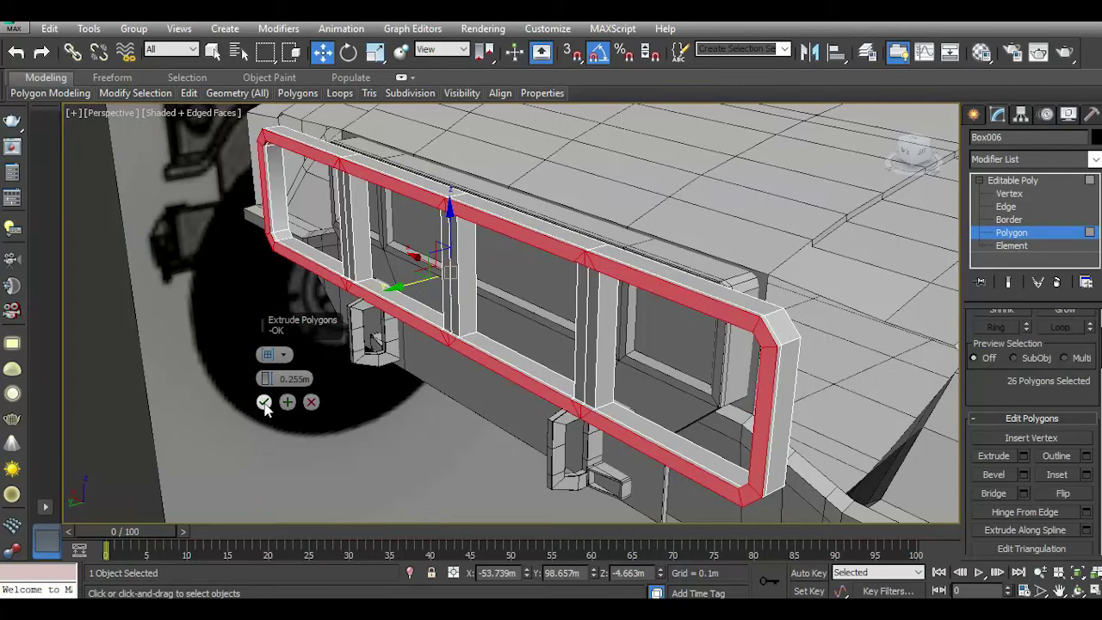
left_click(311, 402)
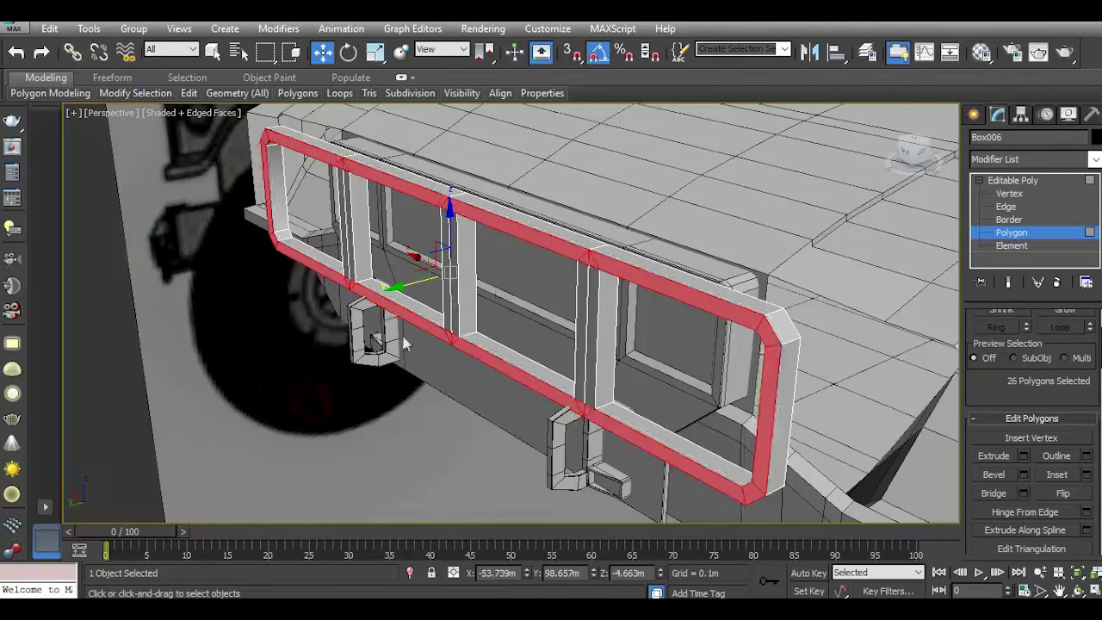
middle_click_drag(495, 297, 459, 410, "alt")
left_click(410, 572)
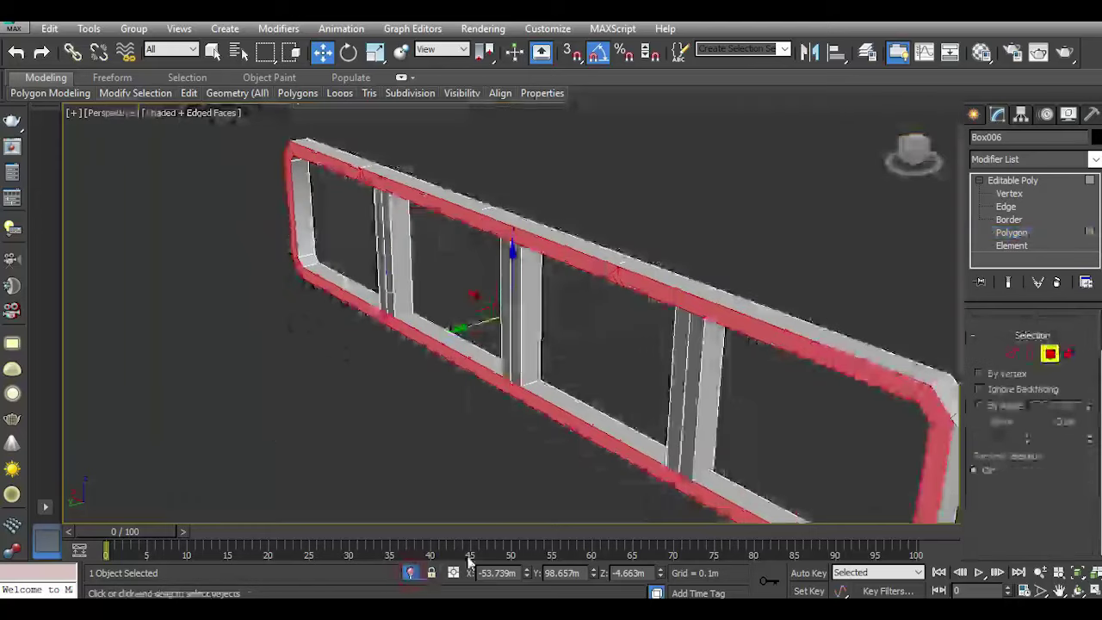
middle_click_drag(516, 387, 470, 396, "alt")
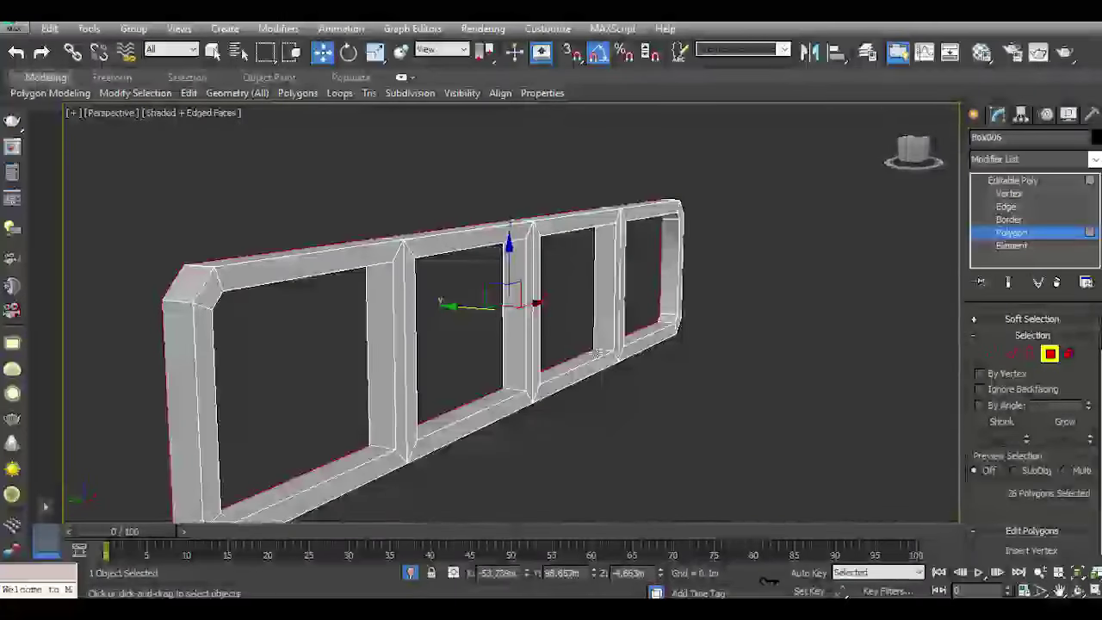
scroll(403, 442, "up", 3)
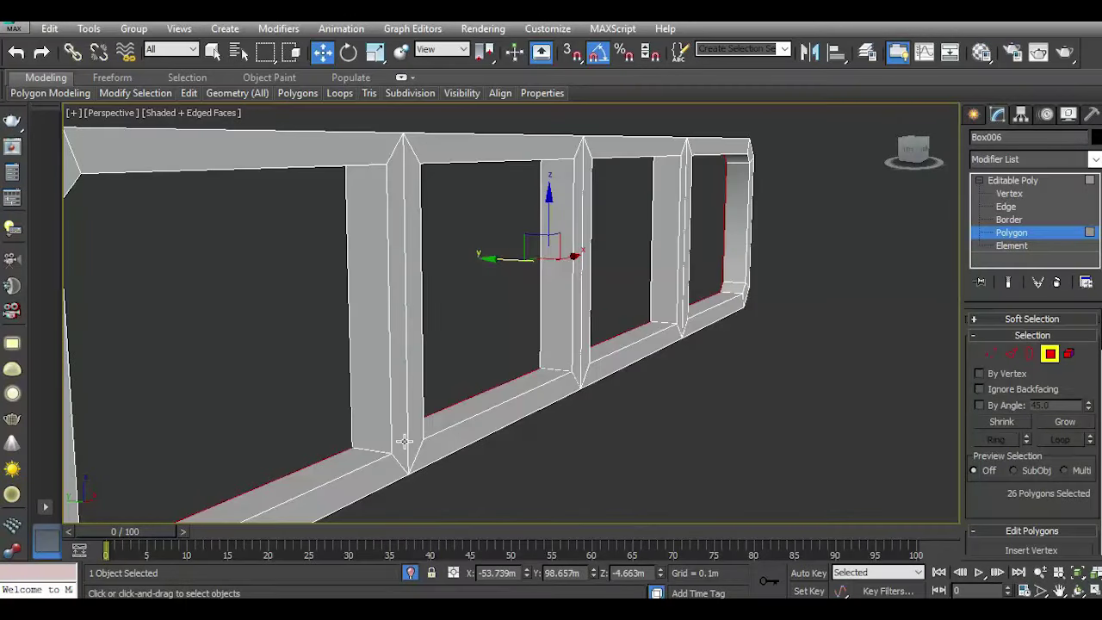
scroll(403, 441, "down", 3)
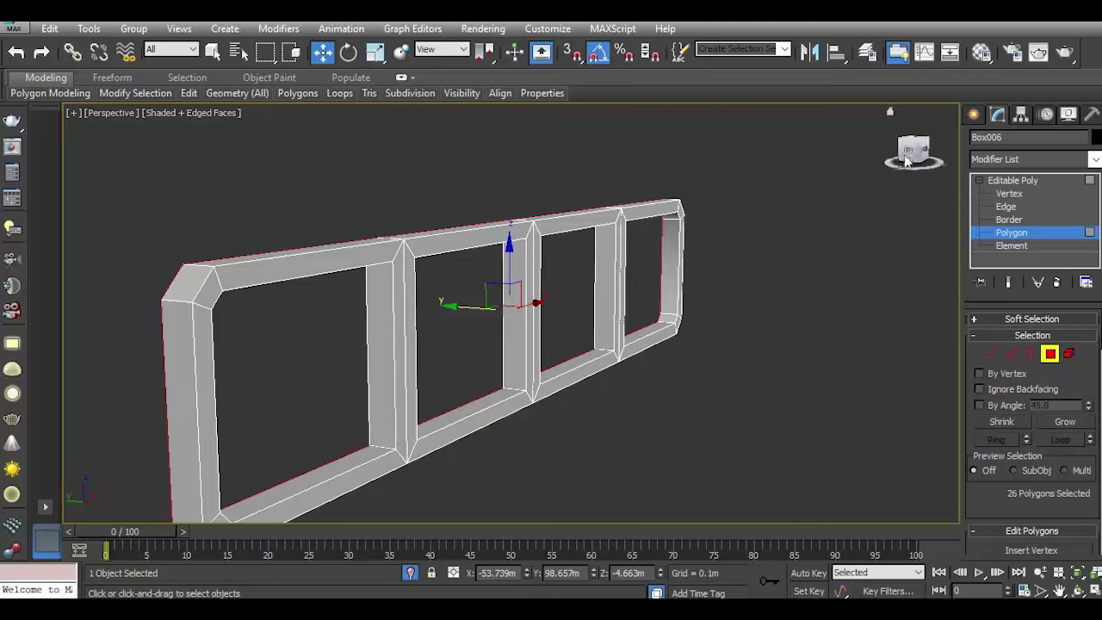
left_click_drag(914, 148, 914, 152)
Add a Symmetry modifier to the frame with Mirror Axis set to Z.
left_click(1044, 180)
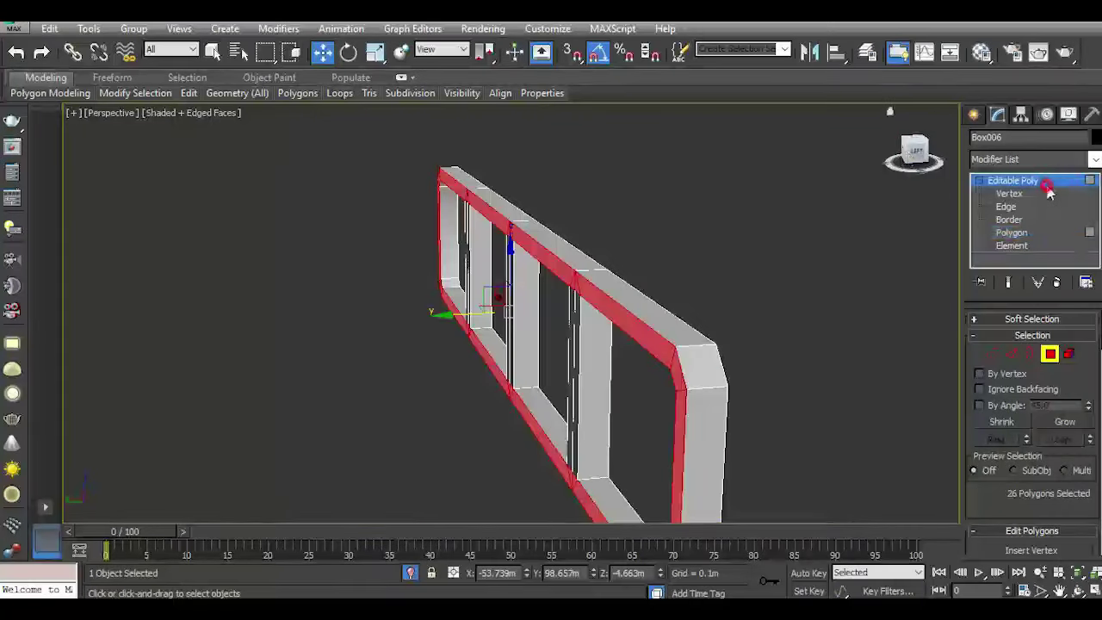
left_click(1094, 159)
left_click_drag(1098, 224, 1097, 508)
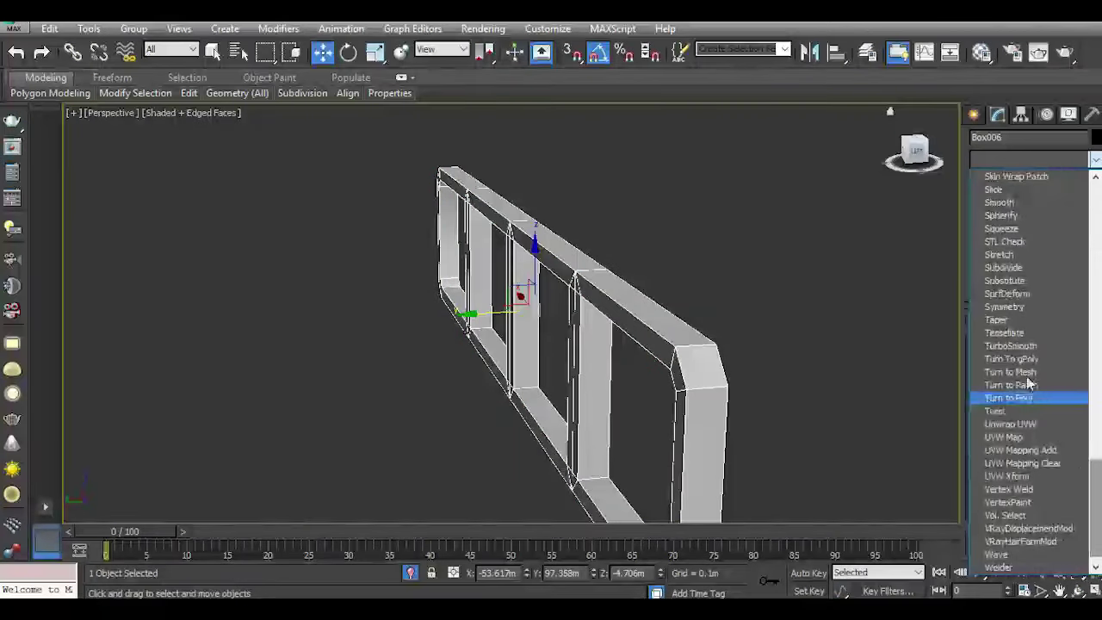
left_click(1012, 317)
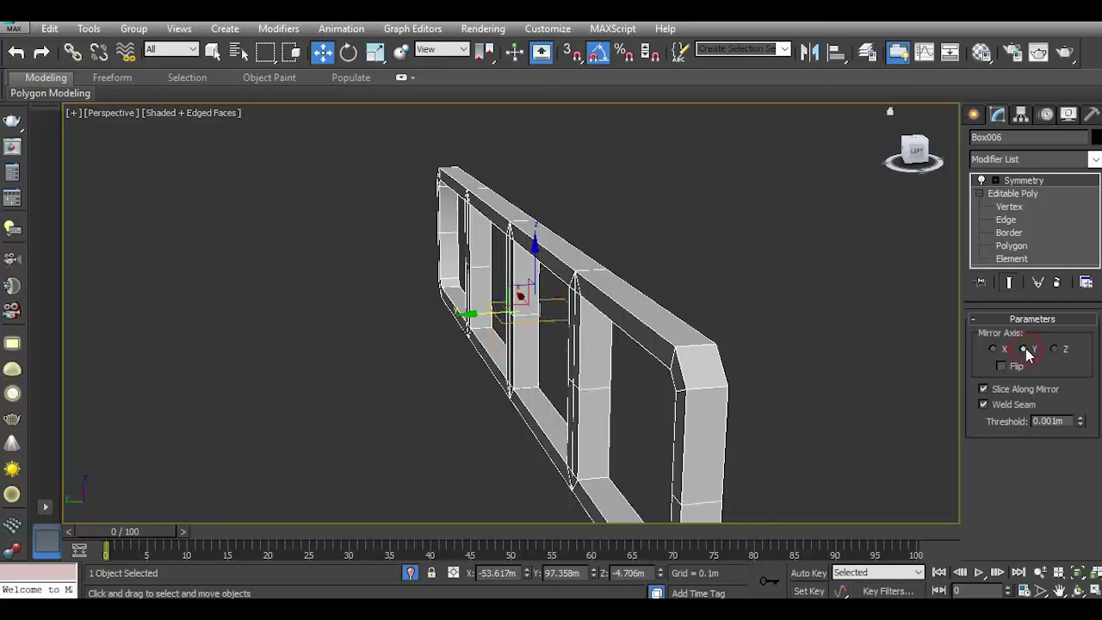
left_click(1055, 349)
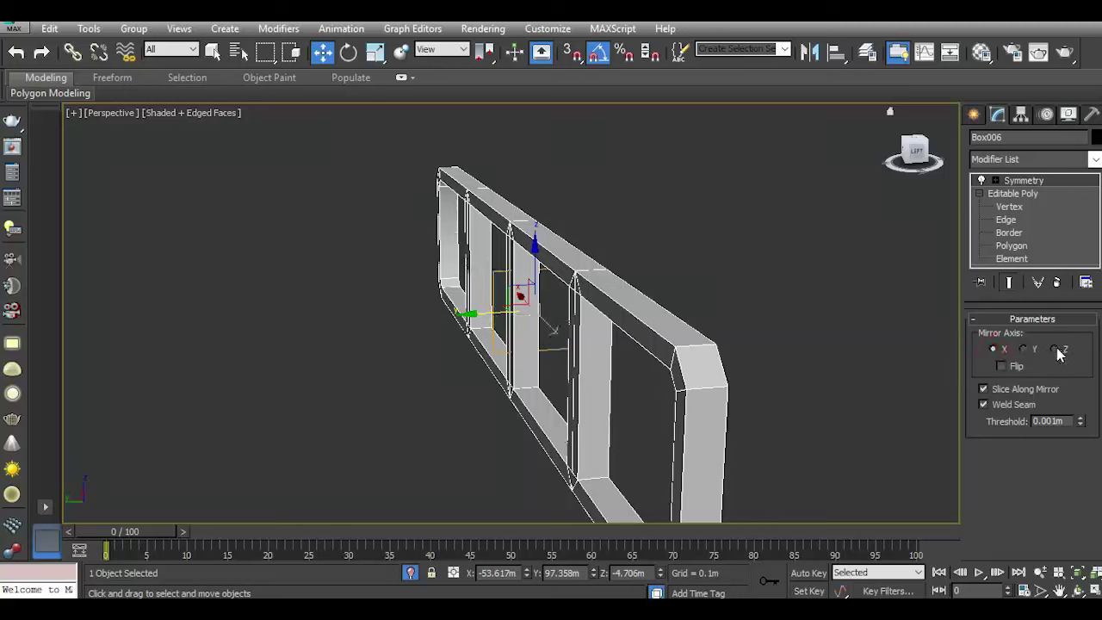
Reposition the Symmetry mirror plane and collapse the stack into the Editable Poly.
left_click(1013, 182)
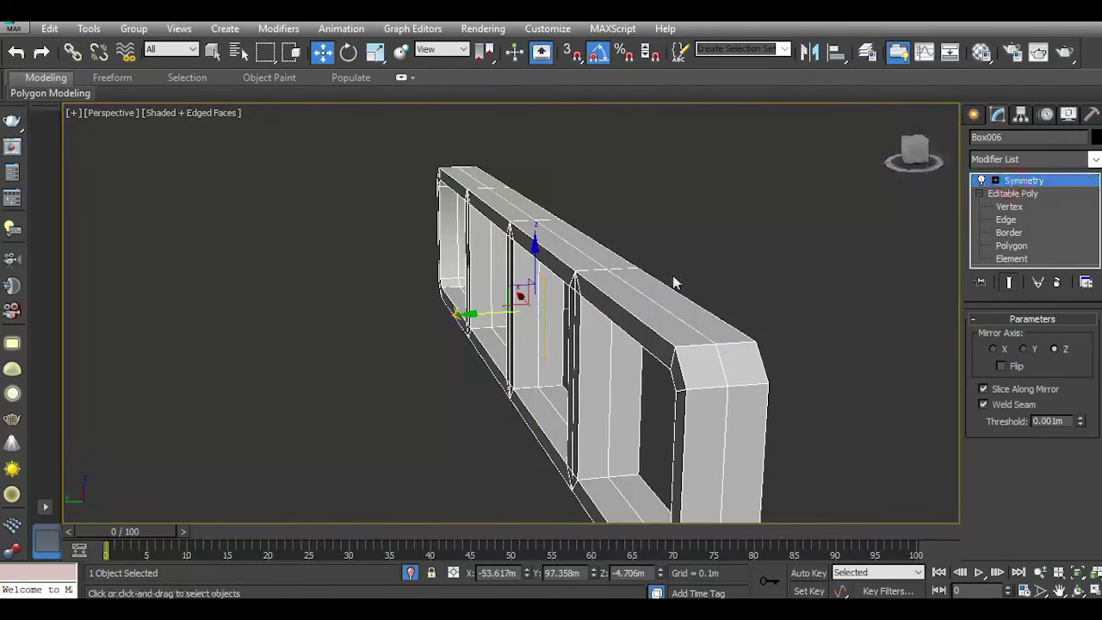
left_click_drag(476, 315, 462, 317)
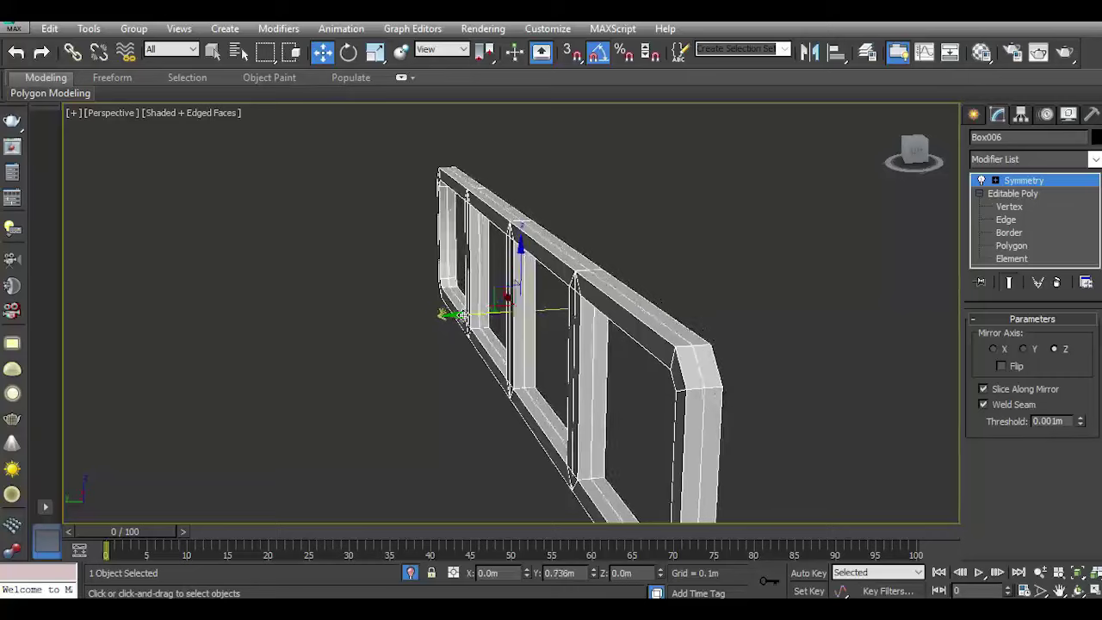
left_click_drag(914, 151, 956, 155)
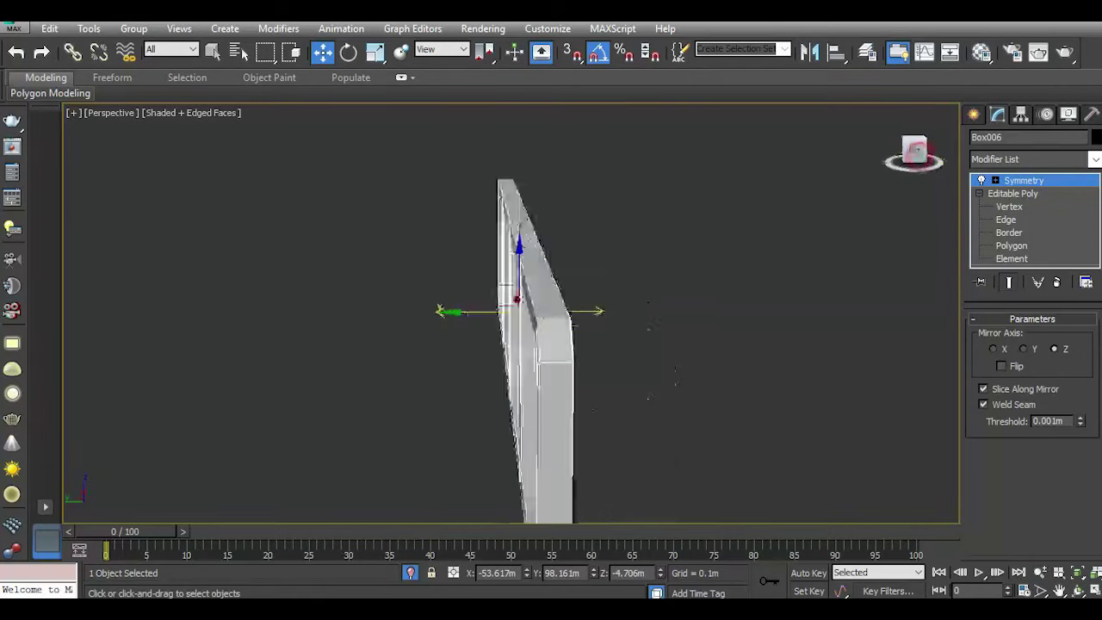
right_click(1024, 180)
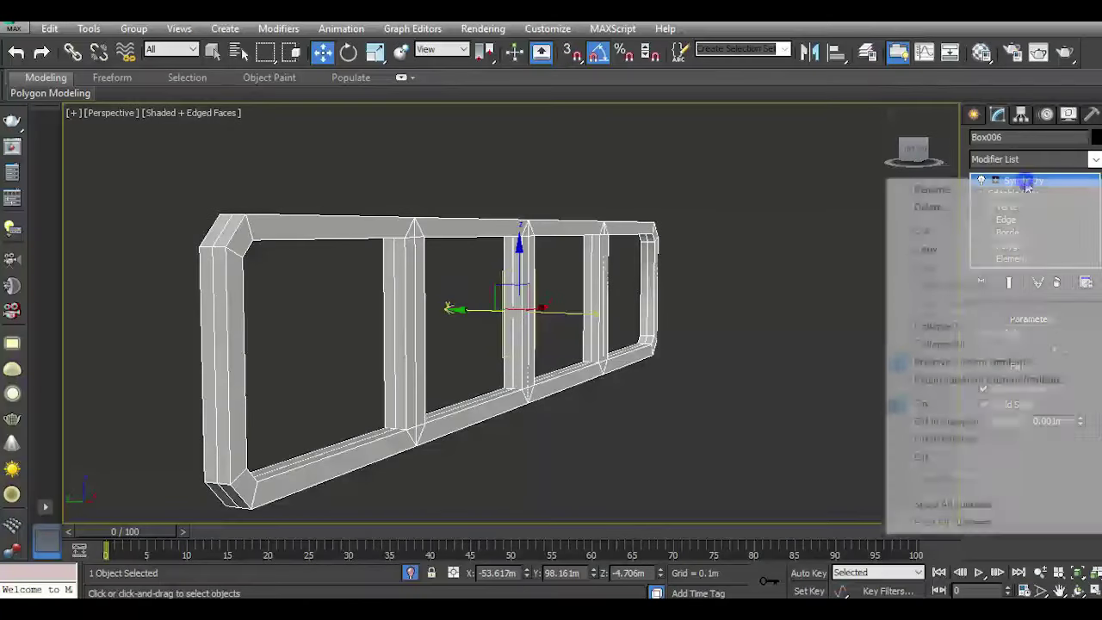
left_click(991, 344)
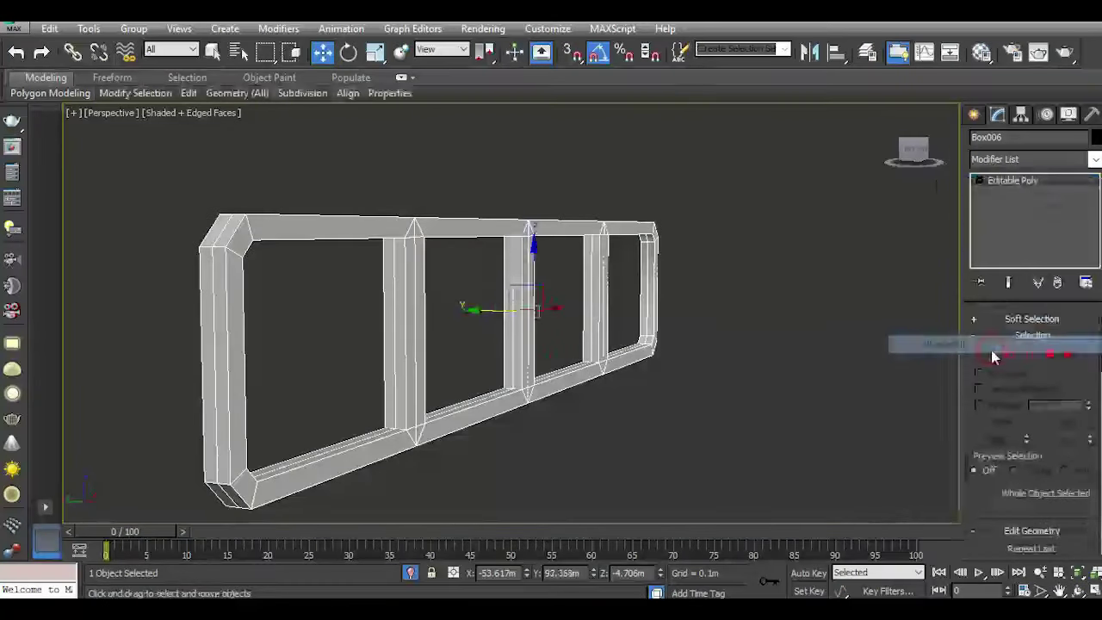
In Polygon mode, select the six faces of the three vertical bars.
left_click(1044, 356)
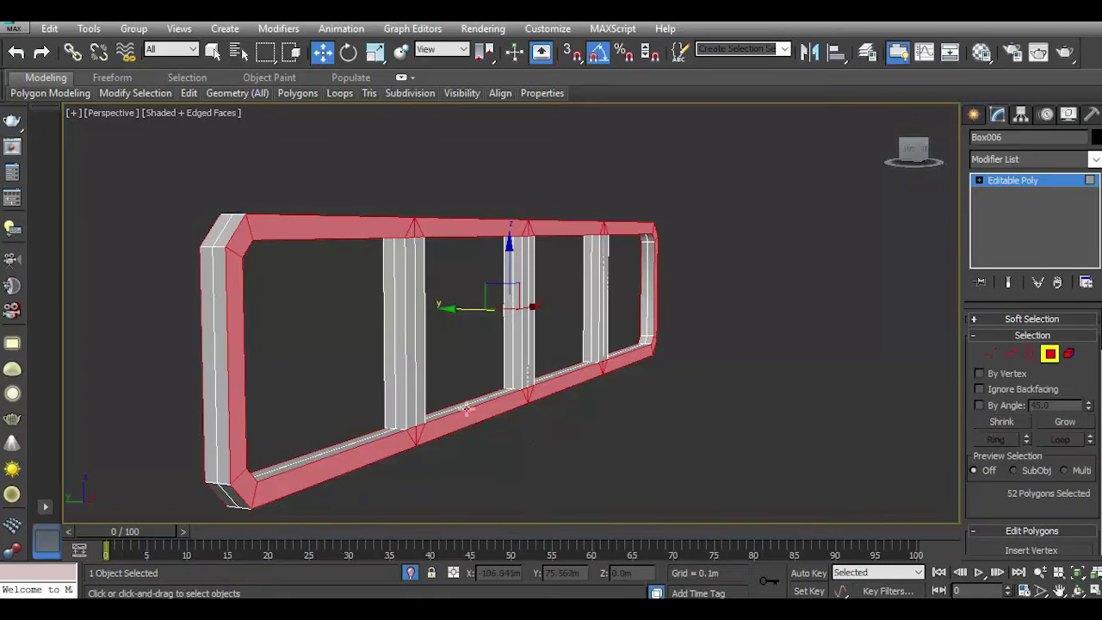
left_click(409, 392)
left_click(422, 390, "ctrl")
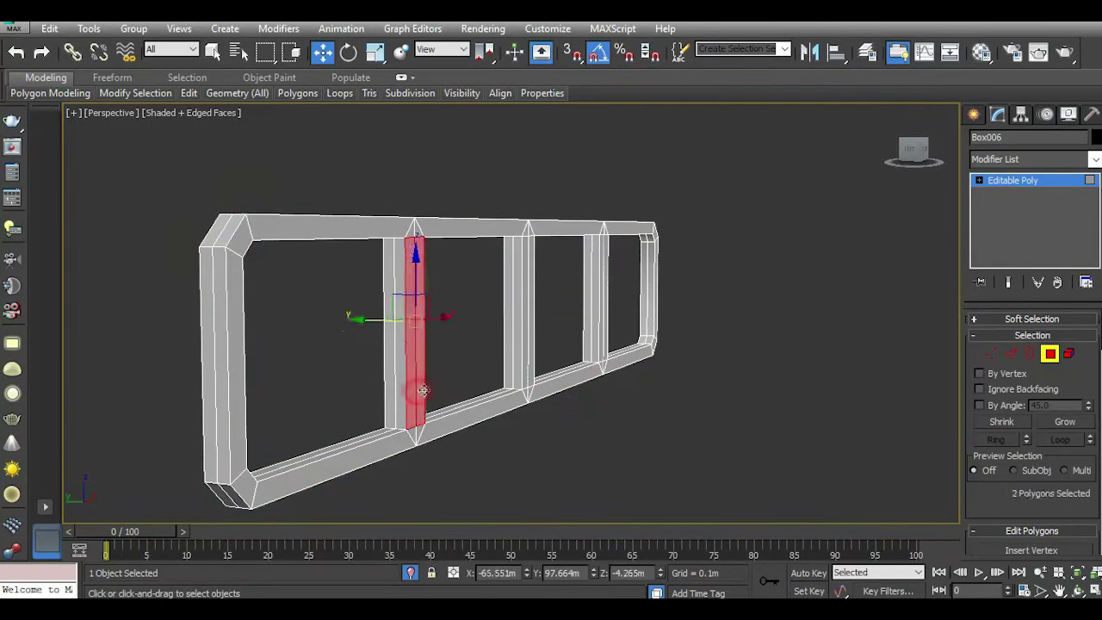
left_click_drag(915, 155, 869, 164)
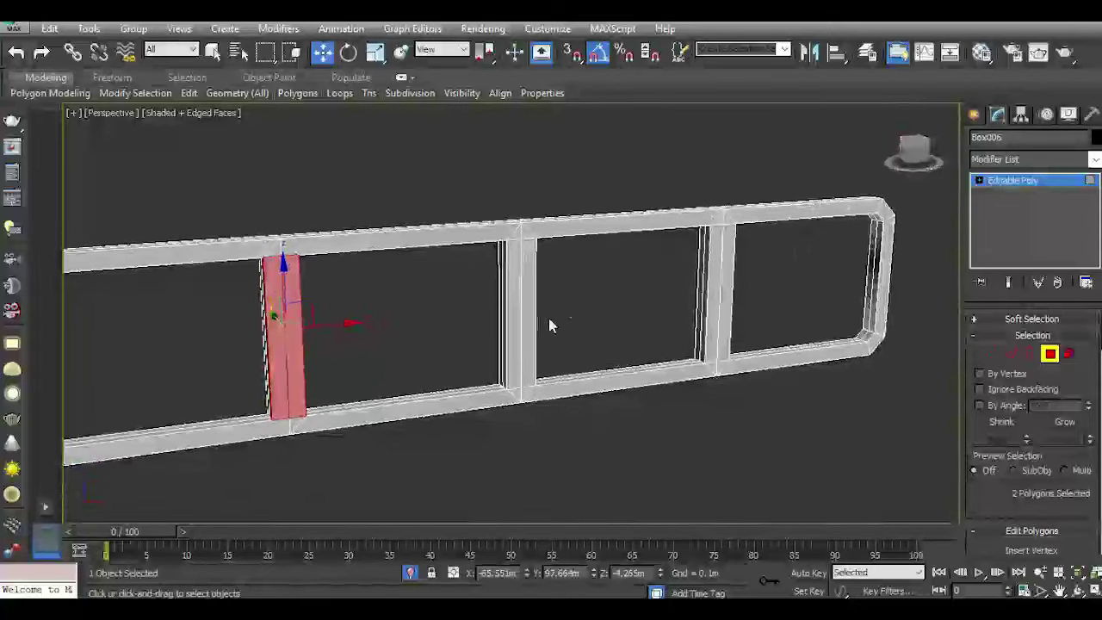
left_click(527, 324, "ctrl")
left_click(531, 325, "ctrl")
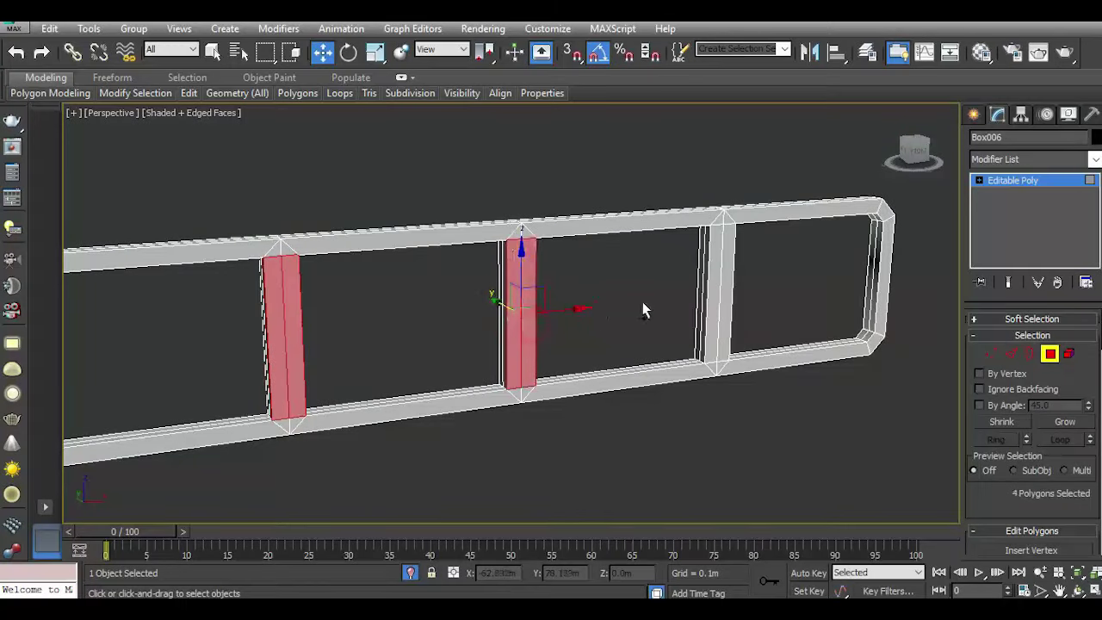
left_click_drag(913, 153, 858, 222)
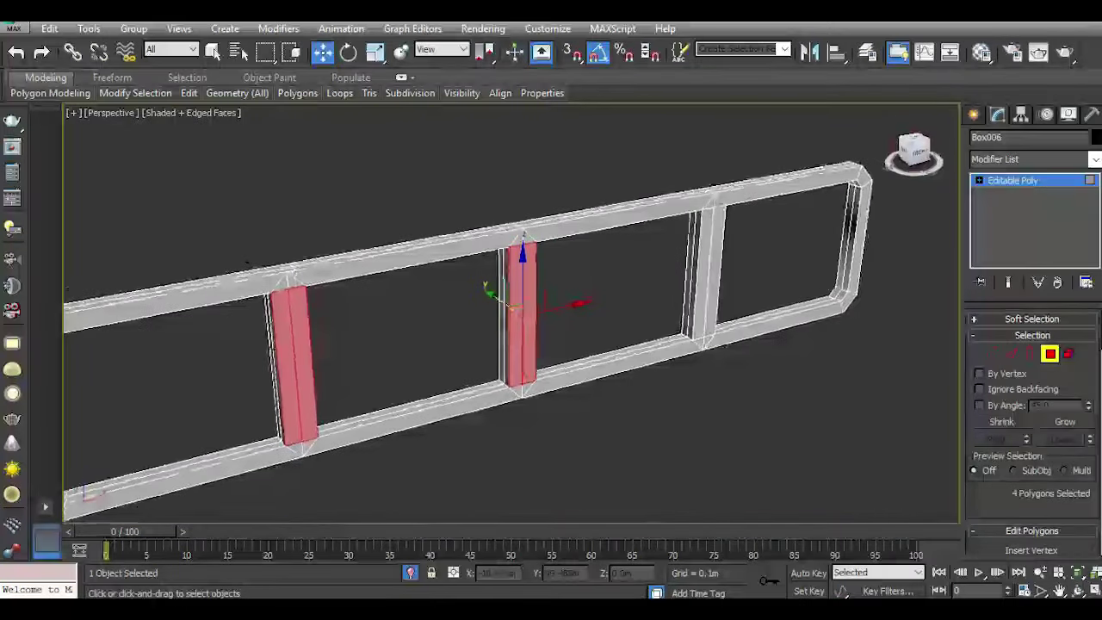
left_click(724, 297, "ctrl")
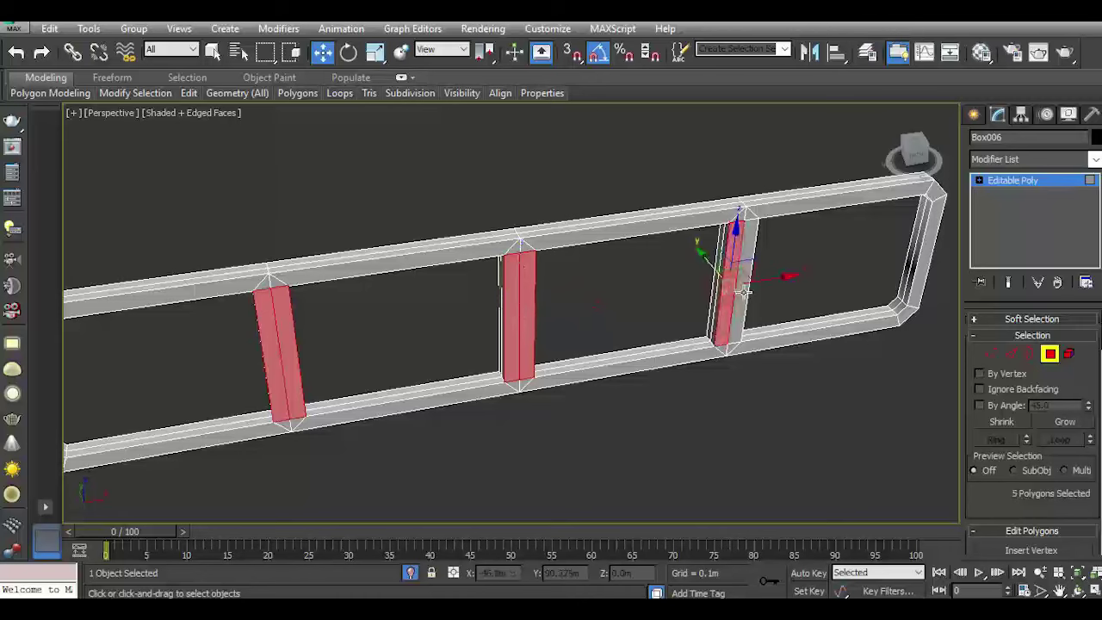
left_click(743, 294, "ctrl")
scroll(1049, 472, "down", 1)
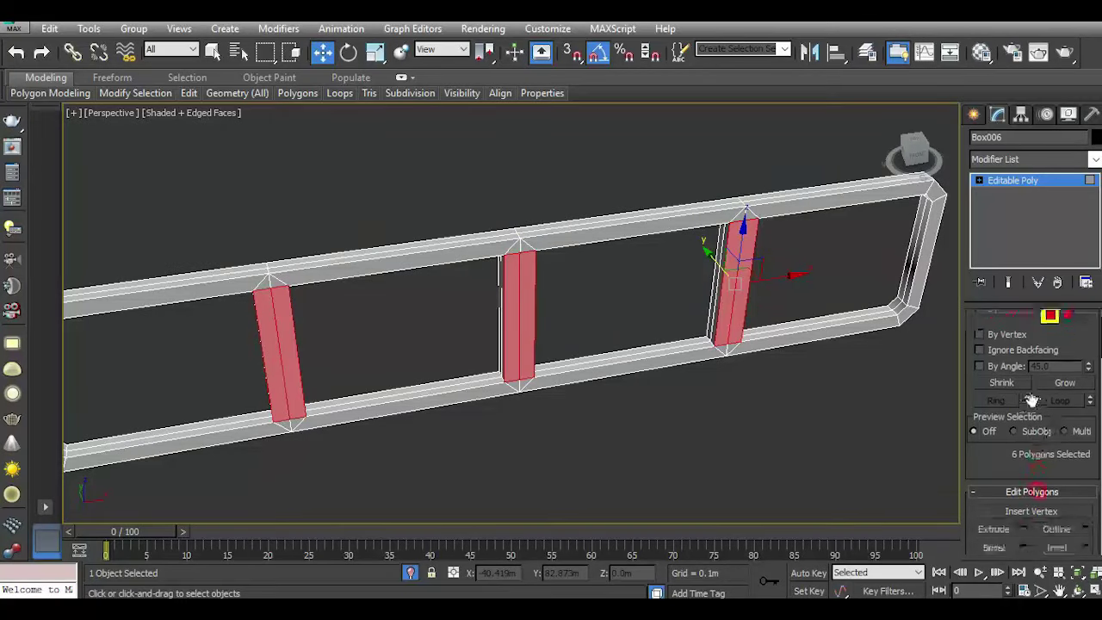
scroll(1033, 465, "down", 2)
Extrude the selected bar faces outward by about 0.468m.
left_click(1023, 446)
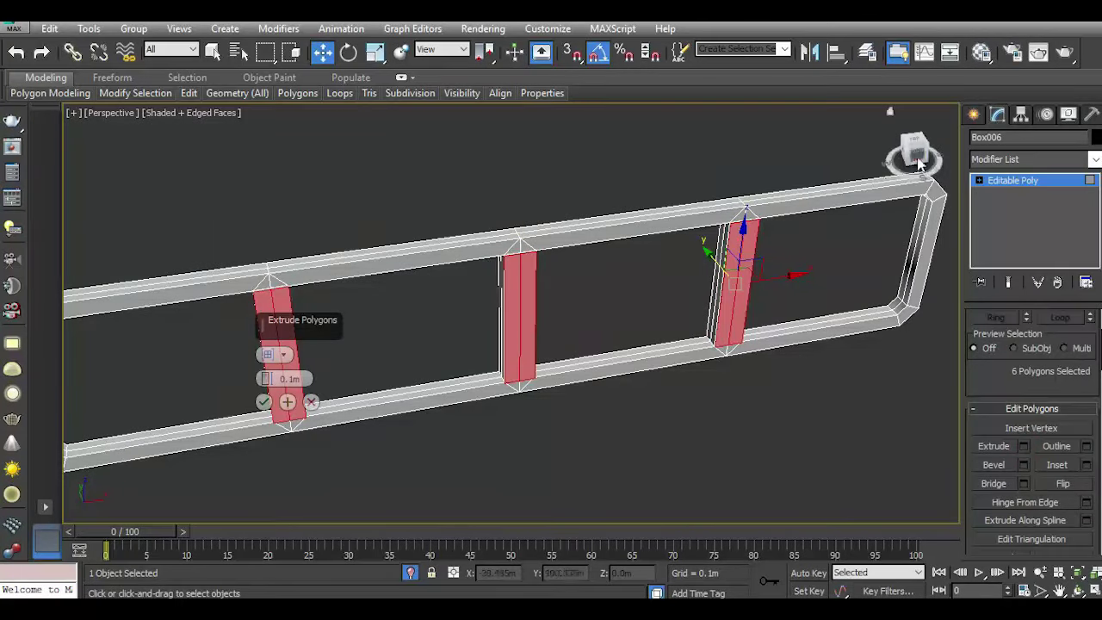
left_click_drag(920, 163, 896, 177)
middle_click_drag(472, 287, 497, 271, "alt")
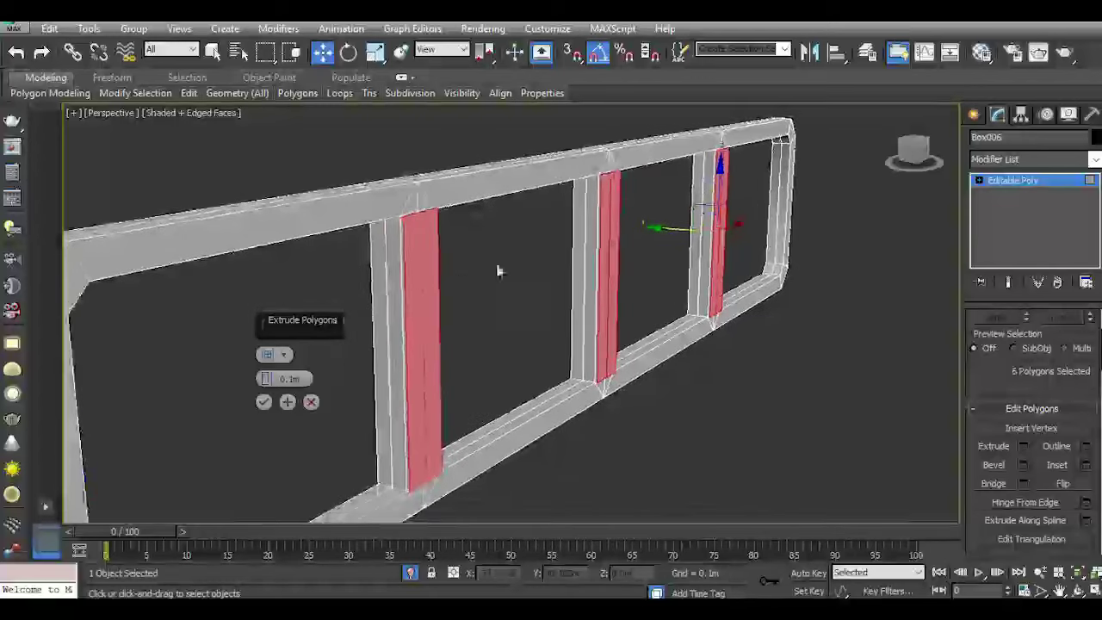
left_click_drag(289, 379, 369, 328)
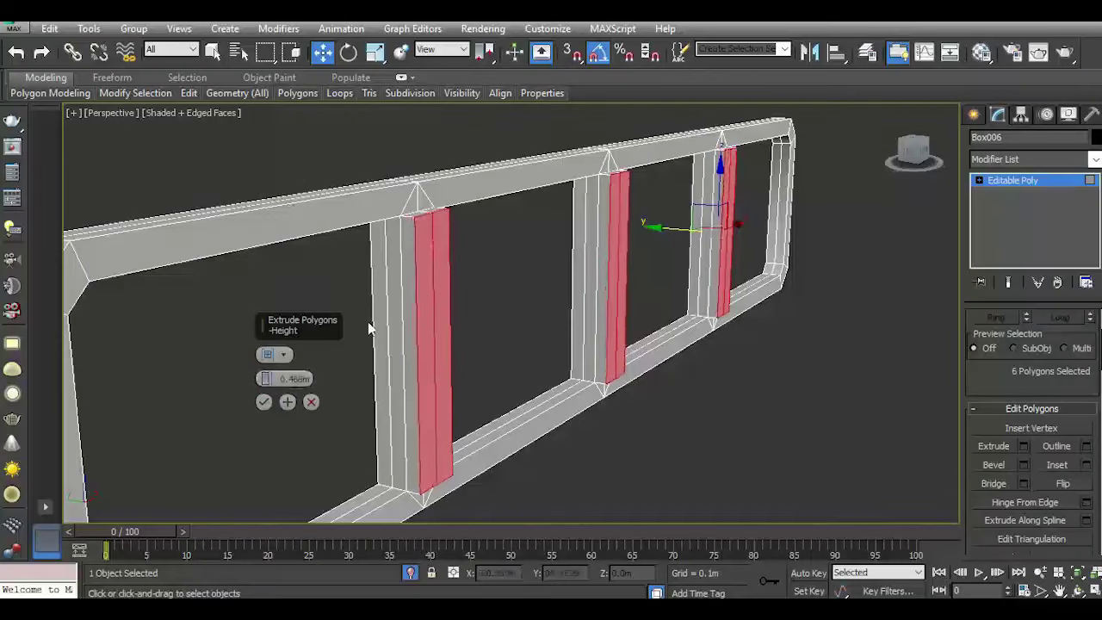
left_click(263, 401)
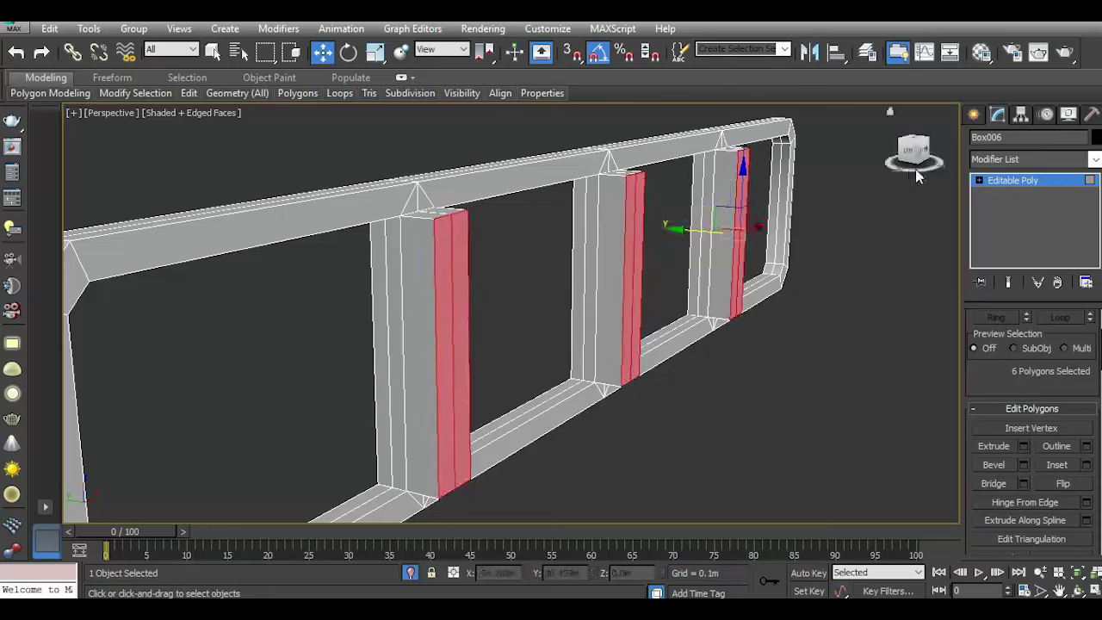
mouse_move(915, 169)
left_mouse_down()
mouse_move(905, 148)
mouse_move(900, 158)
left_mouse_up()
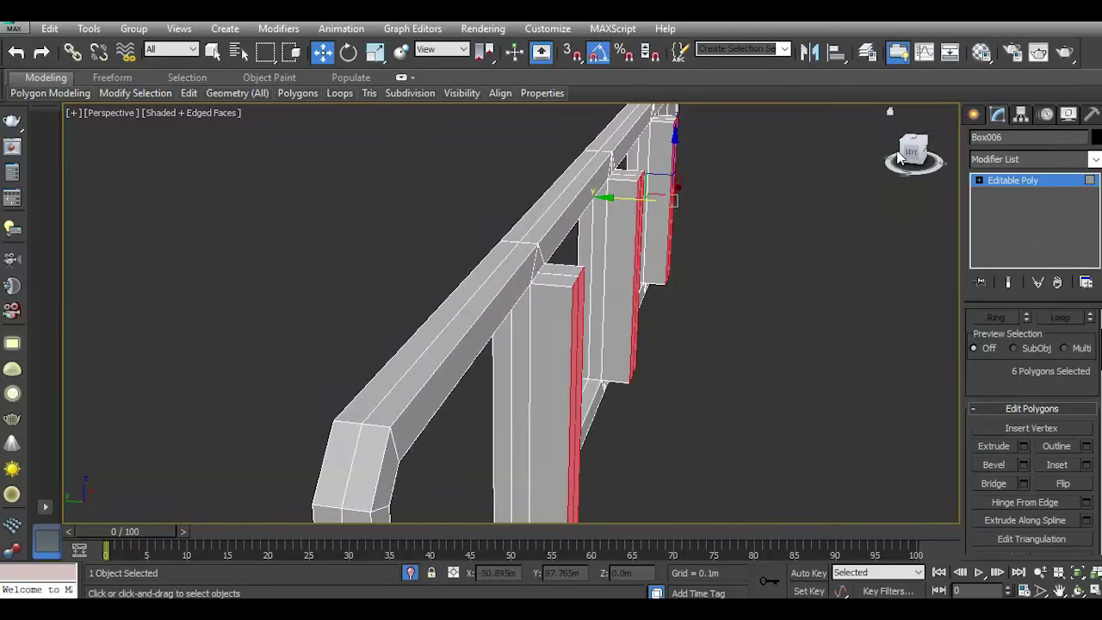
middle_click_drag(711, 298, 712, 232, "alt")
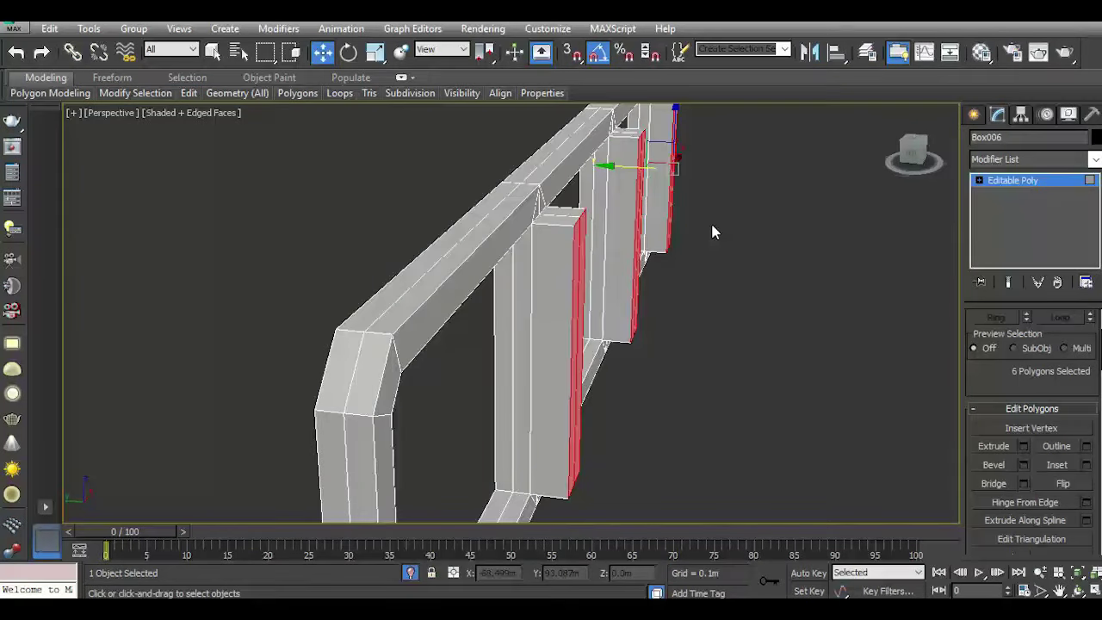
In Edge mode, pick the top edges where the vertical bars meet the upper rail.
left_click(979, 180)
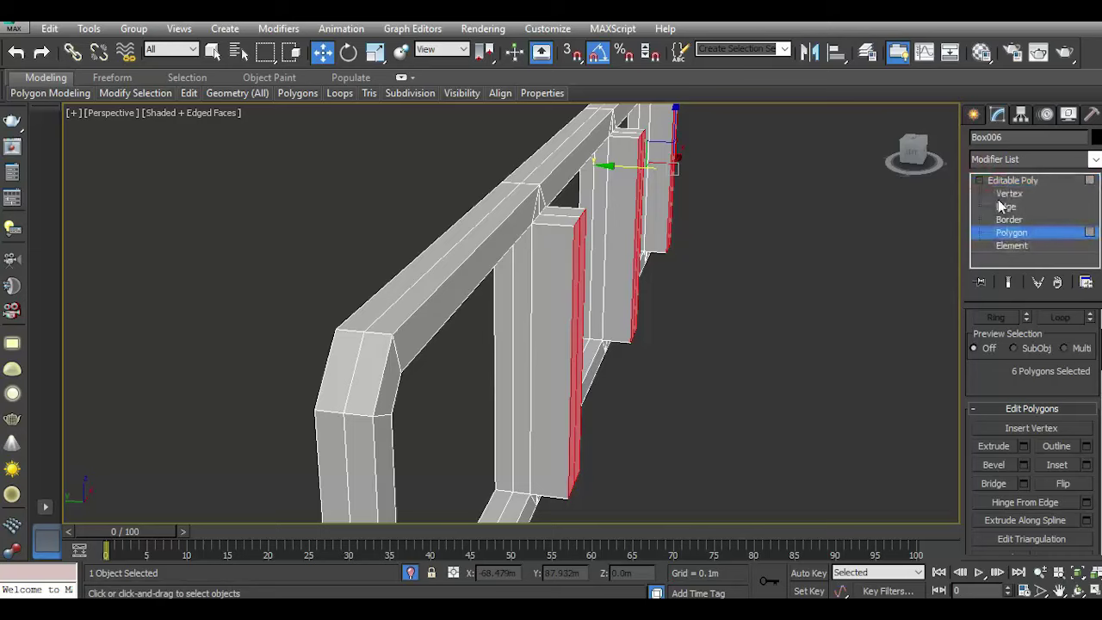
left_click(1006, 206)
middle_click_drag(717, 236, 696, 299, "alt")
left_click(566, 275)
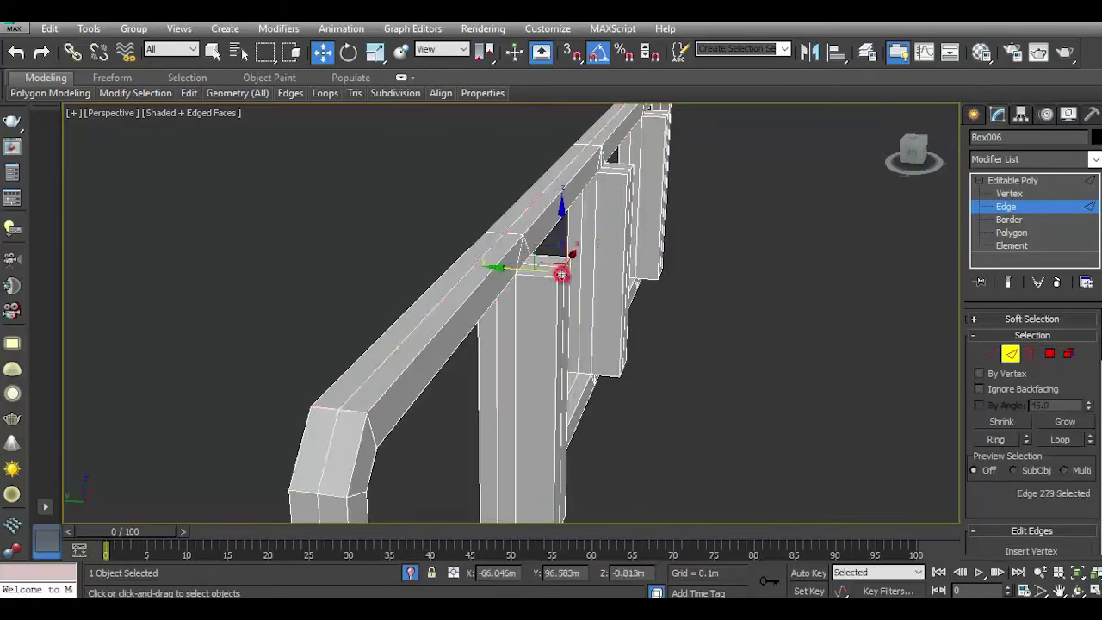
scroll(542, 282, "up", 5)
left_click(534, 285, "ctrl")
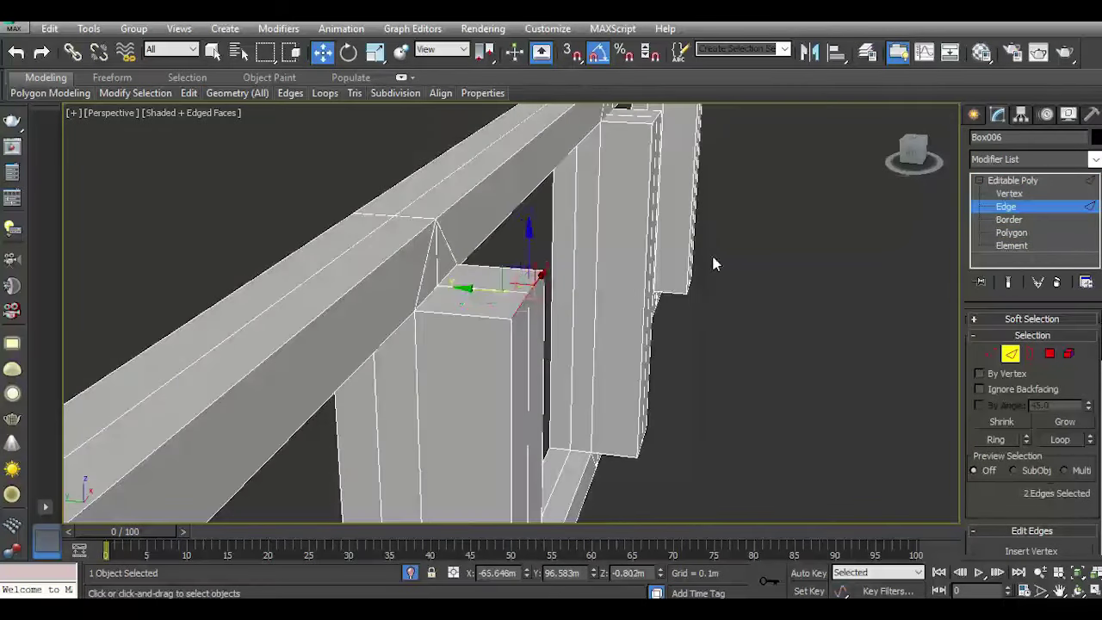
middle_click_drag(714, 259, 637, 364, "alt")
scroll(462, 387, "down", 4)
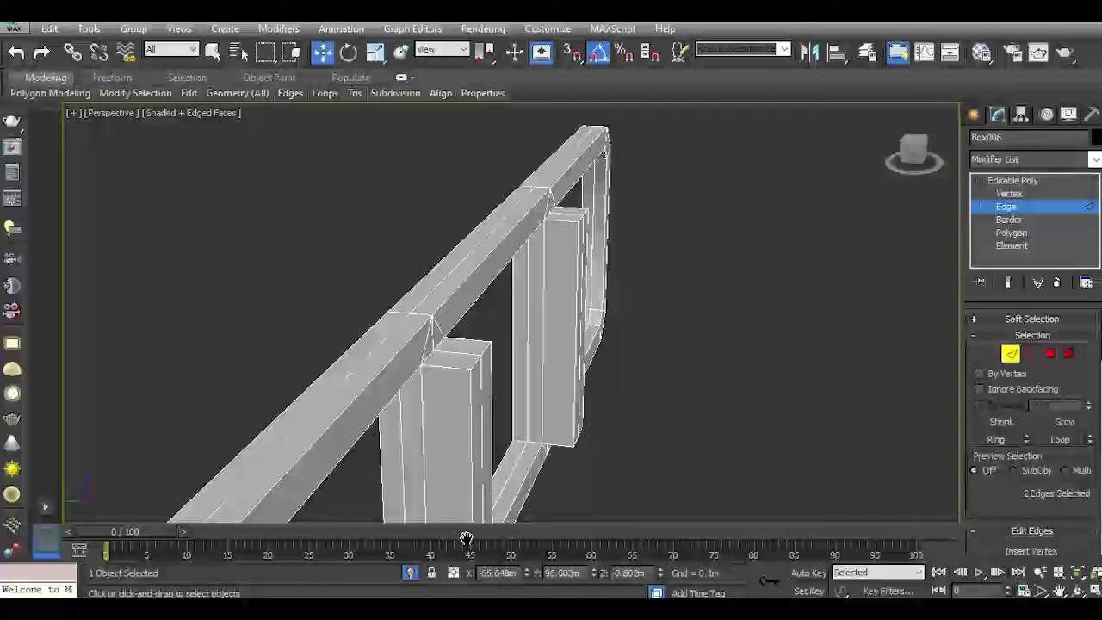
left_click(473, 366, "ctrl")
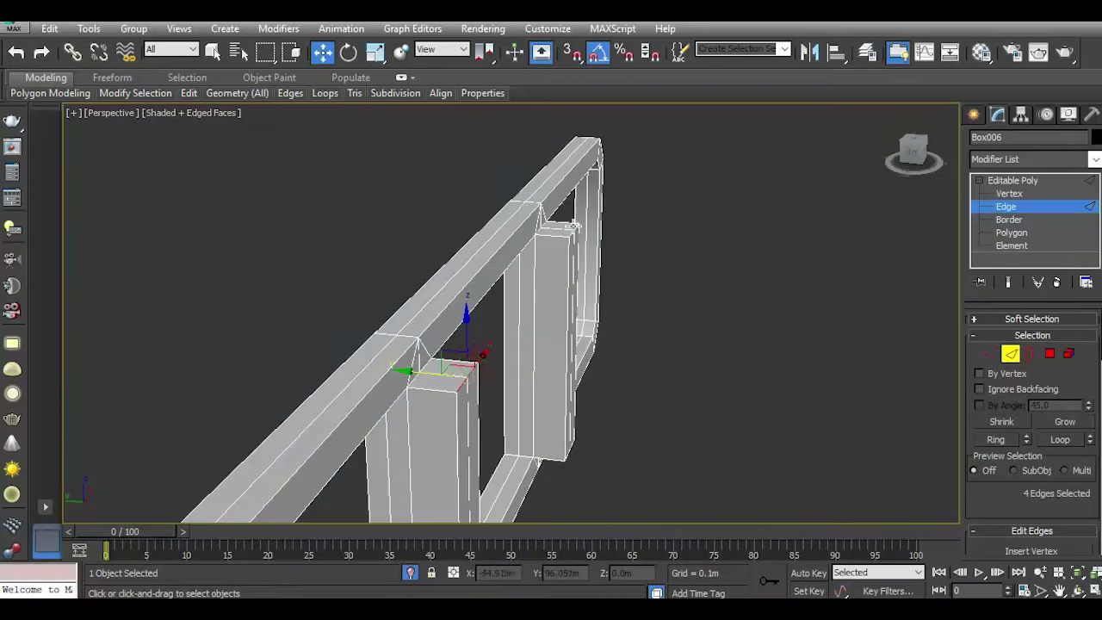
scroll(483, 353, "up", 3)
scroll(483, 353, "up", 2)
left_click(571, 241, "ctrl")
left_click(583, 226, "ctrl")
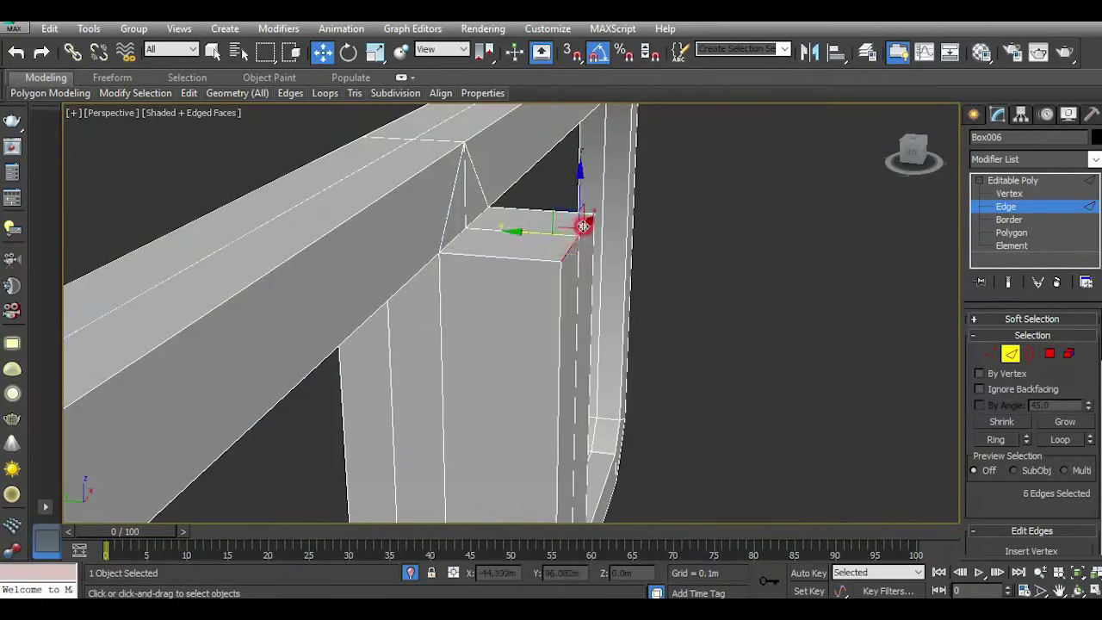
left_click(591, 227)
scroll(600, 227, "down", 6)
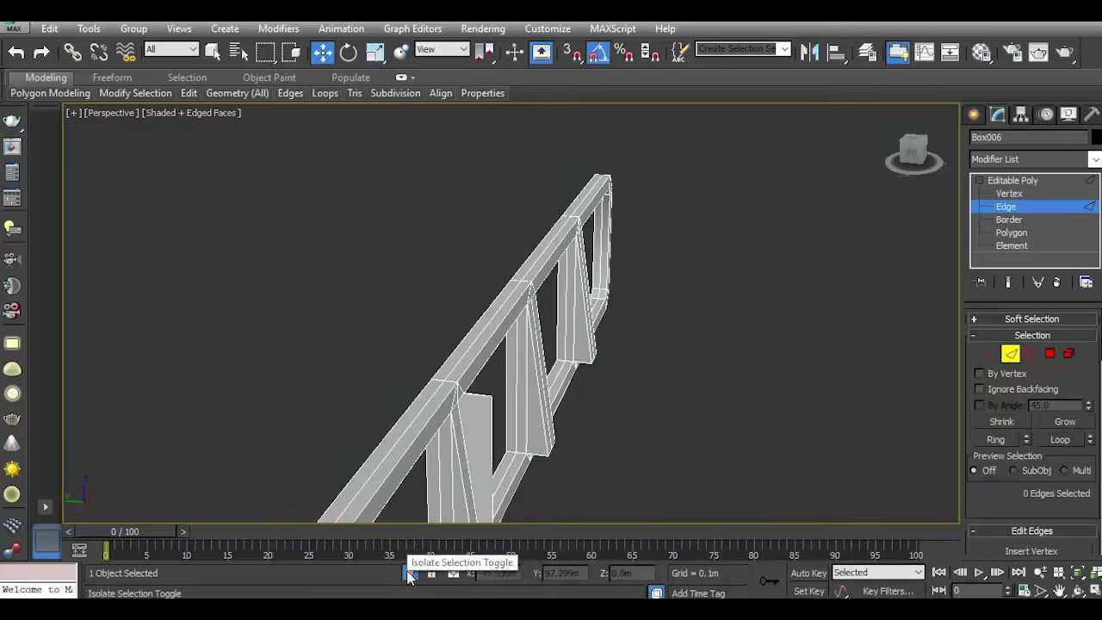
Toggle frame isolation, undo, and select a left-bar top edge at the rail–bar corner.
left_click(409, 577)
left_click(908, 157)
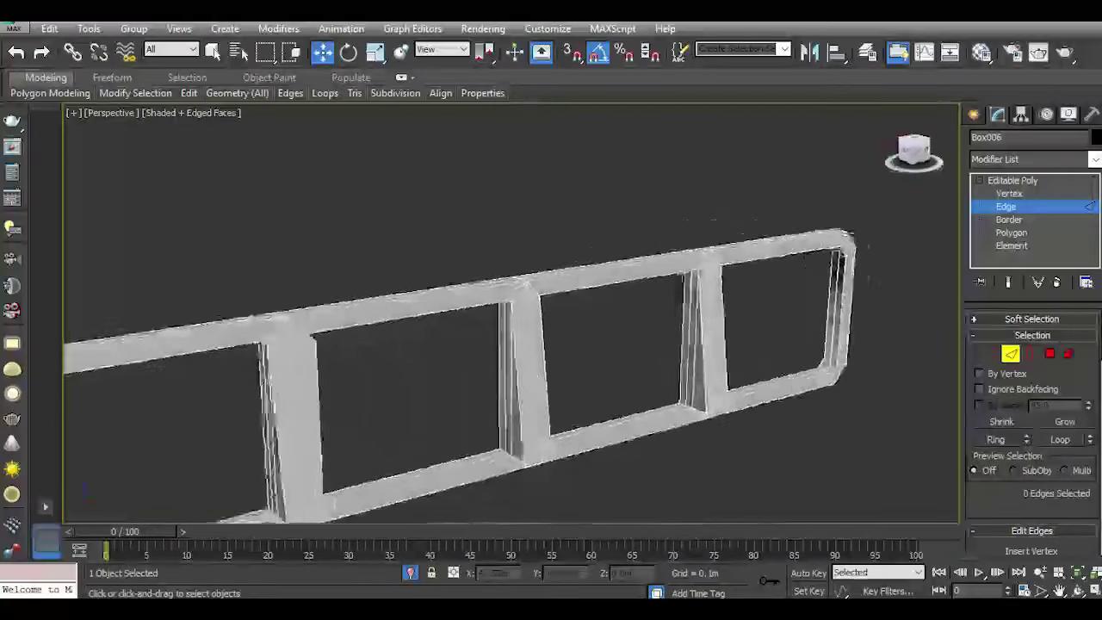
left_click(16, 49)
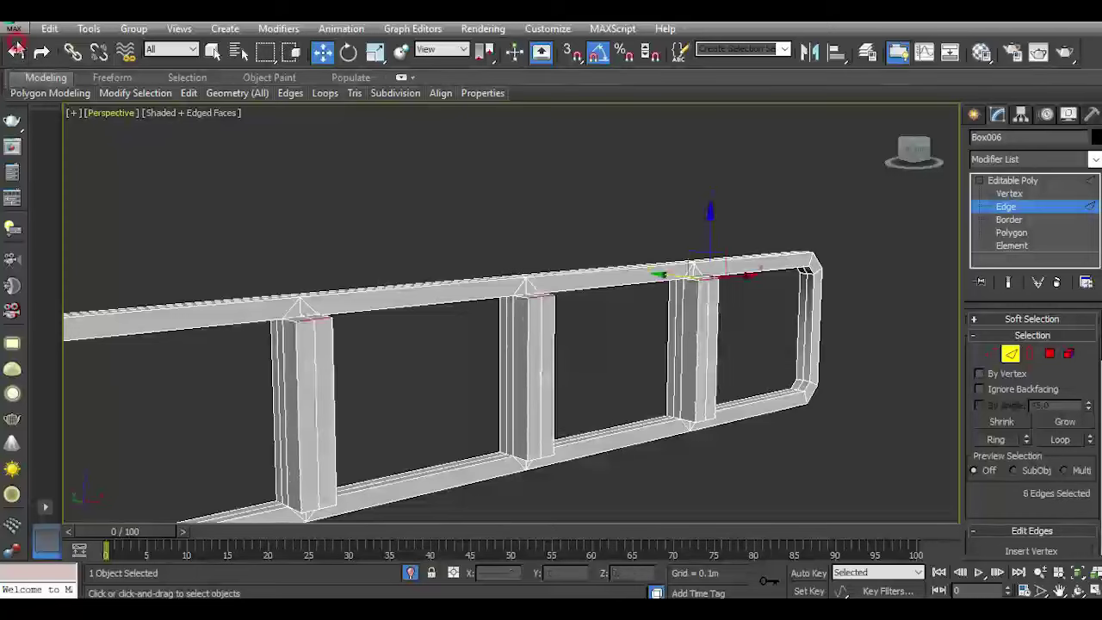
left_click(298, 315)
scroll(319, 317, "up", 3)
scroll(334, 320, "up", 2)
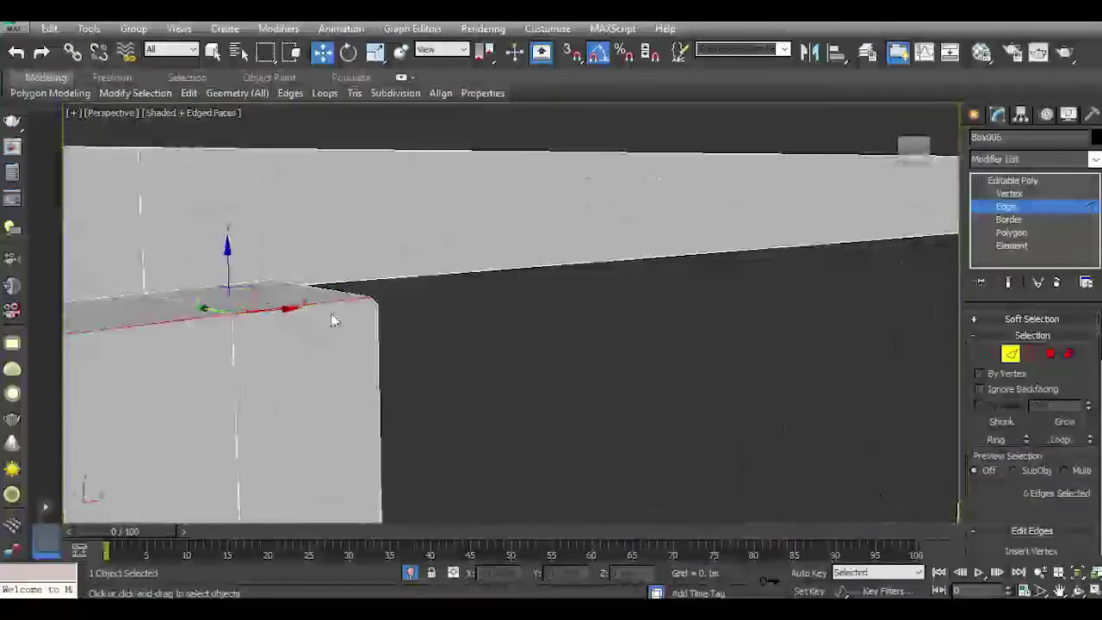
scroll(457, 300, "down", 2)
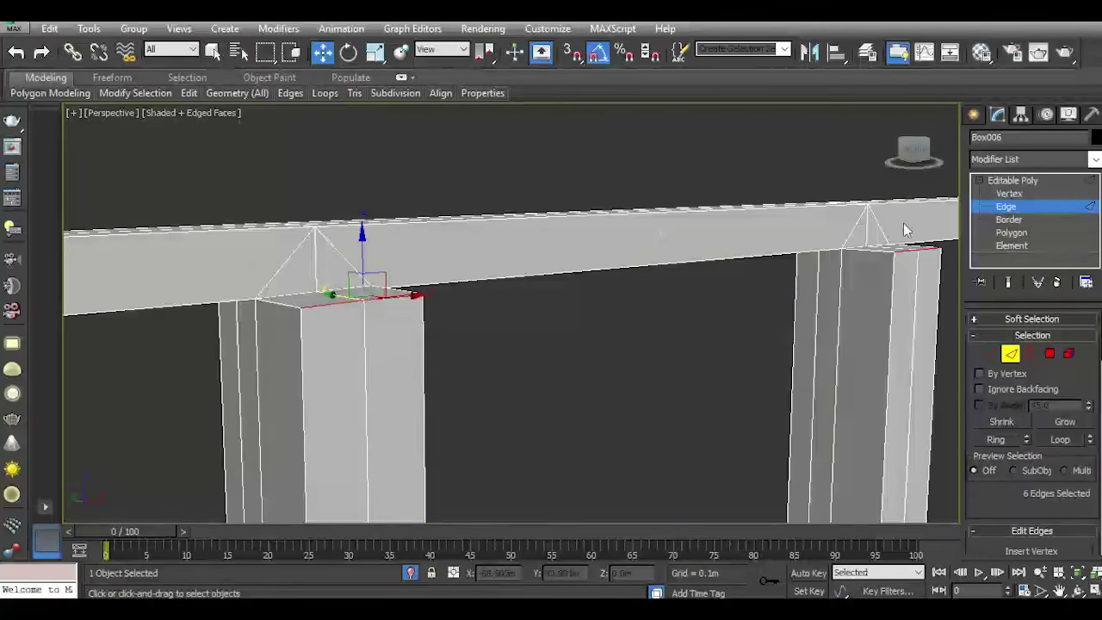
left_click_drag(913, 151, 301, 315)
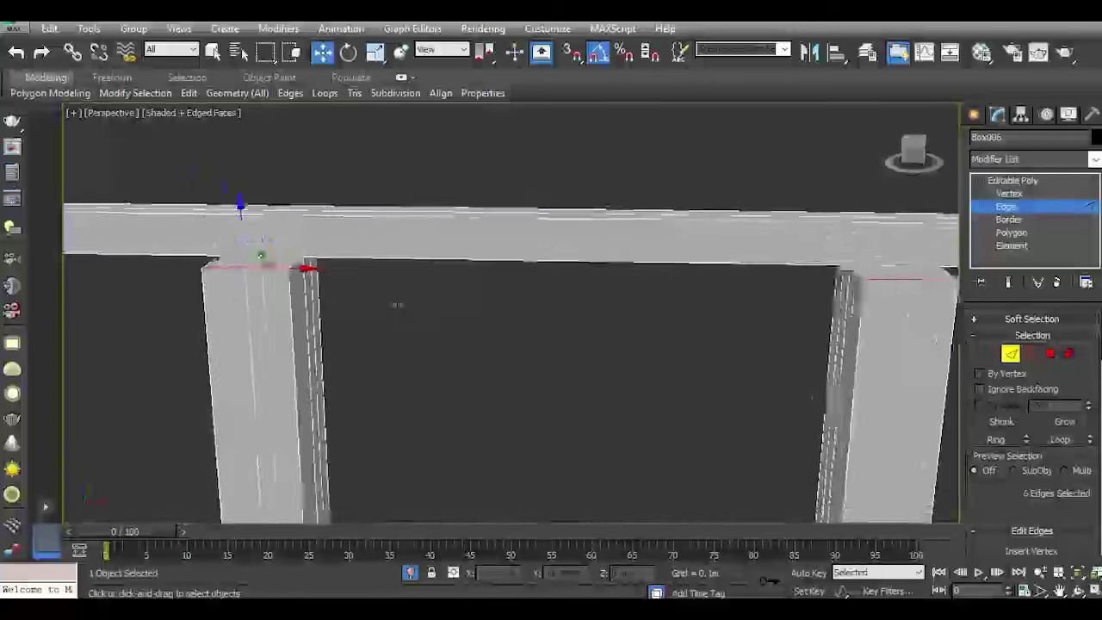
scroll(391, 303, "up", 2)
scroll(383, 301, "up", 2)
scroll(371, 299, "up", 3)
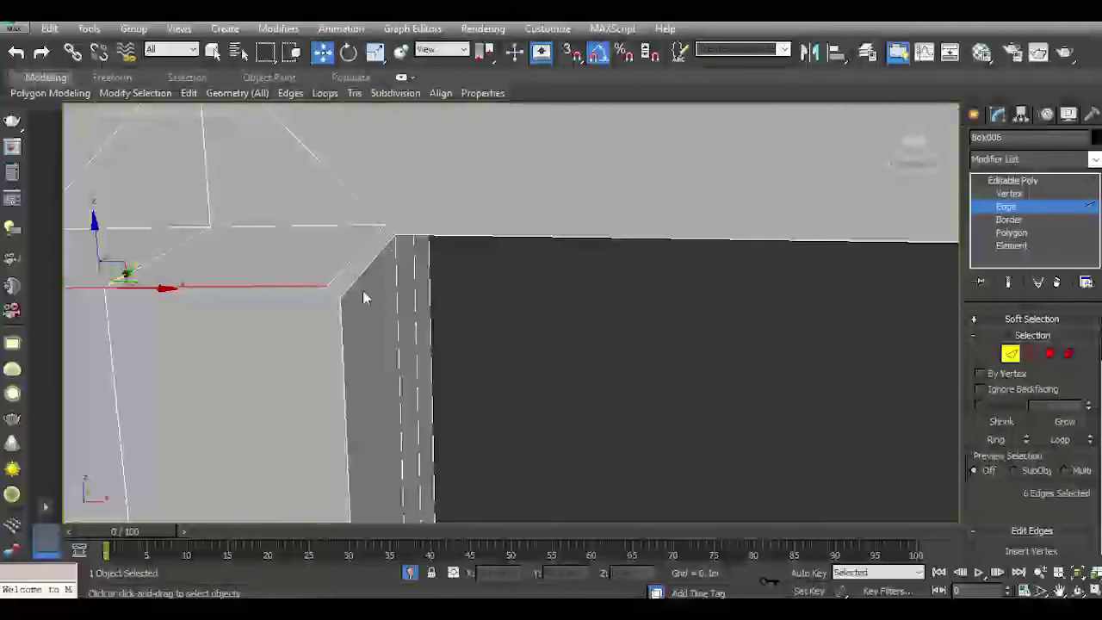
At Vertex level, undo two stray vertex edits near the bar joint.
left_click(992, 354)
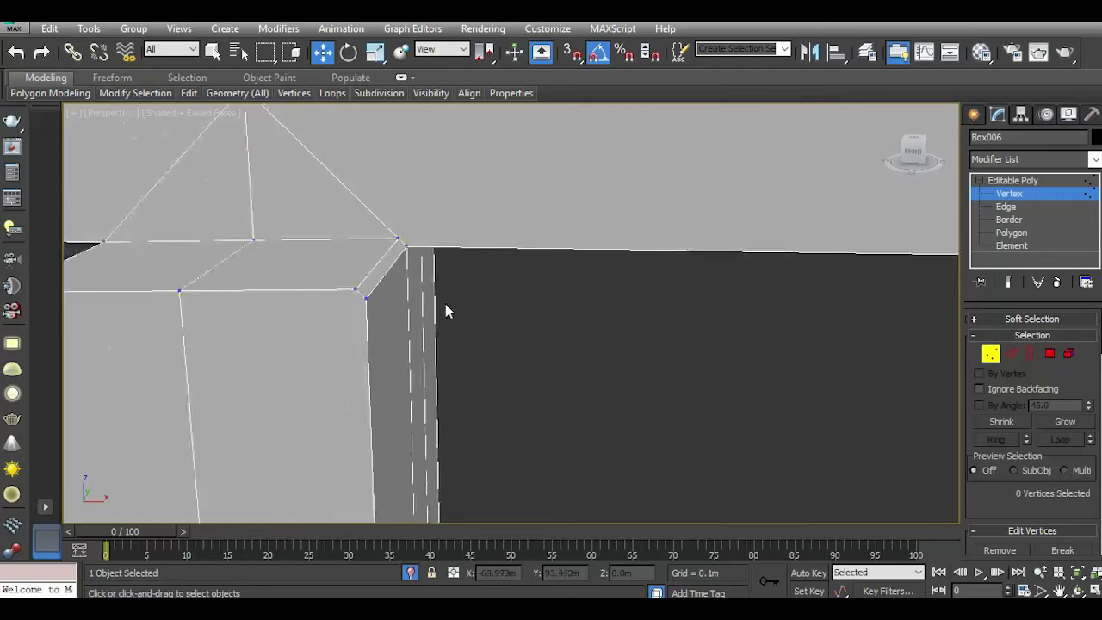
middle_click_drag(445, 310, 531, 320, "alt")
scroll(390, 342, "up", 3)
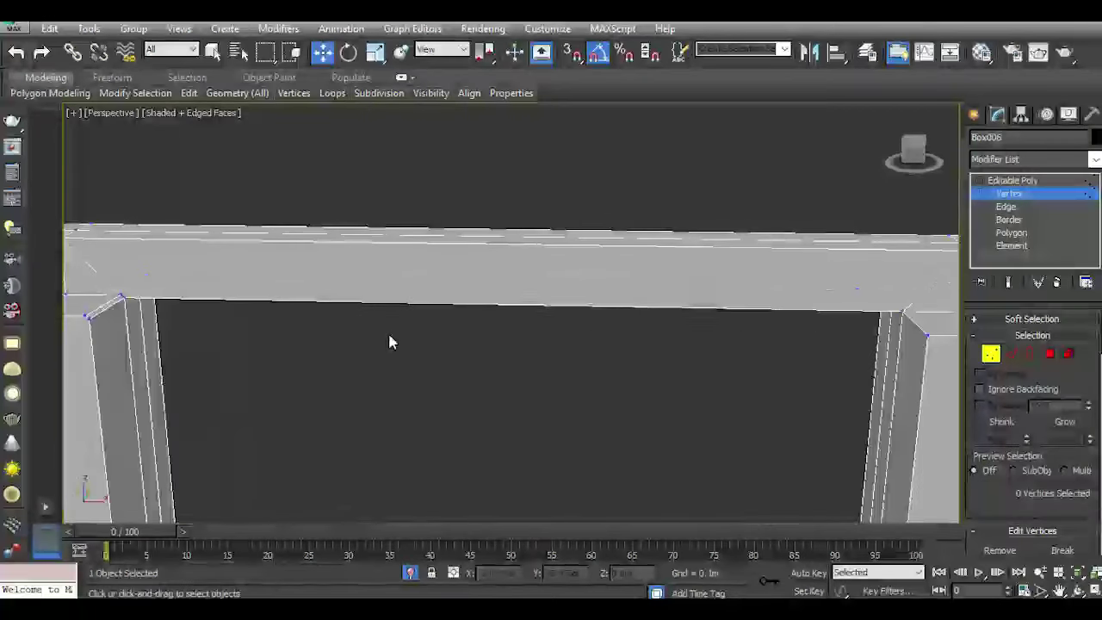
scroll(392, 341, "down", 2)
middle_click_drag(258, 304, 381, 305)
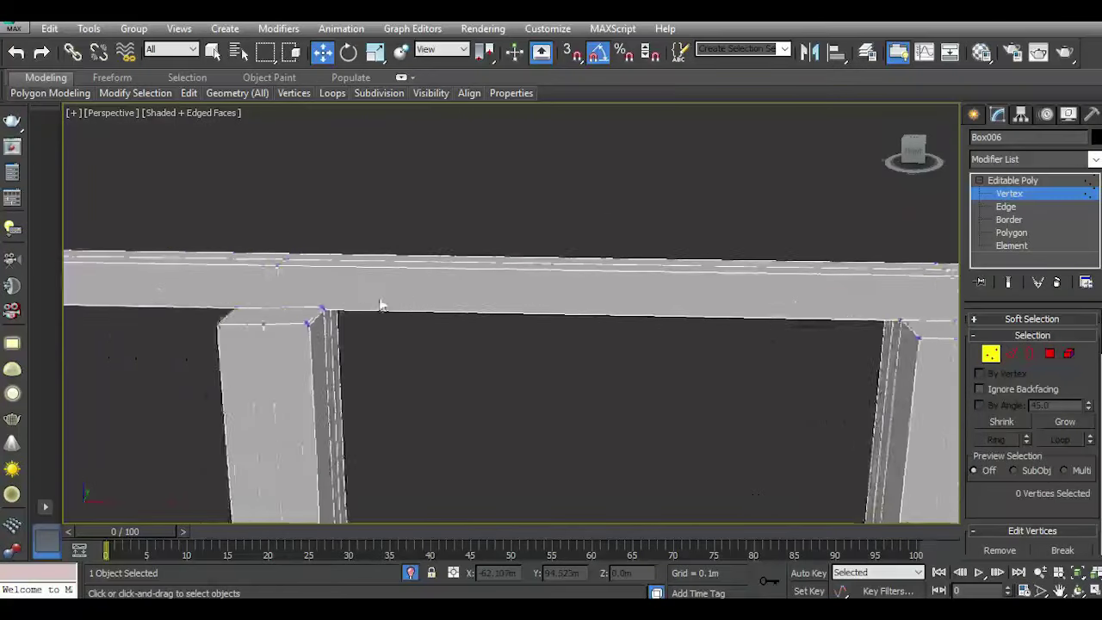
left_click(15, 54)
left_click(15, 53)
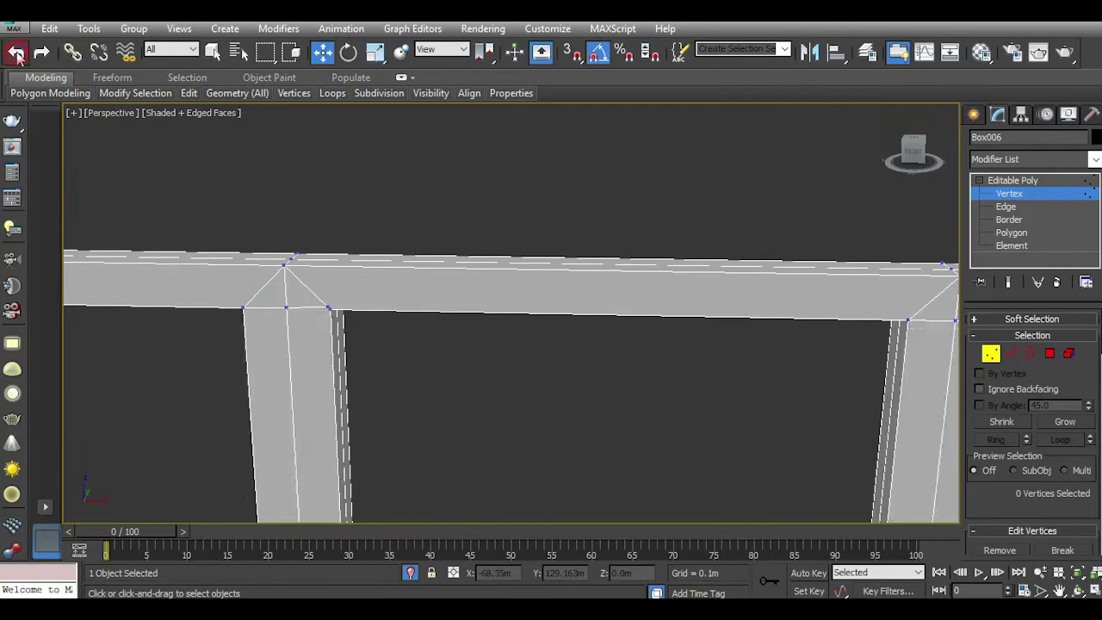
Move the joint vertex onto the bar's corner where it meets the top rail.
scroll(345, 329, "up", 3)
scroll(344, 330, "up", 2)
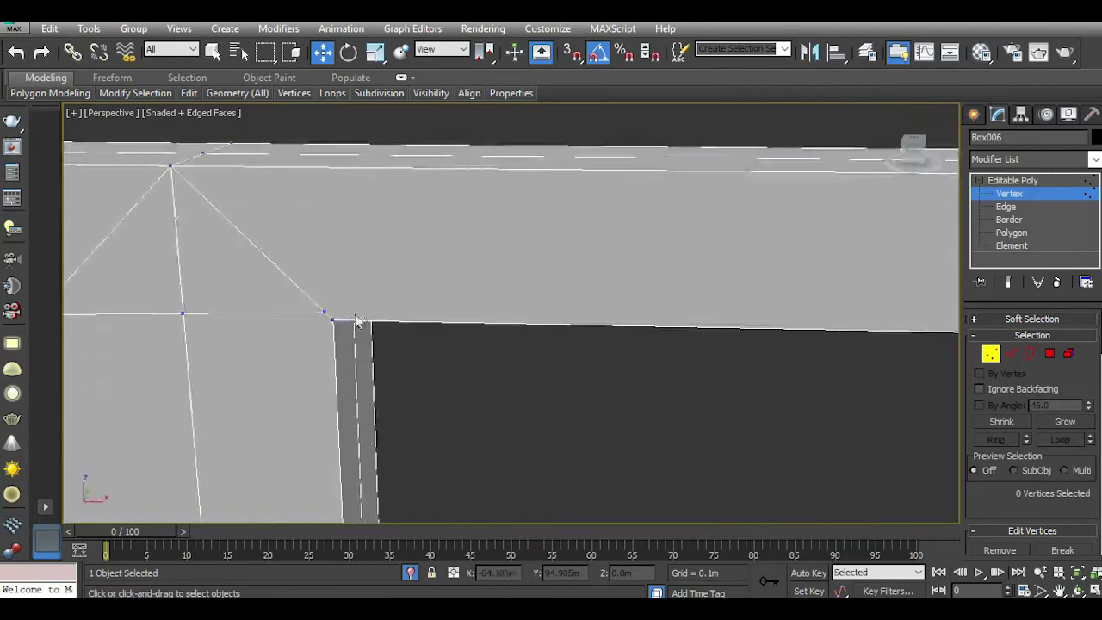
right_click(354, 298)
left_click_drag(345, 415, 330, 319)
scroll(405, 270, "down", 3)
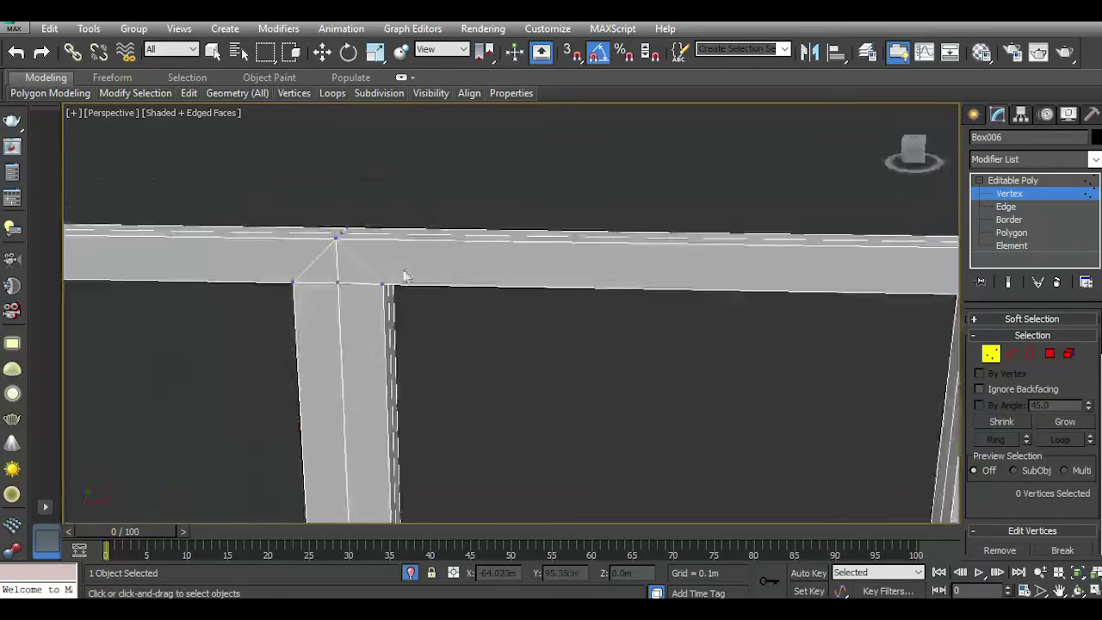
middle_click_drag(536, 316, 316, 290)
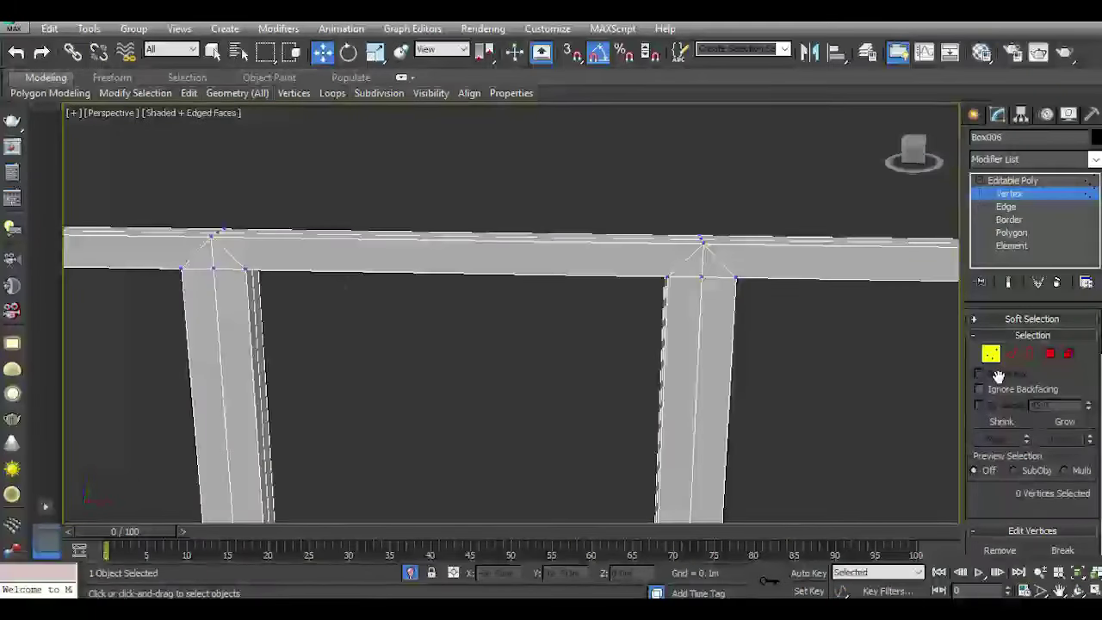
left_click(1049, 360)
Extrude the vertical bars' front faces a further 0.468m outward from the frame.
scroll(1011, 421, "down", 2)
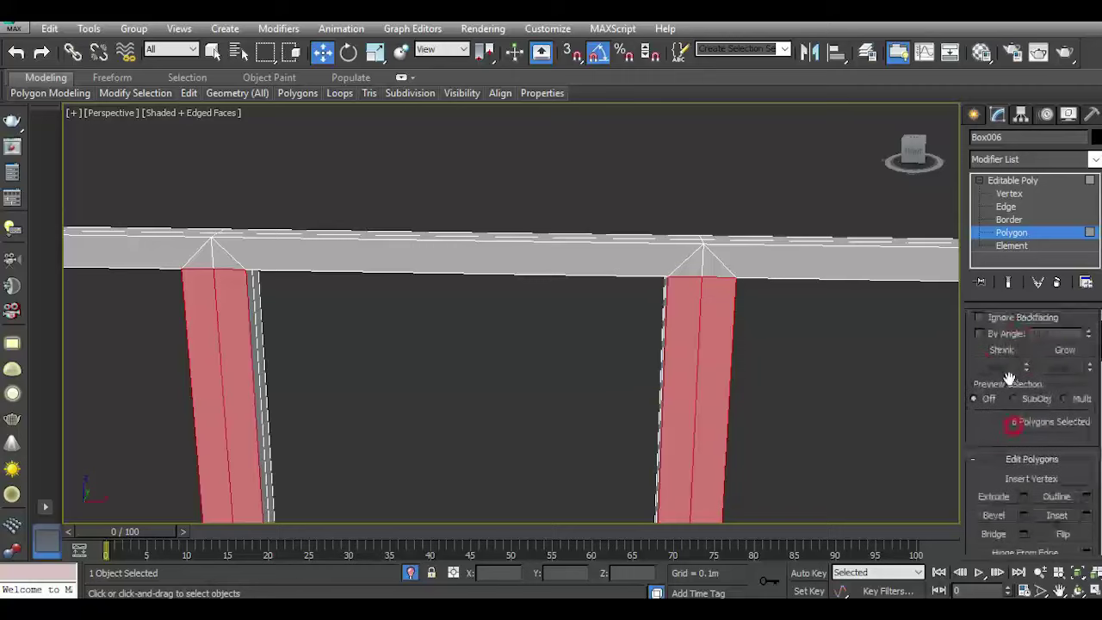
left_click(1025, 497)
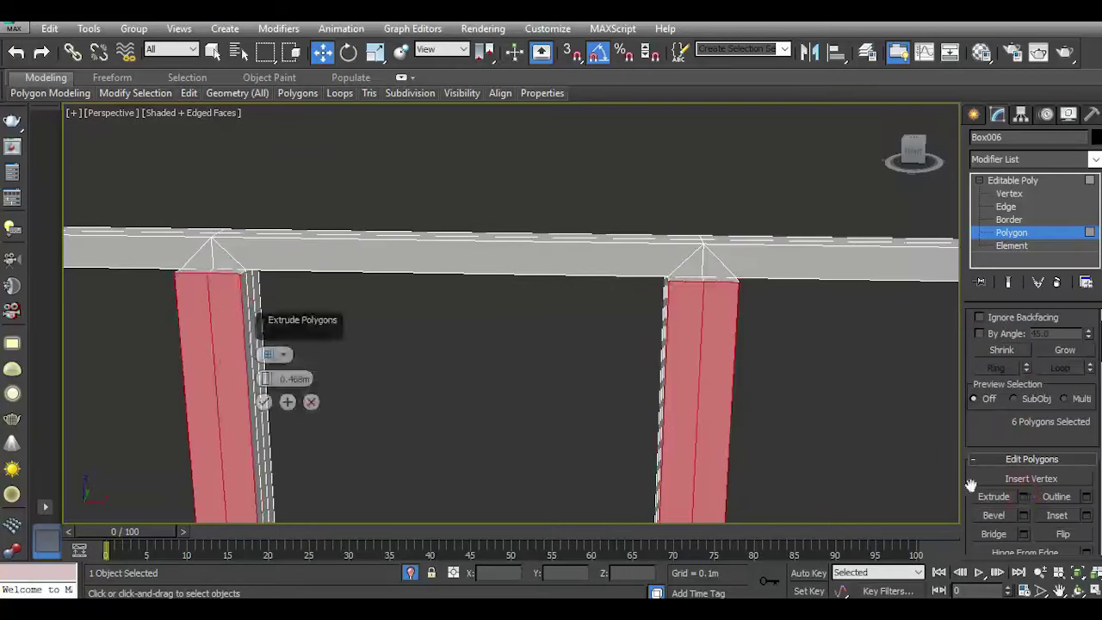
left_click(263, 402)
mouse_move(914, 166)
left_mouse_down()
mouse_move(757, 267)
mouse_move(773, 271)
left_mouse_up()
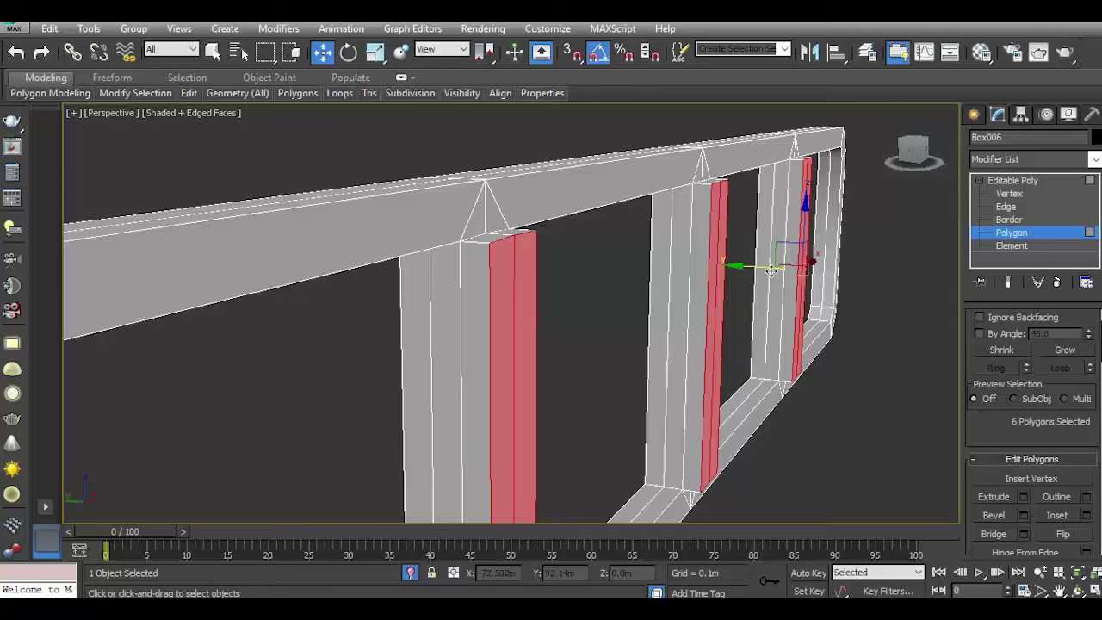
left_click(1005, 207)
Select some bar-top edges, clear them, and re-isolate the grille on its own.
left_click(502, 241)
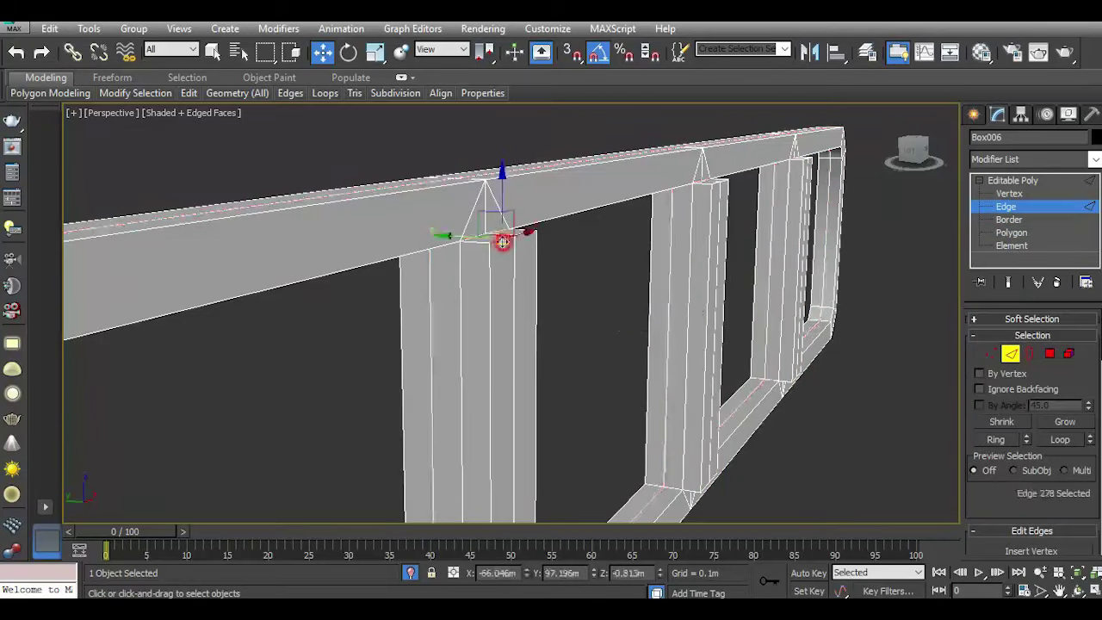
left_click(527, 233, "ctrl")
middle_click_drag(733, 198, 600, 287, "alt")
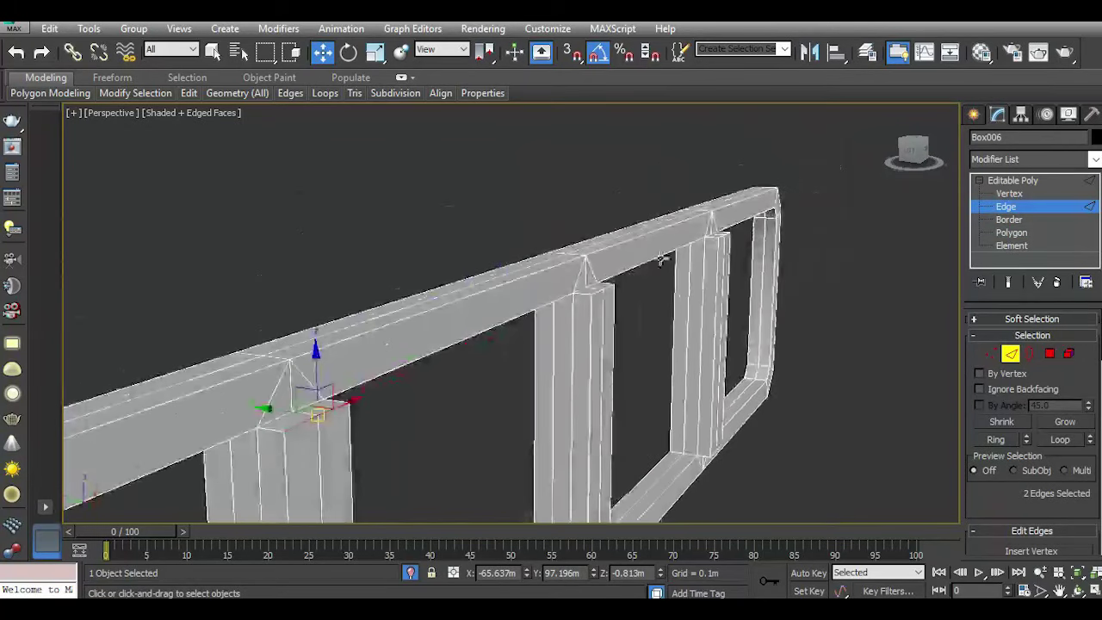
left_click(608, 285, "ctrl")
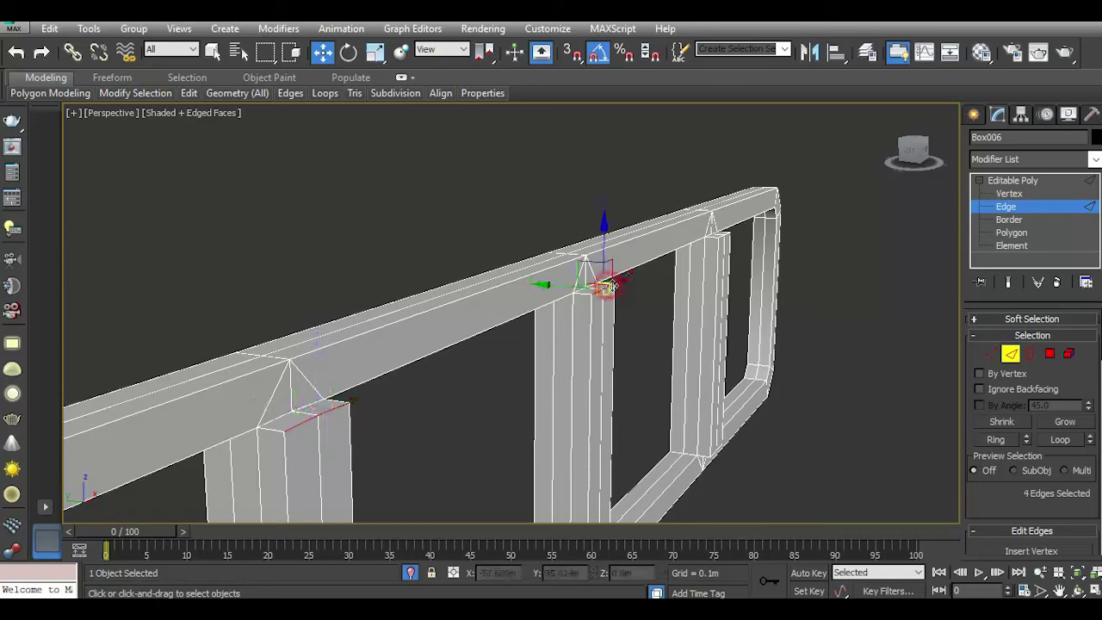
scroll(734, 222, "up", 4)
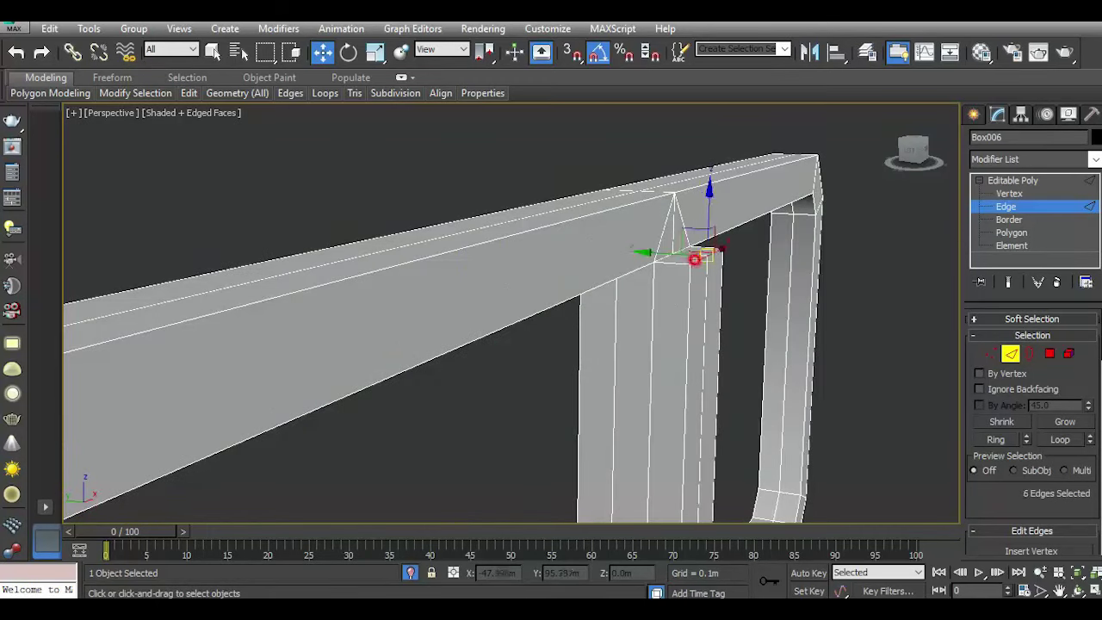
left_click(736, 261)
scroll(713, 236, "down", 3)
scroll(710, 231, "down", 2)
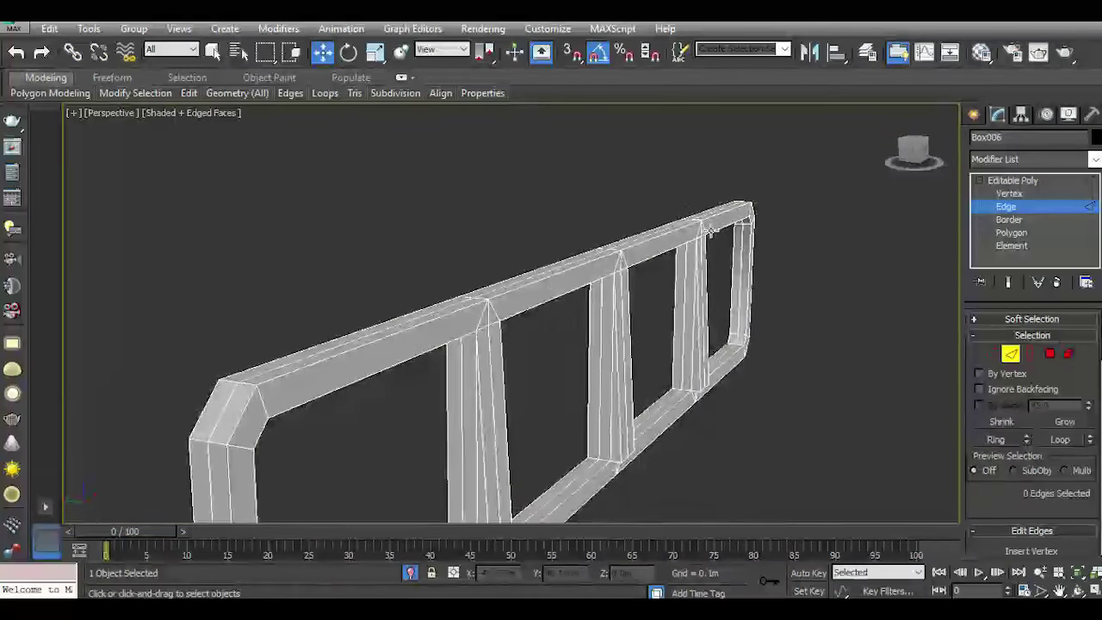
left_click(409, 574)
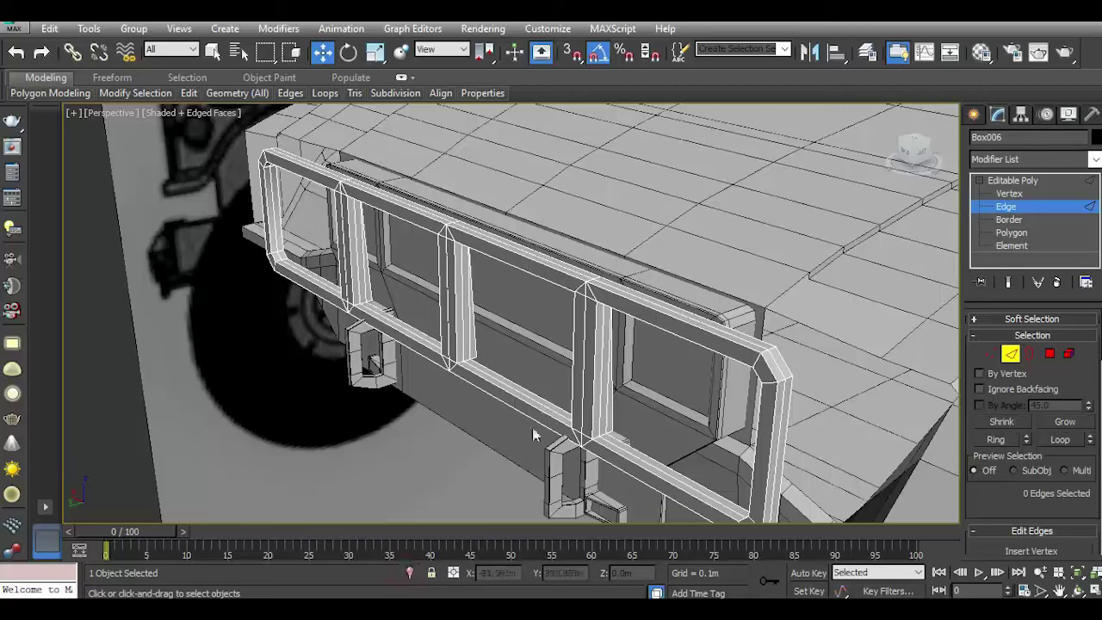
left_click_drag(925, 164, 870, 168)
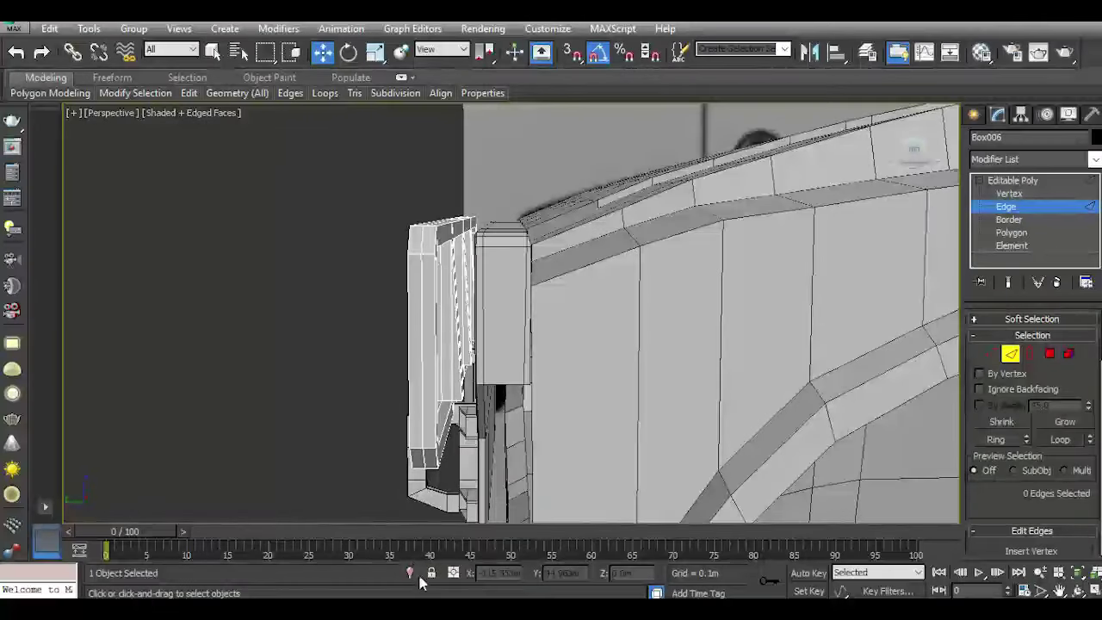
left_click(410, 574)
left_click_drag(915, 151, 870, 159)
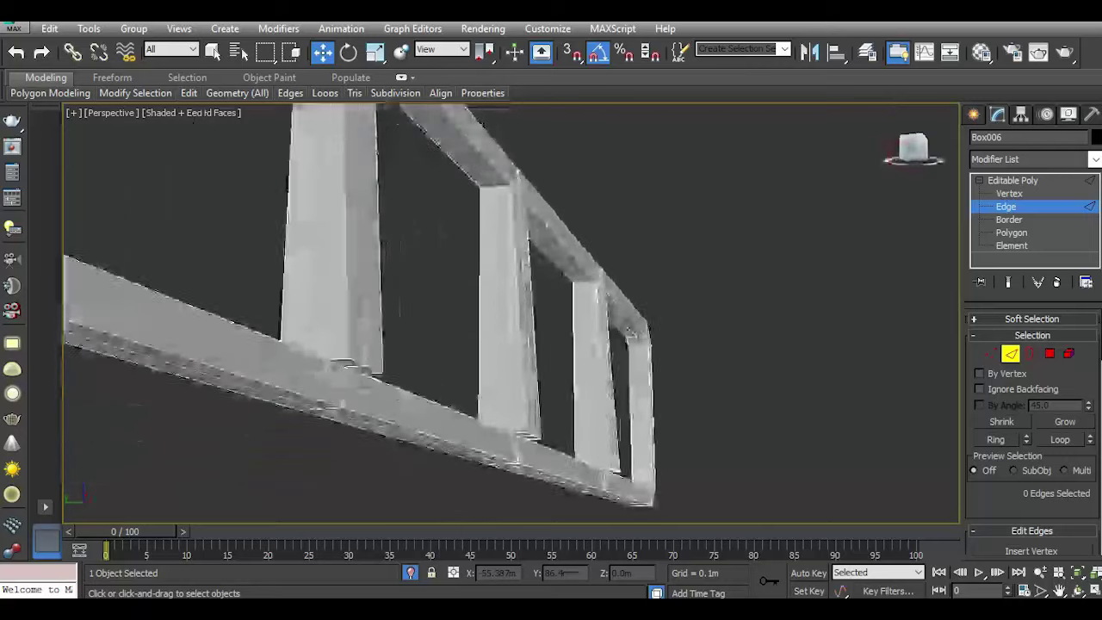
Select the posts' base edges and slide them along X, then unhide the vehicle.
left_click(356, 362)
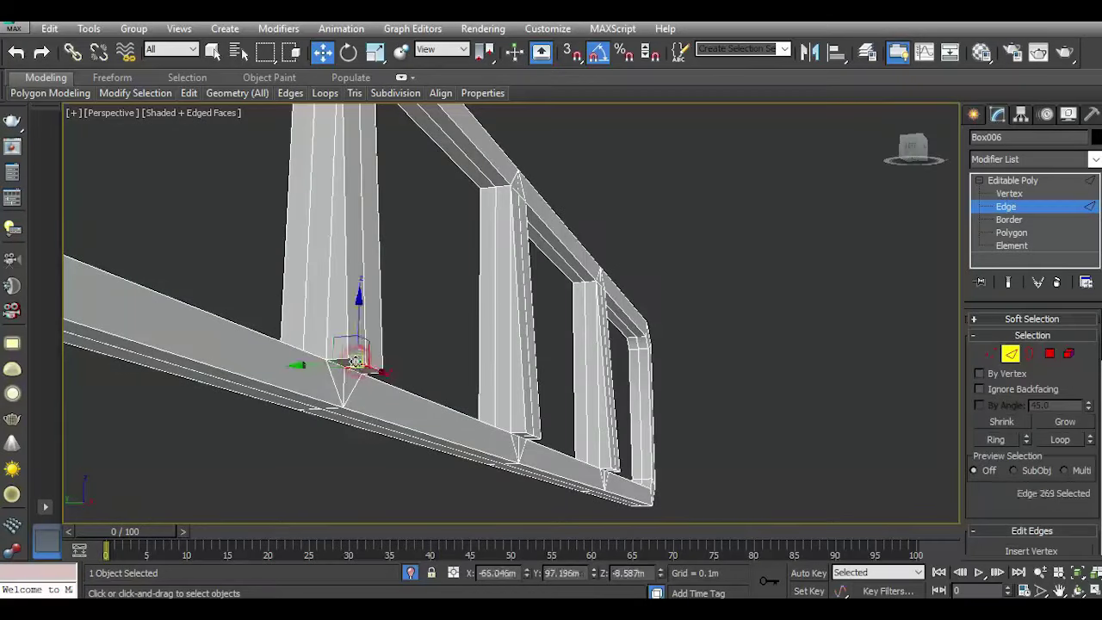
left_click(534, 435)
left_click(522, 310, "ctrl")
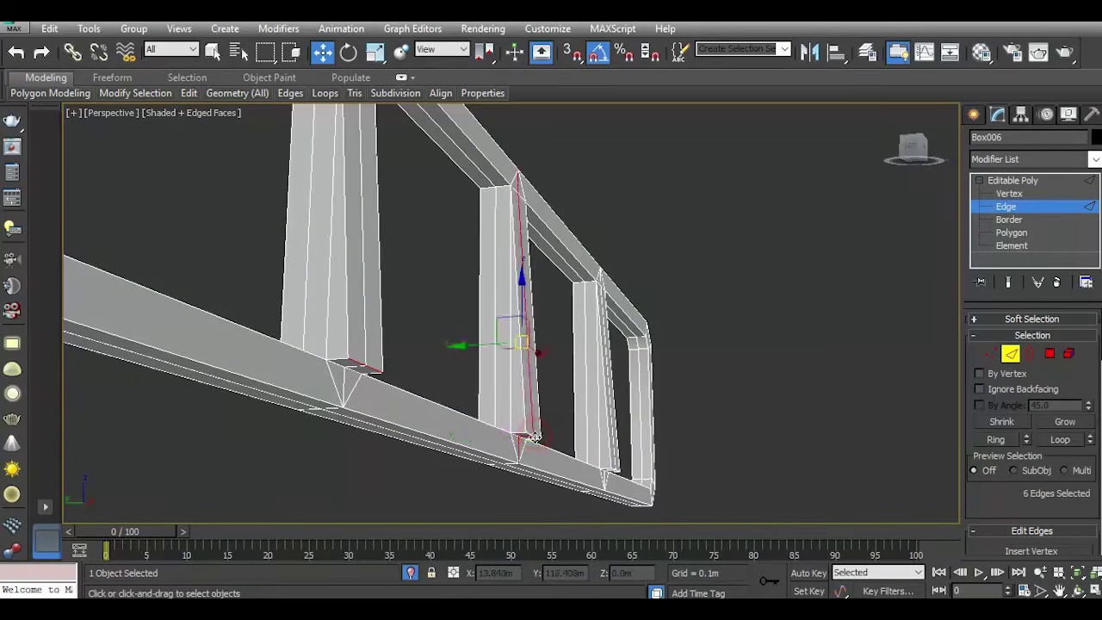
key("z")
left_click(16, 53)
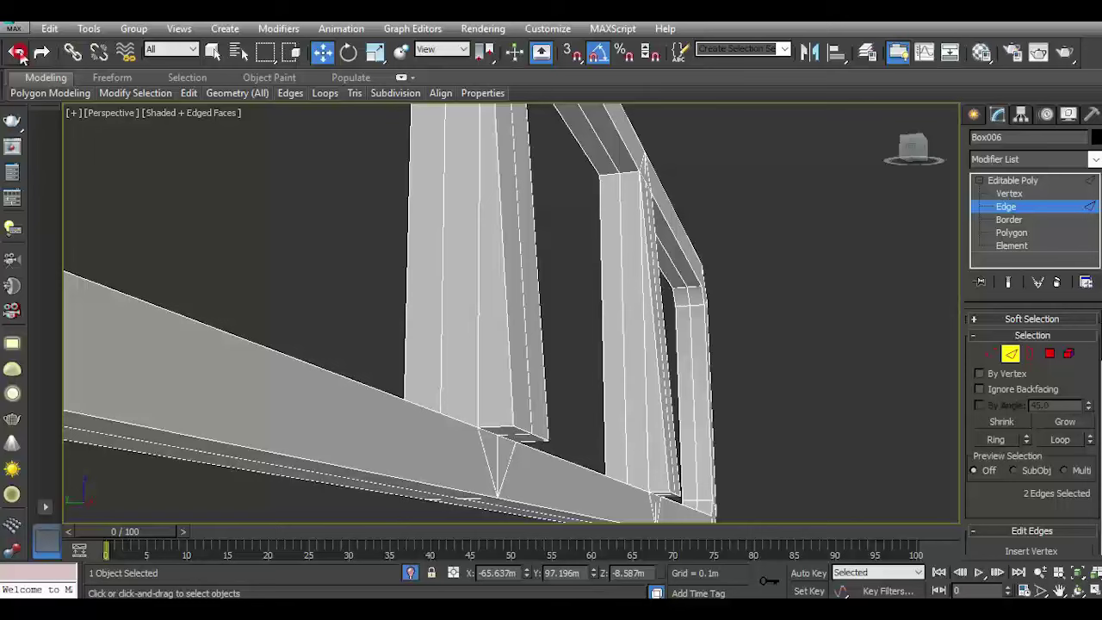
left_click(540, 438, "ctrl")
middle_click_drag(698, 484, 454, 362, "alt")
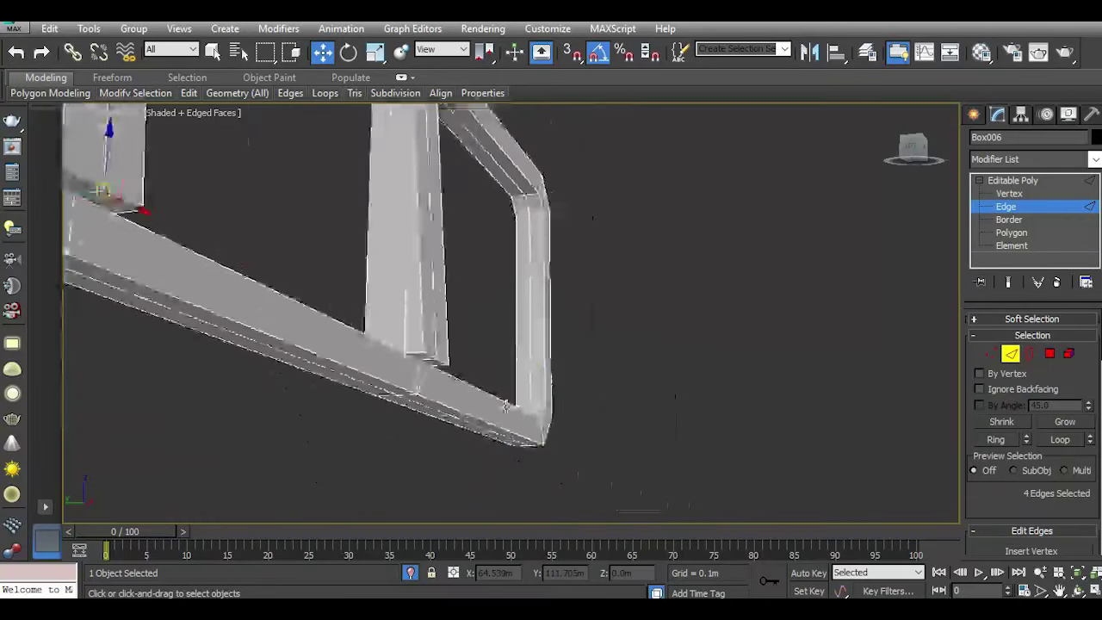
scroll(454, 362, "up", 3)
left_click(455, 363, "ctrl")
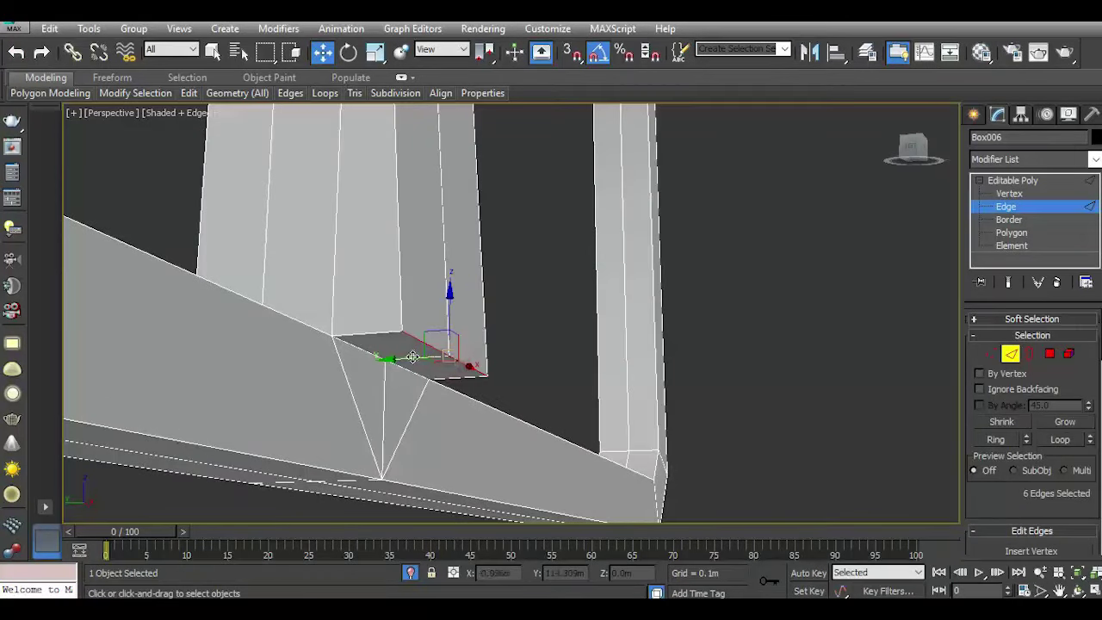
left_click_drag(413, 357, 457, 354)
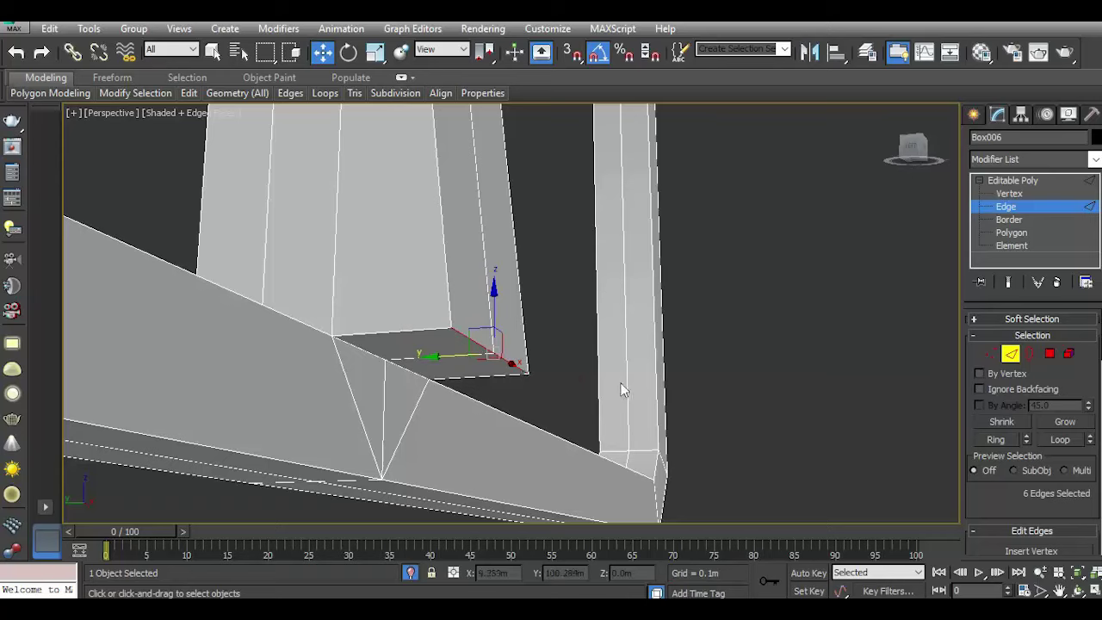
scroll(624, 390, "down", 5)
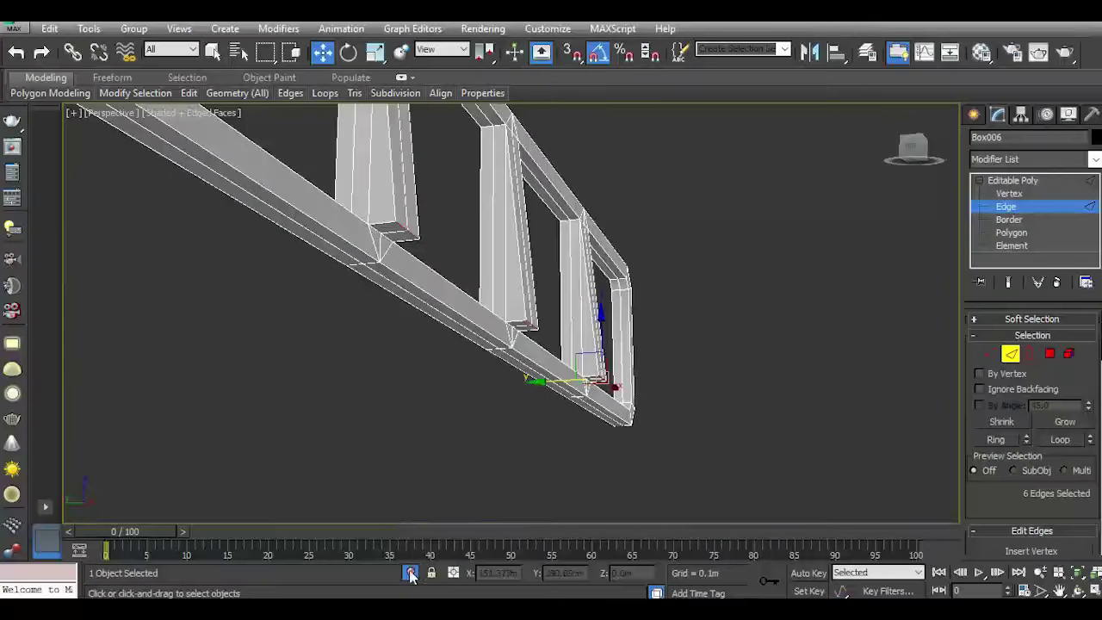
left_click(410, 574)
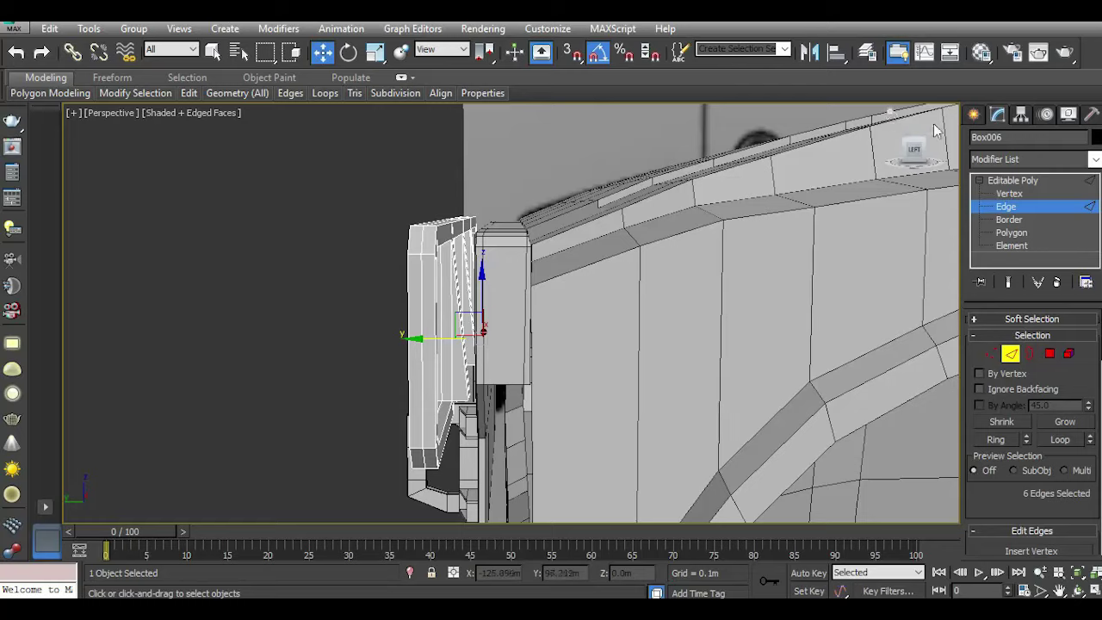
Nudge the selected post-base edges about 0.4 m along Y, then select a grille-bar edge loop.
left_click_drag(919, 147, 915, 152)
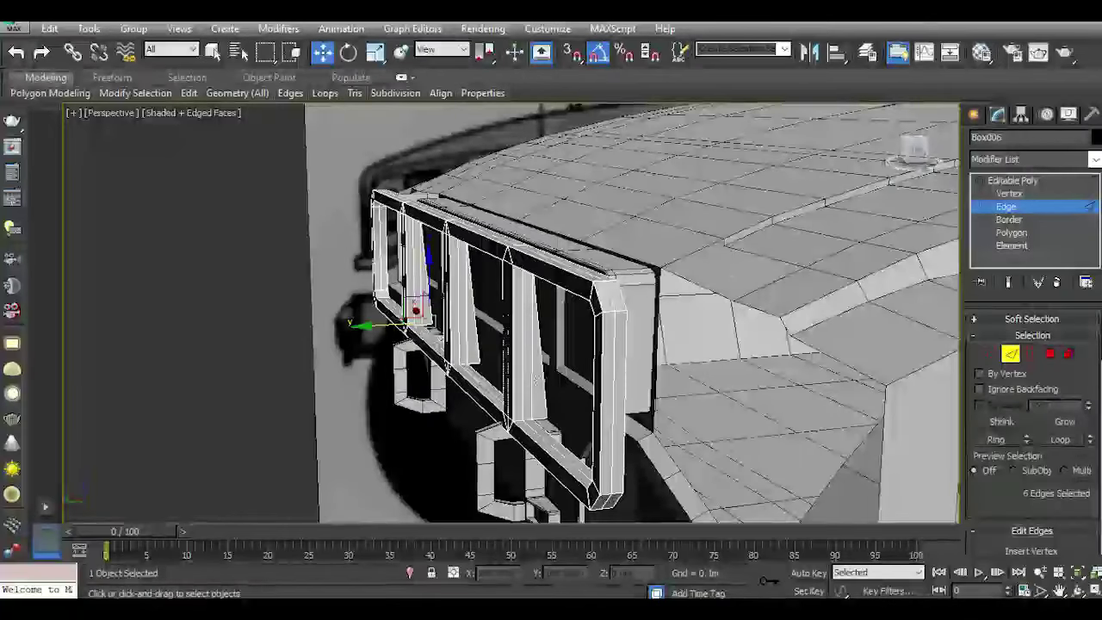
scroll(536, 379, "up", 3)
left_click_drag(357, 309, 366, 303)
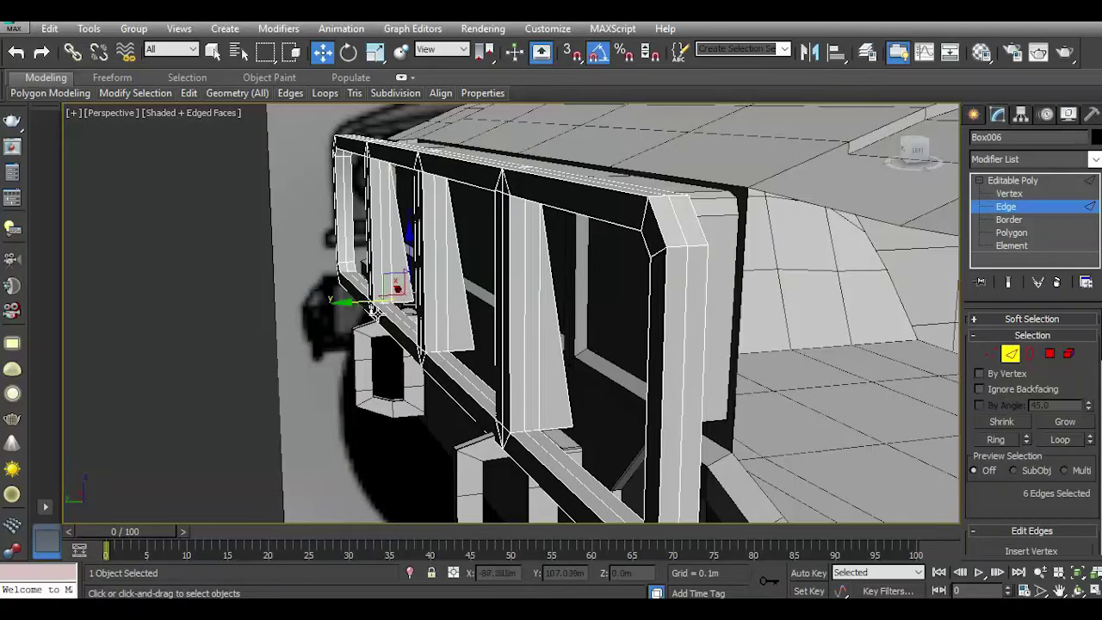
scroll(388, 321, "down", 5)
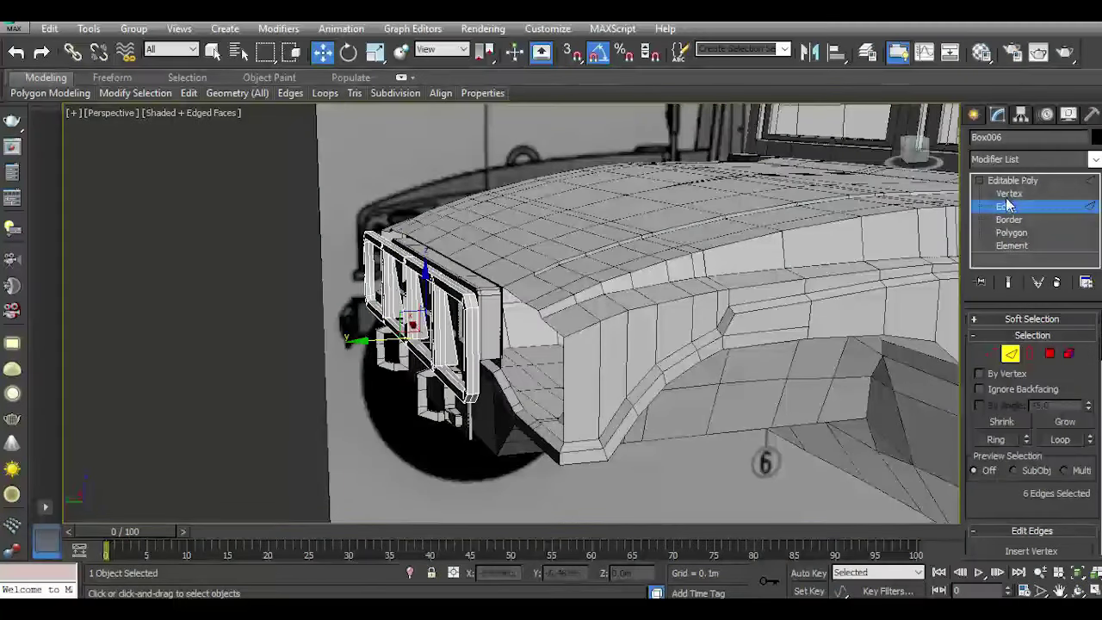
left_click(919, 153)
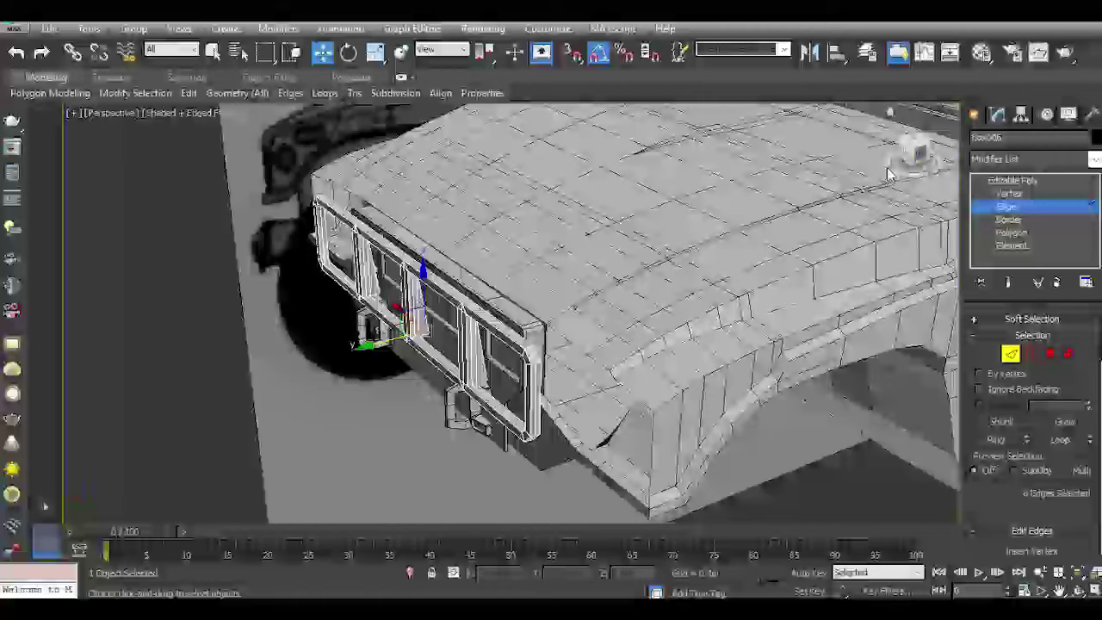
scroll(478, 318, "up", 3)
double_click(509, 338)
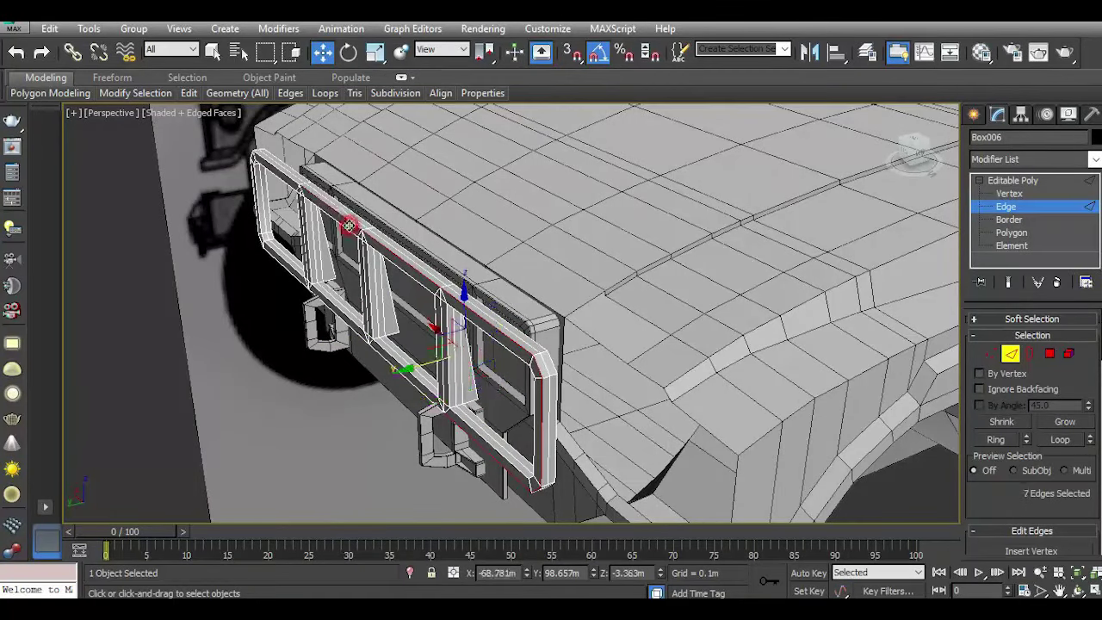
Add the remaining front-frame edge loops to the selection, 31 edges in total.
middle_click_drag(358, 234, 388, 246)
left_click(385, 249, "ctrl")
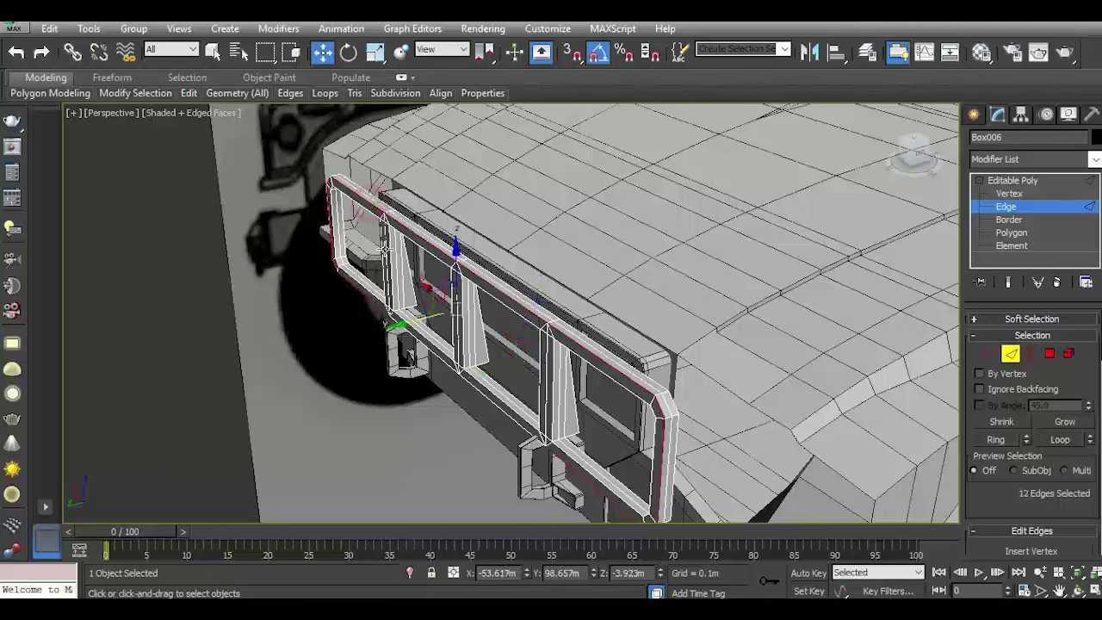
left_click(478, 392, "ctrl")
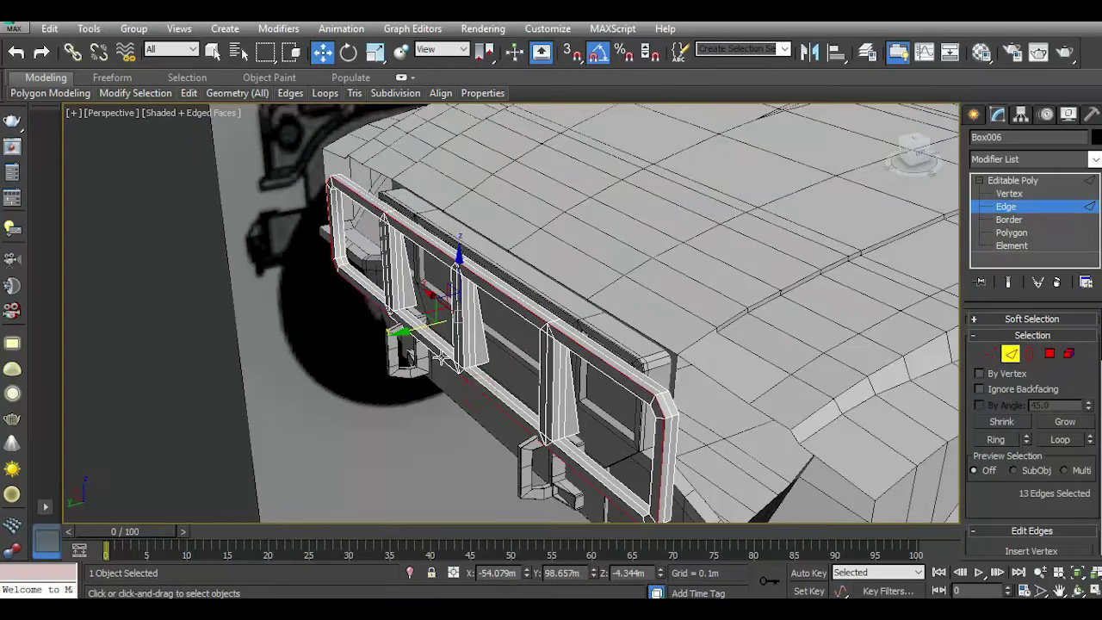
middle_click_drag(496, 381, 616, 295, "alt")
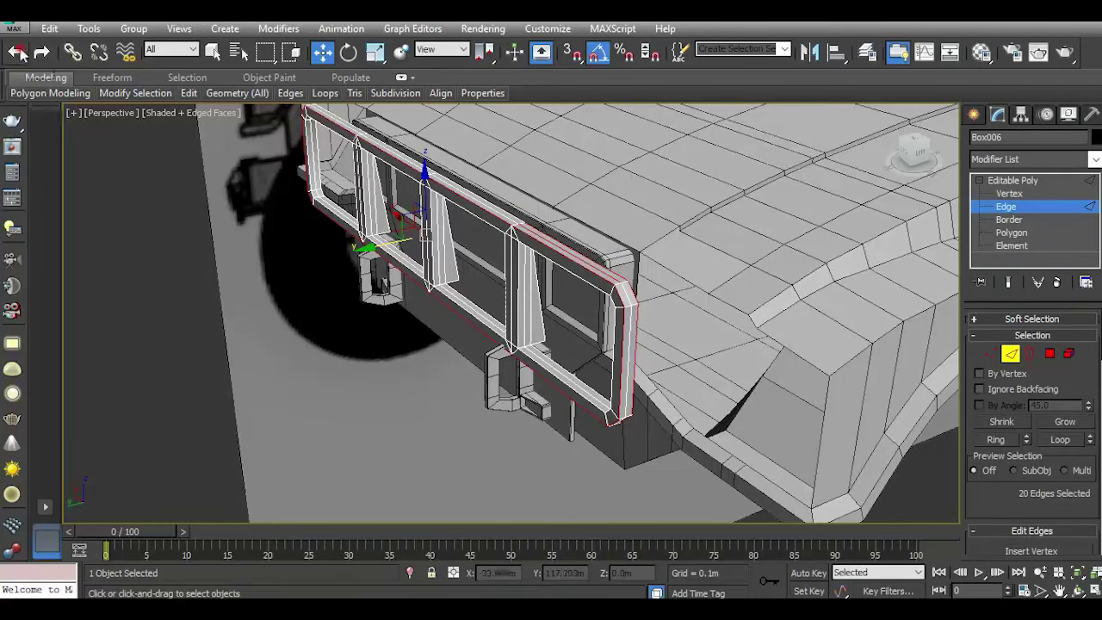
scroll(529, 218, "up", 4)
left_click(512, 231, "ctrl")
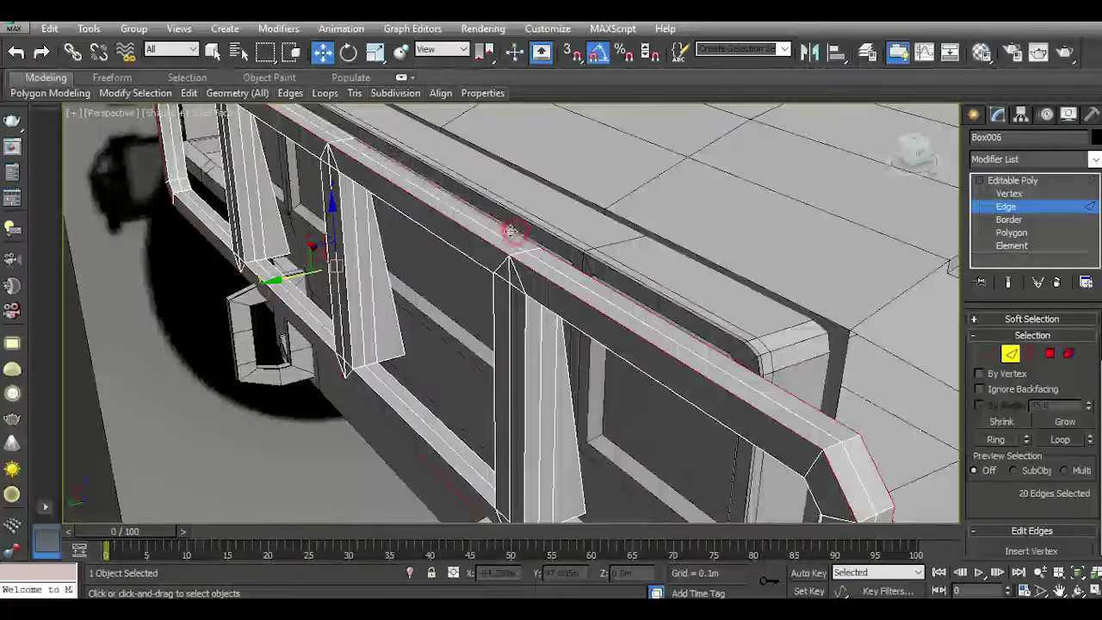
mouse_move(578, 272)
middle_mouse_down()
mouse_move(633, 349)
mouse_move(693, 400)
middle_mouse_up()
left_click(435, 207, "ctrl")
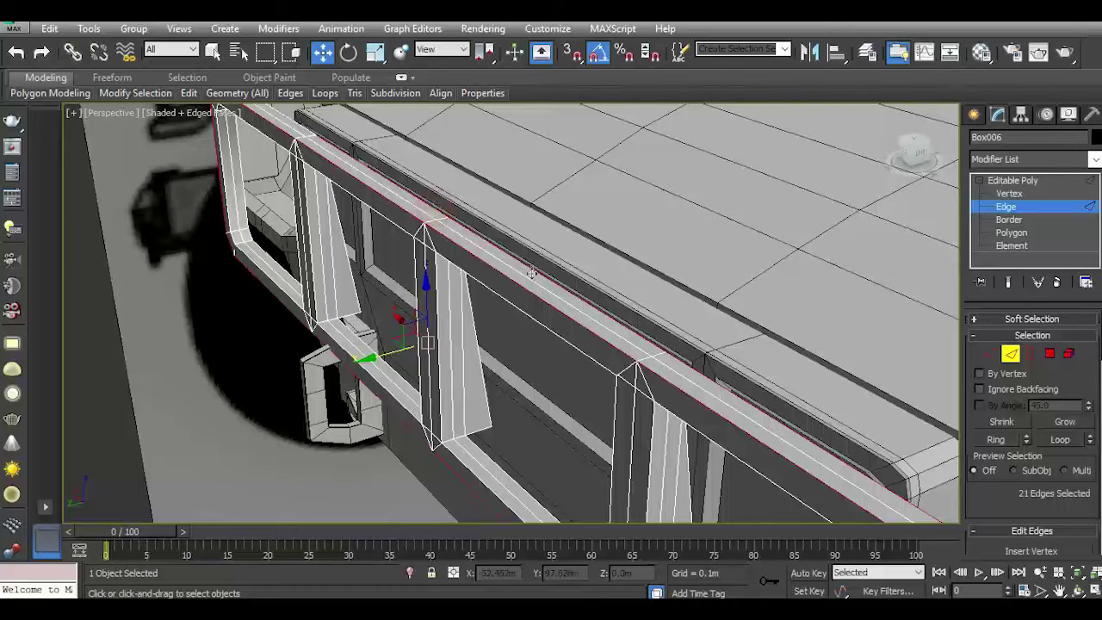
scroll(532, 273, "down", 2)
left_click(345, 153, "ctrl")
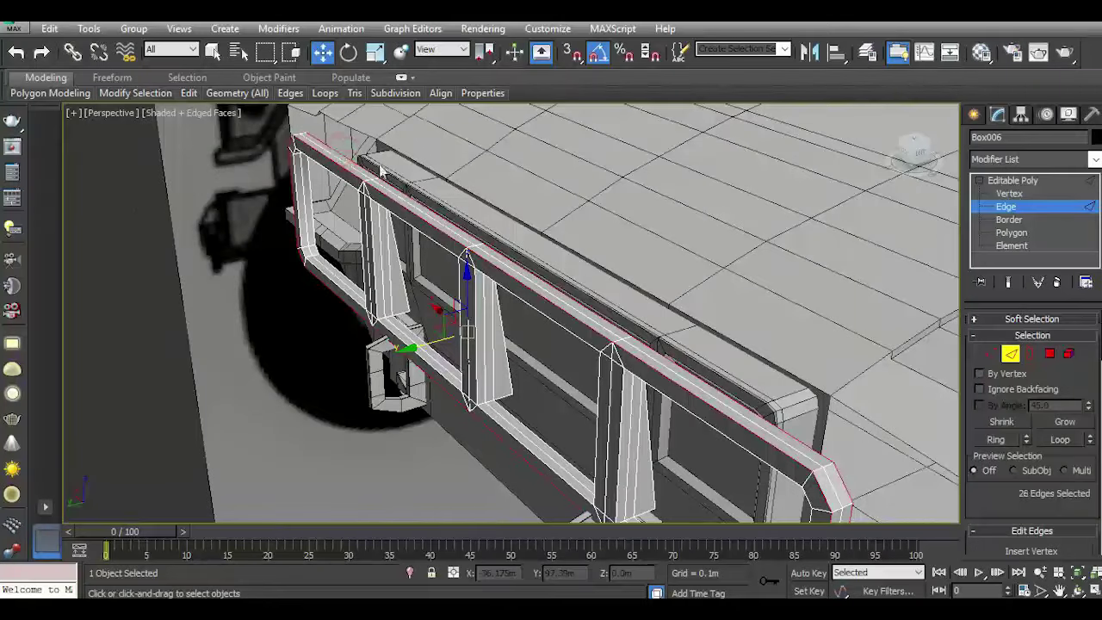
left_click_drag(920, 150, 869, 159)
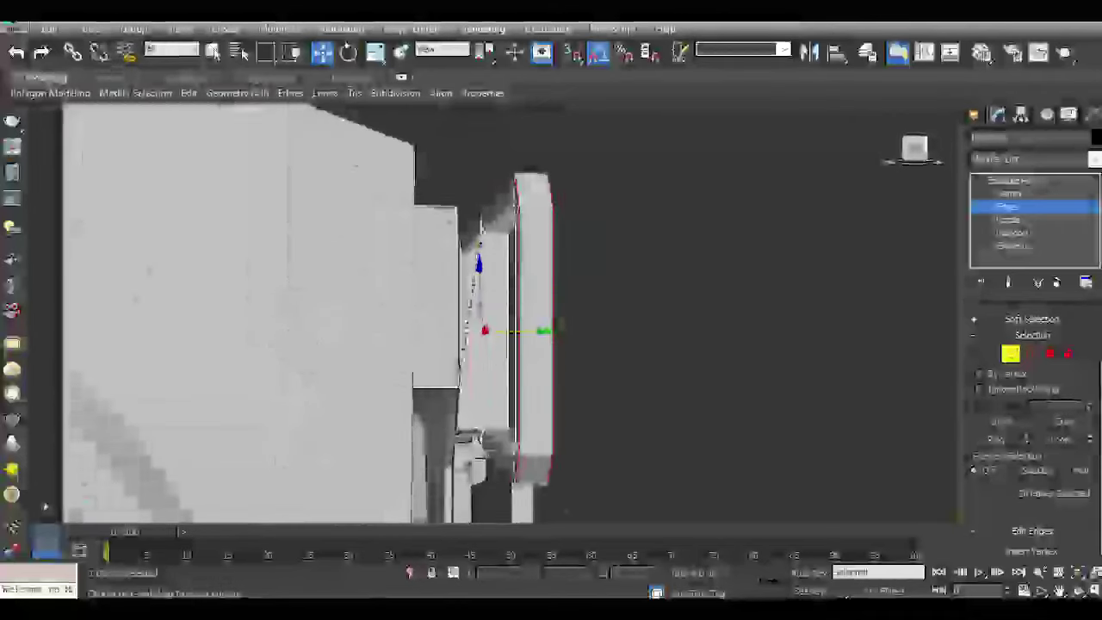
mouse_move(684, 354)
middle_mouse_down("alt")
mouse_move(677, 285)
mouse_move(529, 399)
middle_mouse_up("alt")
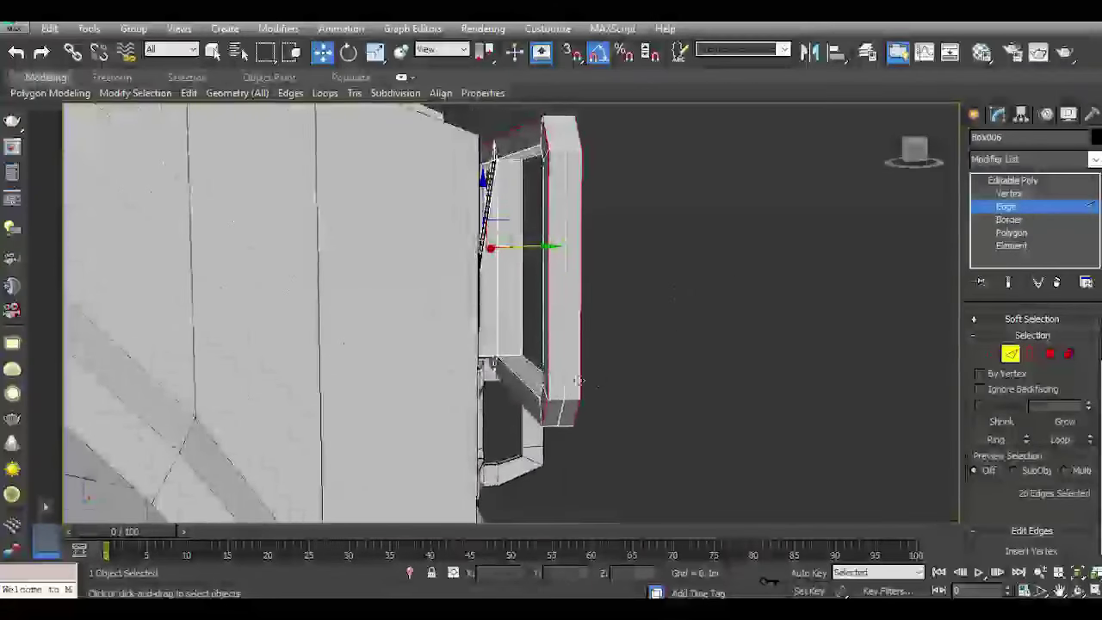
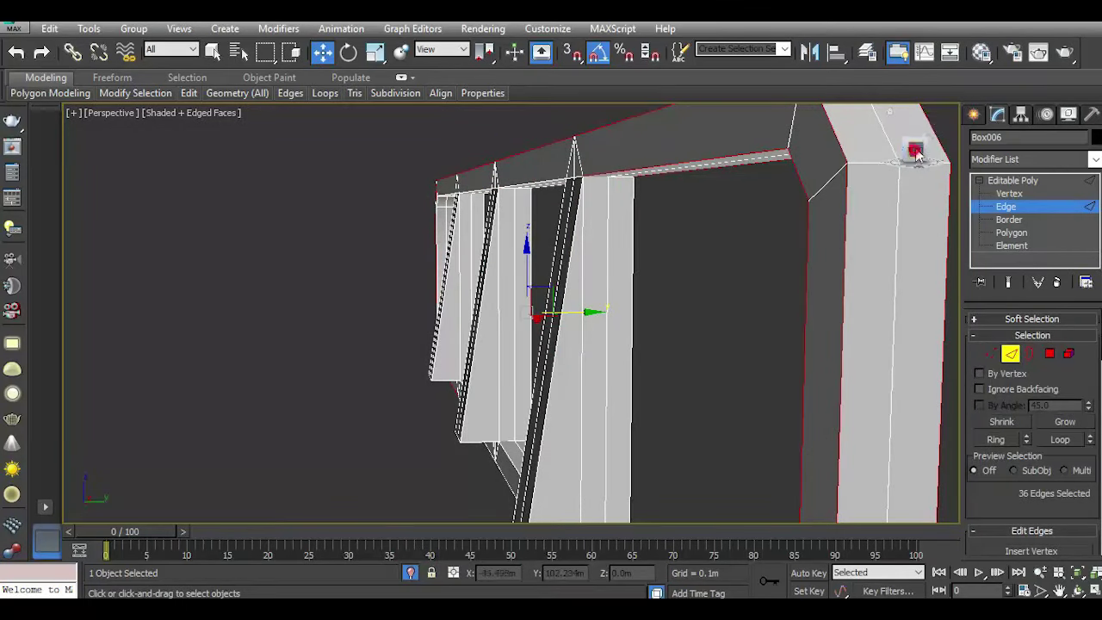
Pick outer rail edges on Box006, undoing the mis-picked edge selections.
left_click_drag(916, 153, 784, 210)
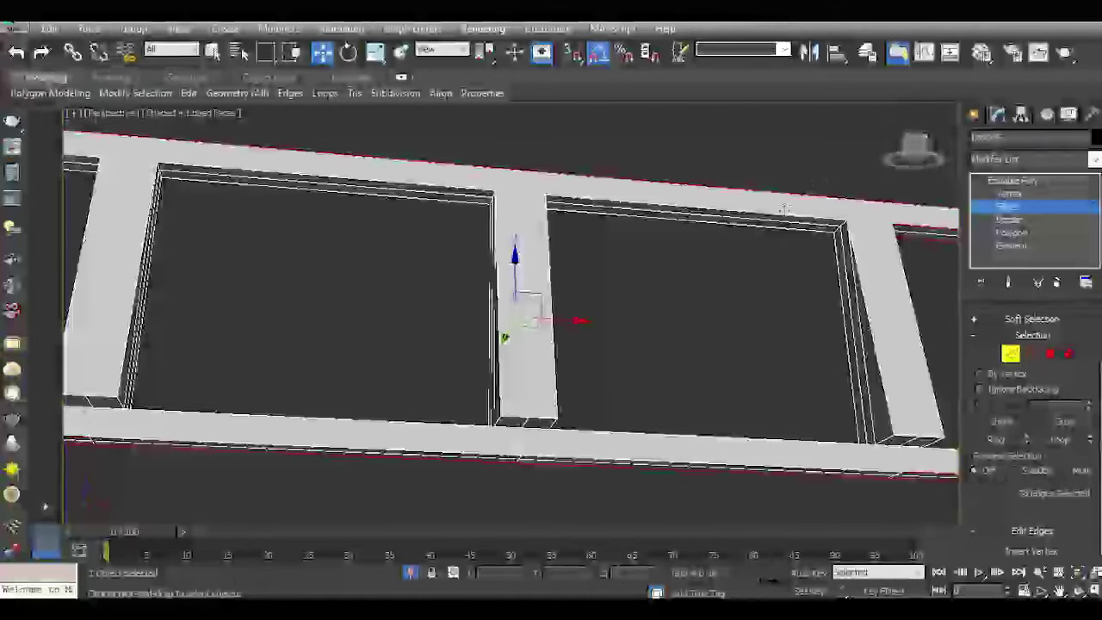
left_click(751, 442, "ctrl")
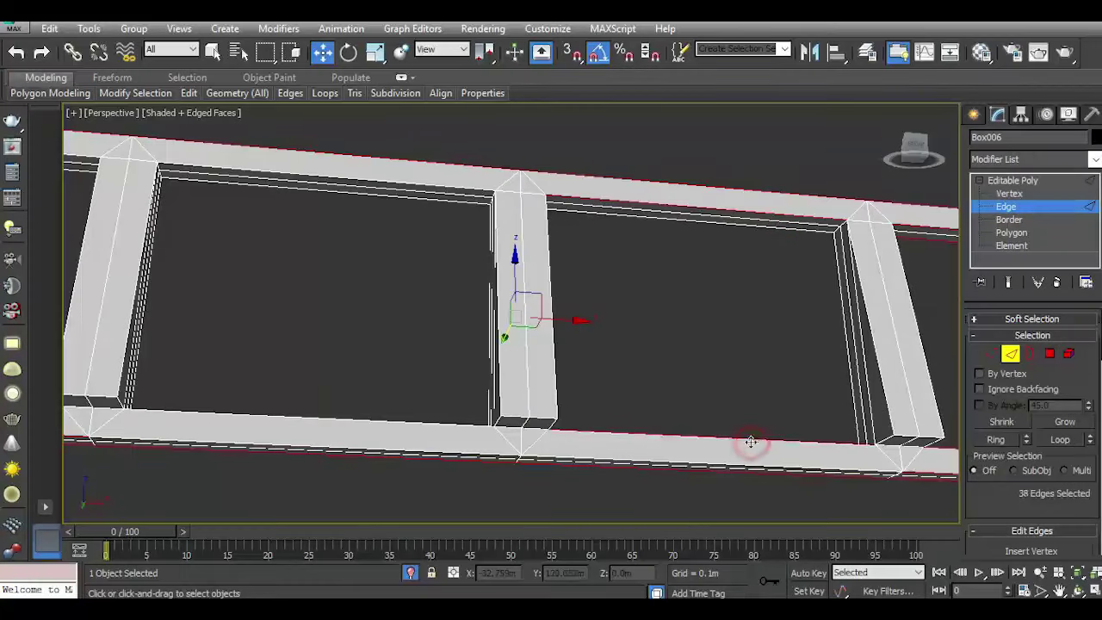
left_click_drag(918, 148, 689, 290)
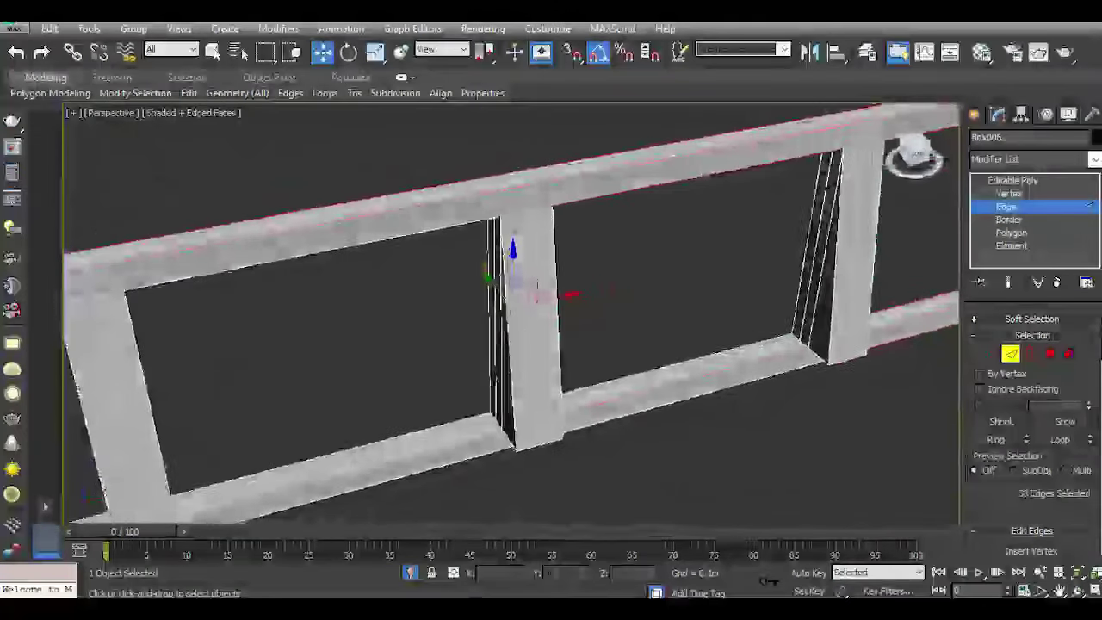
left_click(16, 53)
left_click(16, 53)
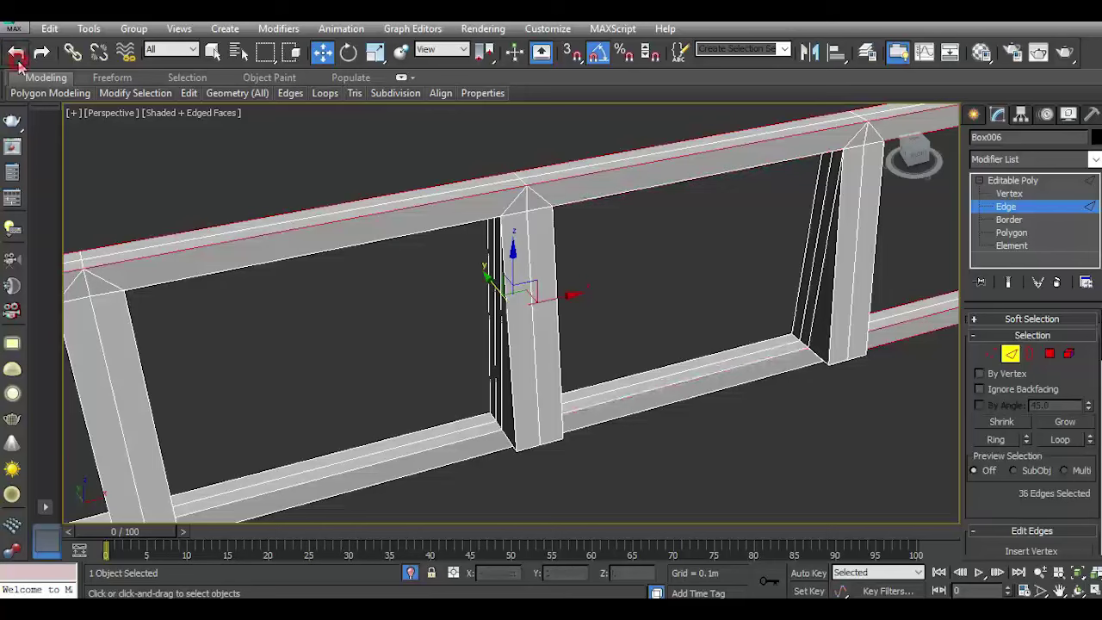
middle_click_drag(782, 285, 462, 357, "alt")
left_click(16, 54)
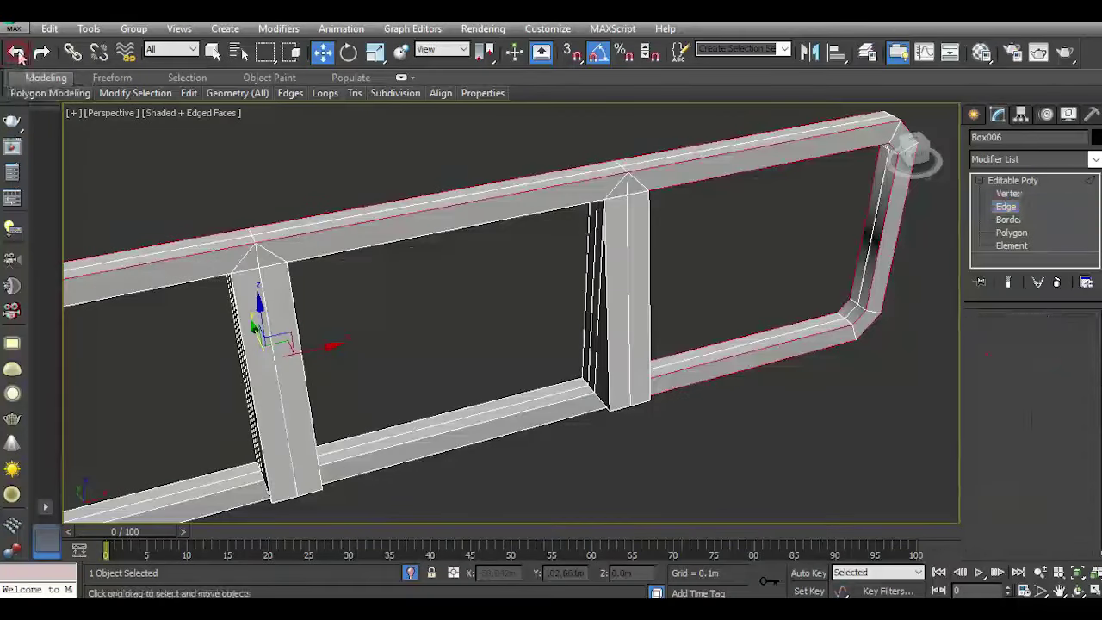
left_click(17, 54)
left_click(16, 54)
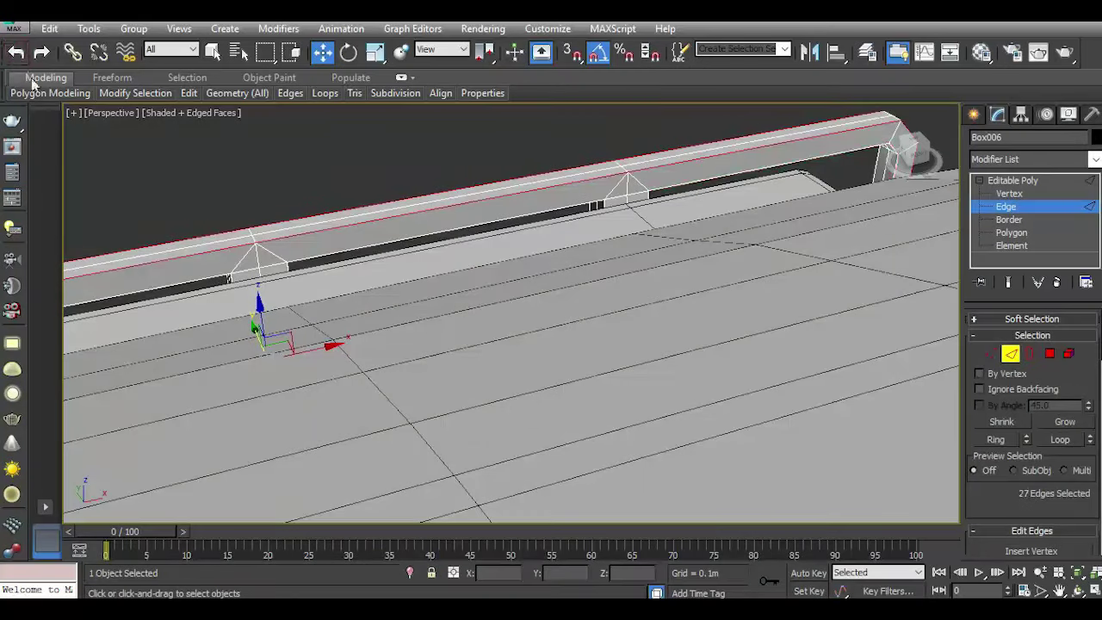
Isolate the grille frame and add the lower rail's bottom edge to the selection.
left_click(413, 572)
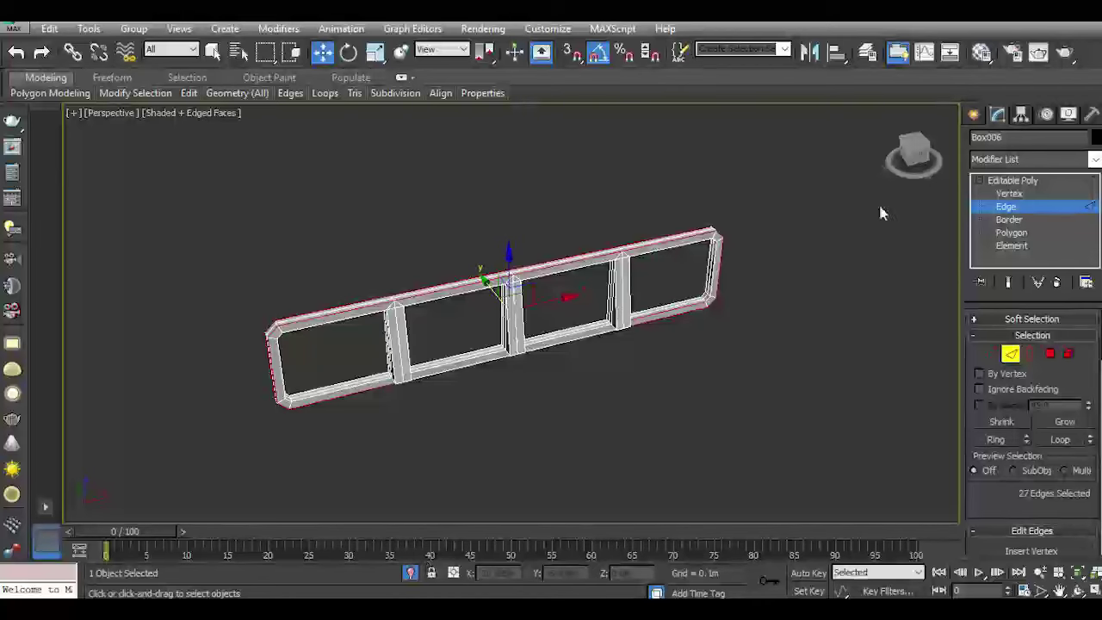
scroll(665, 424, "up", 3)
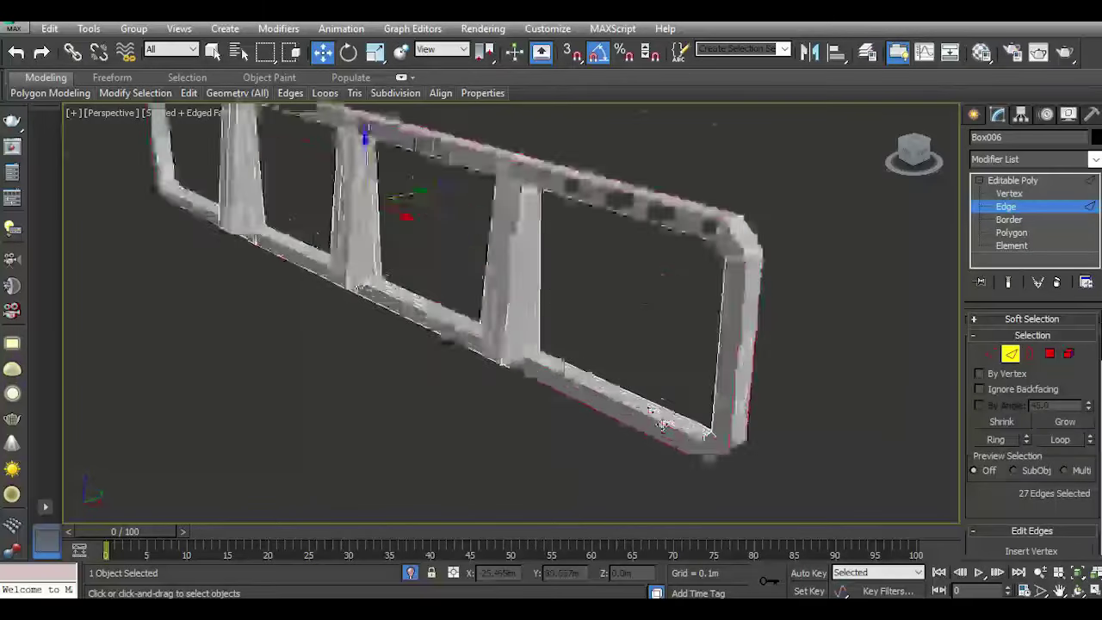
scroll(666, 424, "up", 3)
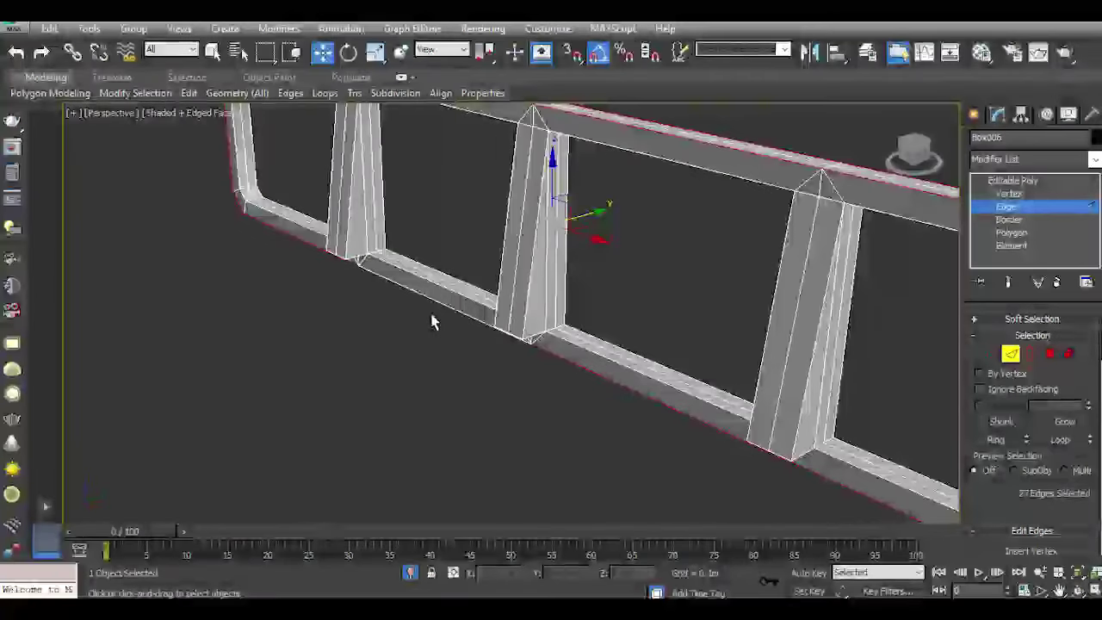
left_click(430, 302, "ctrl")
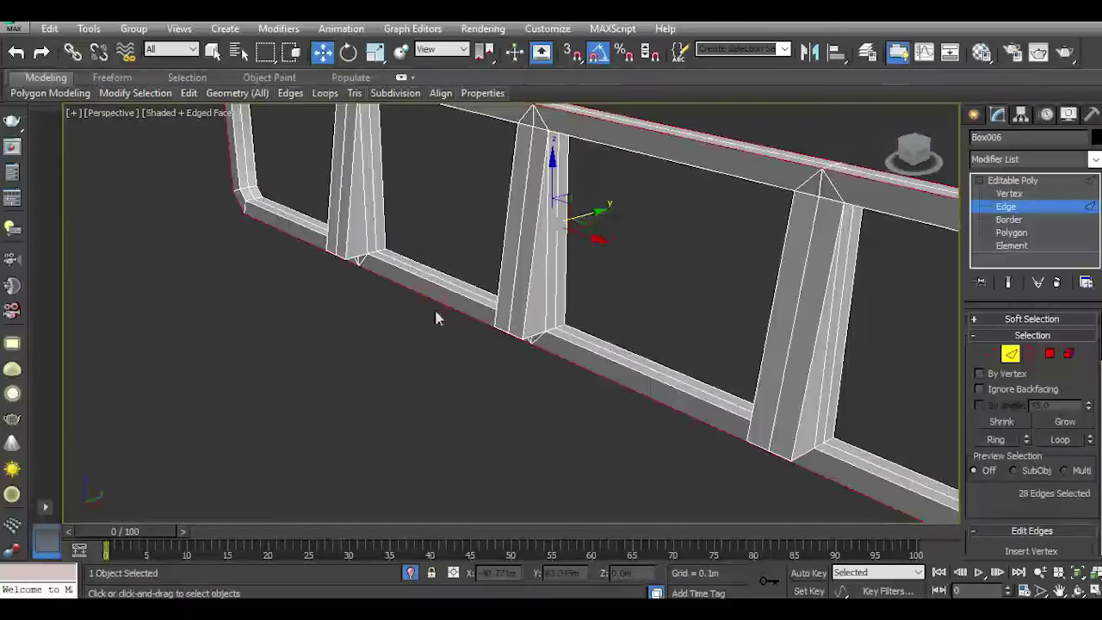
mouse_move(436, 318)
middle_mouse_down("alt")
mouse_move(520, 394)
mouse_move(419, 322)
mouse_move(426, 401)
middle_mouse_up("alt")
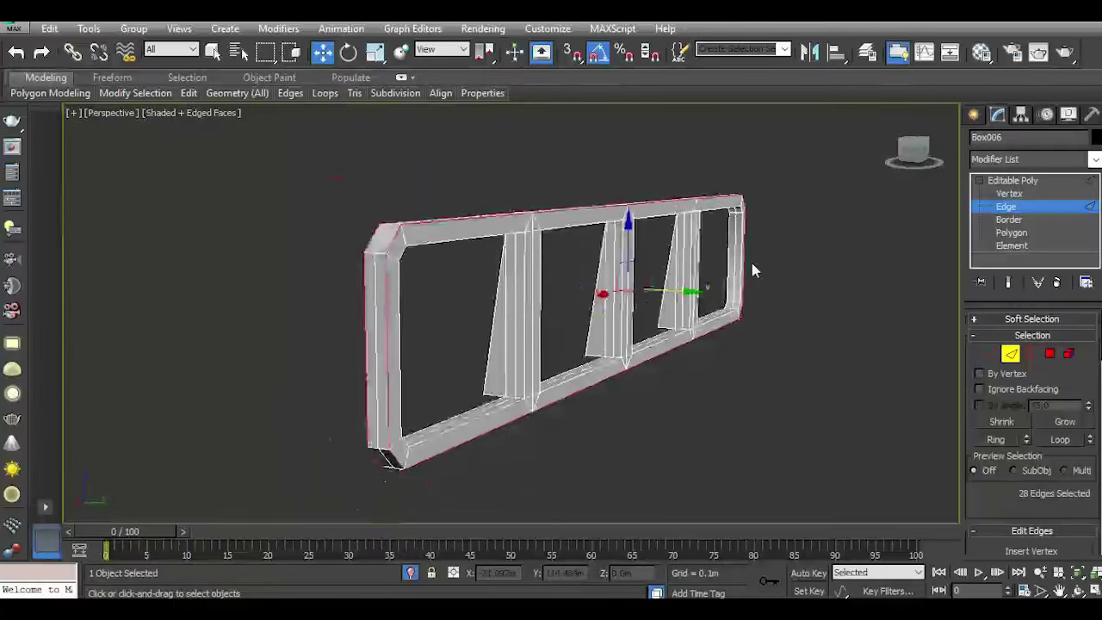
left_click_drag(914, 148, 900, 163)
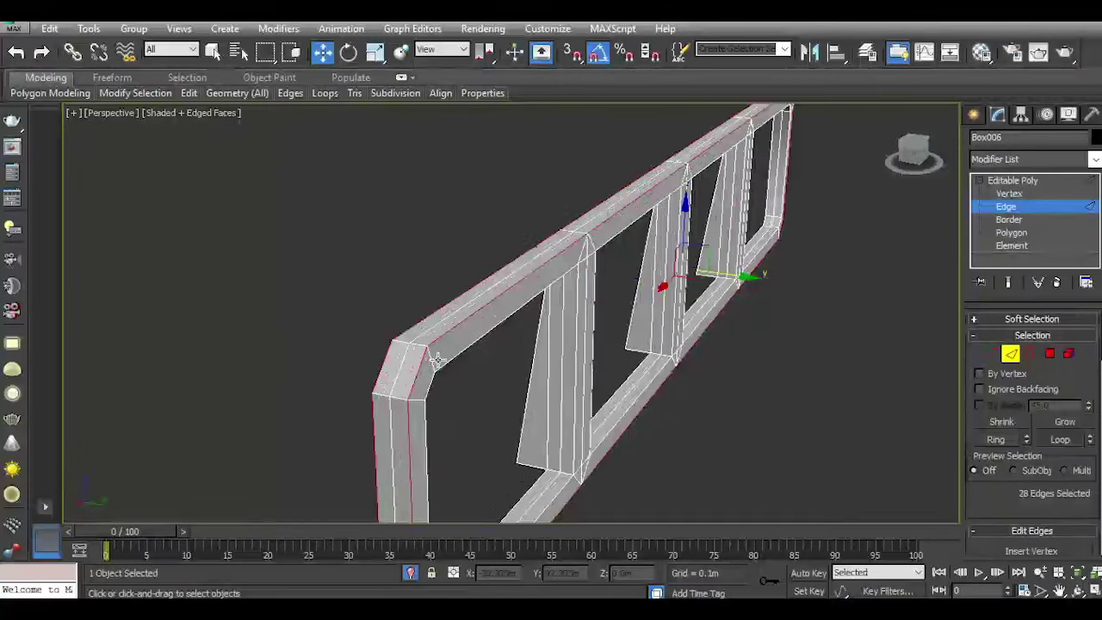
Chamfer the selected outer rail edges by 0.058m.
scroll(1017, 501, "down", 2)
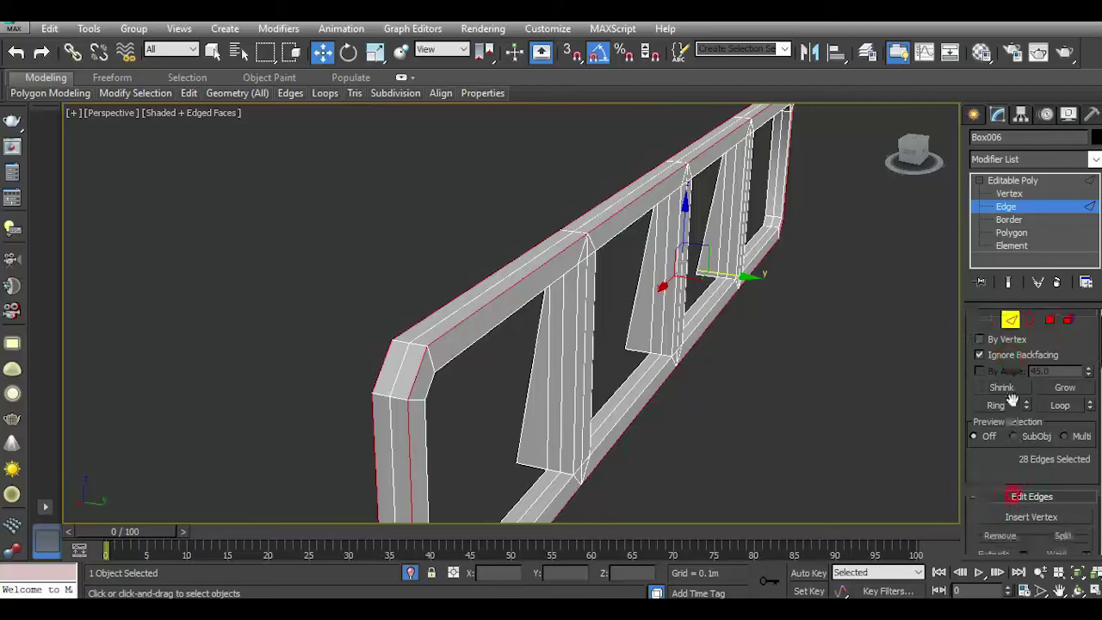
scroll(1032, 451, "down", 3)
left_click(1025, 460)
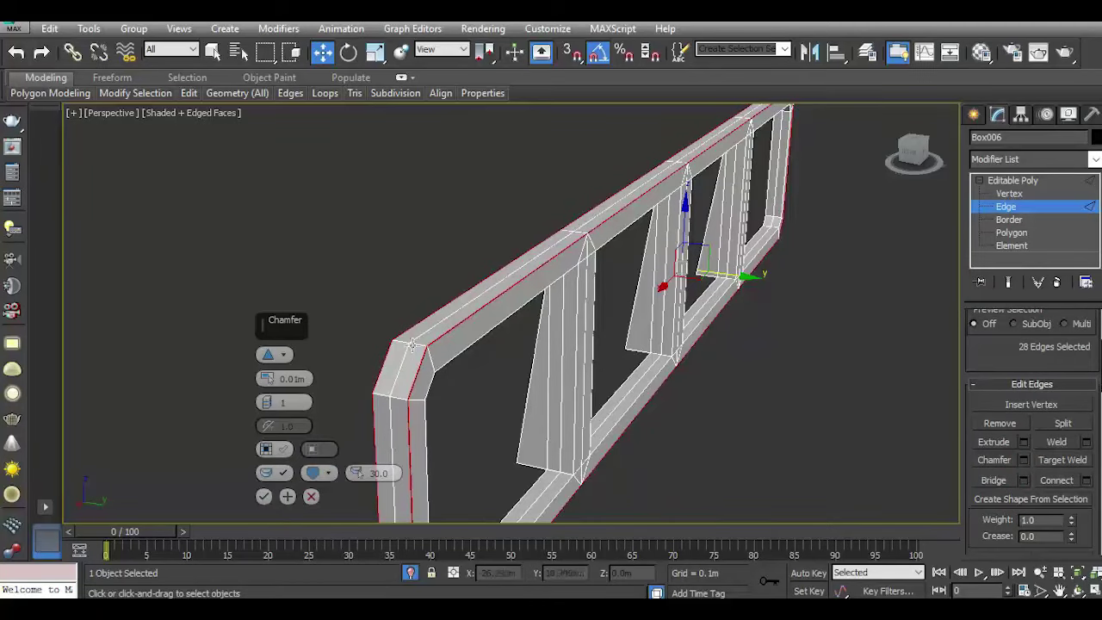
scroll(411, 345, "up", 3)
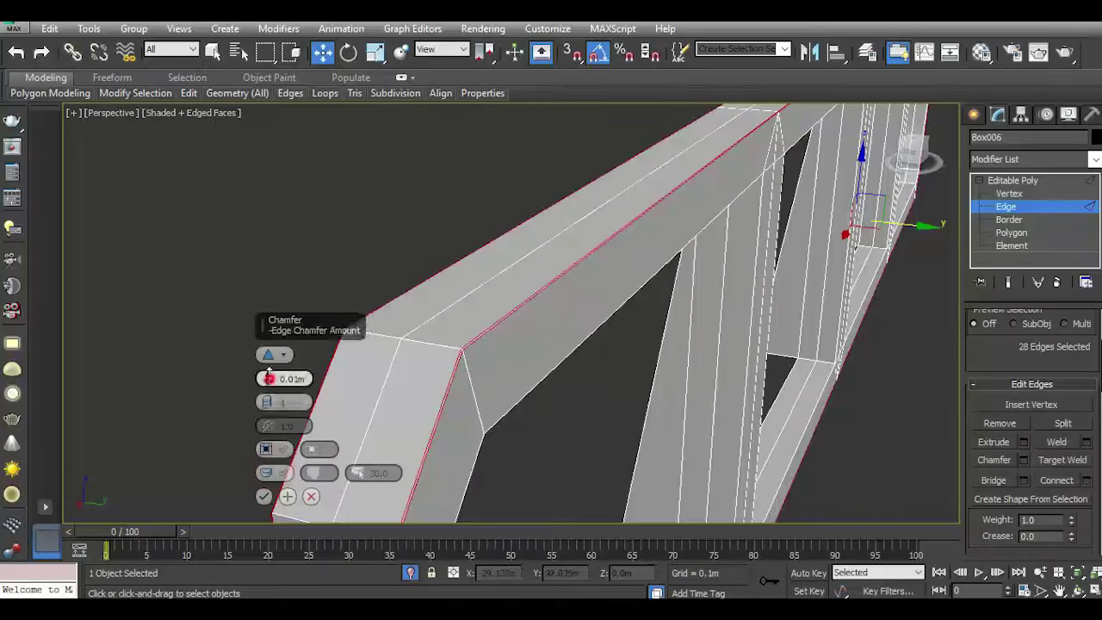
left_click_drag(269, 377, 270, 362)
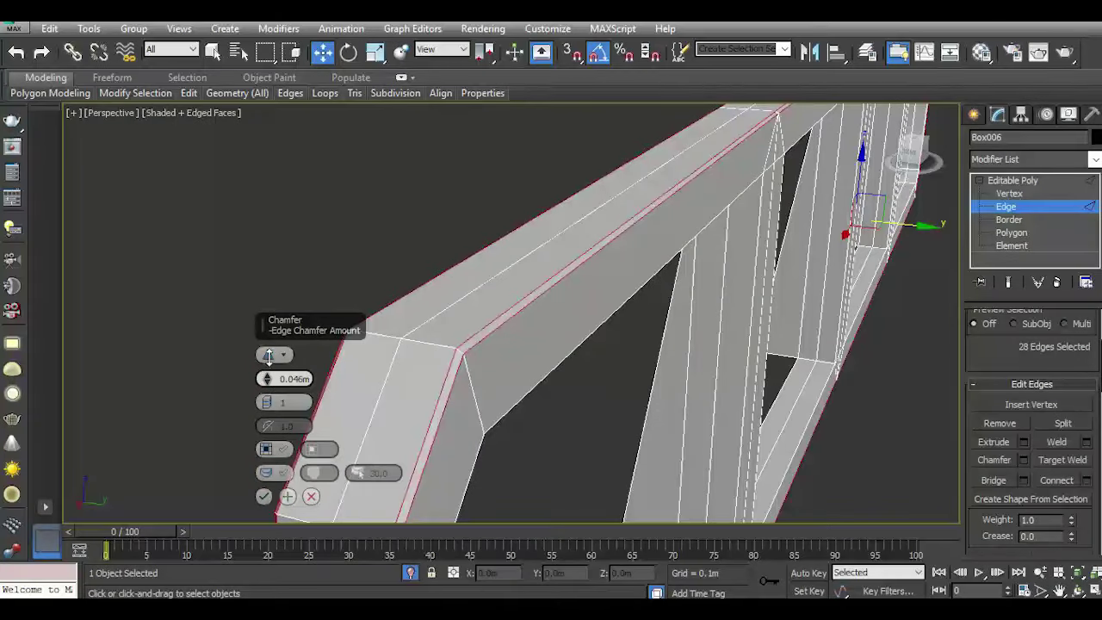
left_click(265, 497)
Turn off isolation so the grille frame shows on the full vehicle.
scroll(426, 311, "down", 4)
scroll(463, 342, "down", 2)
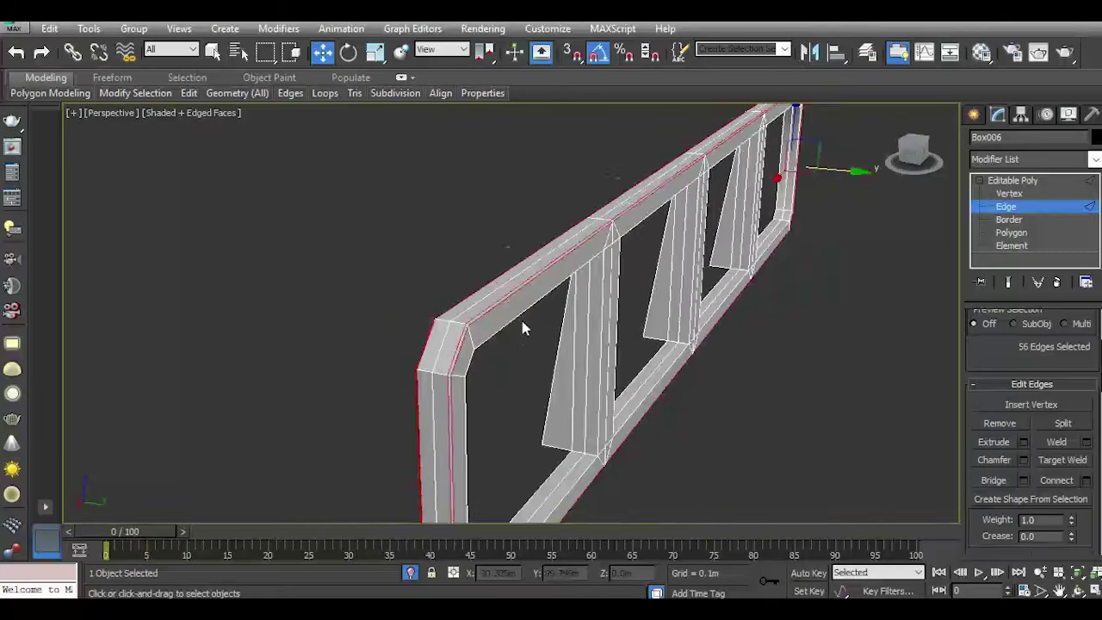
scroll(522, 325, "down", 1)
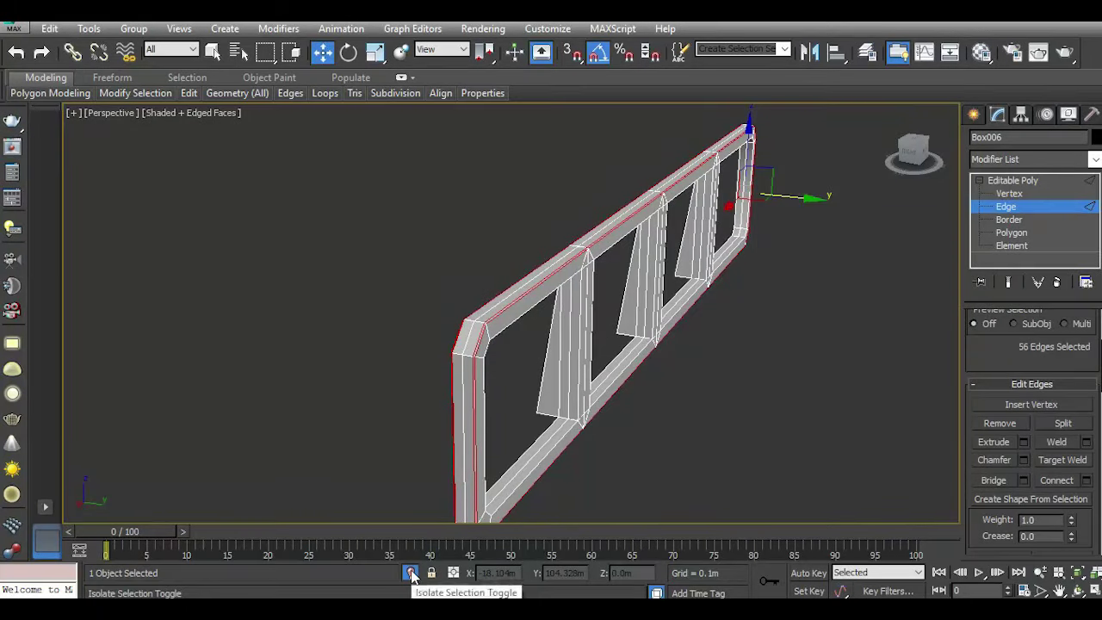
left_click(412, 575)
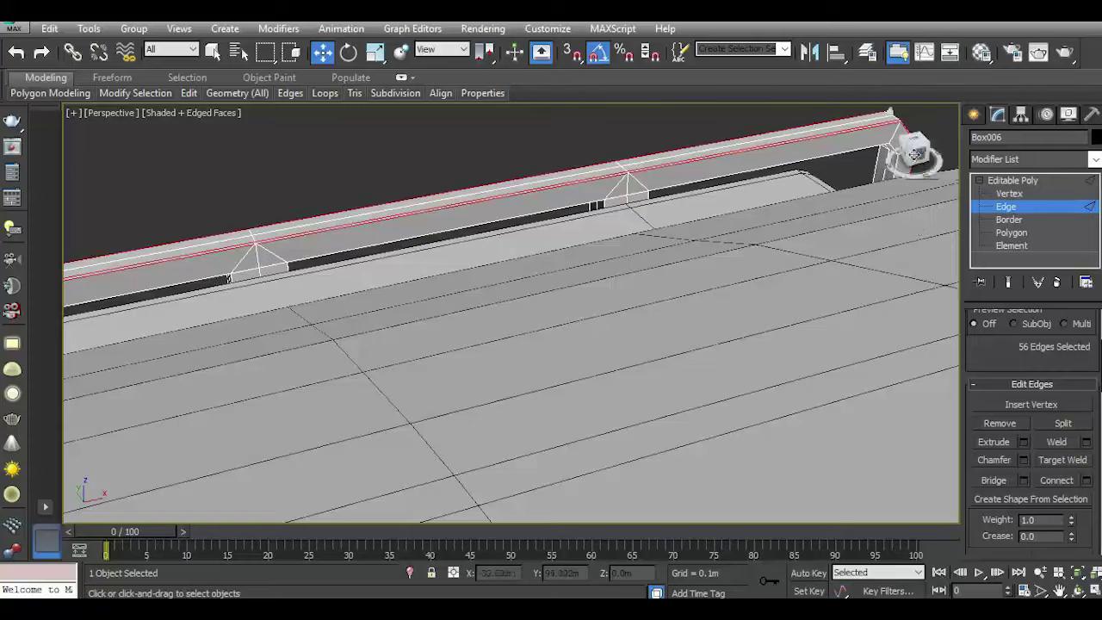
left_click_drag(916, 153, 911, 150)
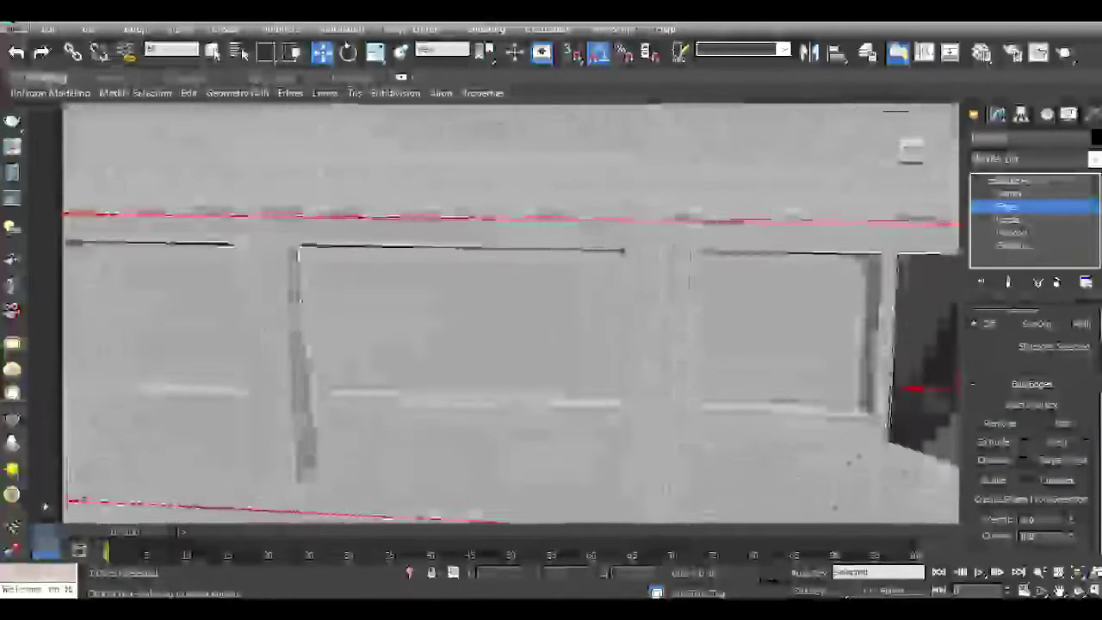
scroll(742, 302, "down", 3)
scroll(742, 303, "down", 3)
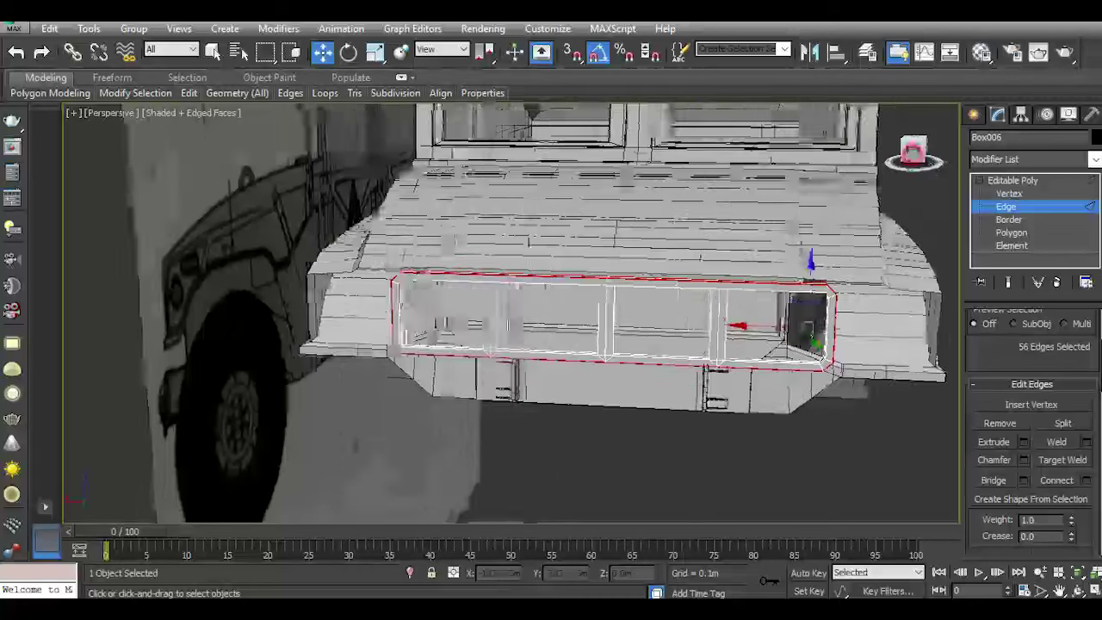
Leave Edge level, select Box005, then select and zoom in on bracket Box004.
mouse_move(327, 439)
middle_mouse_down("alt")
mouse_move(613, 421)
mouse_move(482, 422)
middle_mouse_up("alt")
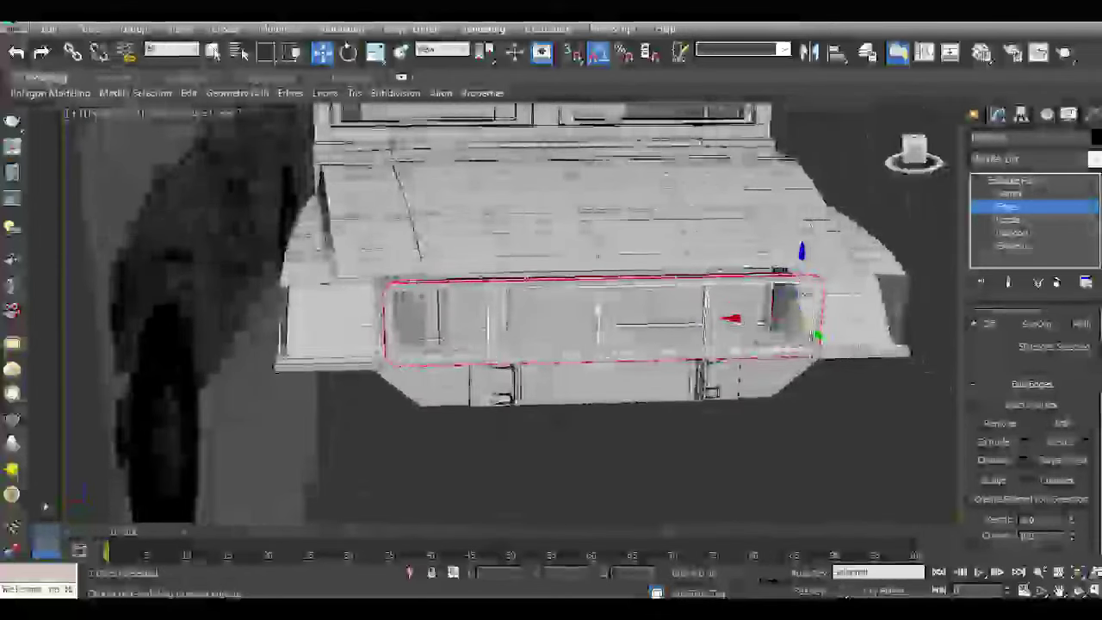
left_click(1012, 182)
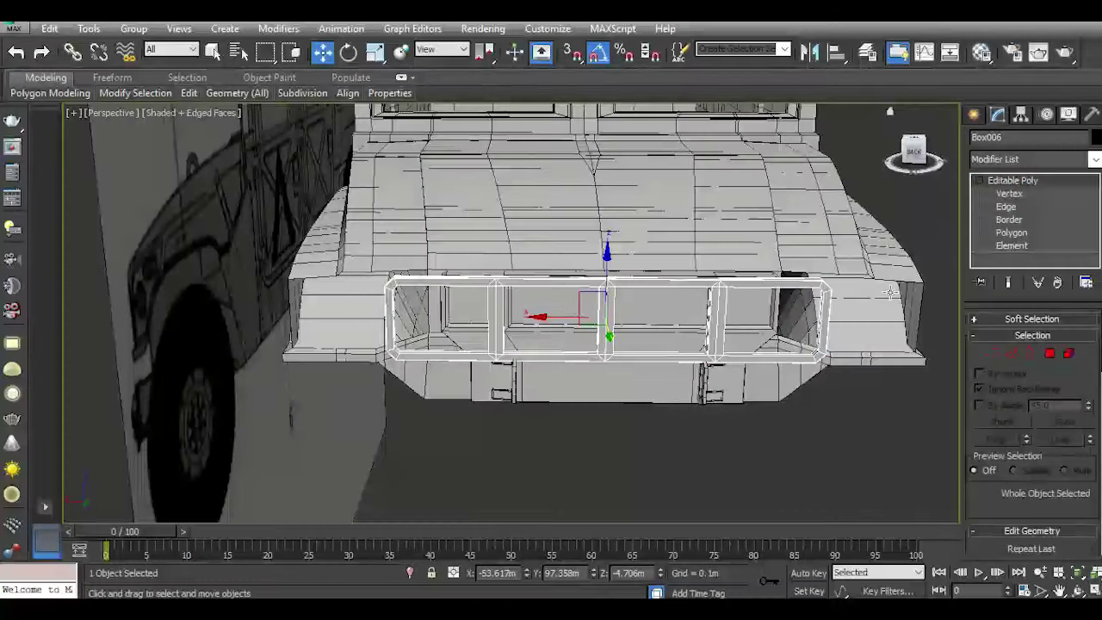
scroll(514, 384, "up", 3)
left_click(509, 379)
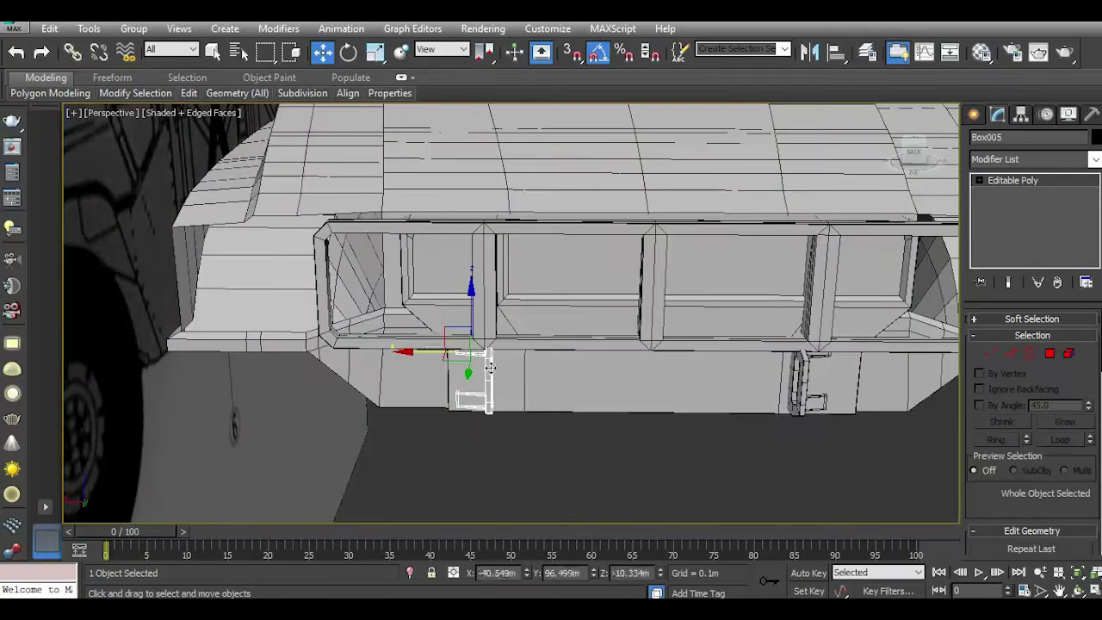
scroll(490, 368, "up", 3)
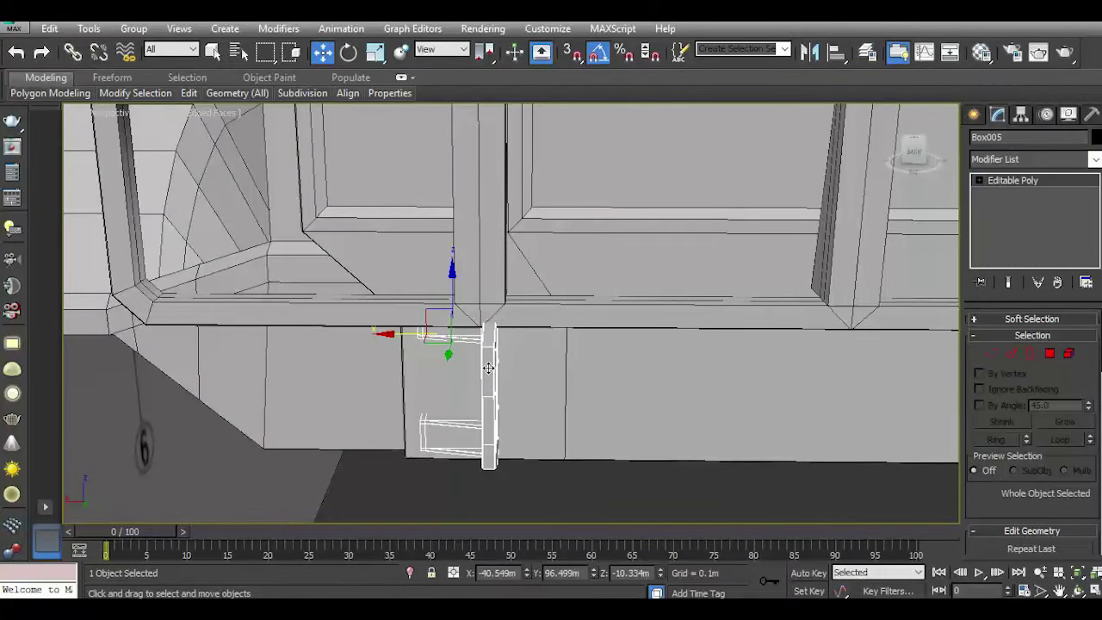
mouse_move(792, 315)
middle_mouse_down("alt")
mouse_move(601, 322)
mouse_move(478, 392)
middle_mouse_up("alt")
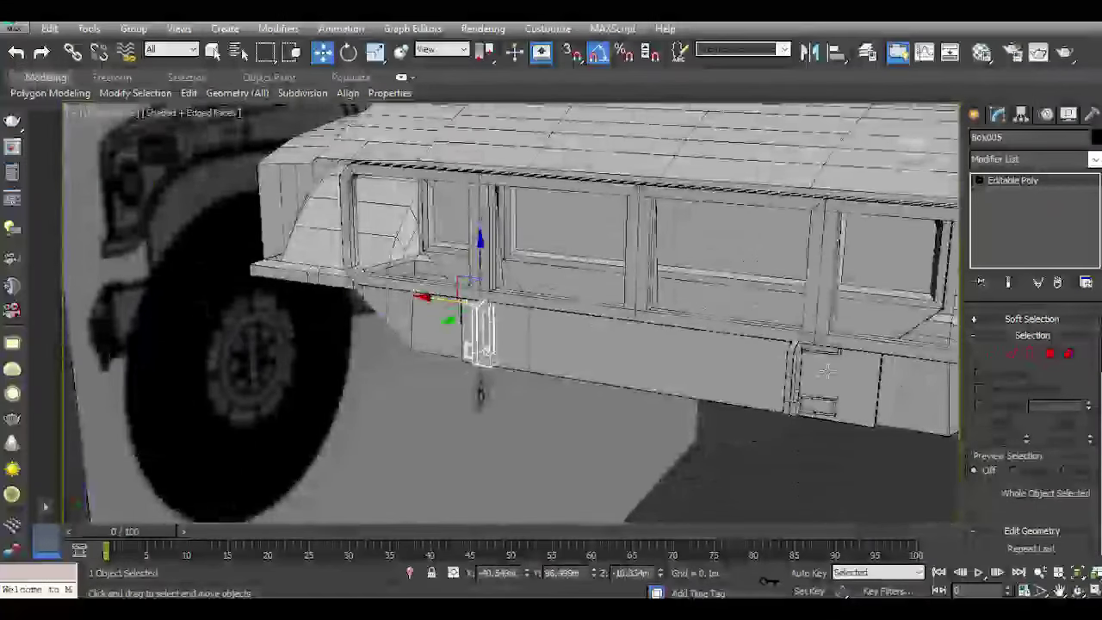
left_click(787, 351)
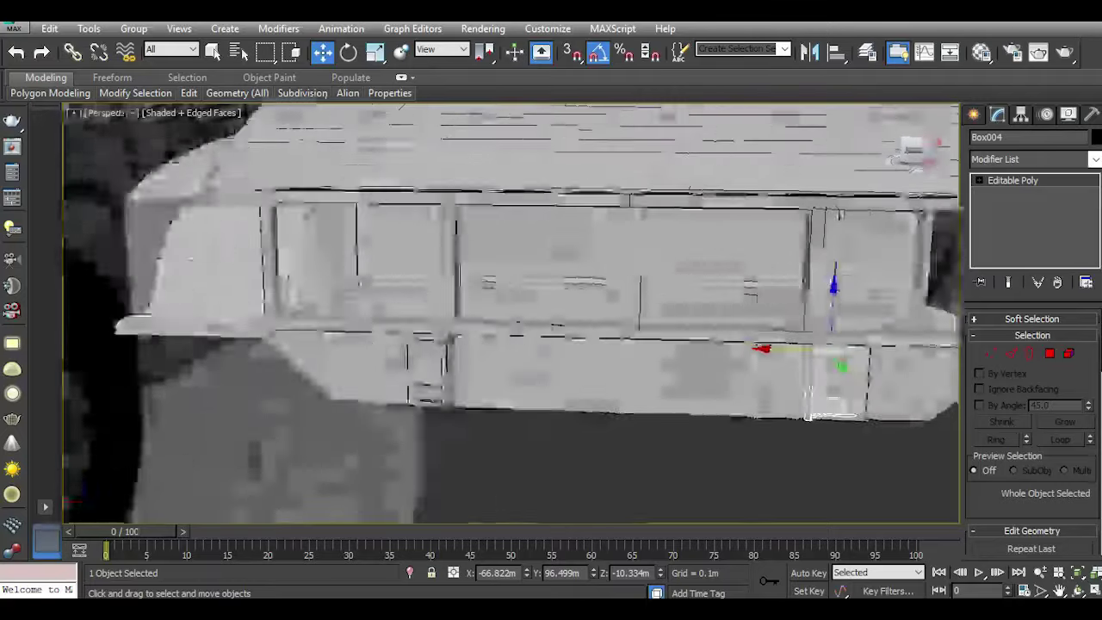
mouse_move(478, 392)
middle_mouse_down("alt")
mouse_move(551, 362)
mouse_move(517, 371)
mouse_move(689, 378)
mouse_move(816, 401)
middle_mouse_up("alt")
scroll(816, 401, "up", 3)
scroll(817, 401, "up", 3)
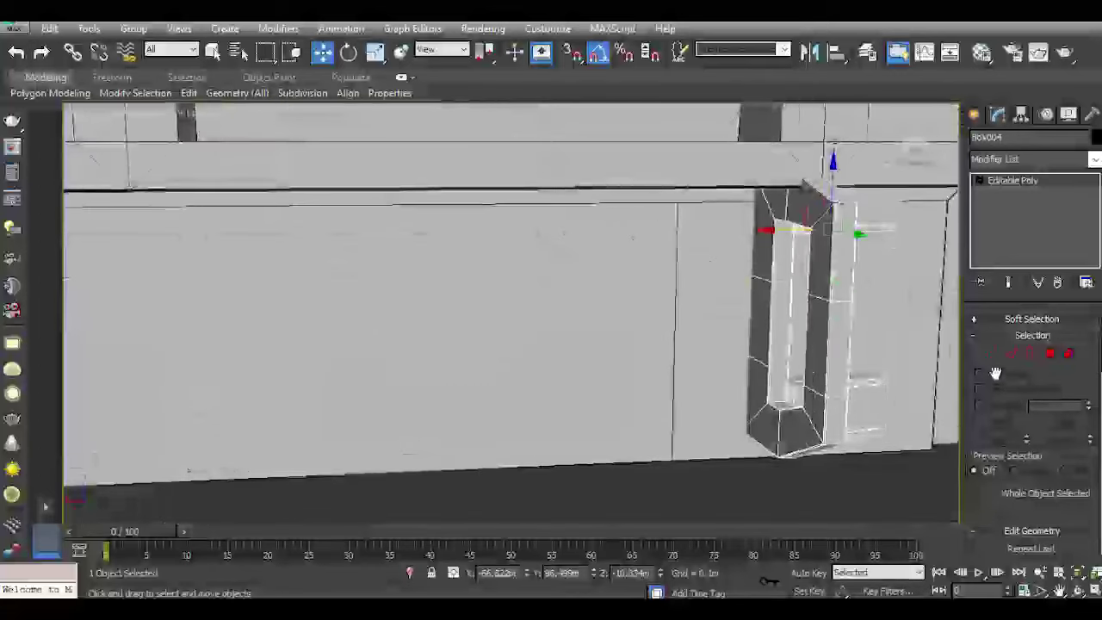
Select the bracket's frame polygon loop, grow it, and shift it along X.
left_click(1049, 352)
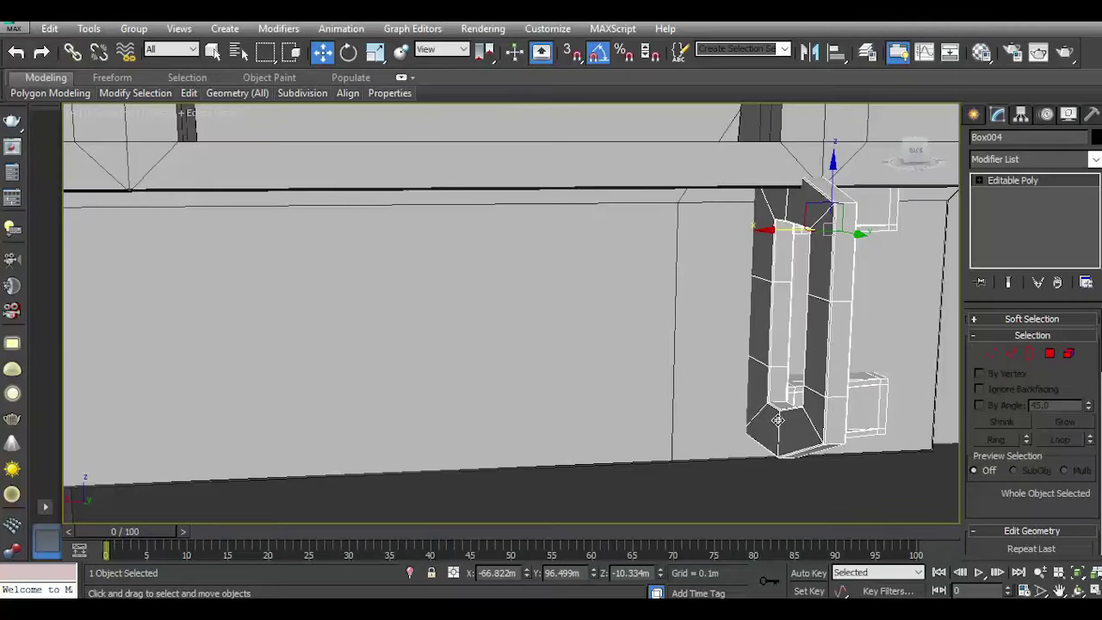
left_click(1048, 353)
left_click(766, 426)
left_click(790, 424, "shift")
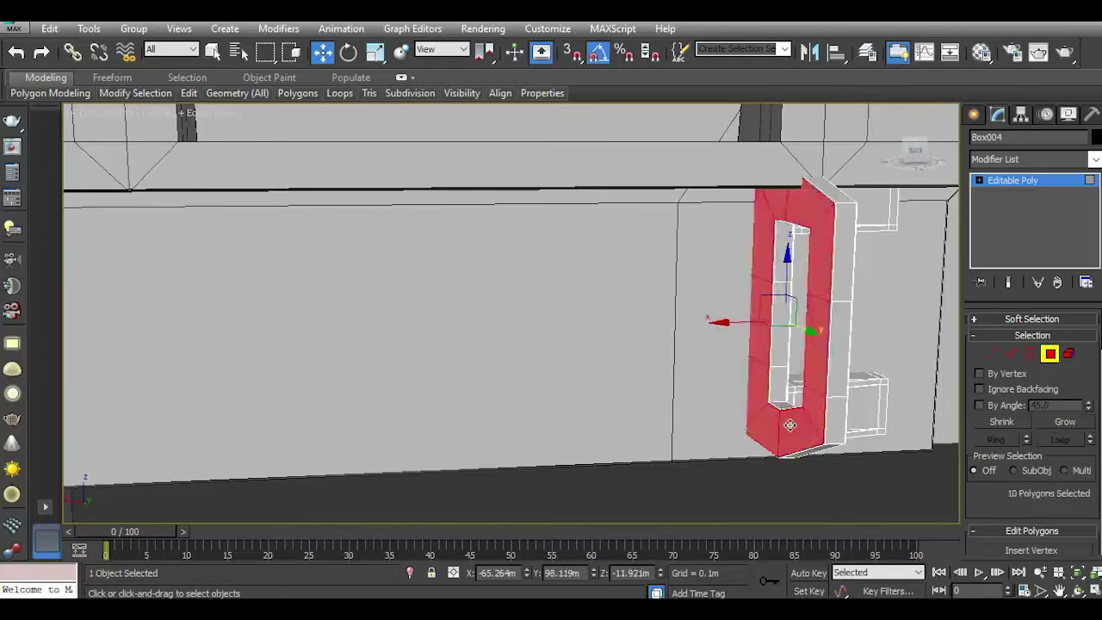
scroll(822, 222, "up", 2)
scroll(830, 226, "up", 2)
scroll(829, 226, "up", 2)
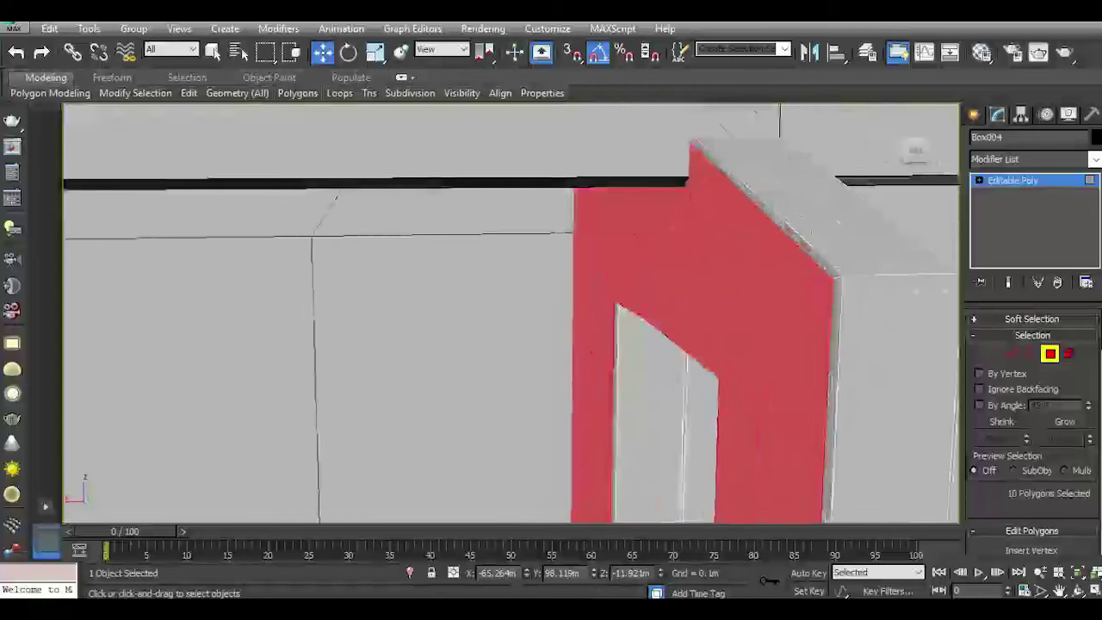
left_click(1065, 422)
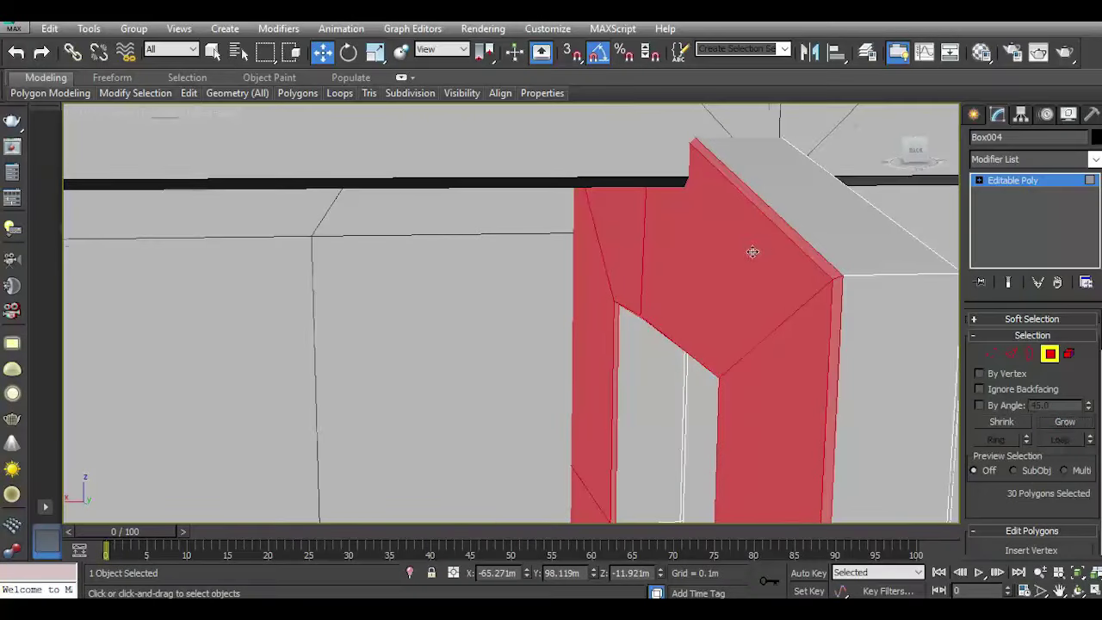
scroll(752, 252, "down", 3)
left_click_drag(669, 417, 643, 408)
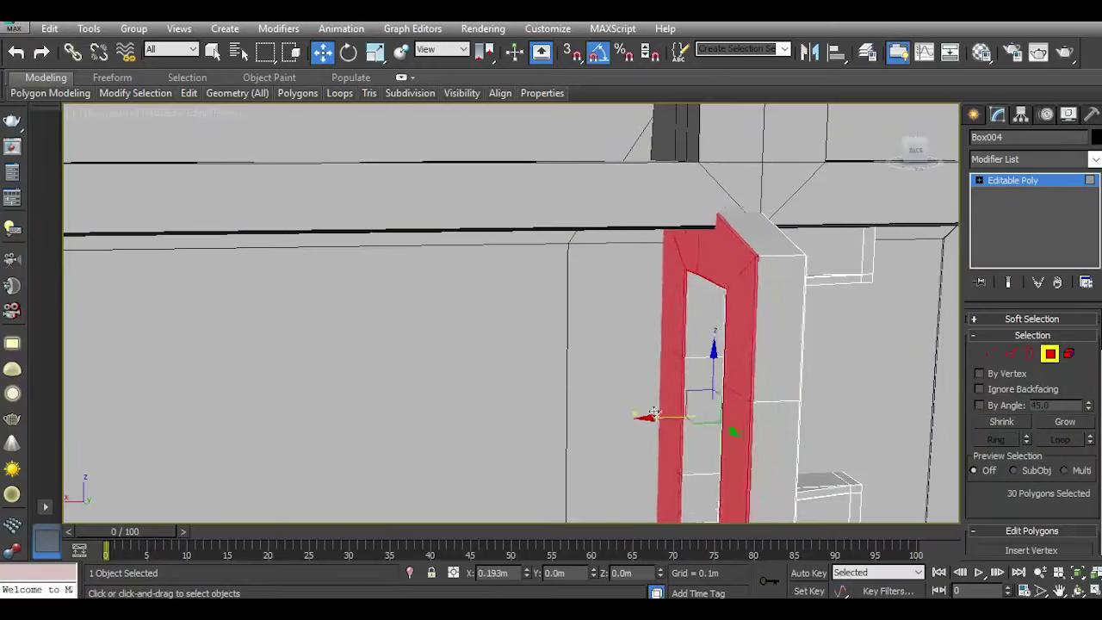
Move the whole Box004 bracket sideways along X.
scroll(644, 408, "down", 3)
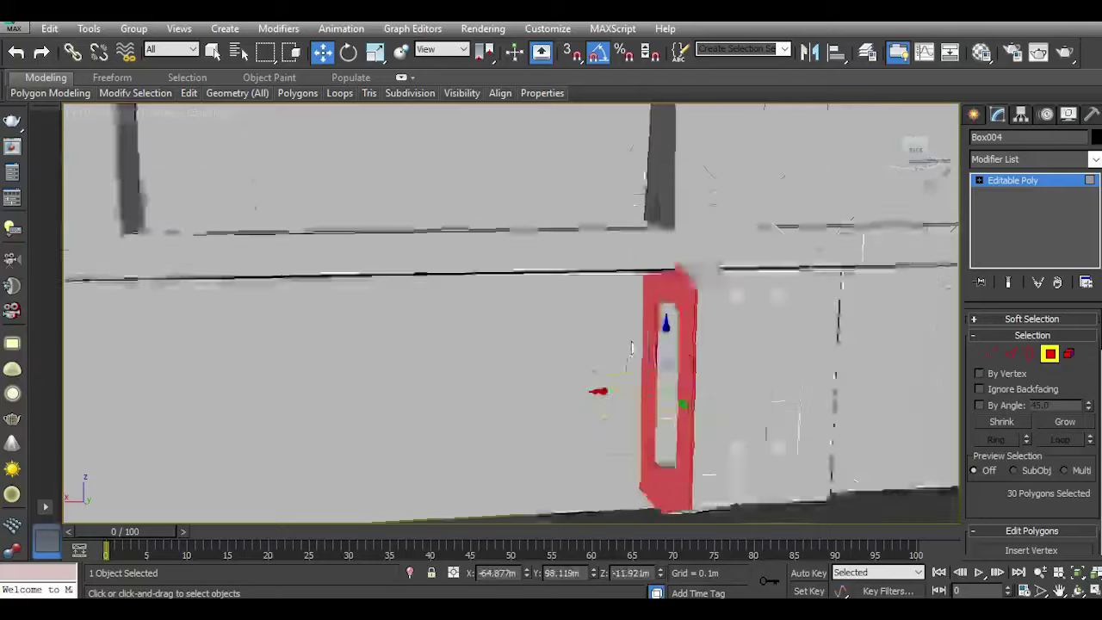
scroll(654, 379, "down", 2)
left_click(912, 155)
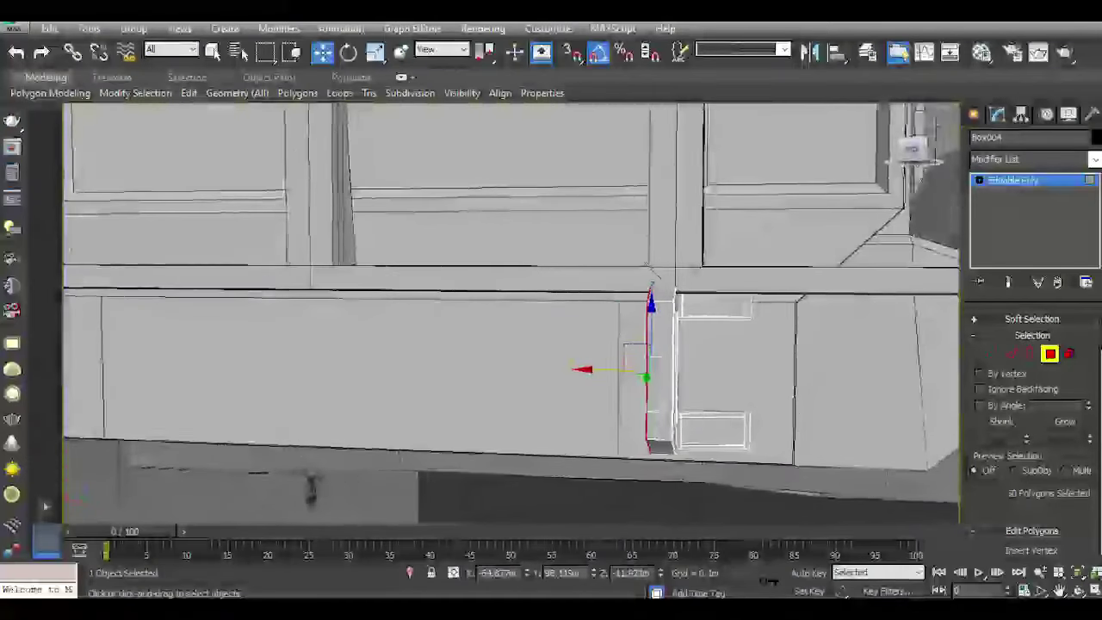
left_click(989, 180)
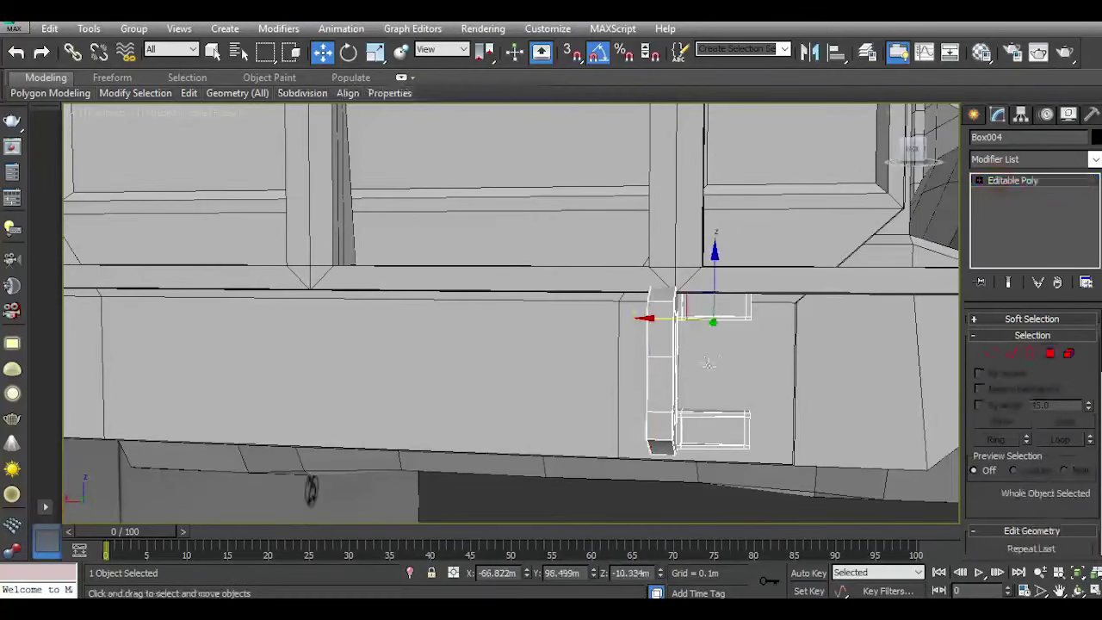
left_click_drag(673, 317, 689, 316)
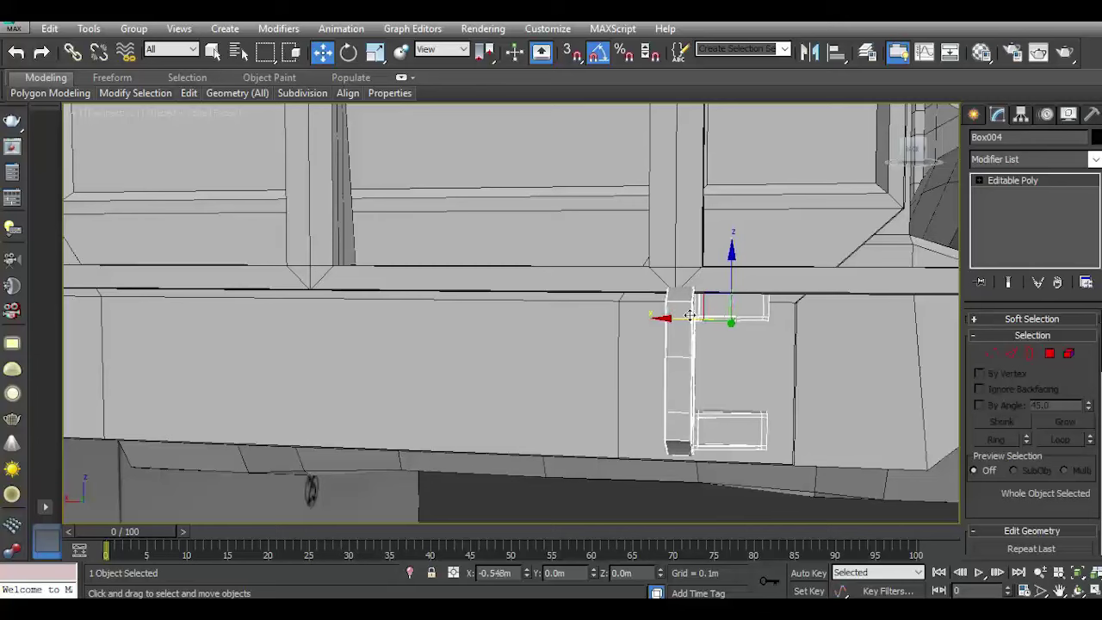
left_click(1050, 354)
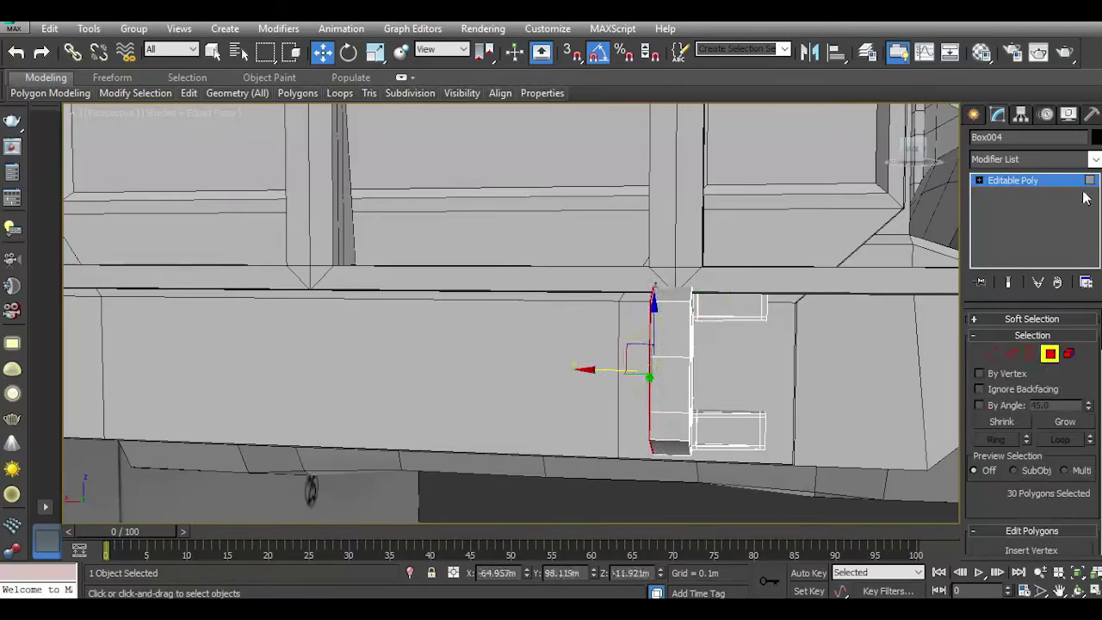
left_click(1043, 181)
left_click_drag(686, 320, 692, 321)
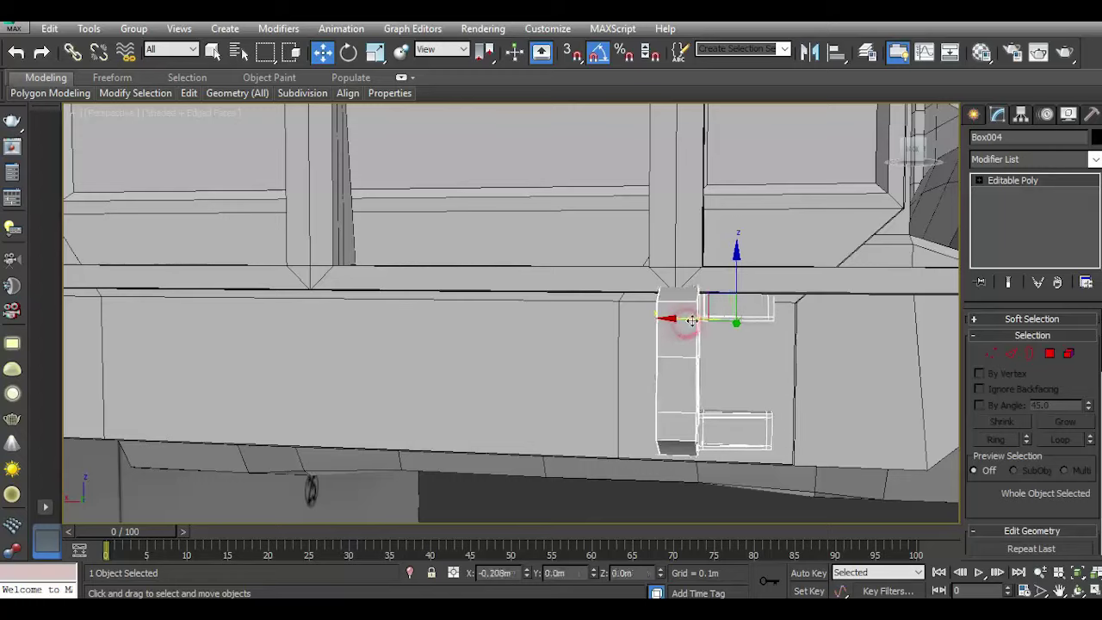
Shift-drag Box004 to clone it as a copy named Box007.
scroll(691, 321, "down", 5)
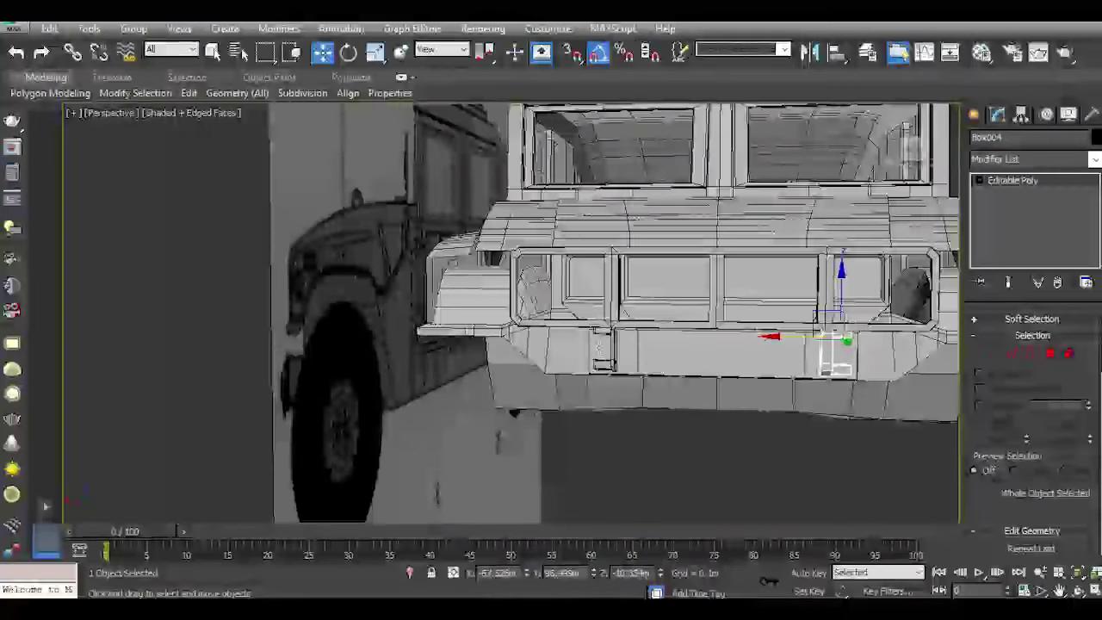
left_click(689, 465)
left_click(831, 357)
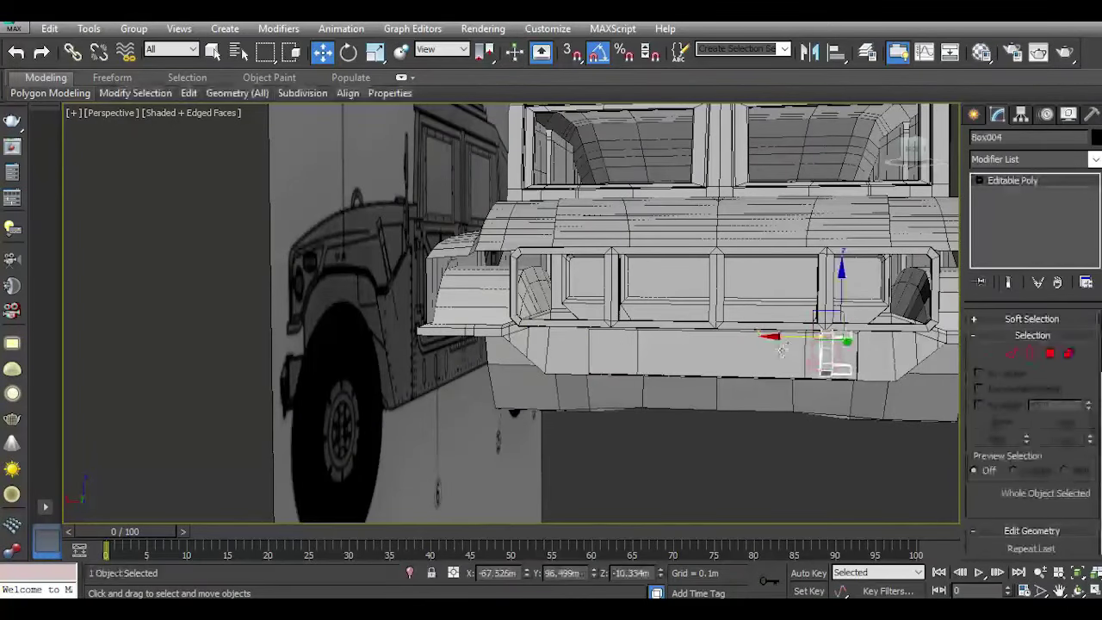
left_click_drag(759, 336, 572, 334, "shift")
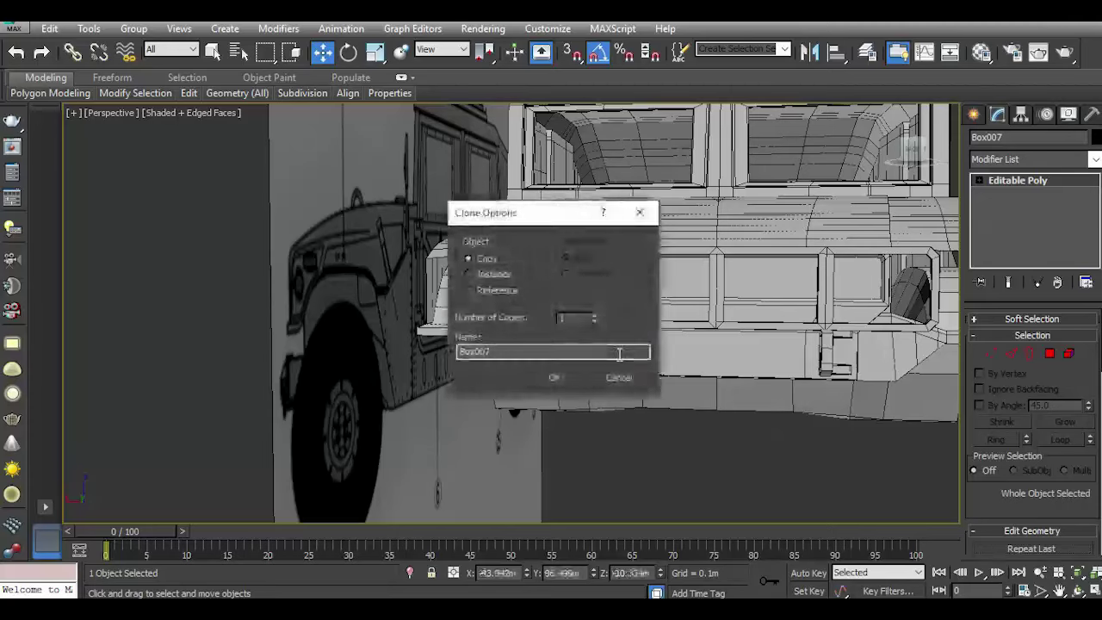
Confirm the Box007 copy, mirror it across X with No Clone, and slide it left.
left_click(561, 378)
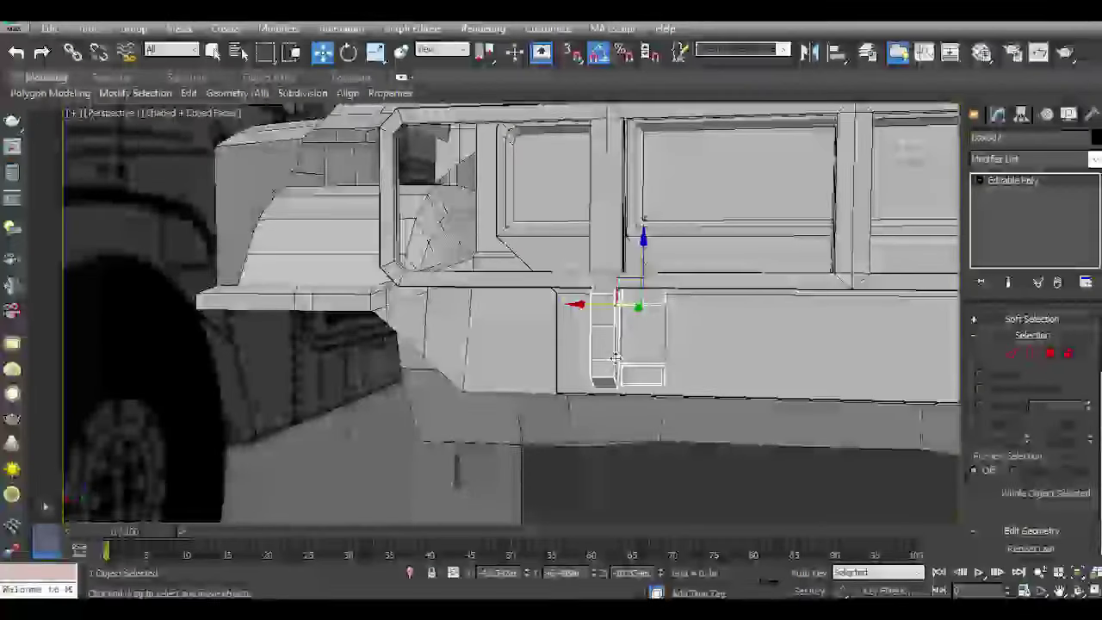
left_click(805, 54)
left_click_drag(583, 169, 441, 168)
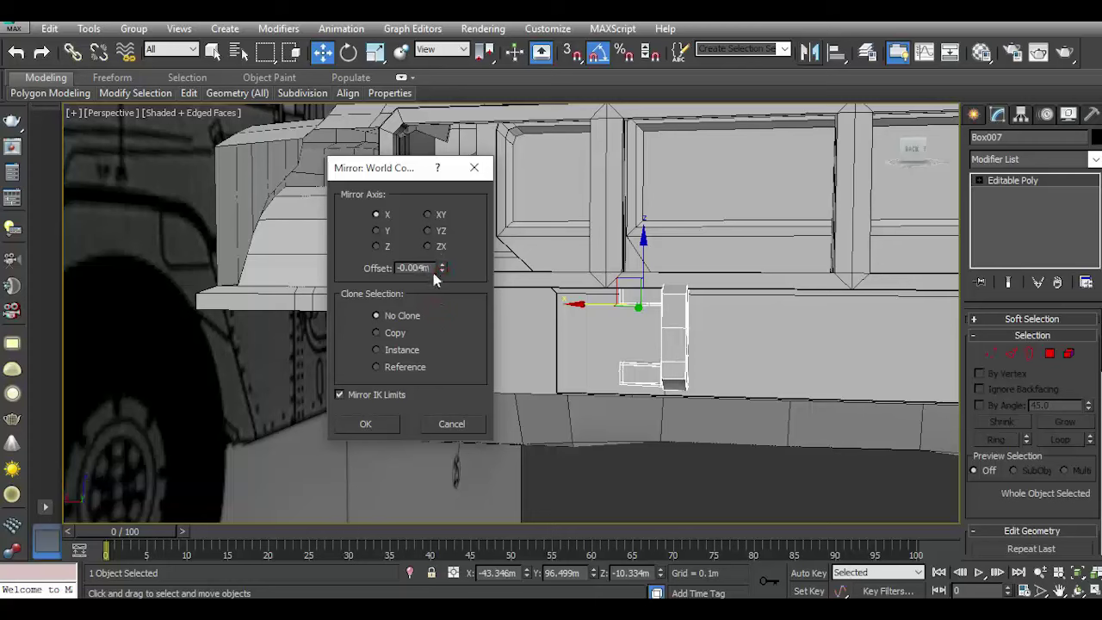
left_click(368, 423)
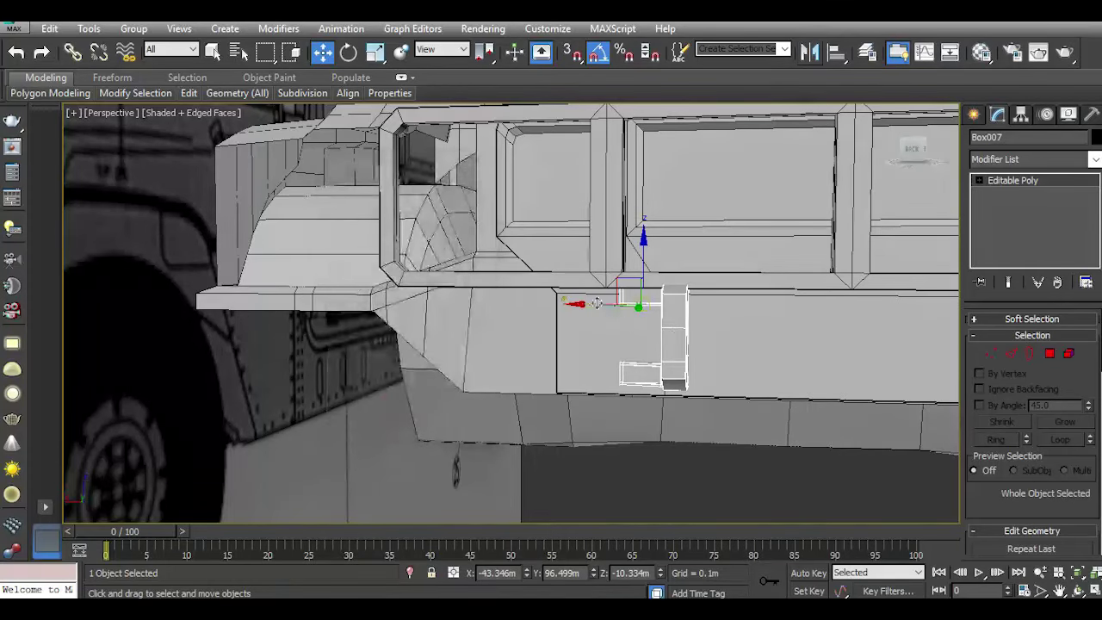
left_click_drag(580, 303, 508, 291)
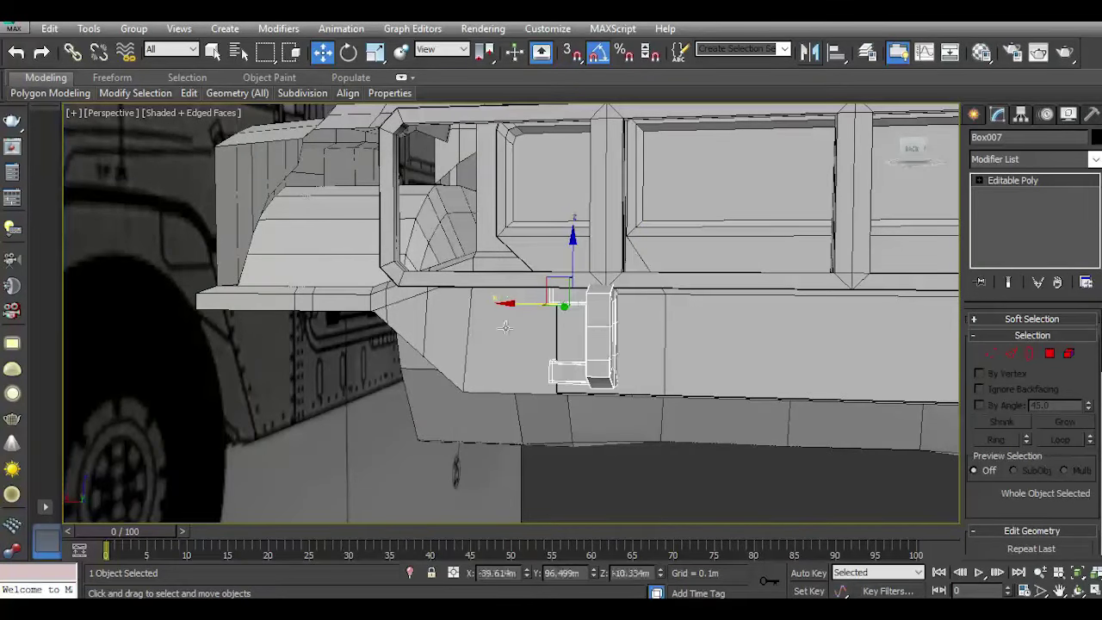
scroll(528, 414, "down", 8)
left_click(888, 403)
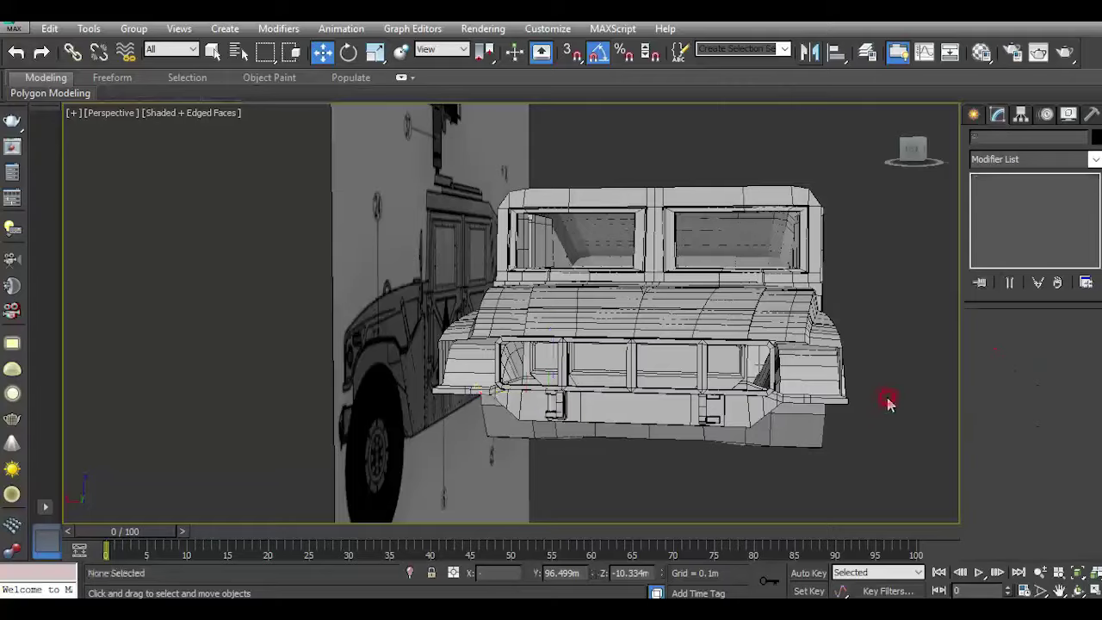
left_click_drag(915, 162, 896, 161)
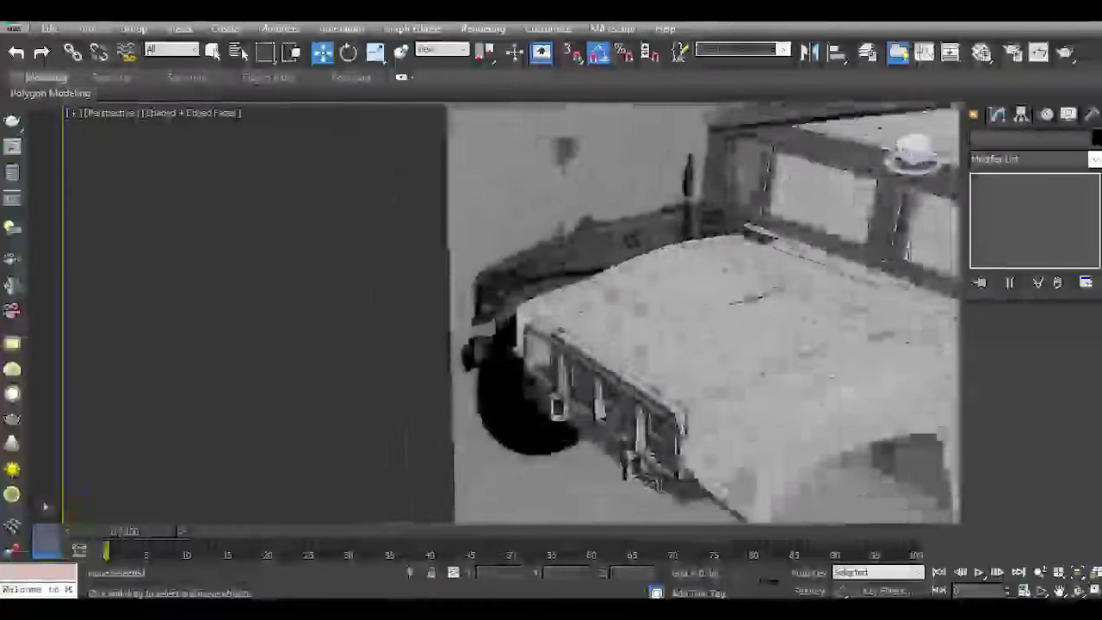
middle_click_drag(951, 371, 590, 478, "alt")
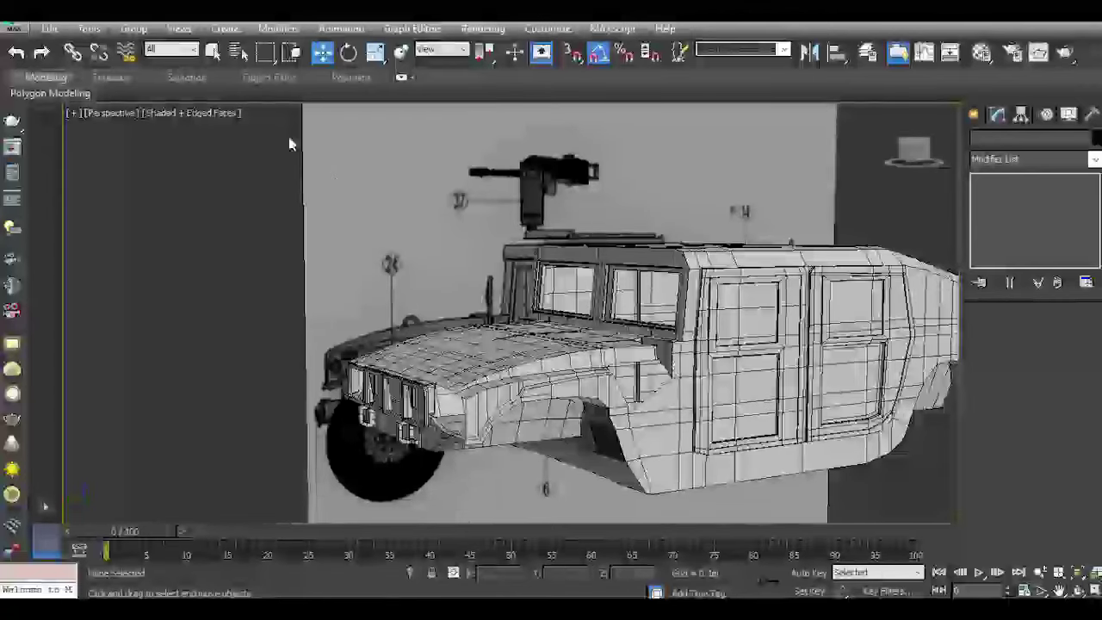
left_click(193, 113)
left_click(222, 131)
left_click(219, 113)
left_click(258, 181)
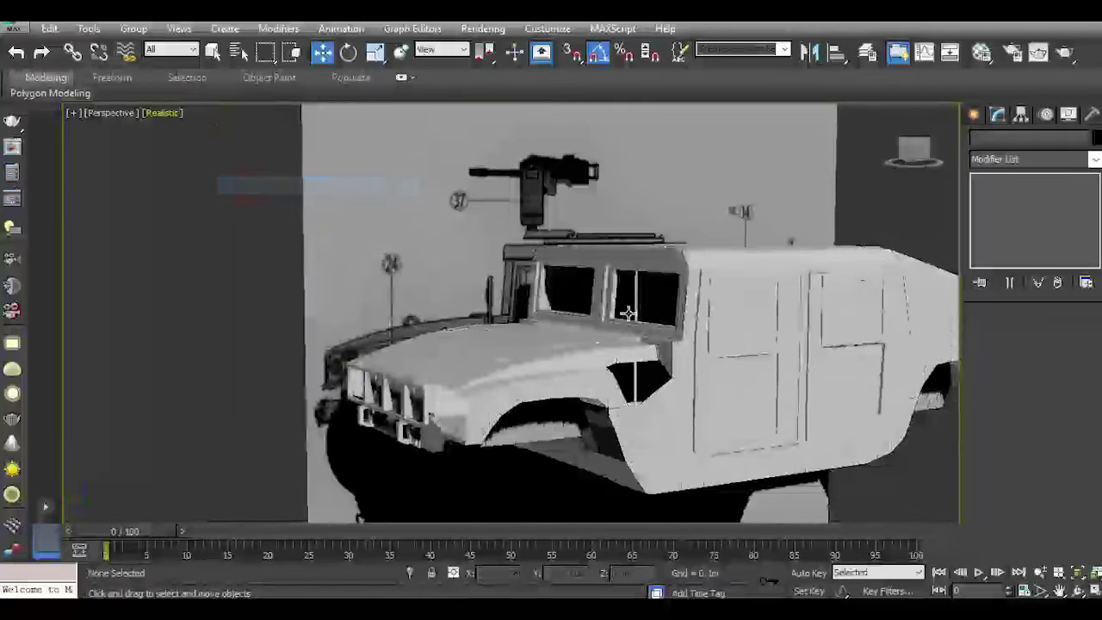
mouse_move(913, 155)
left_mouse_down()
mouse_move(925, 153)
mouse_move(896, 228)
left_mouse_up()
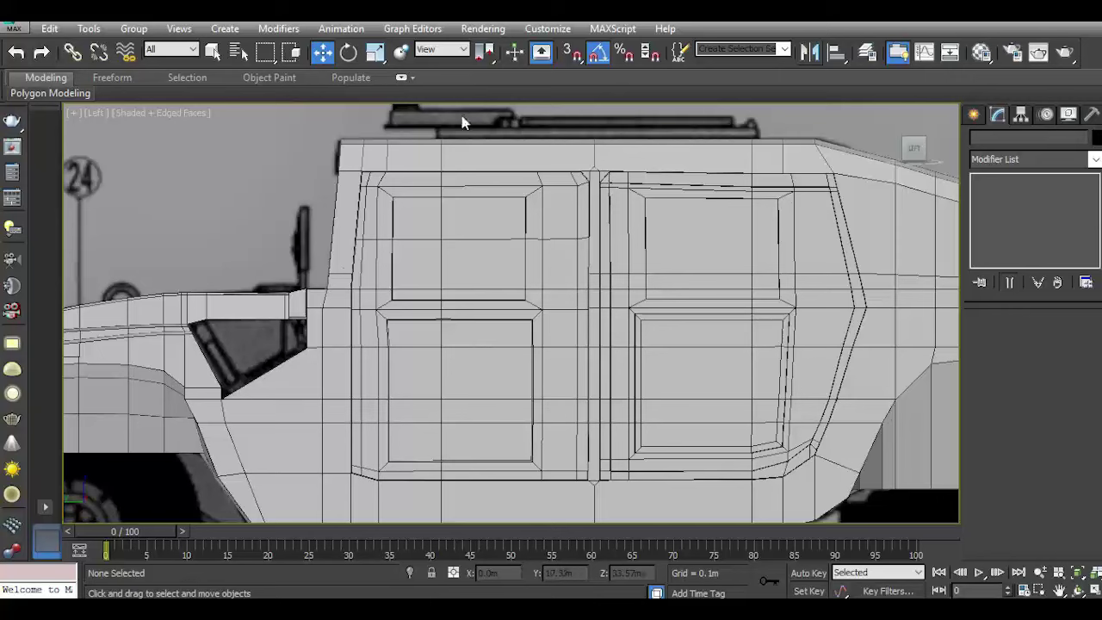
Draw box Box008 above the hood in the Left view and set Width Segs to 1.
left_click(477, 353)
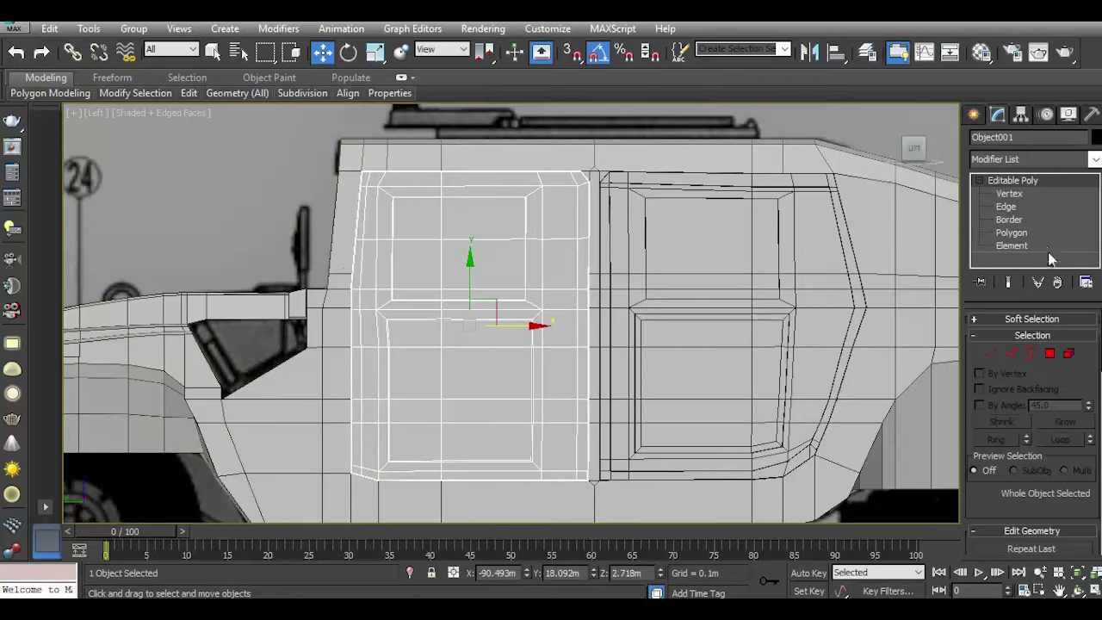
left_click(974, 115)
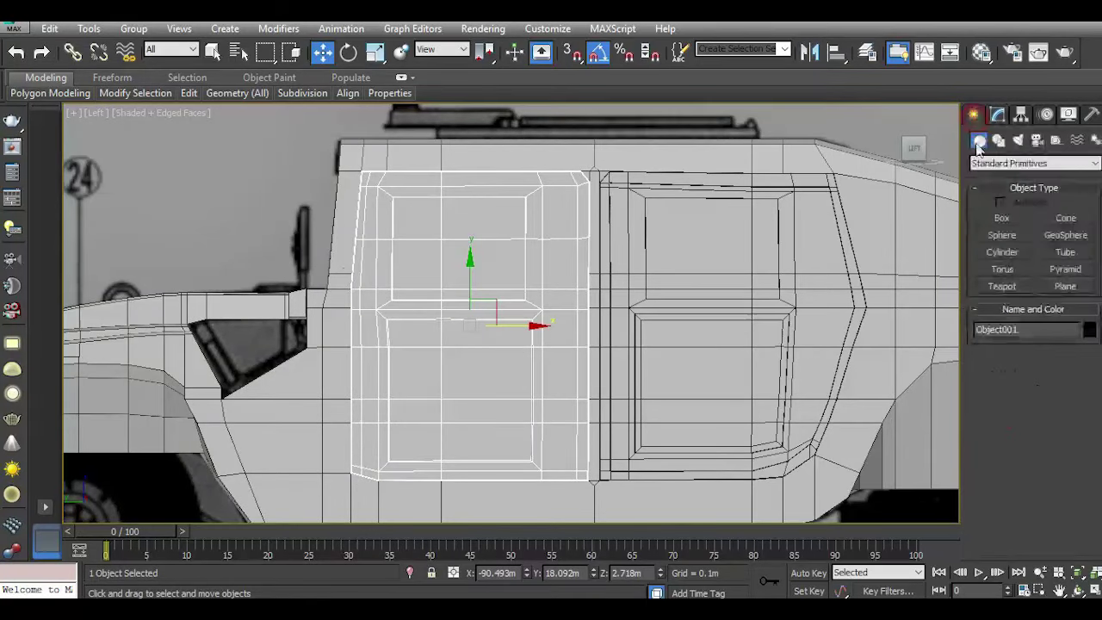
left_click(1008, 217)
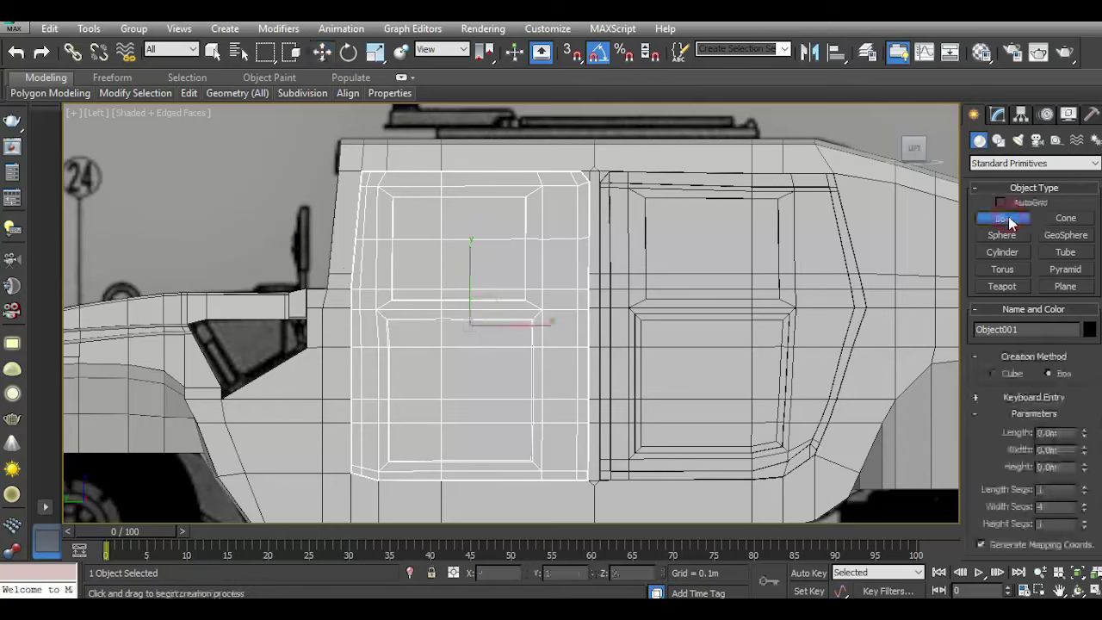
middle_click_drag(586, 411, 635, 381)
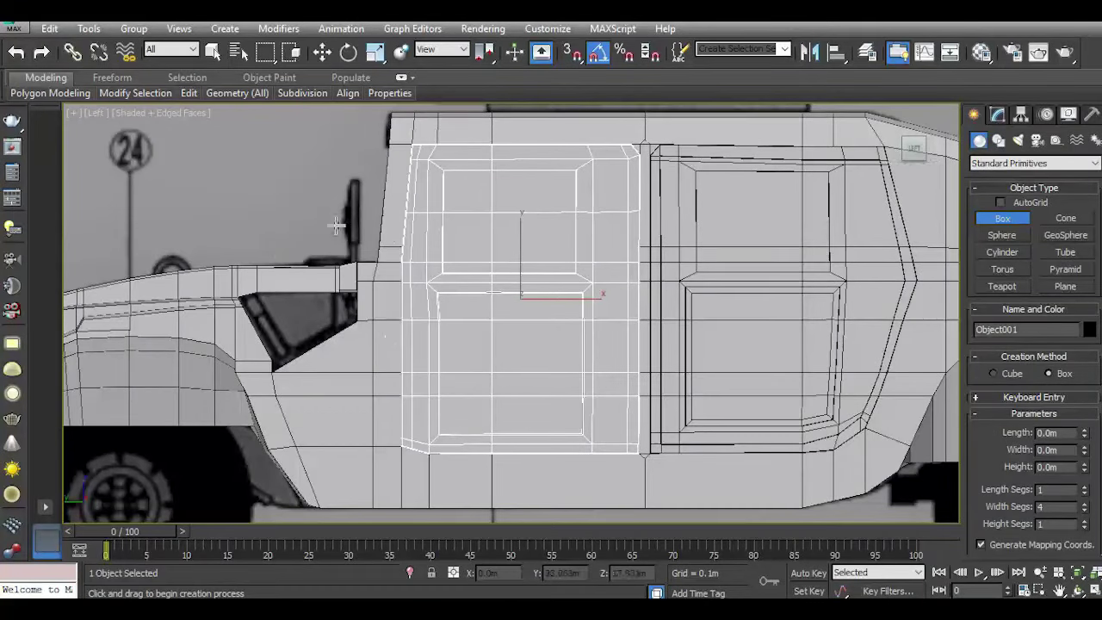
left_click_drag(285, 158, 295, 207)
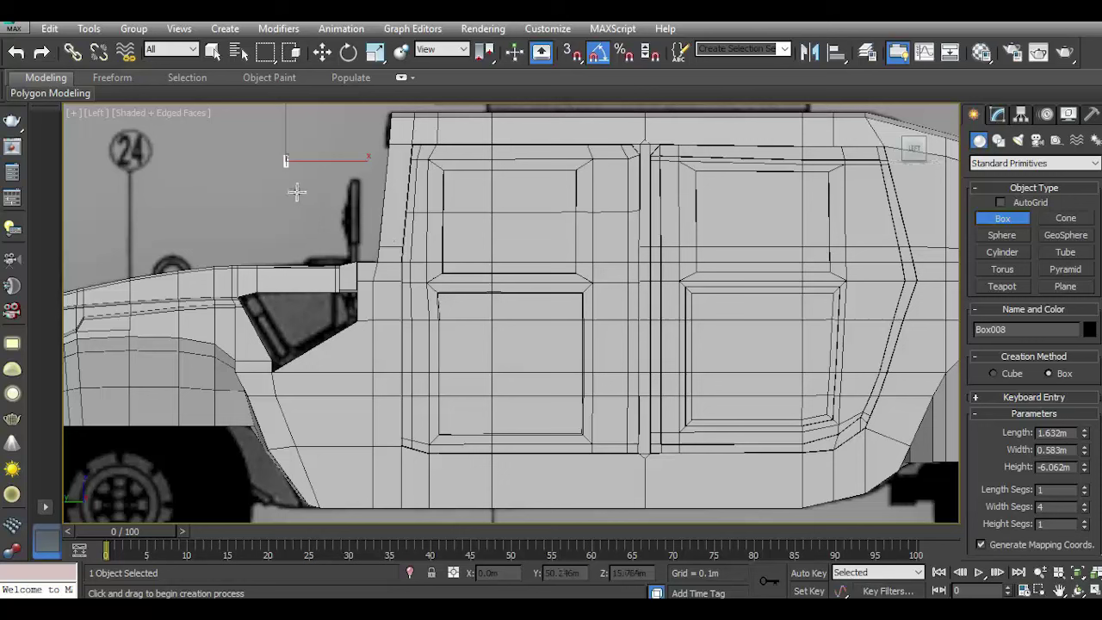
left_click_drag(265, 160, 286, 274)
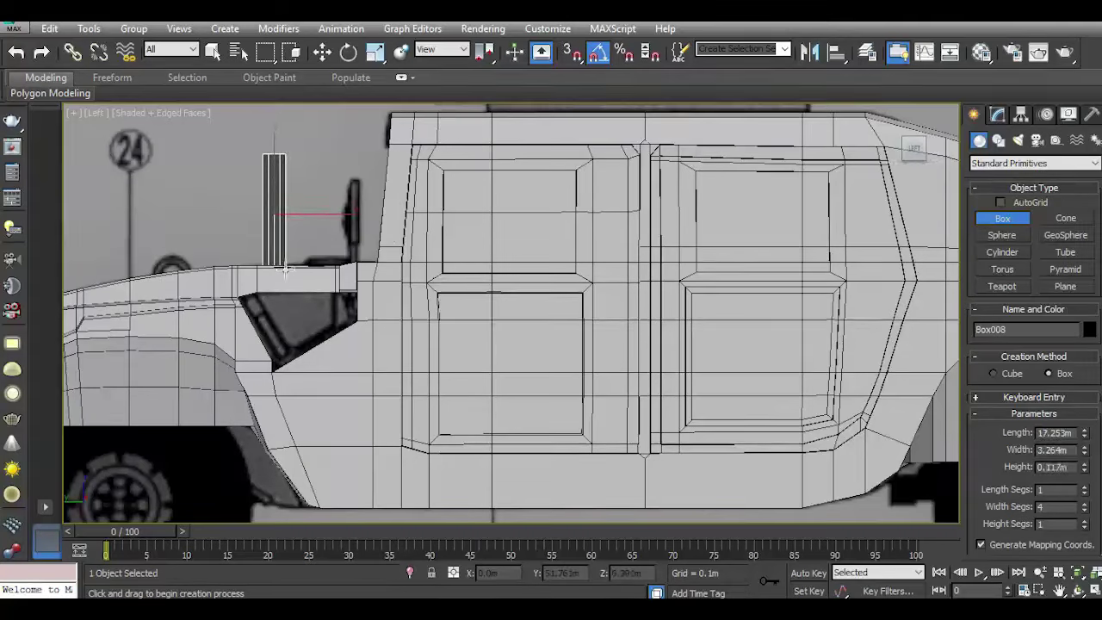
left_click(323, 53)
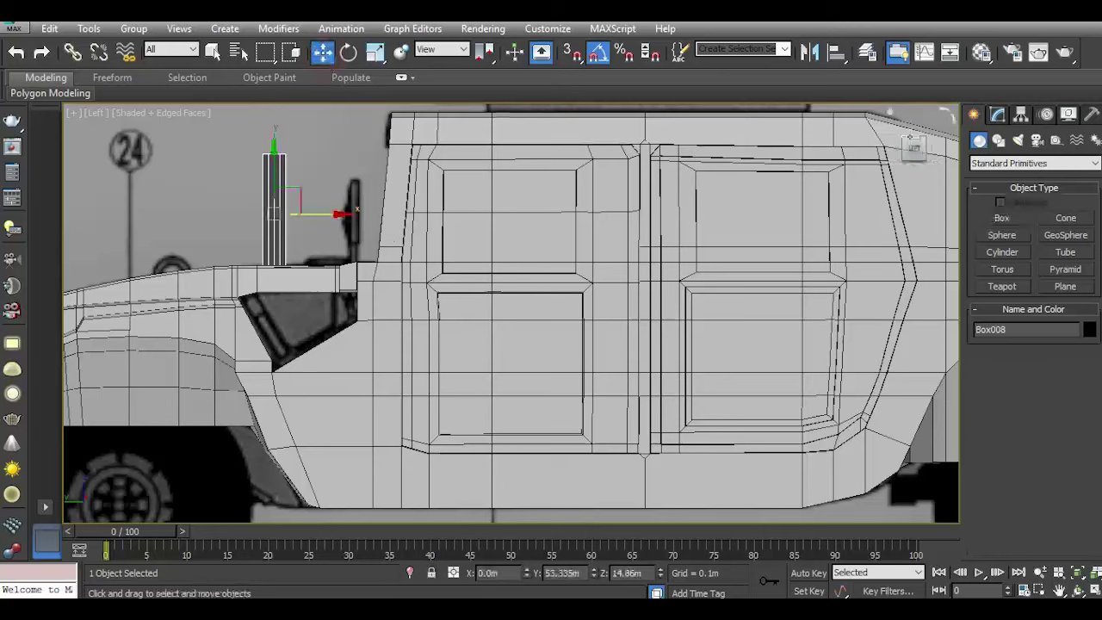
left_click(1020, 115)
left_click(1084, 417)
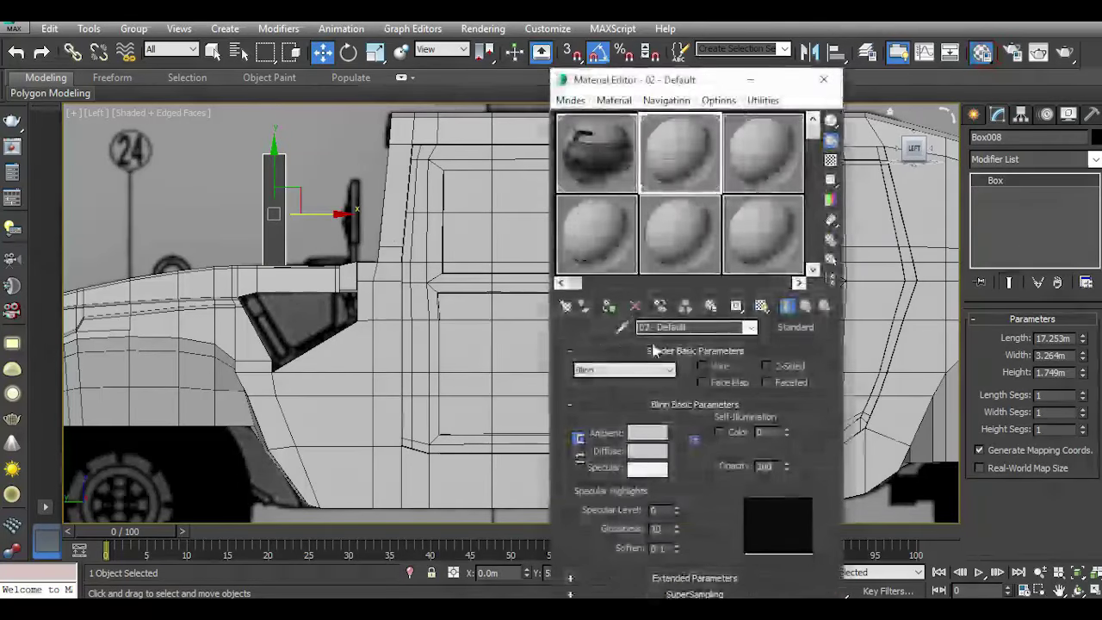
Assign the body material to Box008 and close the Material Editor.
left_click(609, 306)
left_click(828, 83)
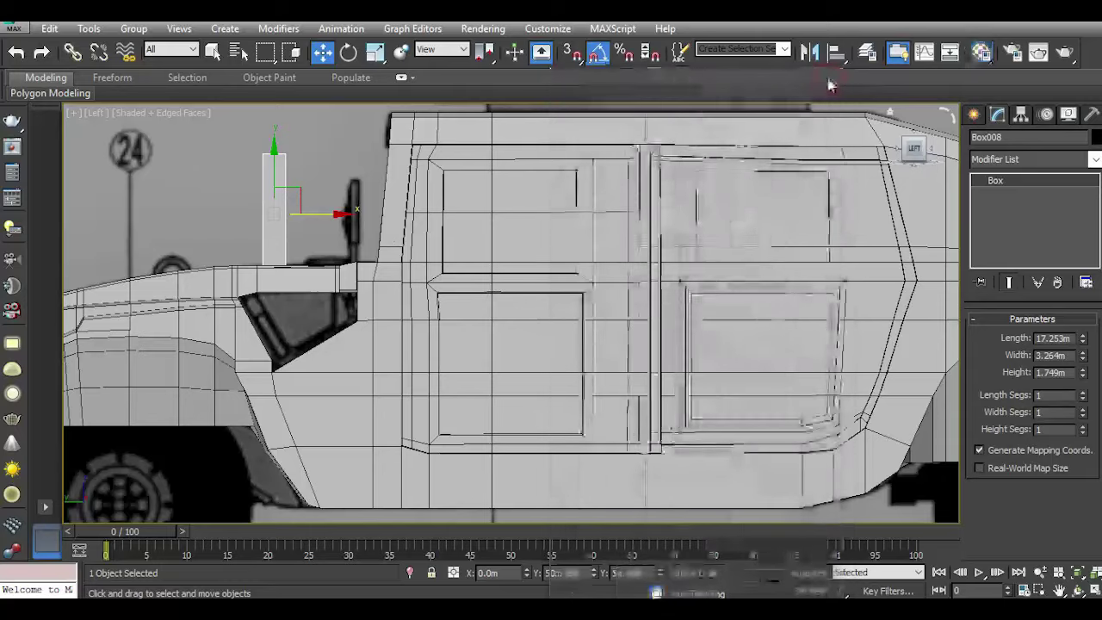
scroll(752, 274, "up", 5)
scroll(752, 274, "down", 5)
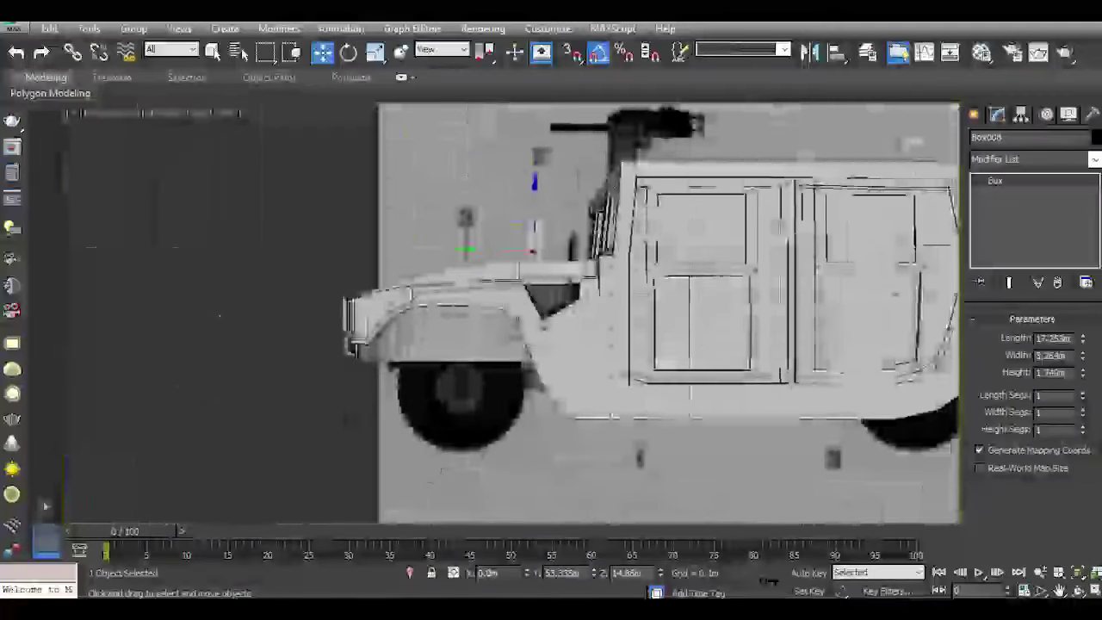
key("p")
mouse_move(752, 274)
middle_mouse_down("alt")
mouse_move(658, 240)
mouse_move(529, 267)
middle_mouse_up("alt")
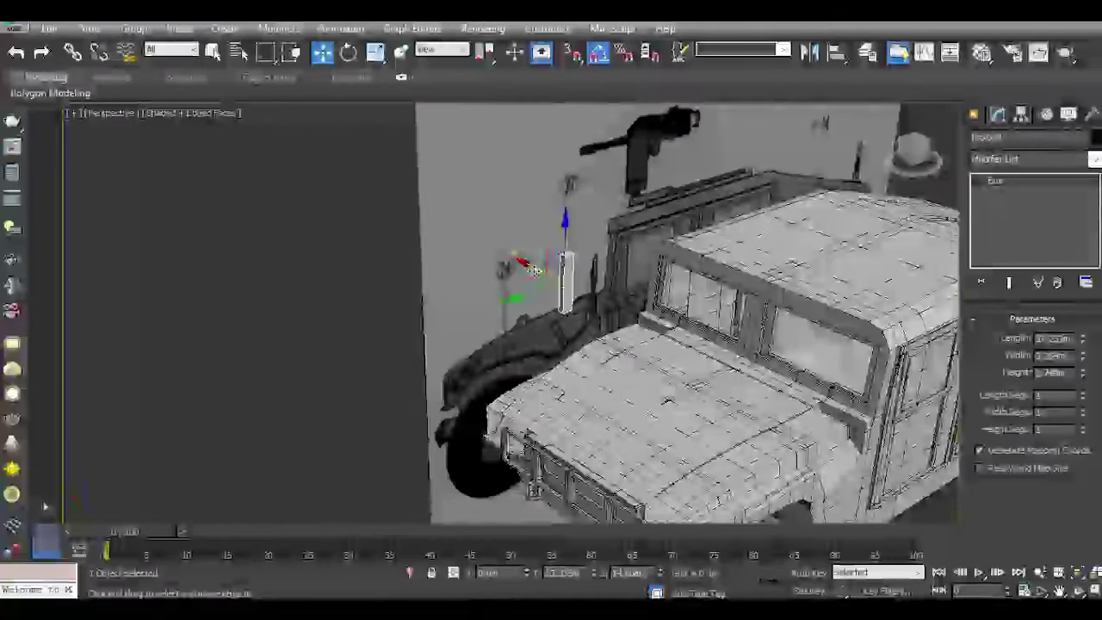
left_click_drag(627, 295, 792, 357)
Move Box008 from above the hood against the front door's lower panel.
mouse_move(792, 356)
middle_mouse_down("alt")
mouse_move(551, 314)
mouse_move(419, 310)
middle_mouse_up("alt")
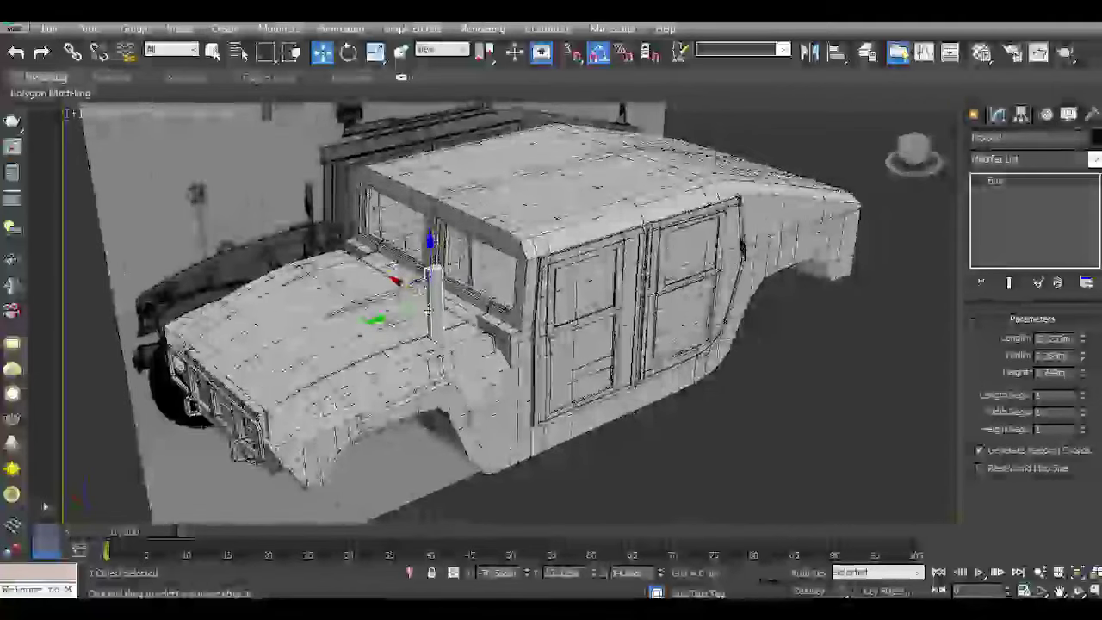
mouse_move(419, 310)
left_mouse_down()
mouse_move(499, 376)
mouse_move(607, 338)
left_mouse_up()
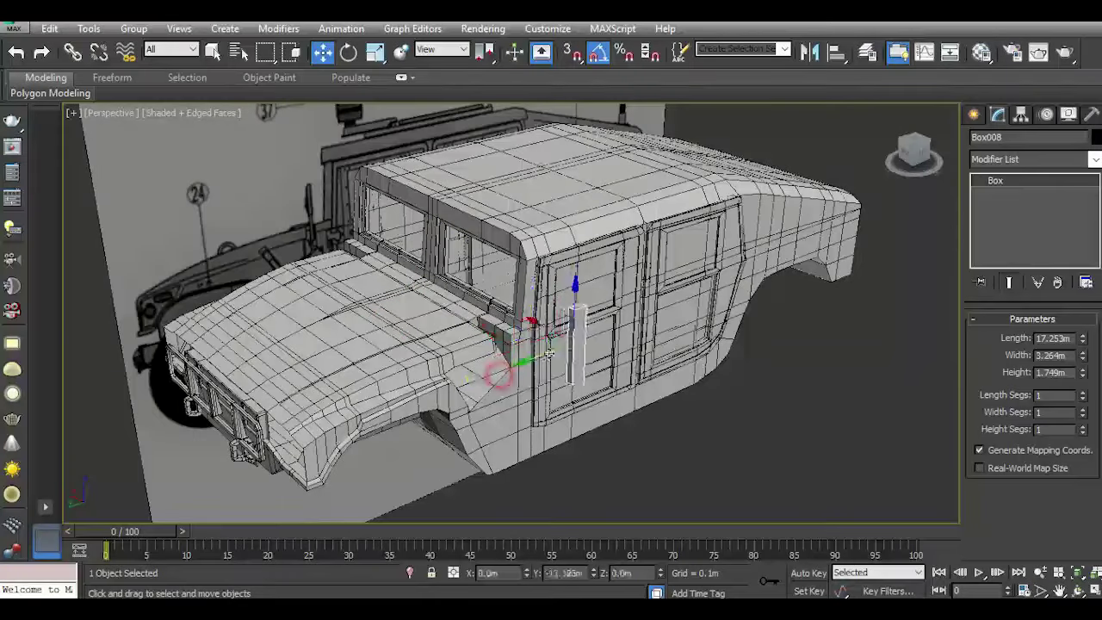
key("z")
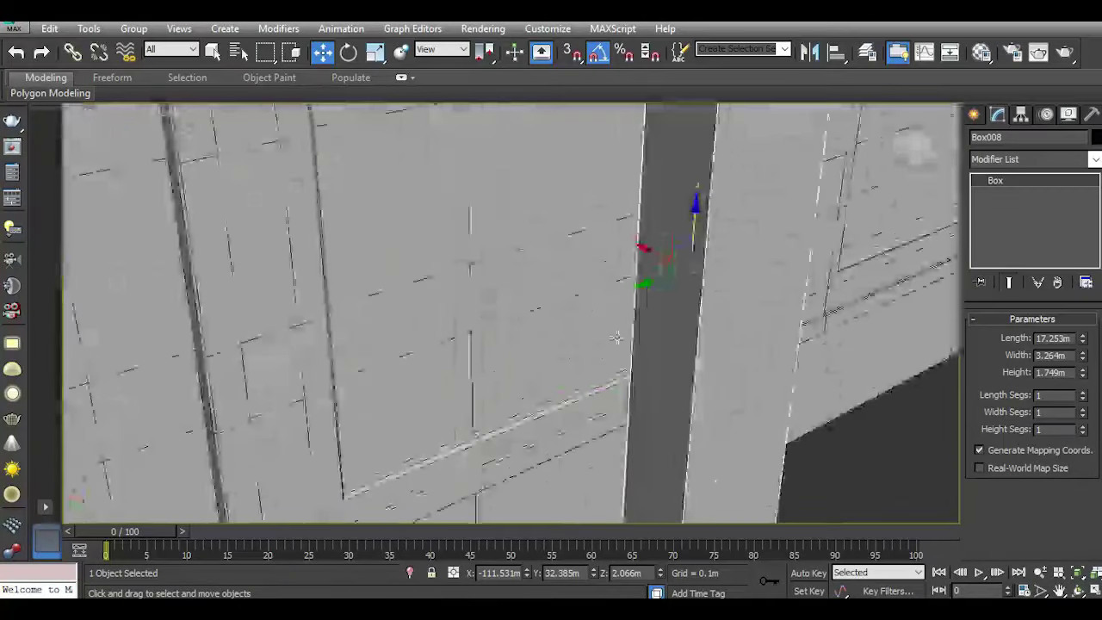
middle_click_drag(660, 249, 410, 191, "alt")
scroll(411, 191, "down", 3)
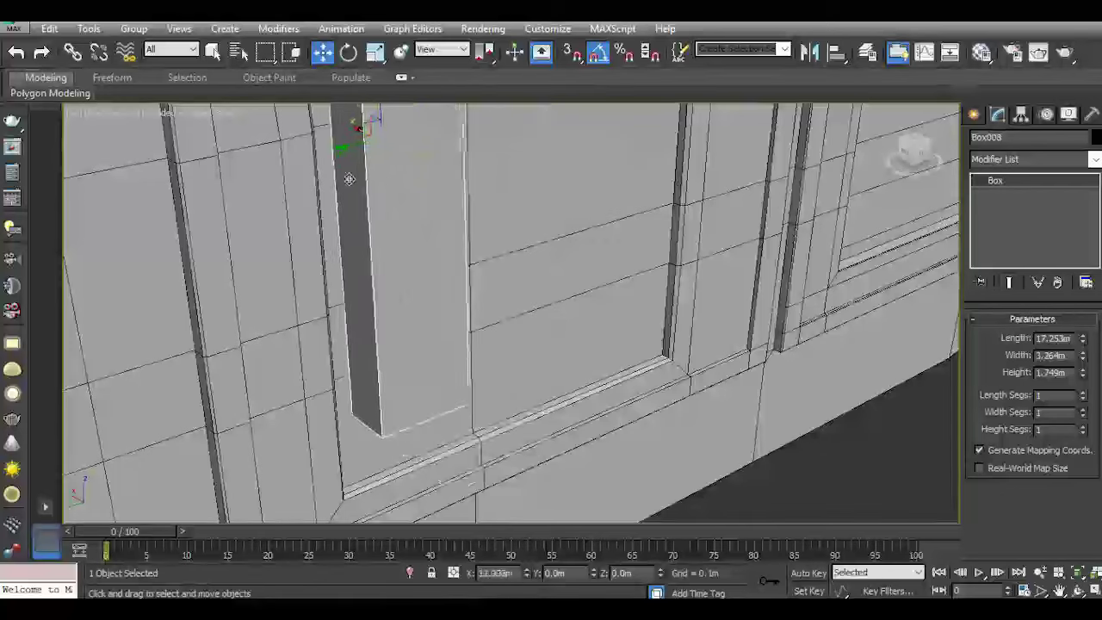
middle_click_drag(409, 285, 362, 233, "alt")
mouse_move(362, 232)
left_mouse_down()
mouse_move(325, 248)
mouse_move(405, 176)
mouse_move(418, 186)
left_mouse_up()
middle_click_drag(447, 216, 445, 283)
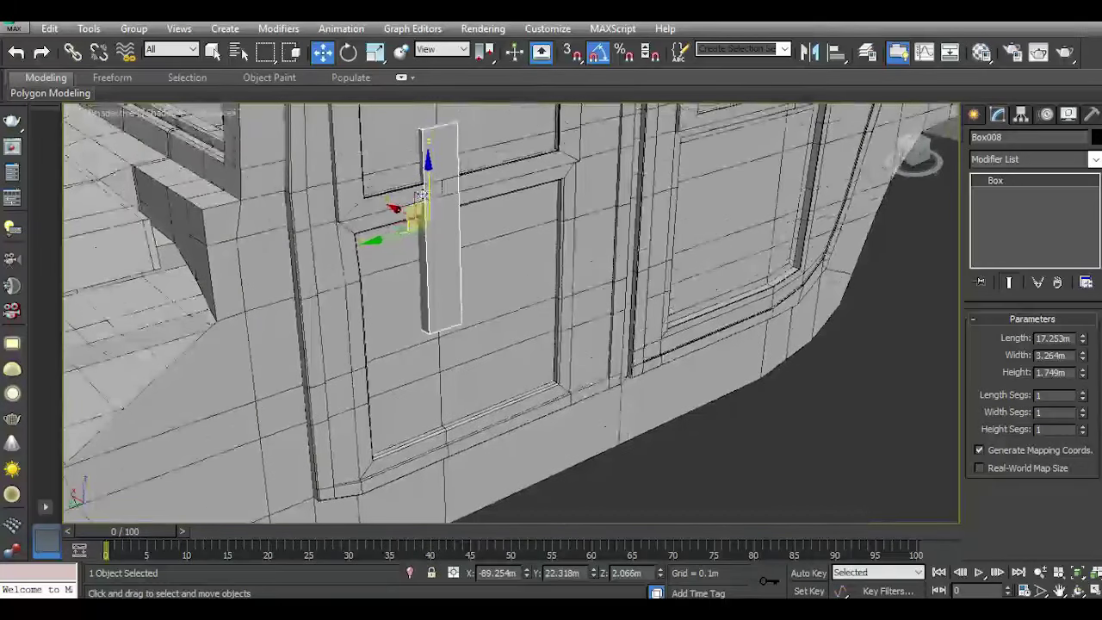
Rotate Box008 diagonally across the lower door panel, refining the angle in the Left view.
left_click_drag(431, 185, 442, 260)
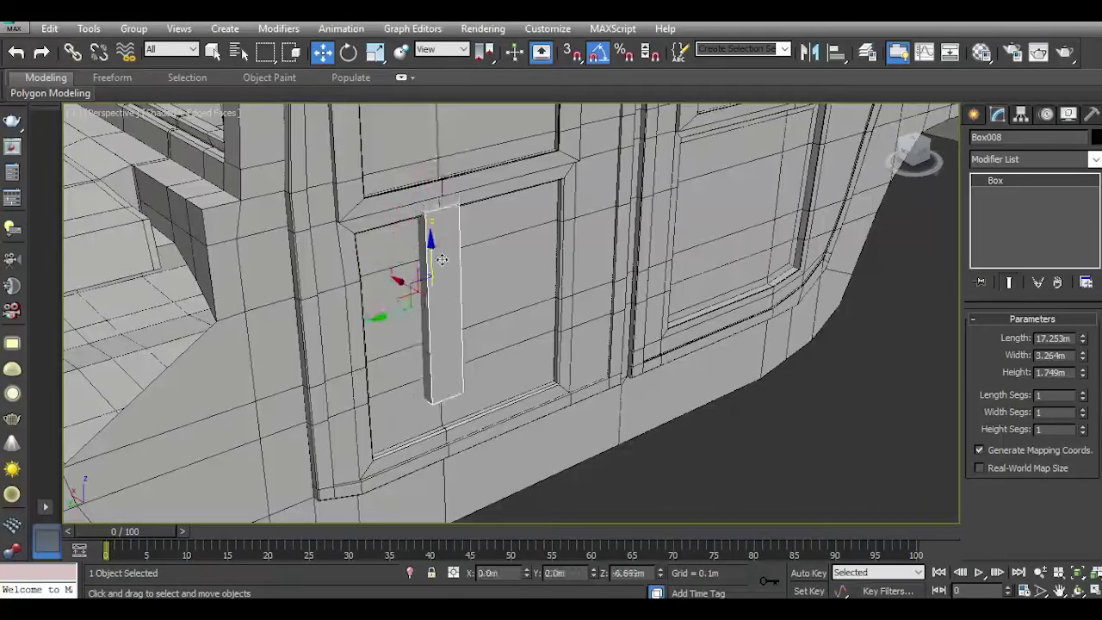
left_click(350, 53)
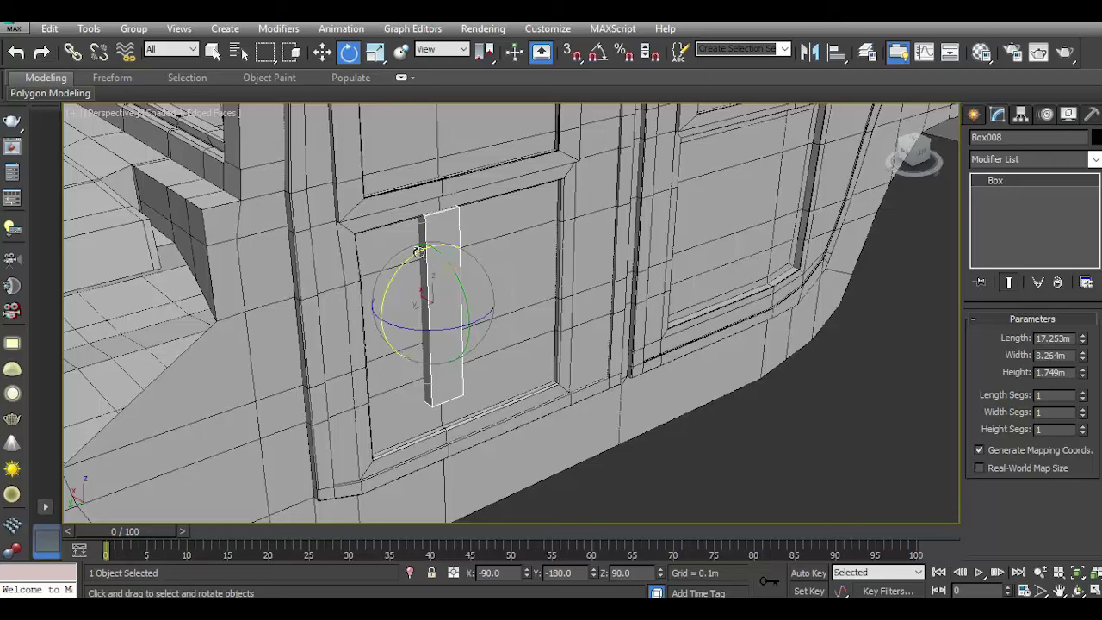
left_click_drag(418, 251, 397, 329)
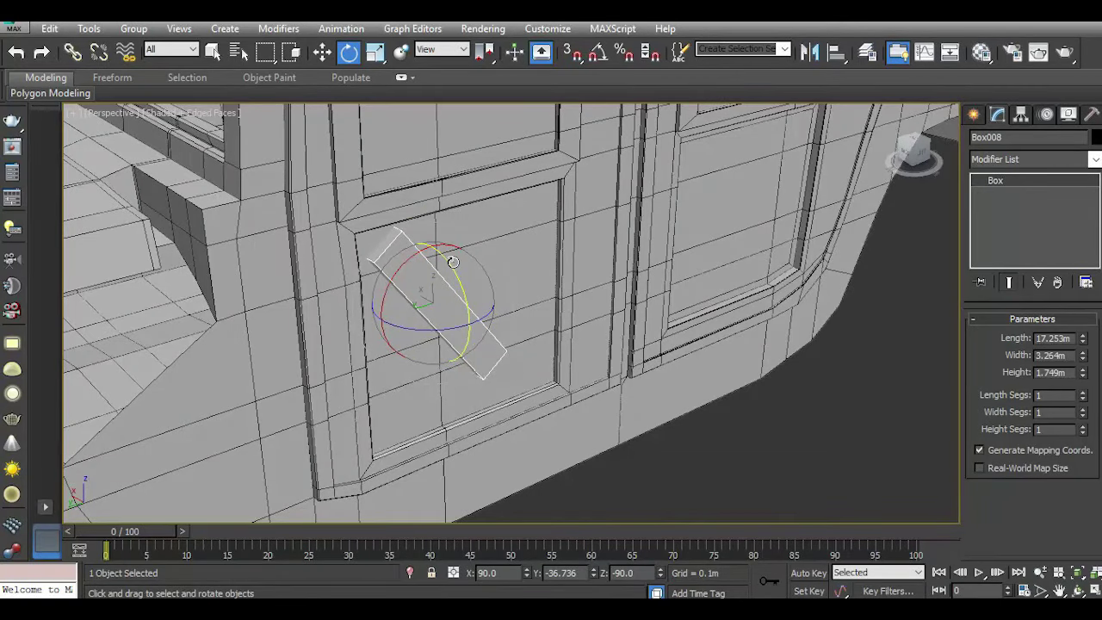
key("f")
scroll(504, 310, "up", 3)
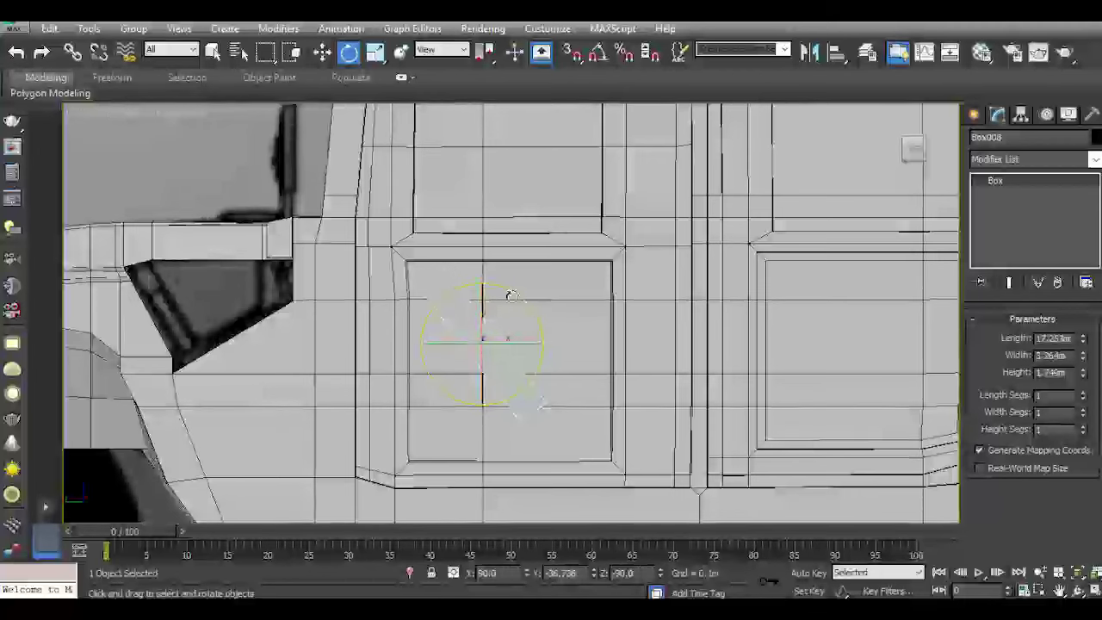
left_click(321, 52)
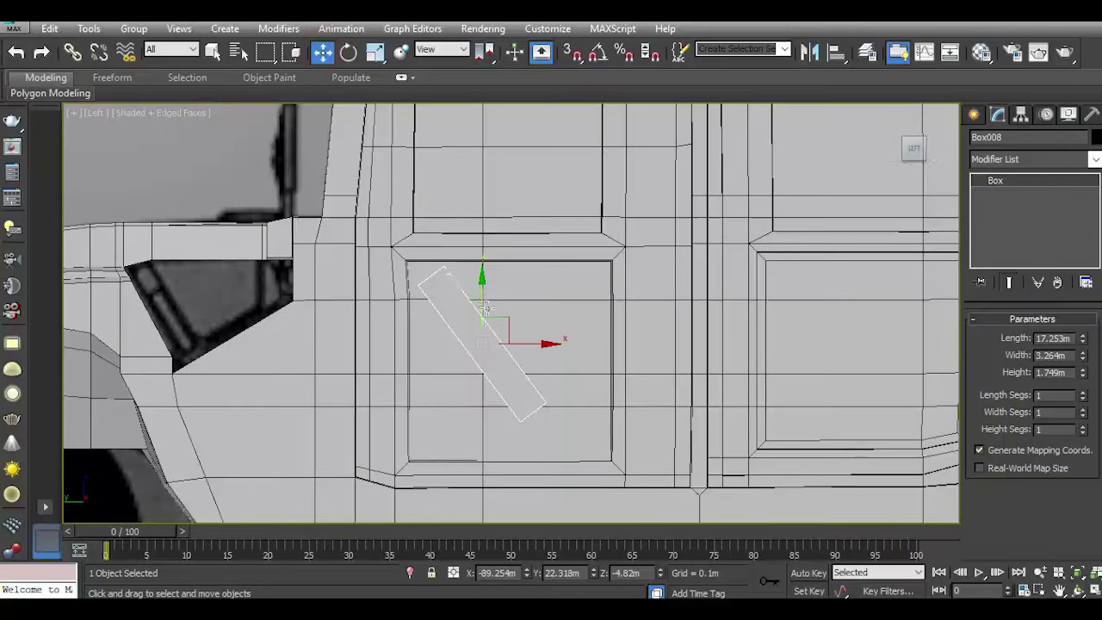
key("e")
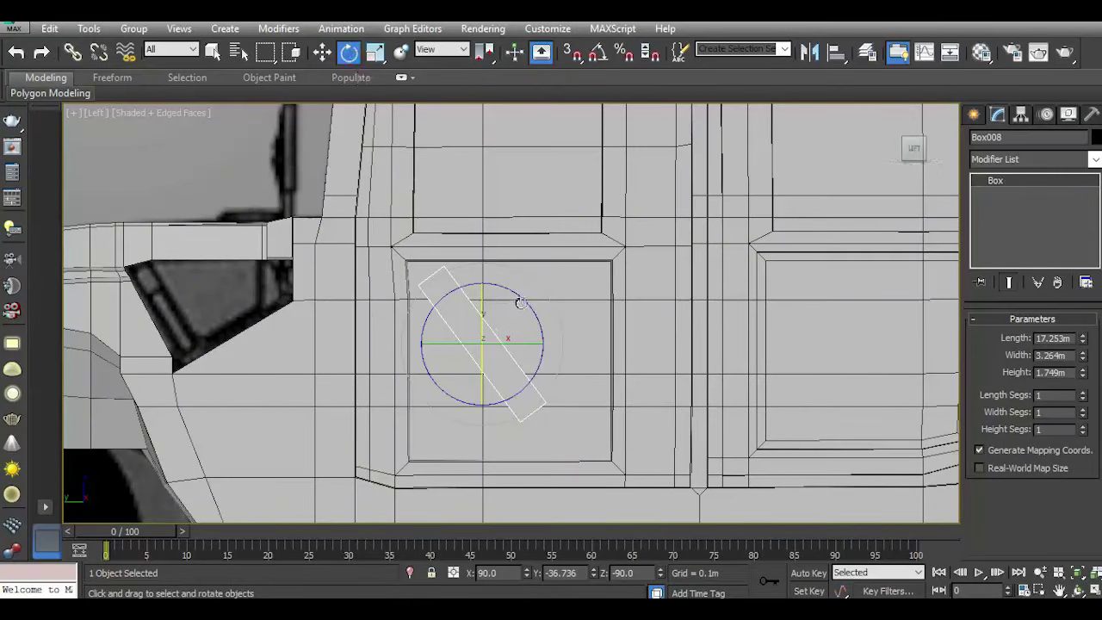
left_click_drag(520, 303, 522, 298)
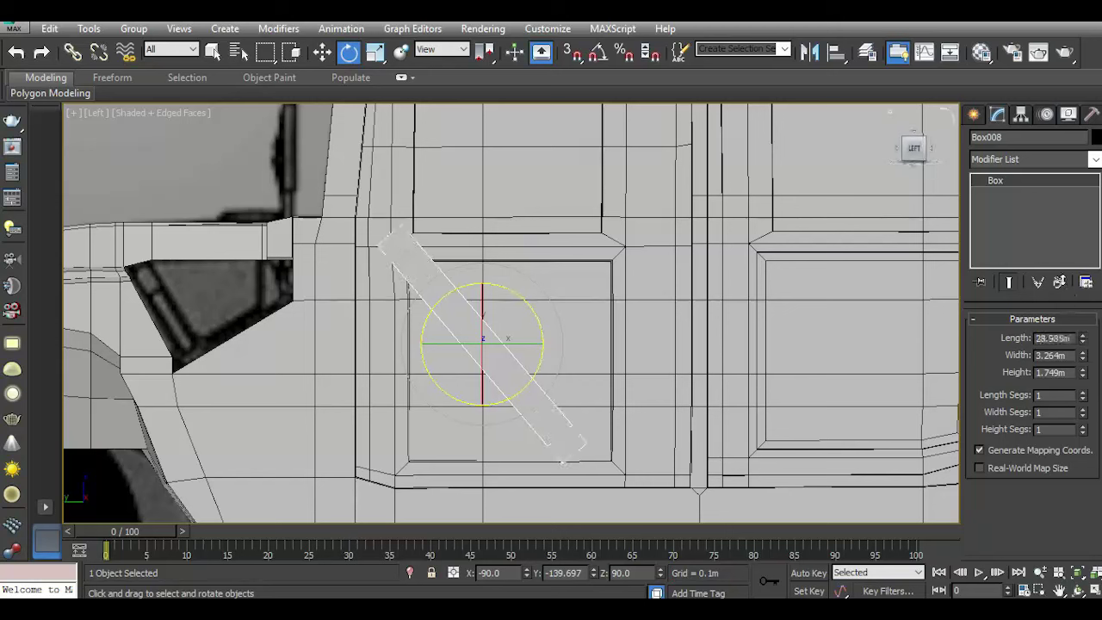
Position the brace along its Local axes, adjust its tilt, and narrow Width to 2.122m.
left_click(317, 53)
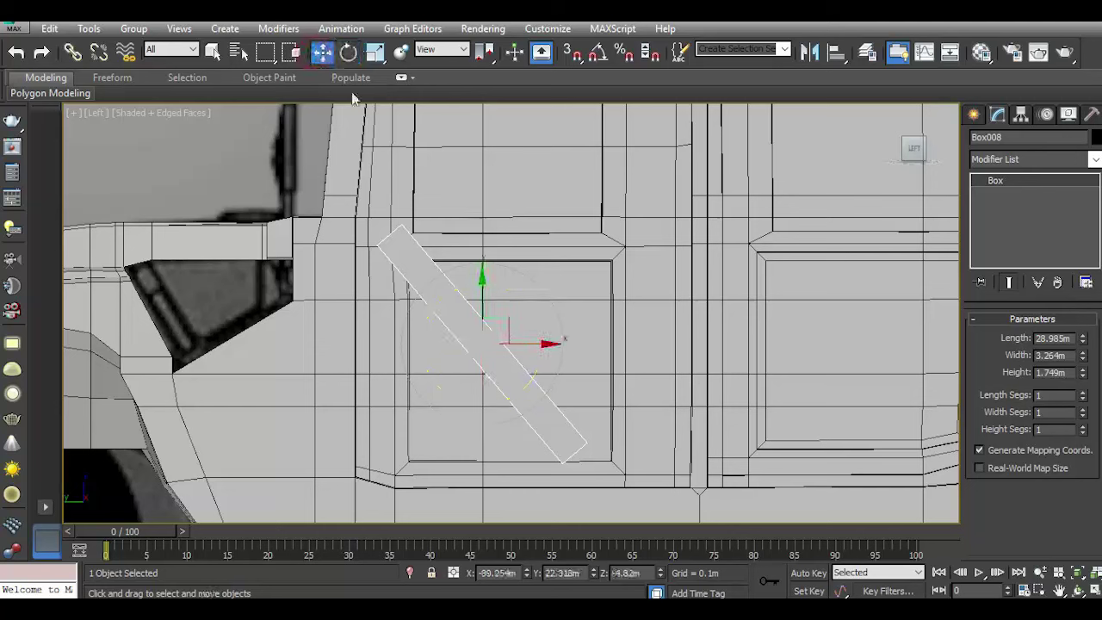
left_click(439, 50)
left_click(435, 102)
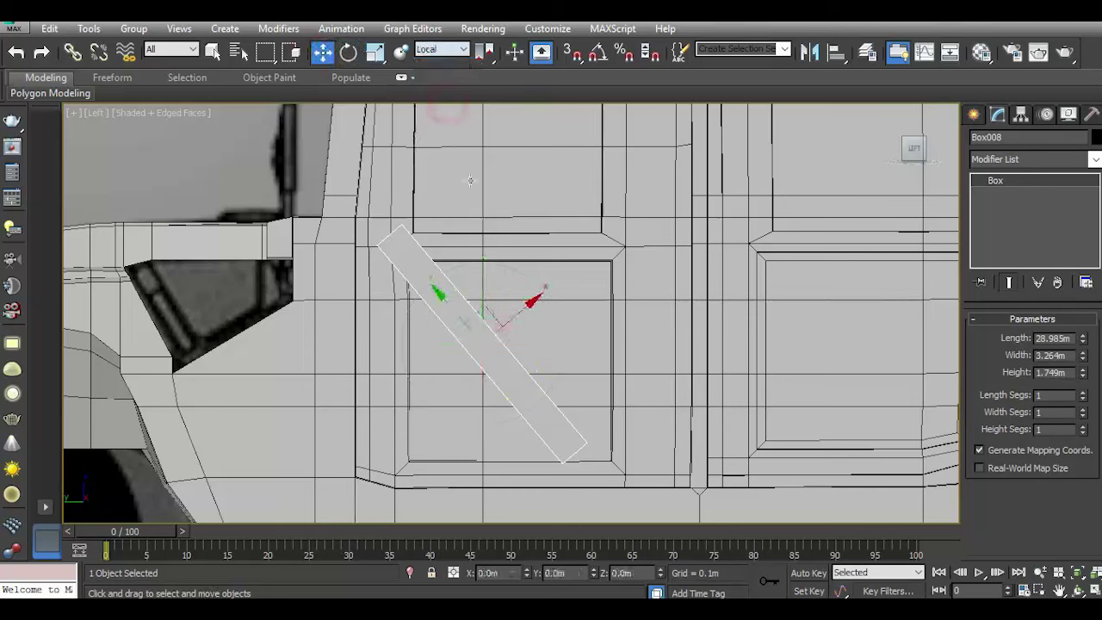
left_click_drag(447, 299, 455, 306)
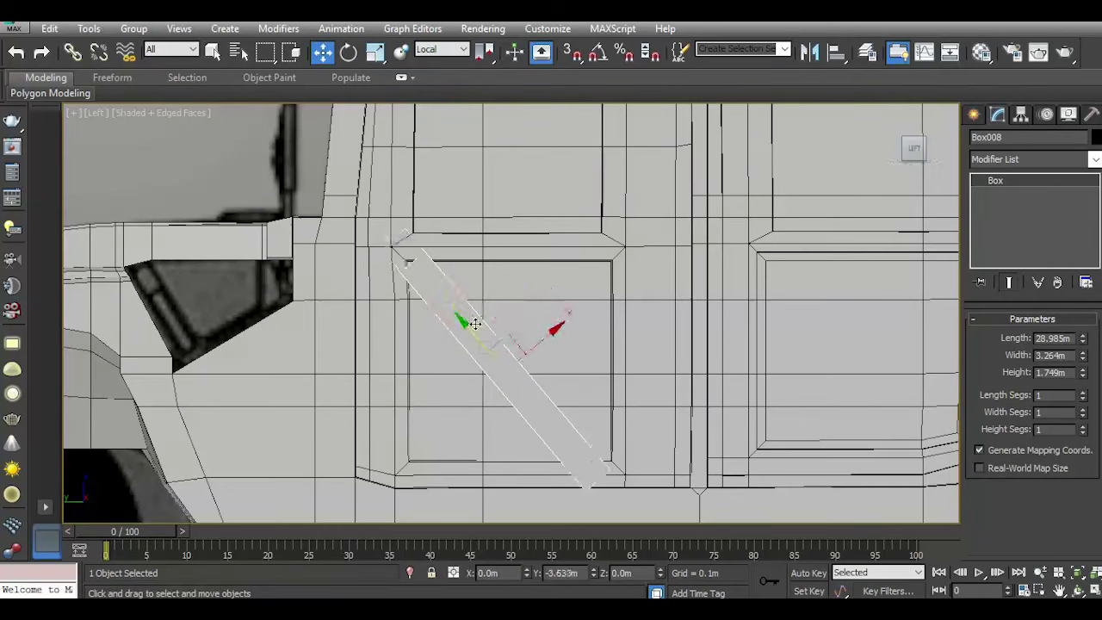
left_click_drag(539, 347, 550, 340)
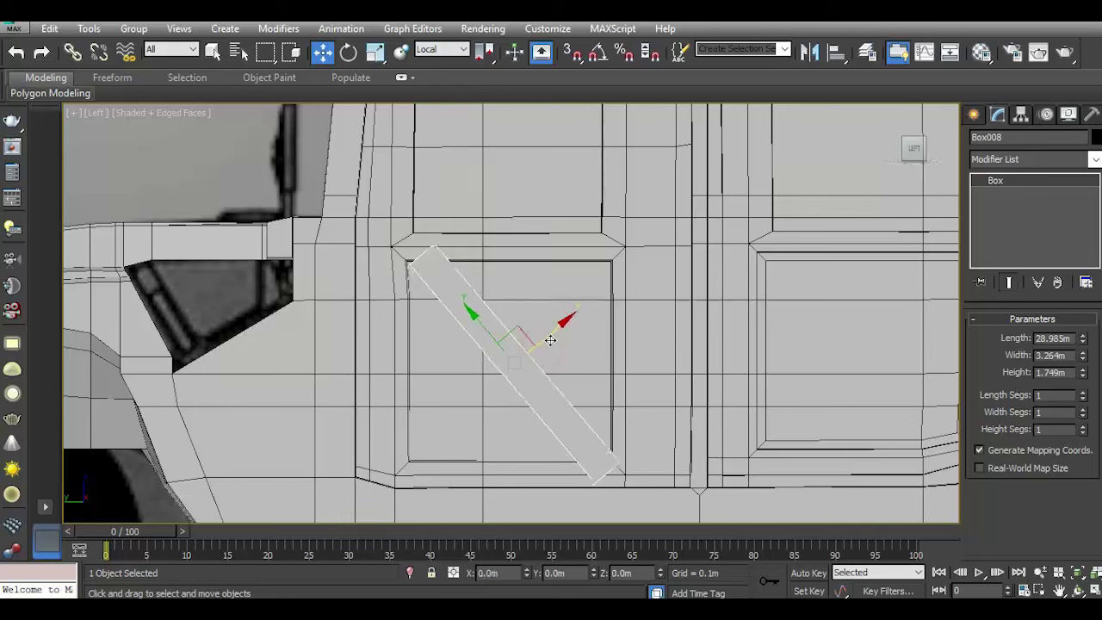
left_click(348, 51)
left_click_drag(538, 311, 541, 313)
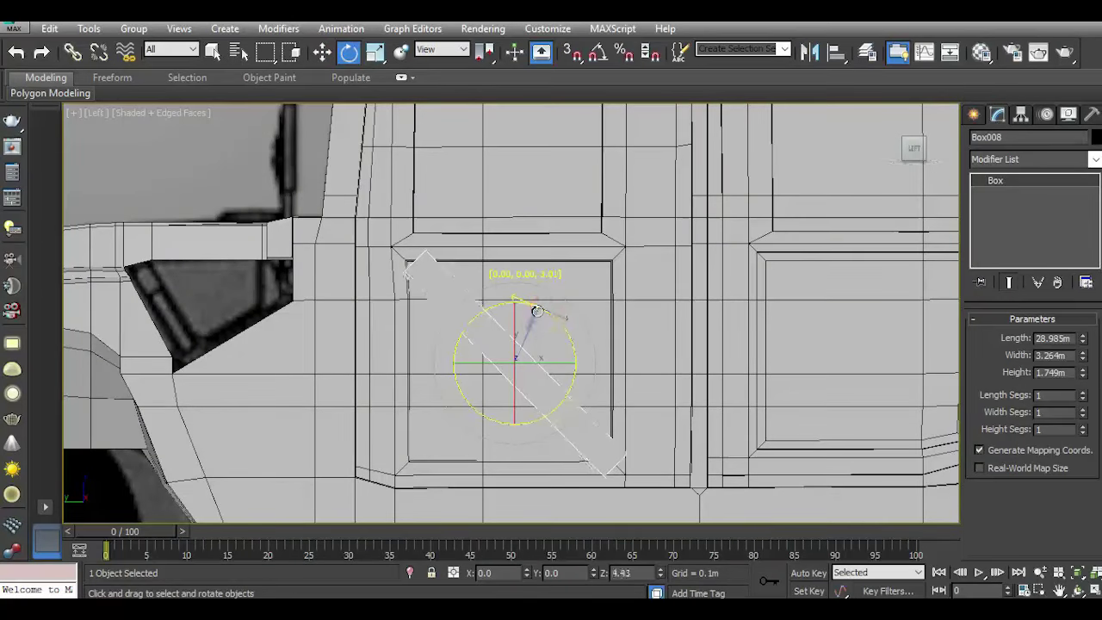
left_click(322, 52)
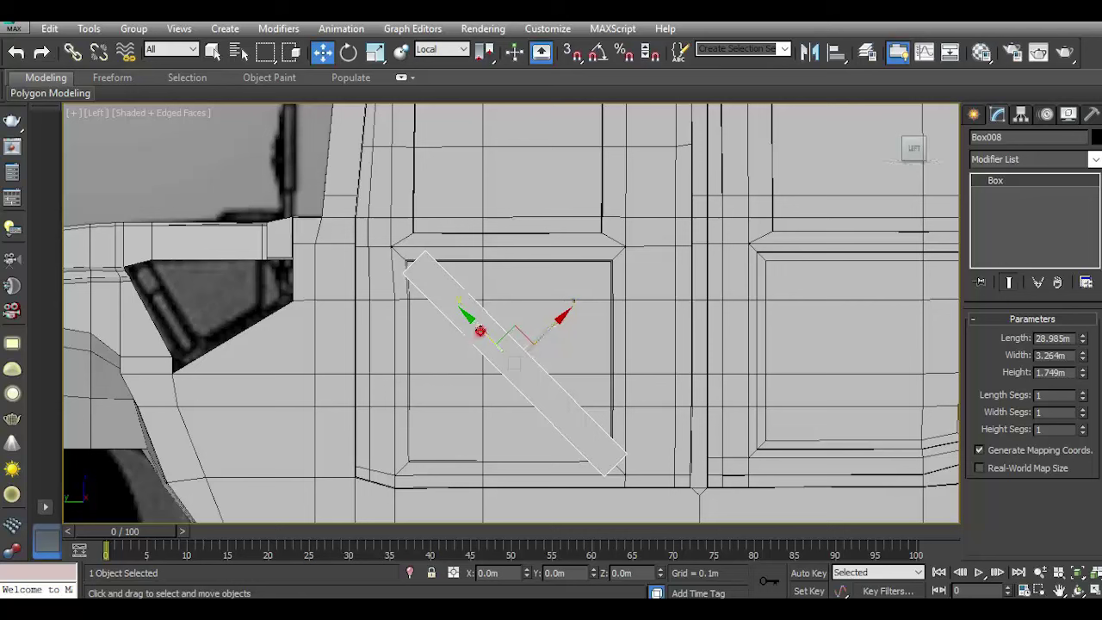
left_click_drag(480, 332, 469, 322)
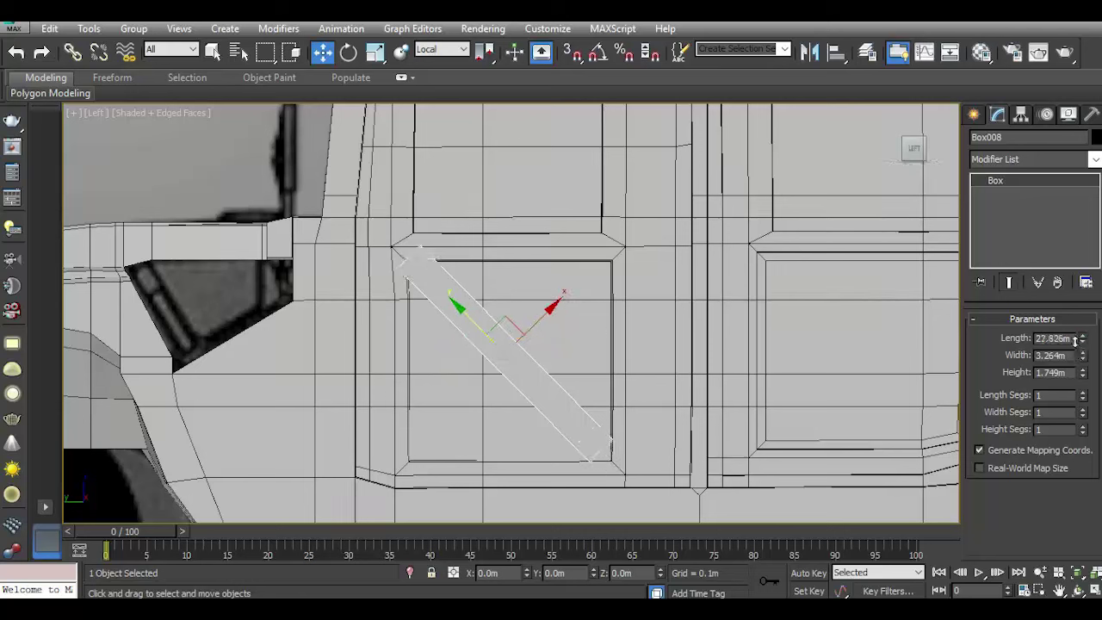
left_click_drag(1087, 360, 1083, 389)
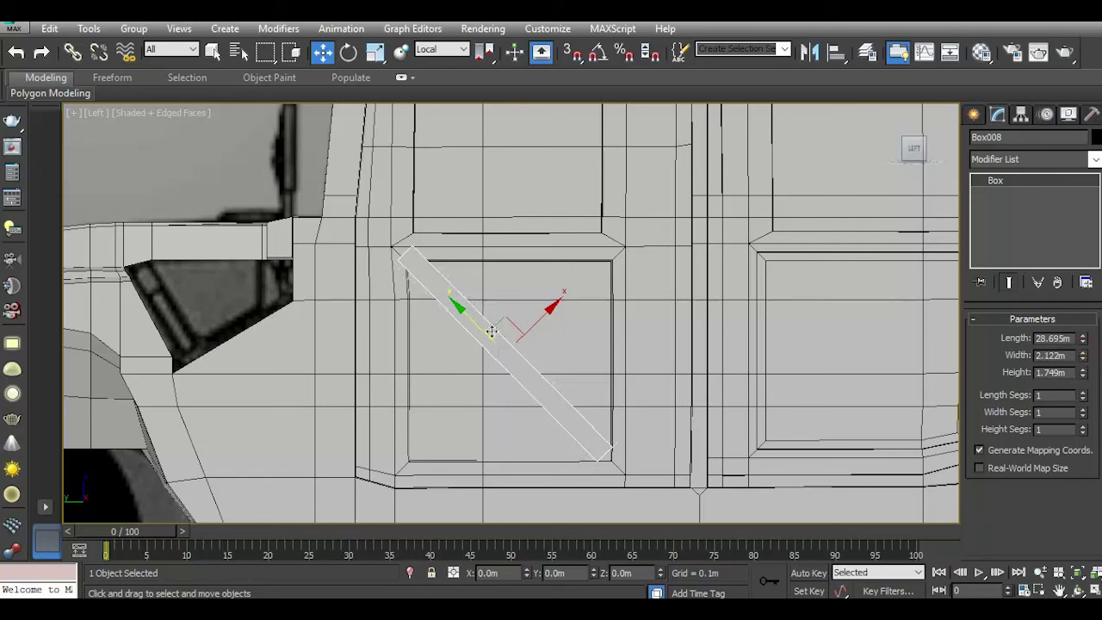
left_click_drag(471, 323, 476, 328)
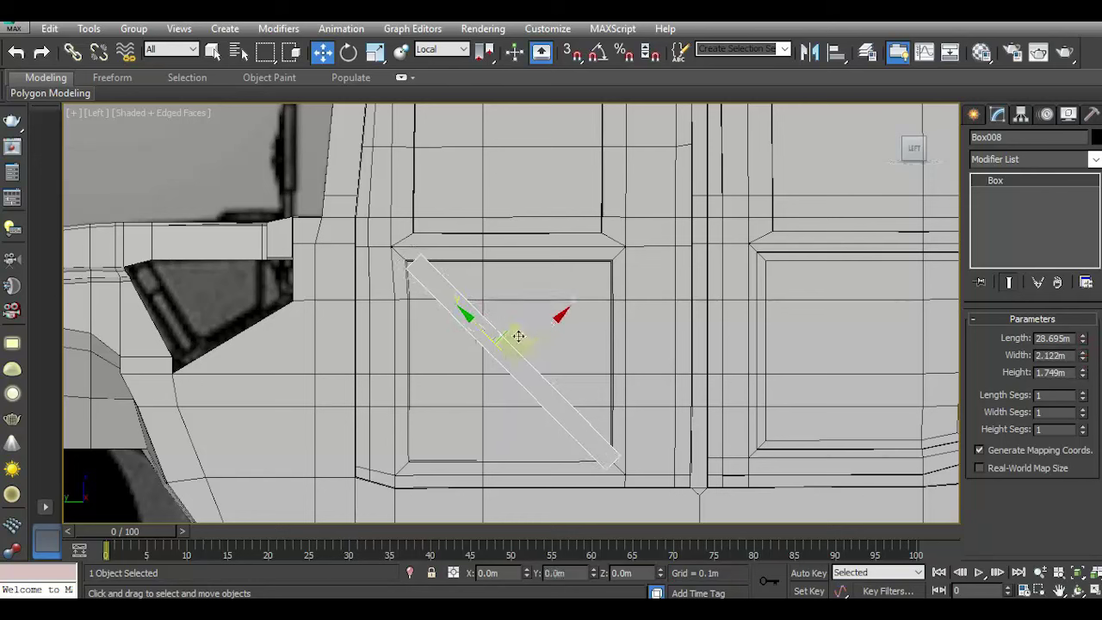
left_click(533, 336)
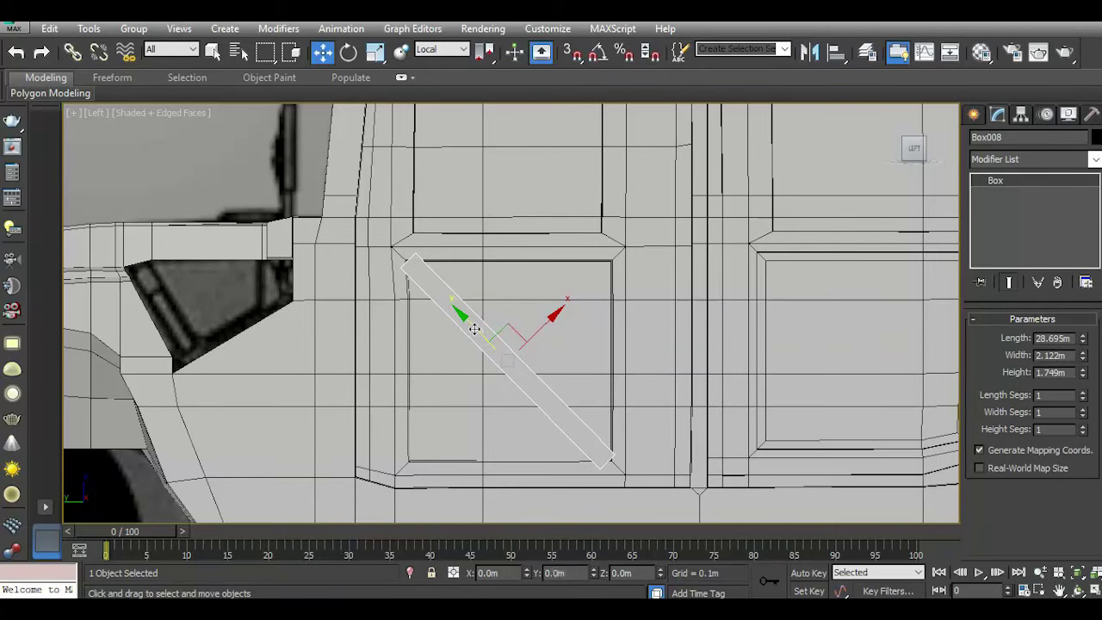
Set the brace height to about 1.265m and lower it onto the door panel.
key("p")
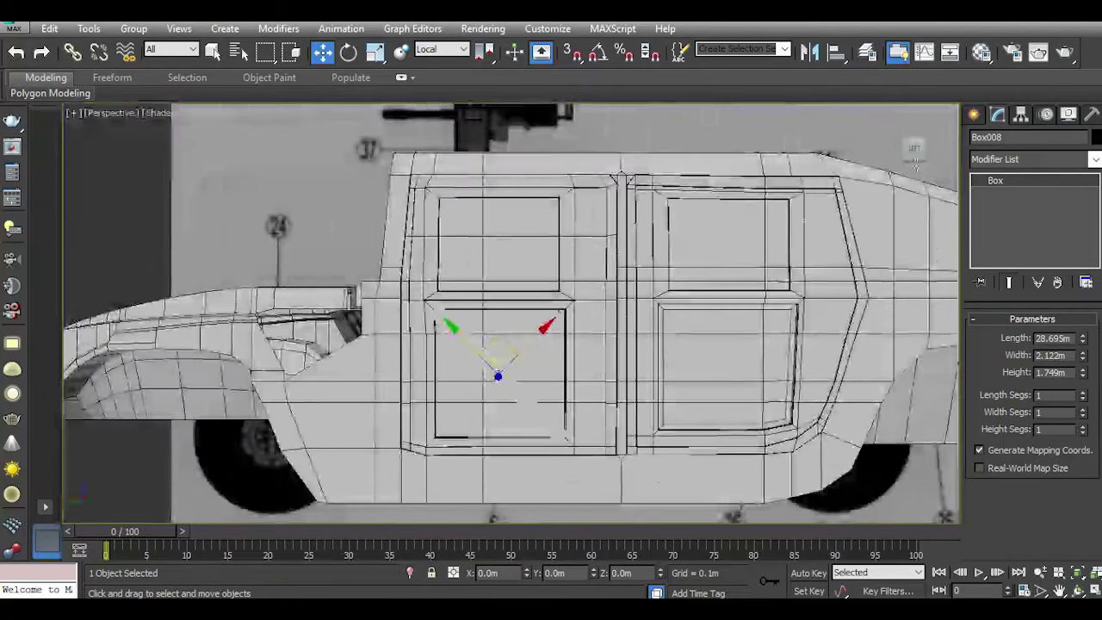
left_click_drag(915, 159, 870, 215)
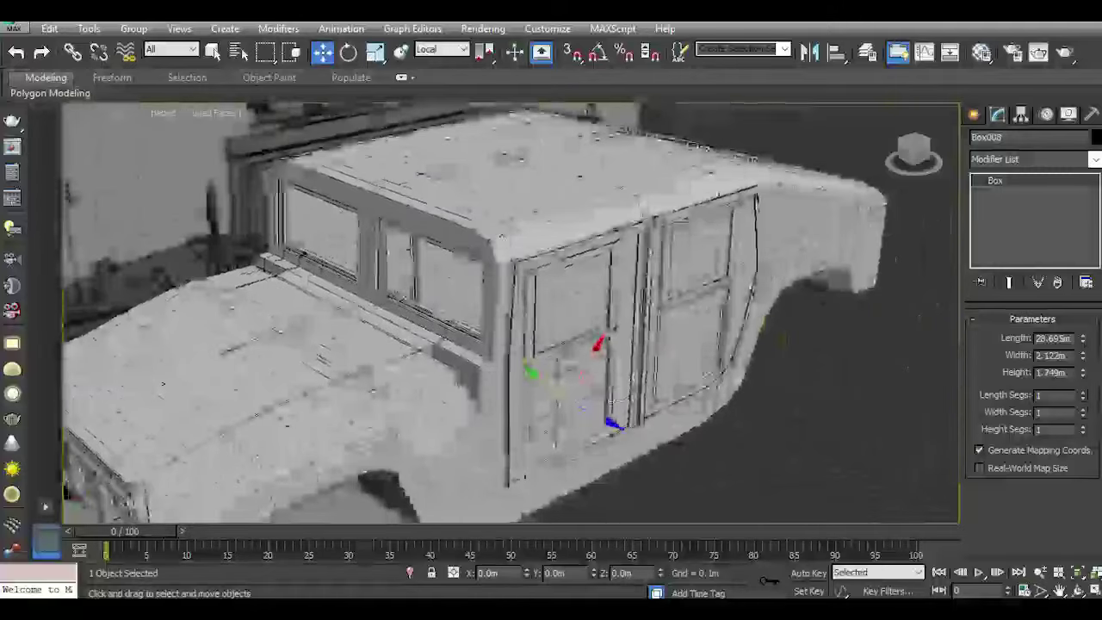
key("z")
middle_click_drag(517, 345, 501, 354, "alt")
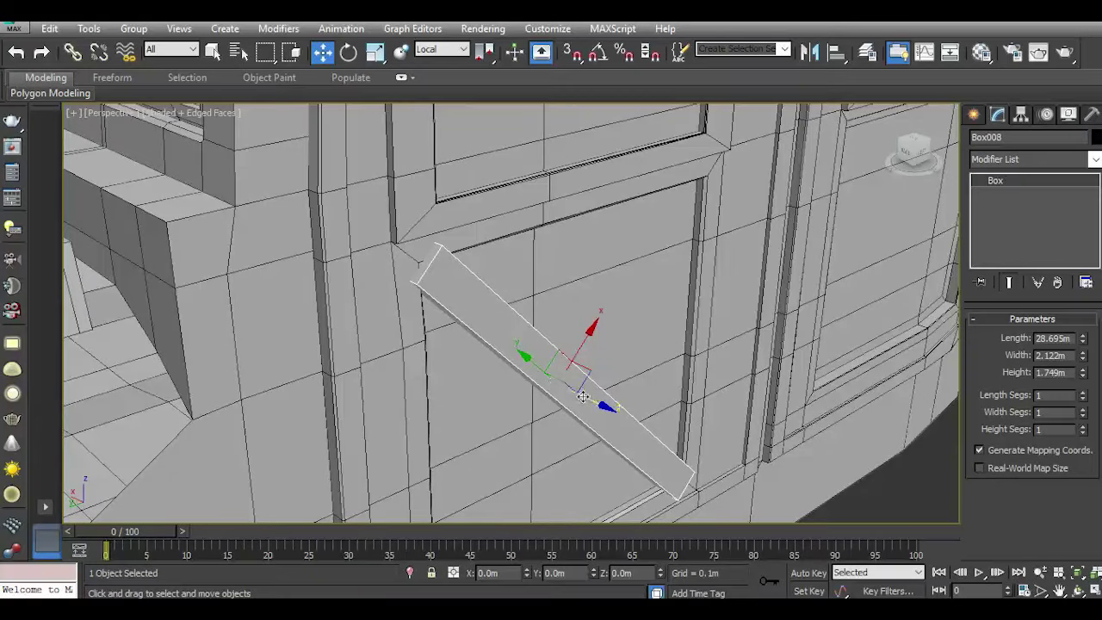
left_click_drag(583, 396, 573, 393)
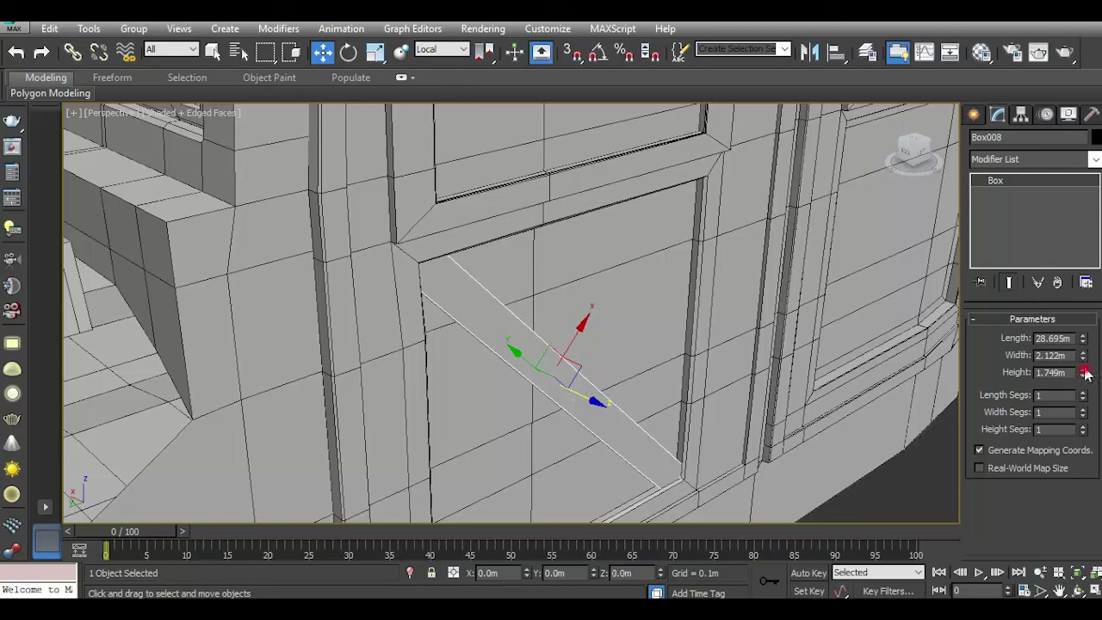
left_click_drag(1087, 373, 1087, 351)
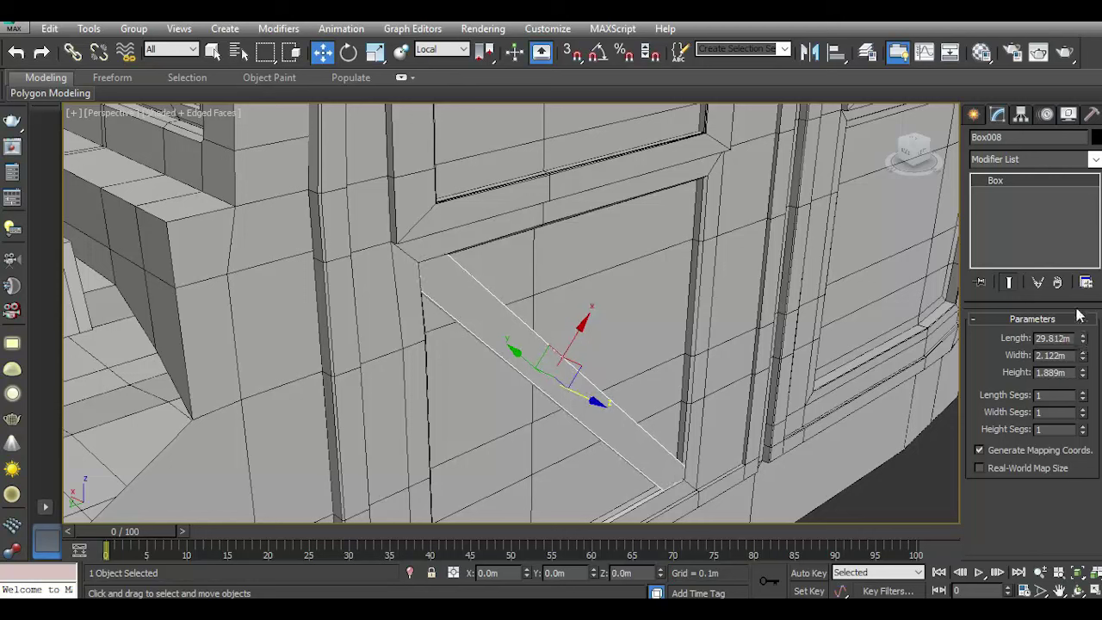
mouse_move(573, 393)
left_mouse_down()
mouse_move(594, 392)
mouse_move(620, 415)
left_mouse_up()
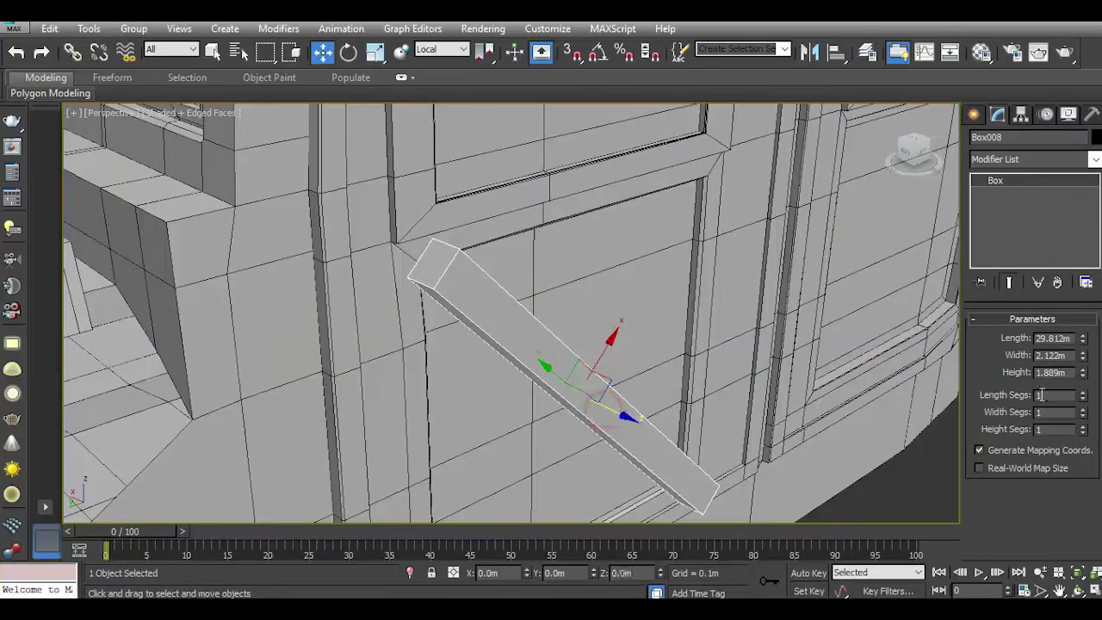
left_click_drag(1083, 377, 1084, 396)
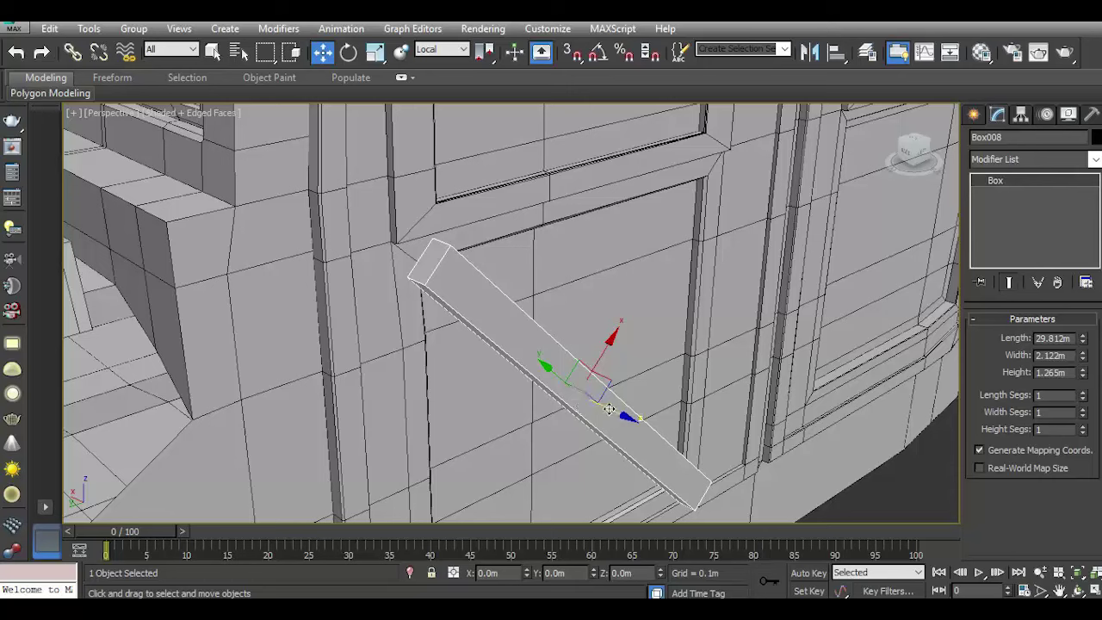
left_click_drag(609, 409, 589, 397)
scroll(589, 377, "down", 5)
left_click(861, 442)
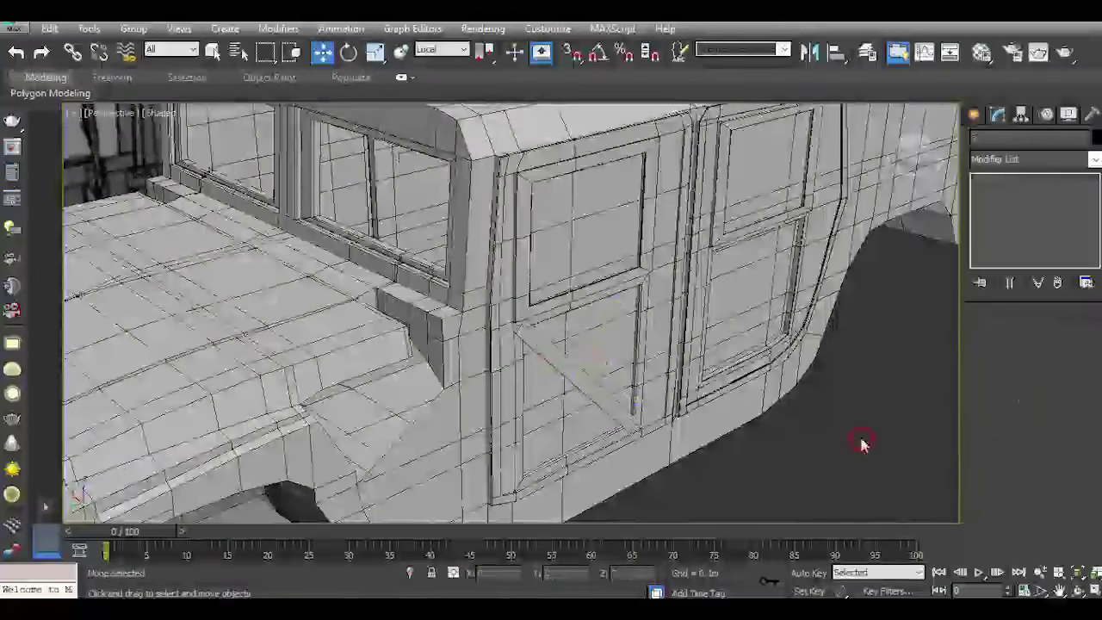
Chamfer the diagonal brace's long edges, then return to object level.
left_click(901, 155)
scroll(787, 423, "up", 5)
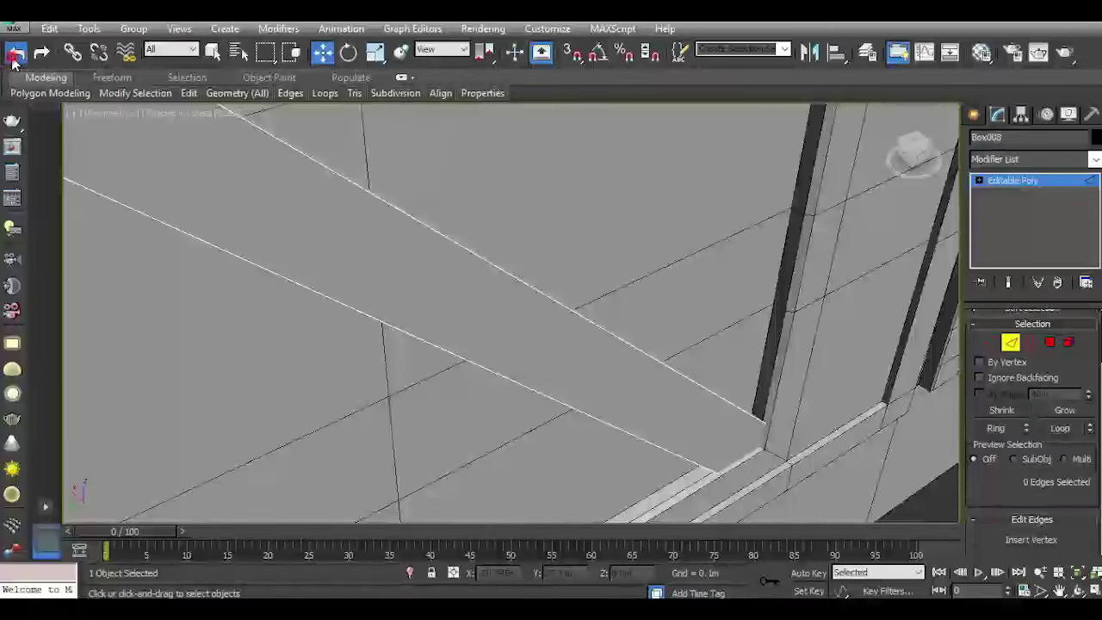
scroll(1014, 541, "down", 3)
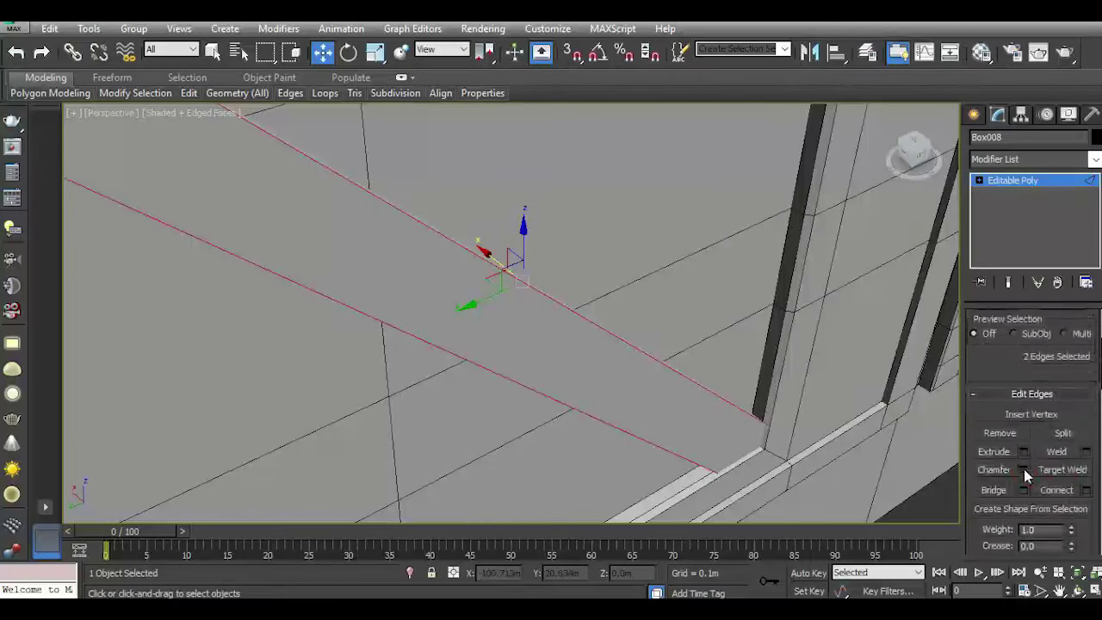
left_click(1023, 470)
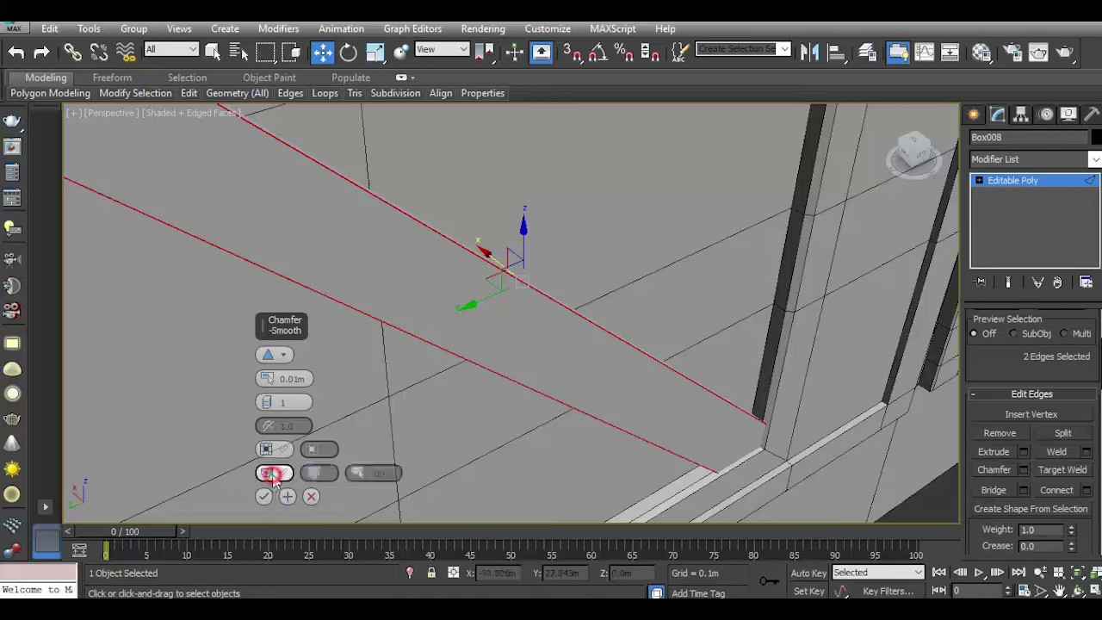
left_click_drag(266, 379, 251, 315)
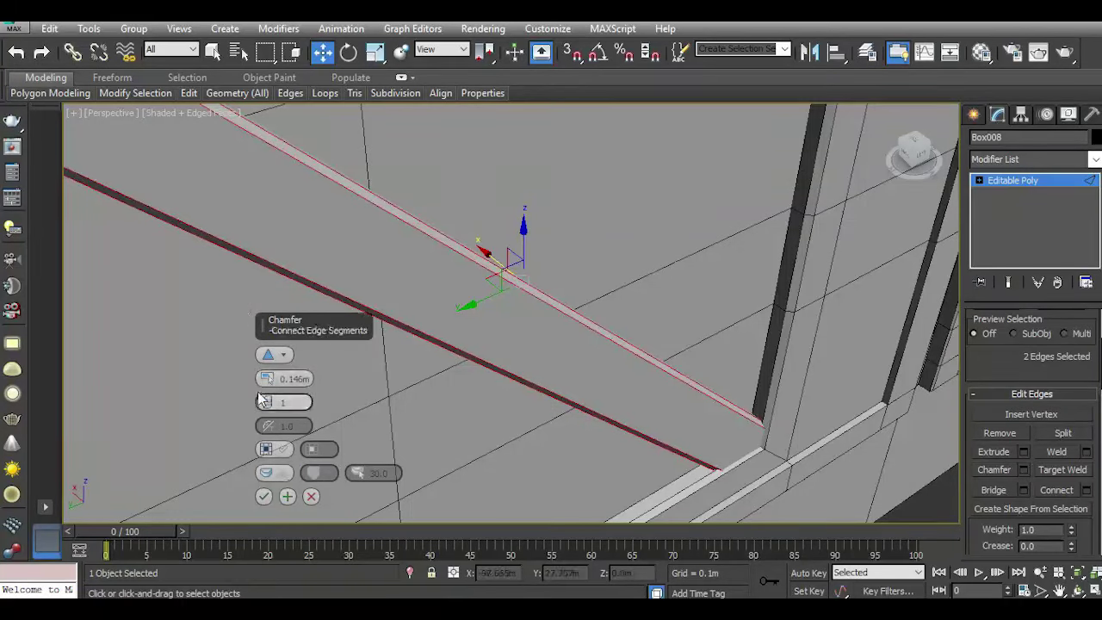
left_click(263, 498)
scroll(438, 379, "down", 5)
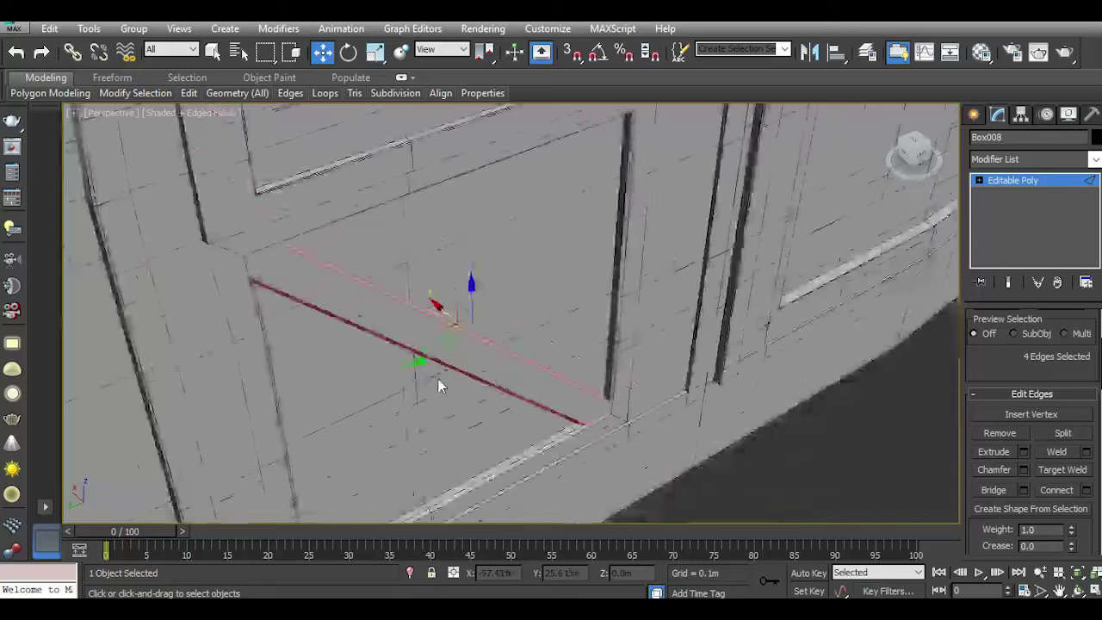
left_click(1036, 185)
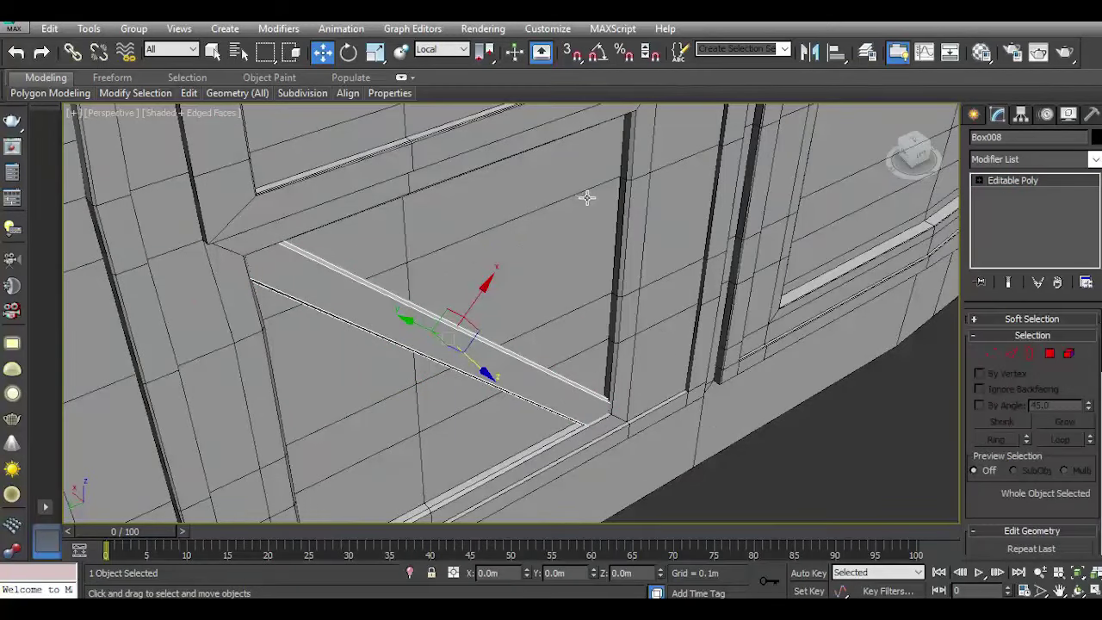
With angle snap on, clone the door brace rotated 90° to form a crossing bar.
key("e")
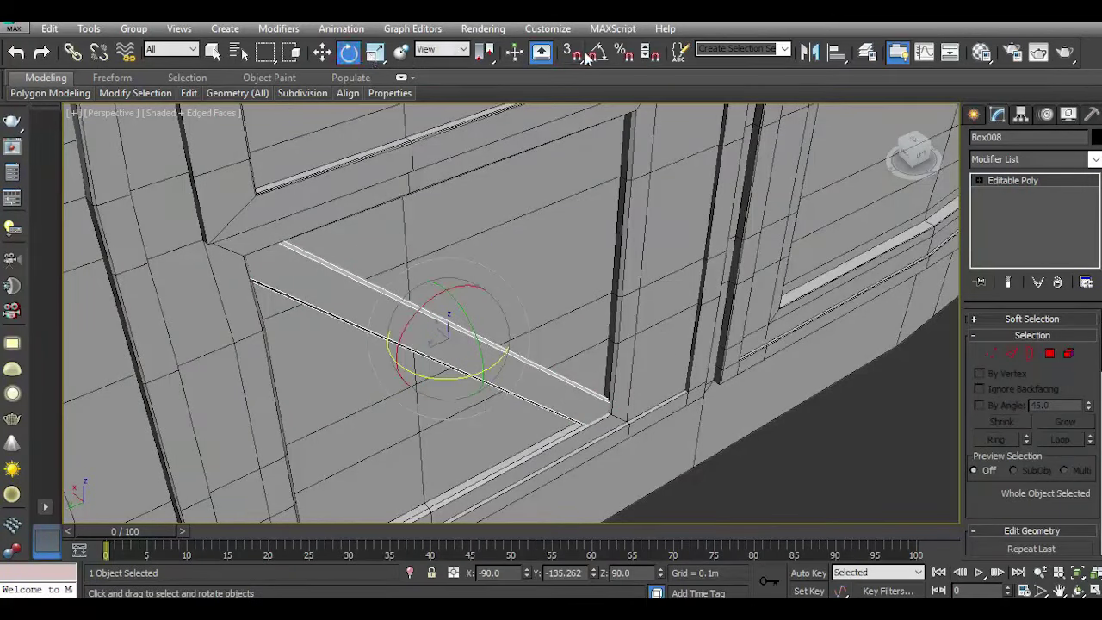
key("a")
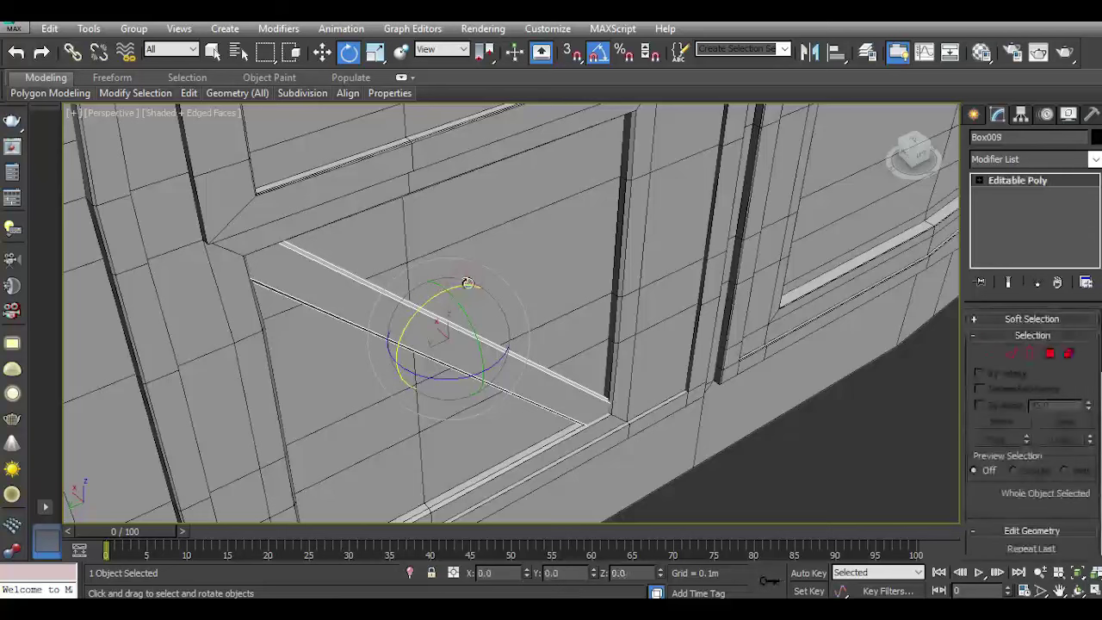
left_click_drag(464, 285, 482, 310, "shift")
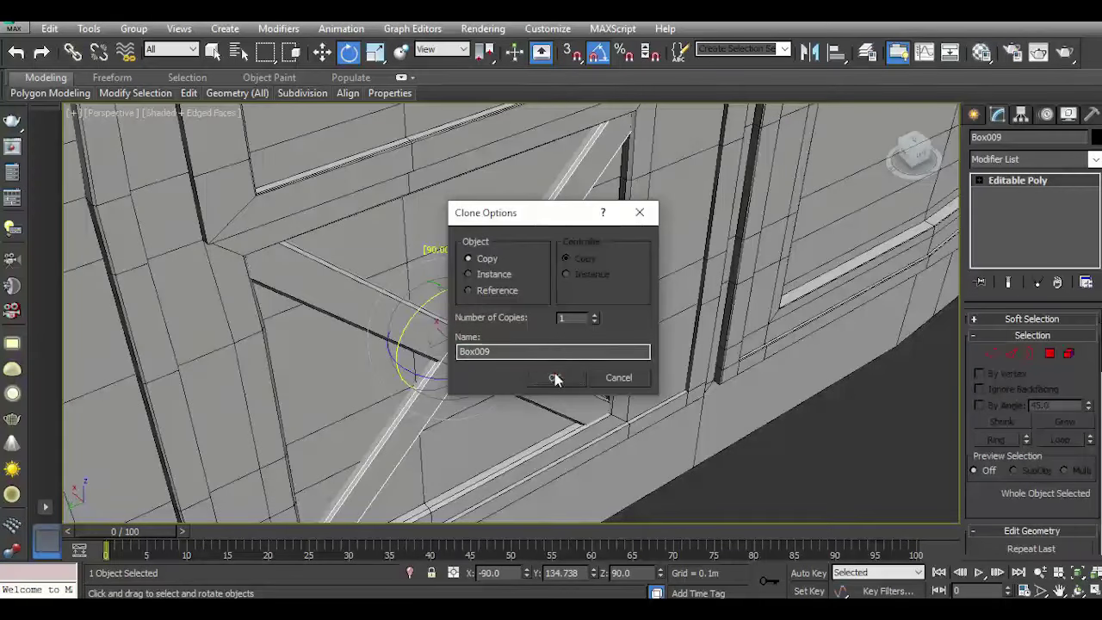
left_click(554, 375)
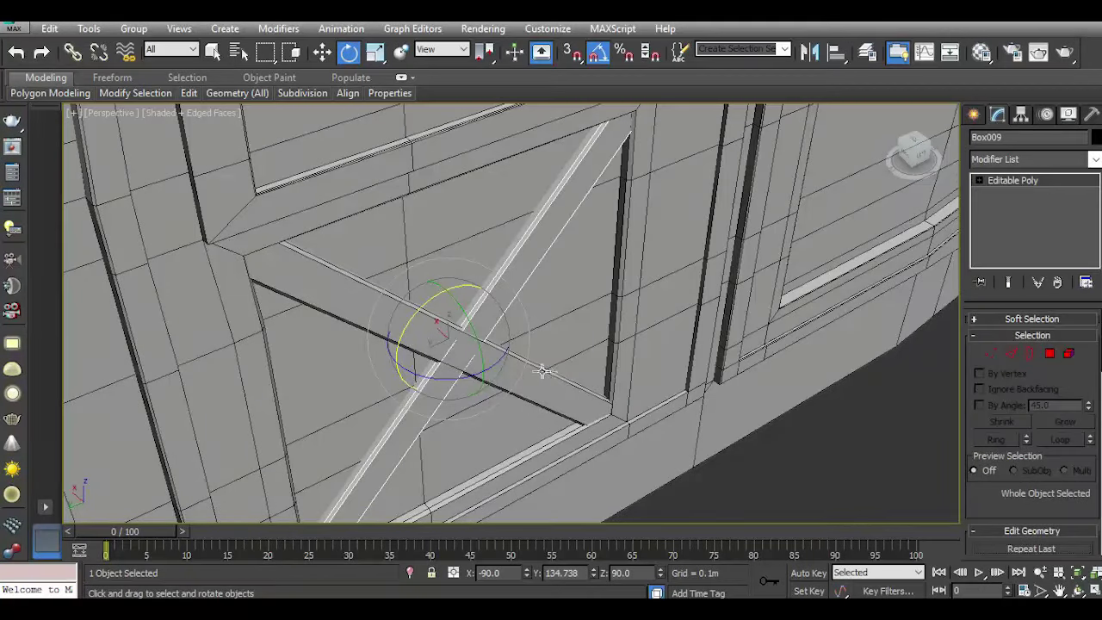
scroll(542, 372, "down", 3)
left_click(777, 436)
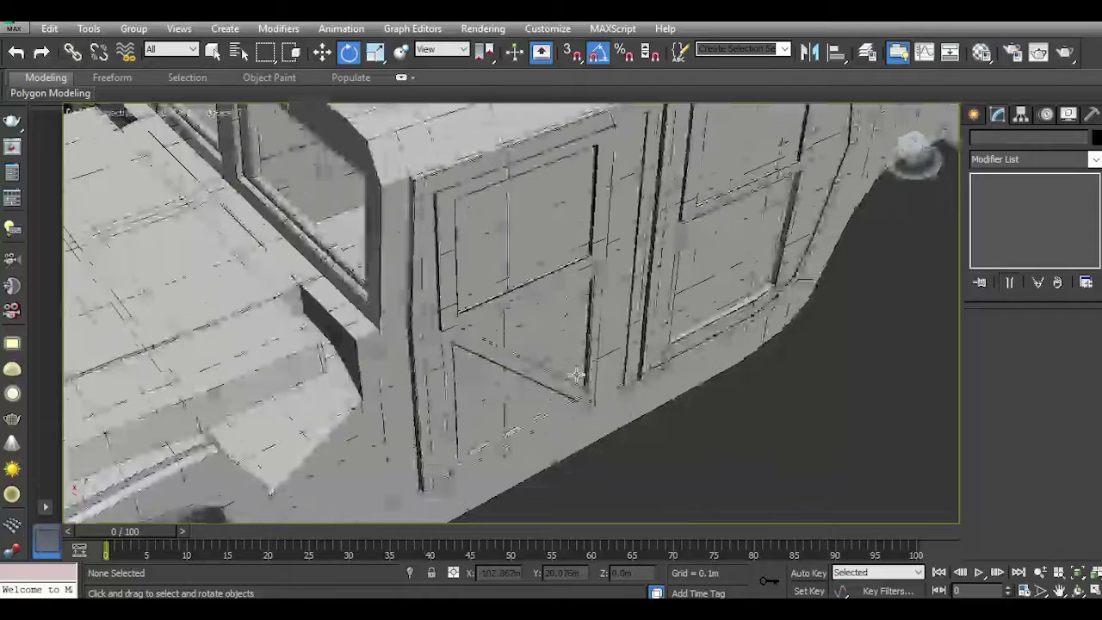
left_click(913, 155)
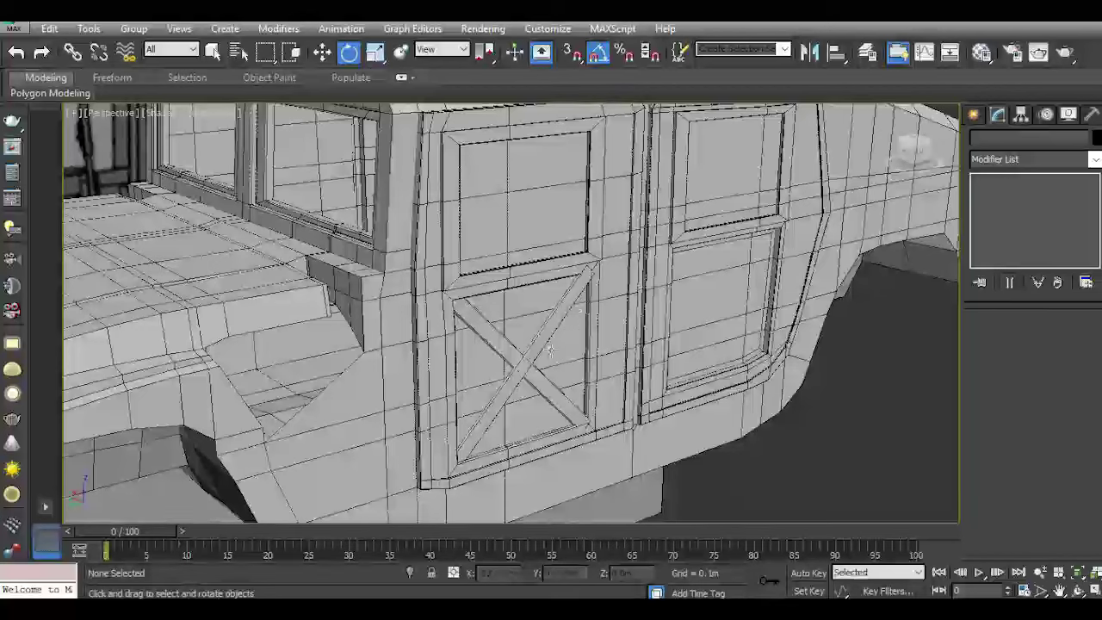
Attach the crossing bar to Box008, undoing an accidental attach of the body.
left_click(535, 377)
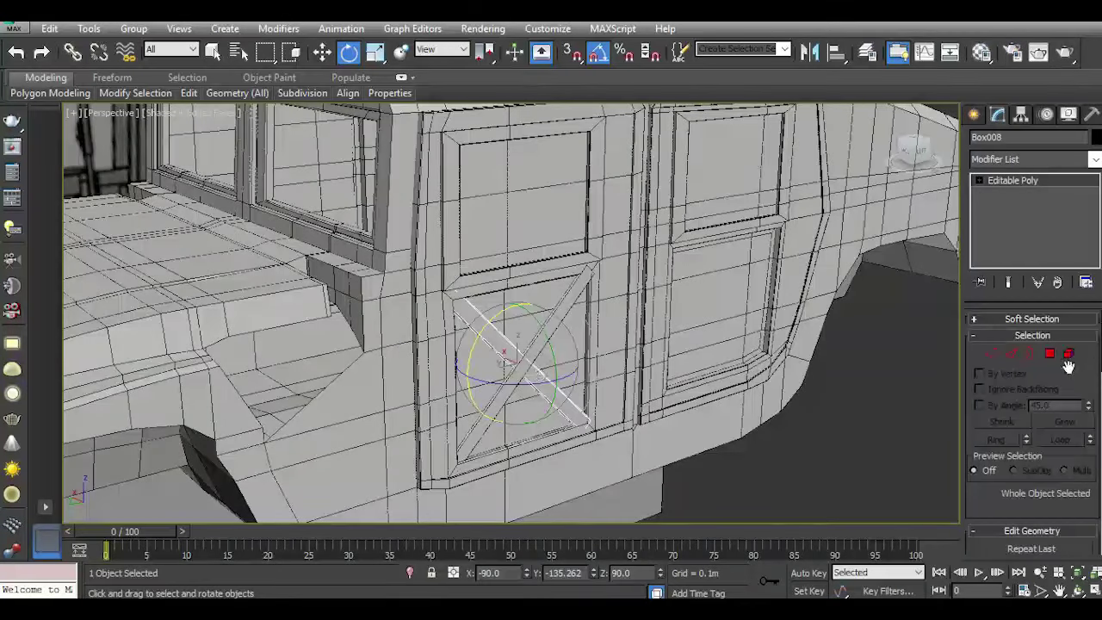
scroll(1068, 367, "down", 3)
scroll(997, 314, "down", 3)
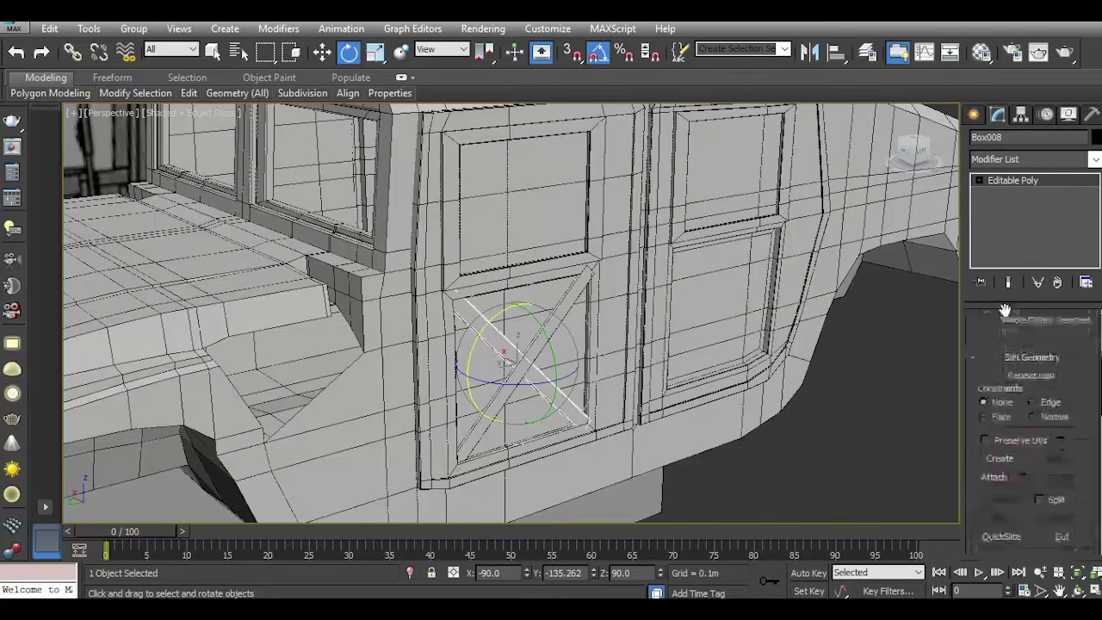
left_click(995, 464)
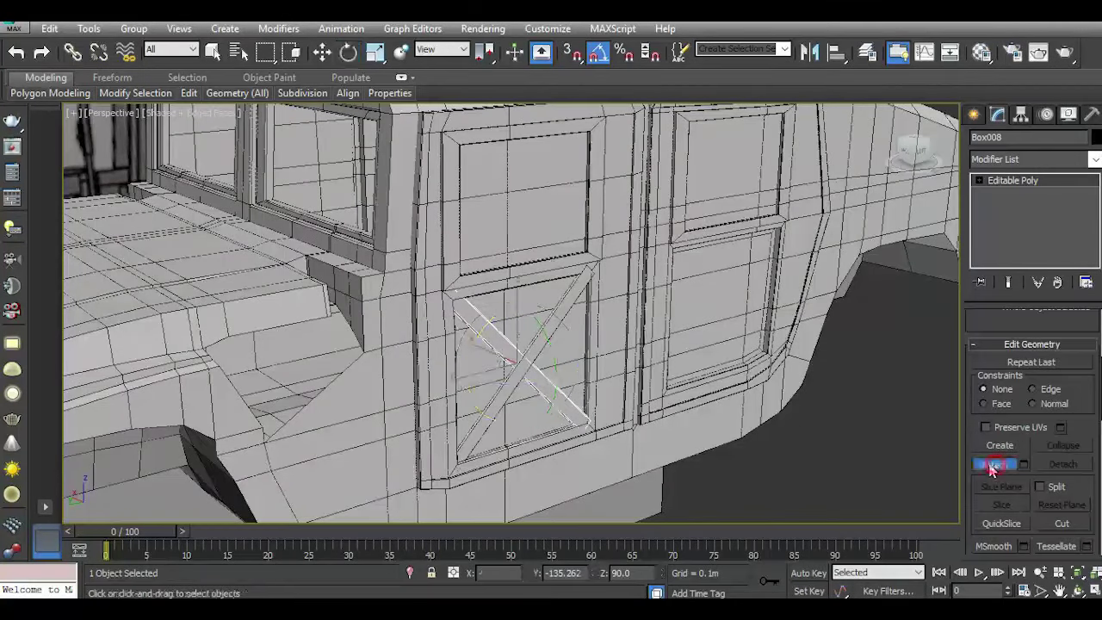
left_click(561, 404)
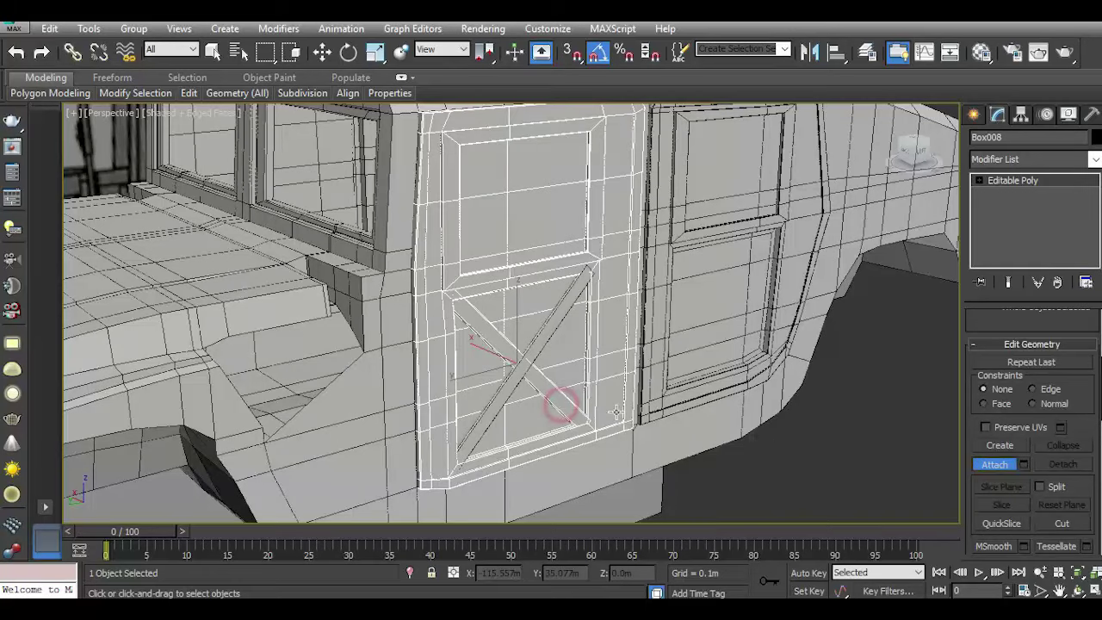
left_click(15, 55)
left_click(513, 376)
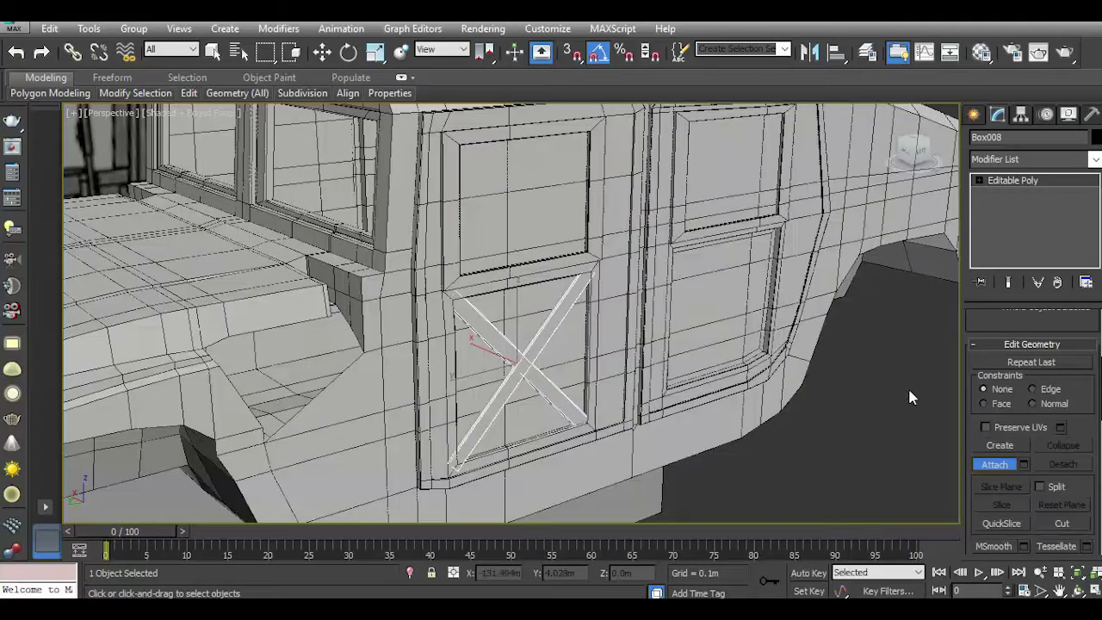
left_click(1006, 466)
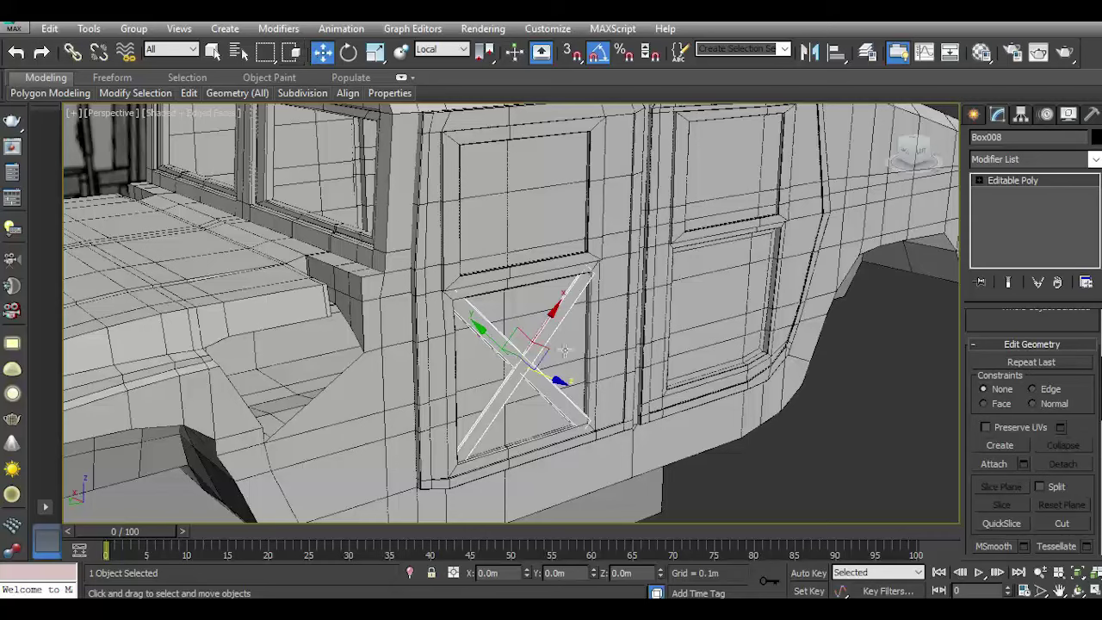
left_click(442, 49)
left_click(430, 67)
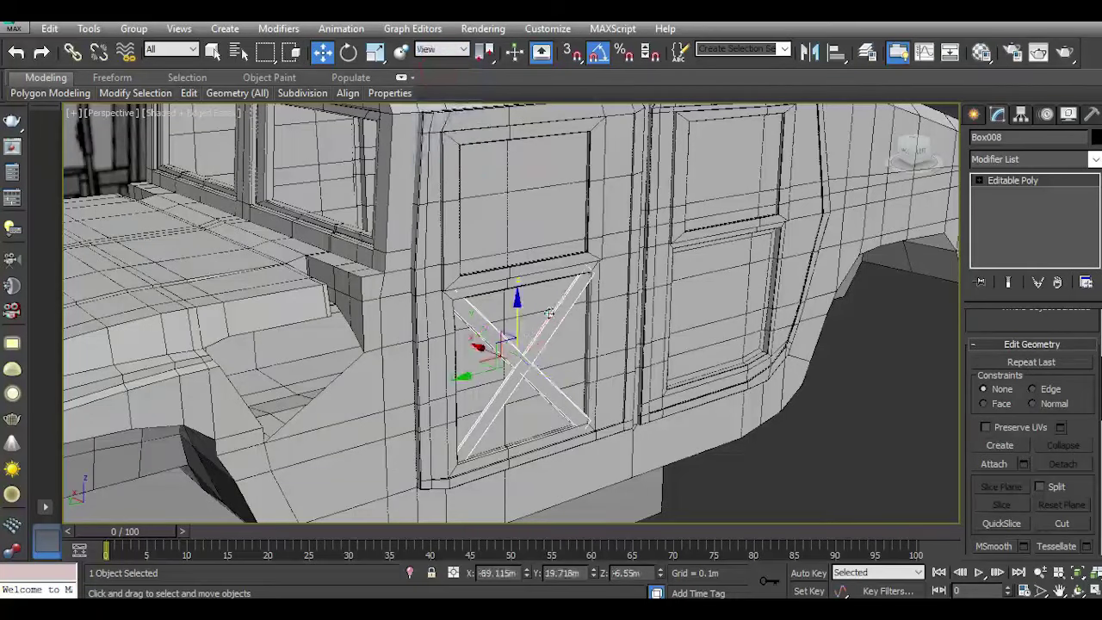
Copy the X-brace as Box009 onto the rear door and nudge it into the lower panel.
left_click_drag(473, 372, 671, 315, "shift")
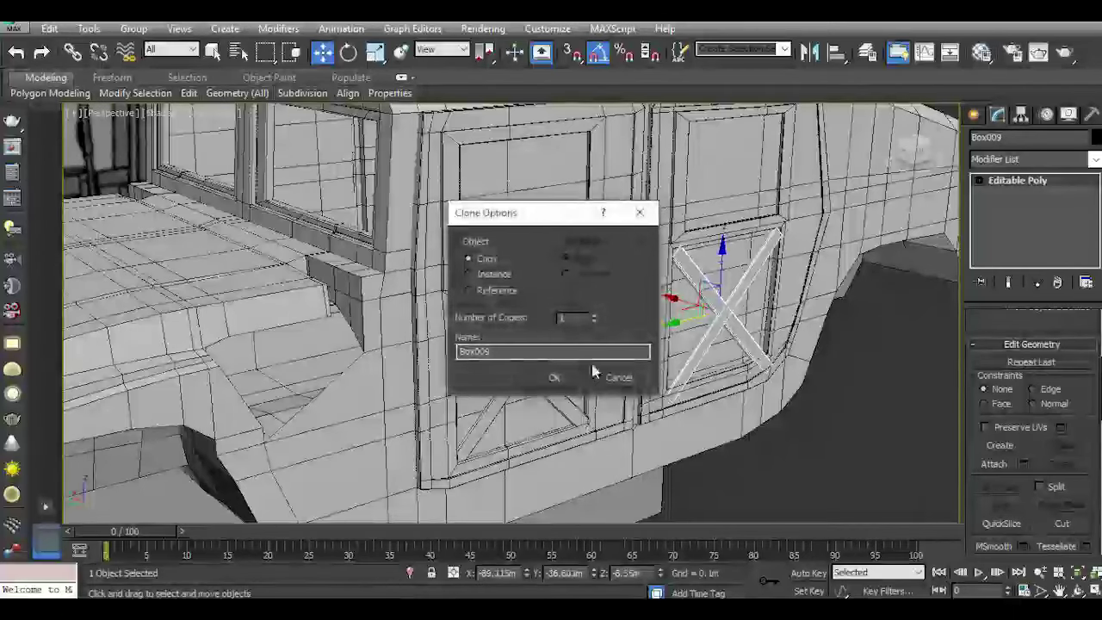
left_click(566, 374)
middle_click_drag(566, 375, 616, 385, "alt")
key("z")
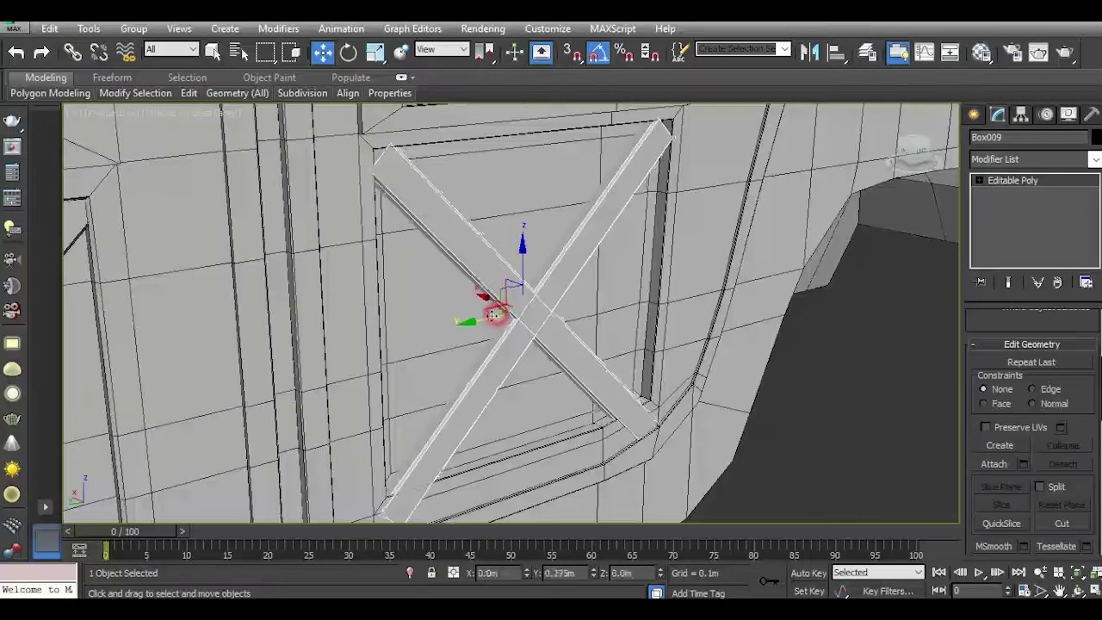
left_click_drag(499, 310, 487, 299)
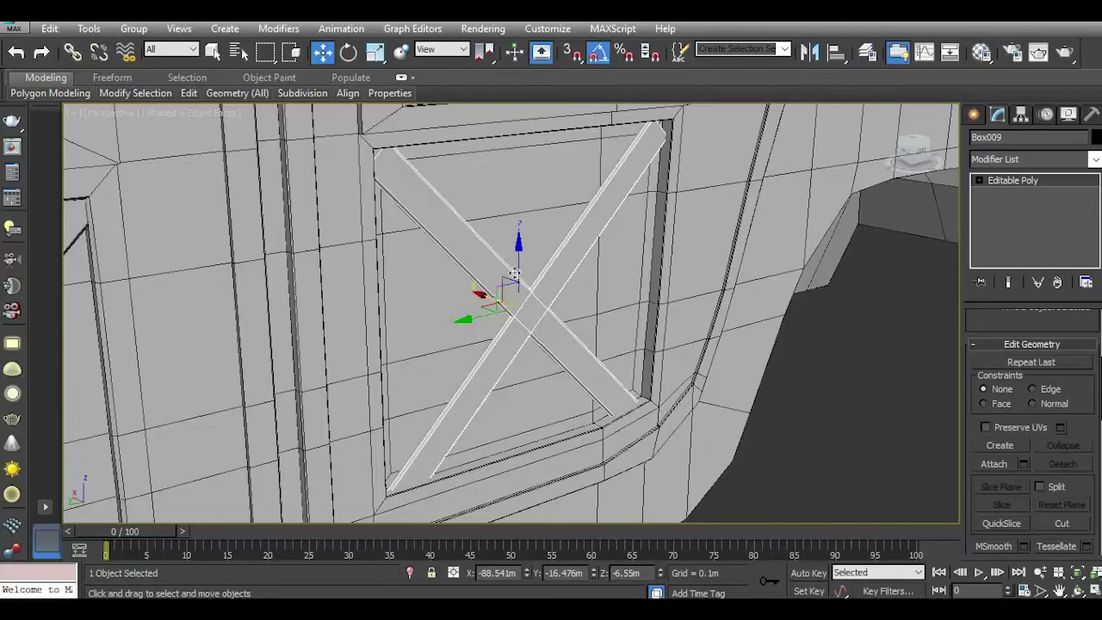
left_click_drag(516, 272, 517, 260)
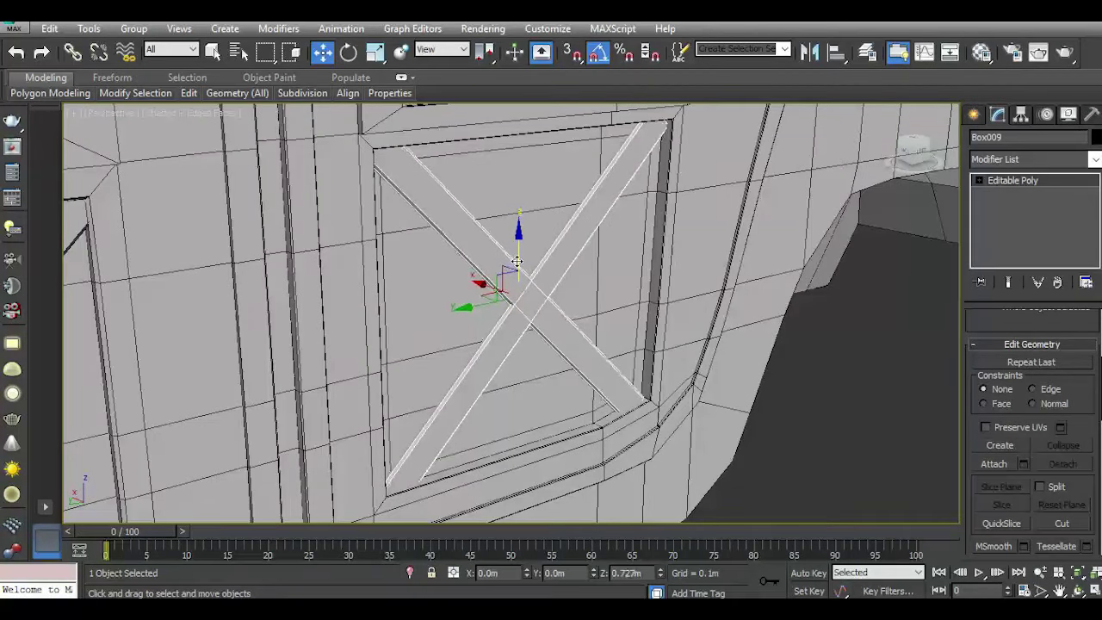
scroll(562, 279, "down", 2)
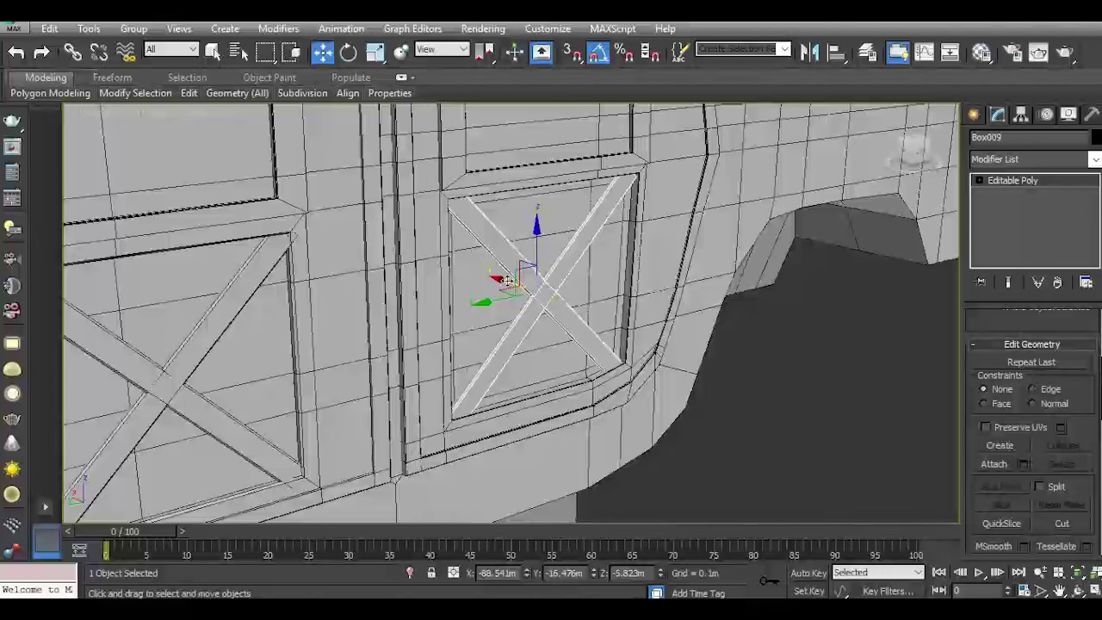
left_click_drag(509, 281, 507, 280)
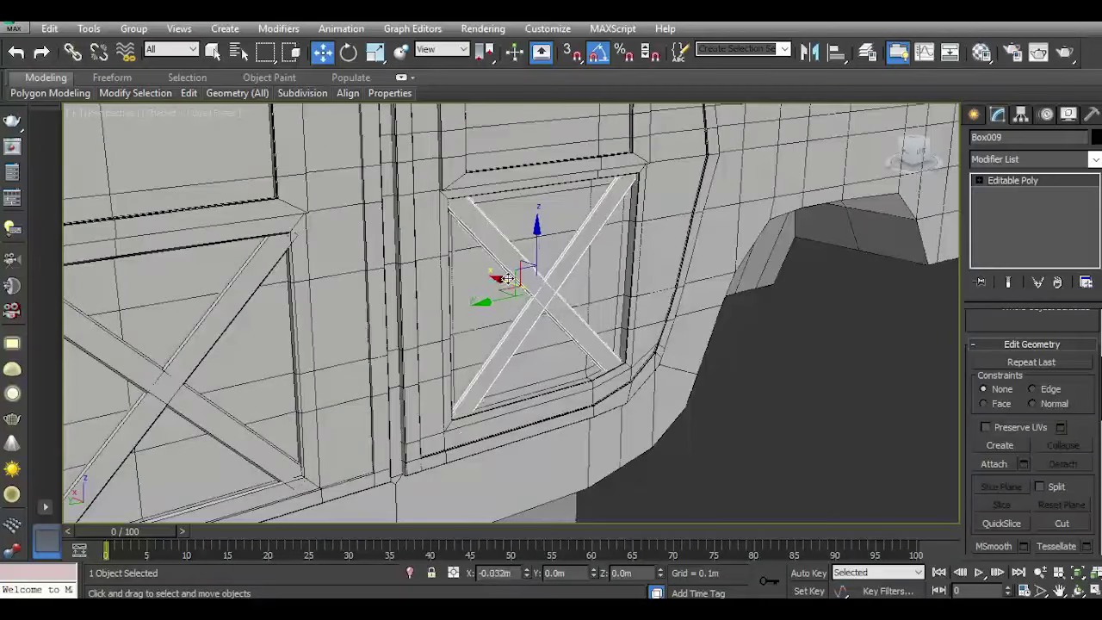
left_click(789, 386)
scroll(763, 374, "down", 2)
scroll(764, 366, "down", 4)
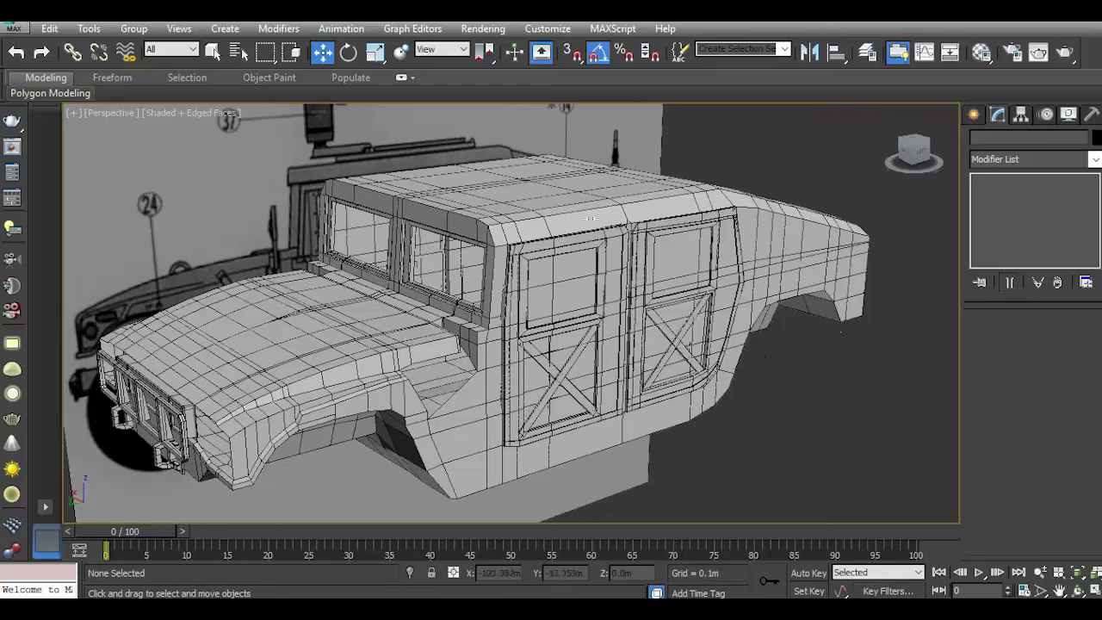
left_click(172, 113)
left_click(169, 113)
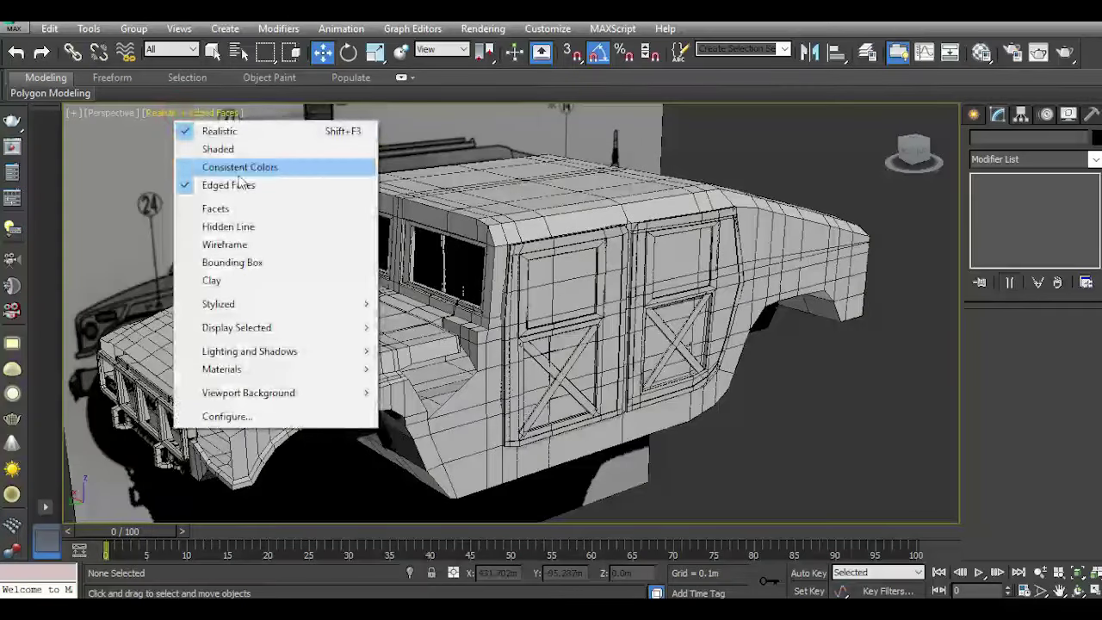
left_click(242, 182)
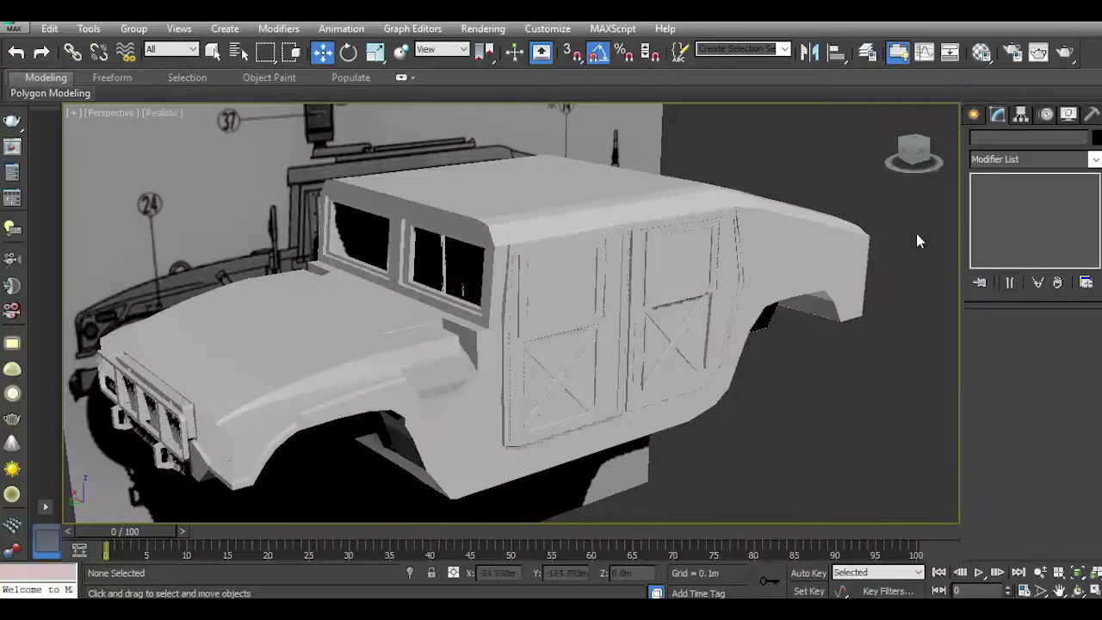
left_click_drag(915, 155, 899, 158)
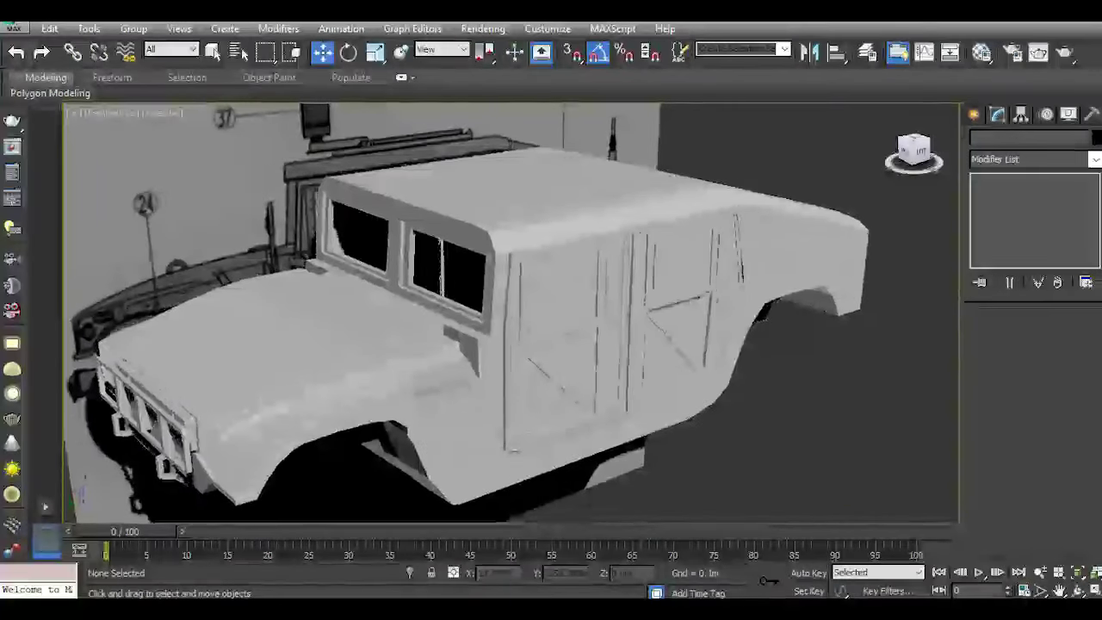
scroll(516, 310, "up", 8)
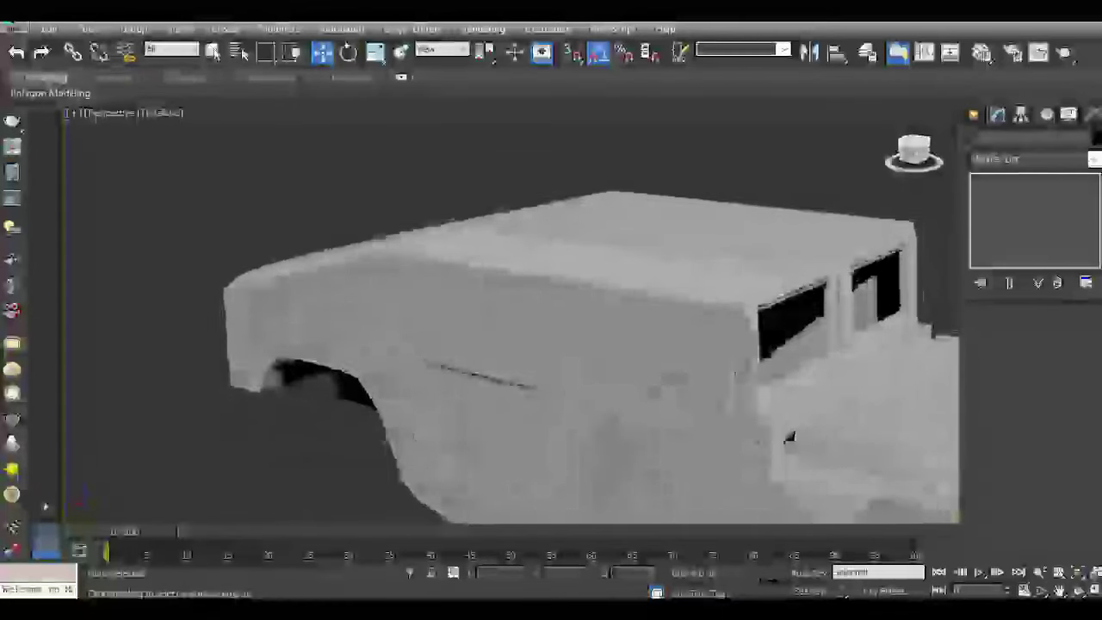
scroll(441, 342, "down", 8)
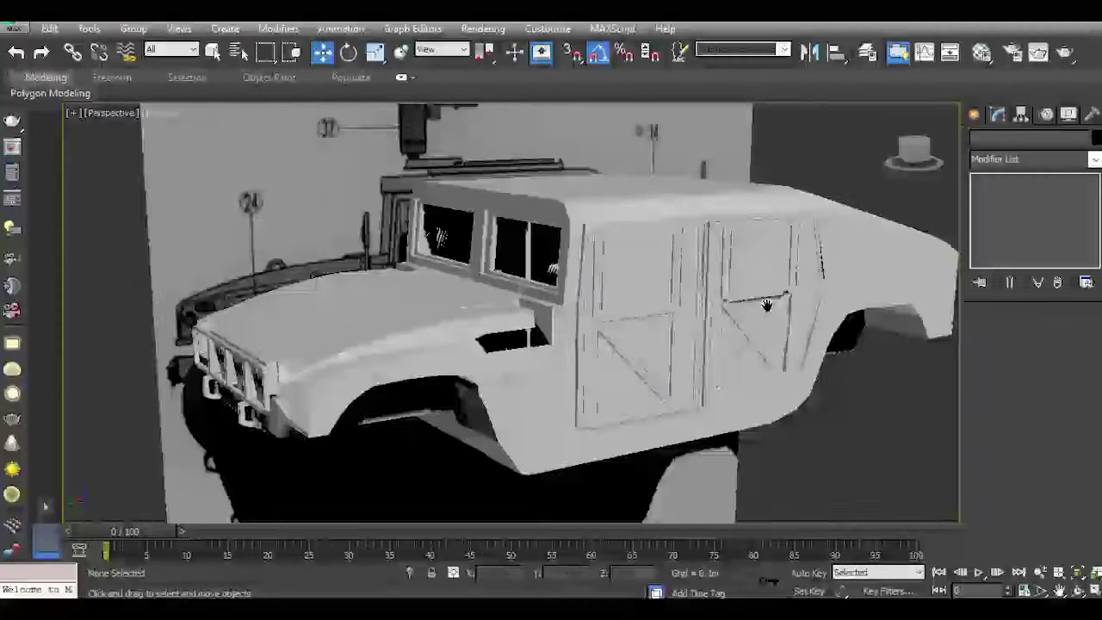
left_click_drag(913, 152, 910, 152)
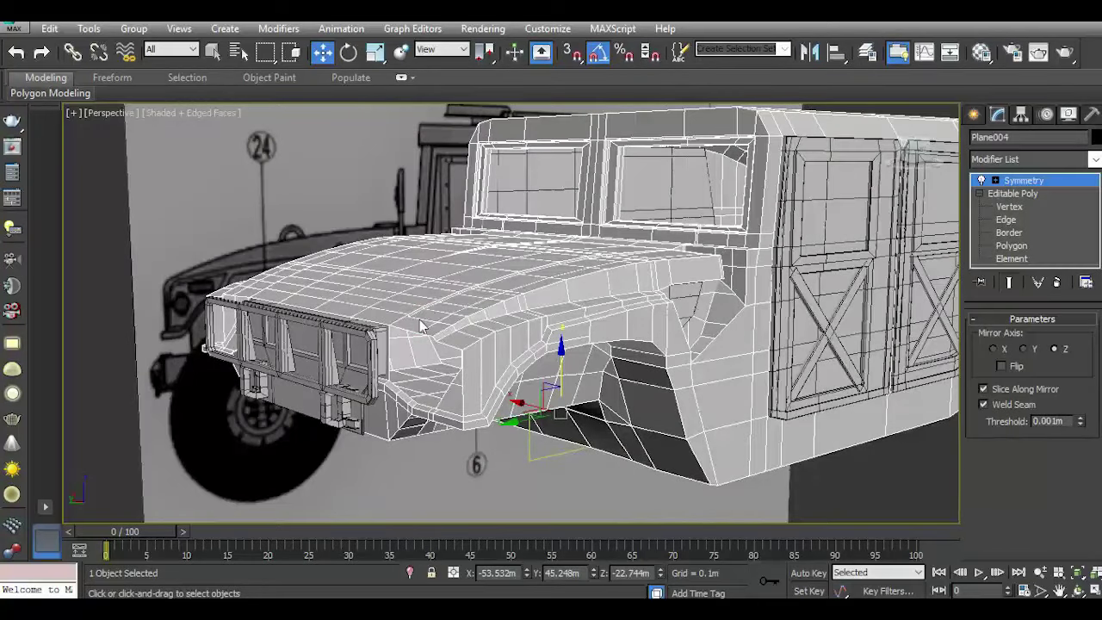
Select the headlight opening's border loop, shrink it slightly and shift it inside.
left_click(1036, 221)
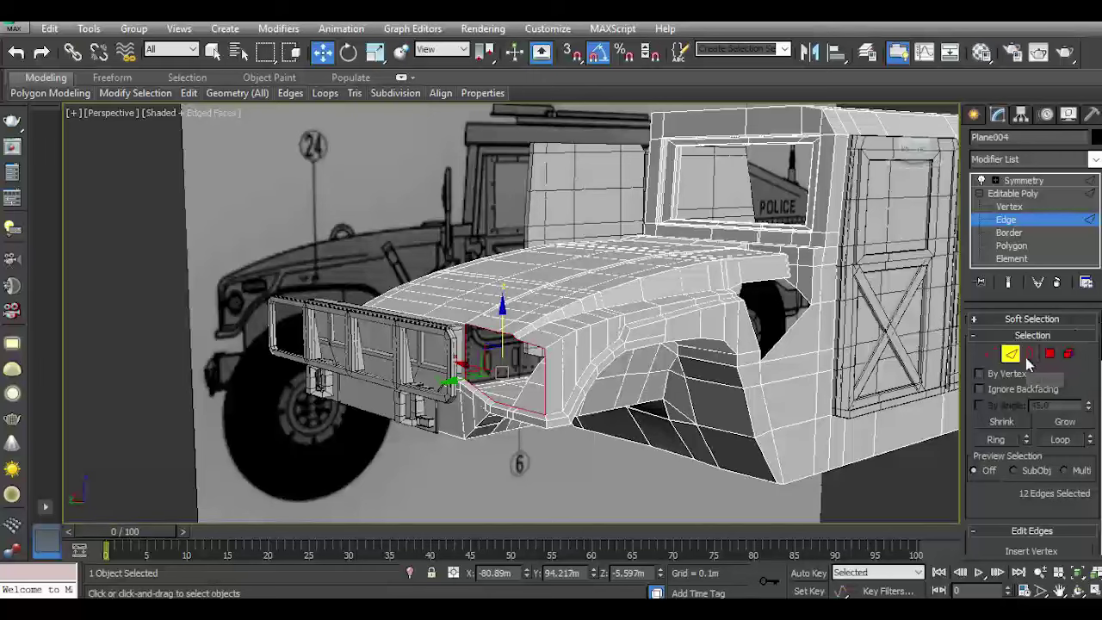
left_click(1030, 354)
scroll(485, 394, "up", 2)
scroll(485, 393, "up", 2)
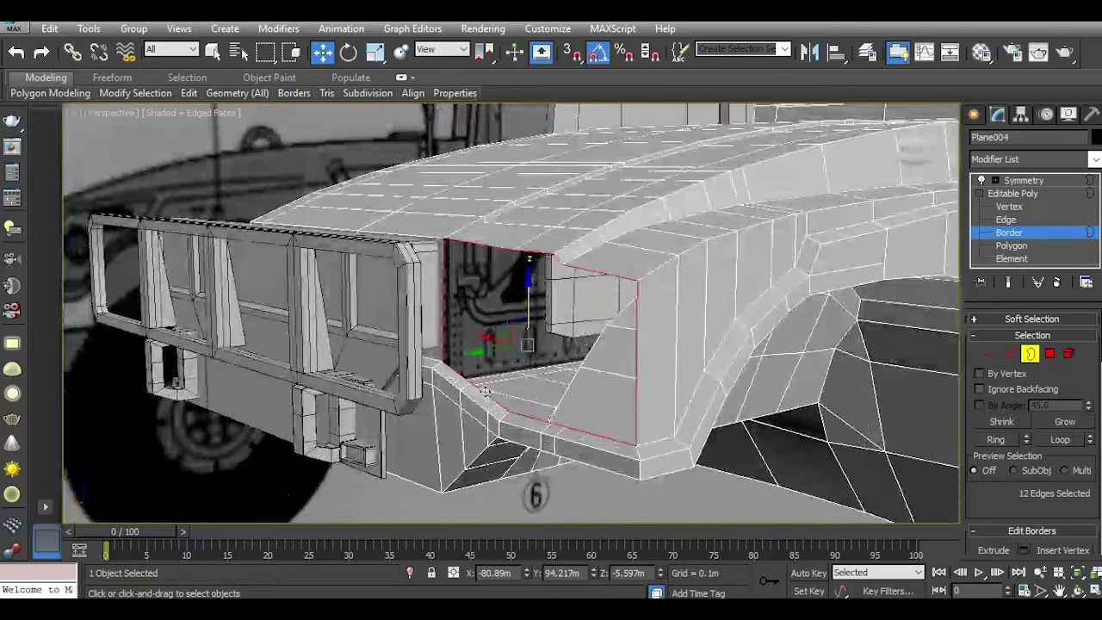
left_click(375, 53)
left_click_drag(526, 334, 527, 345)
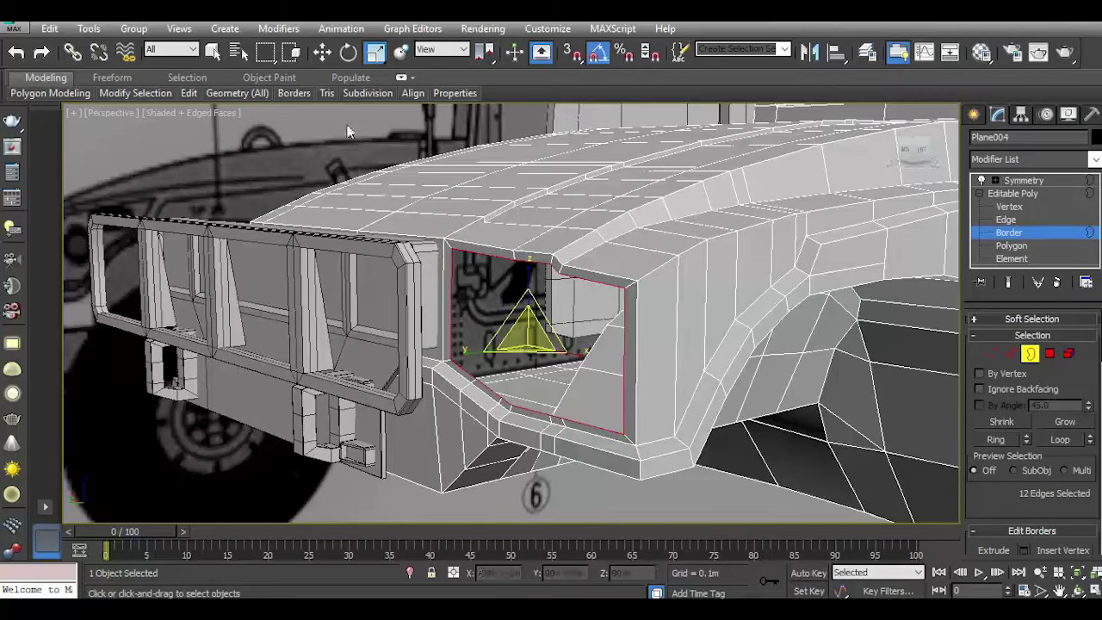
left_click(322, 52)
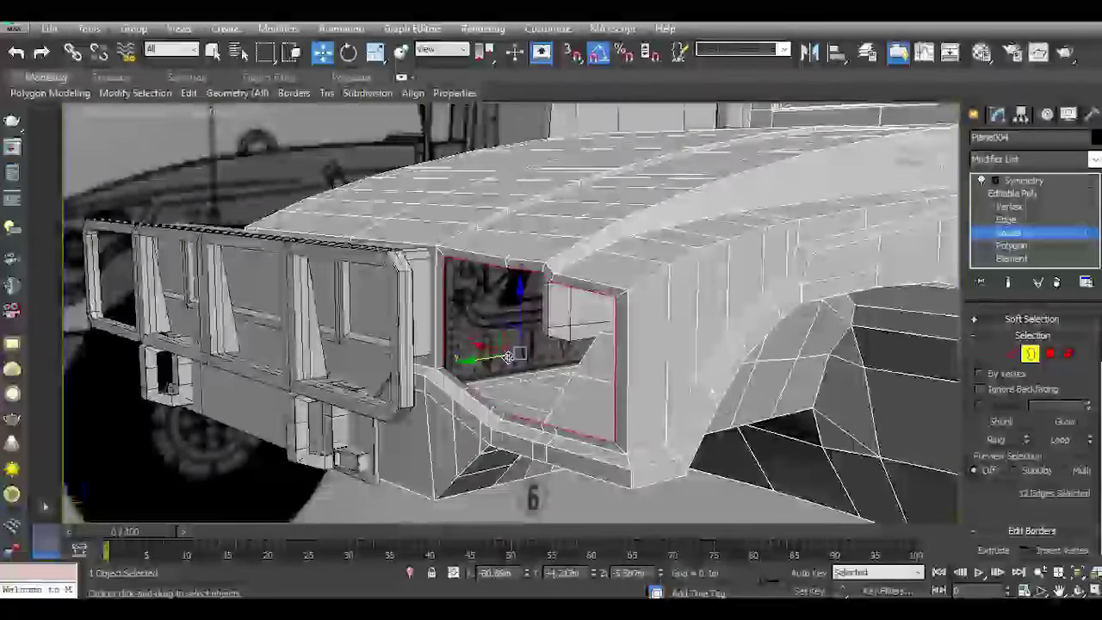
middle_click_drag(511, 353, 482, 340, "alt")
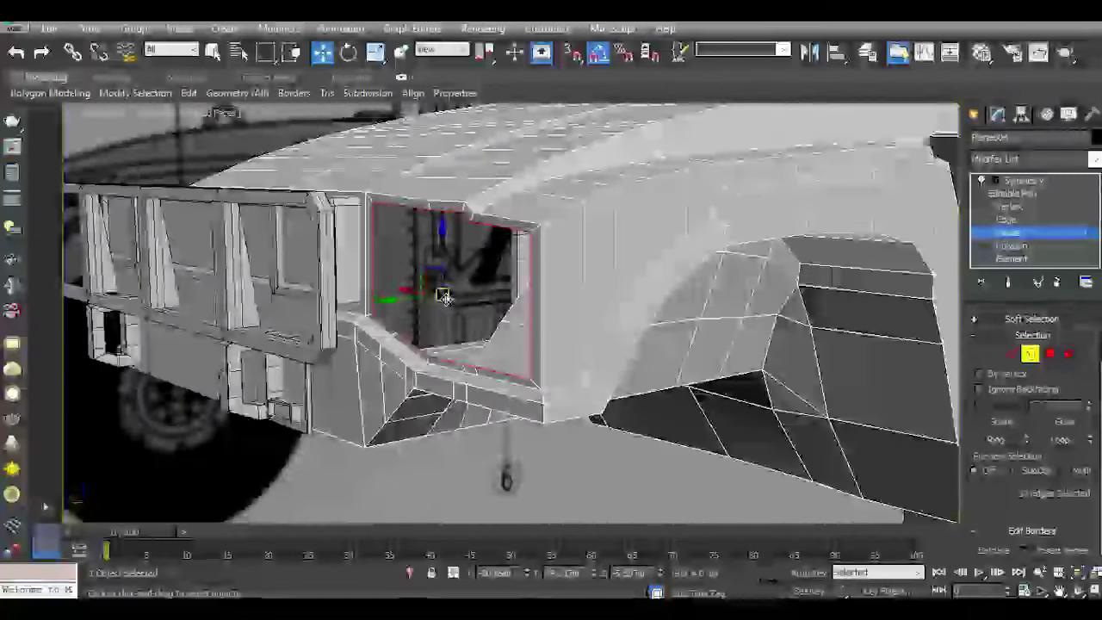
mouse_move(439, 290)
middle_mouse_down()
mouse_move(461, 307)
mouse_move(485, 376)
middle_mouse_up()
left_click_drag(485, 376, 496, 374)
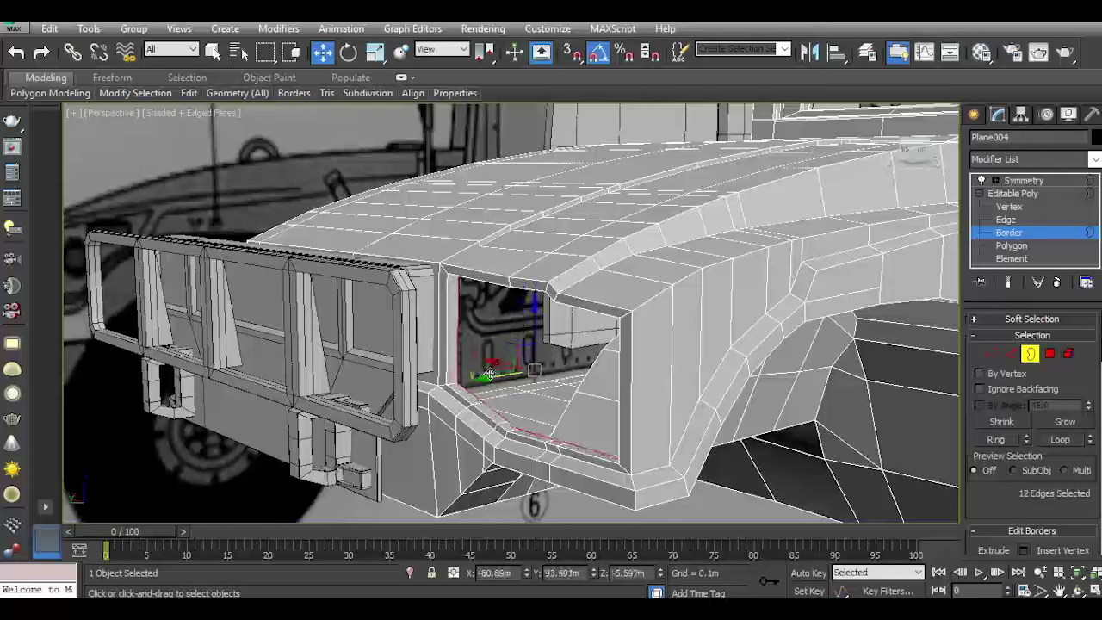
Rescale the headlight border loop to about 95% and push it deeper into the fender.
left_click(374, 52)
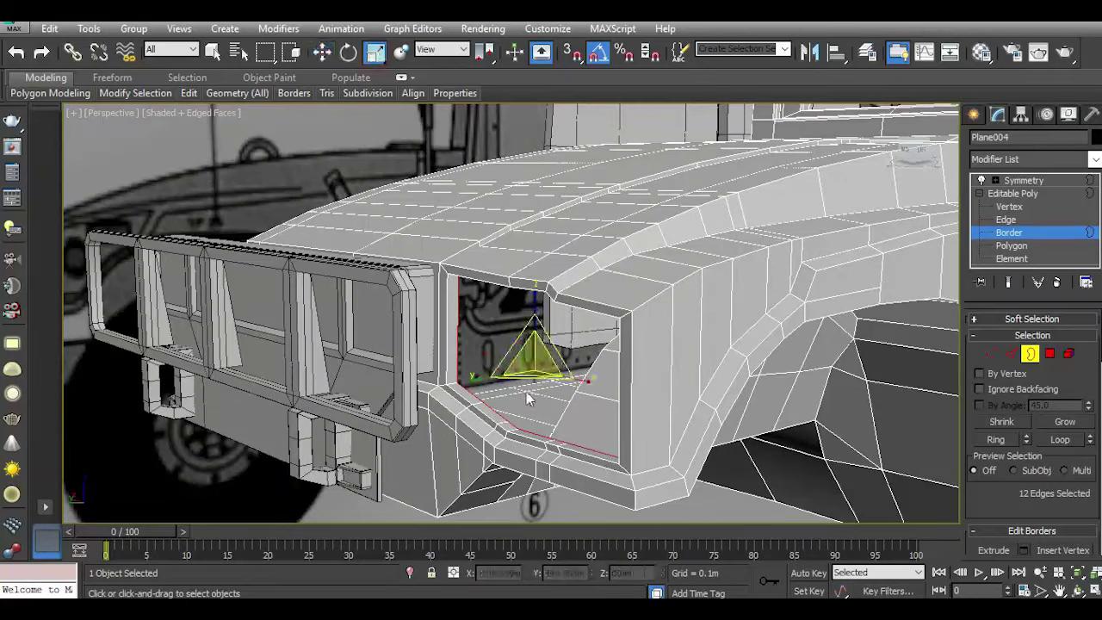
left_click_drag(534, 372, 539, 380)
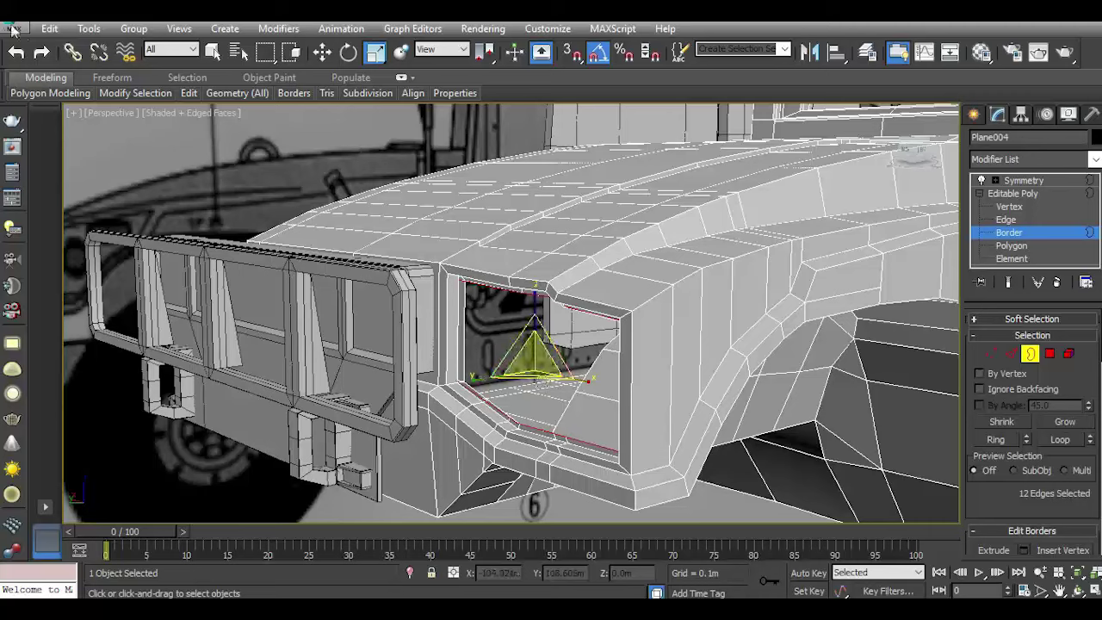
left_click(21, 54)
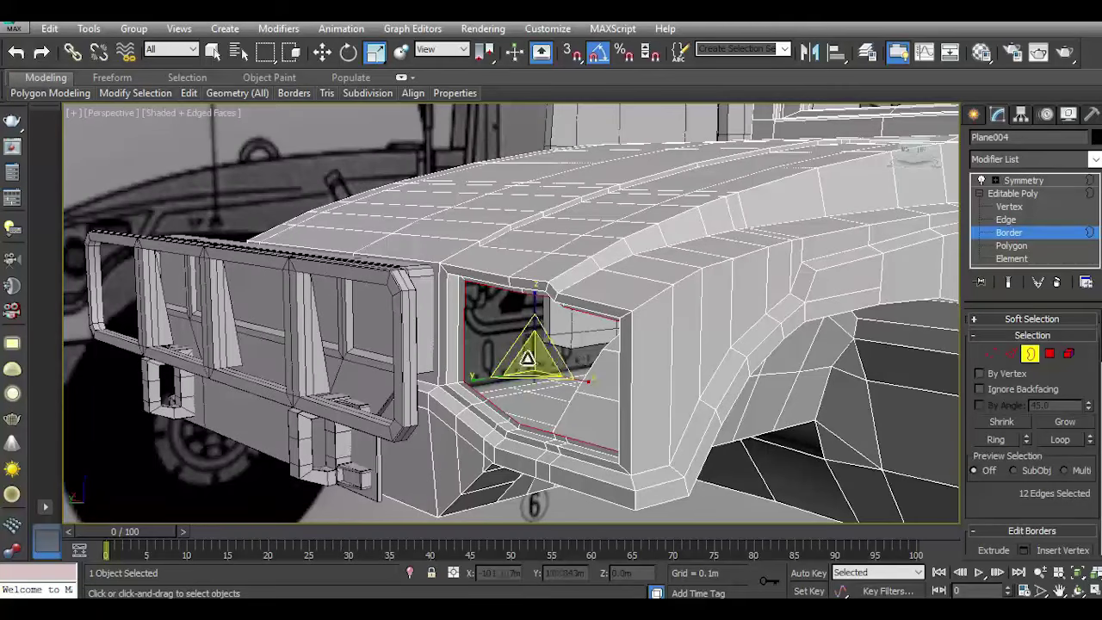
left_click_drag(531, 360, 531, 363)
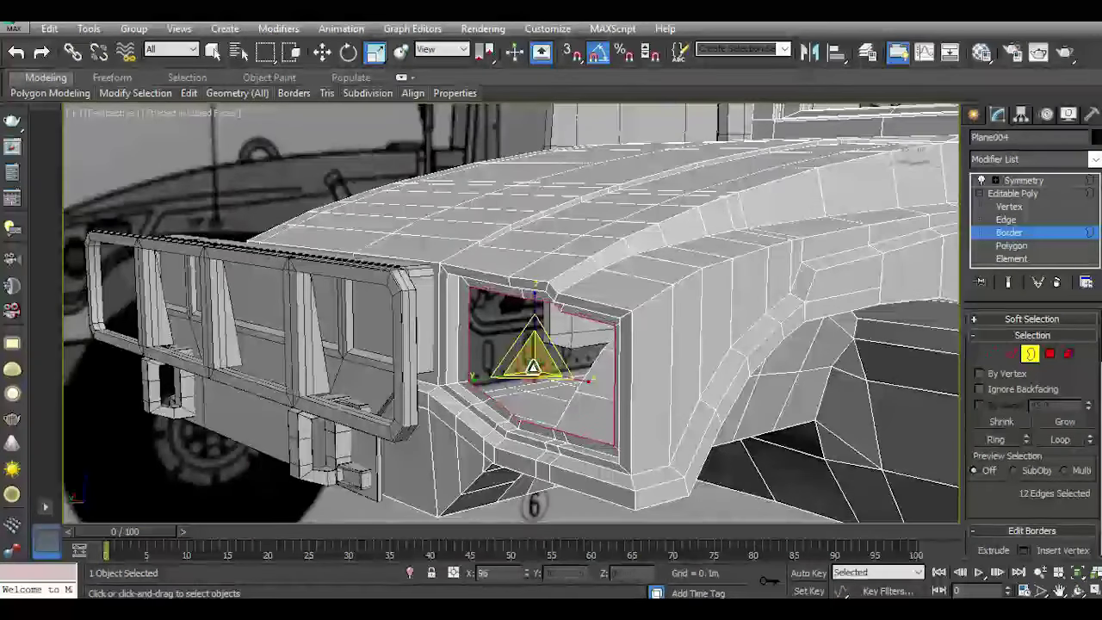
left_click_drag(533, 367, 533, 369)
left_click(321, 54)
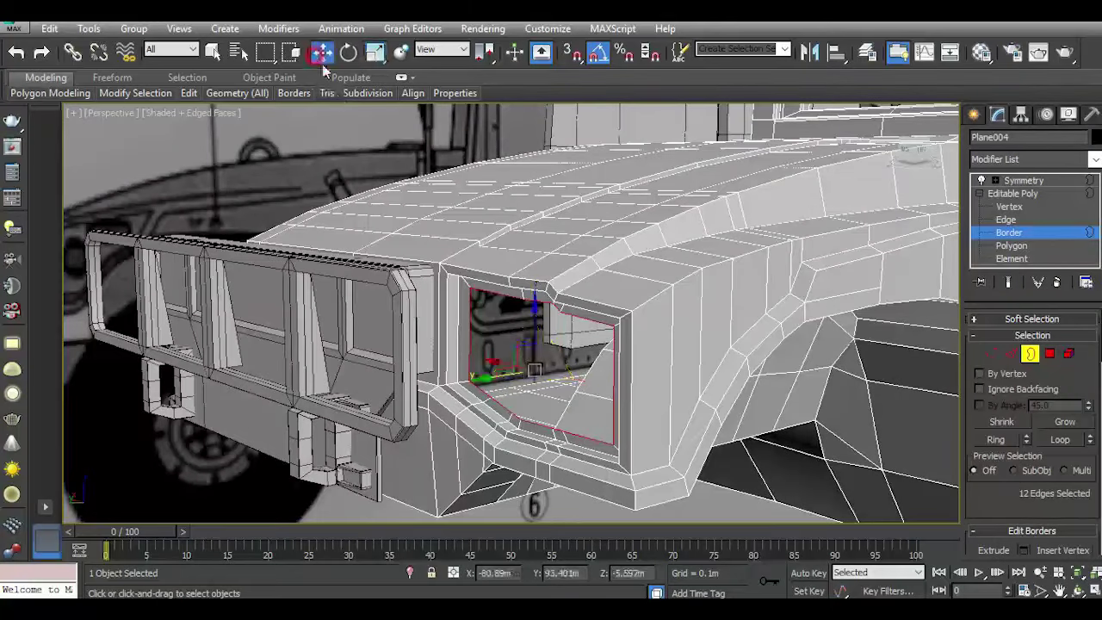
left_click_drag(499, 375, 514, 369)
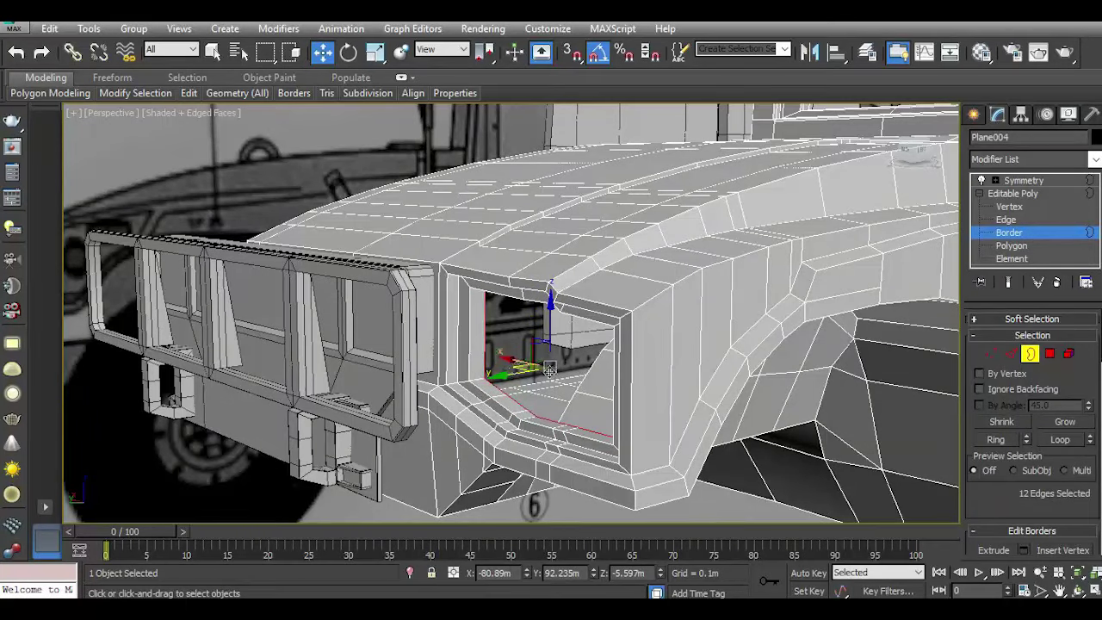
scroll(1046, 472, "down", 3)
scroll(1046, 456, "down", 2)
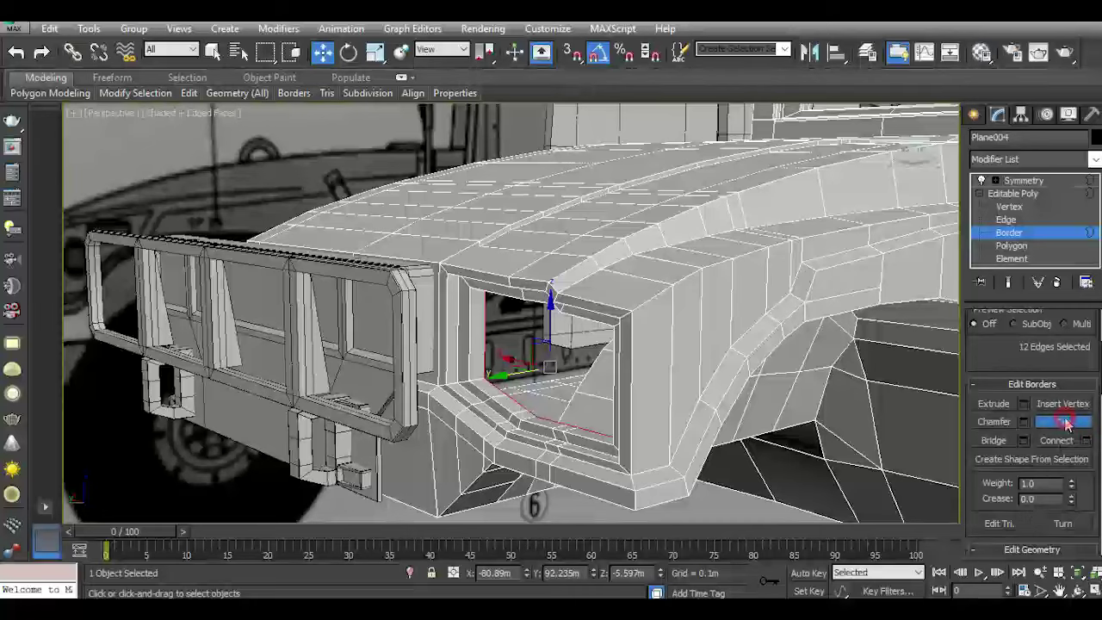
Cap the headlight opening and join its top and bottom vertices with a new edge.
left_click(1063, 422)
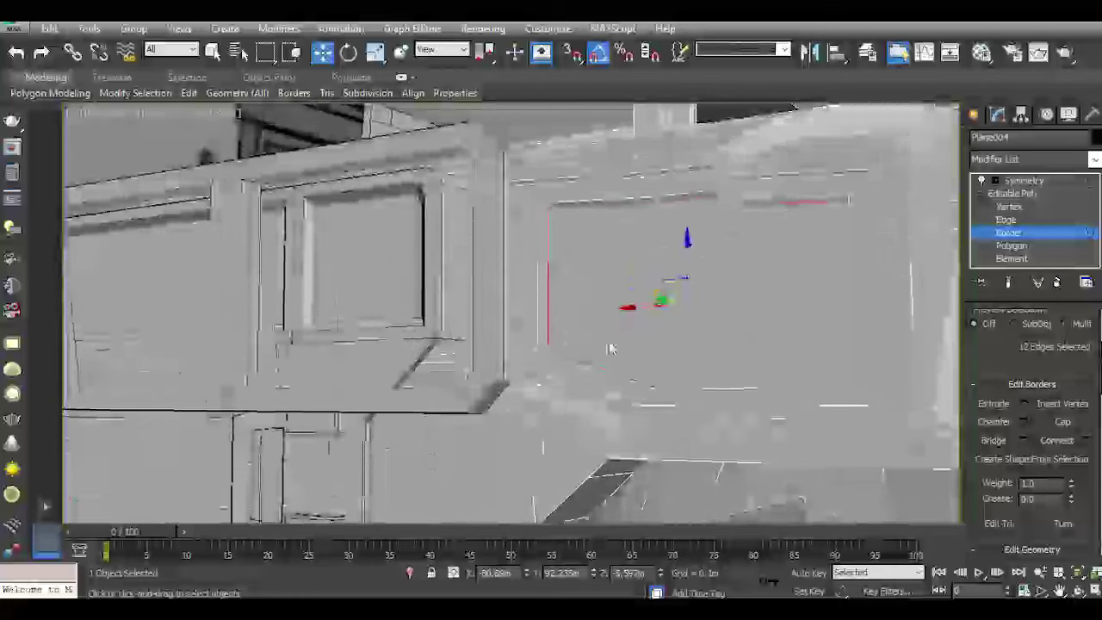
left_click(978, 205)
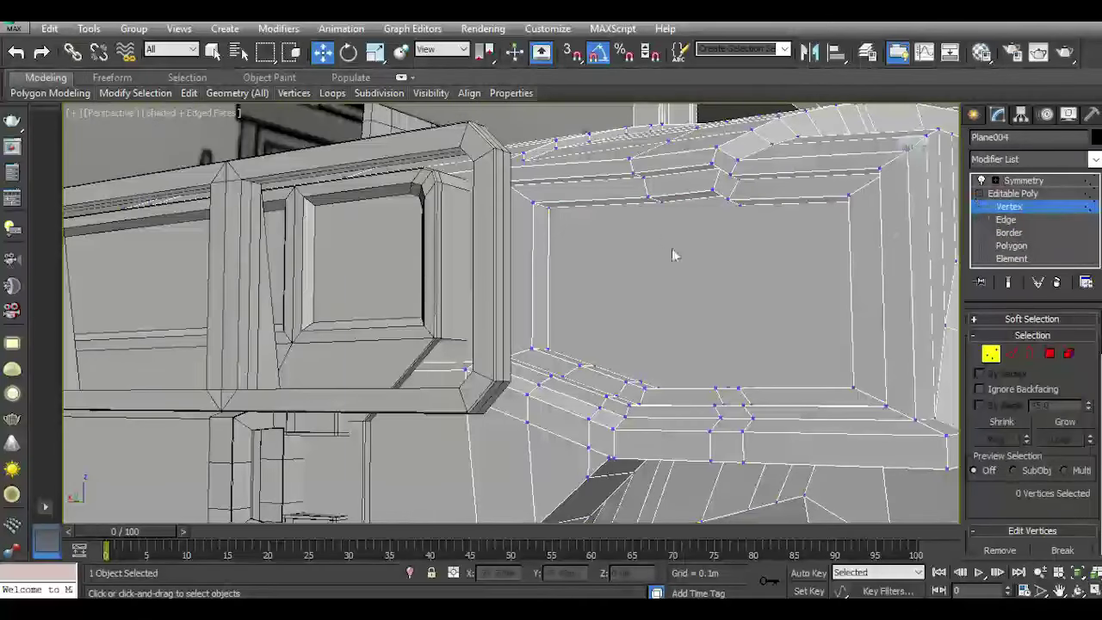
left_click(659, 198)
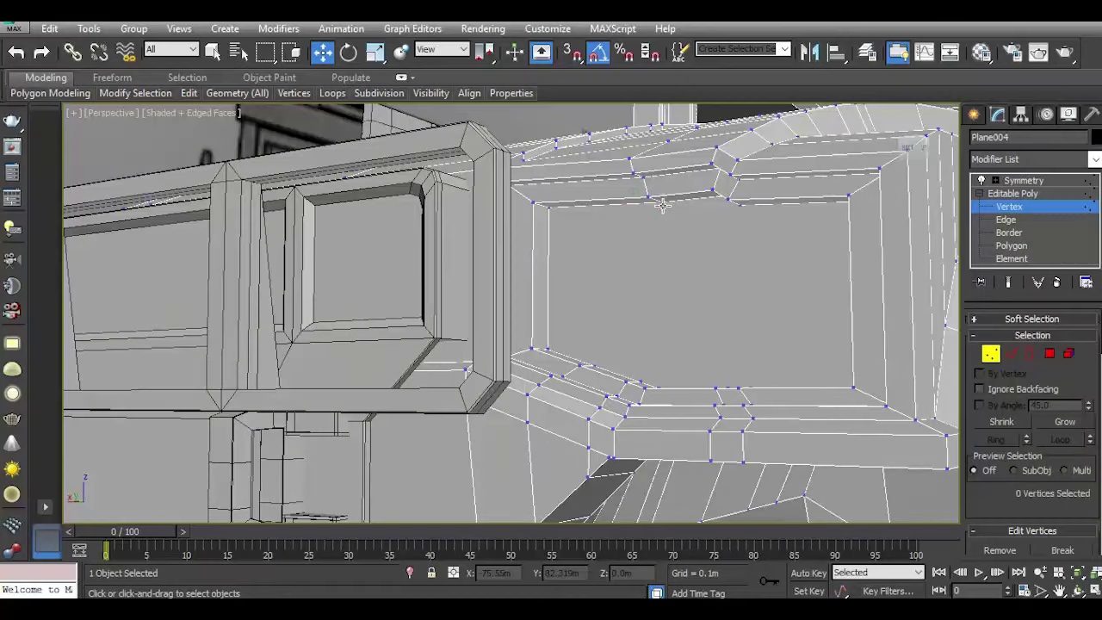
left_click(657, 387, "ctrl")
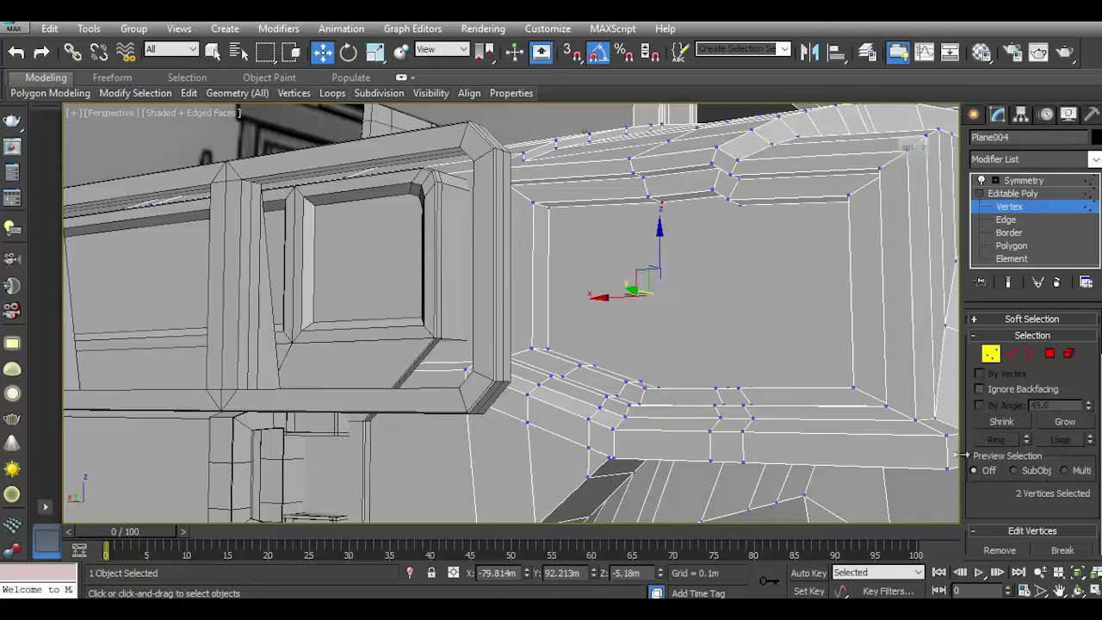
scroll(1030, 454, "down", 3)
left_click(1031, 468)
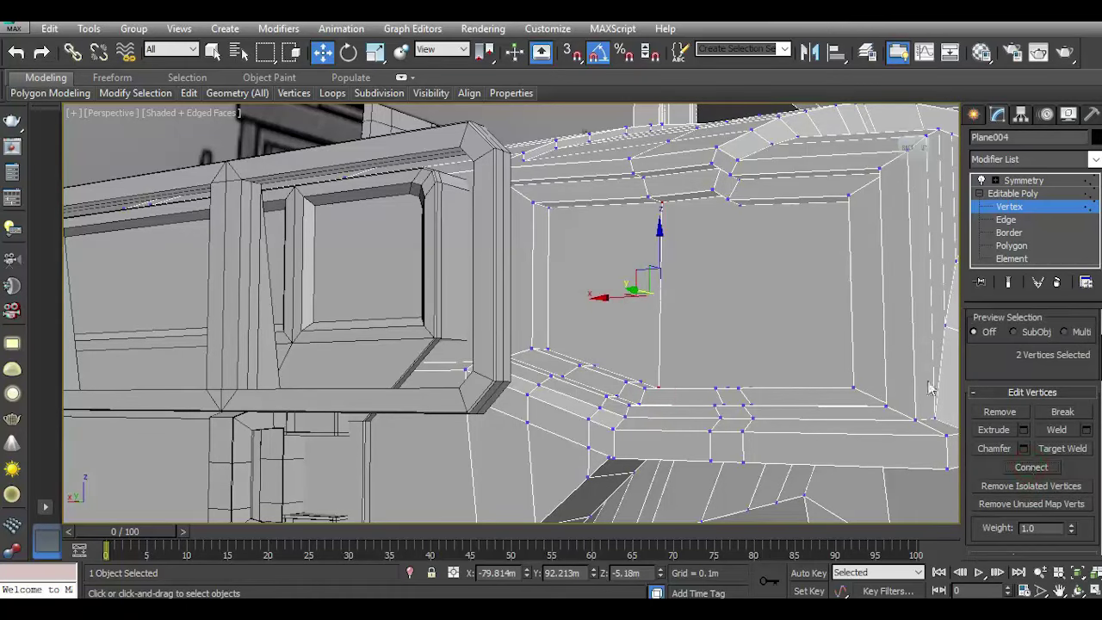
Nudge a lower cap vertex slightly left, then orbit around to check the cab front.
left_click(740, 207)
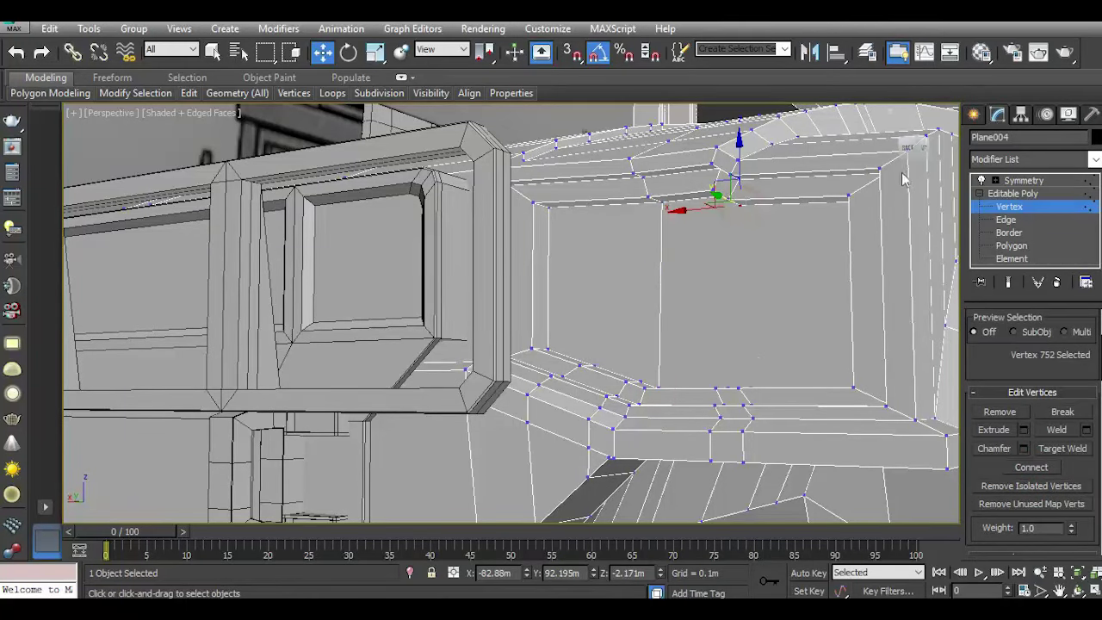
mouse_move(902, 151)
middle_mouse_down("alt")
mouse_move(710, 186)
mouse_move(733, 423)
middle_mouse_up("alt")
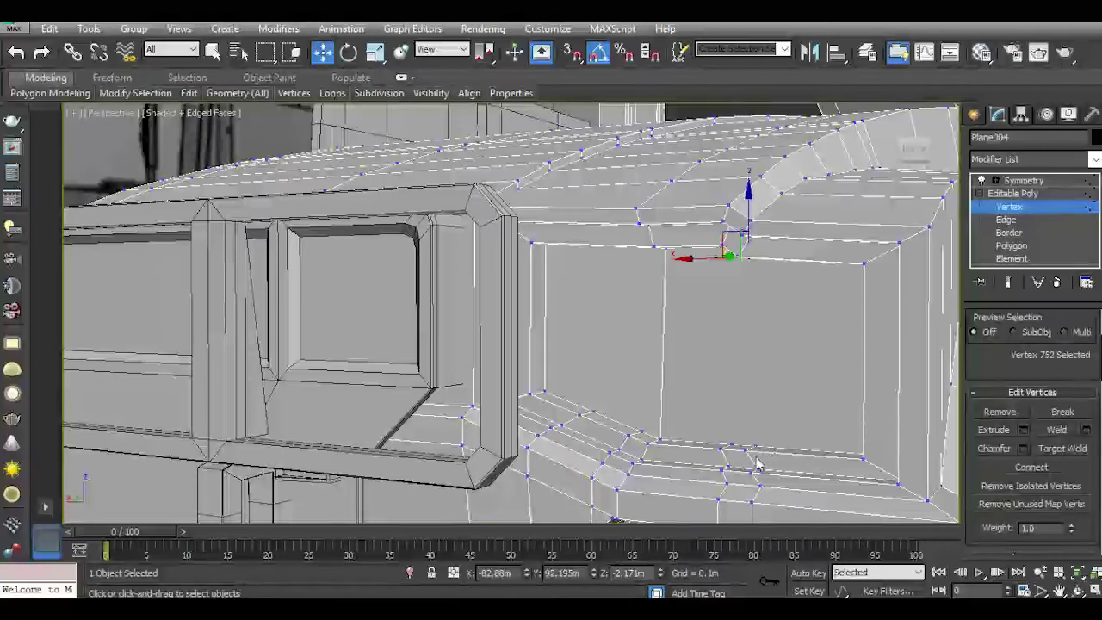
left_click(755, 446, "ctrl")
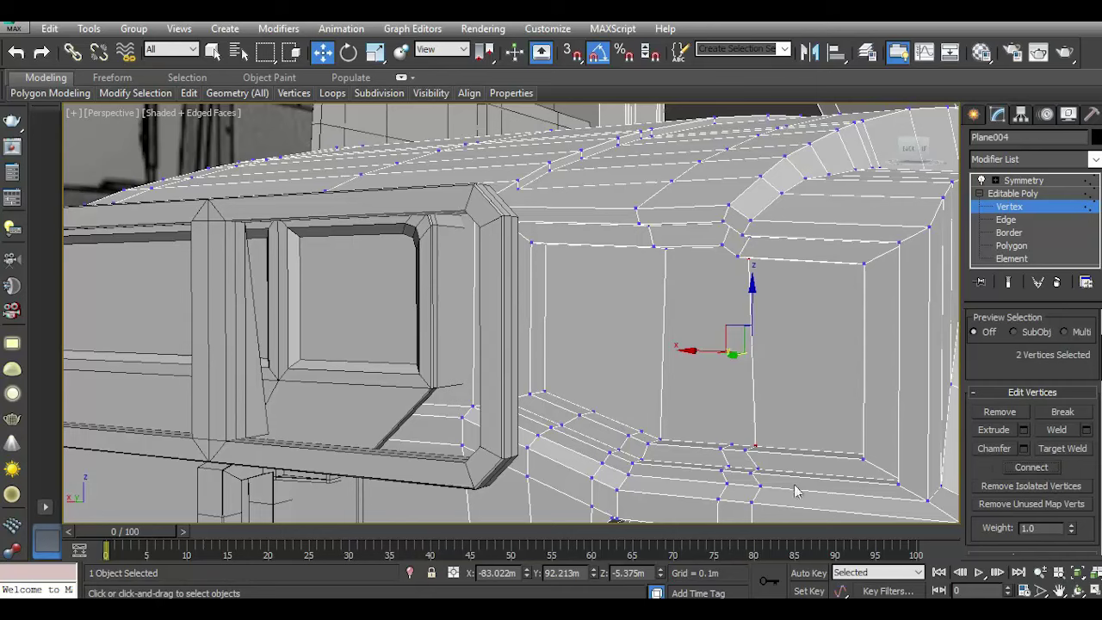
left_click(755, 447)
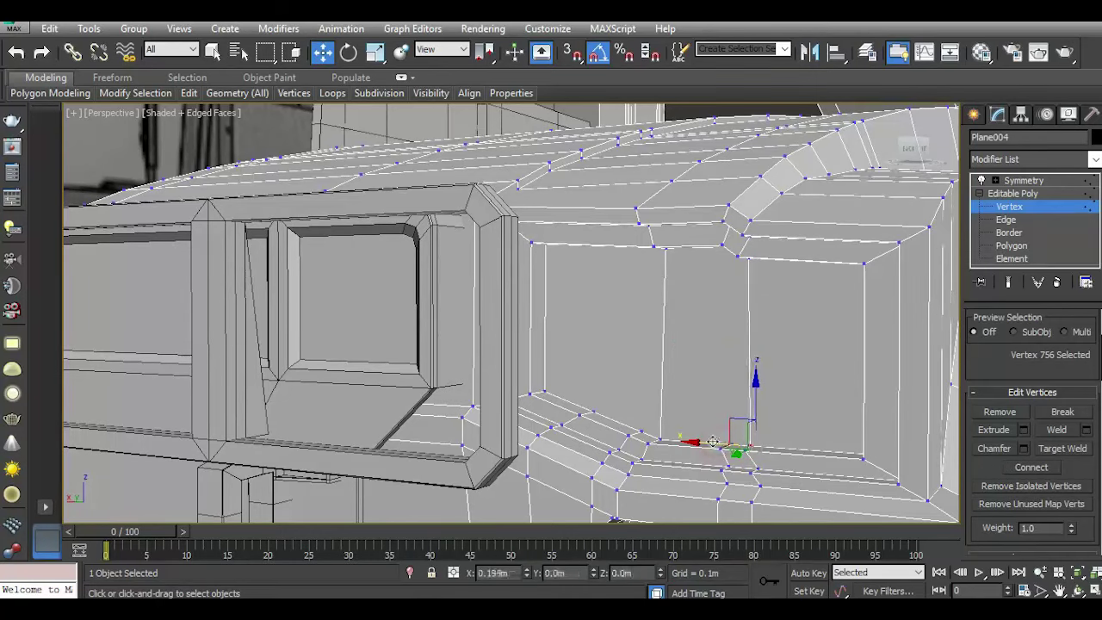
left_click_drag(714, 441, 712, 443)
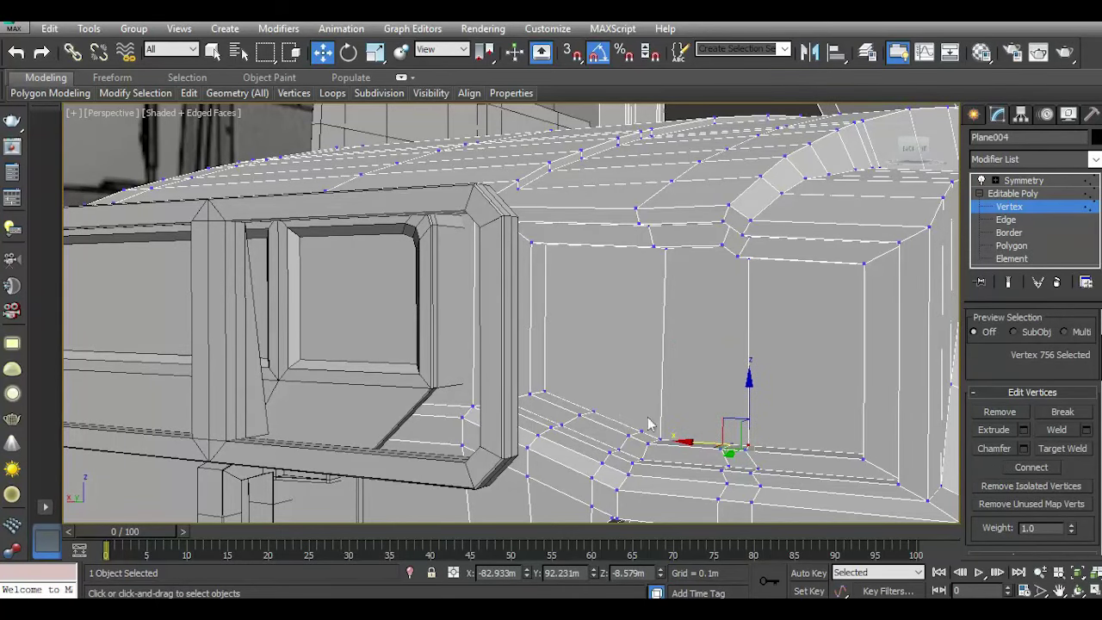
middle_click_drag(544, 435, 904, 196, "alt")
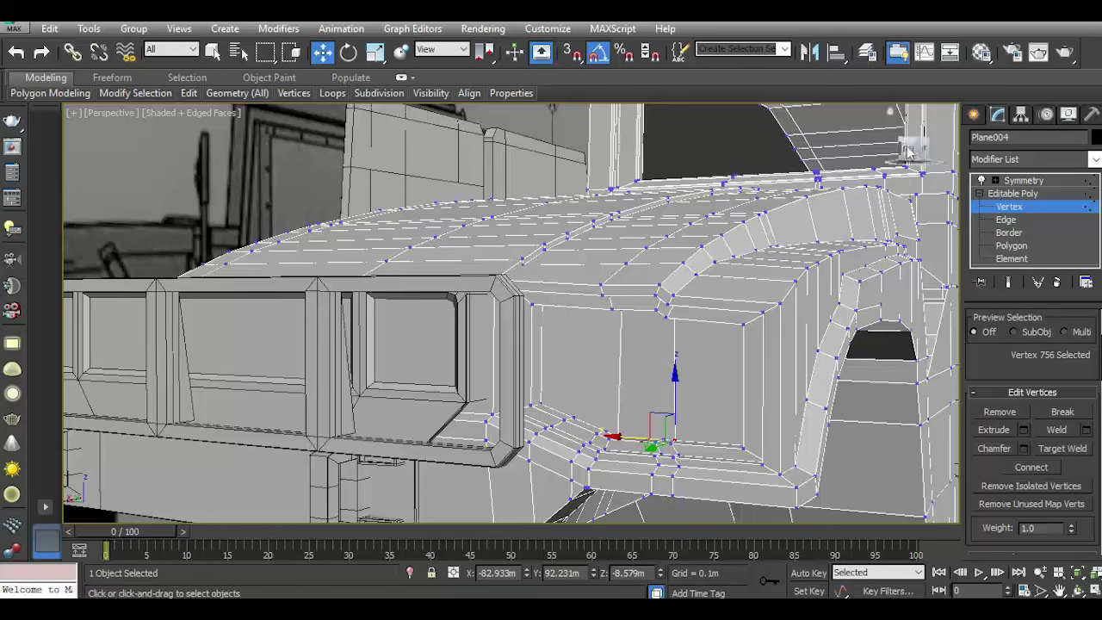
middle_click_drag(908, 152, 657, 320, "alt")
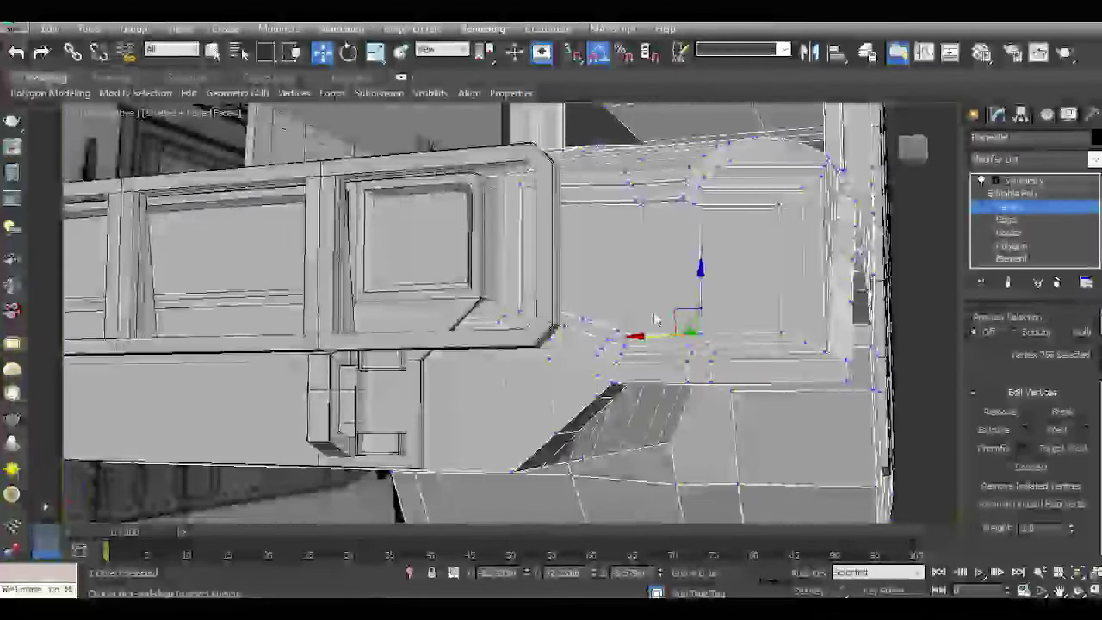
mouse_move(904, 151)
middle_mouse_down("alt")
mouse_move(775, 259)
mouse_move(934, 159)
middle_mouse_up("alt")
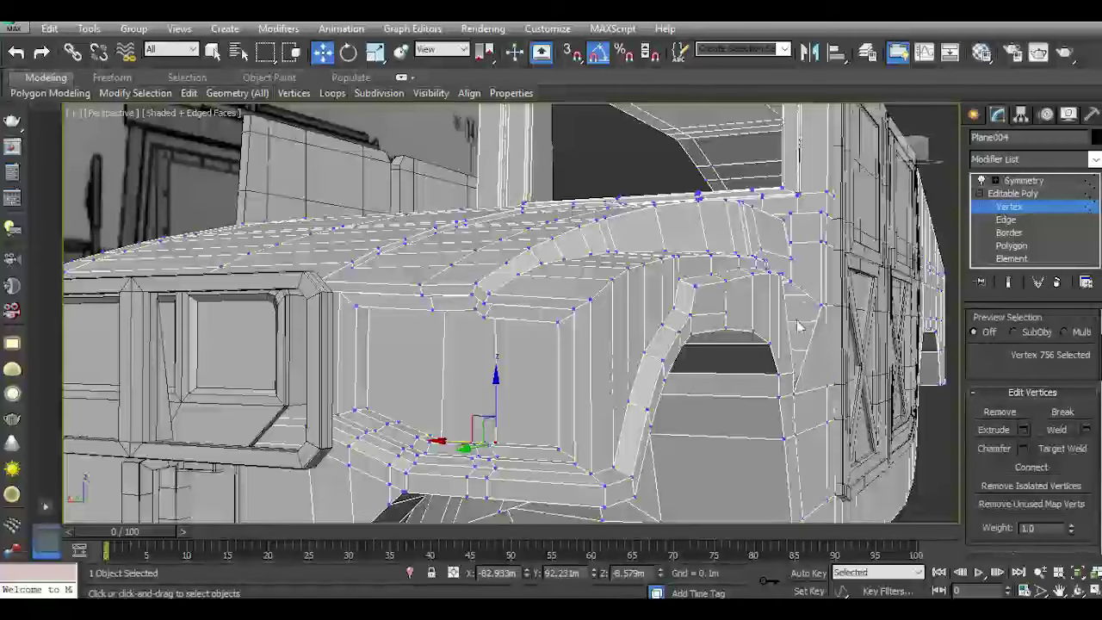
mouse_move(820, 384)
middle_mouse_down("alt")
mouse_move(913, 147)
mouse_move(861, 258)
middle_mouse_up("alt")
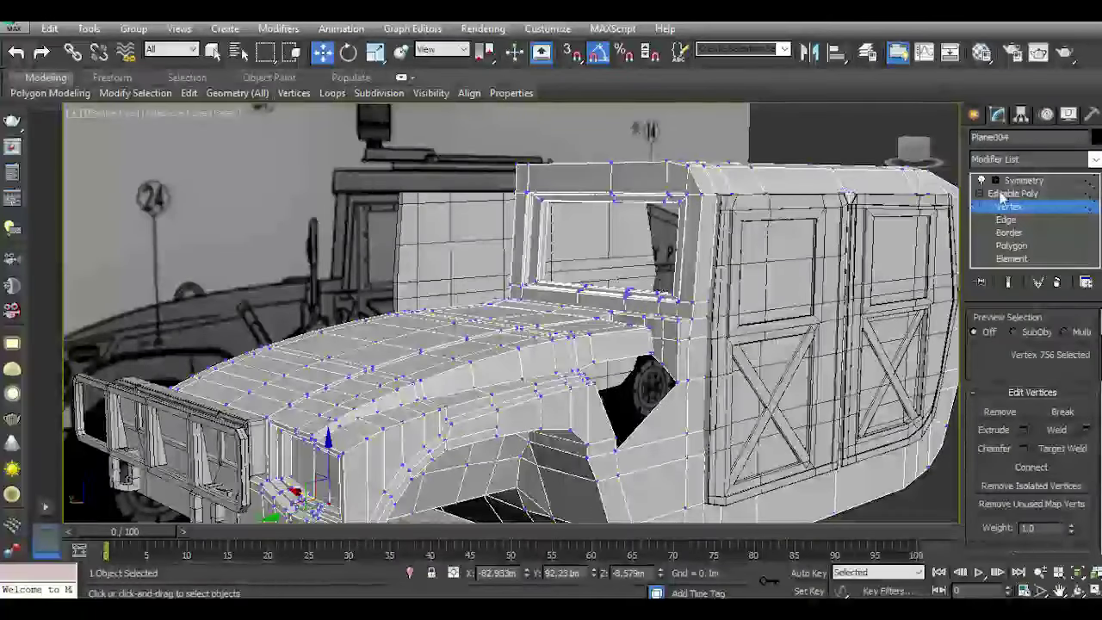
Select the body's inner and outer edge loops around the headlight recess.
left_click(1002, 197)
left_click(934, 495)
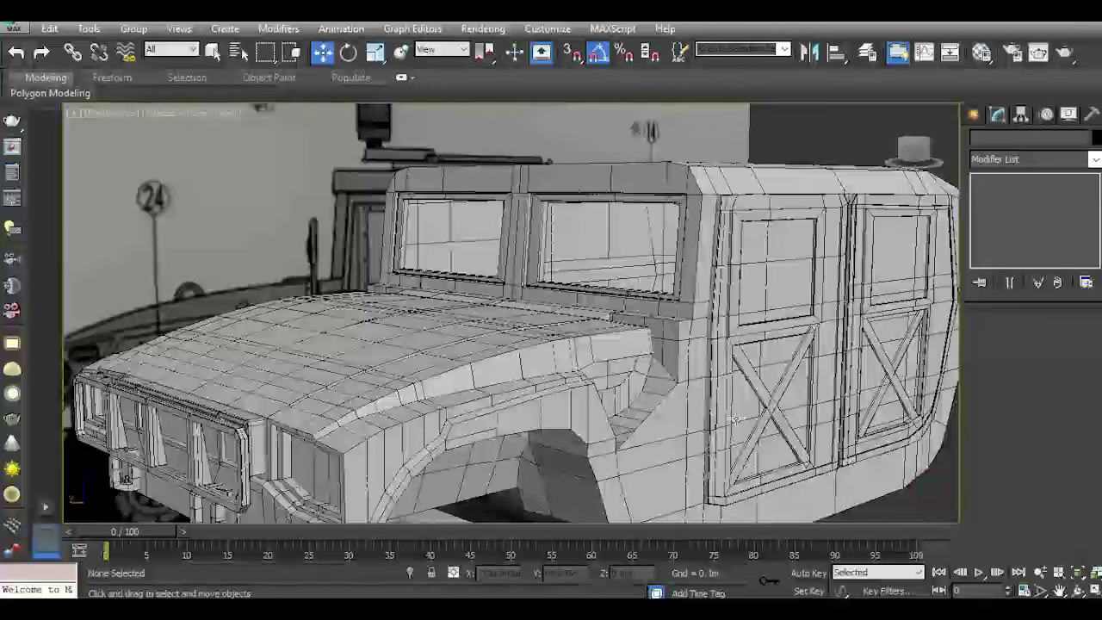
scroll(736, 419, "down", 3)
scroll(517, 445, "up", 3)
scroll(517, 445, "up", 3)
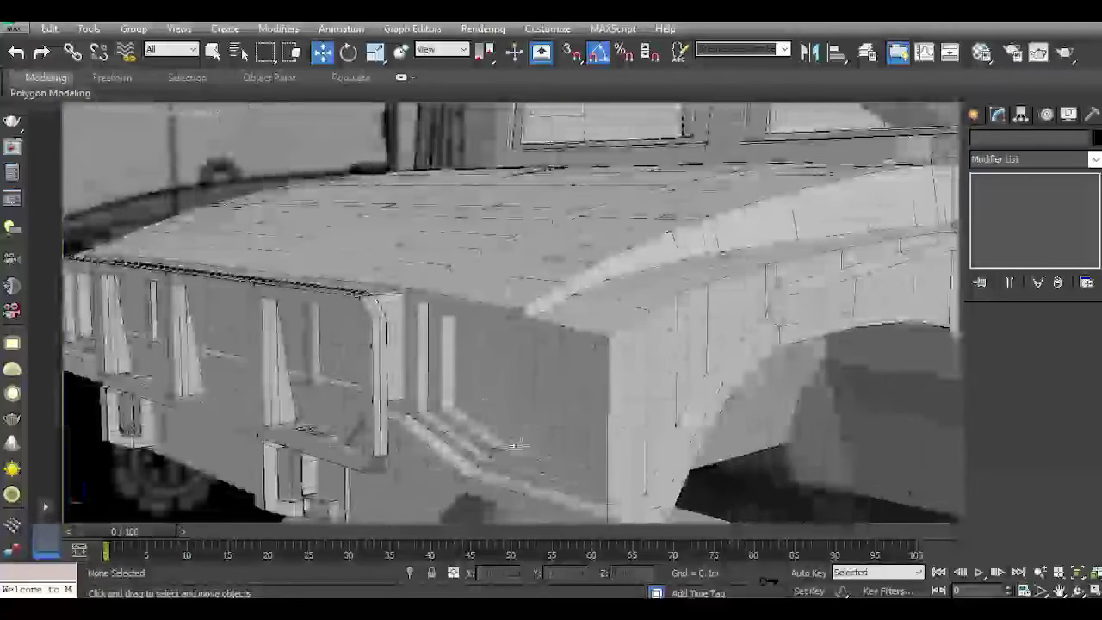
scroll(515, 445, "up", 2)
left_click(499, 381)
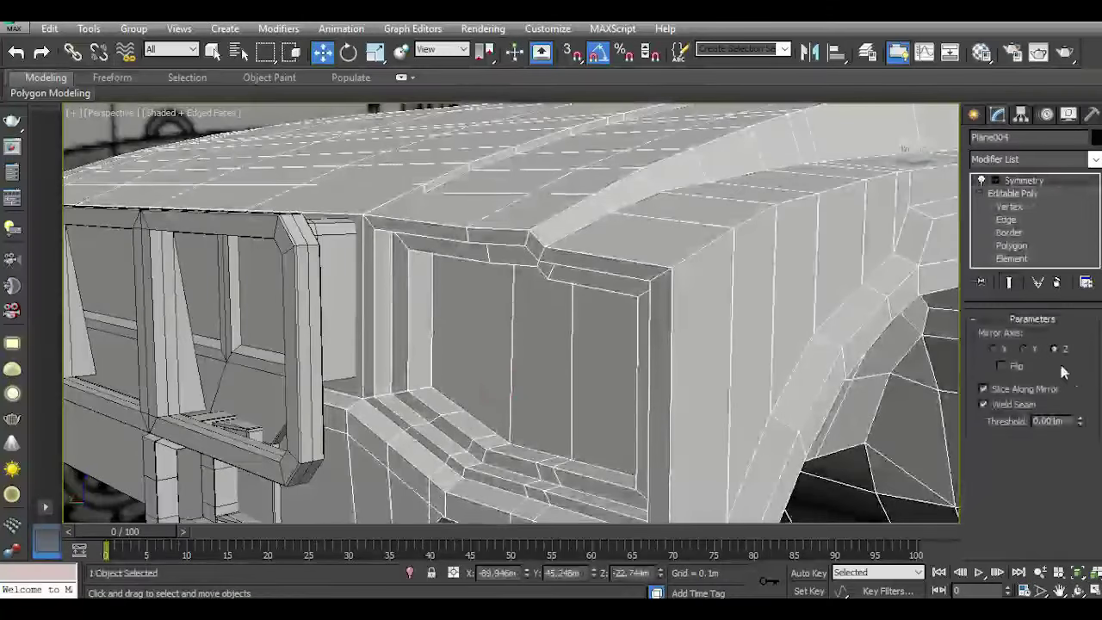
left_click(1006, 220)
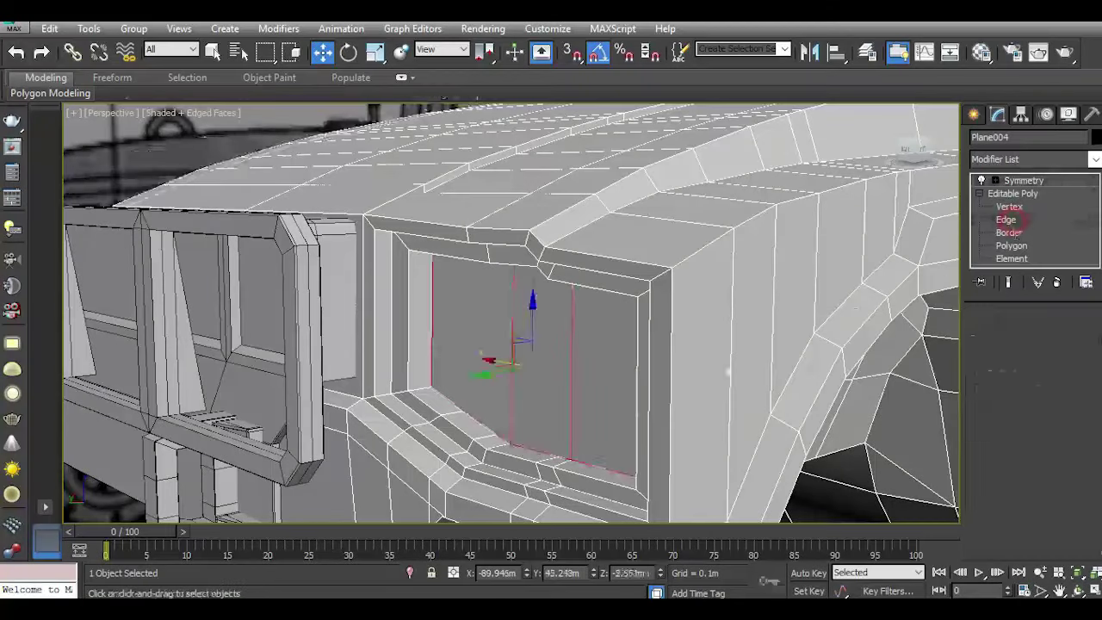
double_click(521, 460)
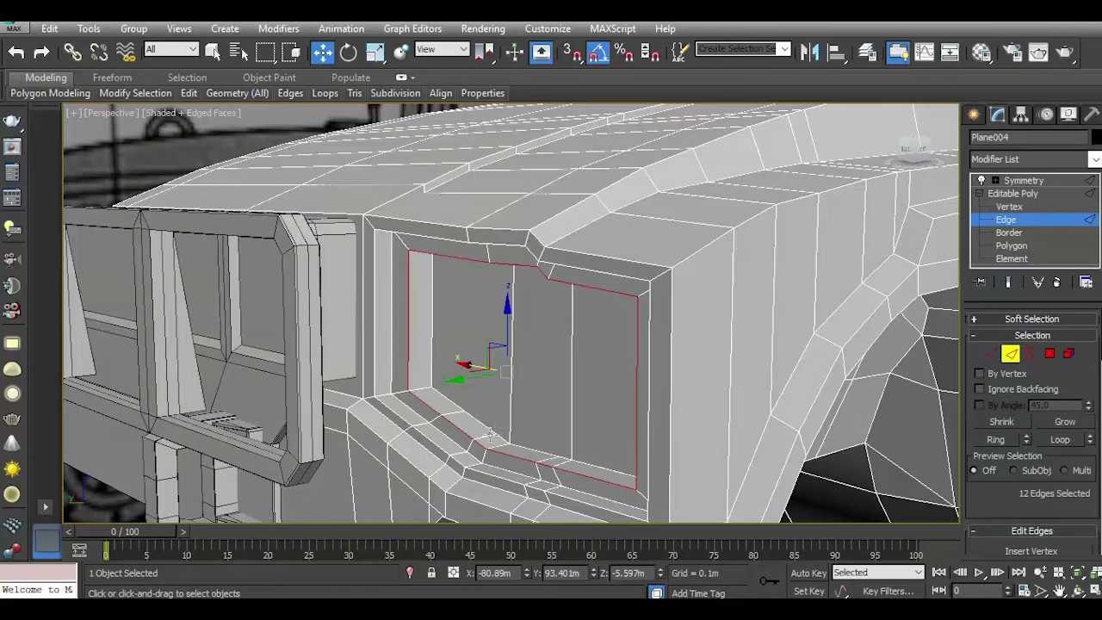
double_click(489, 476, "ctrl")
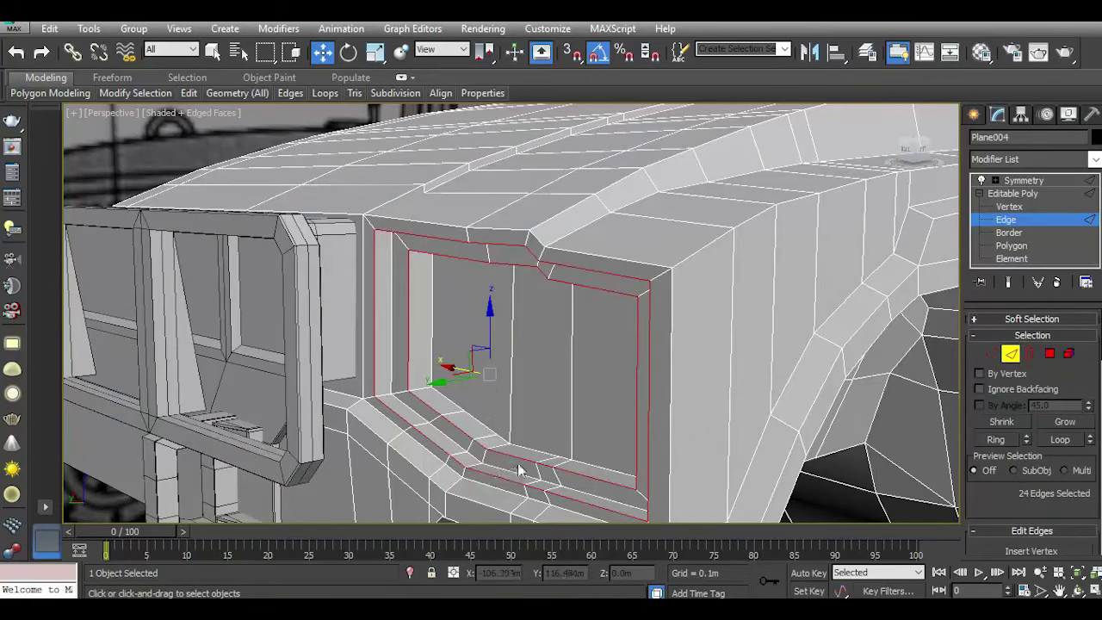
Chamfer both recess loops to a narrow width of about 0.127m.
scroll(1061, 500, "down", 5)
left_click(1024, 473)
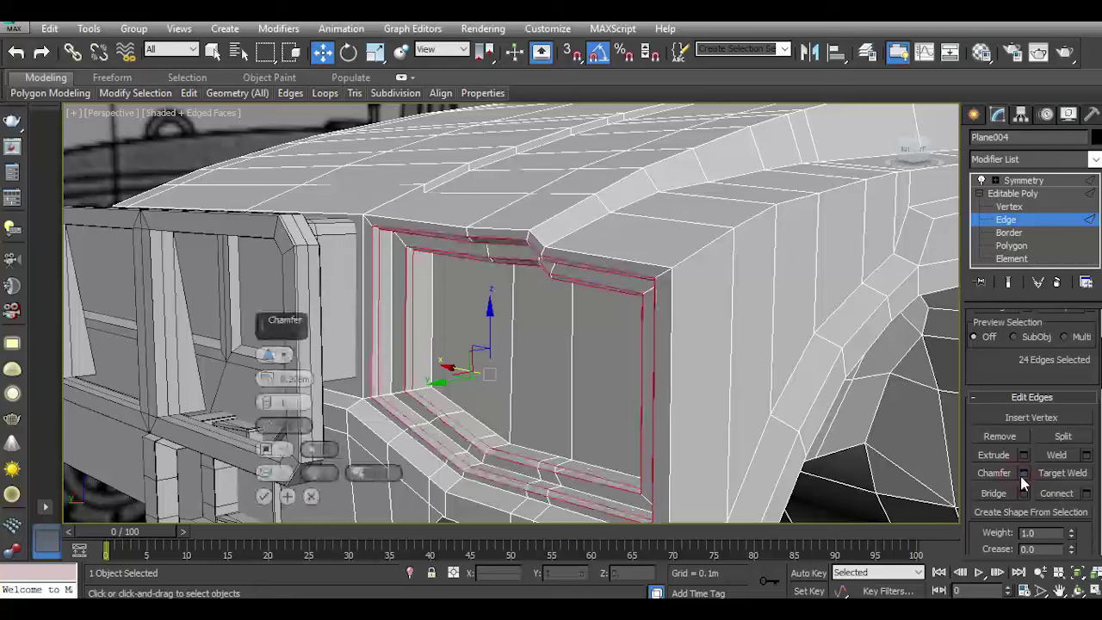
scroll(439, 270, "up", 2)
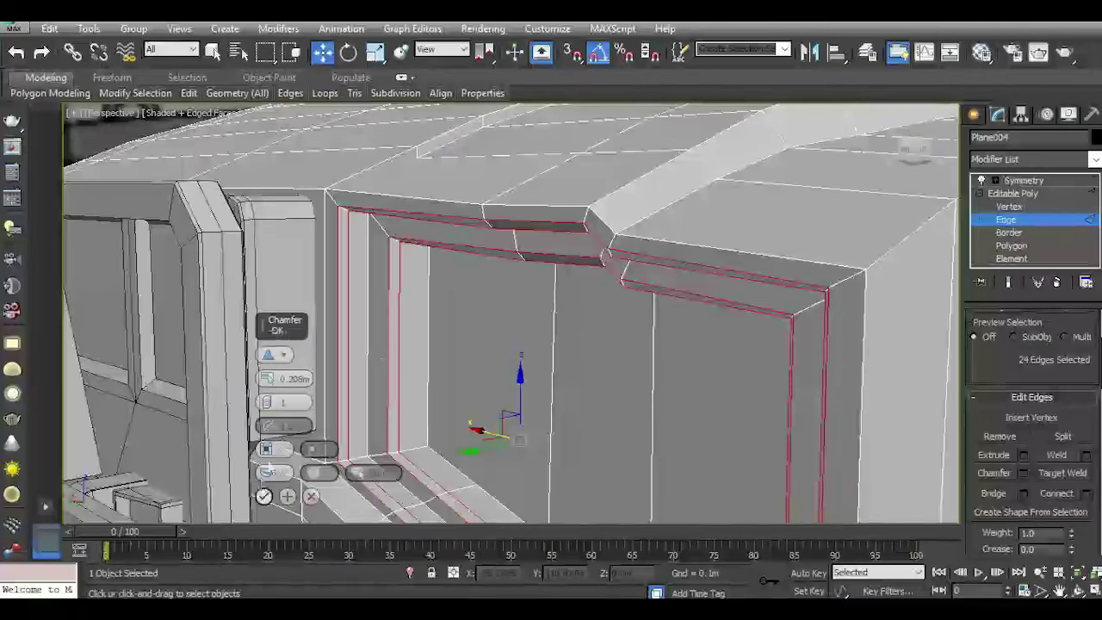
left_click_drag(270, 383, 282, 430)
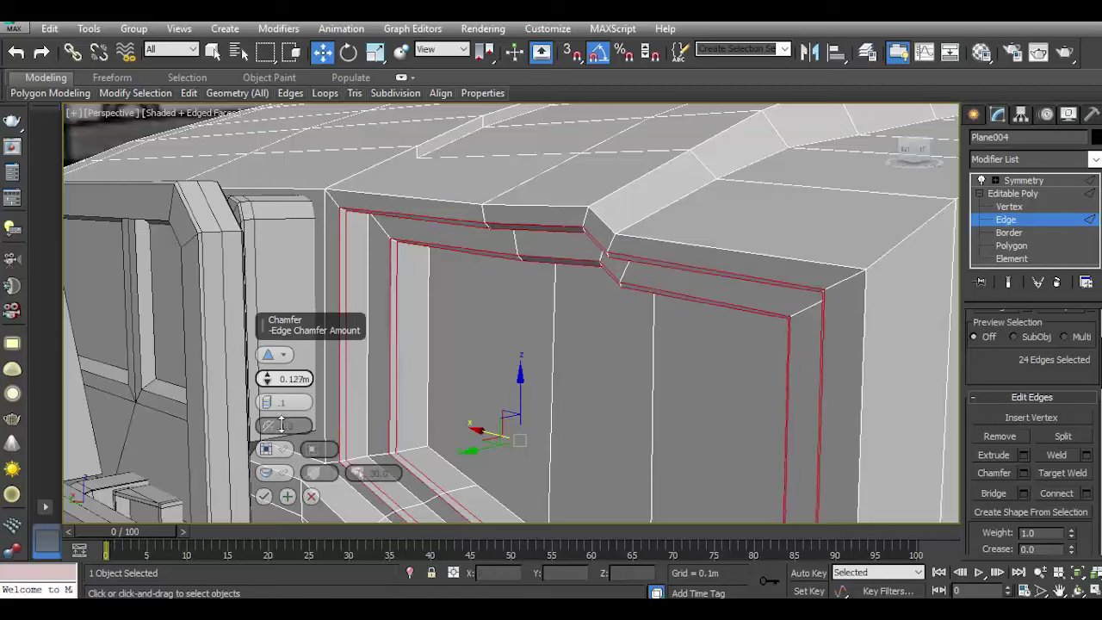
left_click(268, 496)
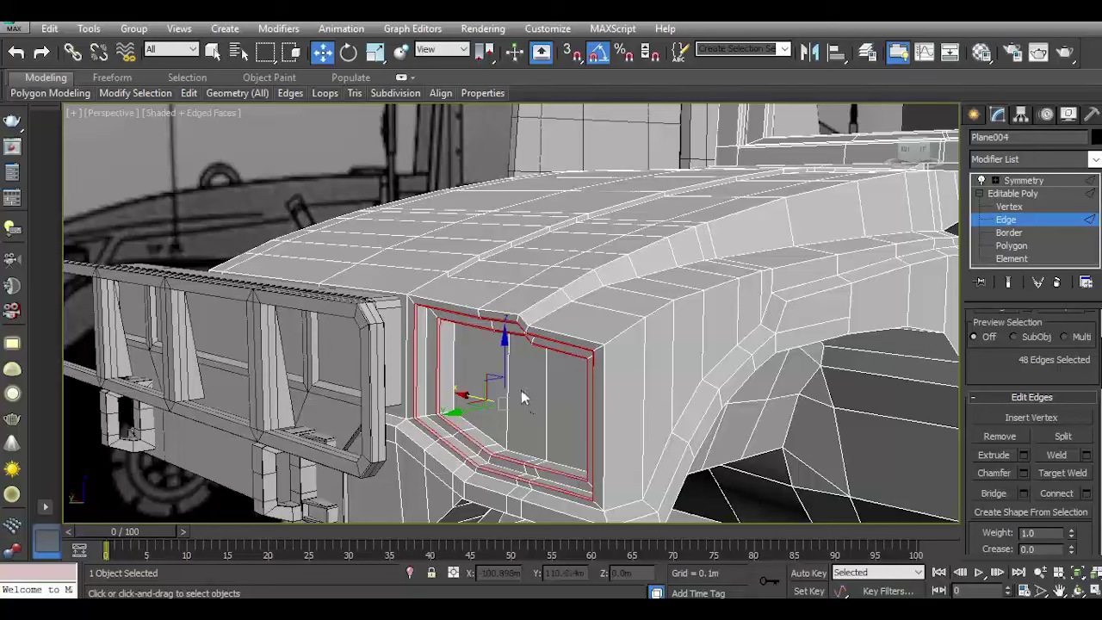
left_click(1015, 193)
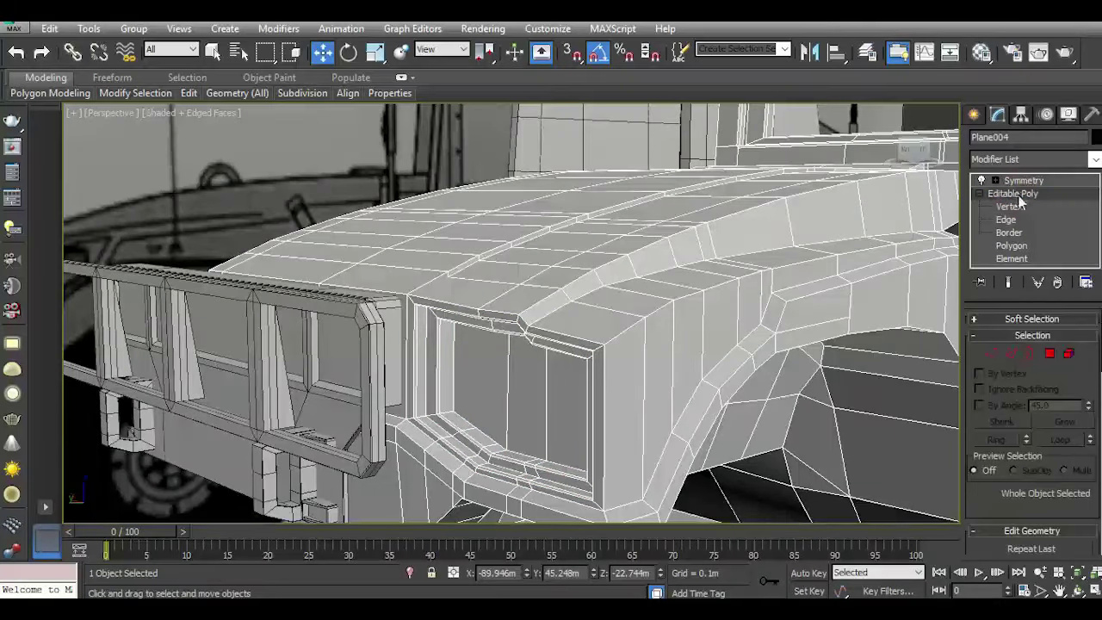
Select the six panel faces to be recessed on the body.
left_click(351, 189)
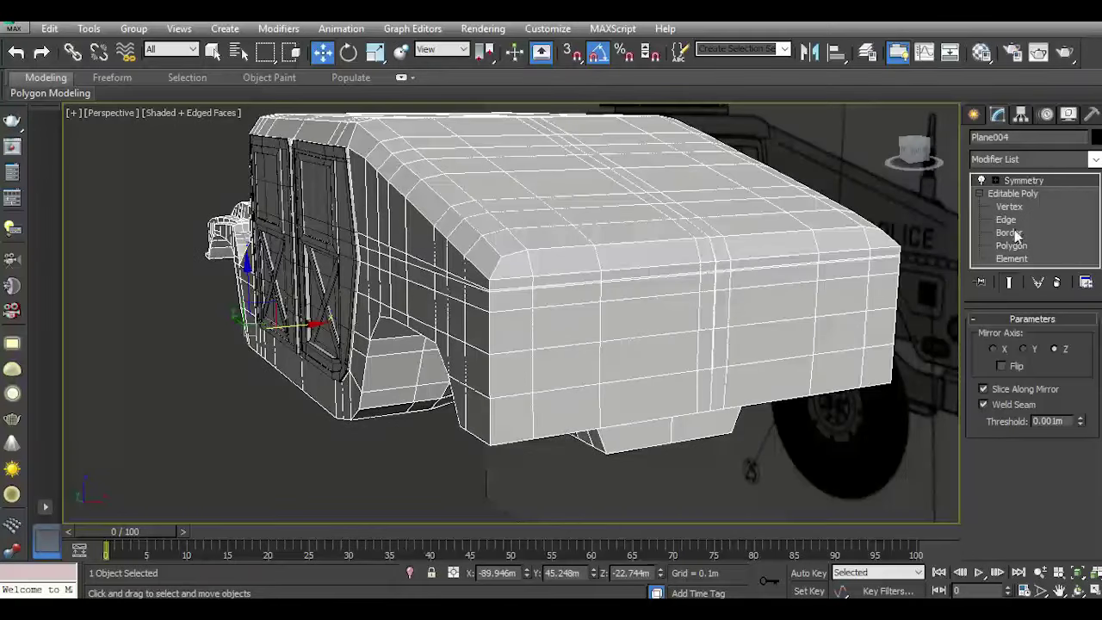
left_click(1012, 246)
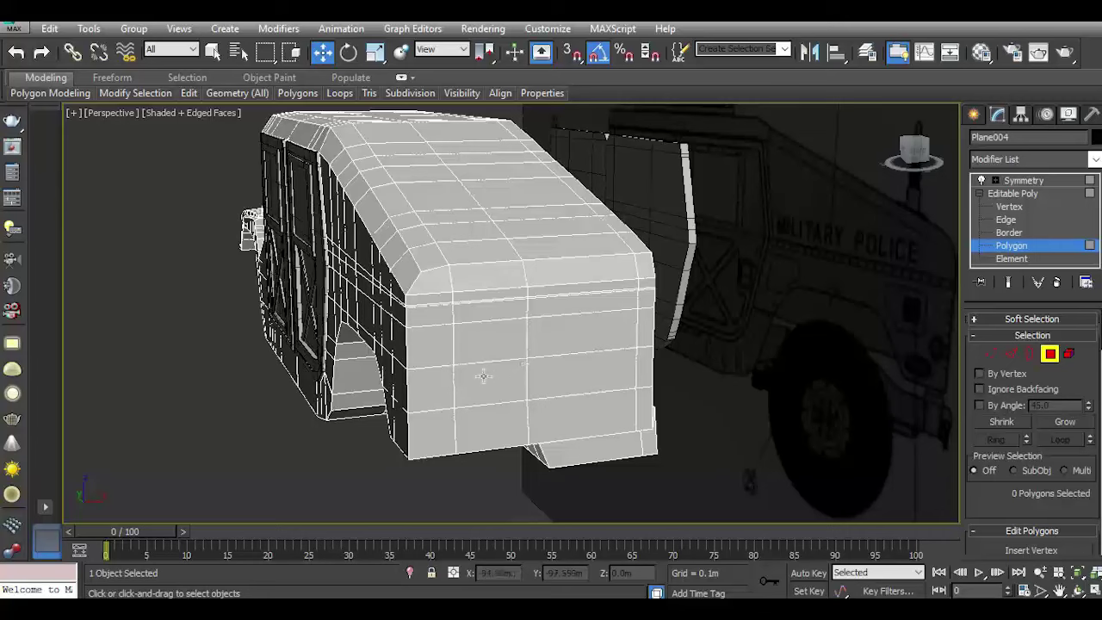
scroll(483, 376, "up", 3)
left_click(483, 376)
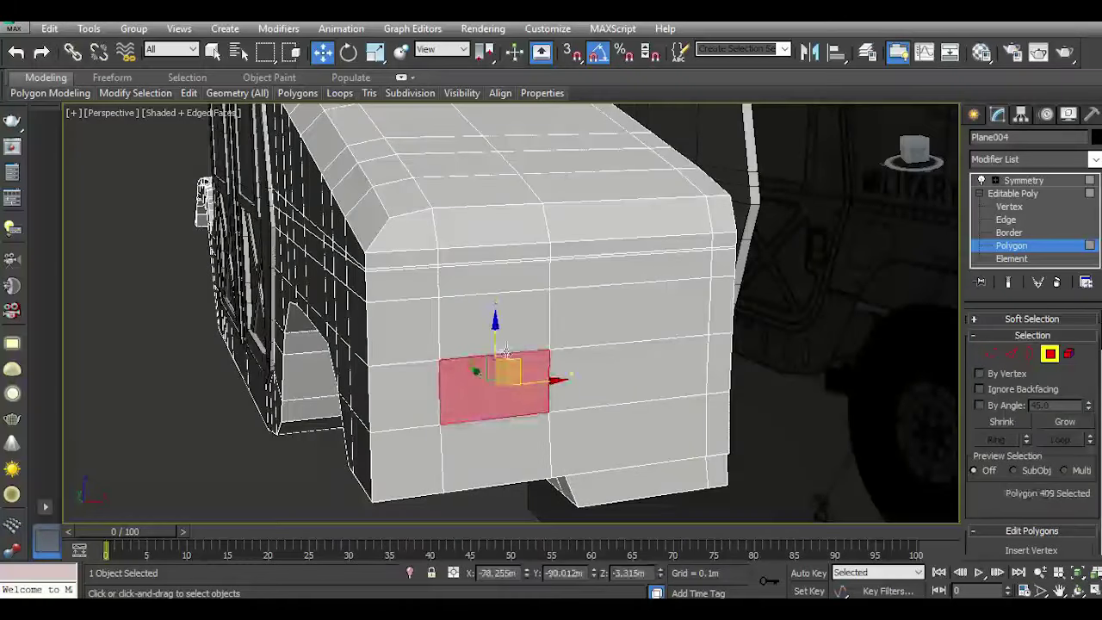
left_click(504, 327, "ctrl")
left_click(627, 379, "ctrl")
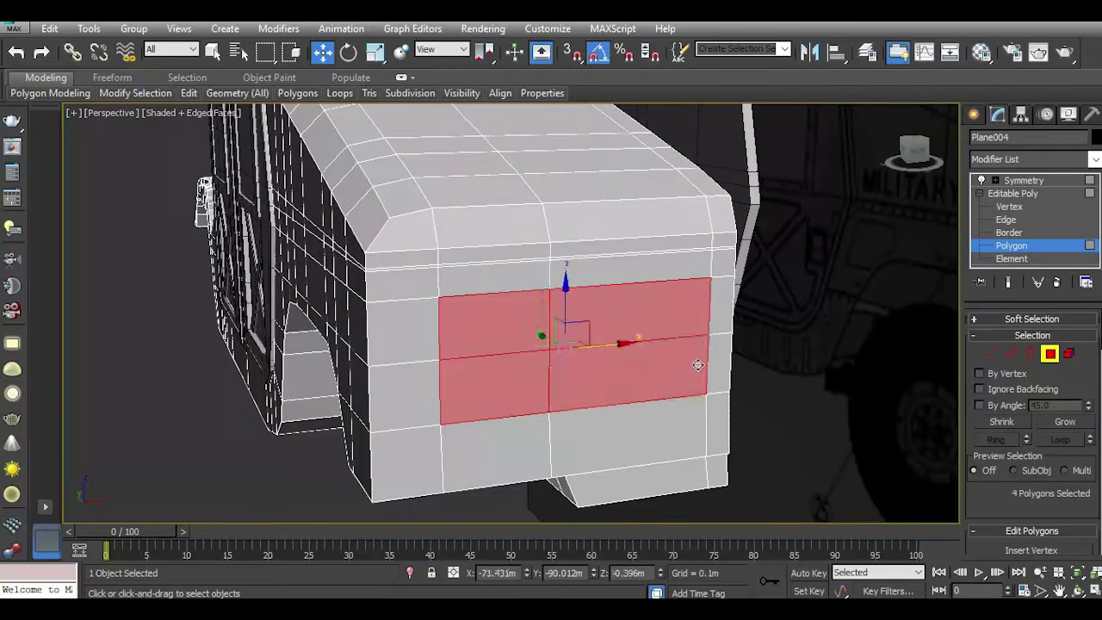
left_click(714, 362, "ctrl")
left_click(720, 305, "ctrl")
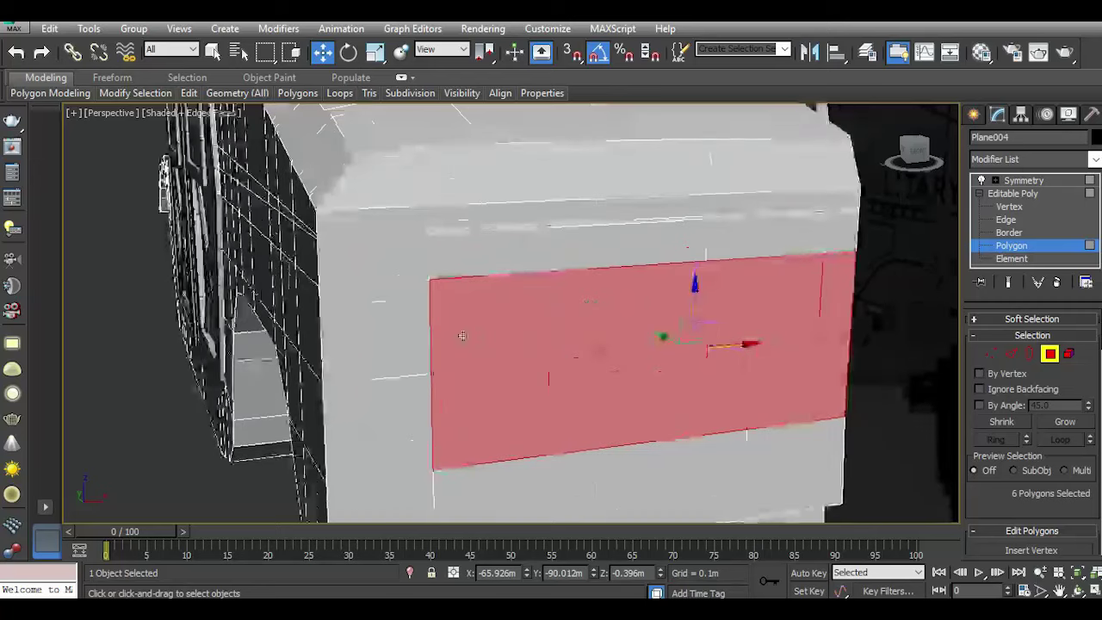
scroll(458, 317, "up", 2)
scroll(1060, 448, "down", 5)
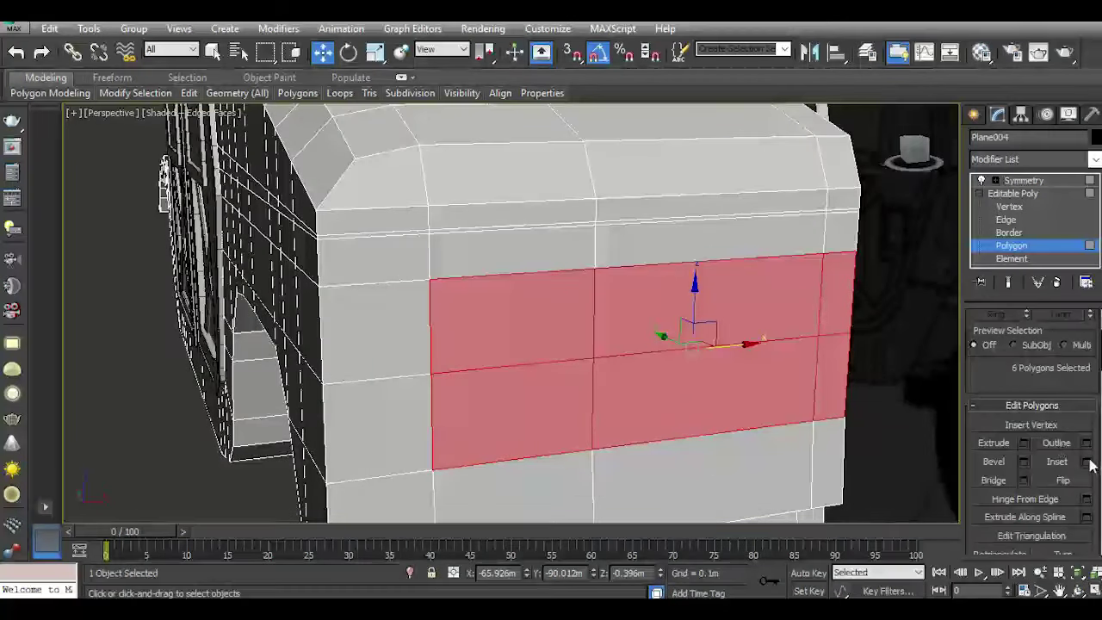
Inset the selected faces to create a border around the panel.
left_click(1088, 462)
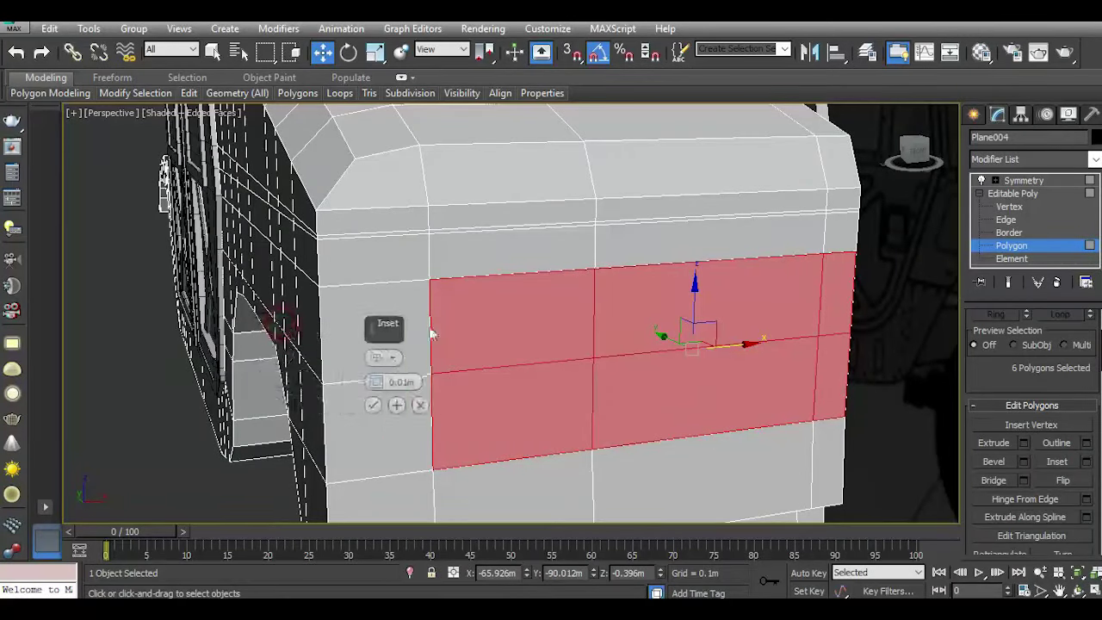
mouse_move(285, 330)
left_mouse_down()
mouse_move(473, 330)
mouse_move(455, 239)
left_mouse_up()
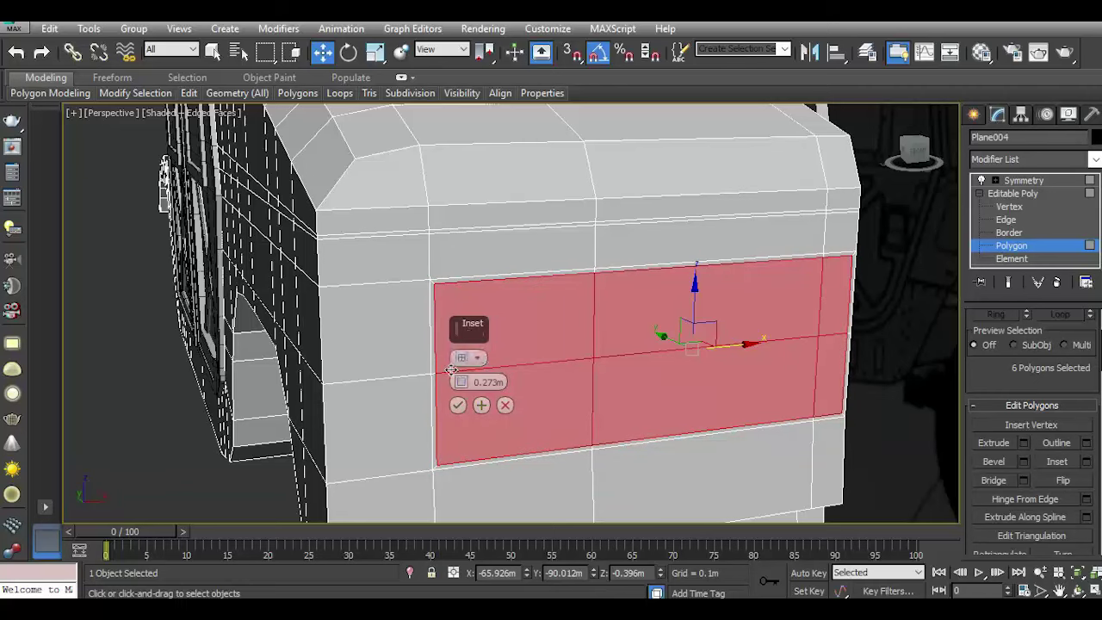
scroll(451, 369, "up", 2)
left_click_drag(451, 369, 451, 344)
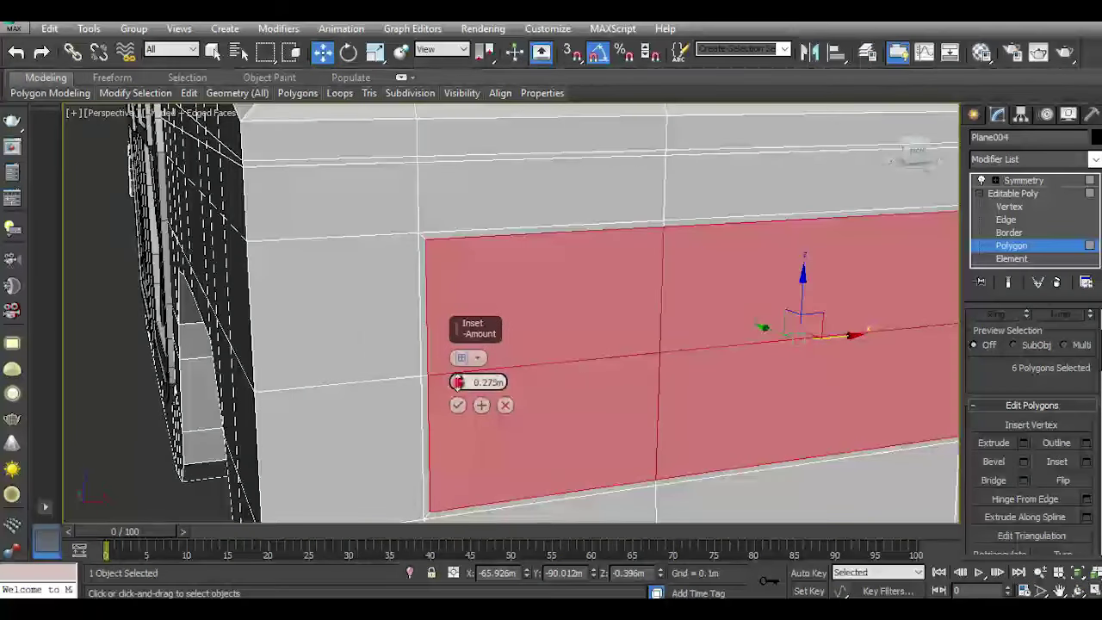
left_click(458, 405)
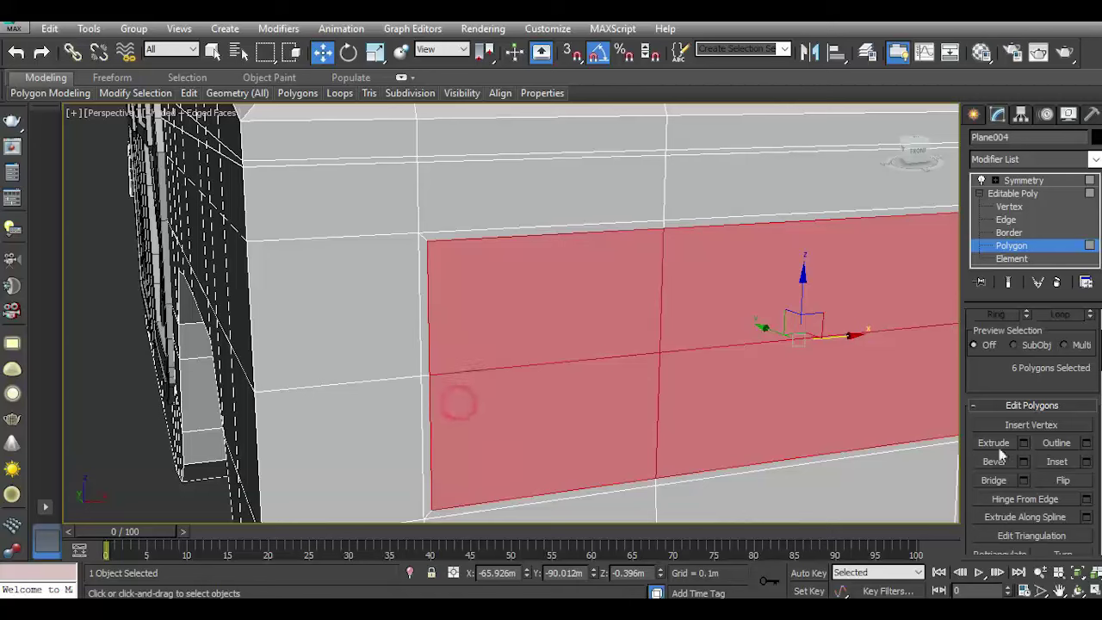
Extrude the inset faces inward by -0.532m to sink the panel.
left_click(1024, 442)
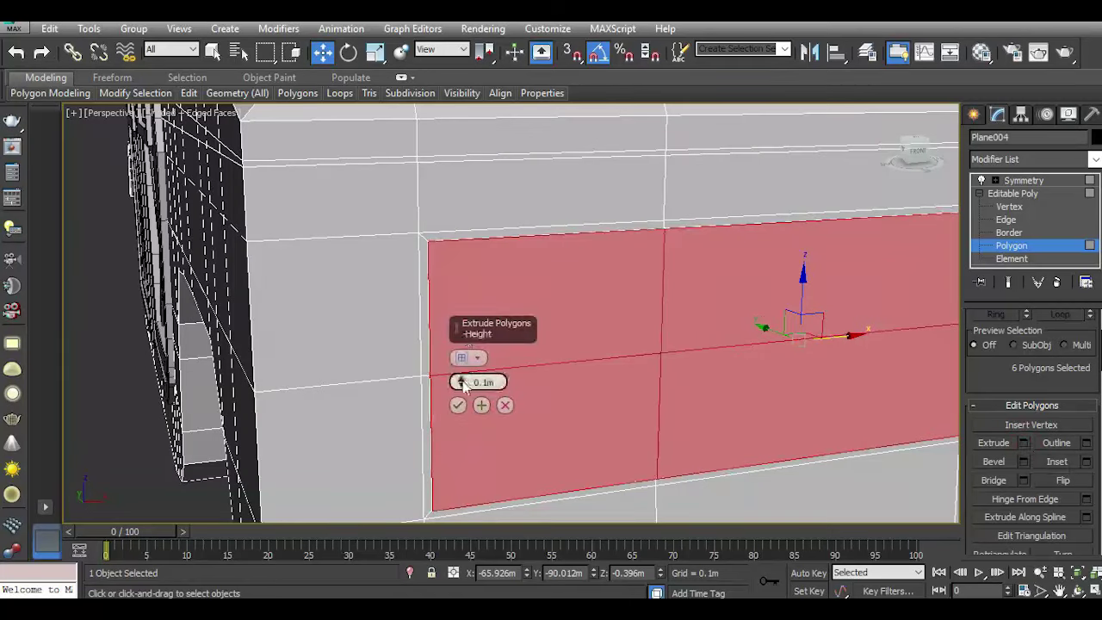
left_click_drag(462, 384, 474, 461)
left_click_drag(463, 384, 474, 488)
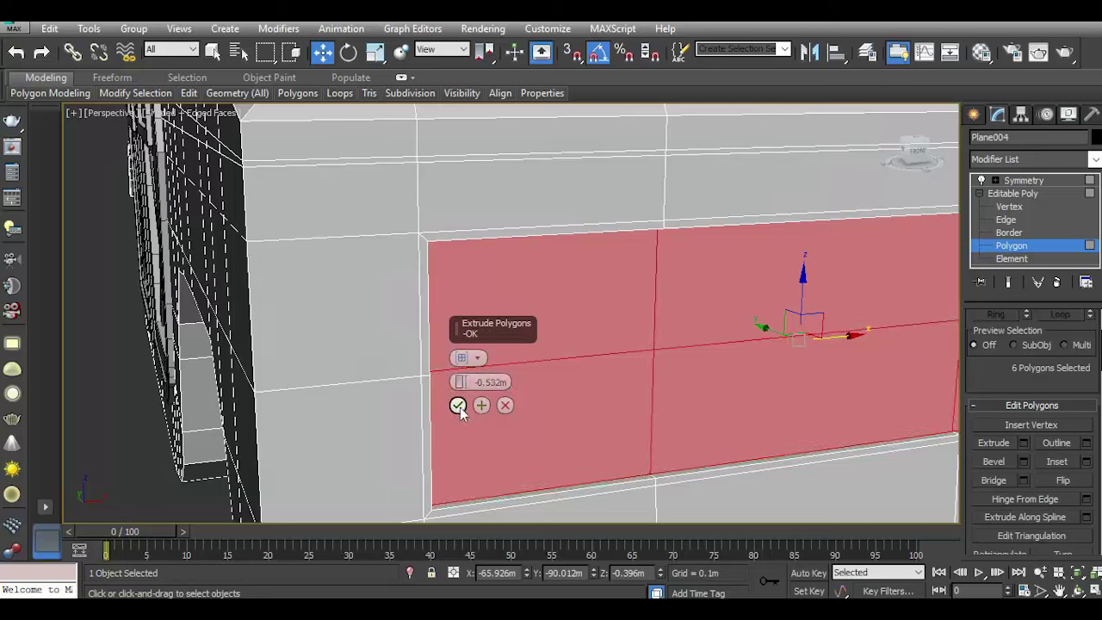
left_click(458, 406)
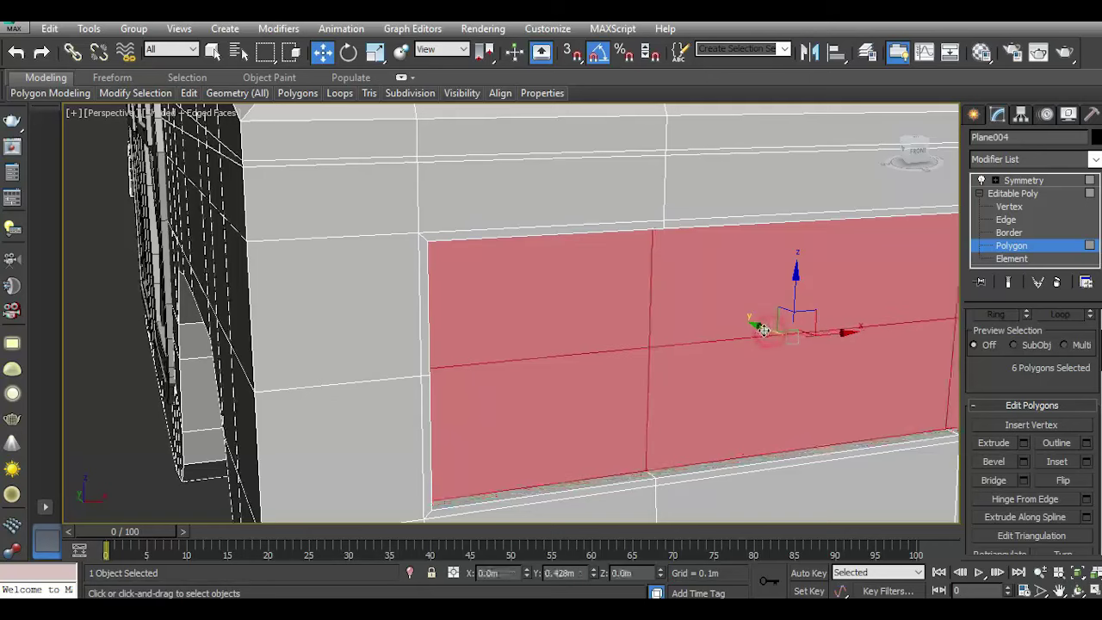
scroll(517, 387, "down", 4)
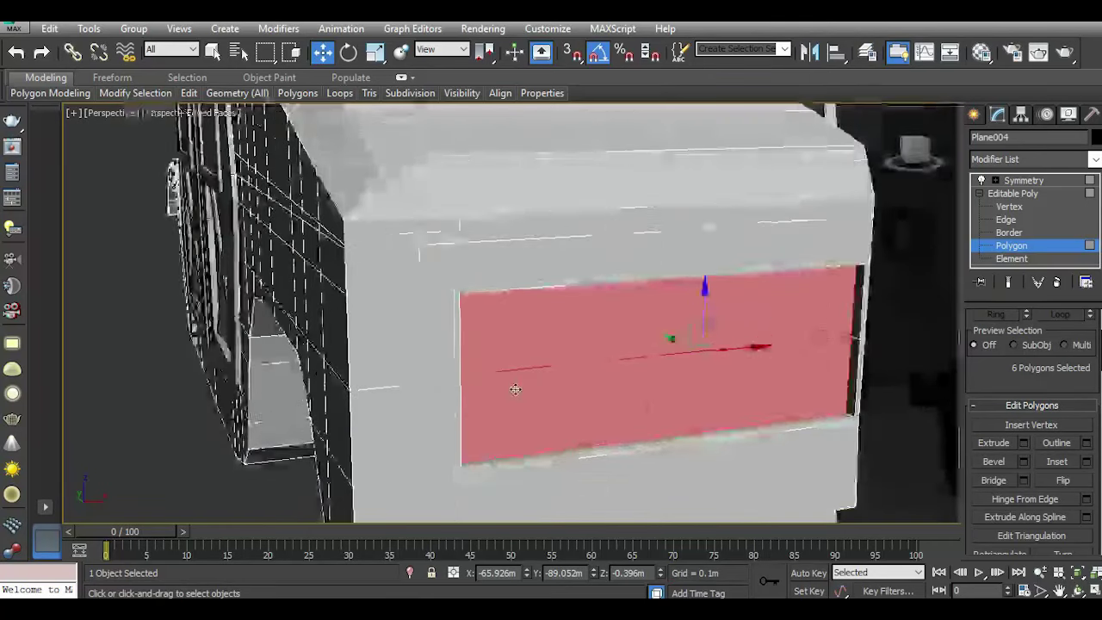
View the rear straight on and shift the Symmetry mirror plane along X.
left_click(1013, 194)
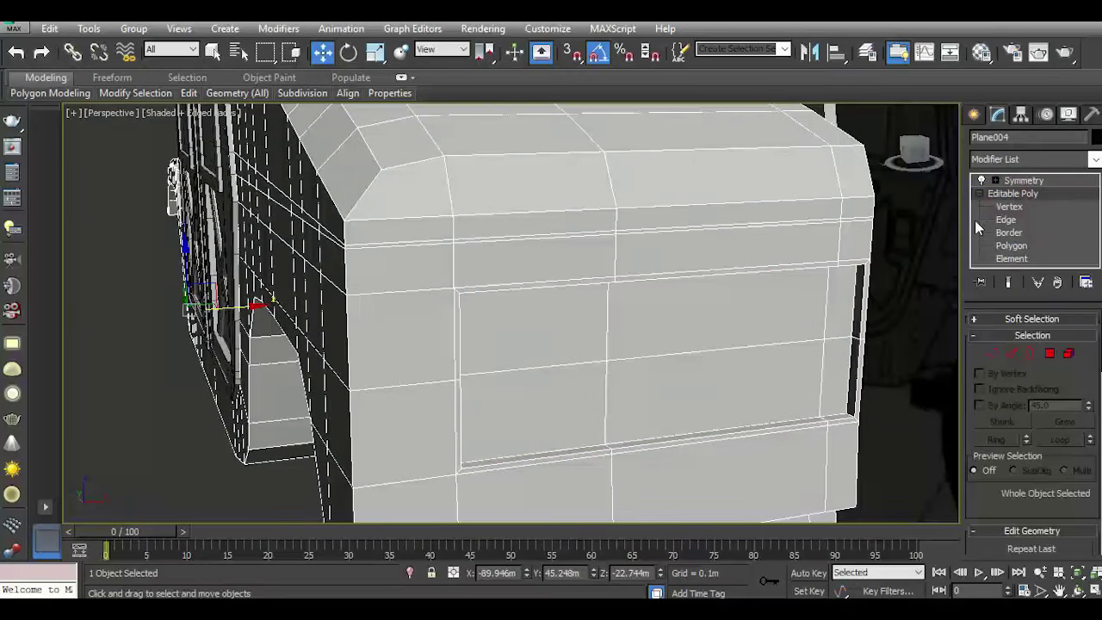
left_click(910, 297)
middle_click_drag(836, 328, 962, 191, "alt")
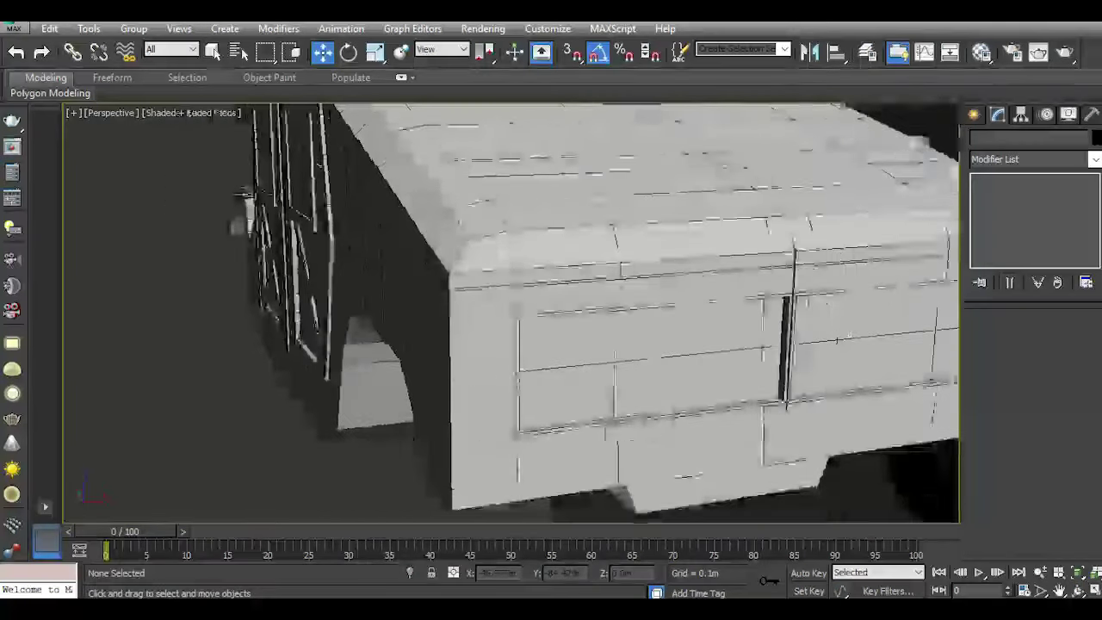
left_click(928, 153)
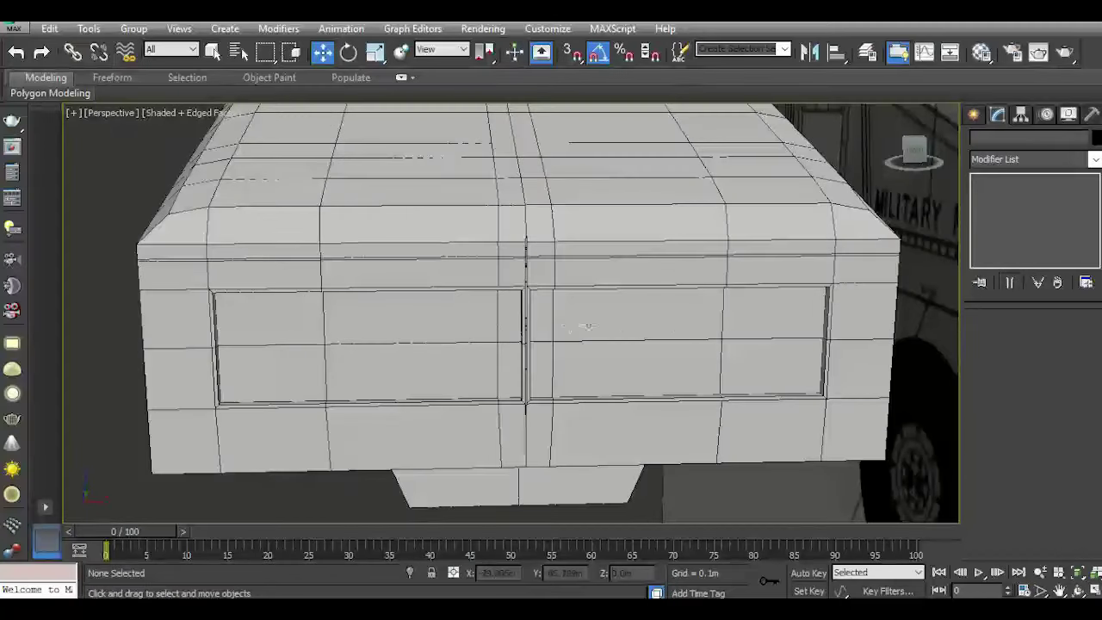
left_click(555, 323)
left_click(1022, 182)
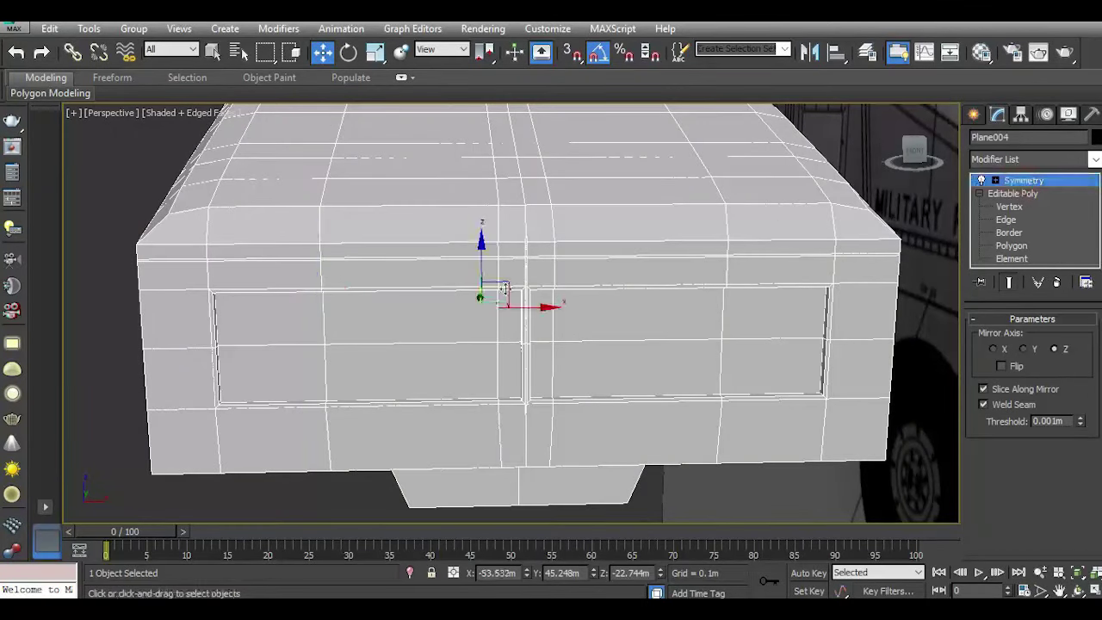
left_click_drag(532, 309, 529, 309)
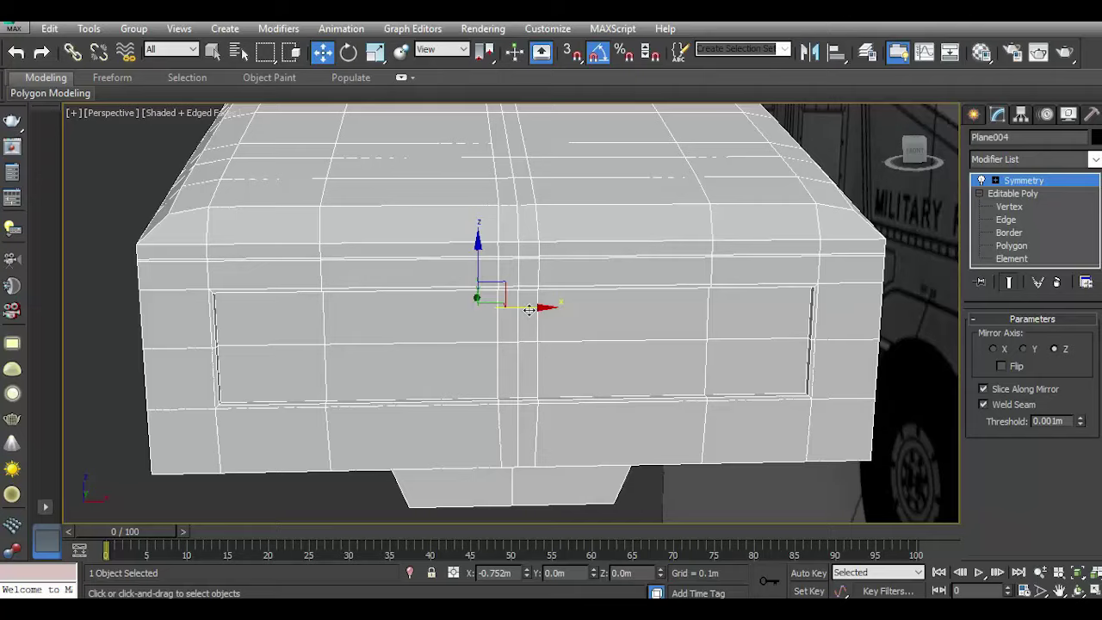
left_click(927, 231)
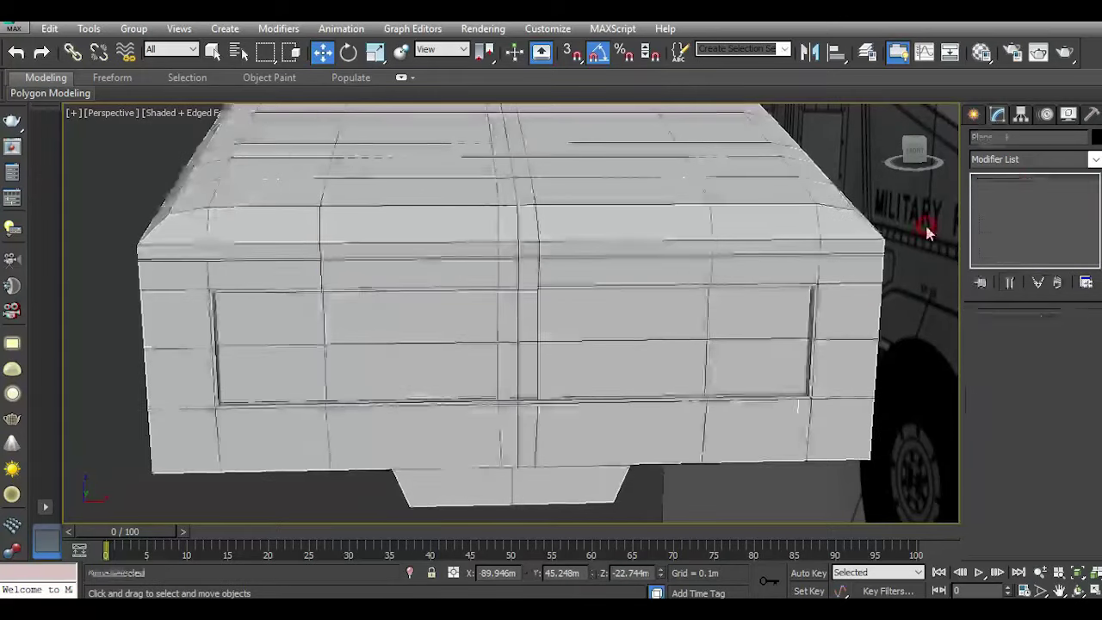
Nudge the Symmetry mirror plane along X again to realign the mirrored halves.
mouse_move(517, 327)
middle_mouse_down("alt")
mouse_move(654, 269)
mouse_move(726, 258)
mouse_move(655, 258)
mouse_move(473, 317)
mouse_move(858, 338)
mouse_move(706, 327)
middle_mouse_up("alt")
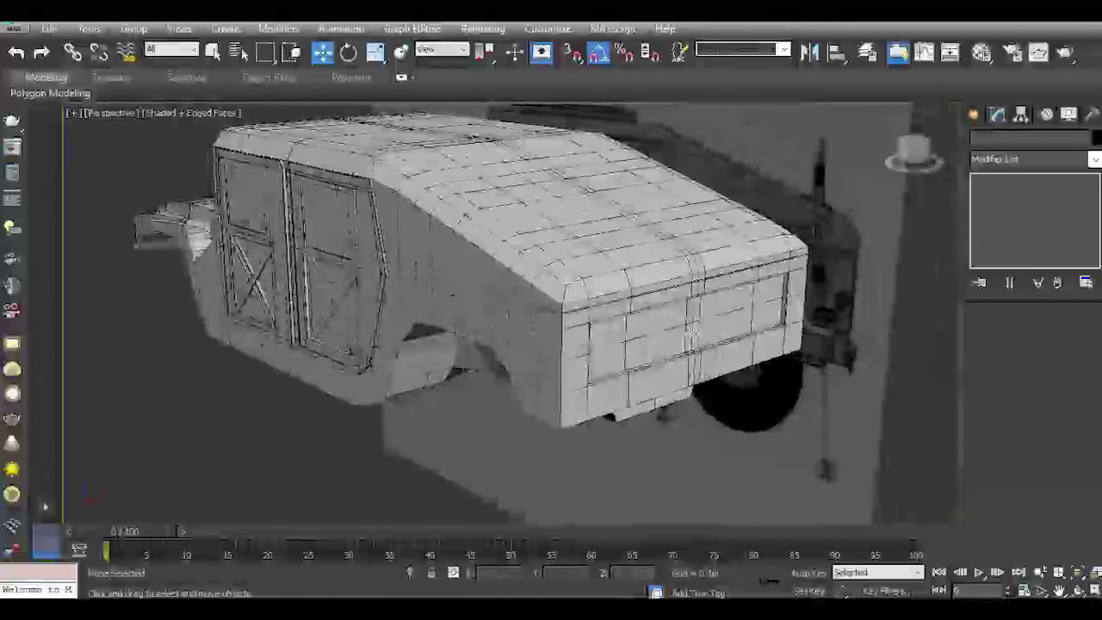
scroll(694, 329, "up", 5)
left_click(694, 330)
left_click(1021, 181)
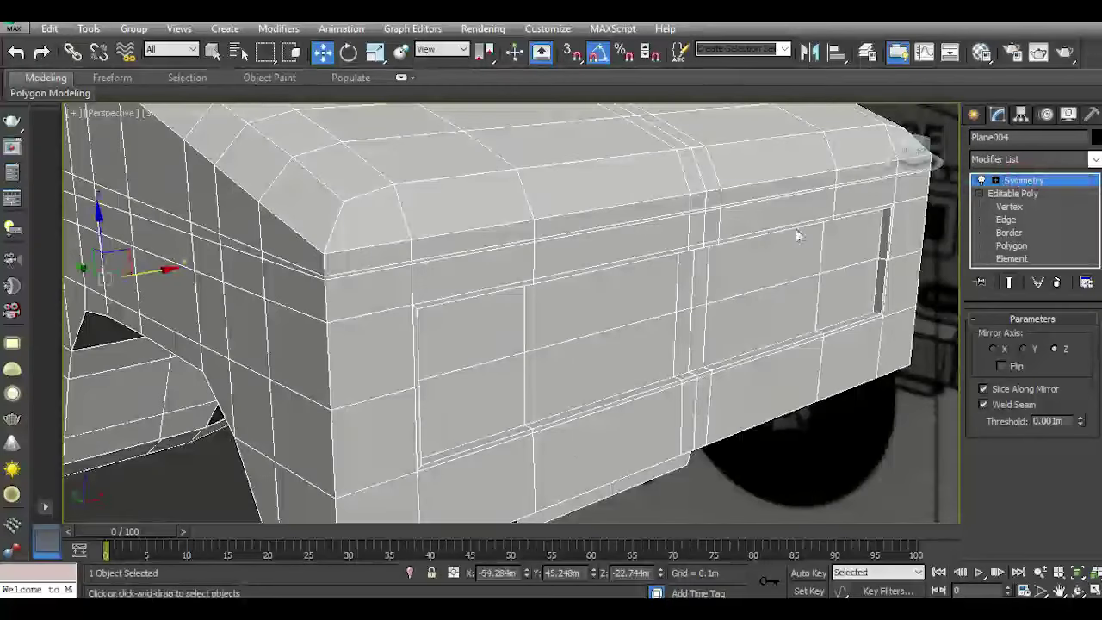
left_click_drag(165, 268, 167, 267)
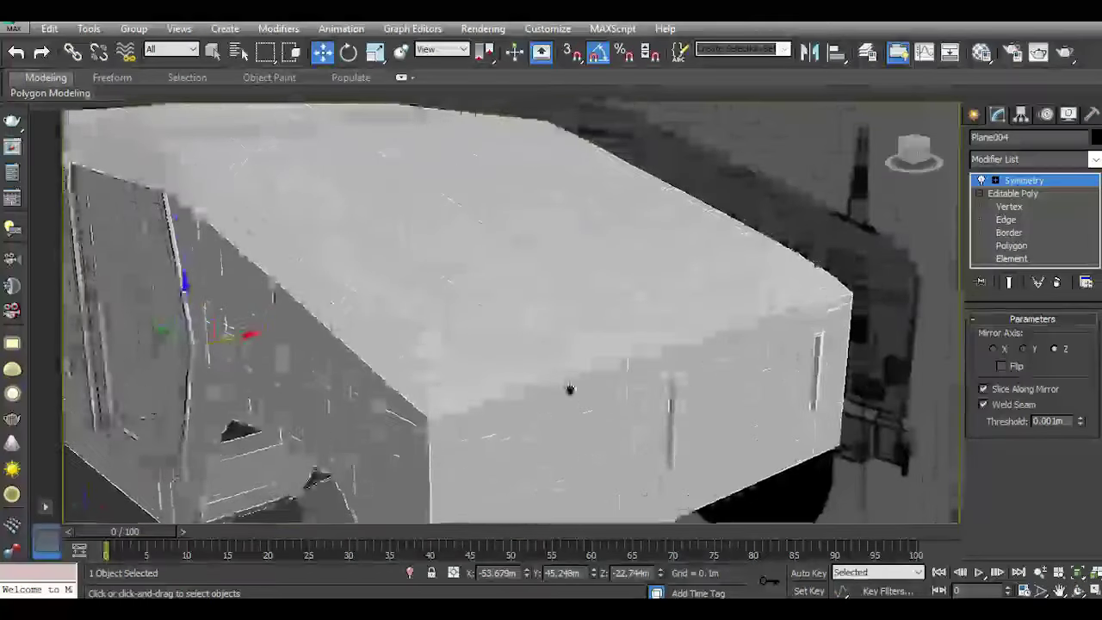
middle_click_drag(478, 372, 573, 376, "alt")
left_click(1018, 182)
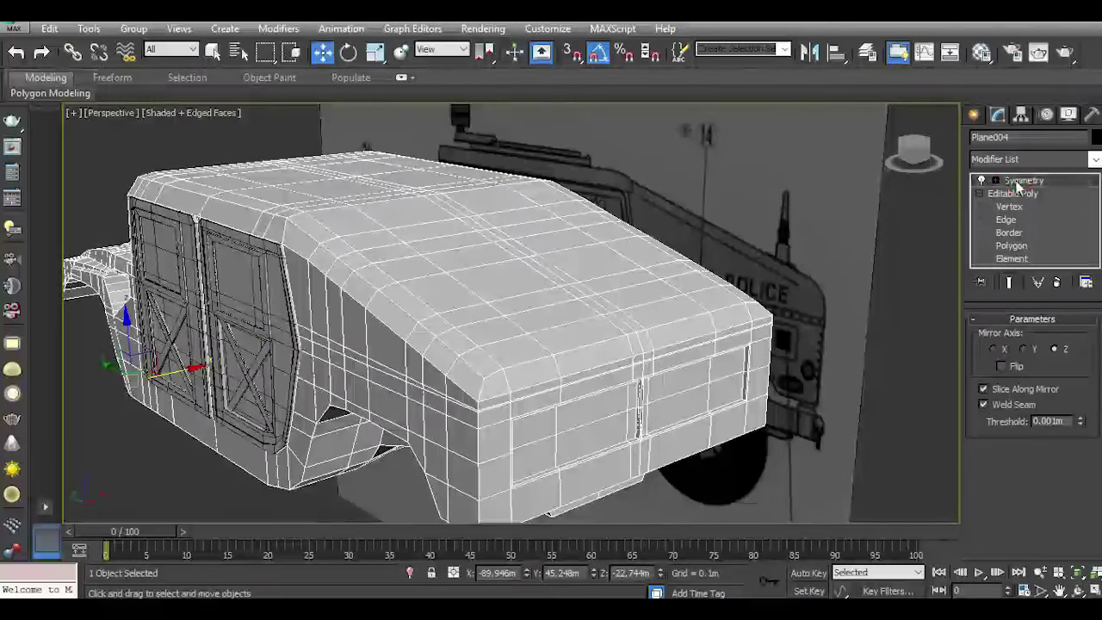
left_click(1009, 207)
middle_click_drag(654, 404, 771, 441, "alt")
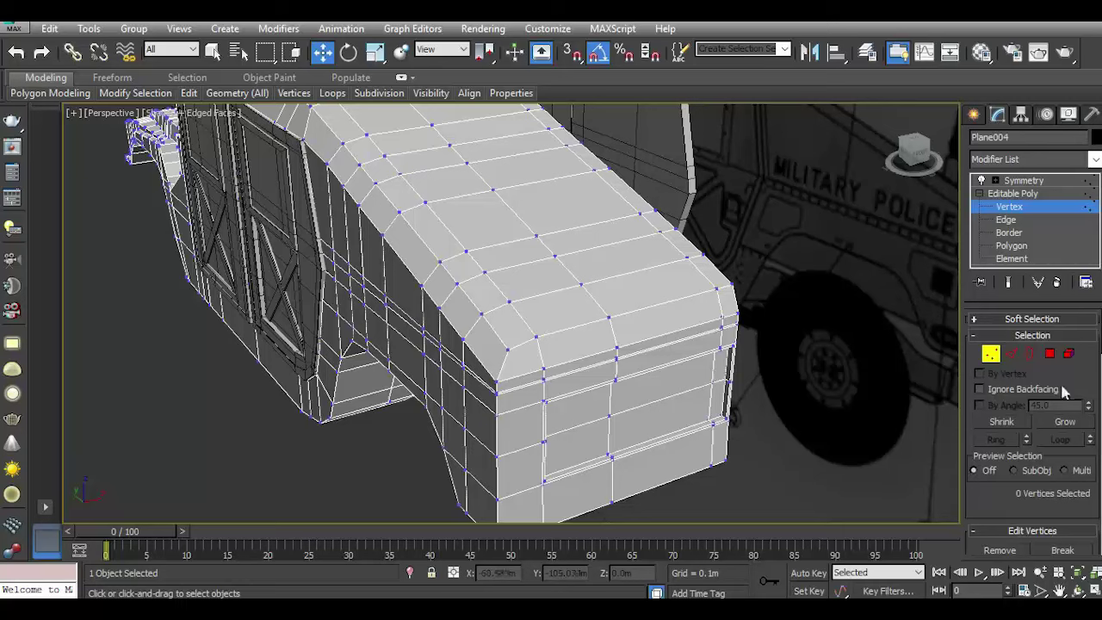
In Edge mode, select the roof edges near the rear corner, the rear corner edge and a rear top edge.
left_click(1014, 354)
left_click(527, 320)
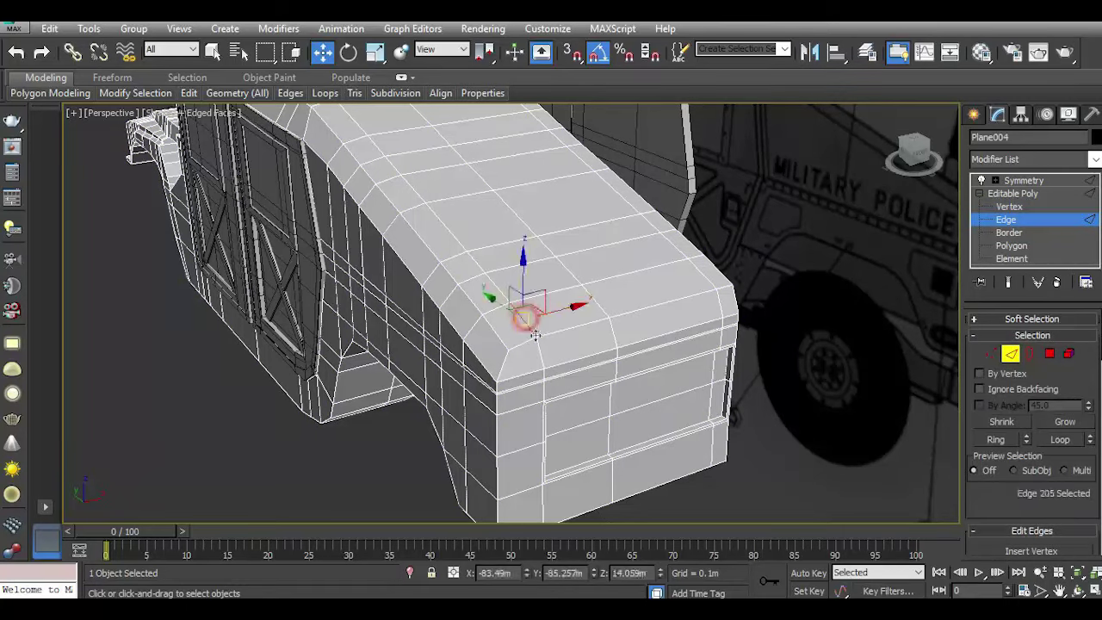
left_click(540, 350, "ctrl")
scroll(542, 366, "up", 3)
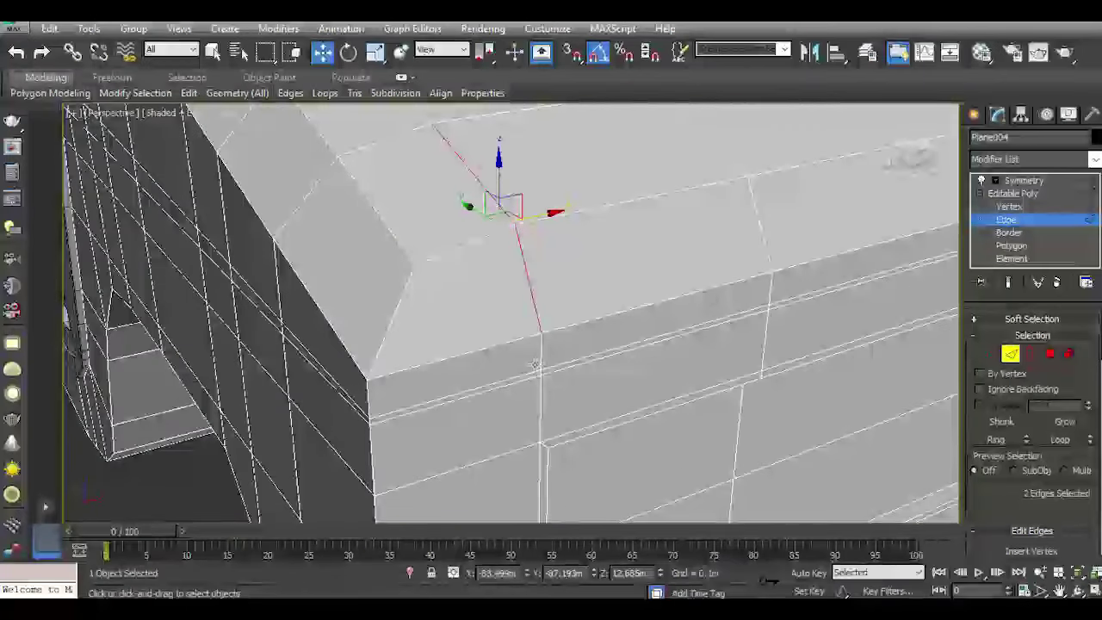
left_click(537, 362, "ctrl")
scroll(540, 361, "up", 3)
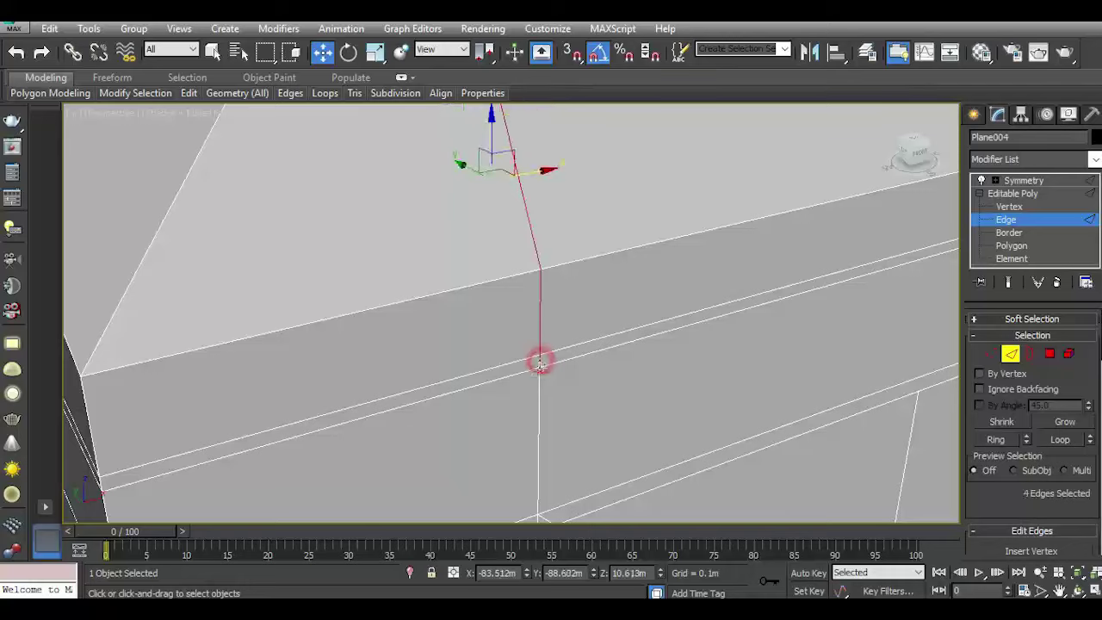
scroll(540, 363, "down", 3)
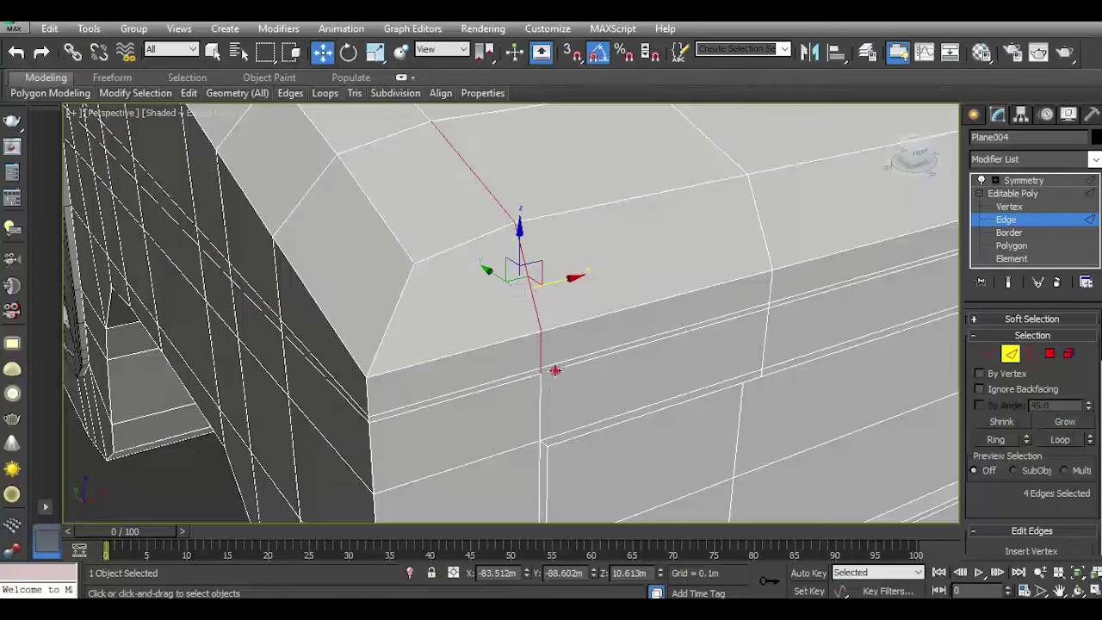
left_click(555, 370, "ctrl")
scroll(677, 418, "up", 3)
scroll(681, 354, "down", 3)
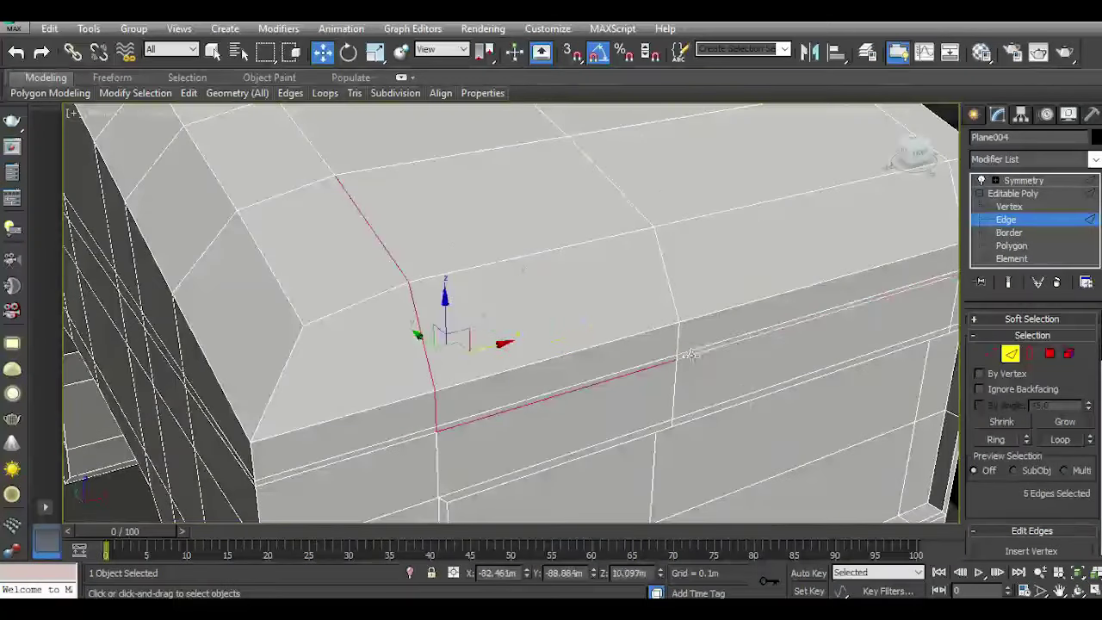
left_click(689, 354, "ctrl")
Extend the seam across the roof top, removing stray crossing edges, for 16 selected edges.
middle_click_drag(716, 361, 592, 419, "alt")
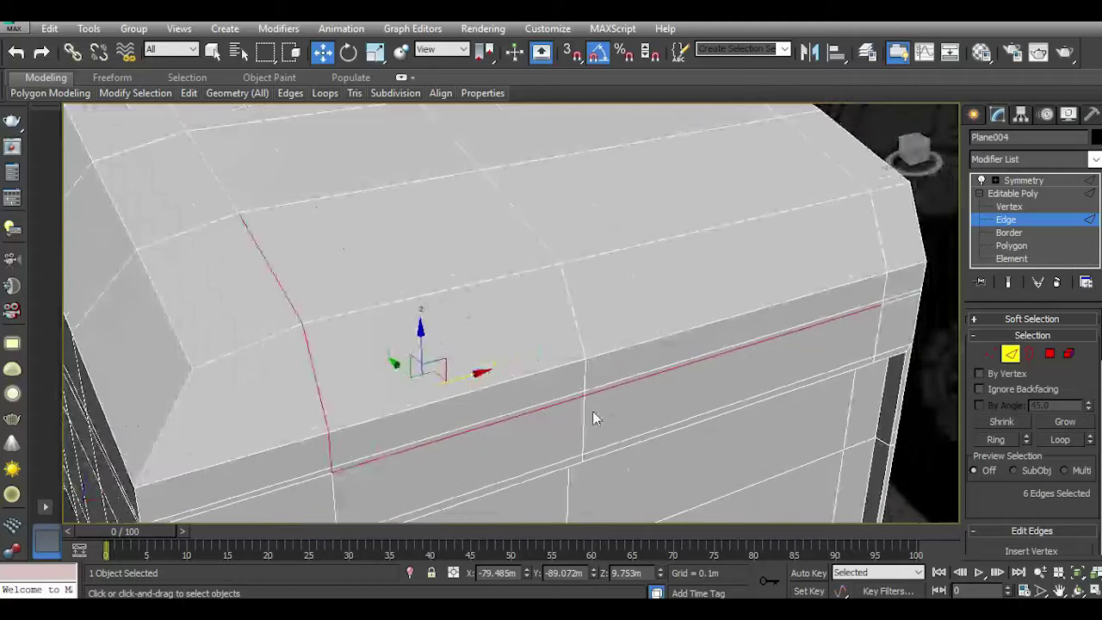
middle_click_drag(725, 369, 827, 332, "alt")
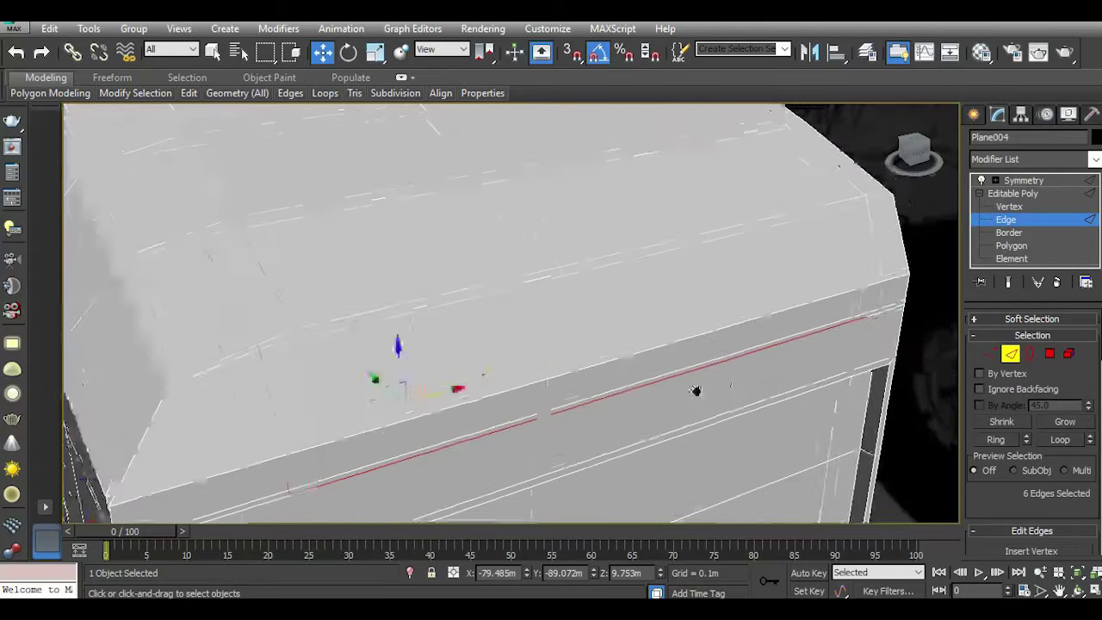
scroll(834, 326, "up", 4)
scroll(834, 327, "down", 5)
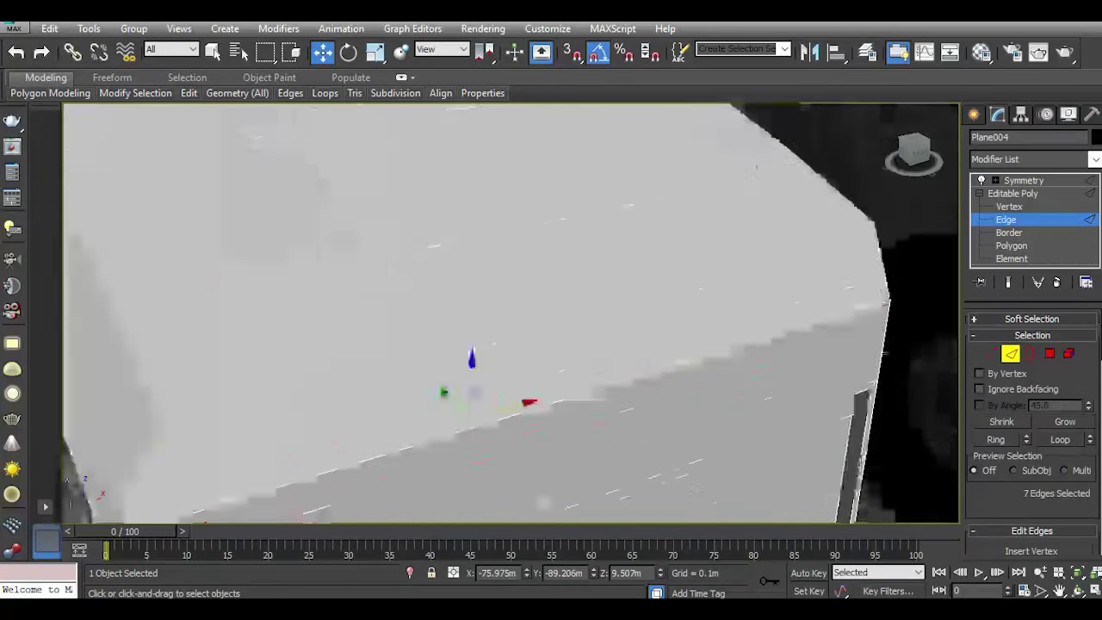
scroll(835, 327, "down", 5)
mouse_move(835, 327)
middle_mouse_down("alt")
mouse_move(583, 399)
mouse_move(614, 401)
middle_mouse_up("alt")
scroll(615, 401, "up", 5)
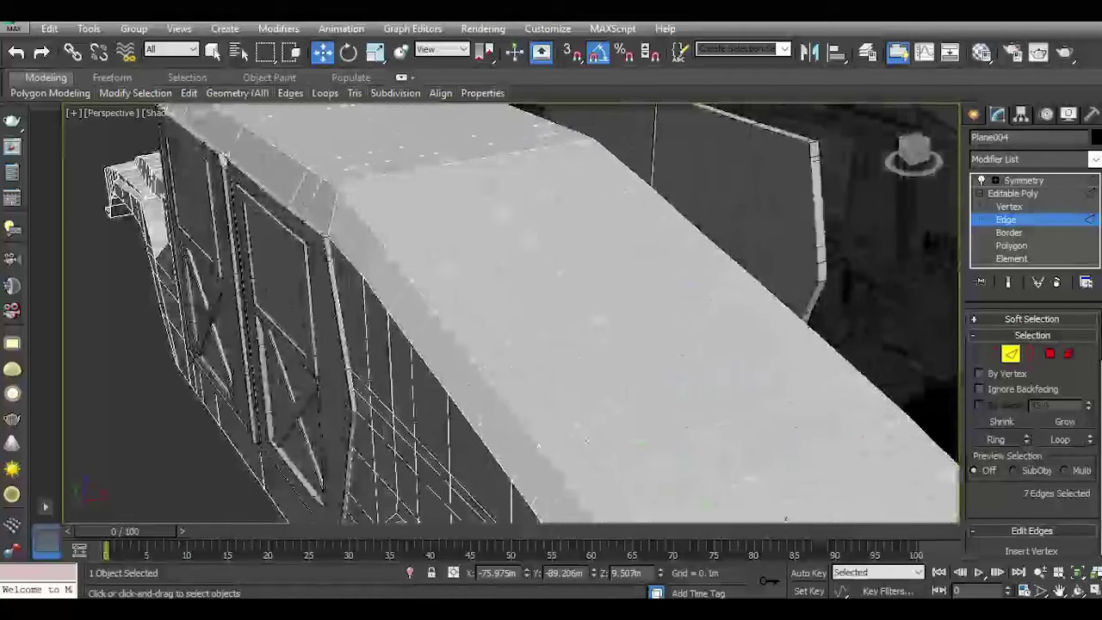
left_click(586, 444, "ctrl")
left_click(621, 480, "ctrl")
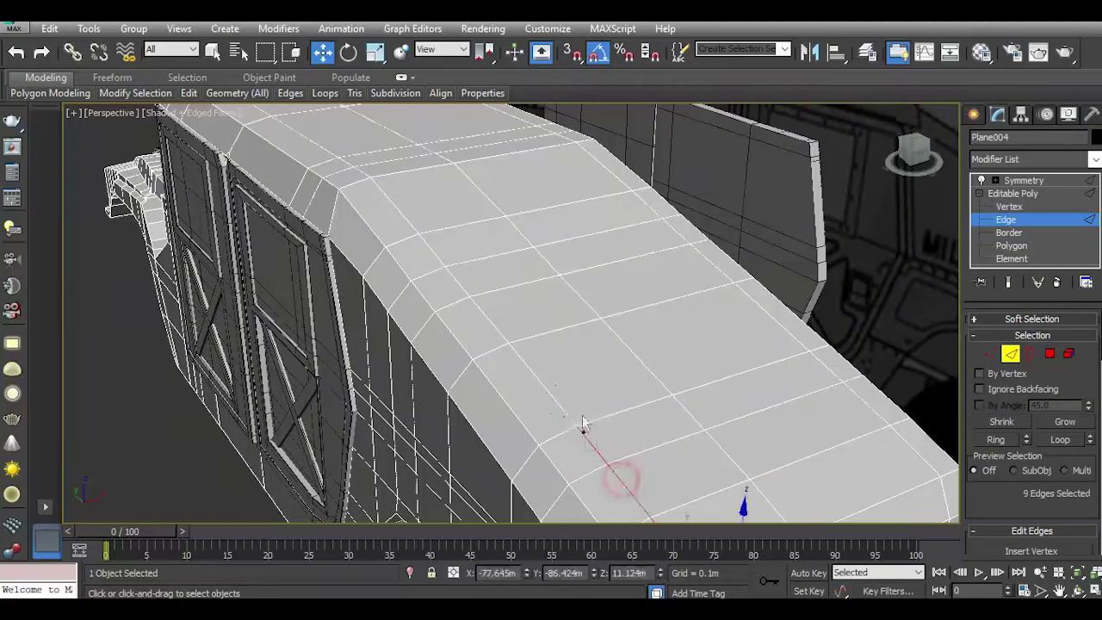
left_click(538, 379, "shift")
left_click(482, 321, "ctrl")
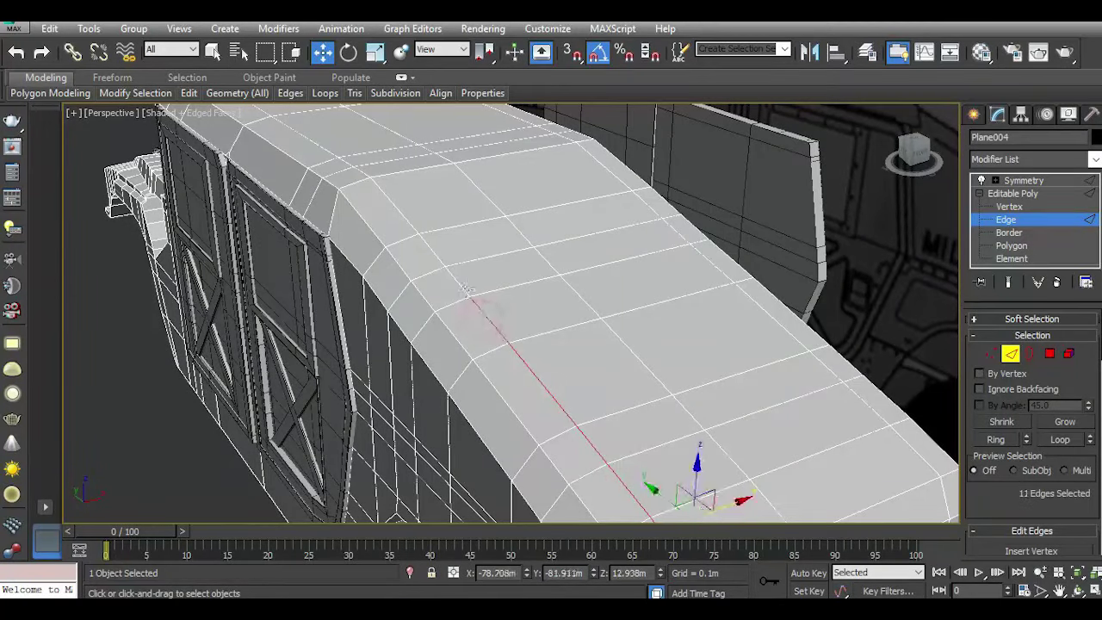
left_click(458, 283, "ctrl")
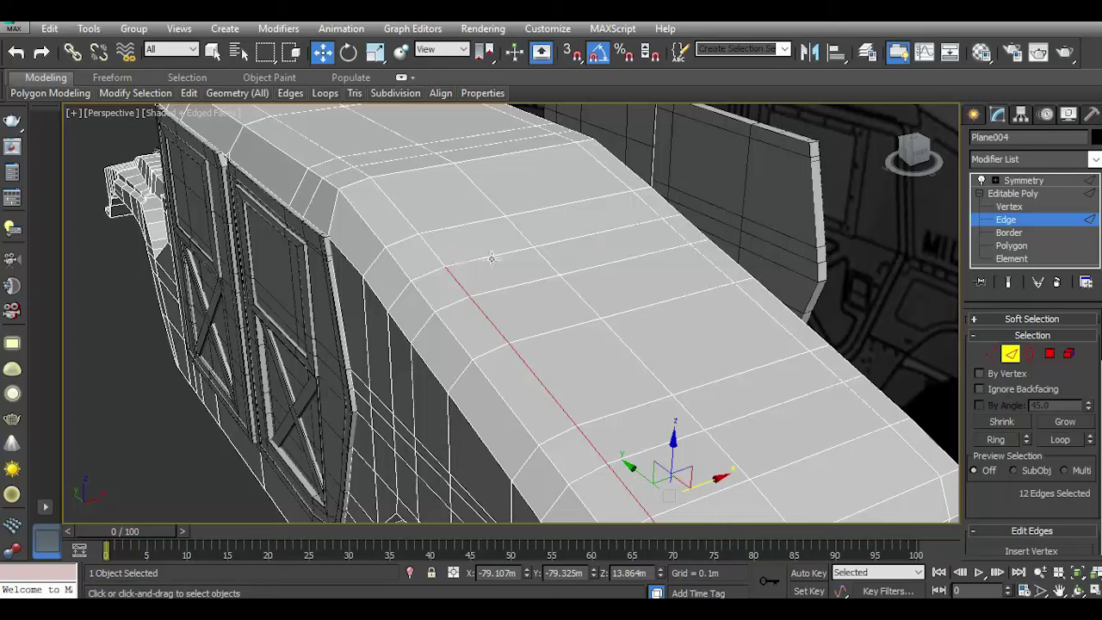
left_click(494, 257, "ctrl")
left_click(560, 241, "ctrl")
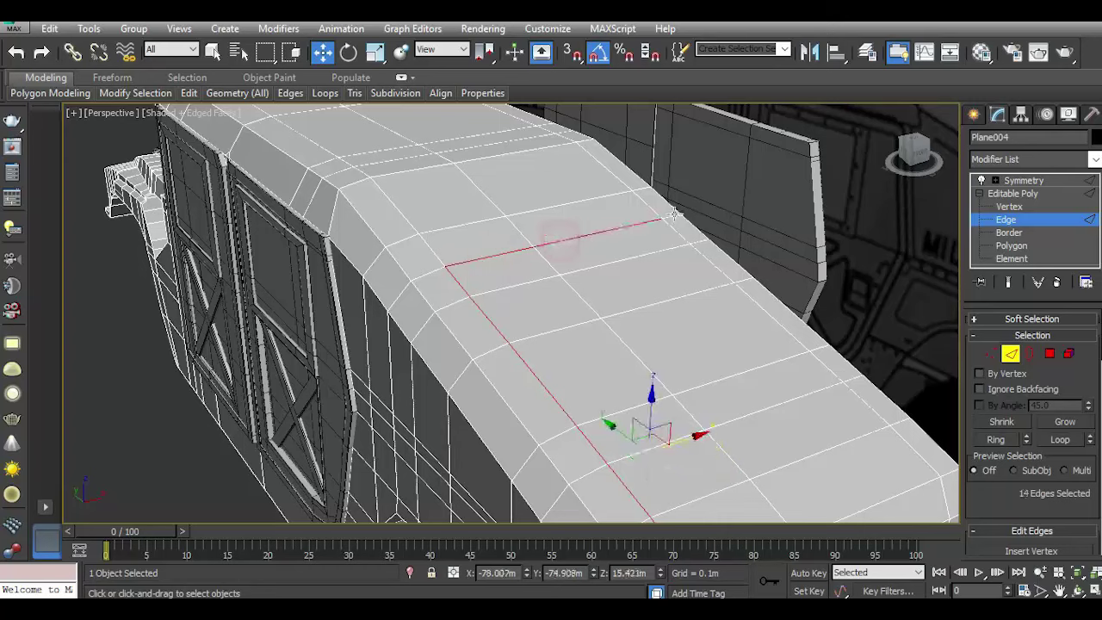
left_click(673, 214, "ctrl")
scroll(561, 225, "down", 3)
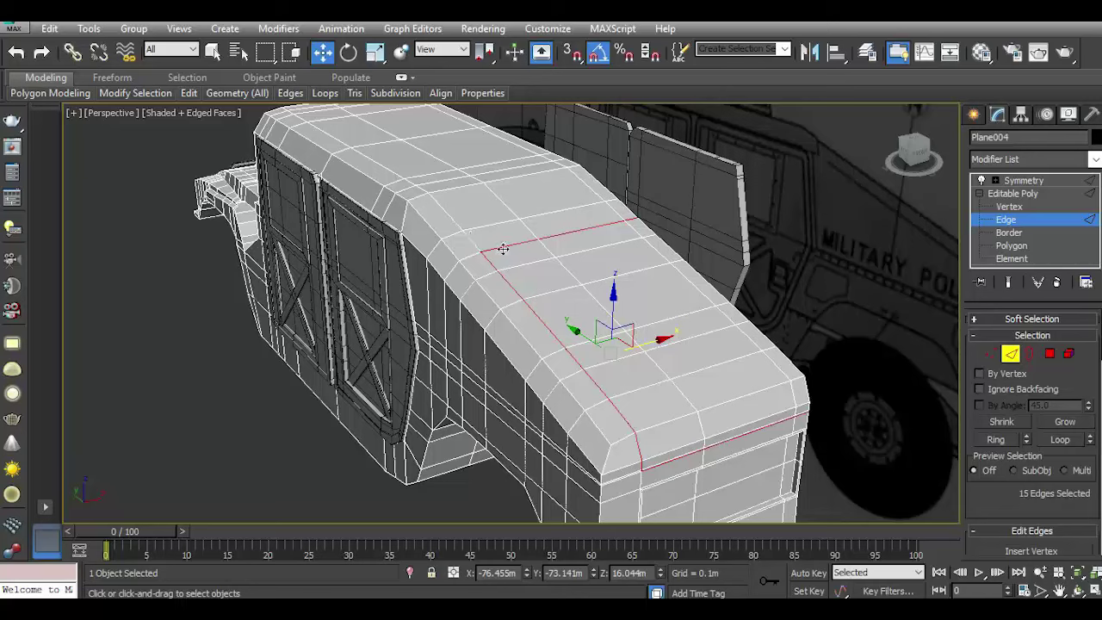
left_click_drag(545, 263, 487, 255, "alt")
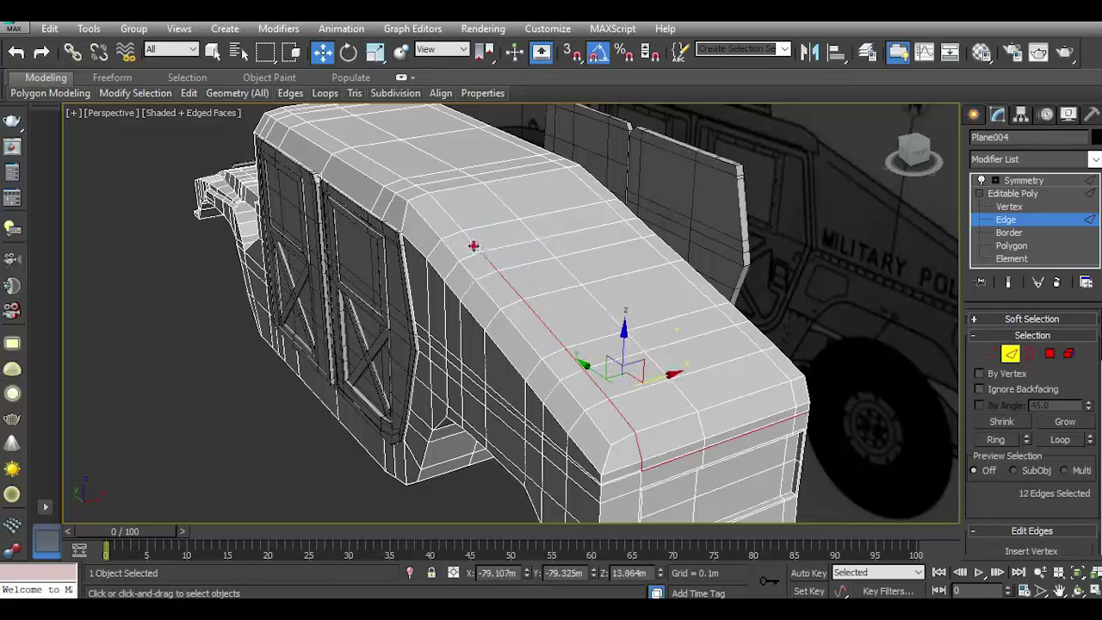
left_click(480, 226, "ctrl")
left_click(540, 214, "ctrl")
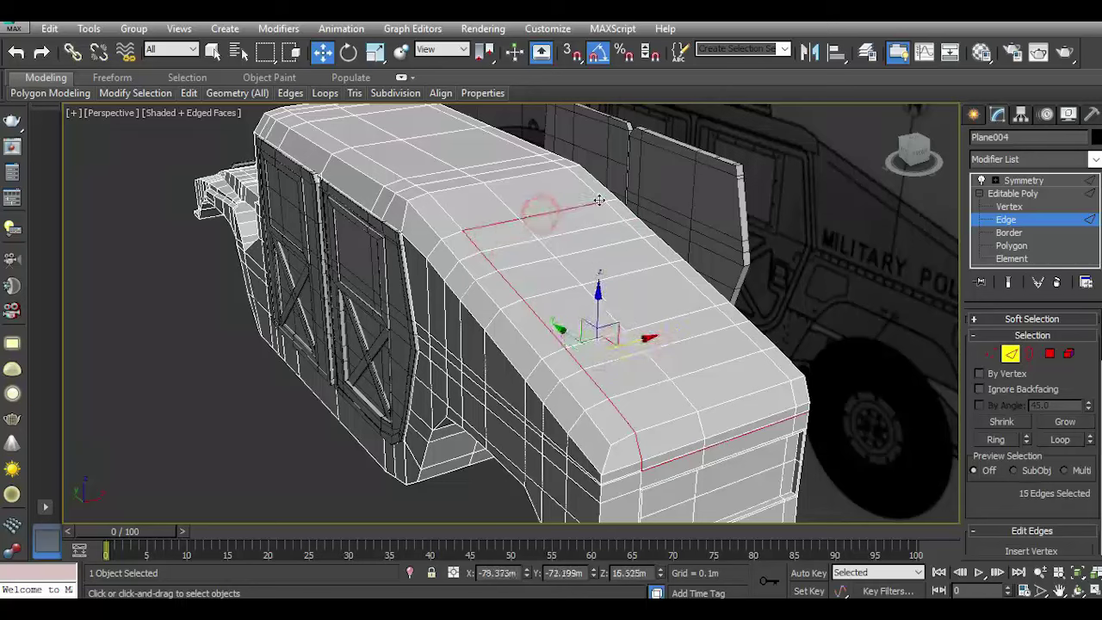
left_click(612, 199, "ctrl")
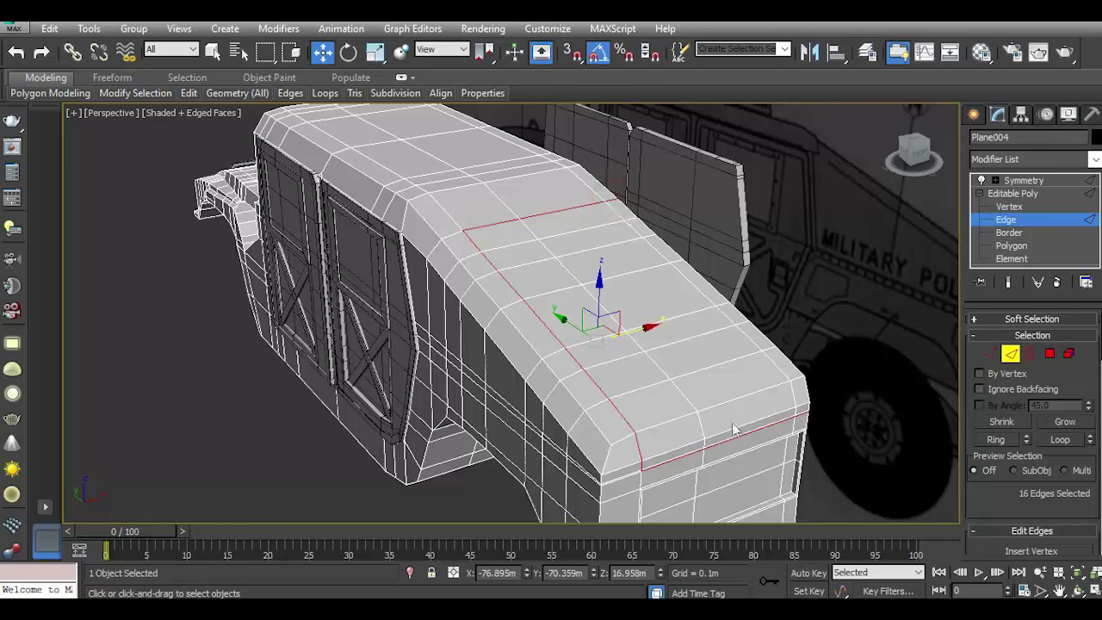
scroll(644, 468, "up", 4)
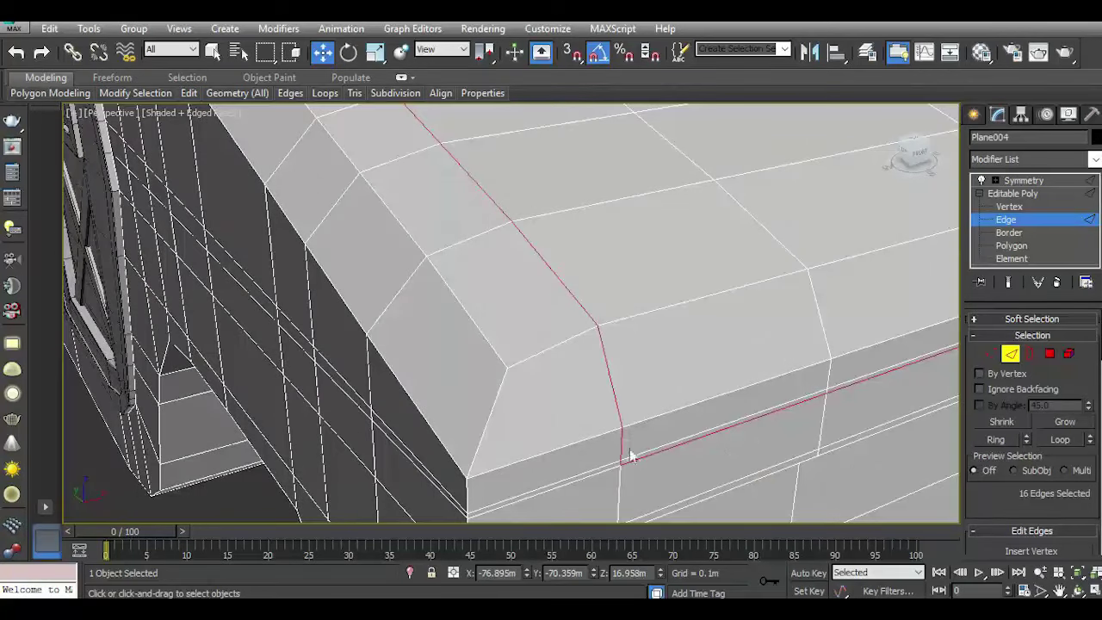
scroll(631, 456, "up", 5)
scroll(560, 414, "down", 2)
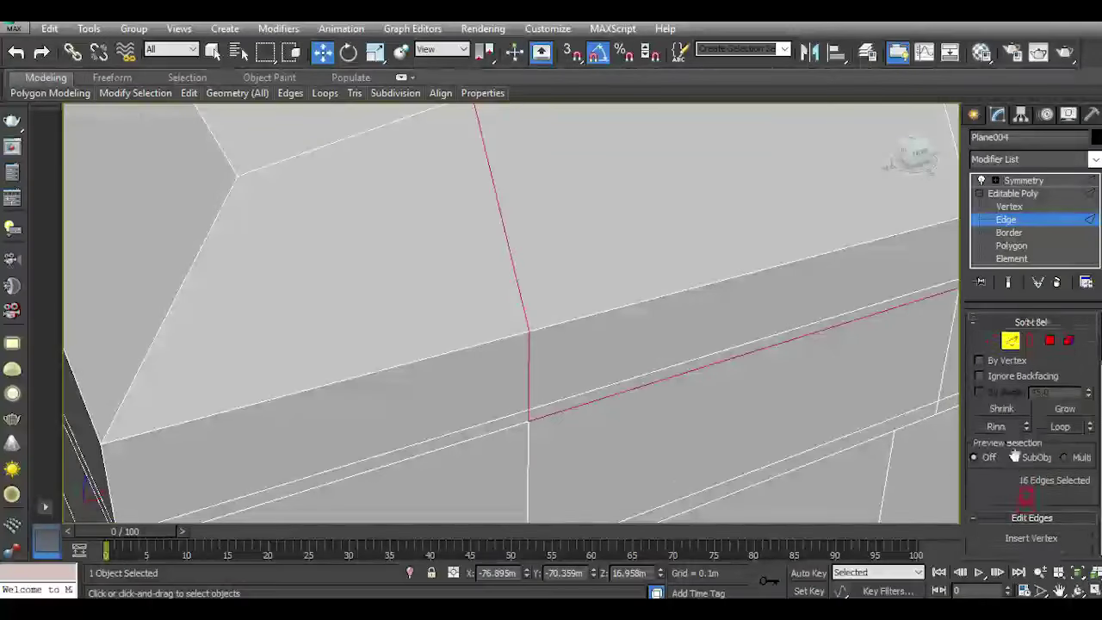
scroll(1016, 465, "down", 4)
Chamfer the 16 roof seam edges at about 0.063m, leaving 32 doubled edges.
left_click(1026, 476)
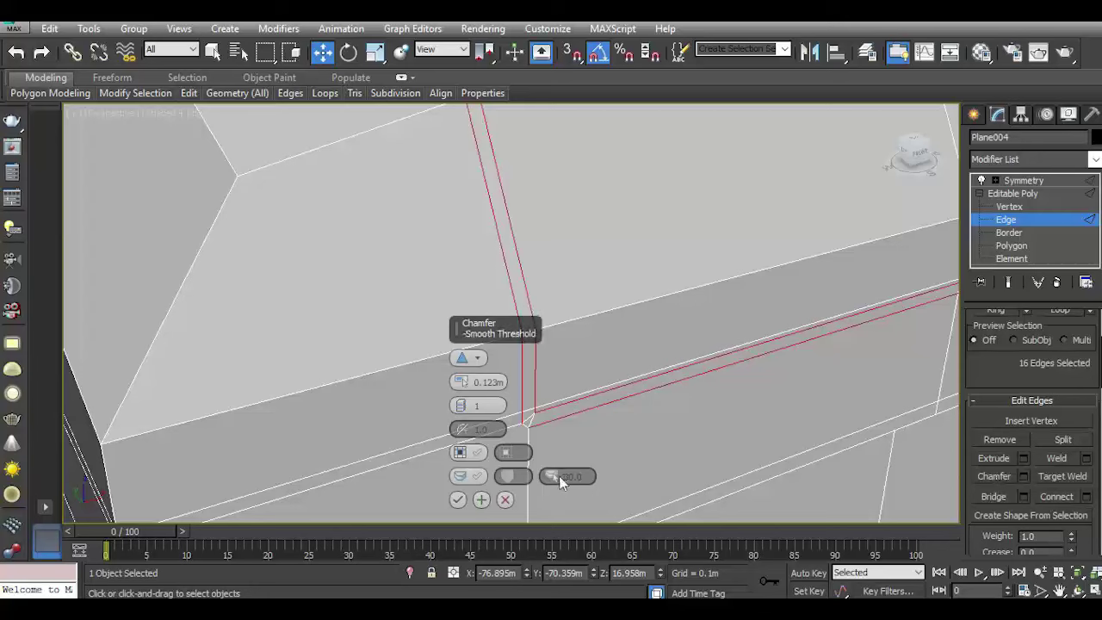
left_click_drag(463, 385, 474, 418)
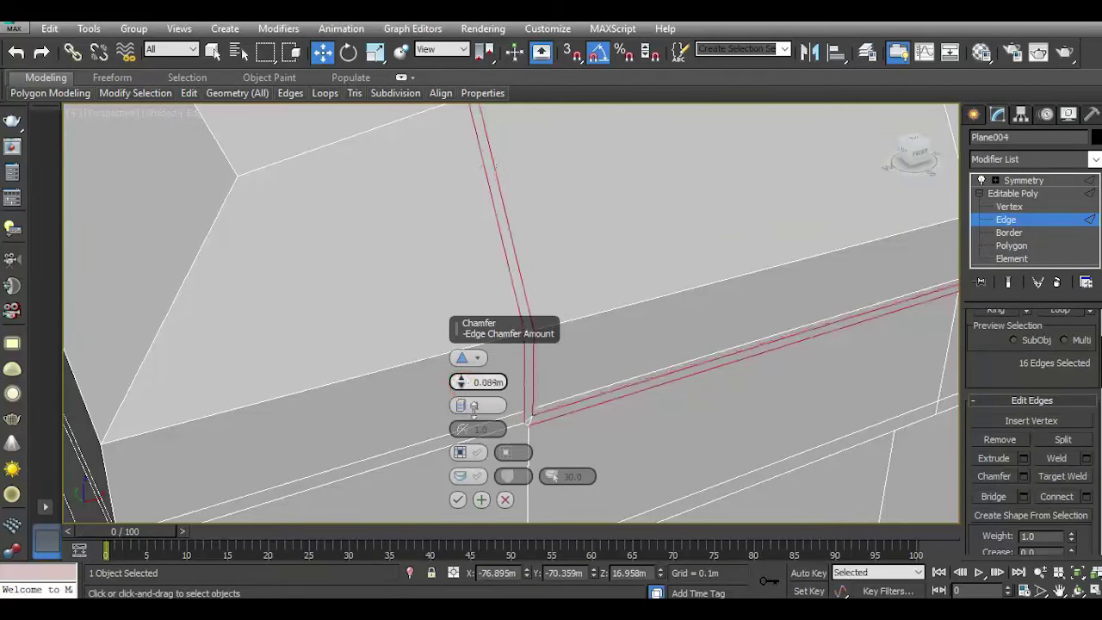
left_click(458, 500)
scroll(555, 453, "down", 5)
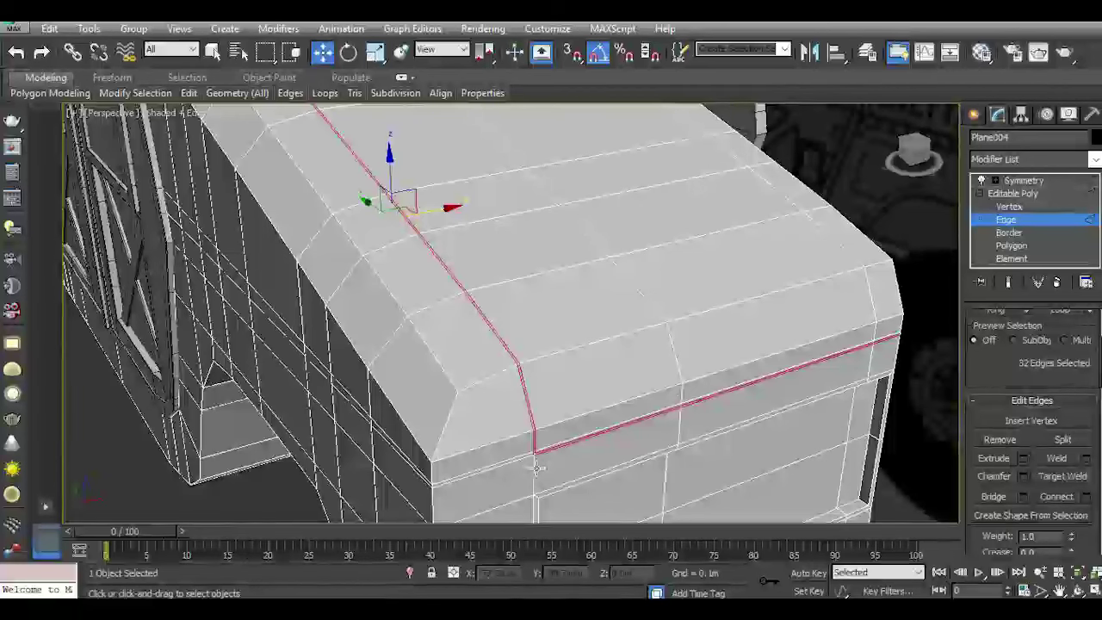
scroll(538, 435, "up", 3)
At Vertex level, Target Weld the first doubled corner vertex onto its neighbour and nudge it along X.
scroll(538, 435, "up", 3)
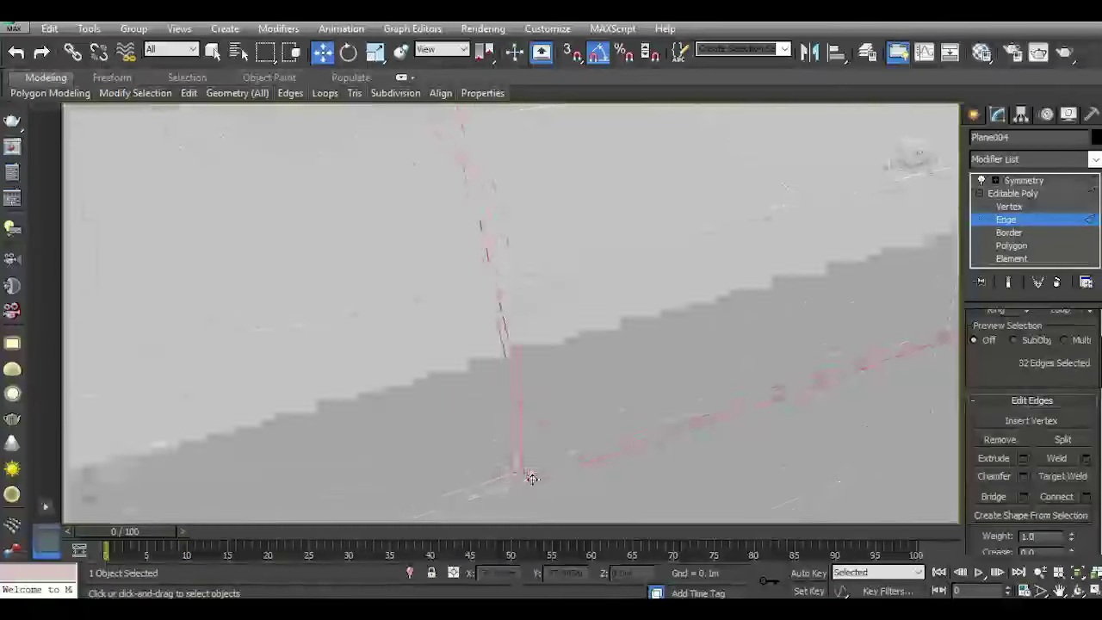
left_click(1008, 207)
scroll(569, 439, "up", 2)
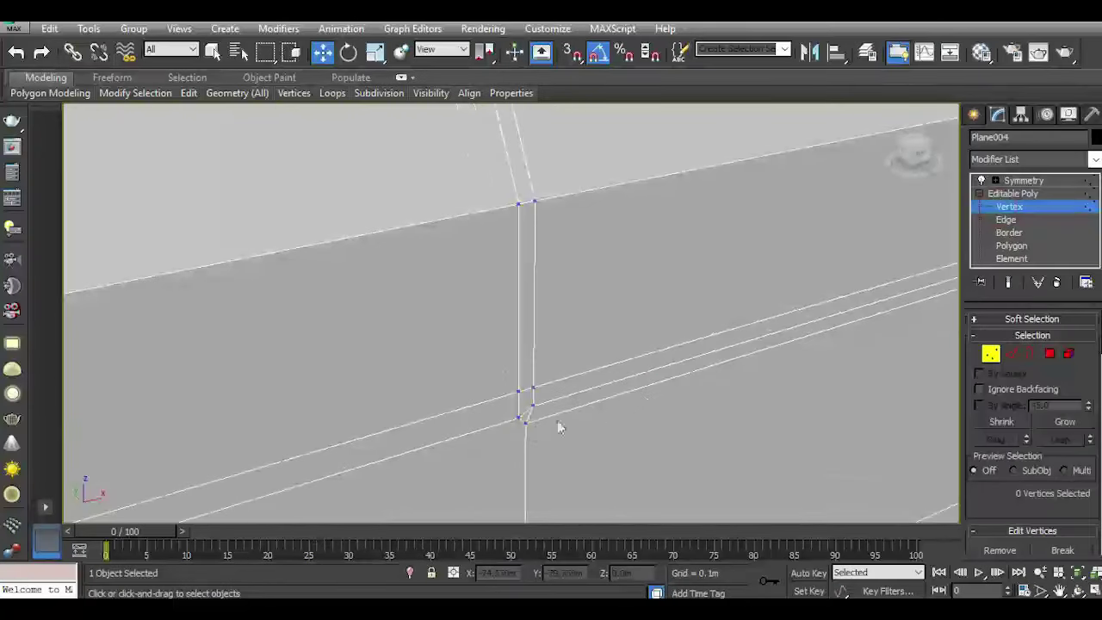
right_click(522, 353)
left_click(489, 465)
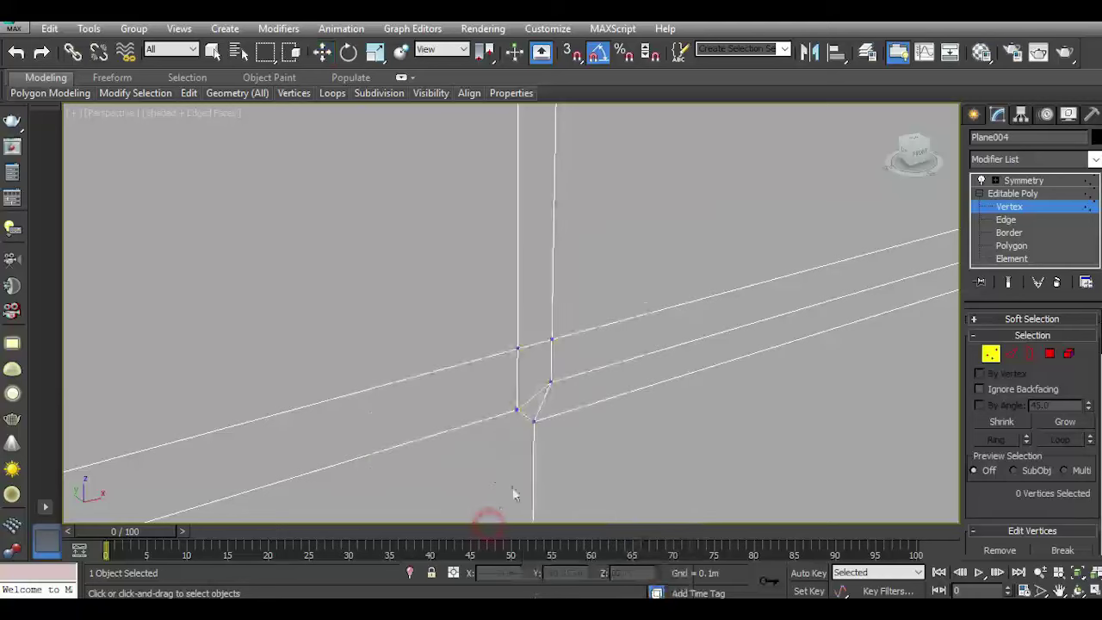
left_click(533, 421)
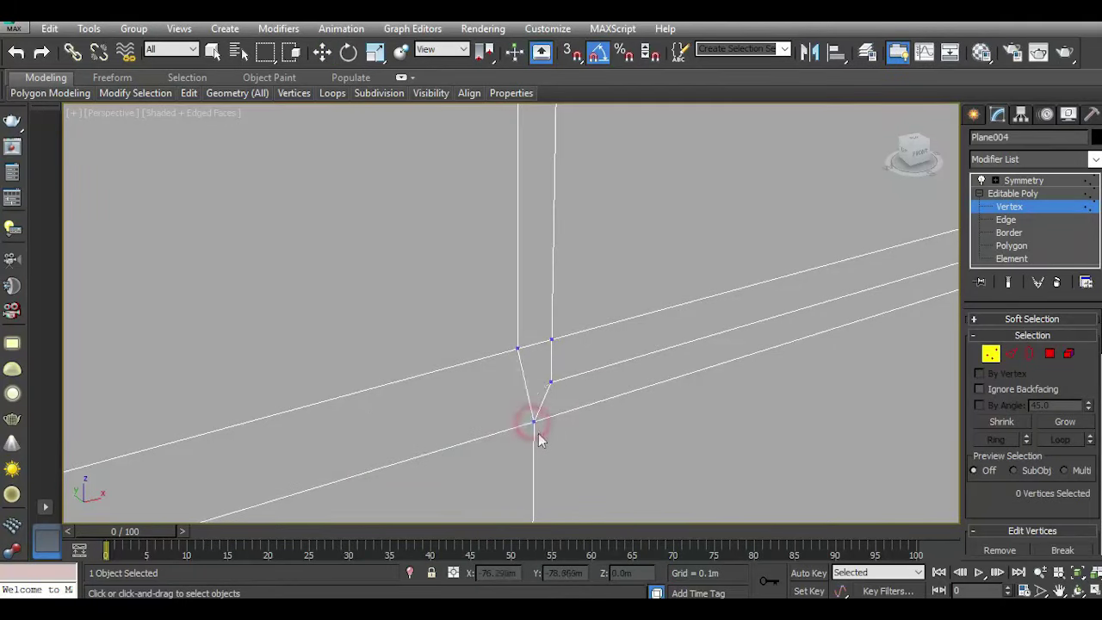
key("w")
left_click(535, 424)
left_click_drag(576, 412, 543, 453)
scroll(541, 451, "up", 3)
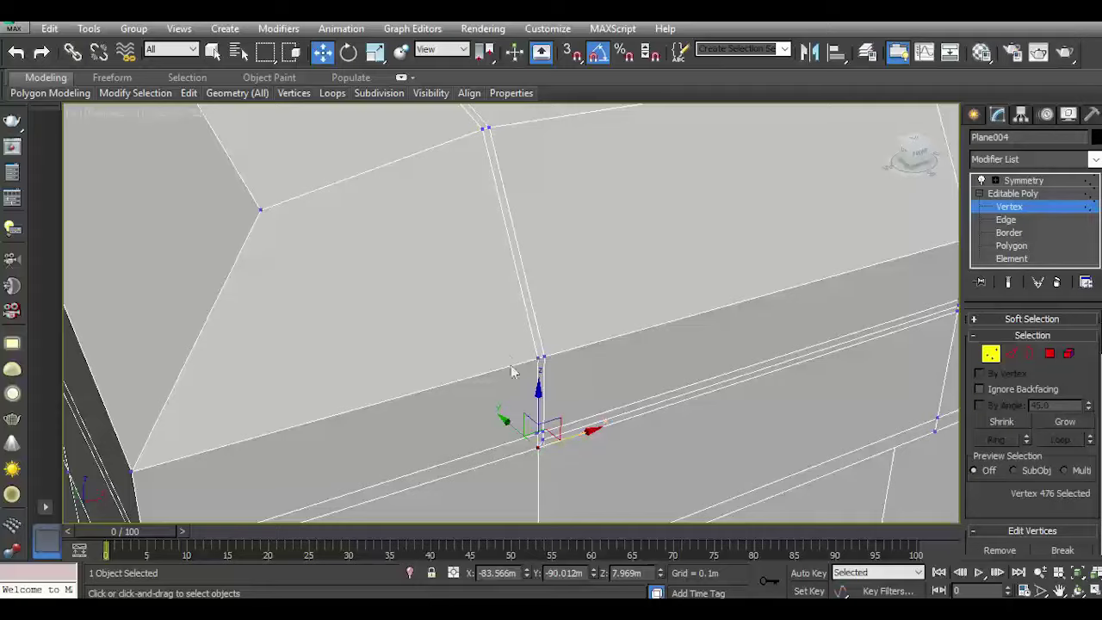
scroll(512, 371, "down", 5)
Target Weld the second stray corner vertex onto its neighbour and slide it about 0.052m along X.
mouse_move(512, 370)
middle_mouse_down("alt")
mouse_move(511, 327)
mouse_move(458, 298)
middle_mouse_up("alt")
scroll(457, 297, "up", 5)
scroll(458, 297, "up", 3)
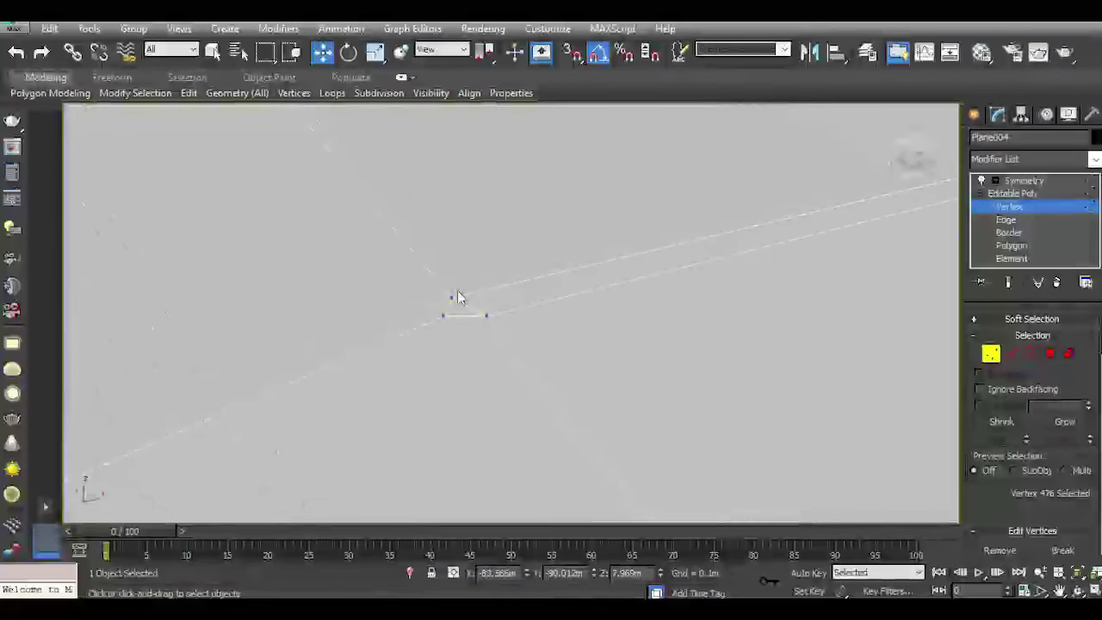
right_click(458, 297)
left_click(443, 396)
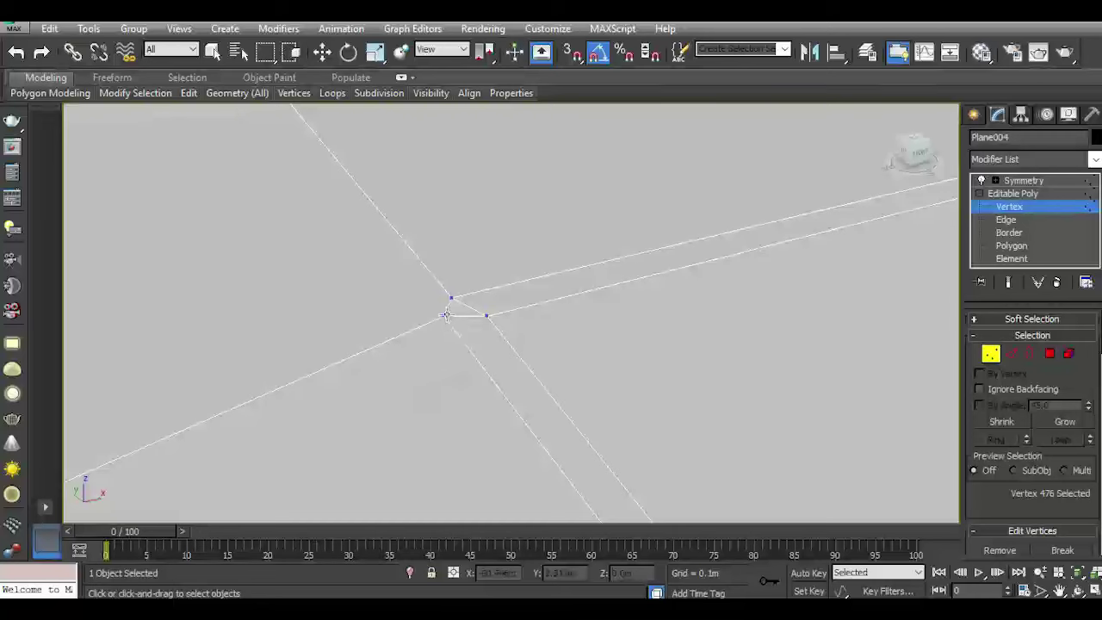
left_click(446, 315)
left_click(449, 297)
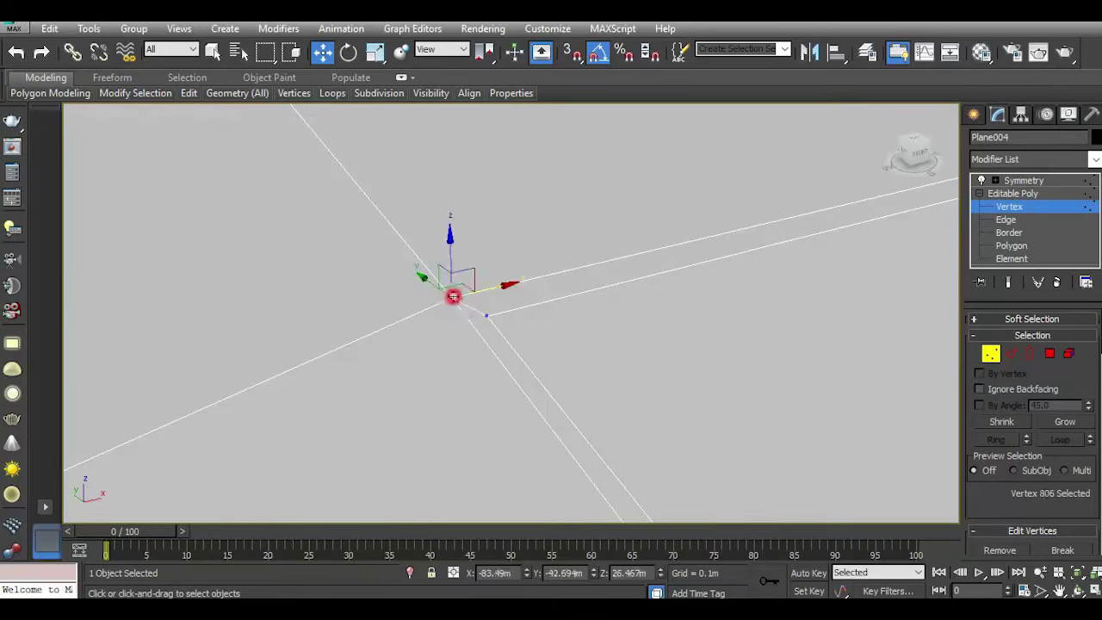
left_click_drag(486, 287, 472, 294)
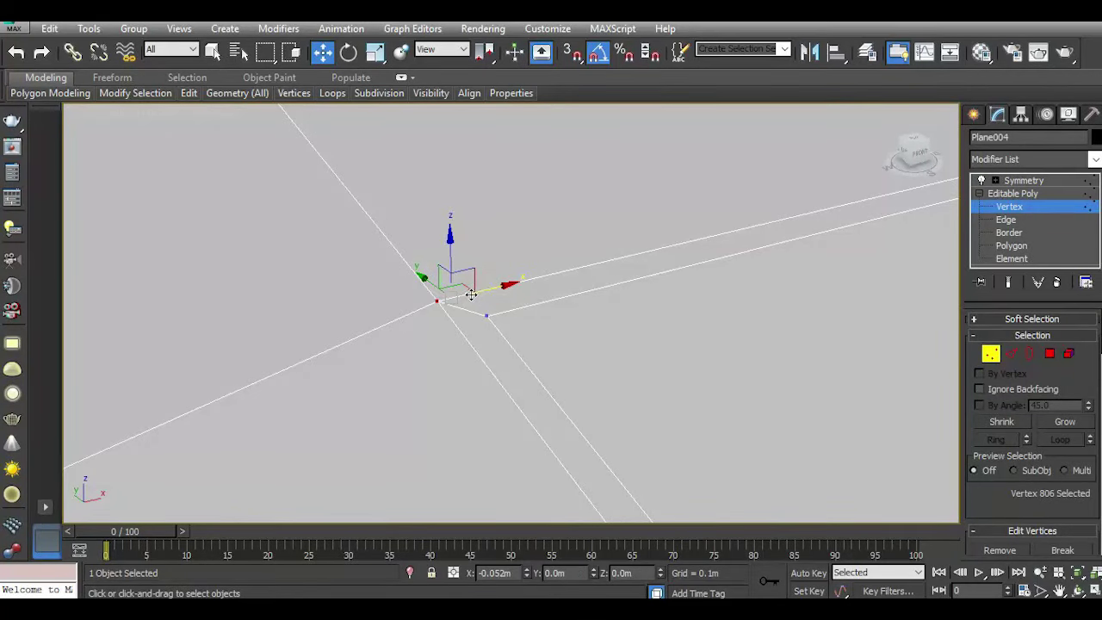
scroll(433, 320, "up", 2)
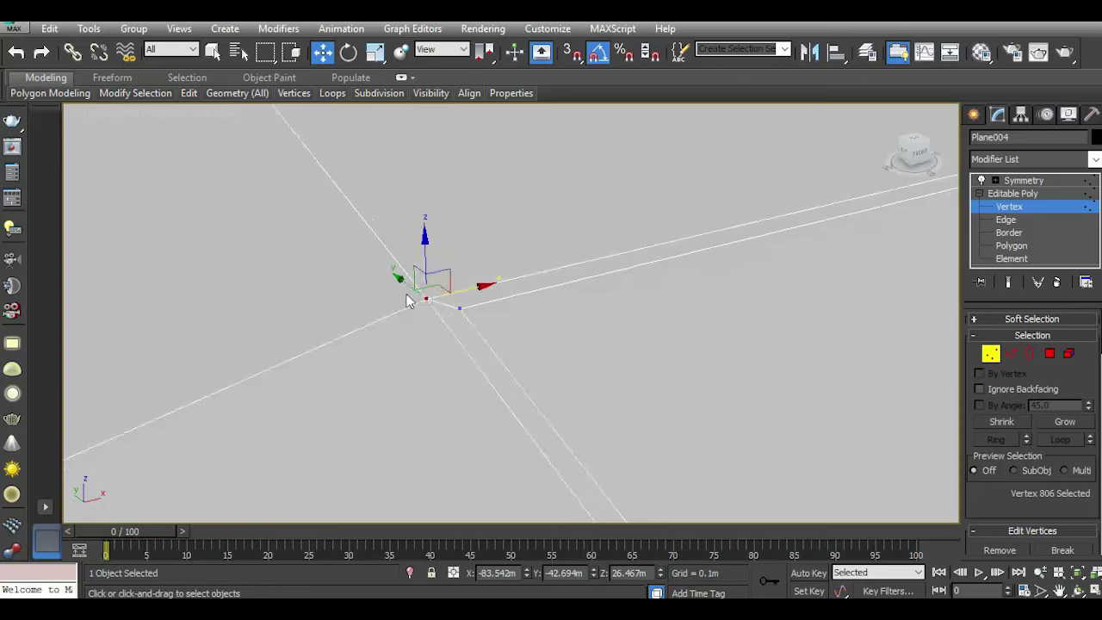
scroll(426, 310, "up", 2)
scroll(418, 301, "up", 3)
scroll(406, 293, "up", 3)
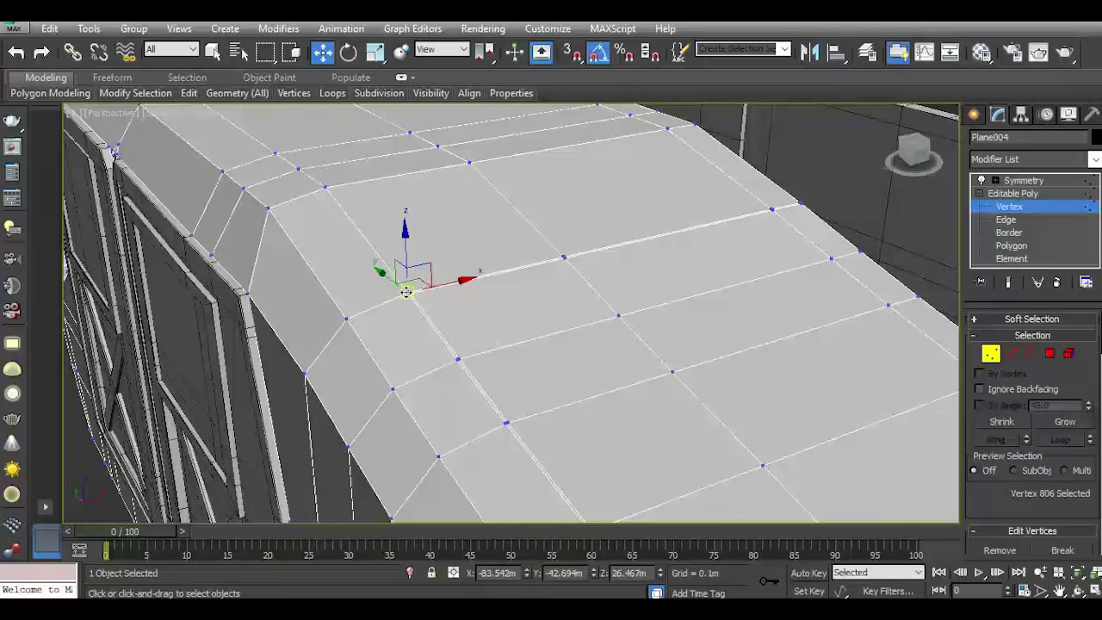
At Polygon level, select the two thin chamfer strips along the roof seam.
left_click(1050, 353)
scroll(412, 296, "up", 4)
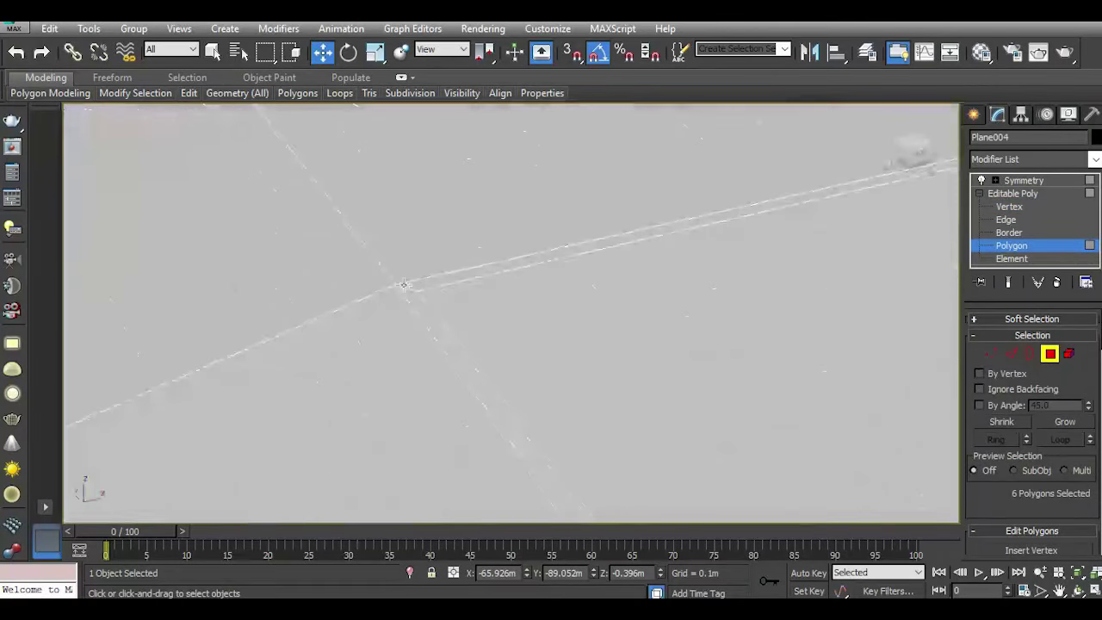
left_click(420, 300)
left_click(423, 286, "ctrl")
scroll(418, 289, "down", 3)
scroll(418, 288, "down", 4)
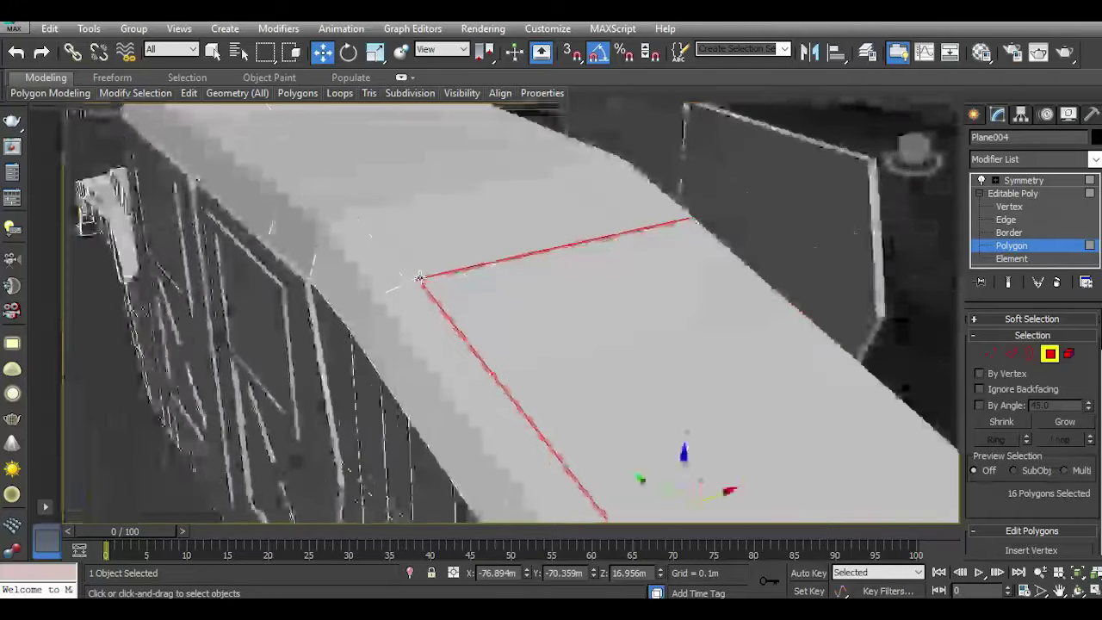
scroll(476, 319, "down", 2)
scroll(555, 465, "up", 5)
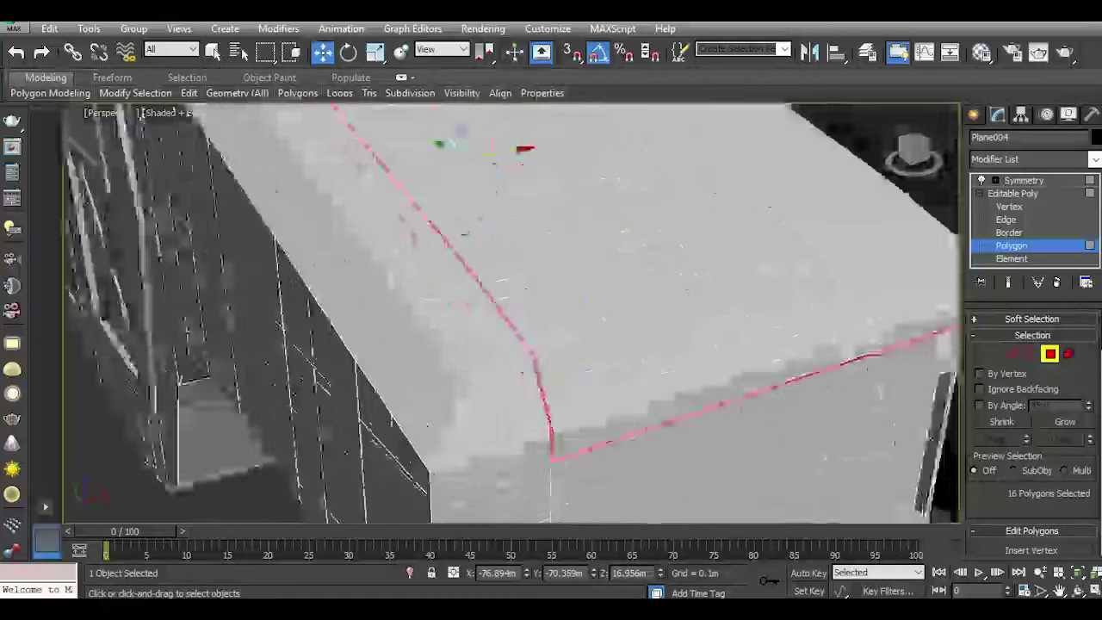
scroll(557, 463, "up", 3)
scroll(1077, 465, "down", 3)
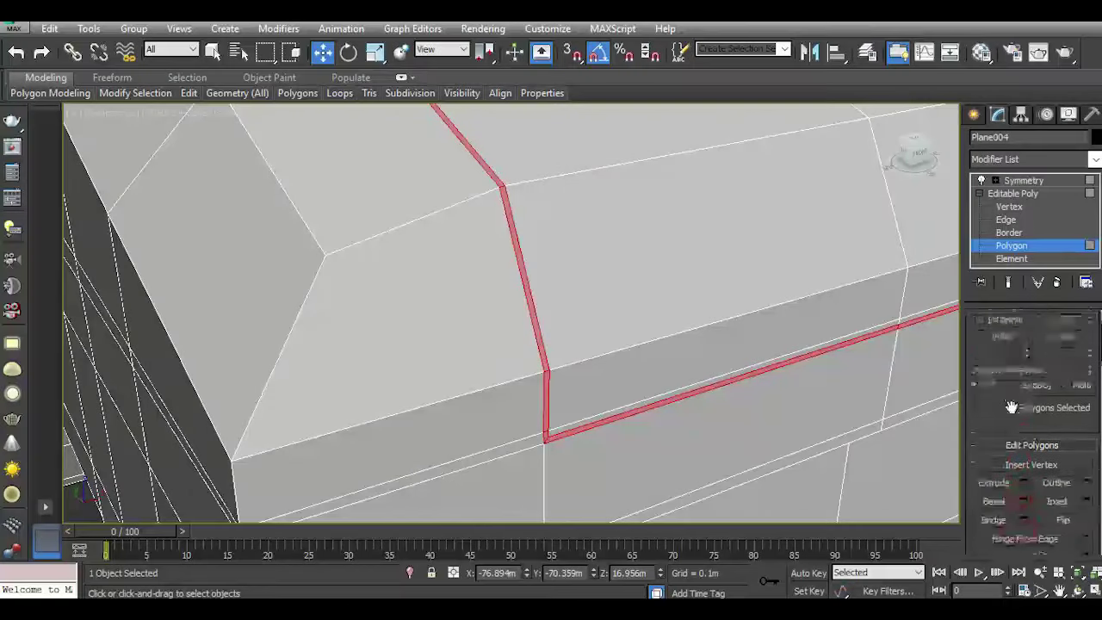
scroll(1088, 479, "down", 1)
Extrude the 16 seam-strip polygons inward about -0.137m to cut a recessed groove.
left_click(1024, 452)
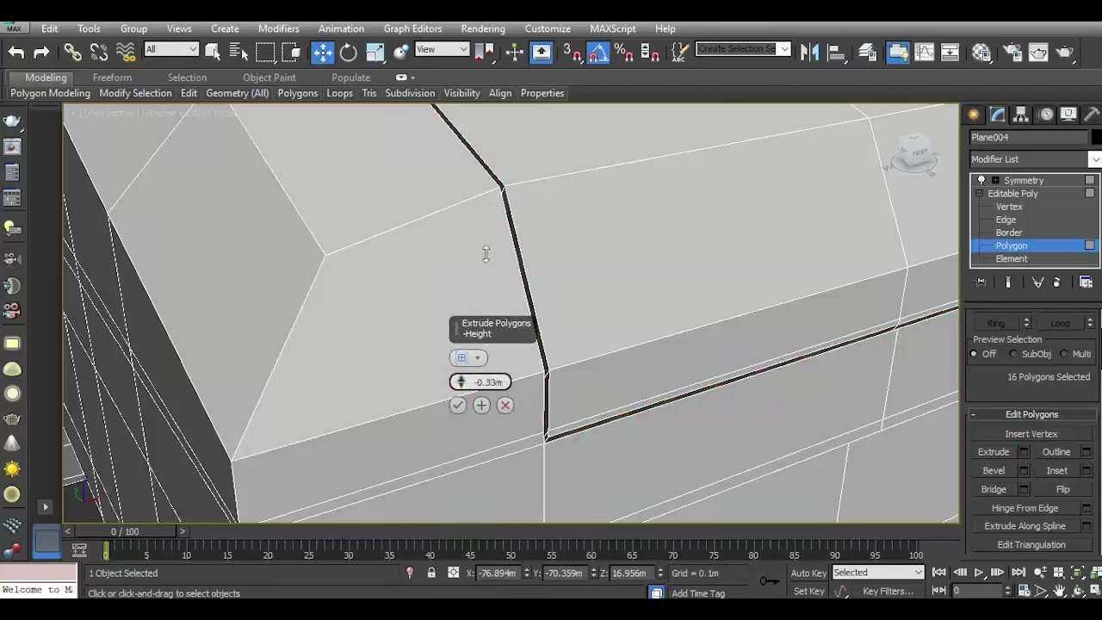
left_click_drag(486, 197, 600, 406)
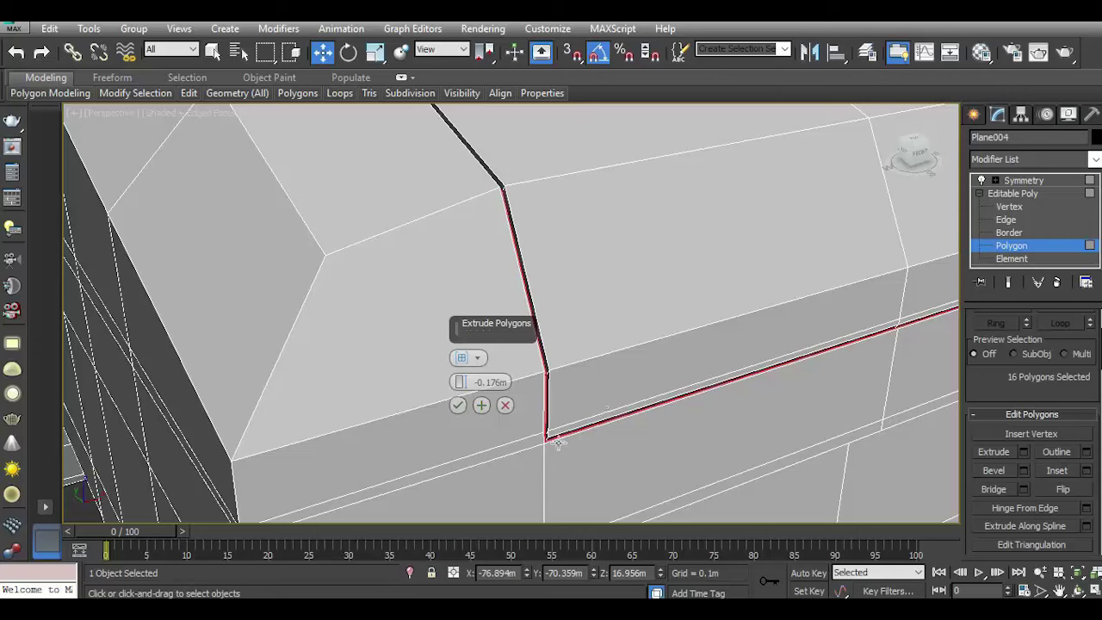
scroll(541, 440, "up", 3)
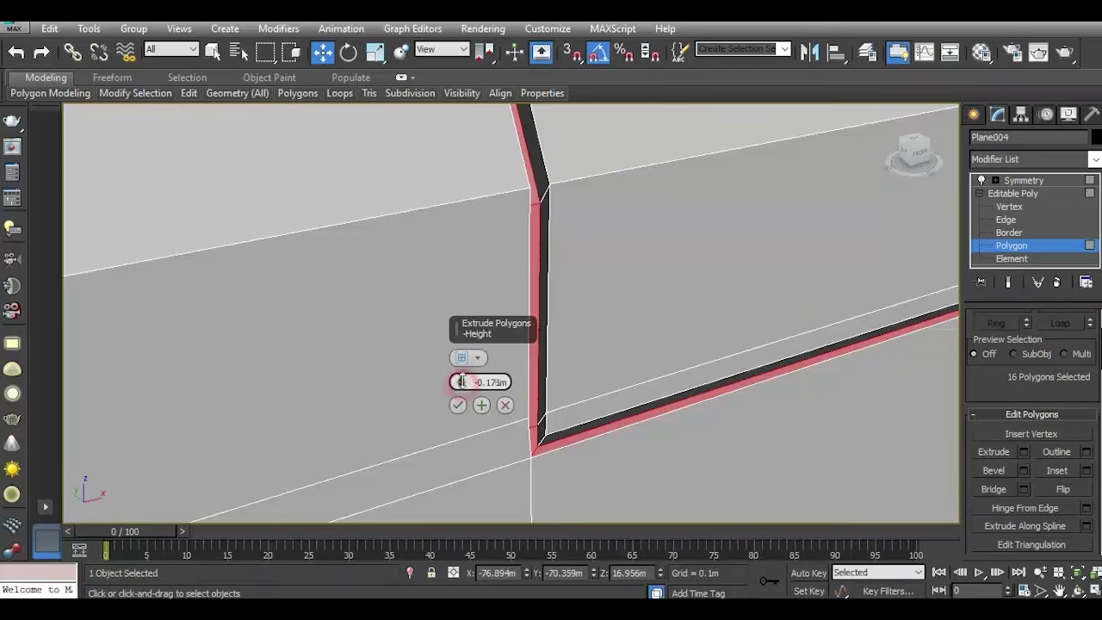
left_click_drag(461, 381, 461, 362)
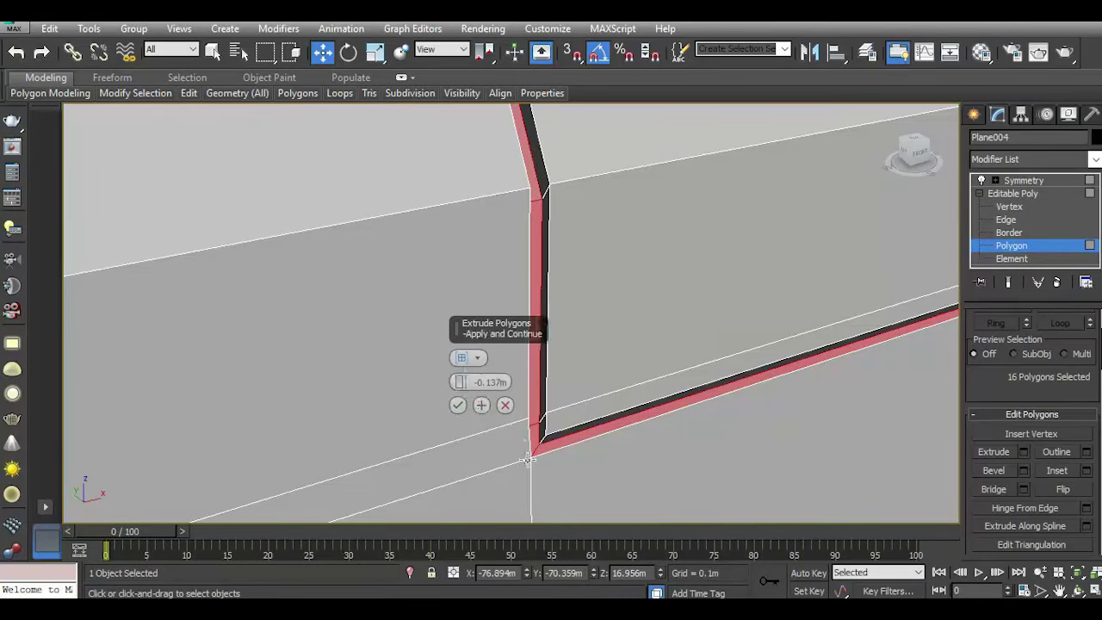
middle_click_drag(555, 439, 469, 455)
left_click(458, 407)
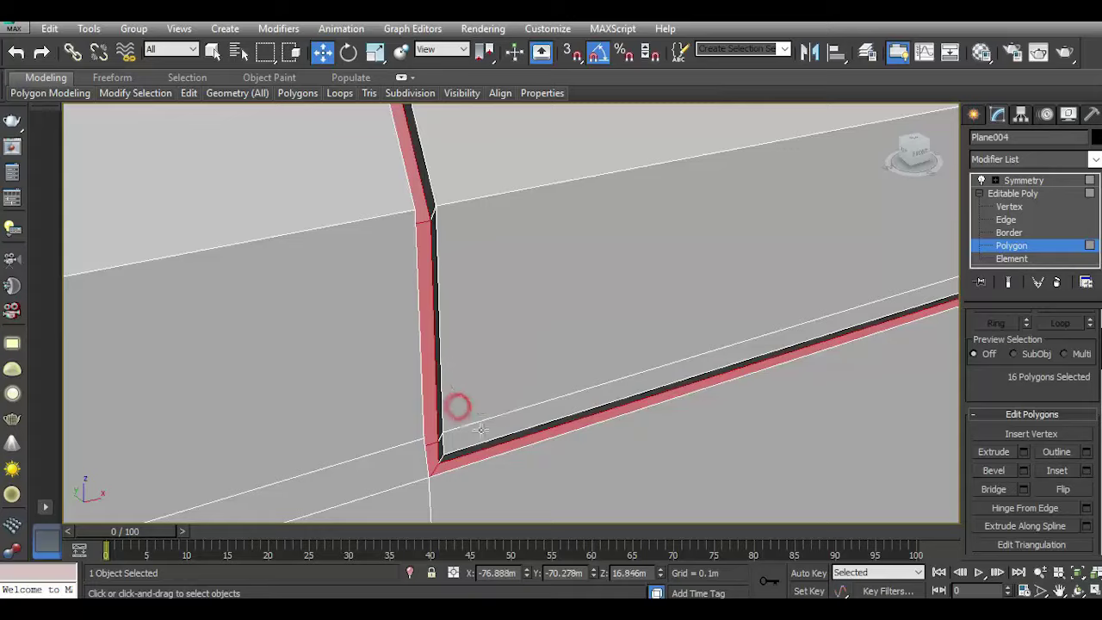
scroll(465, 413, "down", 2)
scroll(469, 379, "down", 5)
In Edge mode, clear the edge selection and pick the first rim edge of the side opening.
middle_click_drag(469, 374, 538, 382, "alt")
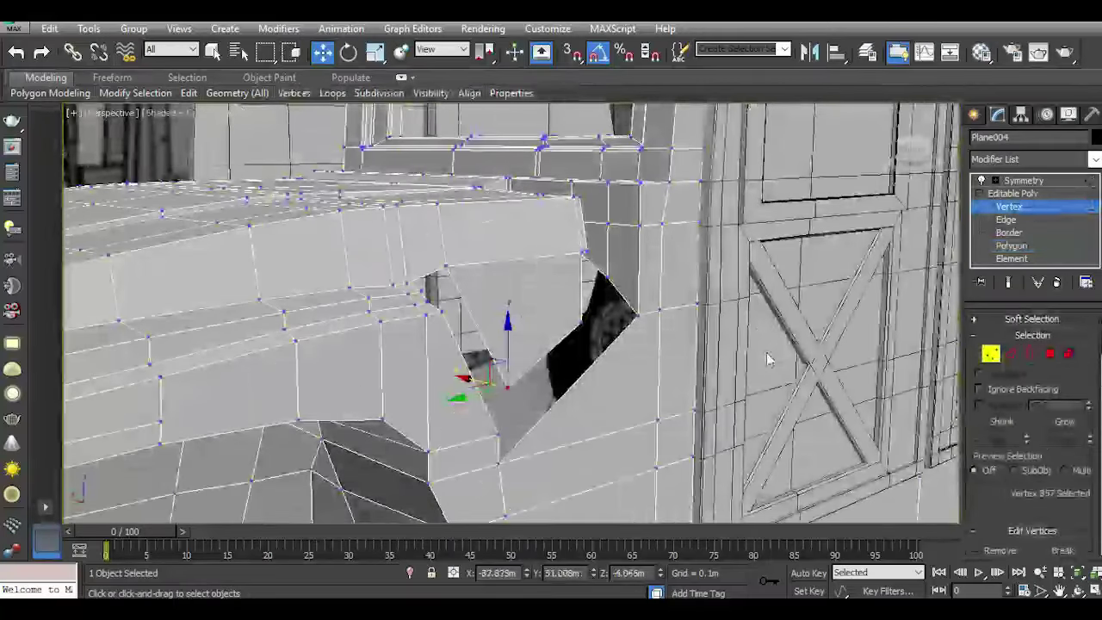
left_click(1012, 354)
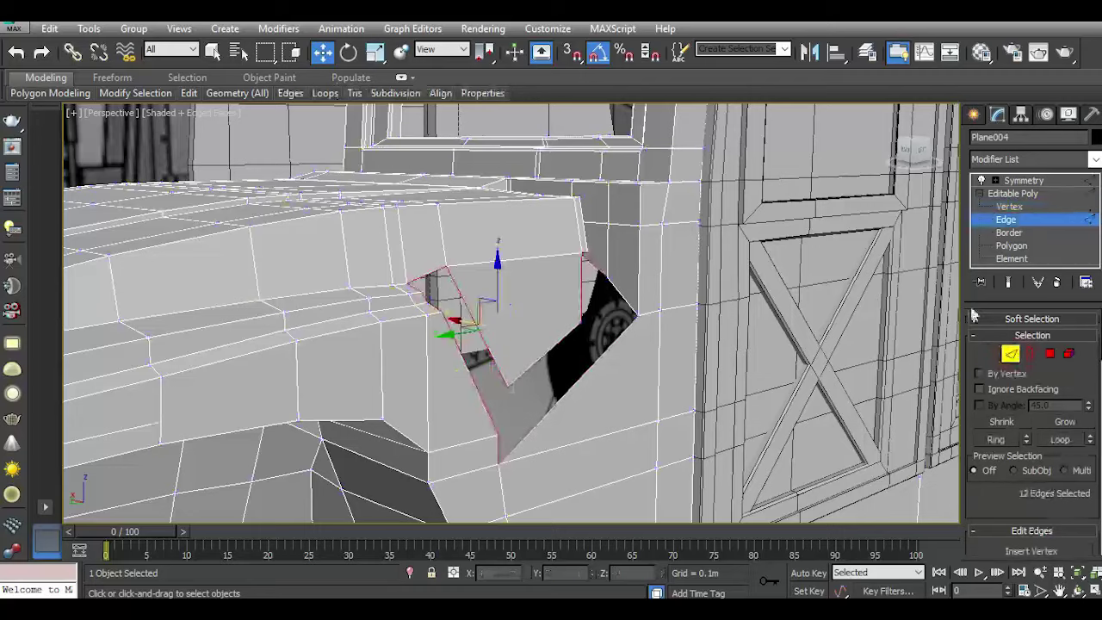
left_click(863, 241)
left_click_drag(910, 153, 536, 271)
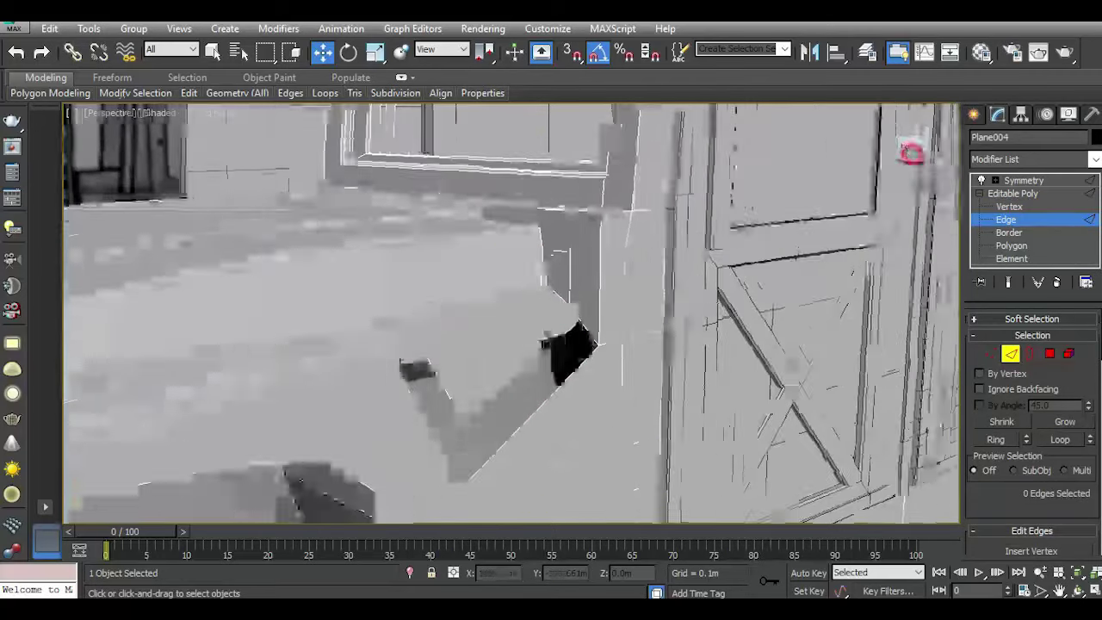
left_click(373, 379)
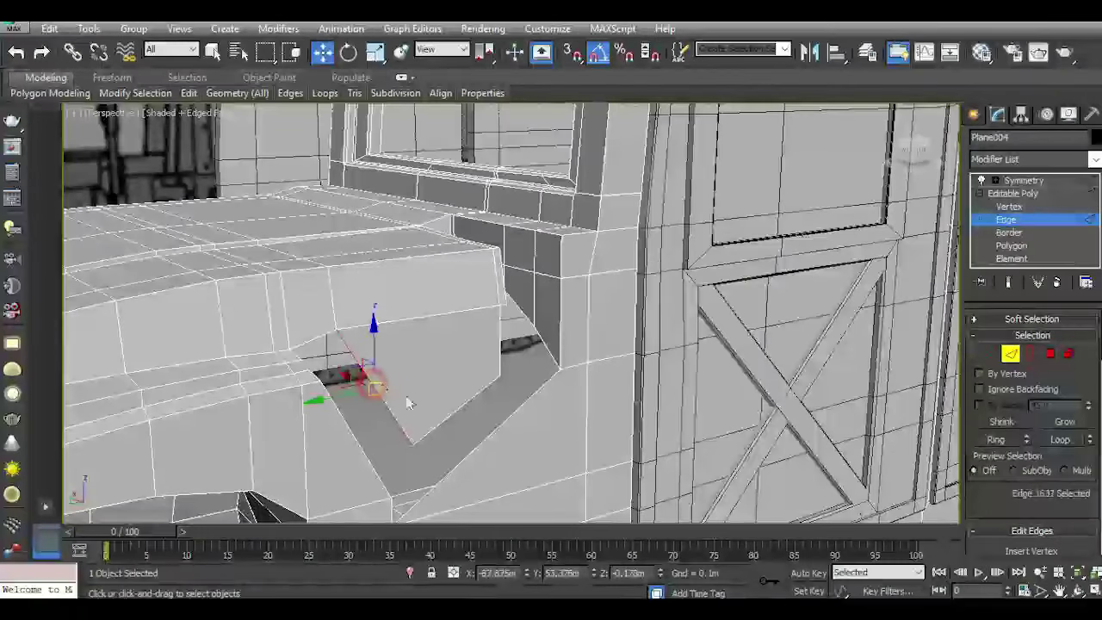
Add the opening's remaining vertical, diagonal and top rim edges to the selection.
middle_click_drag(443, 399, 482, 388, "alt")
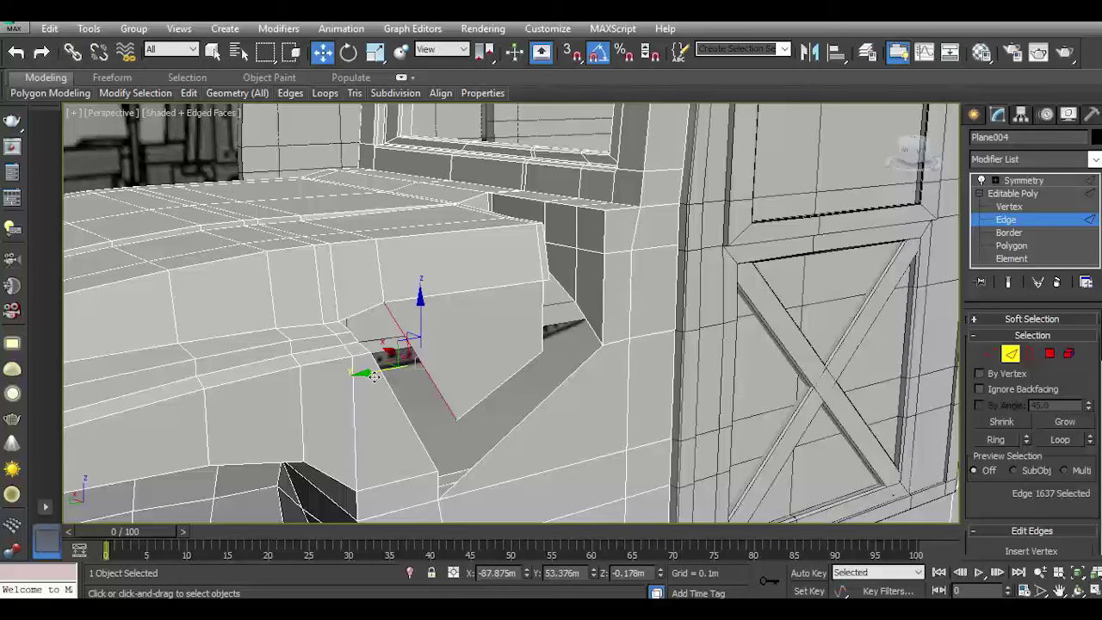
left_click(491, 395, "ctrl")
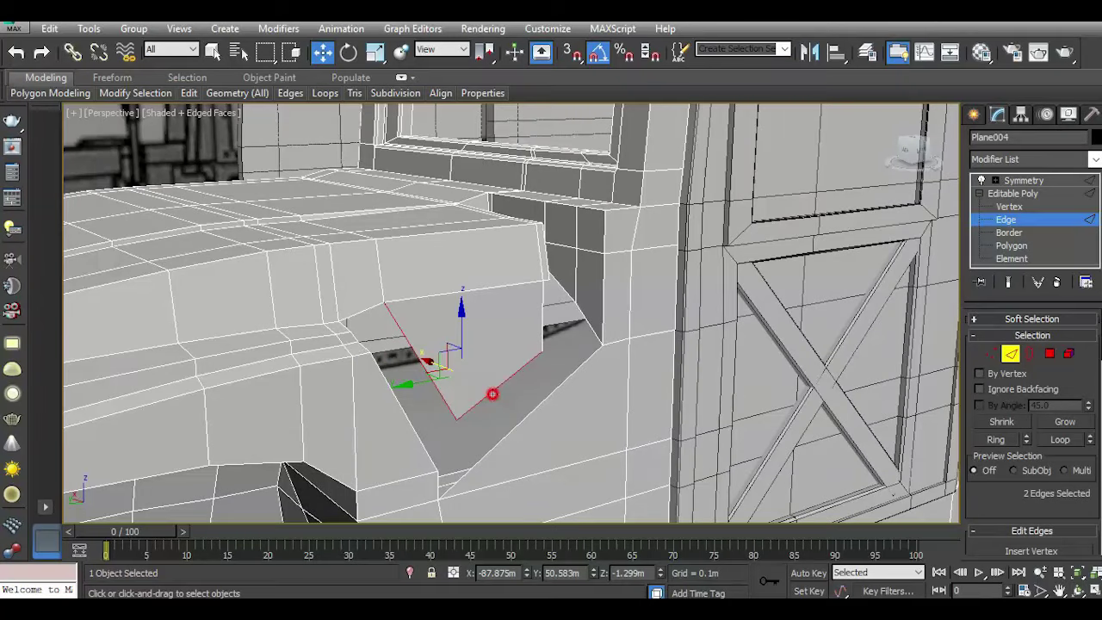
left_click(540, 335, "ctrl")
left_click(519, 428, "ctrl")
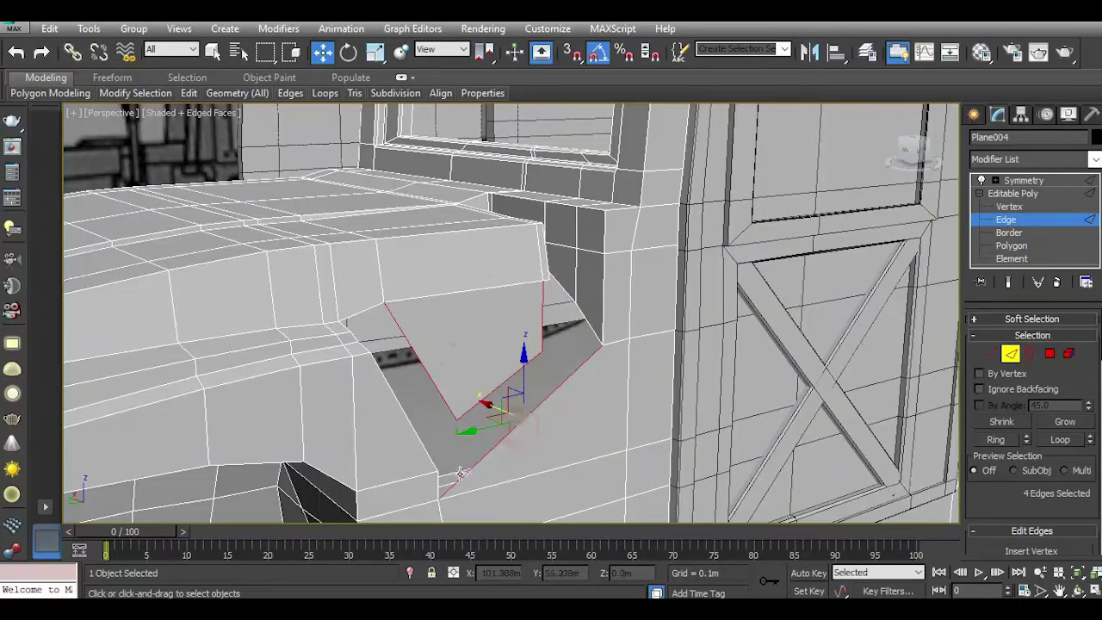
left_click(420, 450, "ctrl")
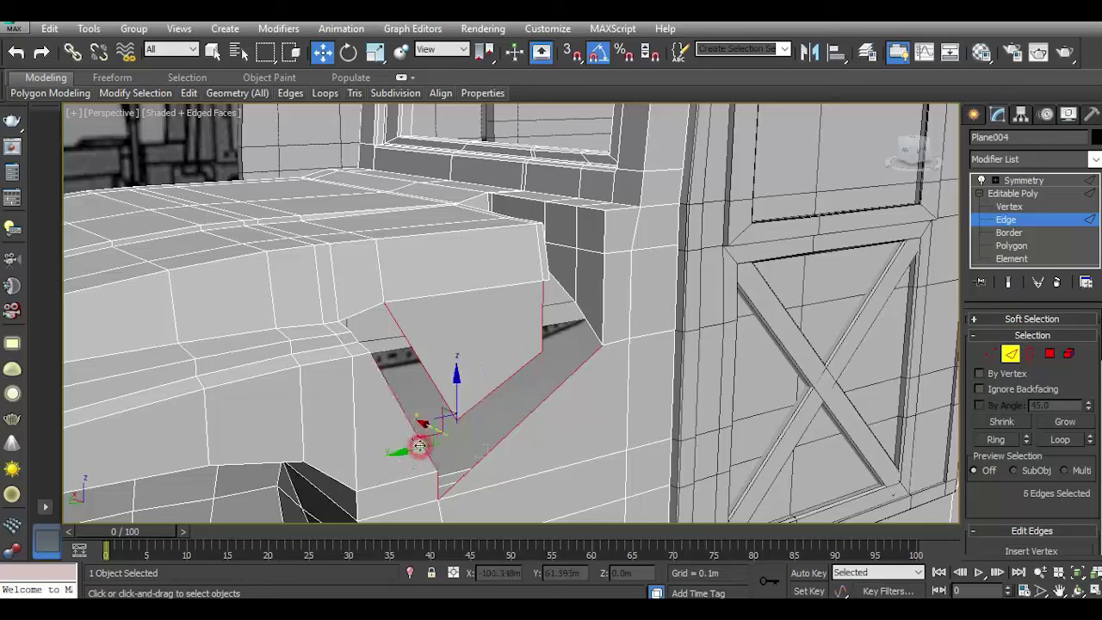
middle_click_drag(421, 449, 405, 413, "alt")
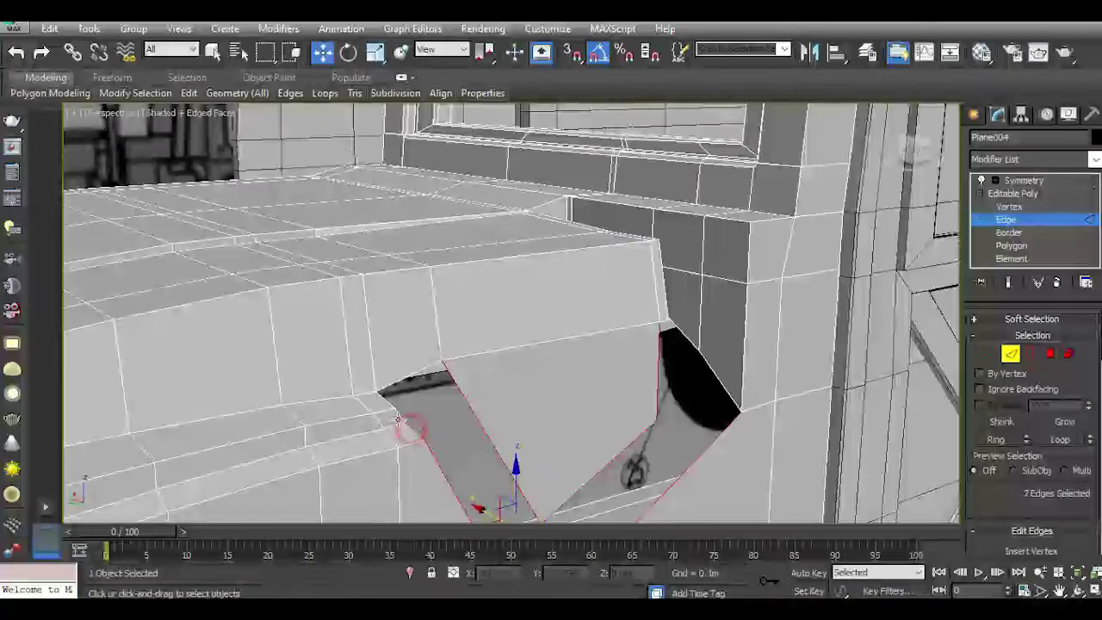
left_click(392, 410, "ctrl")
left_click(381, 394, "ctrl")
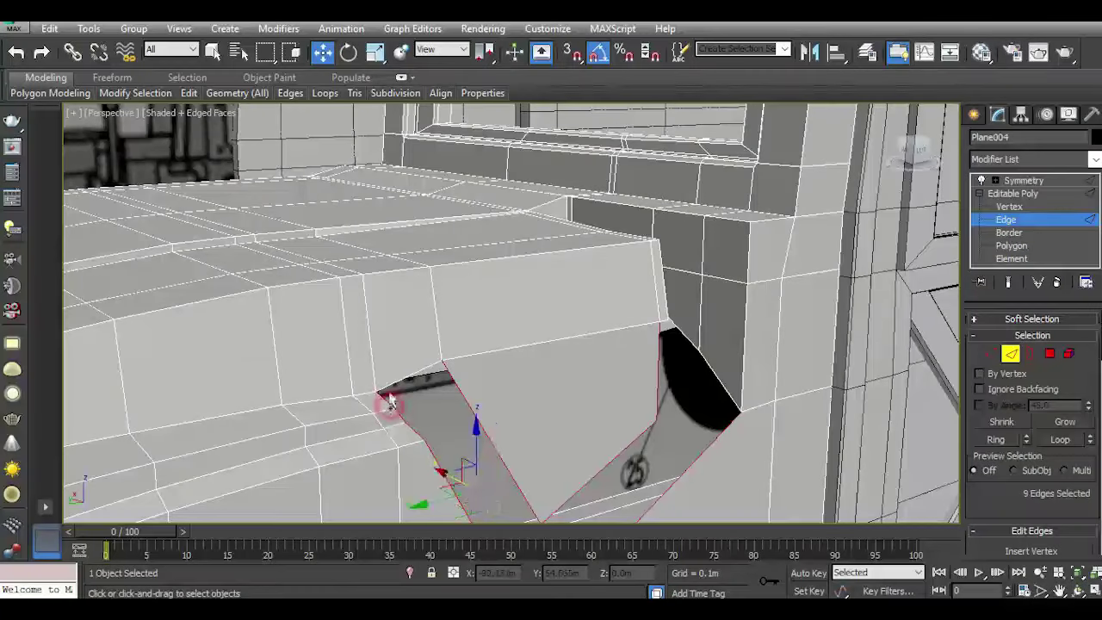
left_click(392, 381, "ctrl")
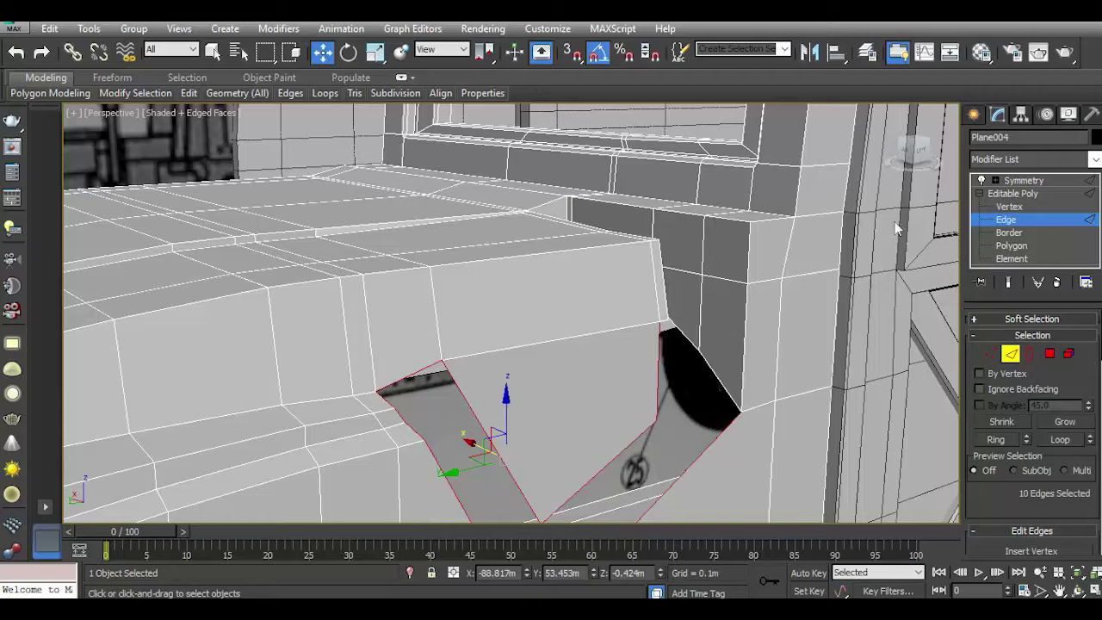
mouse_move(928, 166)
left_mouse_down()
mouse_move(761, 262)
mouse_move(795, 293)
left_mouse_up()
Add one more edge of the opening and slide the selected edges along X.
left_click(915, 147)
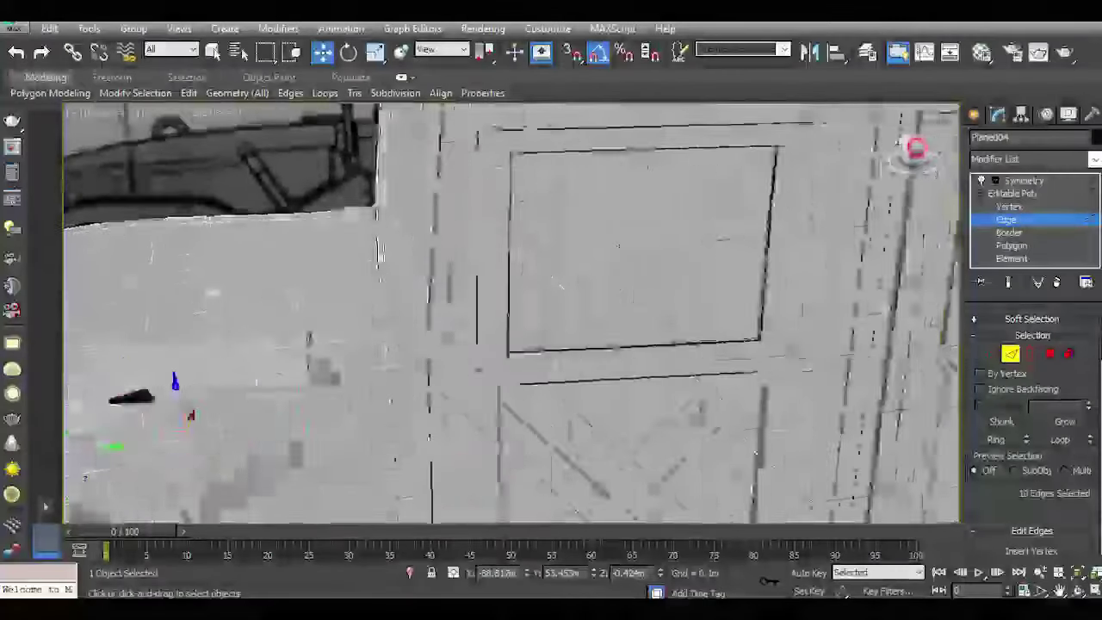
mouse_move(320, 329)
middle_mouse_down("alt")
mouse_move(377, 343)
mouse_move(460, 278)
middle_mouse_up("alt")
scroll(377, 343, "up", 3)
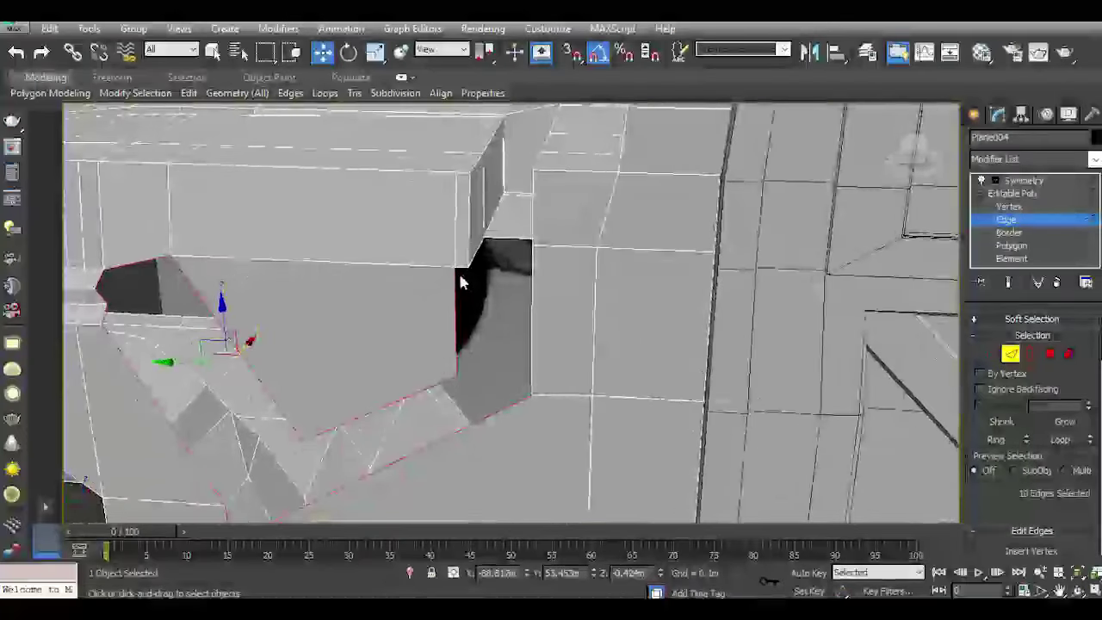
left_click(461, 271, "ctrl")
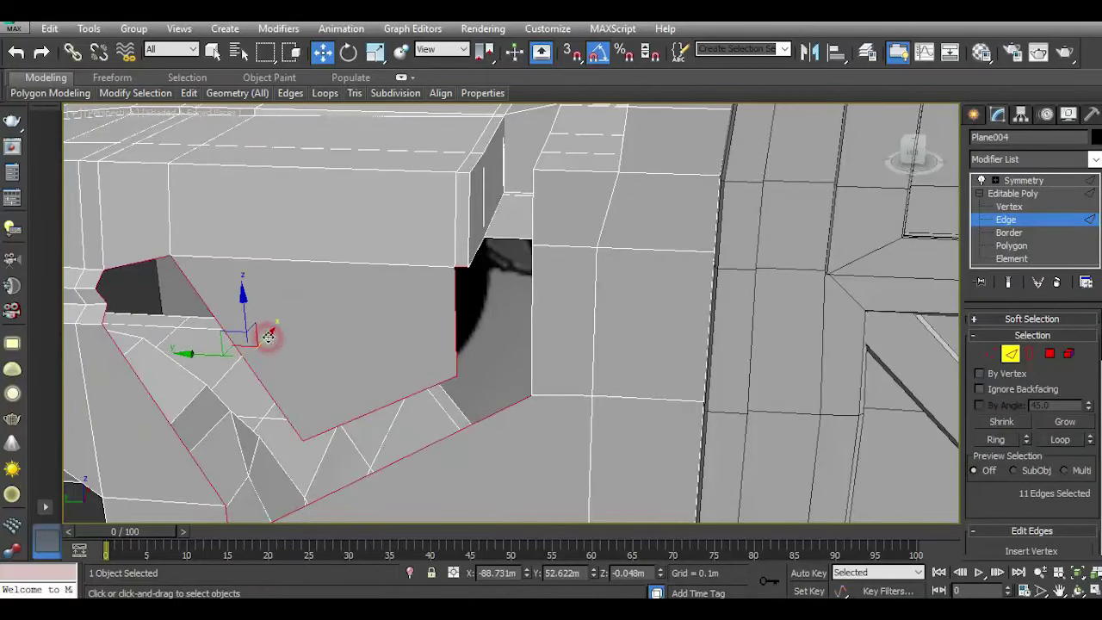
left_click_drag(269, 337, 315, 322)
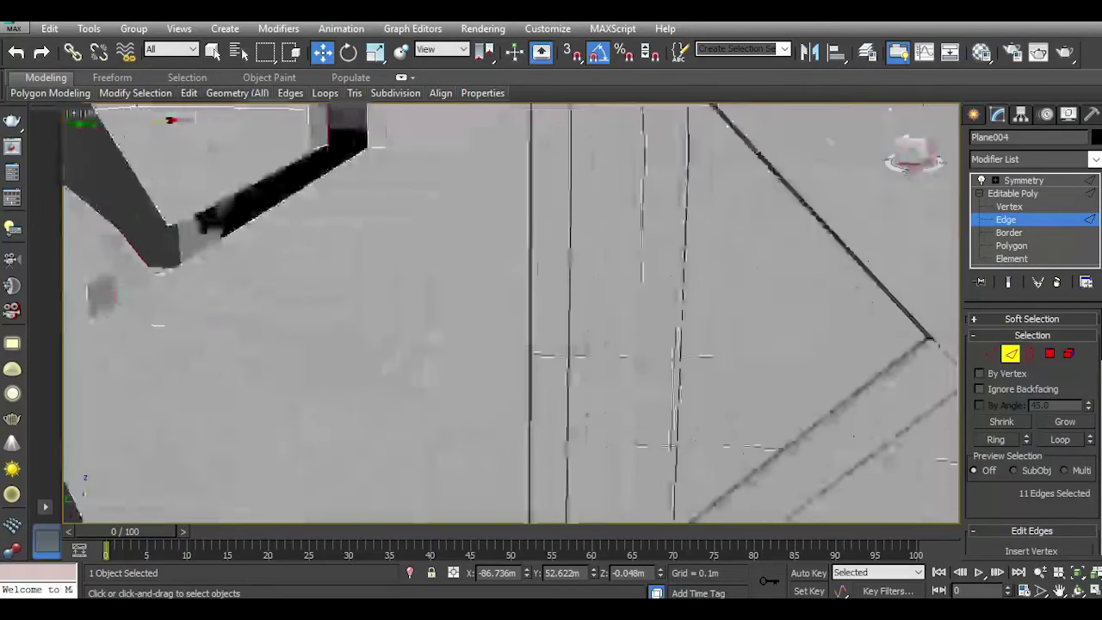
Push the opening's edges further inward along X to form a recessed V-shaped groove.
left_click_drag(926, 164, 425, 177)
middle_click_drag(425, 178, 635, 383, "alt")
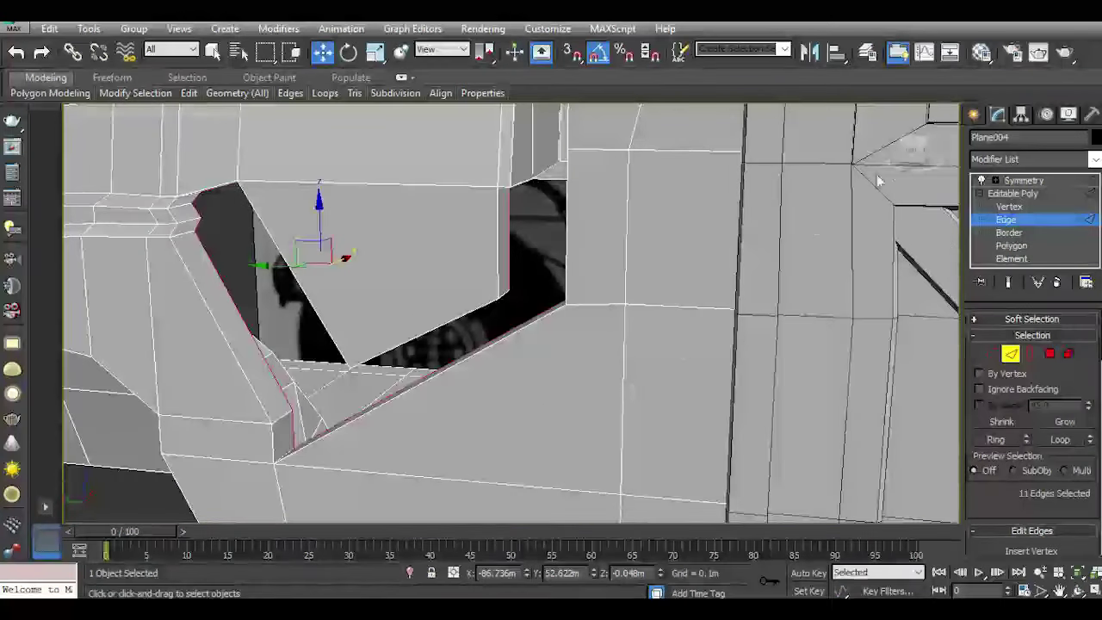
left_click_drag(905, 147, 431, 286)
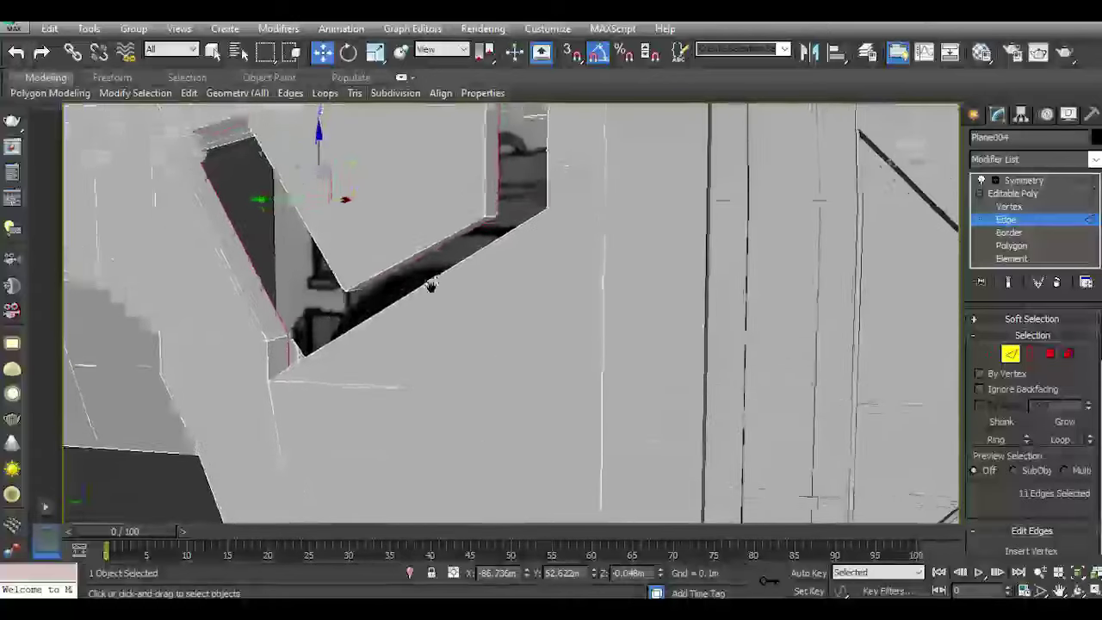
middle_click_drag(431, 286, 565, 237, "alt")
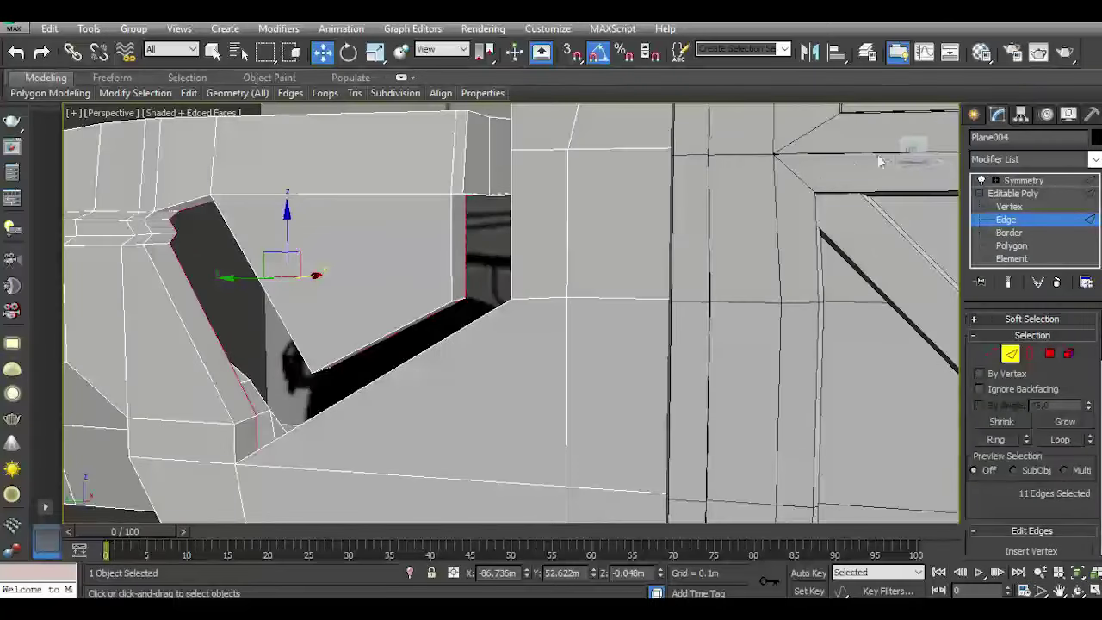
left_click_drag(880, 161, 758, 216)
mouse_move(757, 216)
middle_mouse_down()
mouse_move(736, 241)
mouse_move(710, 231)
middle_mouse_up()
middle_click_drag(175, 365, 778, 222, "alt")
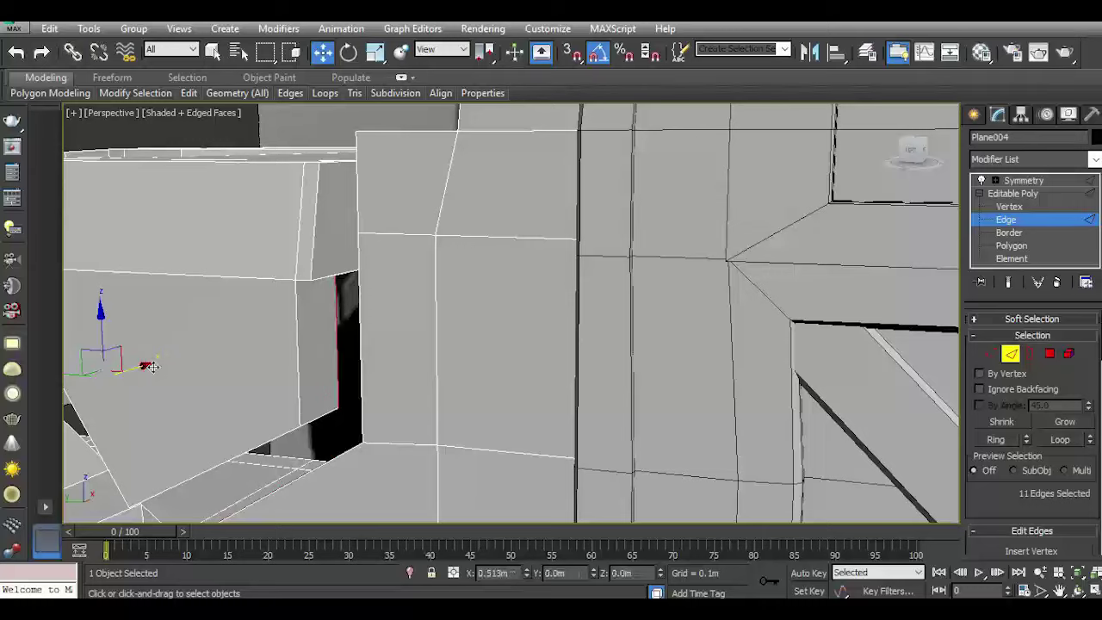
mouse_move(923, 161)
middle_mouse_down("alt")
mouse_move(554, 185)
mouse_move(185, 295)
middle_mouse_up("alt")
left_click_drag(246, 273, 265, 292)
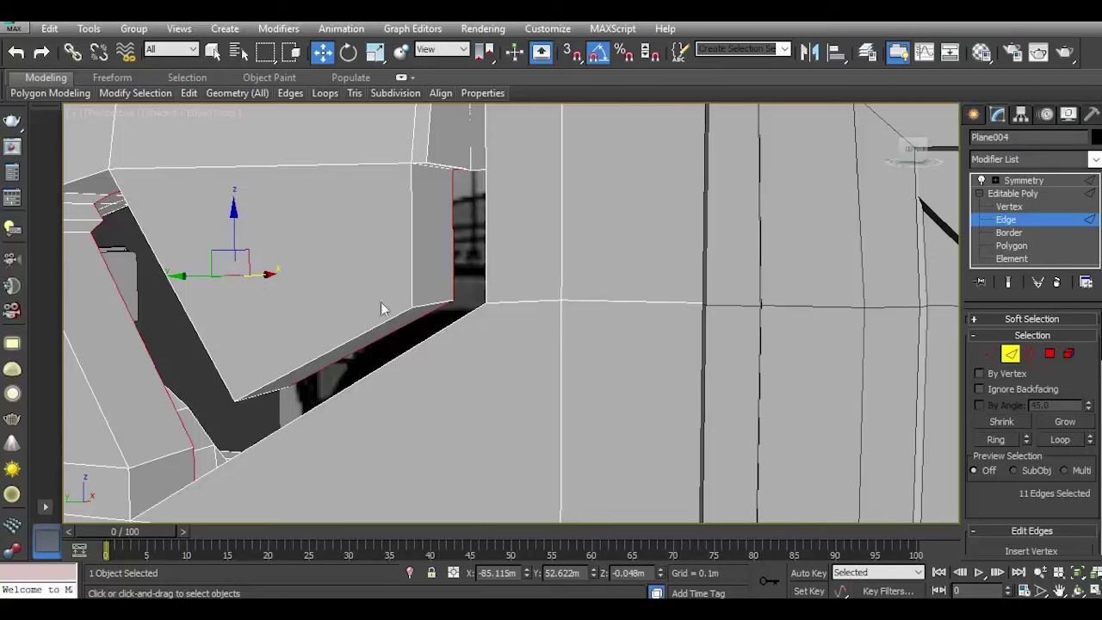
middle_click_drag(414, 311, 844, 193, "alt")
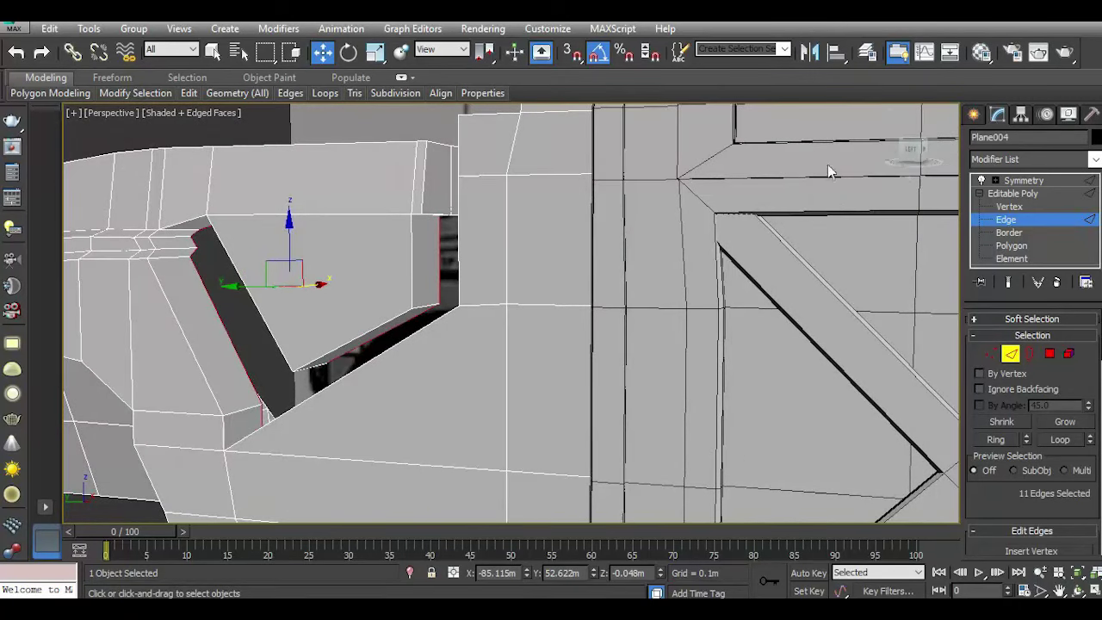
middle_click_drag(891, 110, 870, 206, "alt")
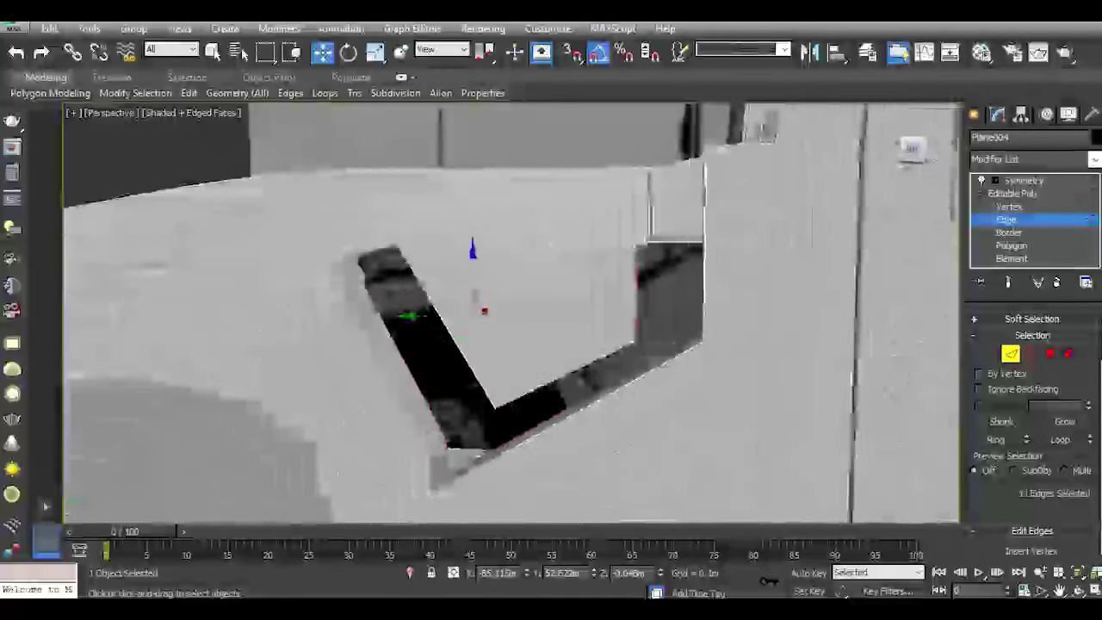
key("1")
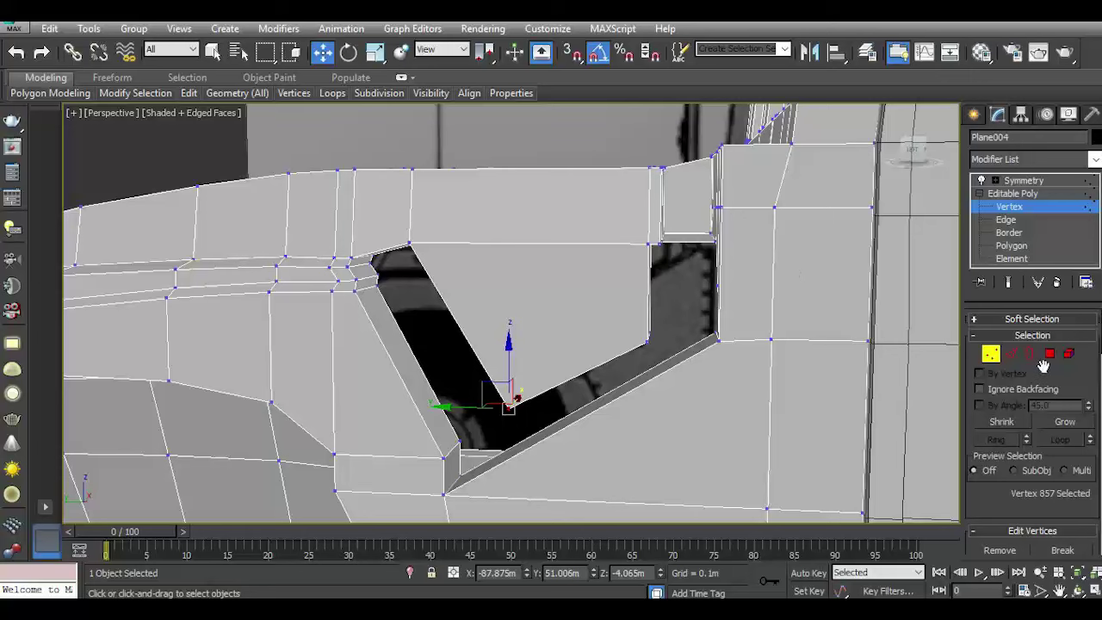
Bridge the first pair of facing edges across the lower gap of the angled recess.
key("2")
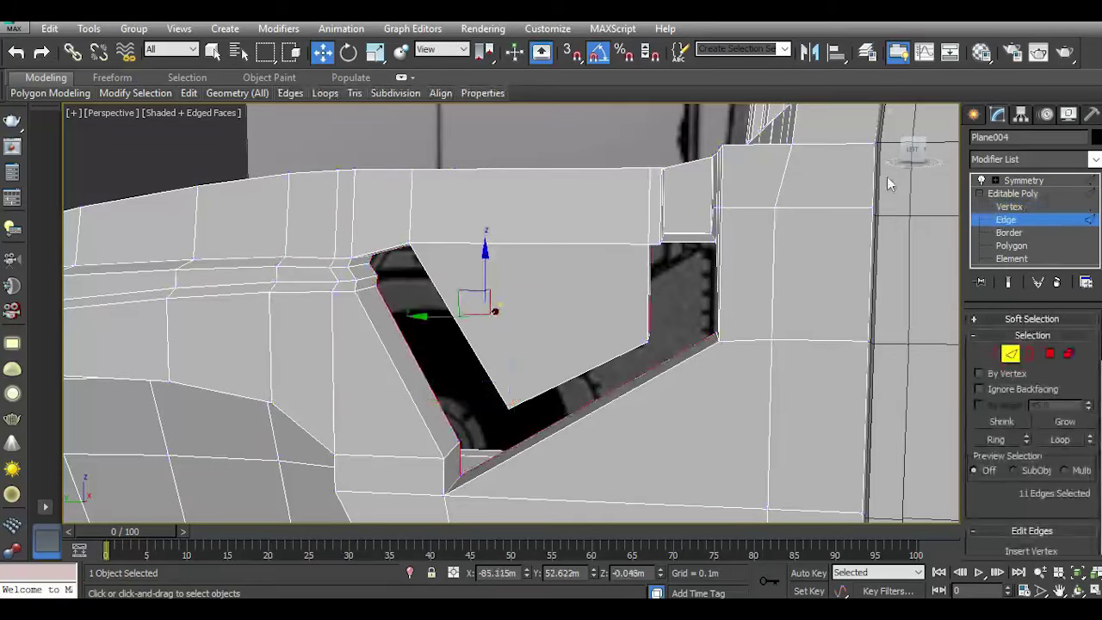
middle_click_drag(914, 153, 853, 258, "alt")
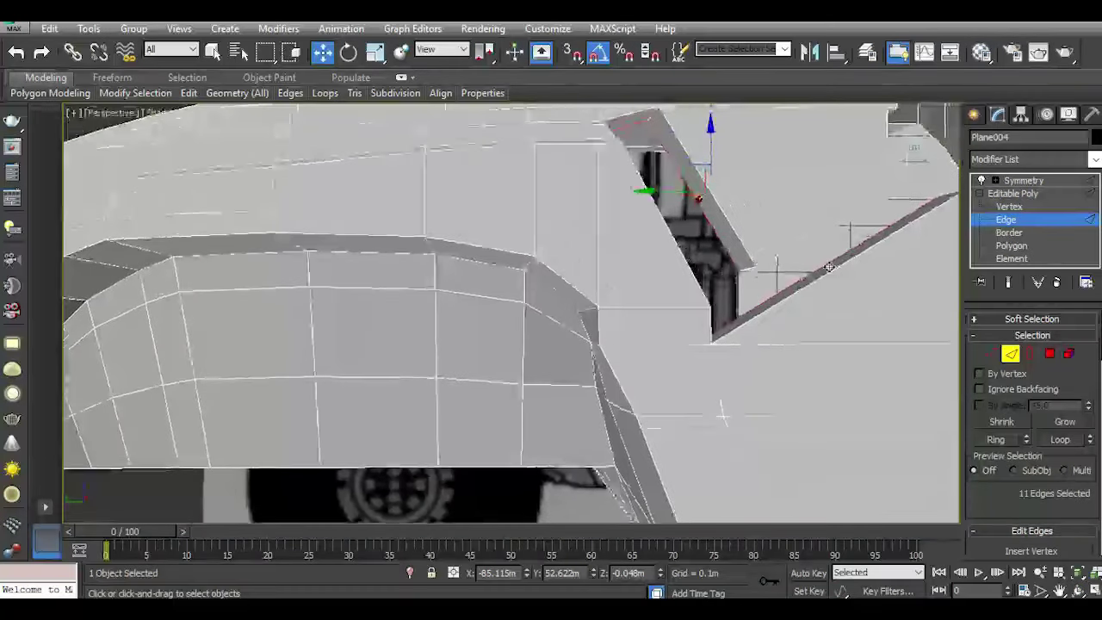
left_click(828, 267)
middle_click_drag(915, 157, 804, 275, "alt")
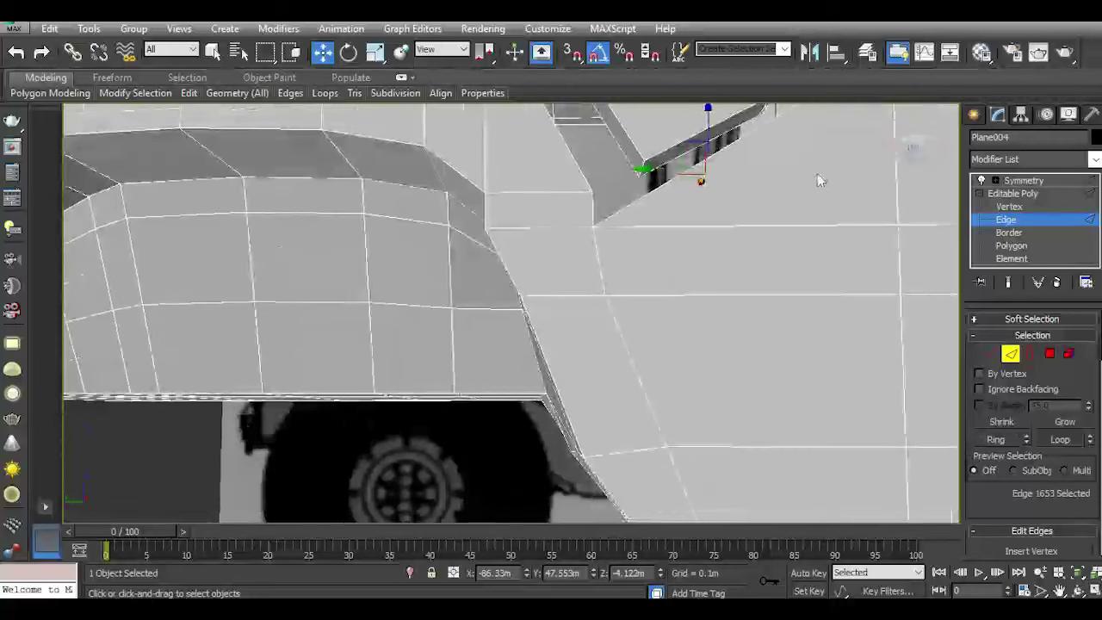
left_click(726, 200, "ctrl")
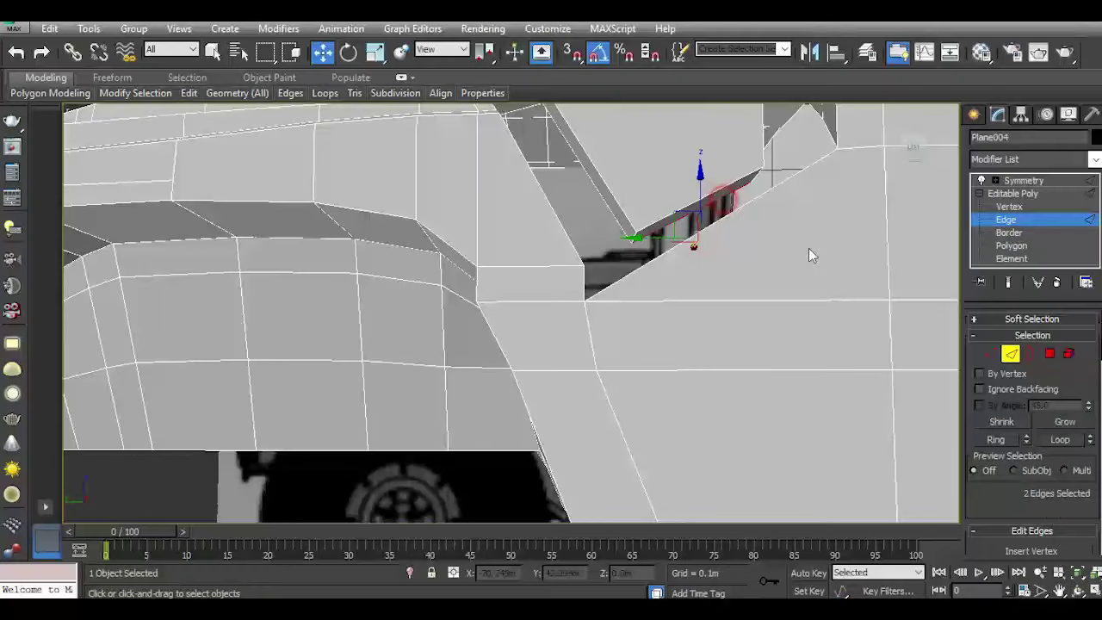
scroll(1031, 507, "down", 5)
left_click(1023, 508)
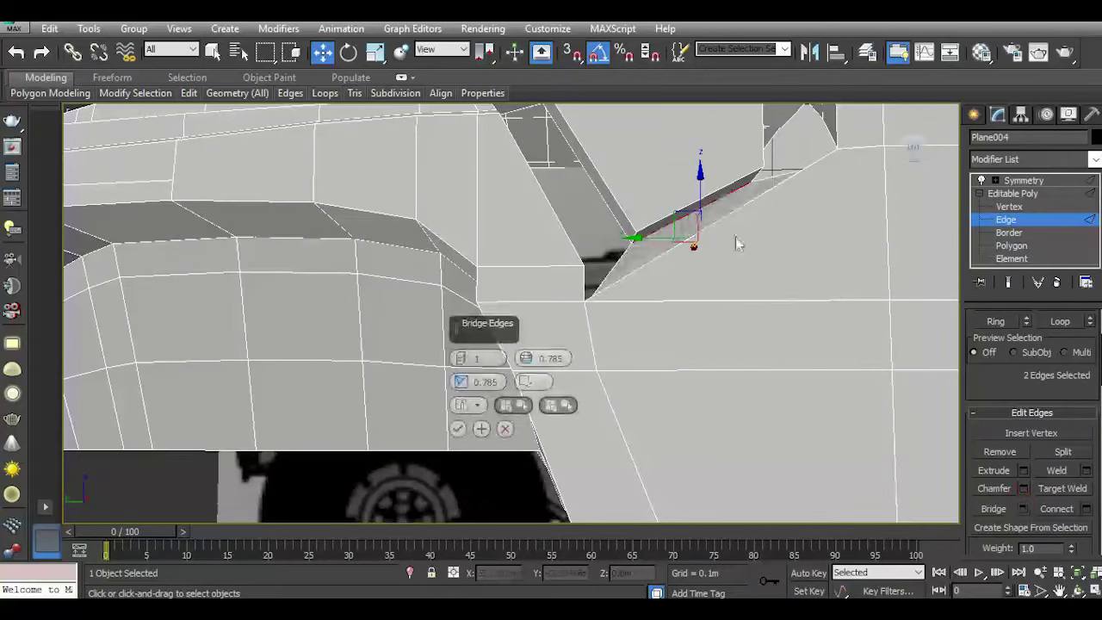
left_click_drag(913, 158, 615, 270)
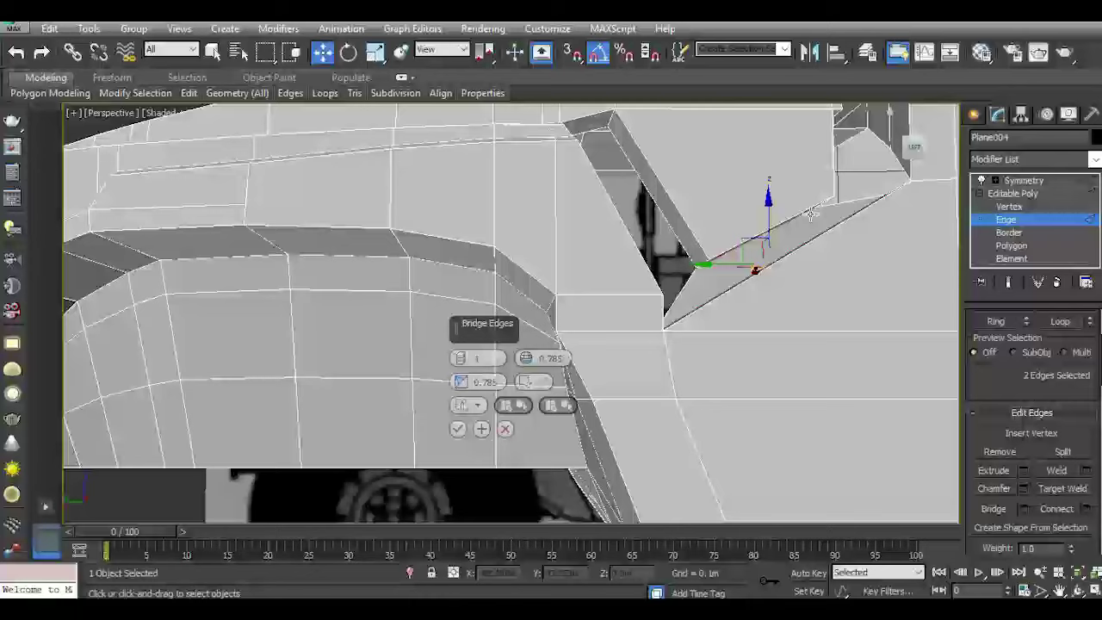
left_click(481, 428)
Bridge the next diagonal edge pair and commit, leaving a small hole at the top corner.
left_click(646, 199)
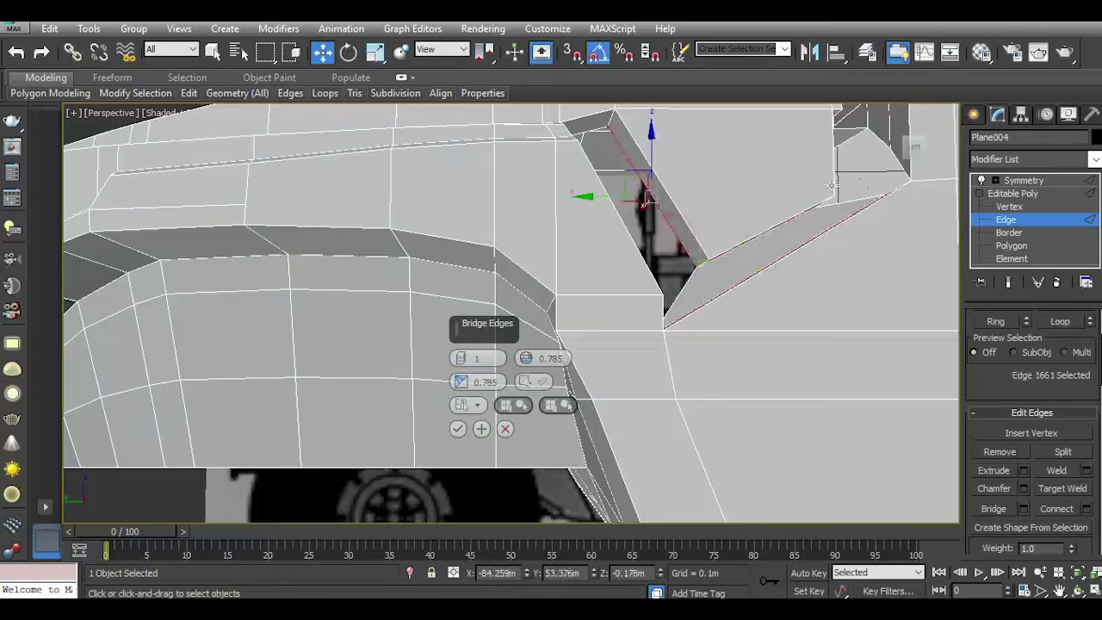
left_click(928, 153)
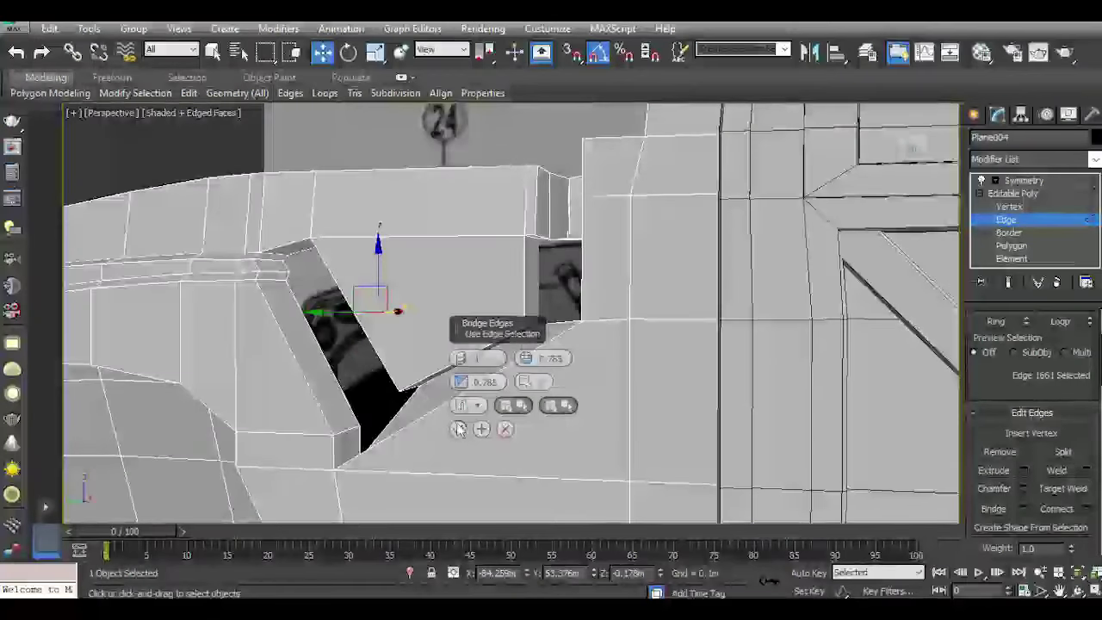
left_click(342, 392, "ctrl")
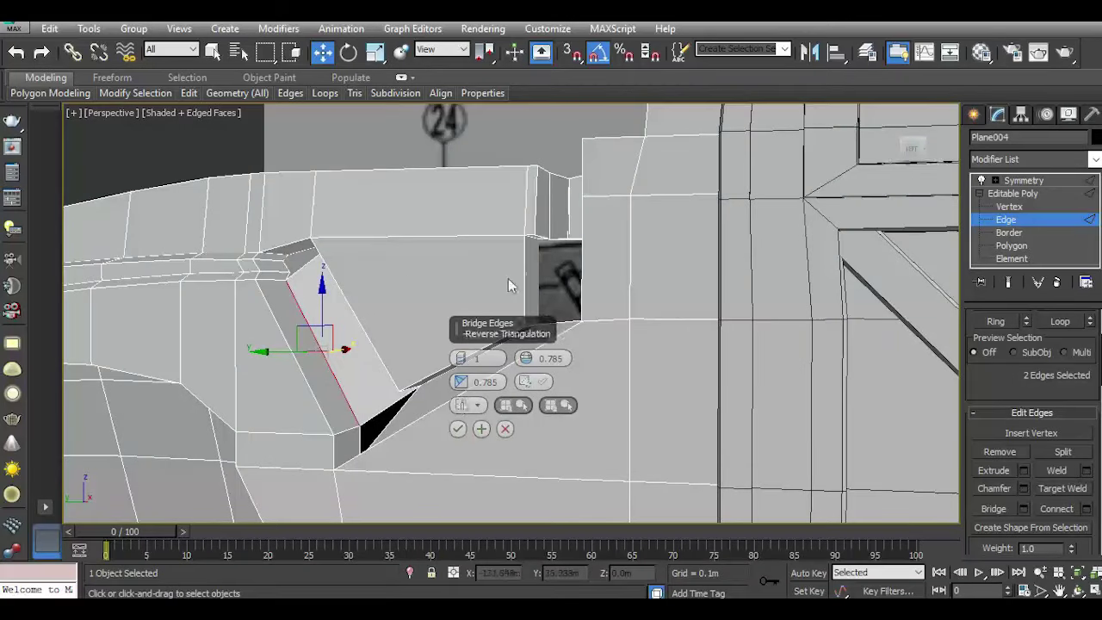
mouse_move(508, 286)
middle_mouse_down("alt")
mouse_move(458, 305)
mouse_move(601, 277)
middle_mouse_up("alt")
scroll(457, 305, "up", 3)
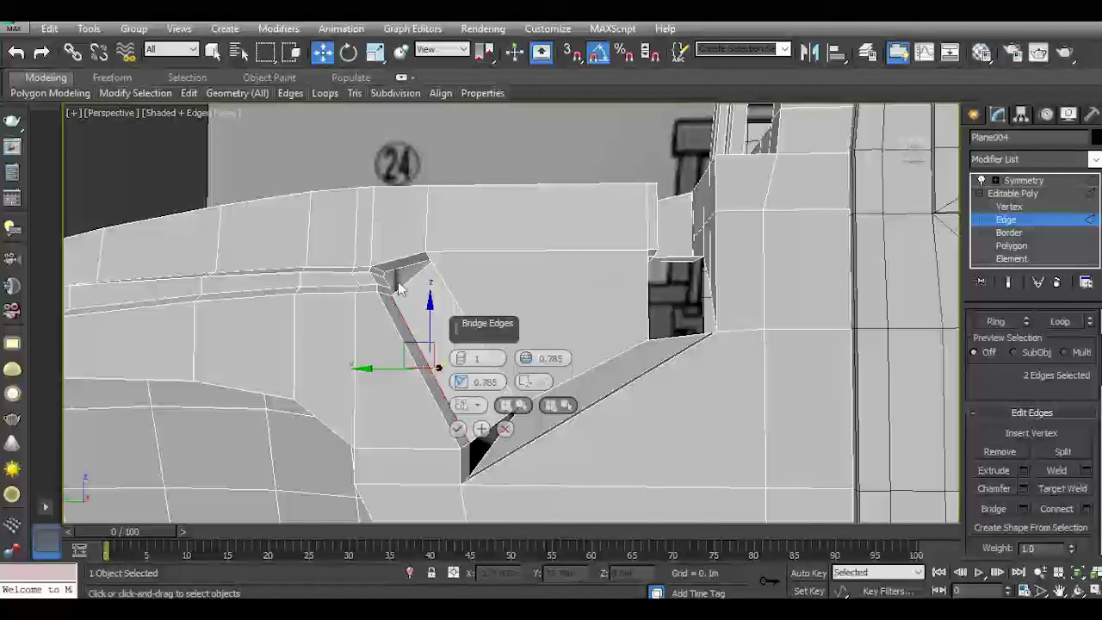
middle_click_drag(398, 289, 663, 289, "alt")
mouse_move(934, 188)
middle_mouse_down("alt")
mouse_move(654, 284)
mouse_move(517, 361)
middle_mouse_up("alt")
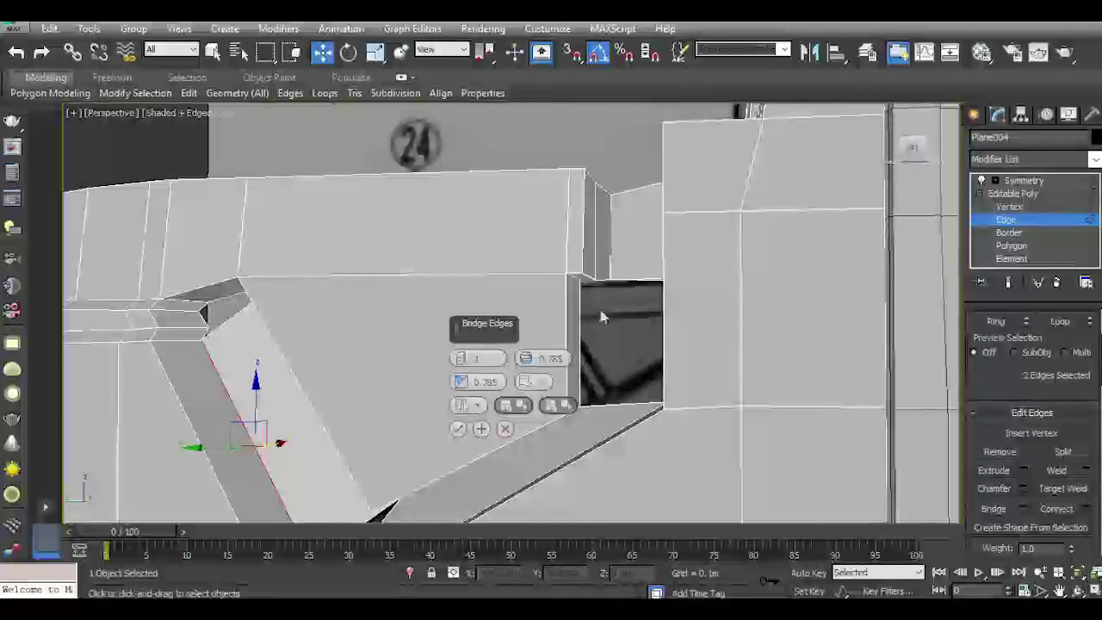
left_click(459, 431)
middle_click_drag(418, 393, 677, 412, "alt")
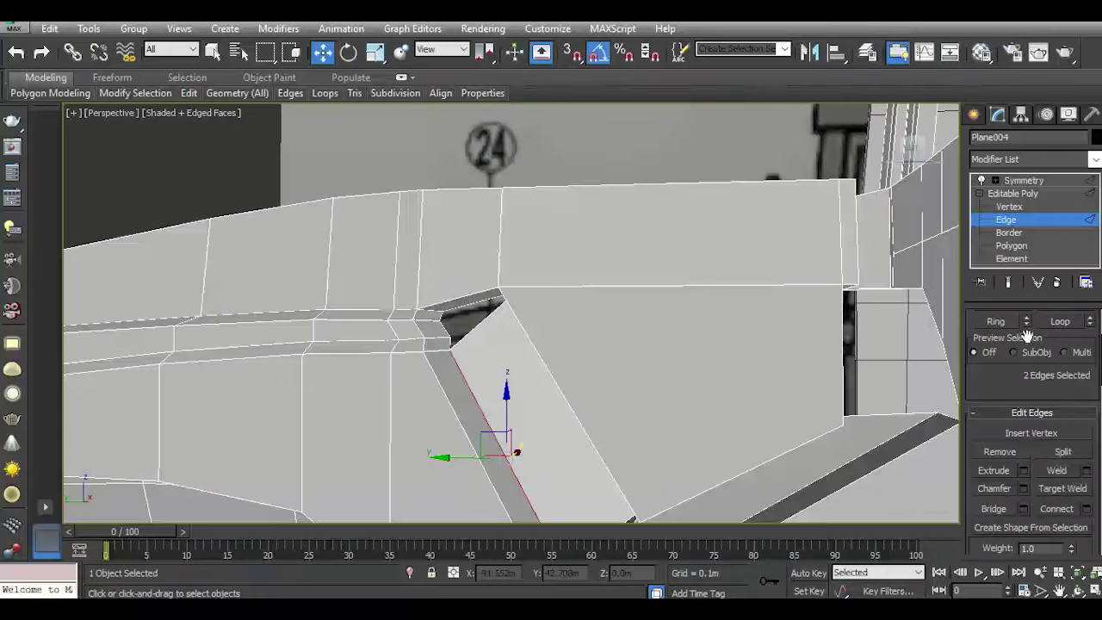
Select the small border hole at the recess's top corner and nudge a vertex slightly along X.
left_click(1011, 235)
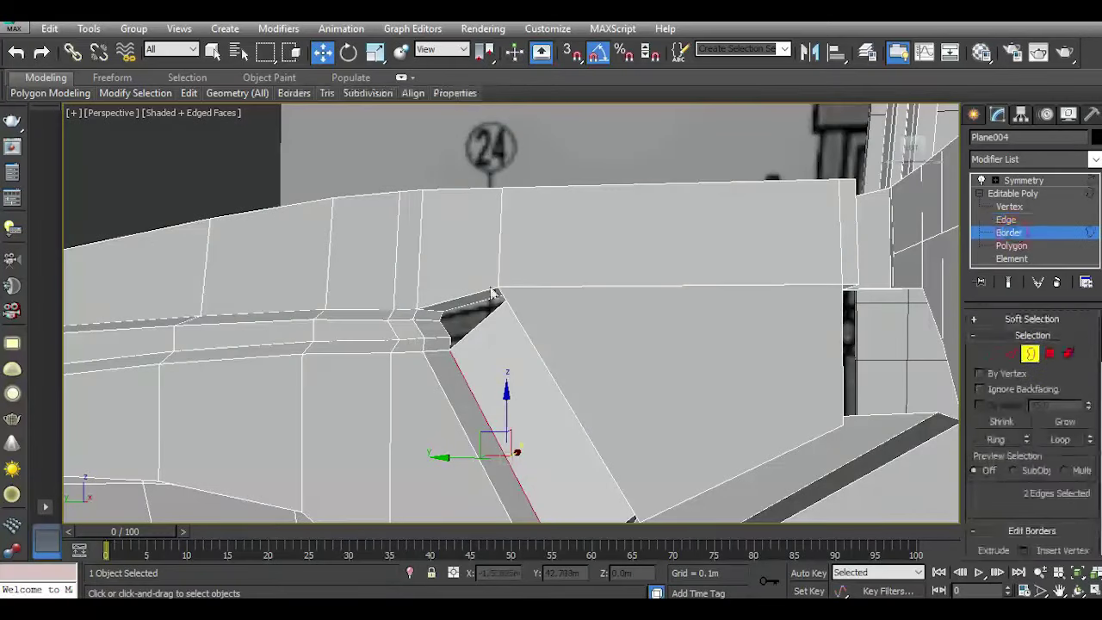
left_click(443, 330)
scroll(1033, 489, "down", 3)
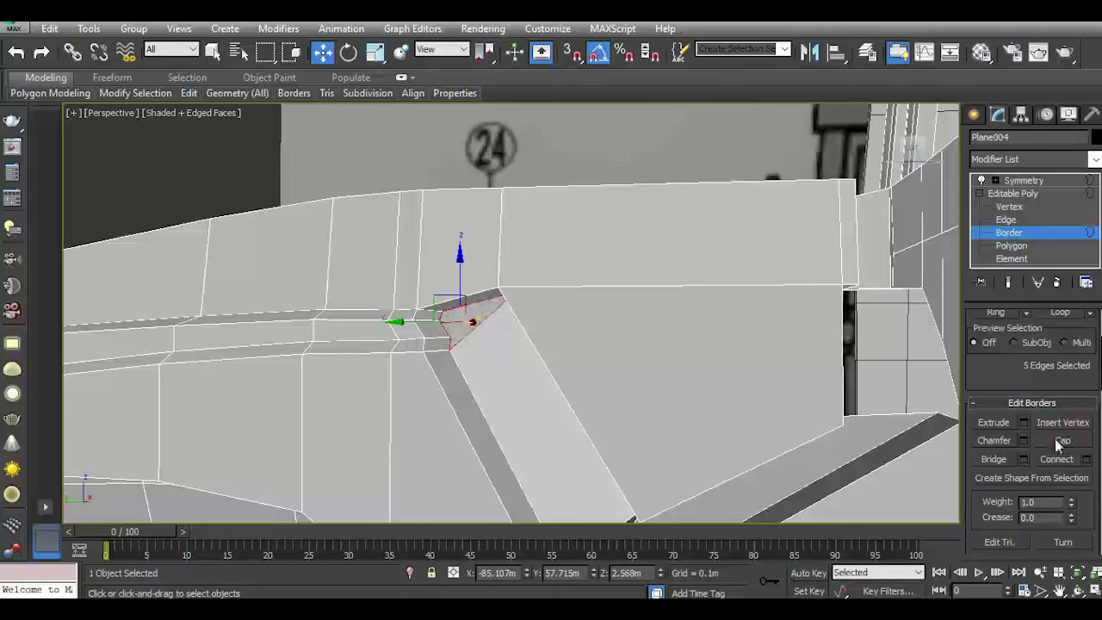
scroll(706, 200, "up", 3)
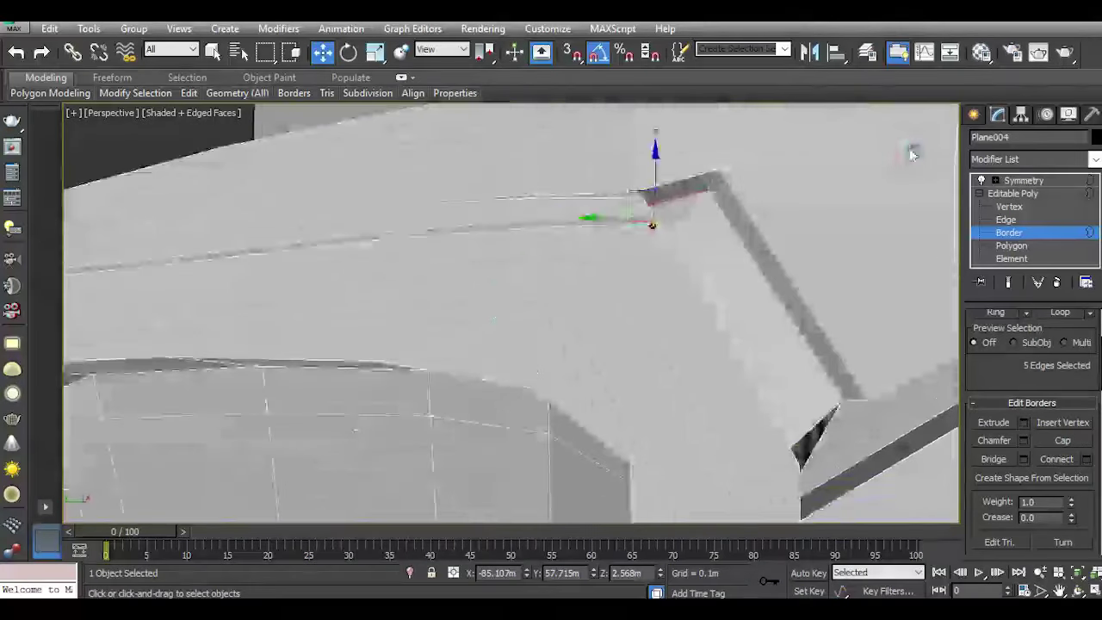
scroll(706, 199, "up", 2)
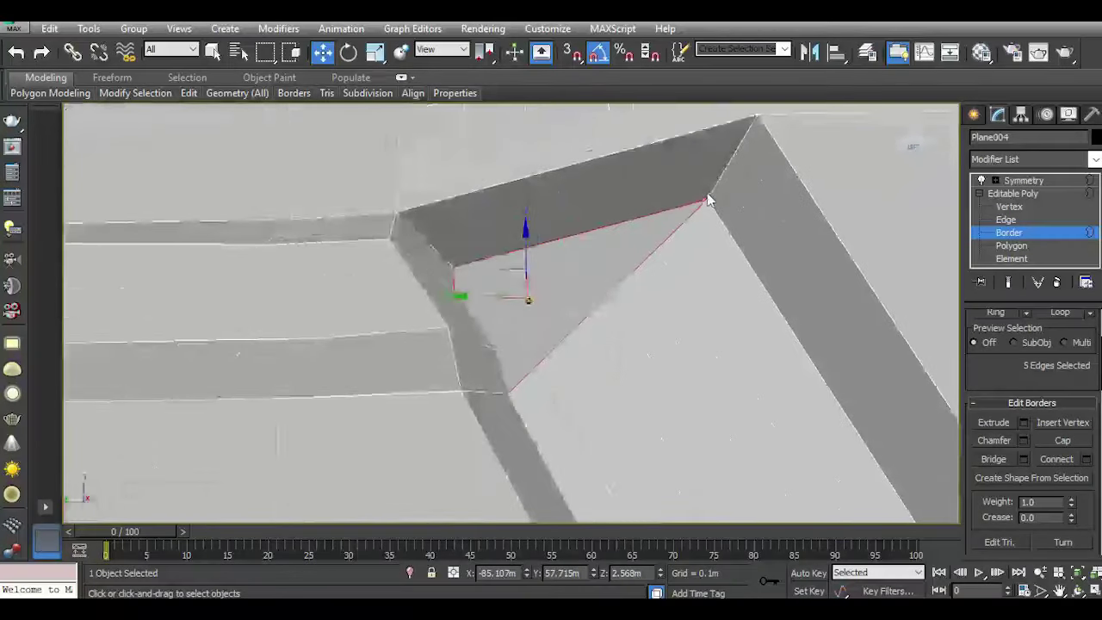
left_click(1015, 208)
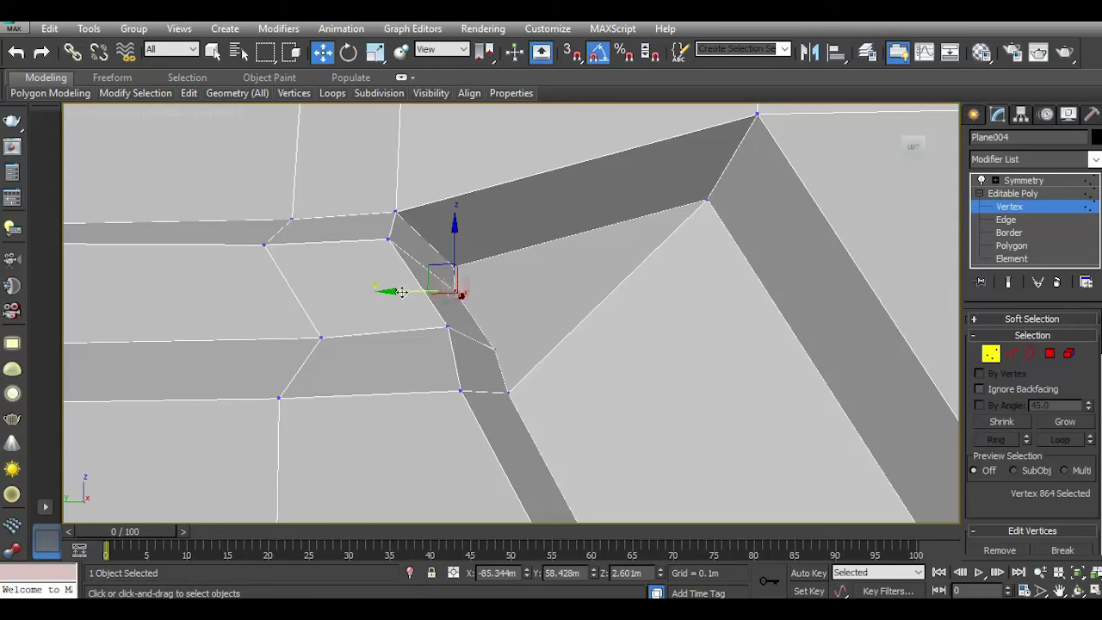
left_click_drag(403, 292, 412, 293)
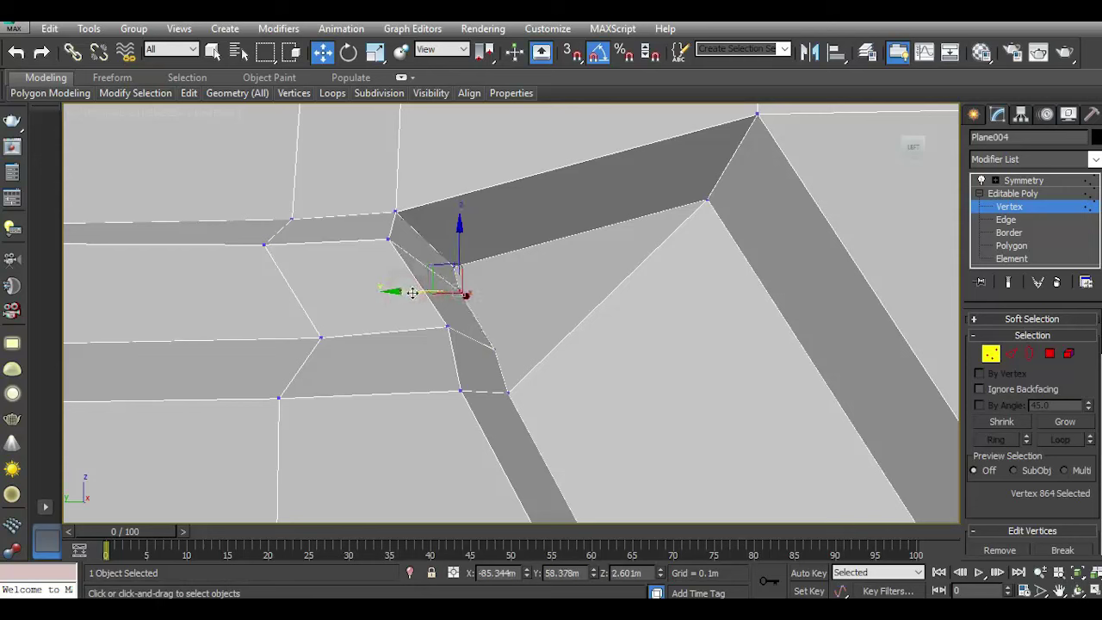
Try connecting two corner vertices with an edge, then undo it and clear the selection.
left_click(707, 198, "ctrl")
scroll(1018, 479, "down", 4)
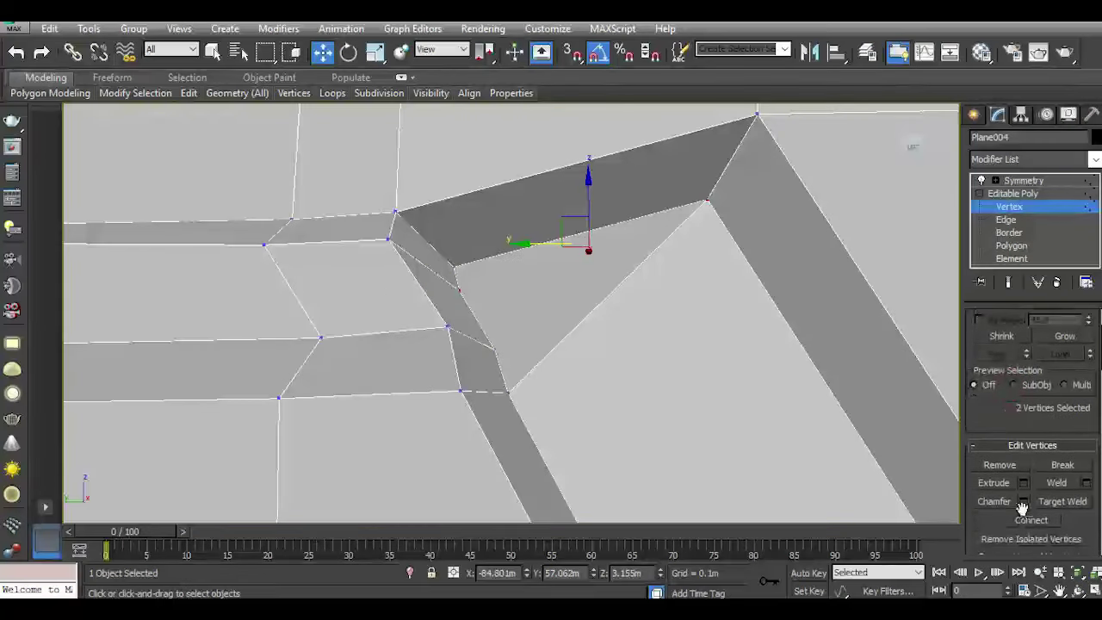
left_click(1025, 520)
left_click(493, 347)
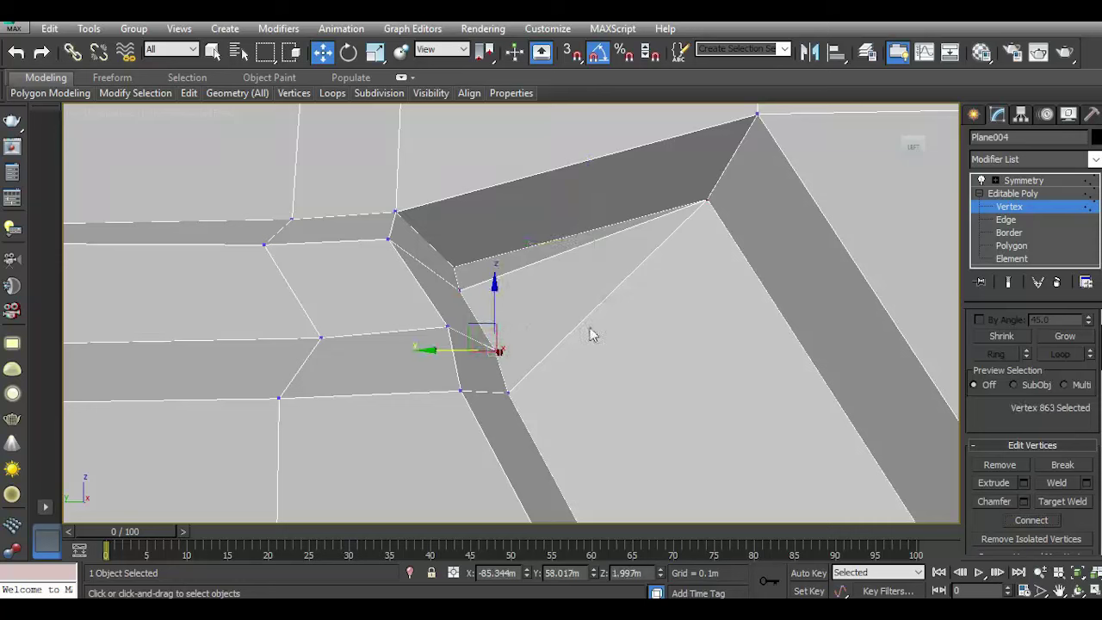
left_click(707, 201, "ctrl")
left_click(1032, 521)
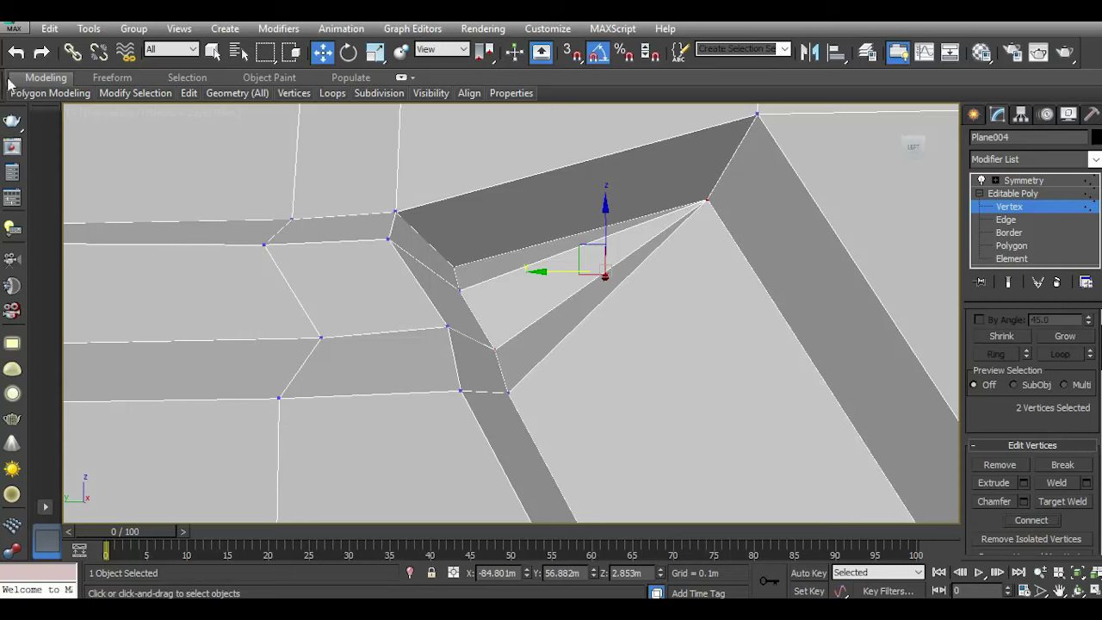
left_click(17, 52)
left_click(16, 53)
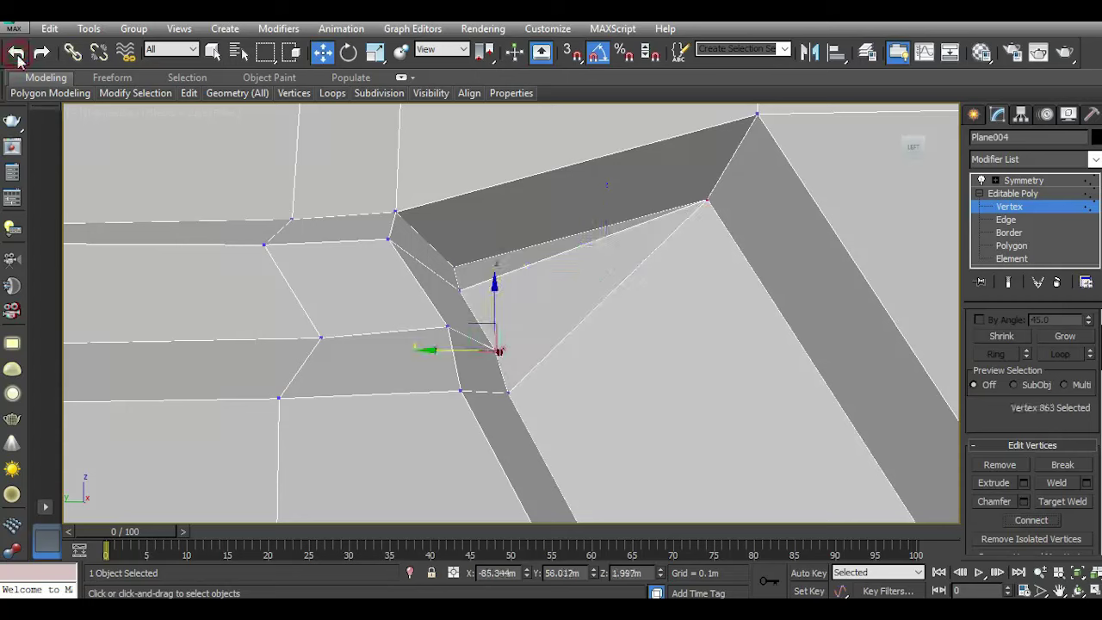
left_click(604, 343)
Slide the opening's inner-corner vertex about 0.774m along X, leaving a small triangular gap.
left_click(459, 289)
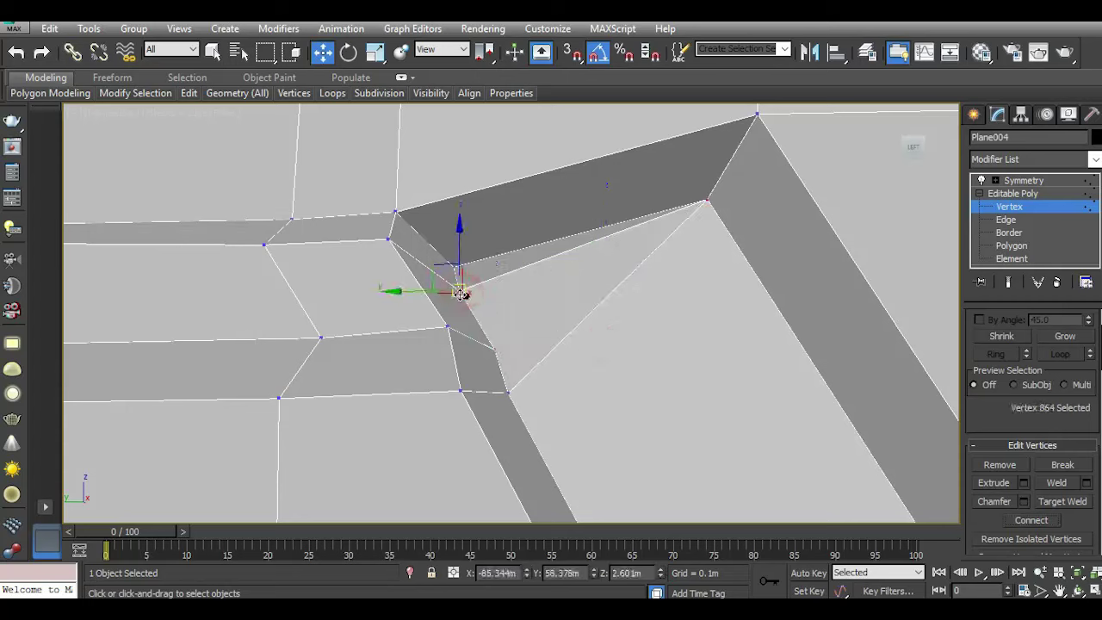
left_click_drag(466, 297, 471, 299)
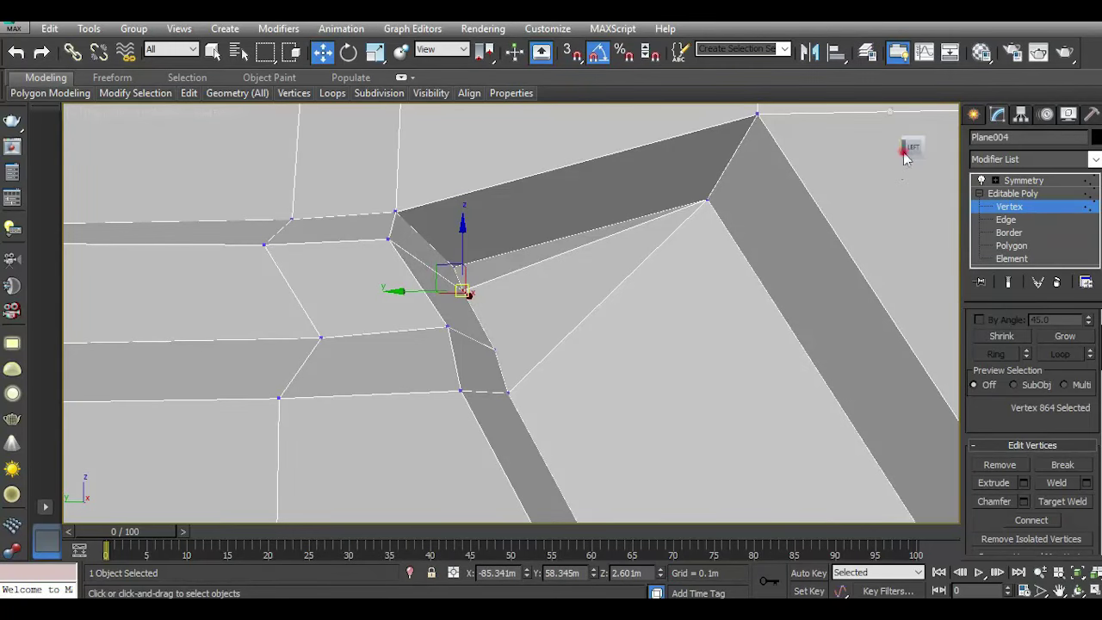
scroll(904, 155, "up", 3)
scroll(752, 235, "up", 2)
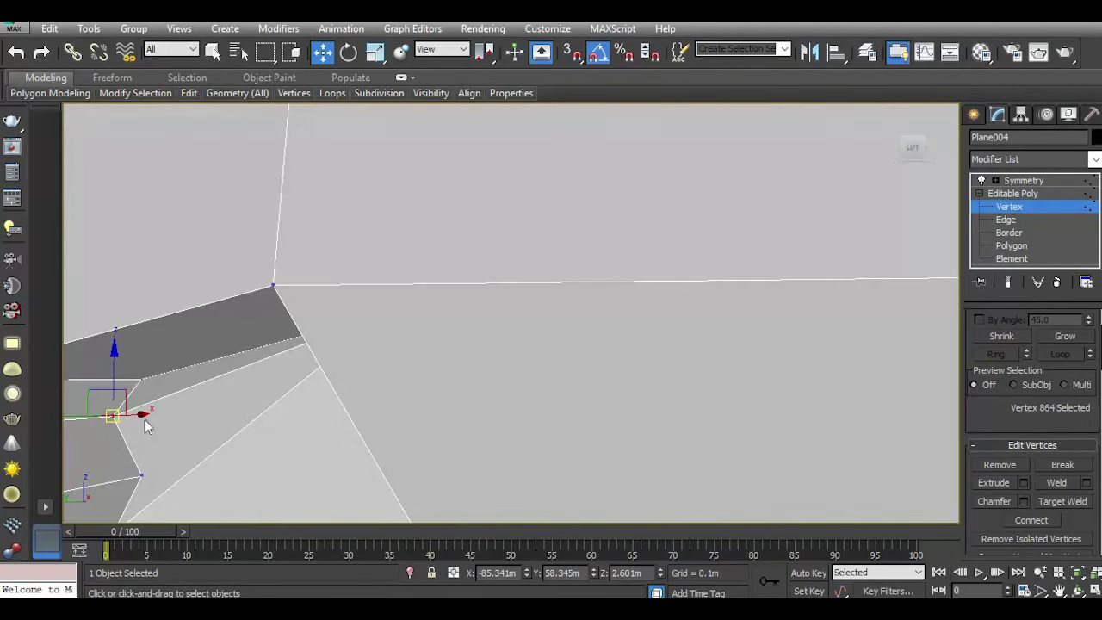
left_click_drag(141, 416, 169, 426)
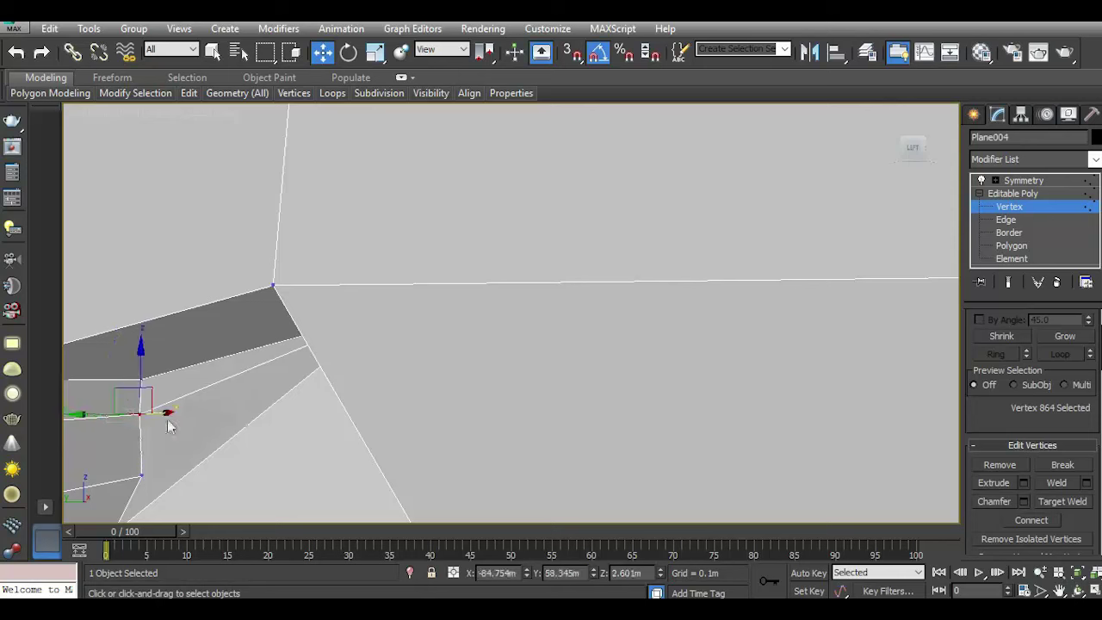
middle_click_drag(230, 462, 307, 366)
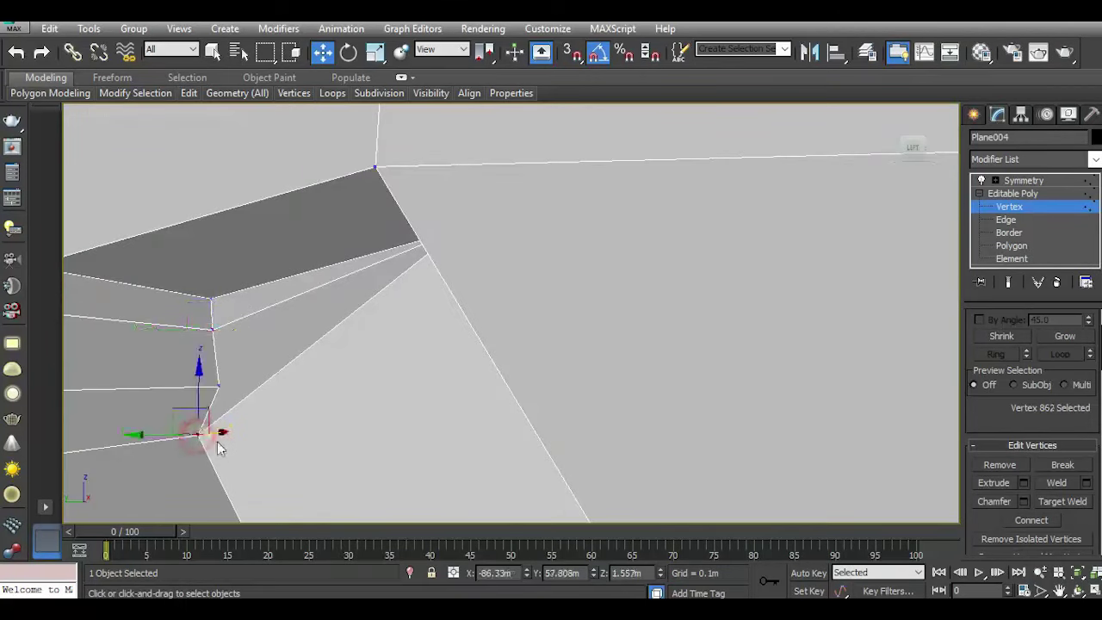
left_click_drag(218, 446, 250, 433)
scroll(326, 353, "down", 5)
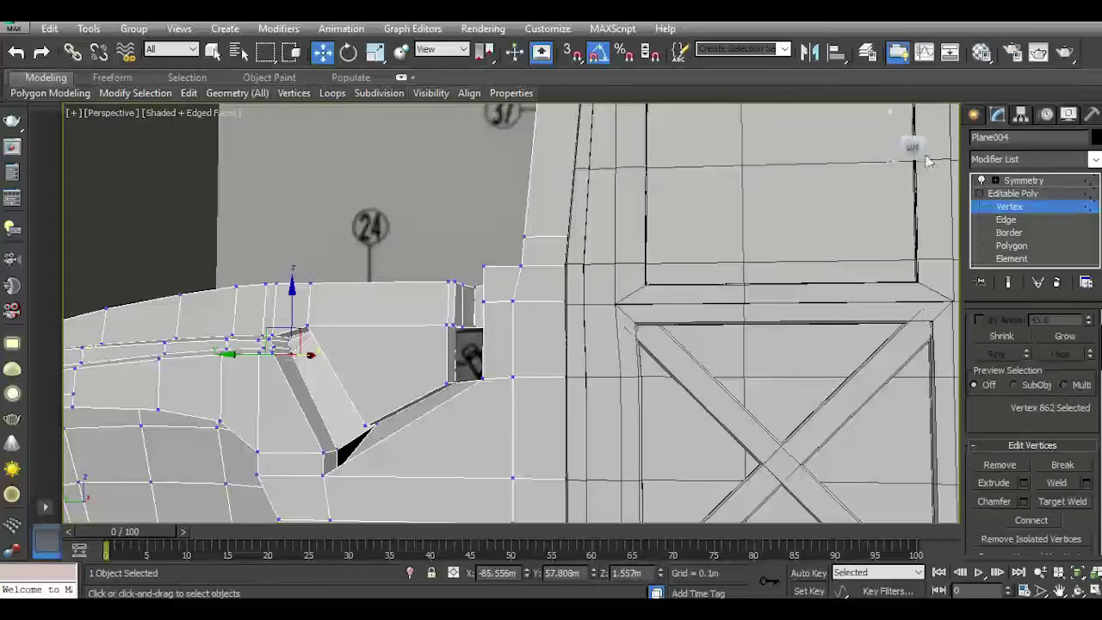
mouse_move(928, 162)
middle_mouse_down("alt")
mouse_move(546, 450)
mouse_move(489, 479)
middle_mouse_up("alt")
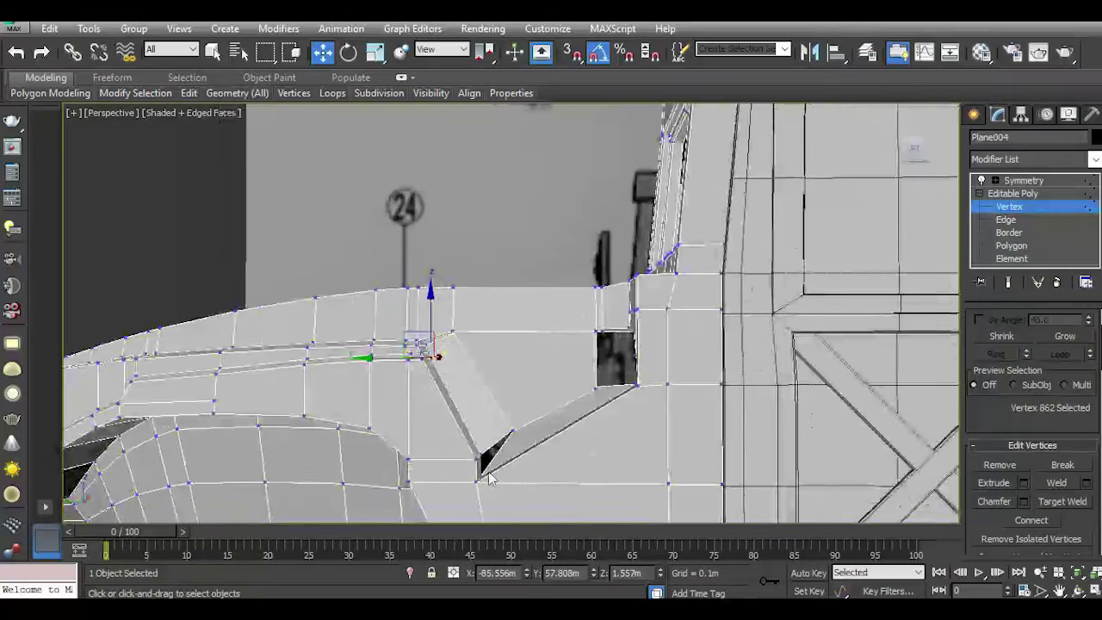
scroll(488, 479, "up", 4)
Bridge the two open edges of the triangular hole in the V-shaped recess and inspect the result.
scroll(485, 484, "up", 3)
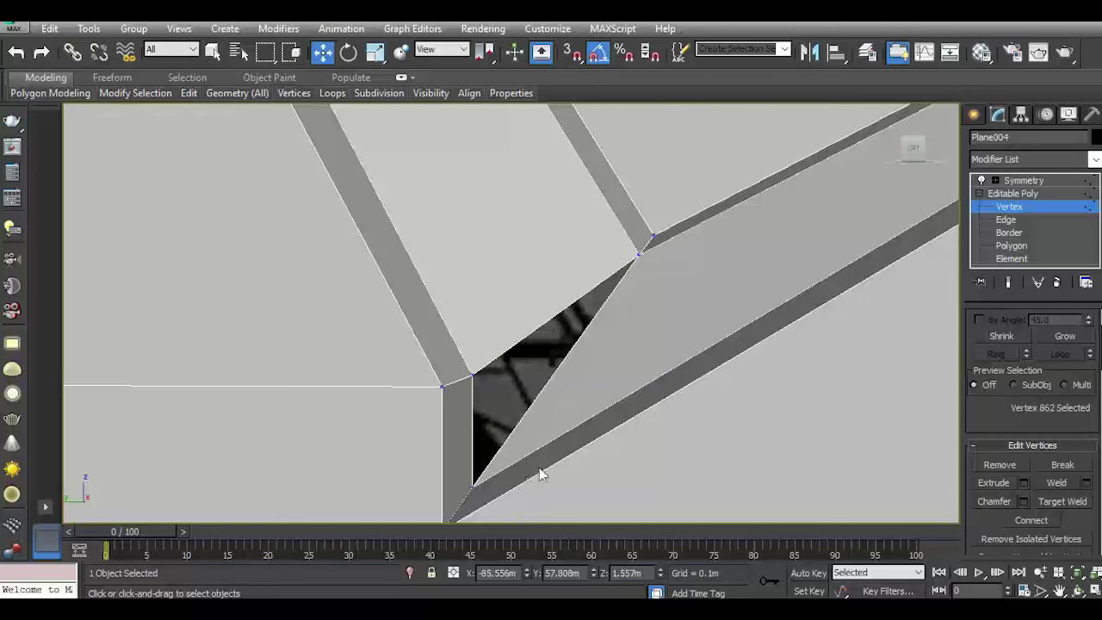
left_click(1006, 220)
left_click(567, 348)
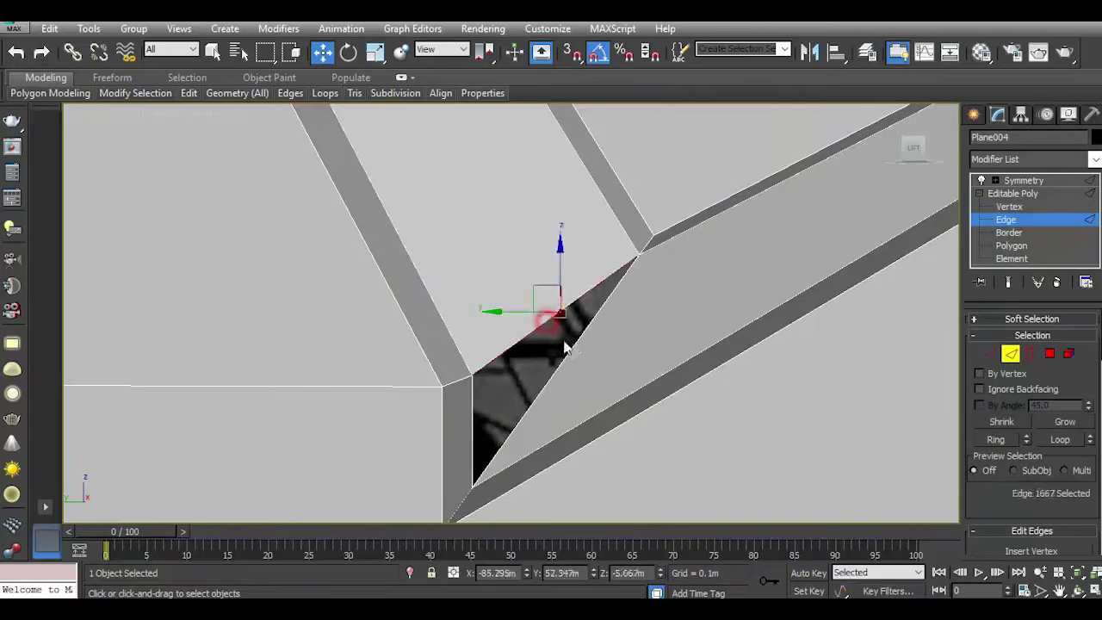
scroll(1042, 485, "down", 3)
scroll(1042, 485, "down", 3)
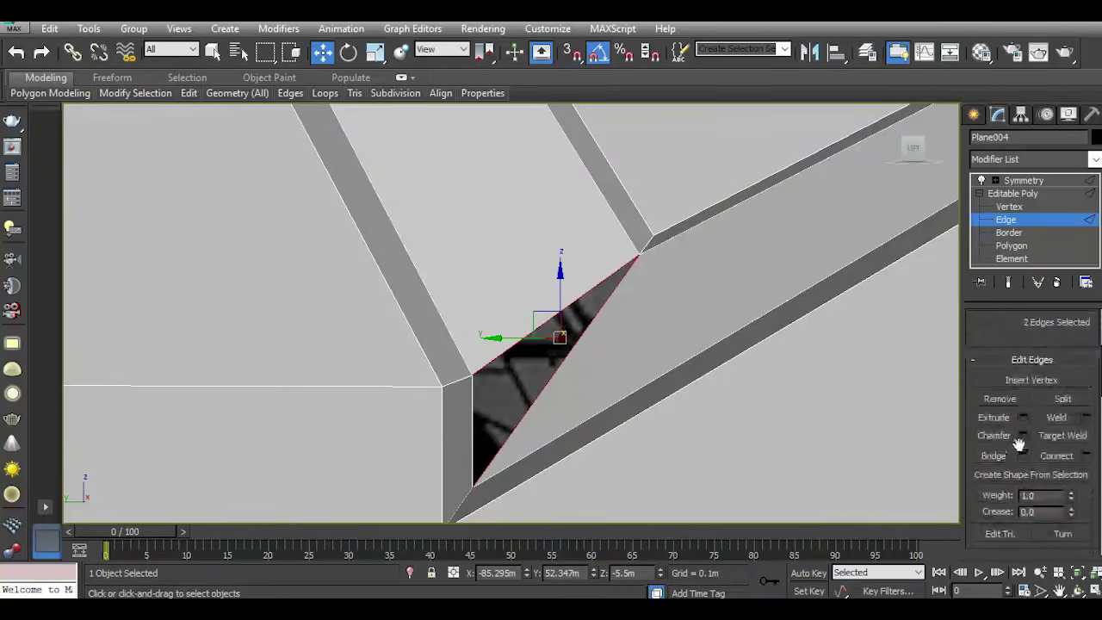
left_click(1024, 455)
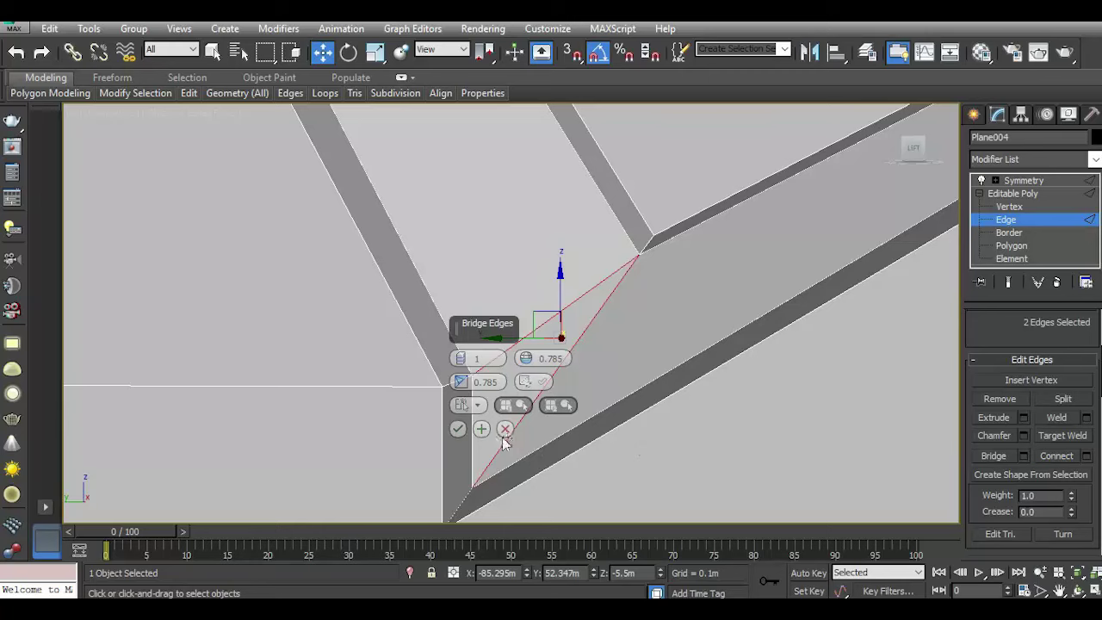
left_click(459, 429)
scroll(444, 456, "down", 3)
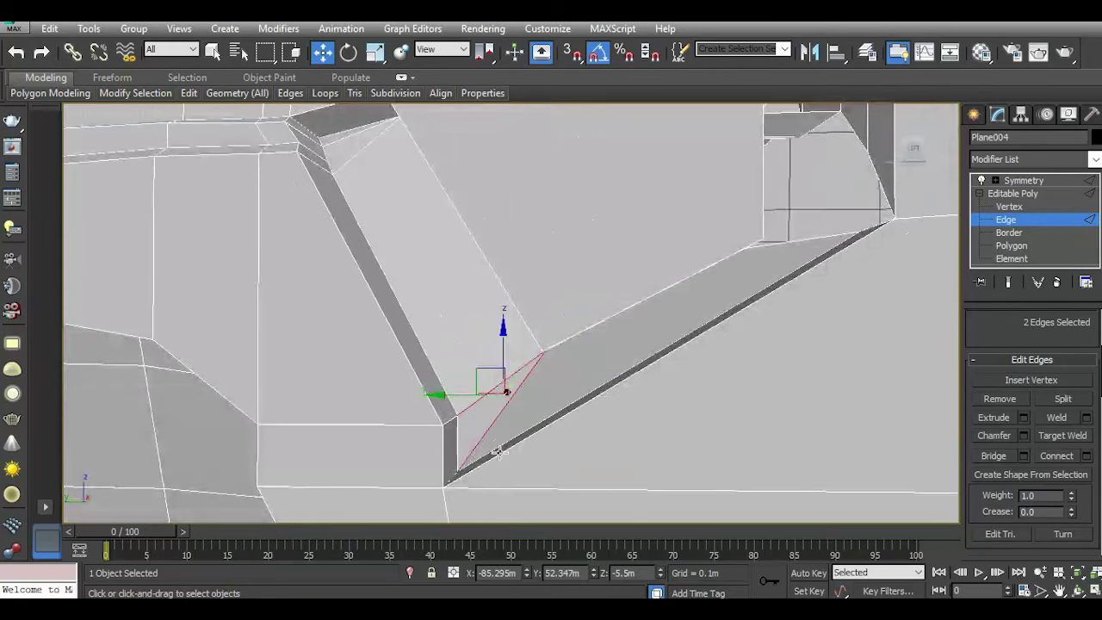
scroll(444, 456, "down", 2)
scroll(445, 456, "down", 2)
mouse_move(912, 165)
left_mouse_down()
mouse_move(911, 148)
mouse_move(327, 377)
left_mouse_up()
scroll(422, 360, "up", 3)
scroll(453, 353, "up", 3)
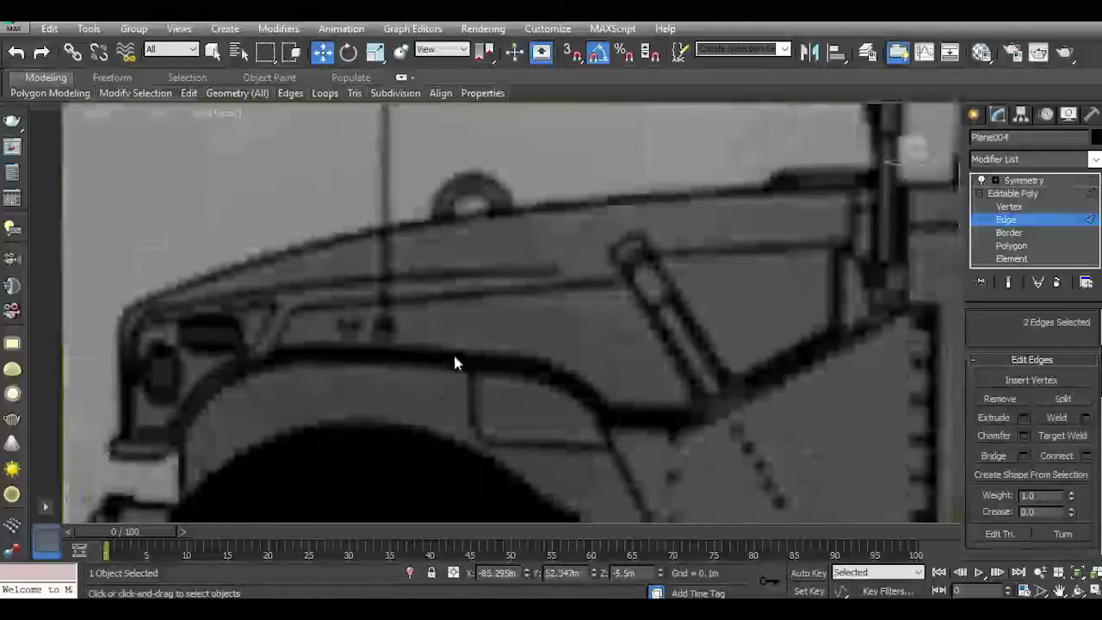
scroll(457, 362, "up", 3)
Target-weld the stray vertex onto its neighbour at the bridged recess corner.
key("1")
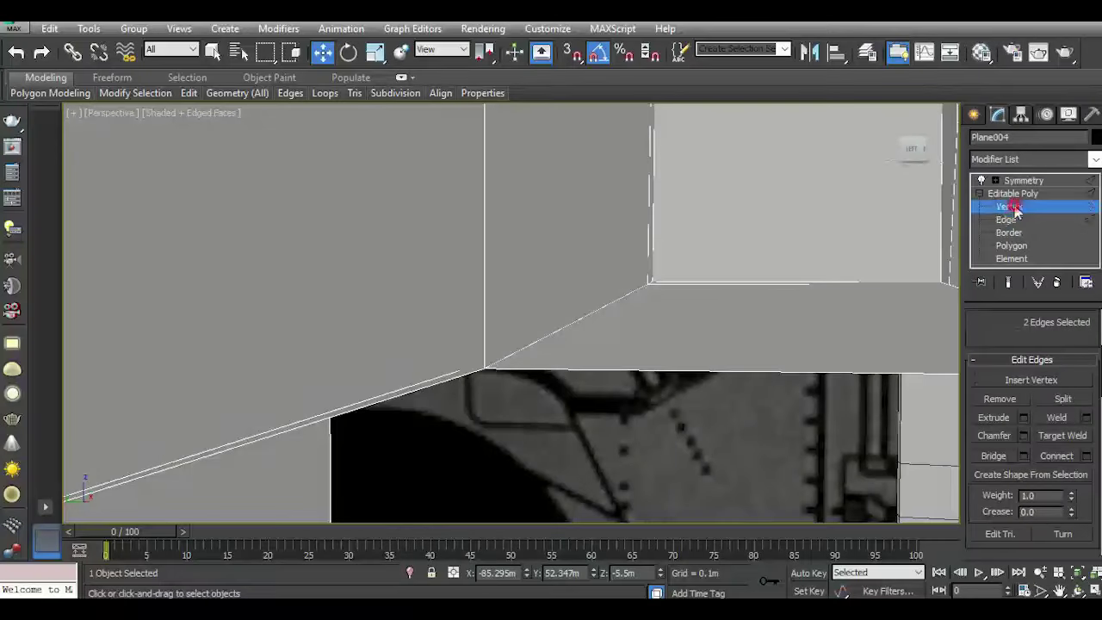
right_click(463, 363)
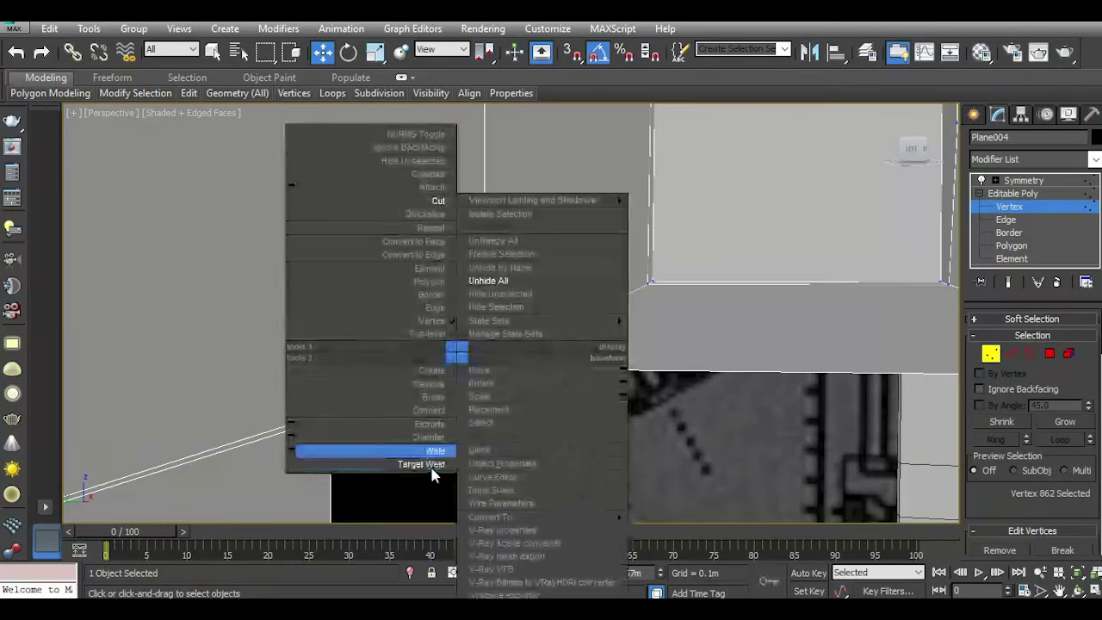
left_click(411, 456)
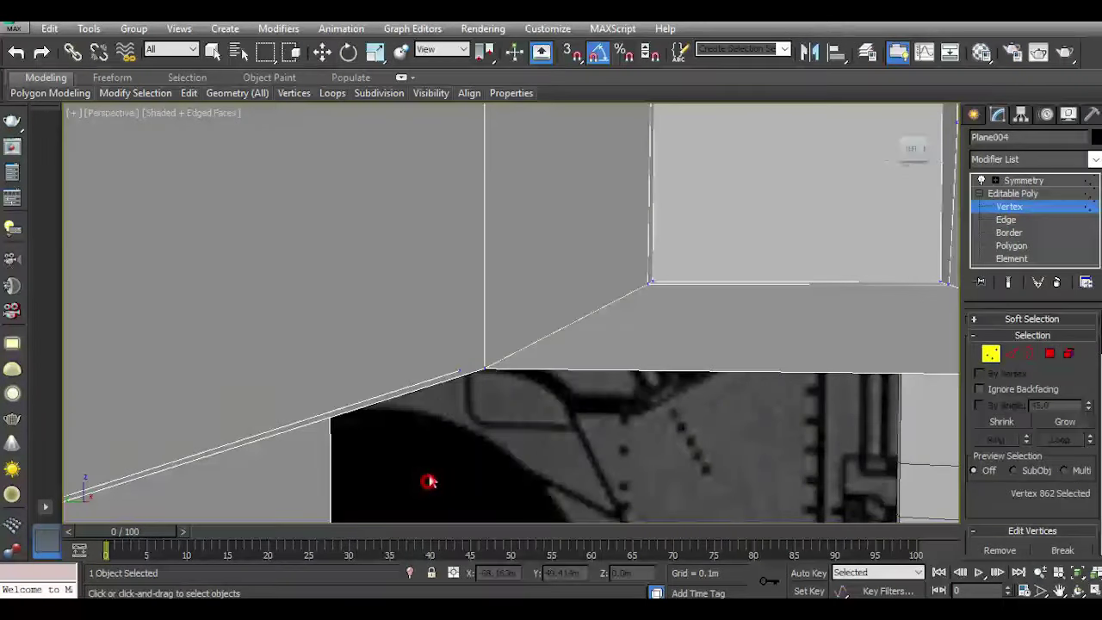
left_click(484, 370)
scroll(489, 360, "down", 3)
scroll(517, 362, "down", 3)
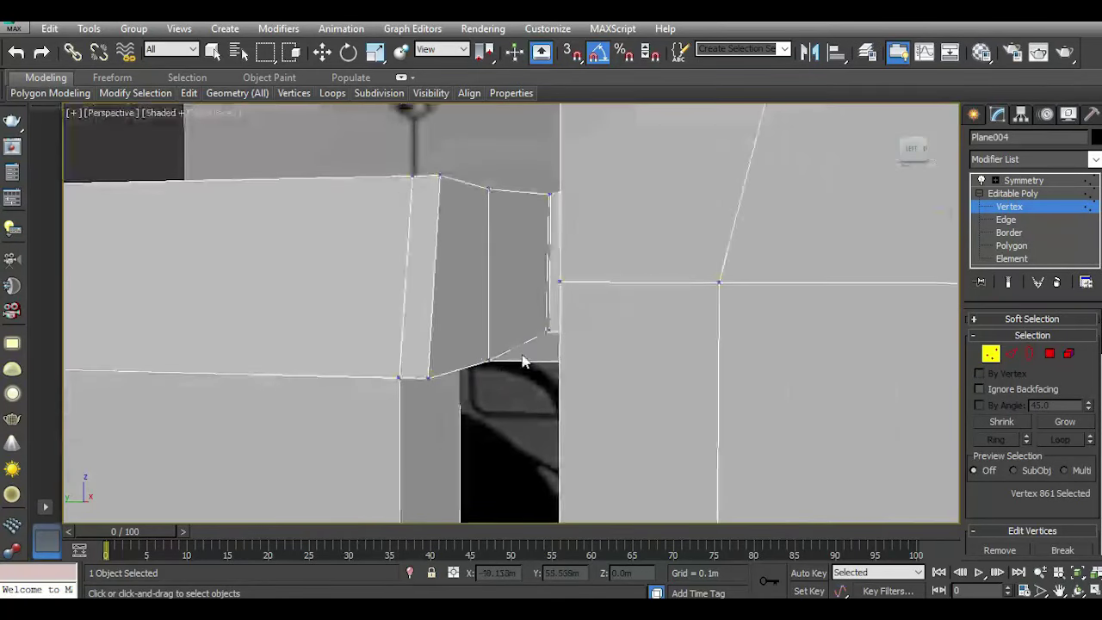
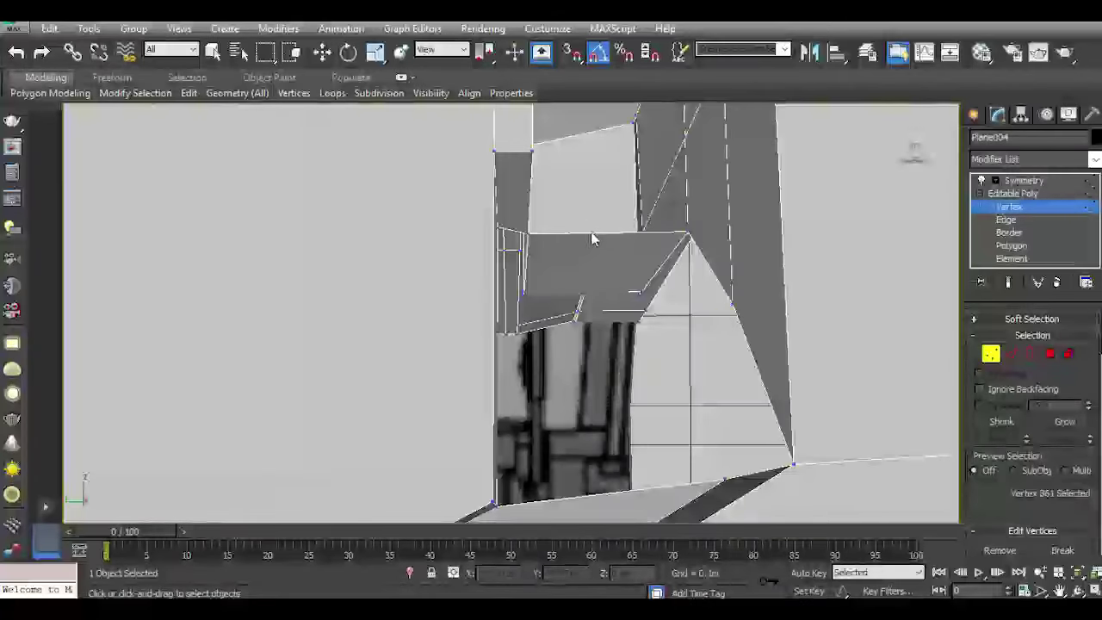
At Edge level, select the vertical edge on the left side of the wall opening.
mouse_move(592, 239)
middle_mouse_down()
mouse_move(505, 366)
mouse_move(517, 379)
mouse_move(504, 413)
mouse_move(483, 424)
middle_mouse_up()
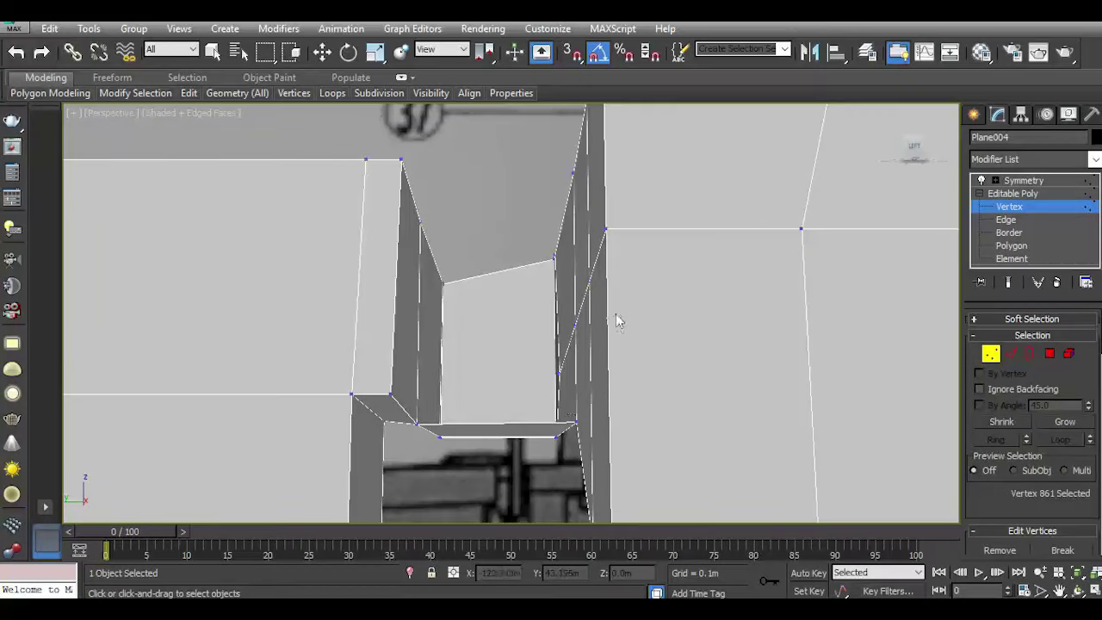
scroll(617, 321, "down", 2)
middle_click_drag(554, 393, 654, 371, "alt")
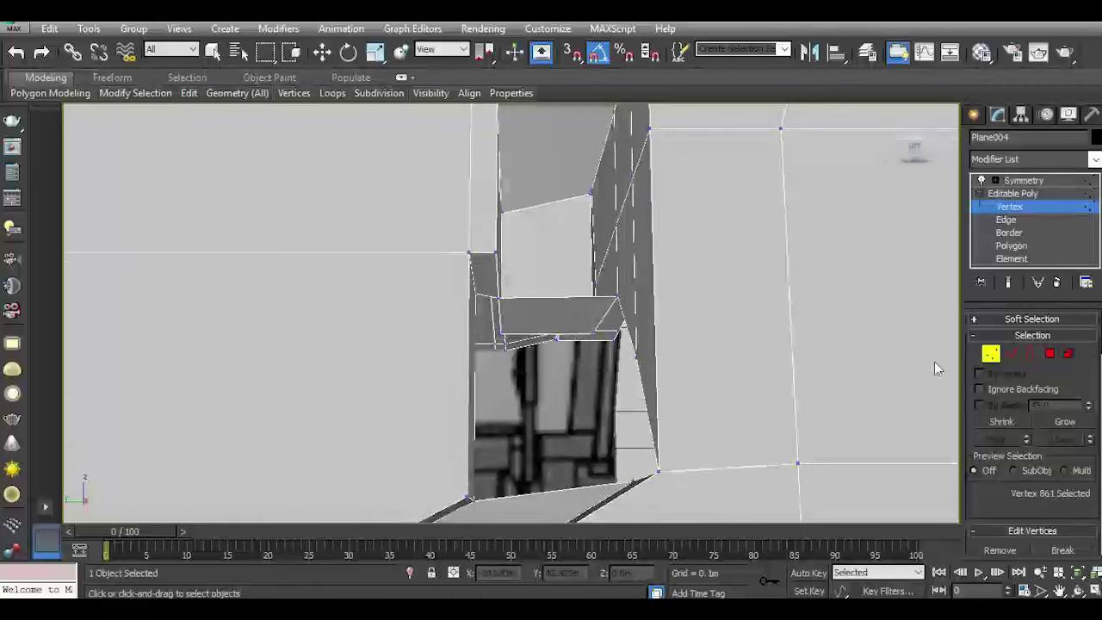
left_click(1011, 353)
right_click(590, 325)
left_click(362, 359)
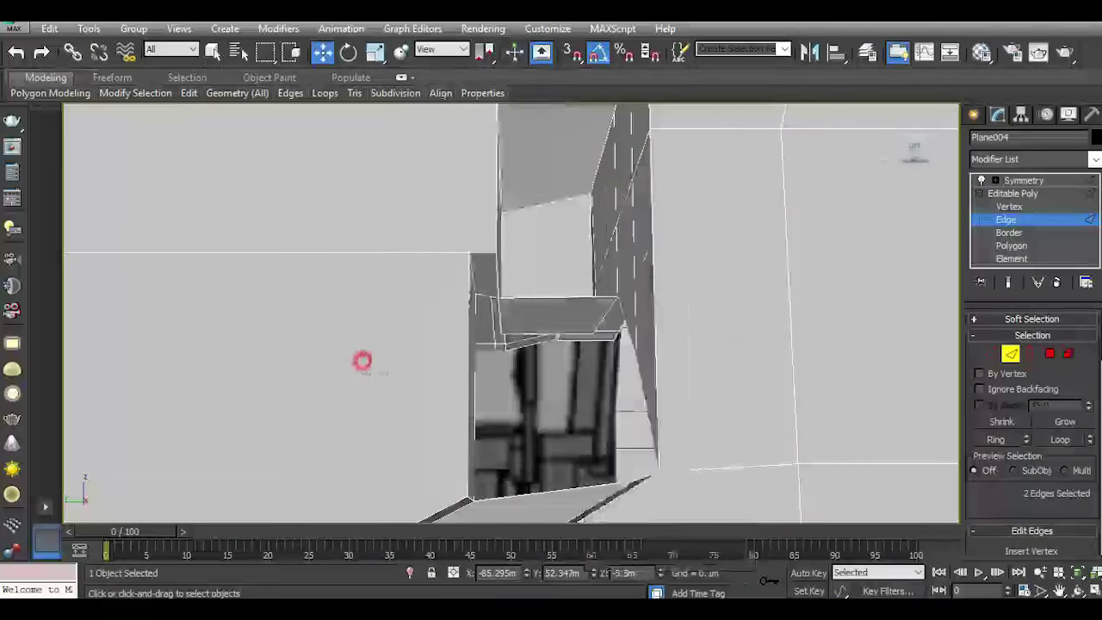
left_click(476, 368)
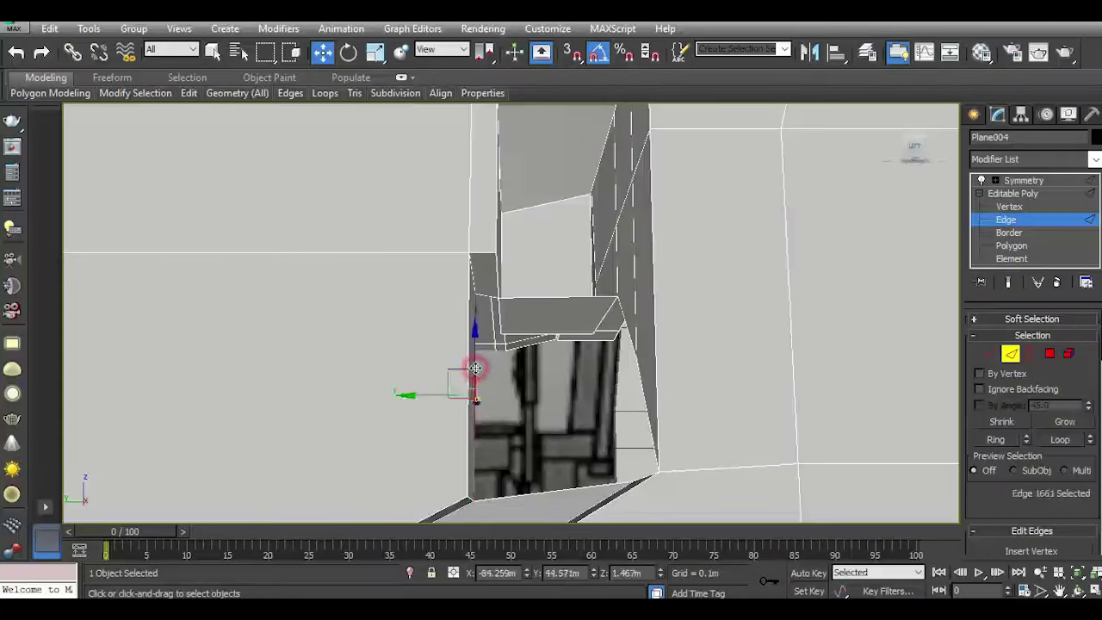
Slide the selected edge sideways beside the opening and orbit to check the strip.
left_click(914, 165)
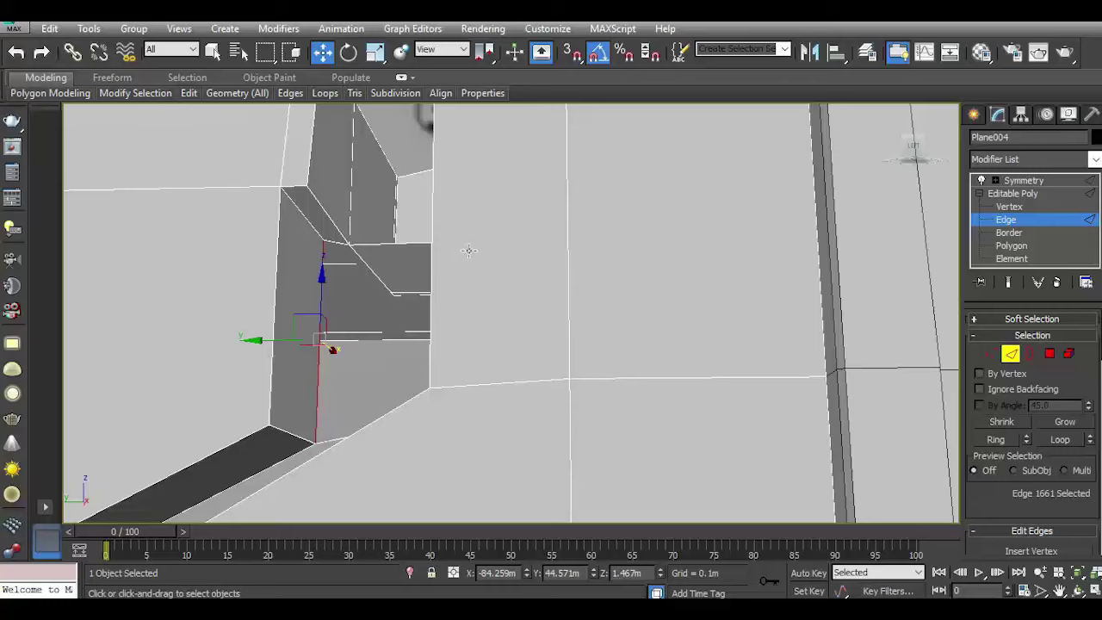
middle_click_drag(468, 250, 500, 245)
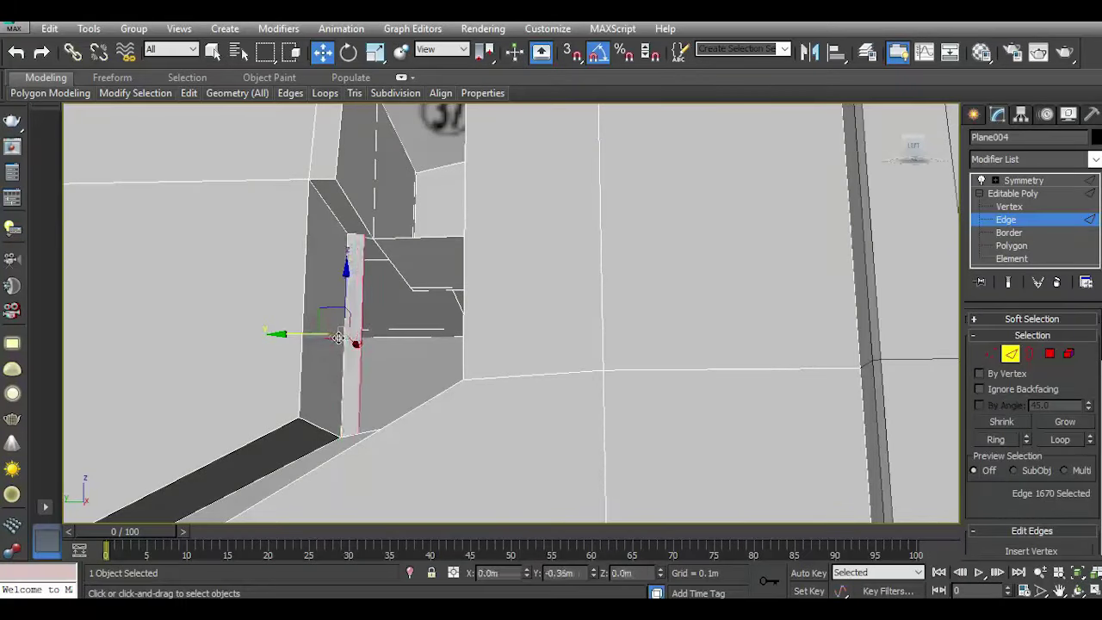
left_click_drag(319, 335, 344, 337)
middle_click_drag(426, 324, 720, 252, "alt")
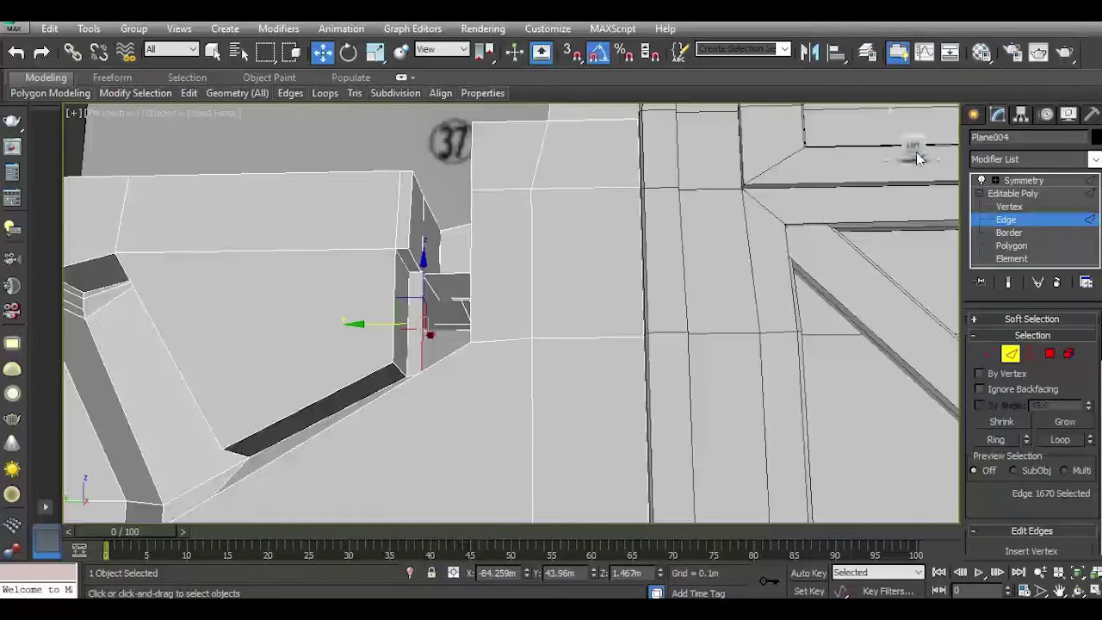
mouse_move(918, 158)
middle_mouse_down("alt")
mouse_move(537, 382)
mouse_move(685, 124)
mouse_move(487, 279)
mouse_move(480, 381)
mouse_move(531, 315)
mouse_move(773, 241)
middle_mouse_up("alt")
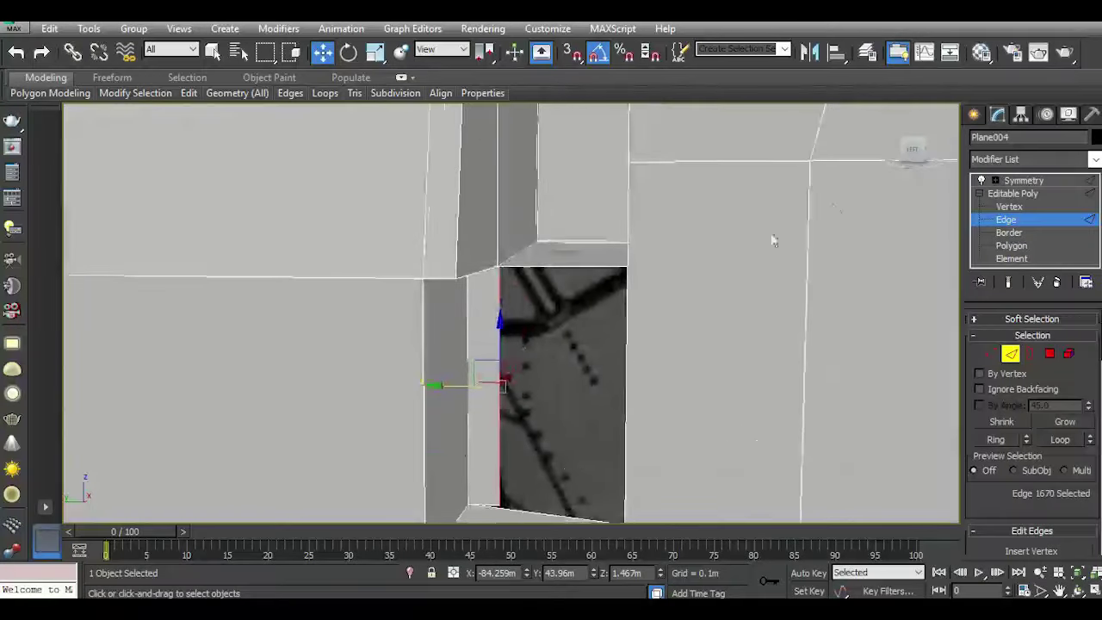
mouse_move(910, 153)
middle_mouse_down("alt")
mouse_move(890, 176)
mouse_move(615, 216)
mouse_move(518, 263)
mouse_move(495, 385)
mouse_move(539, 276)
middle_mouse_up("alt")
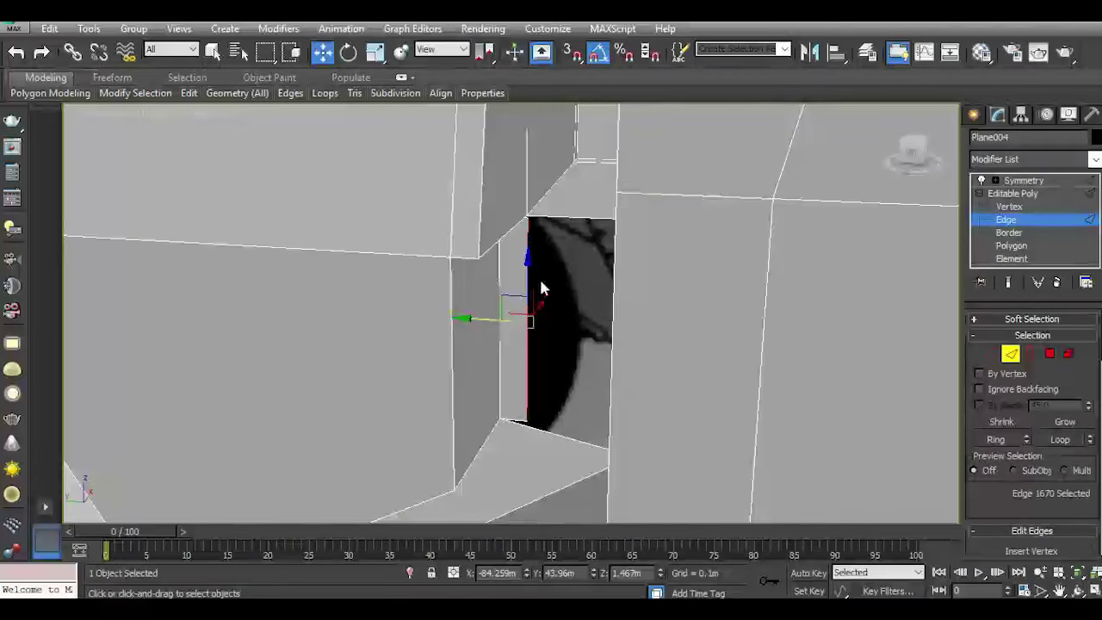
Return Plane004 to Vertex level with the plain Select tool active.
right_click(553, 263)
left_click(528, 231)
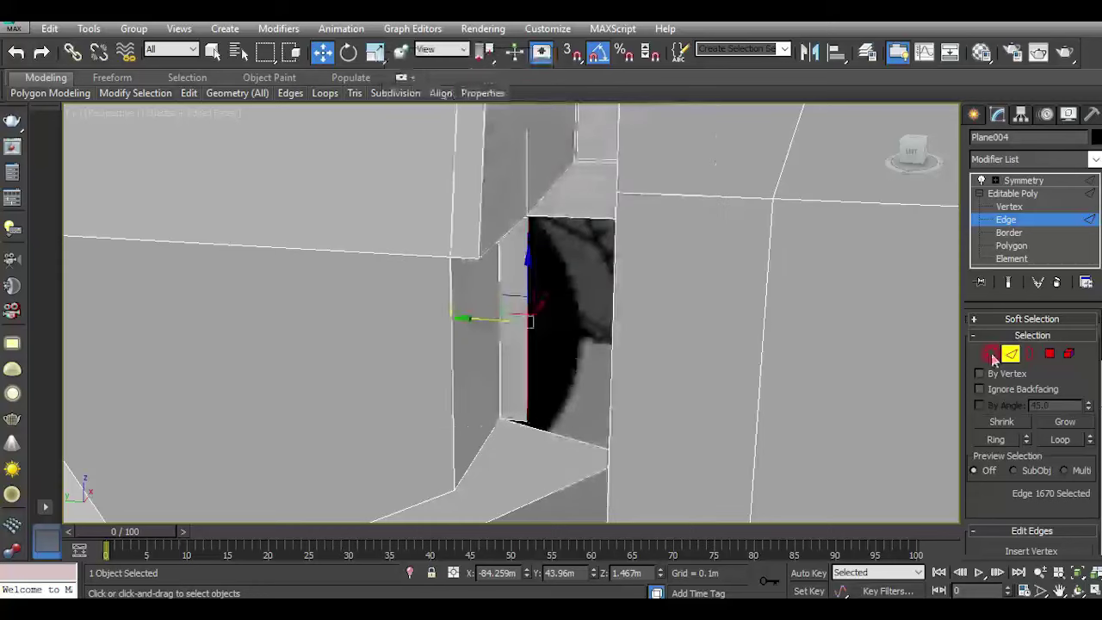
right_click(507, 403)
left_click(475, 504)
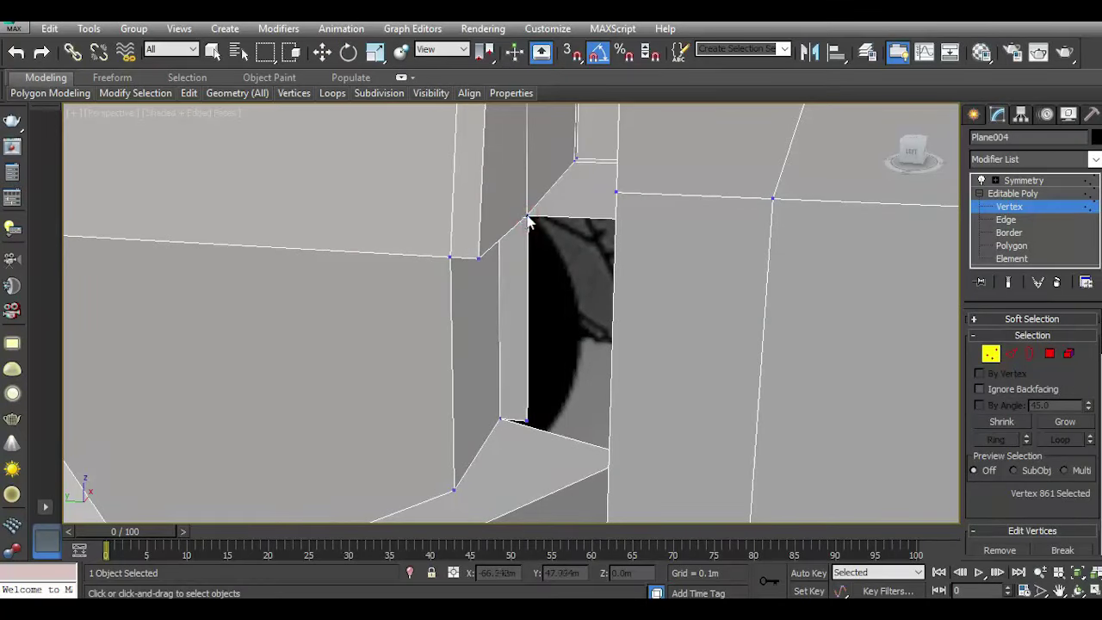
Select the vertex at the opening's top corner and activate the Move tool.
scroll(525, 221, "up", 2)
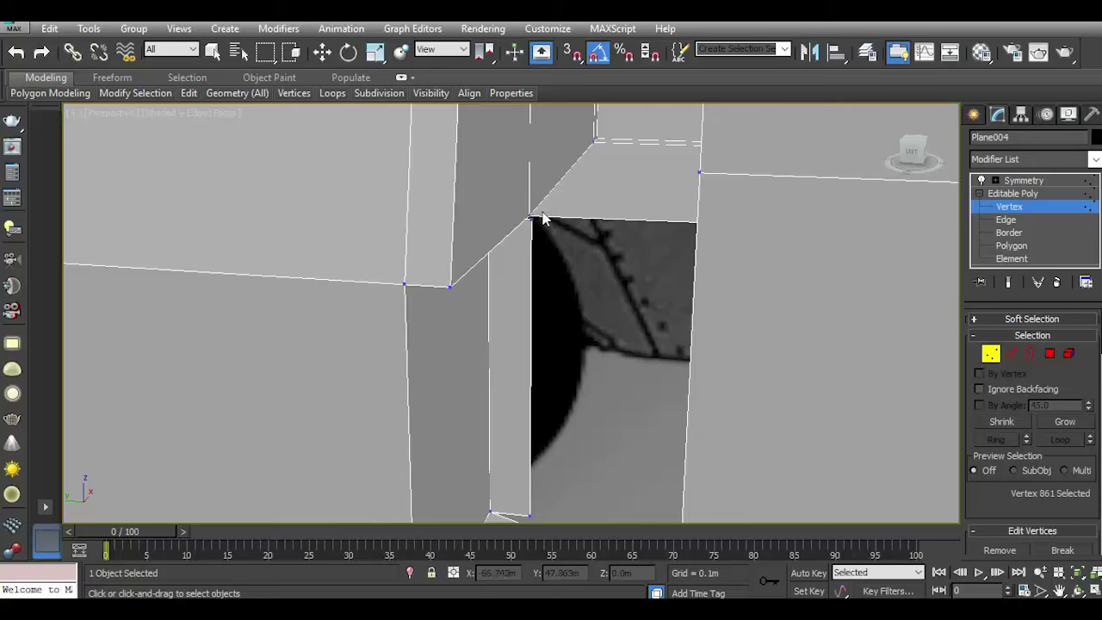
left_click(529, 214)
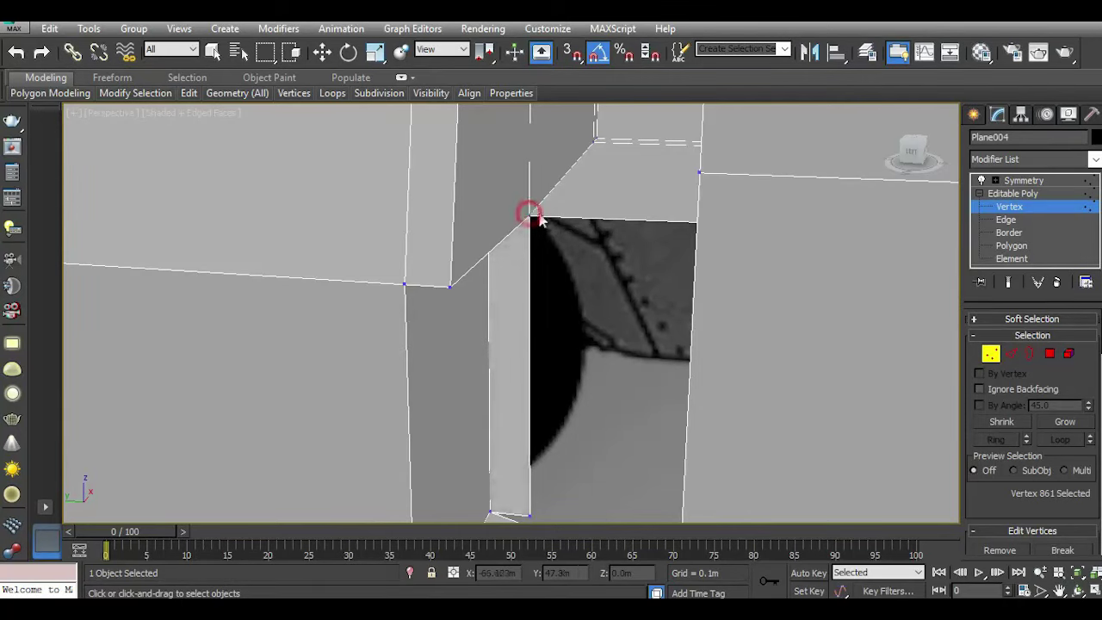
scroll(542, 221, "down", 3)
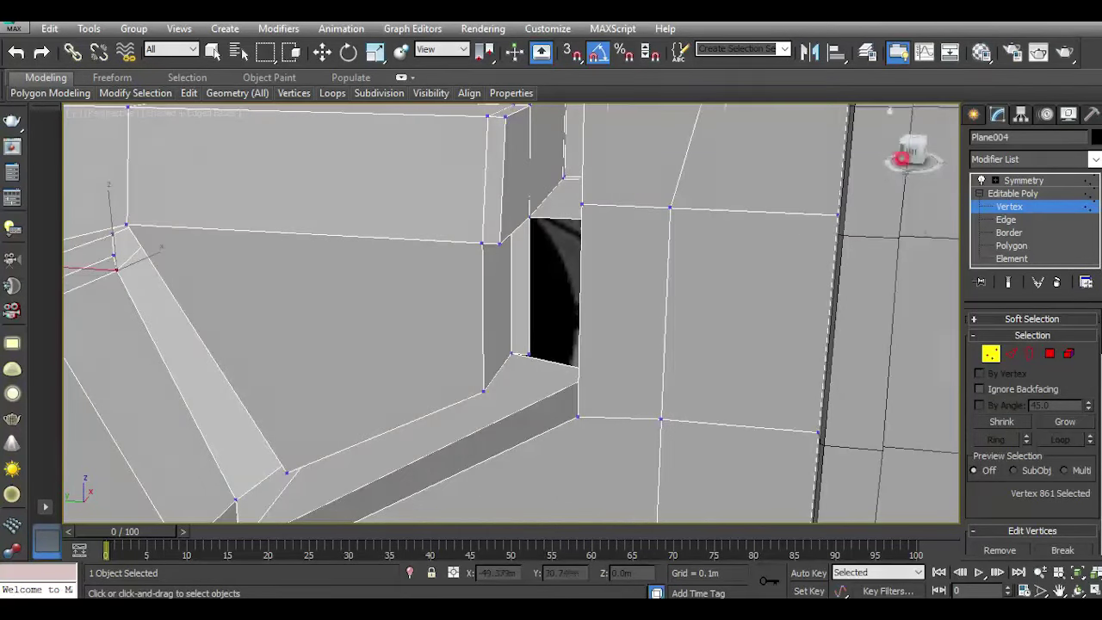
mouse_move(902, 157)
left_mouse_down()
mouse_move(822, 205)
mouse_move(839, 224)
left_mouse_up()
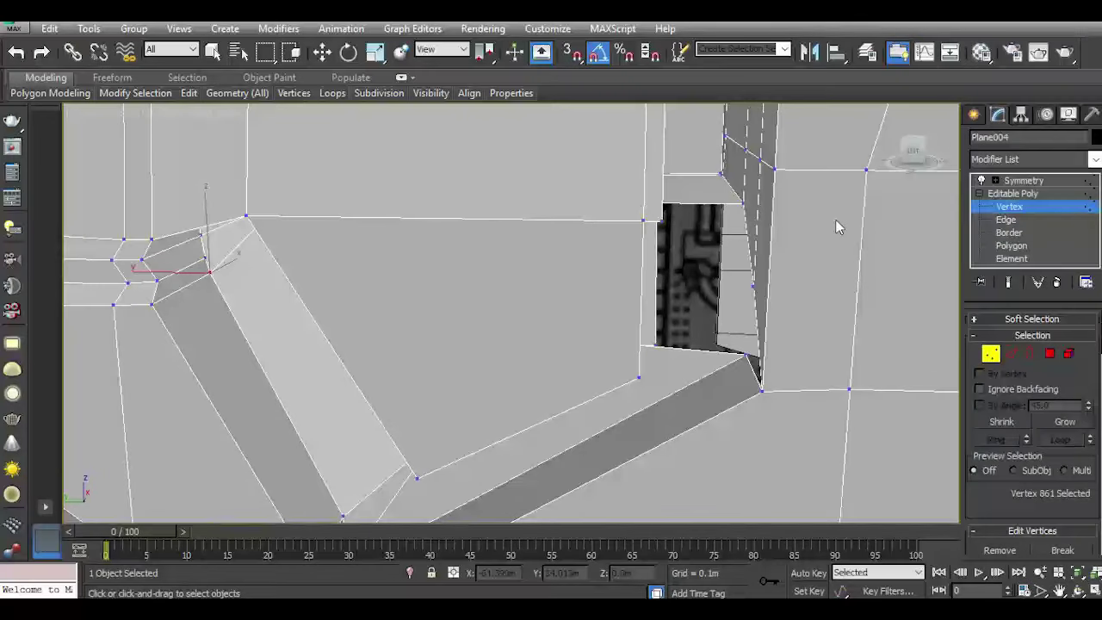
key("w")
middle_click_drag(836, 227, 534, 242, "alt")
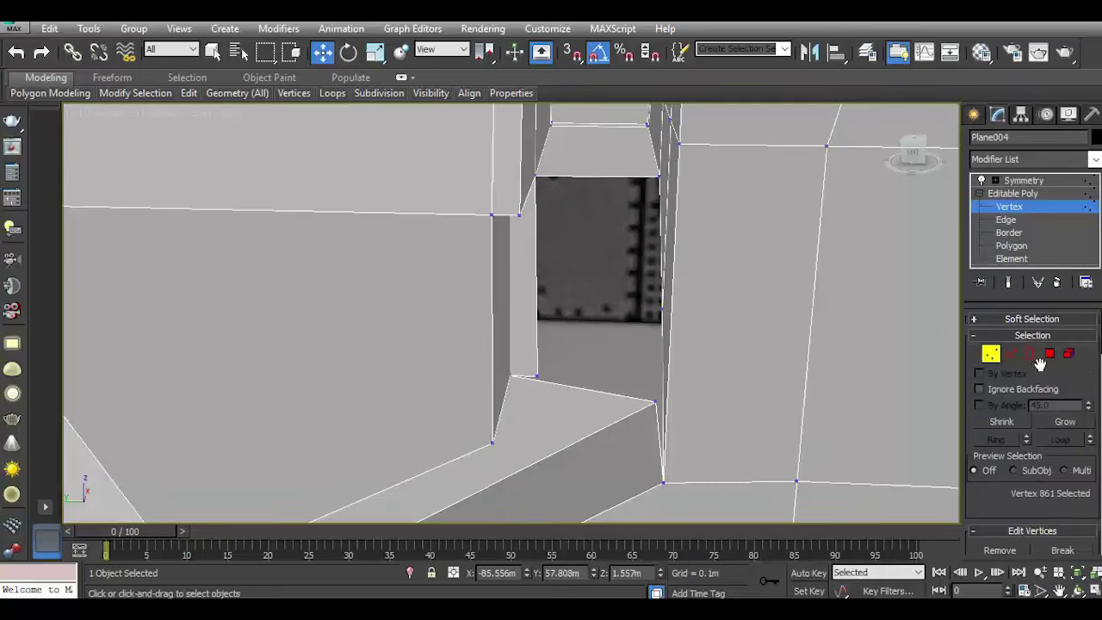
Lower the opening's top edge to close the wall opening.
left_click(1016, 357)
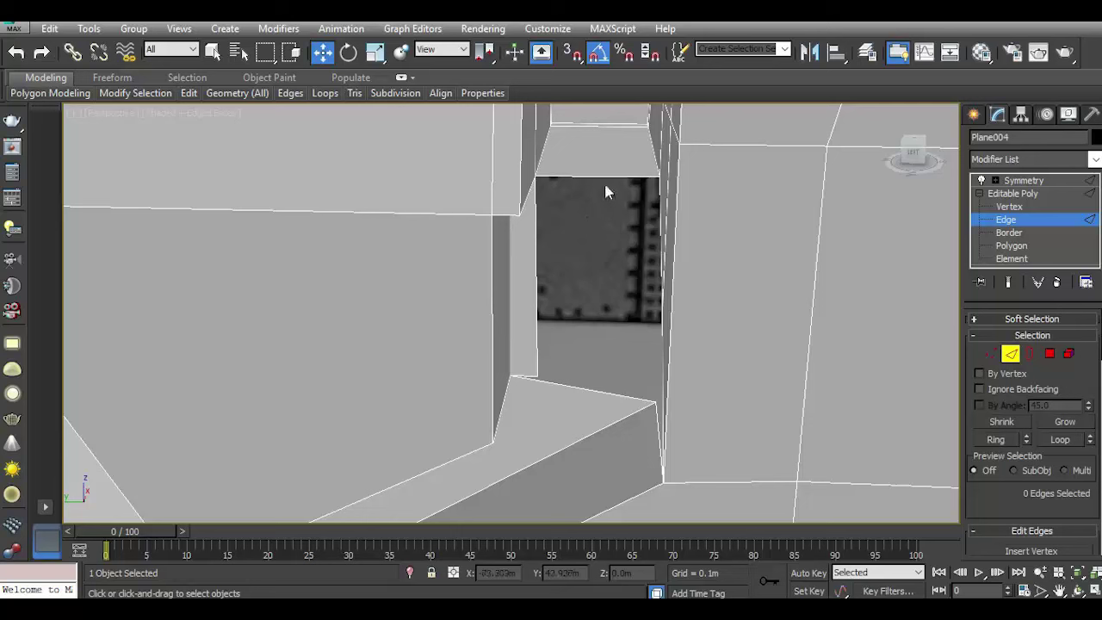
left_click(606, 179)
left_click_drag(605, 183, 600, 352)
left_click(15, 52)
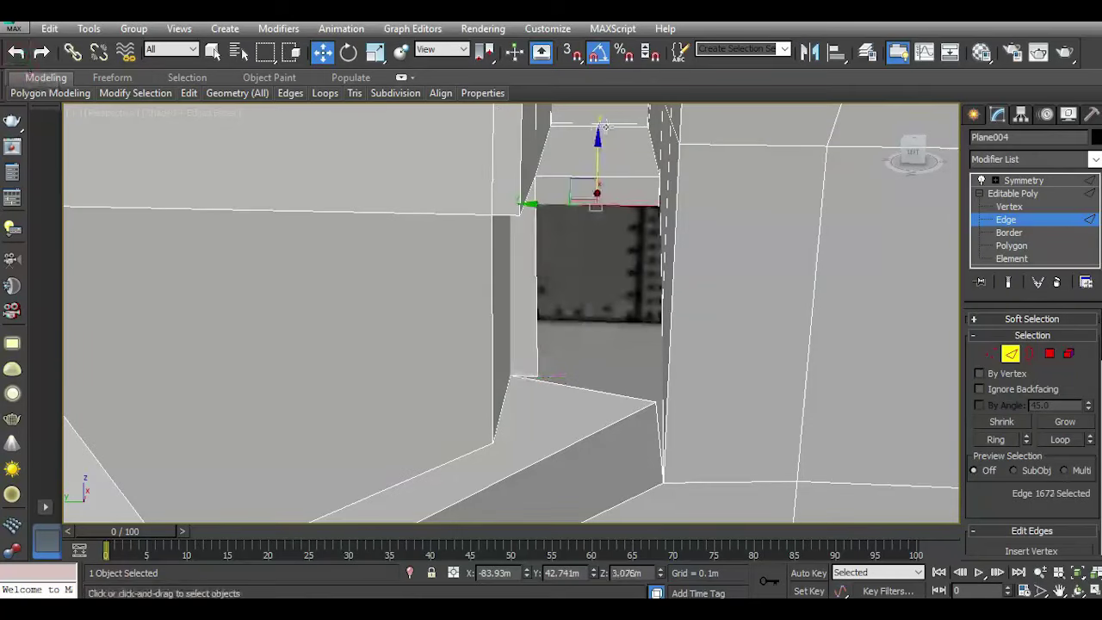
left_click_drag(597, 146, 640, 327)
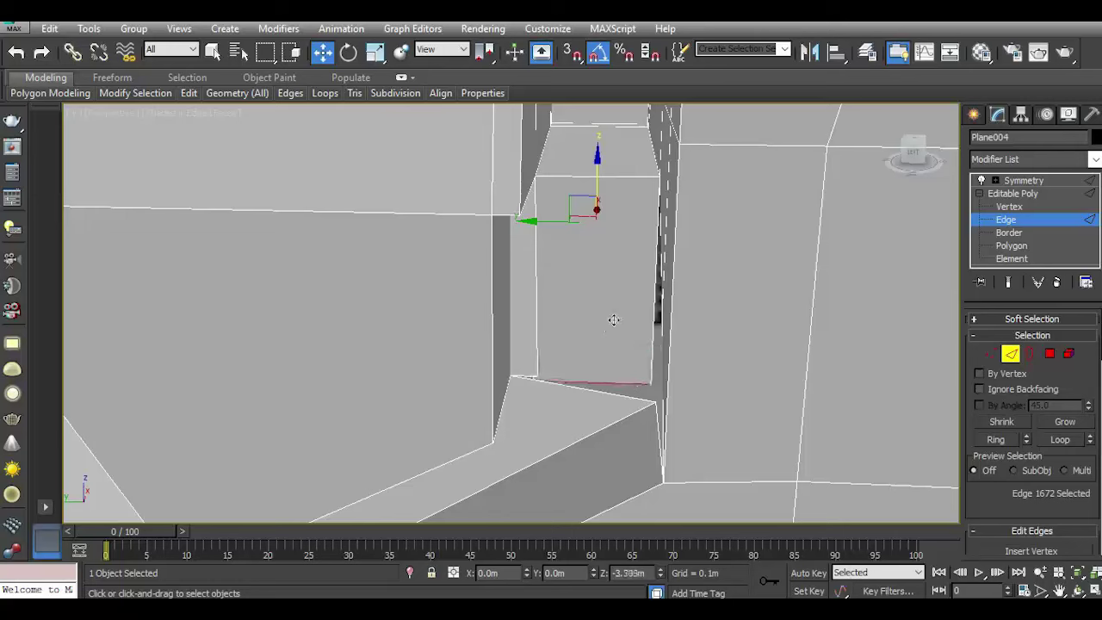
Raise the opening's corner vertex and target-weld it onto the upper corner vertex.
left_click(992, 354)
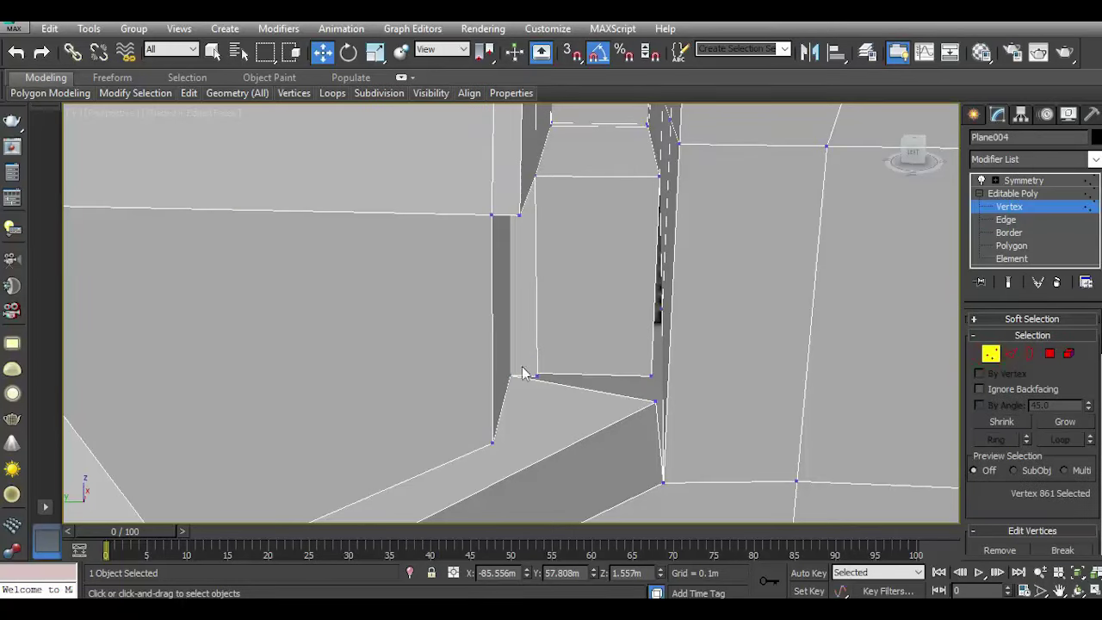
scroll(553, 388, "up", 3)
left_click(546, 386)
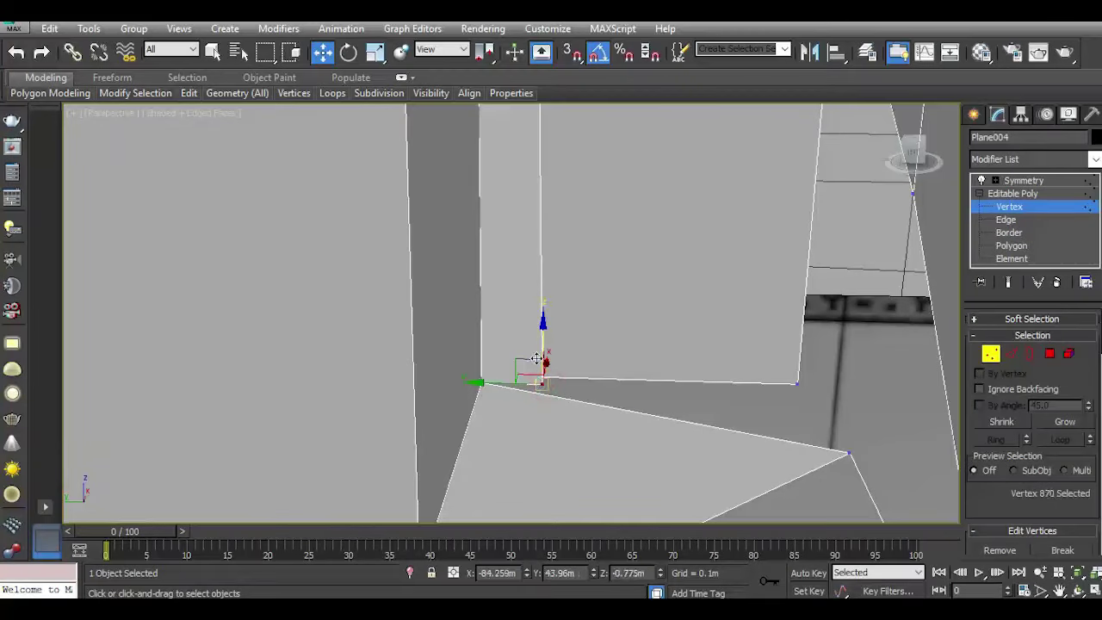
mouse_move(539, 354)
left_mouse_down()
mouse_move(524, 314)
mouse_move(554, 333)
left_mouse_up()
right_click(554, 333)
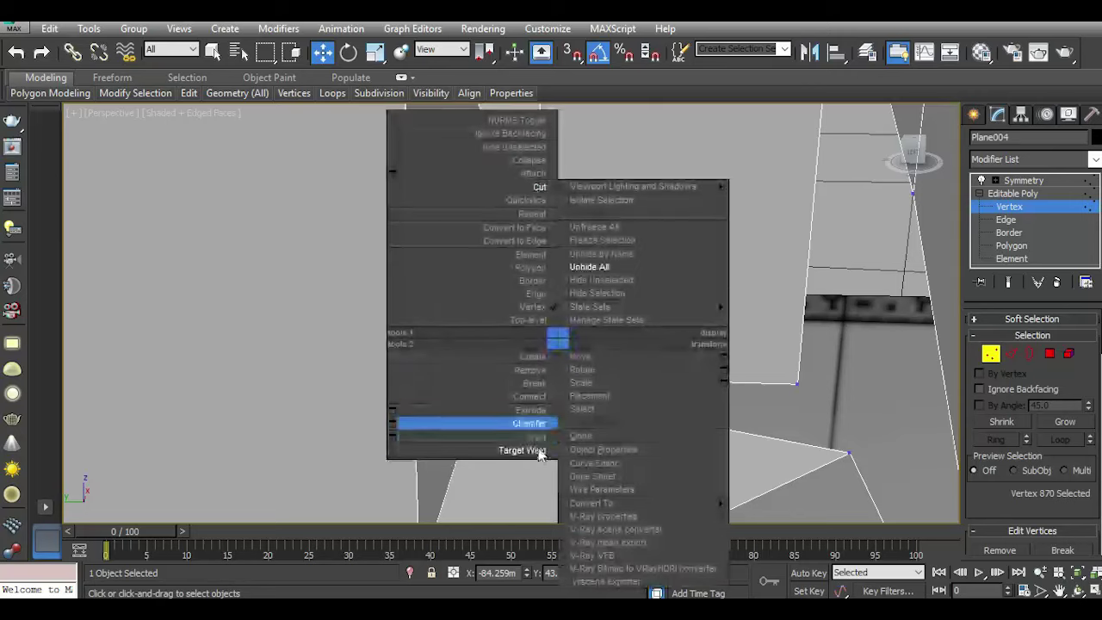
left_click(539, 450)
left_click(543, 342)
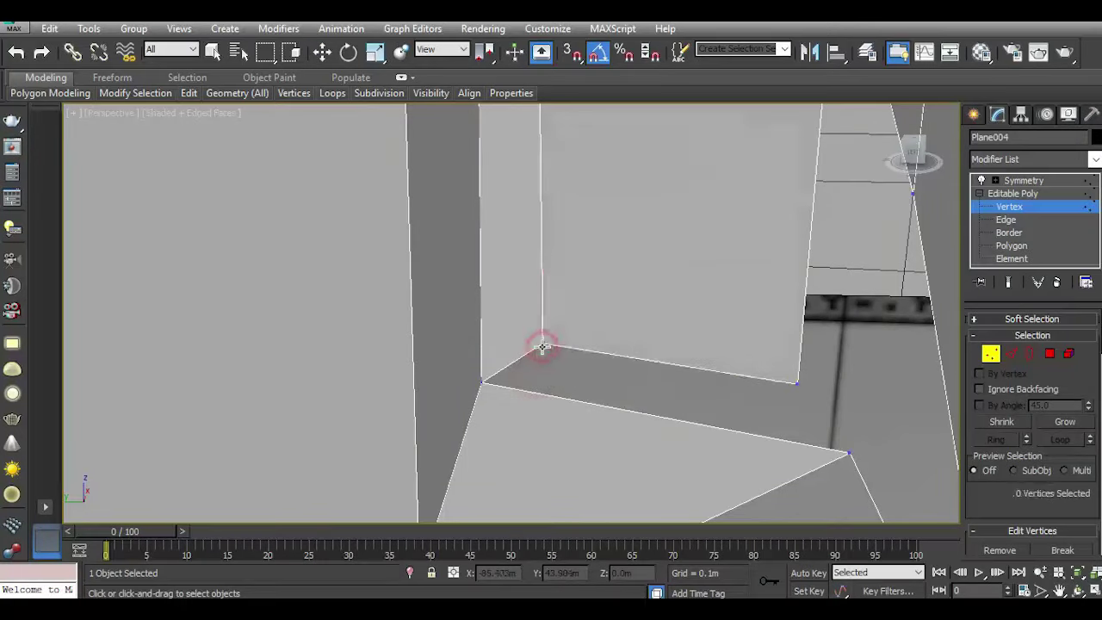
Lower the stray vertex and target-weld the corner onto the lower vertex.
right_click(542, 346)
left_click_drag(545, 298, 577, 359)
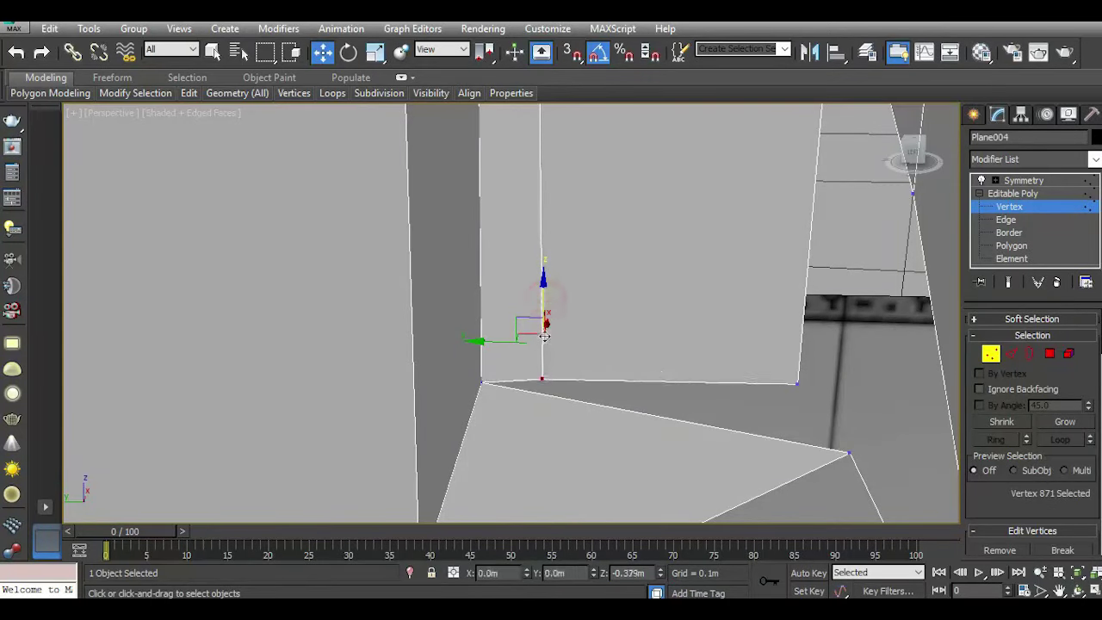
right_click(688, 389)
left_click(633, 459)
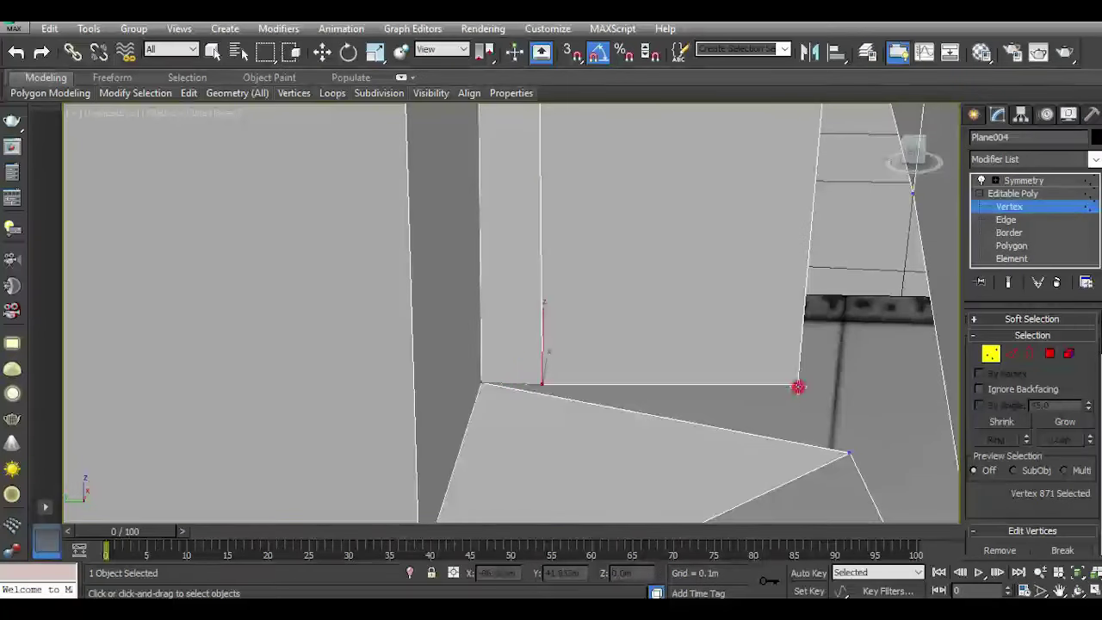
left_click(798, 388)
left_click(850, 454)
middle_click_drag(759, 408, 714, 402, "alt")
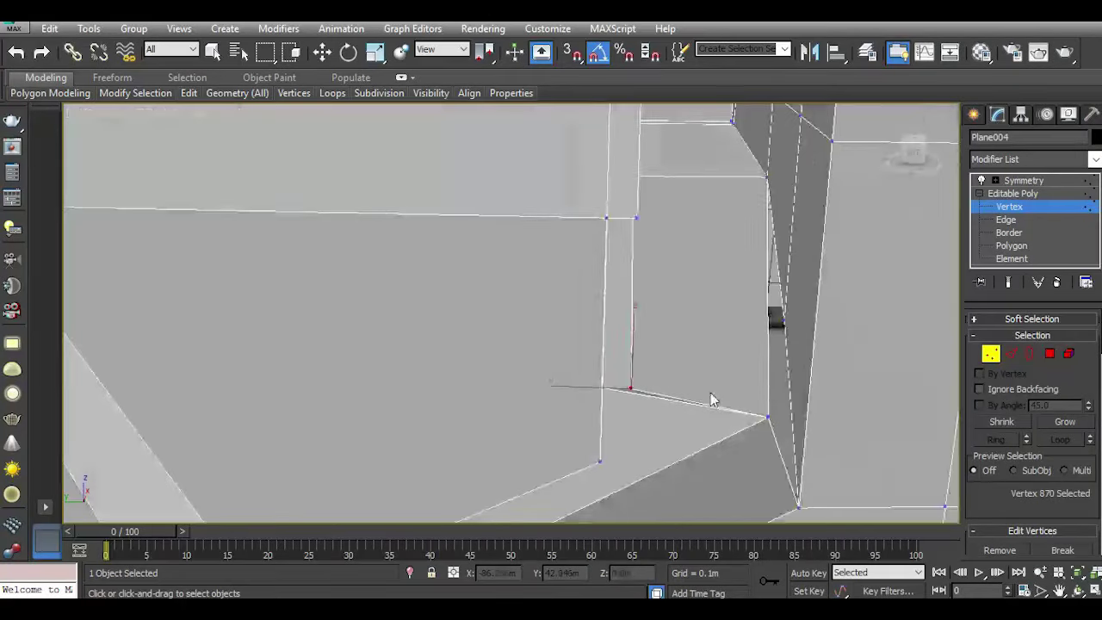
scroll(678, 380, "up", 2)
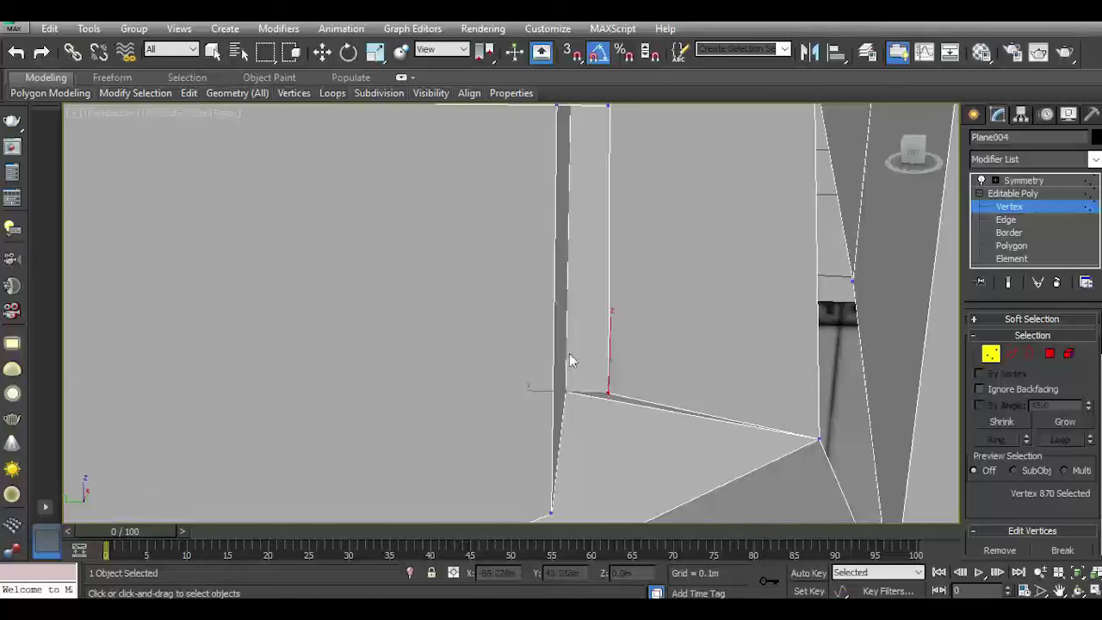
scroll(569, 361, "down", 4)
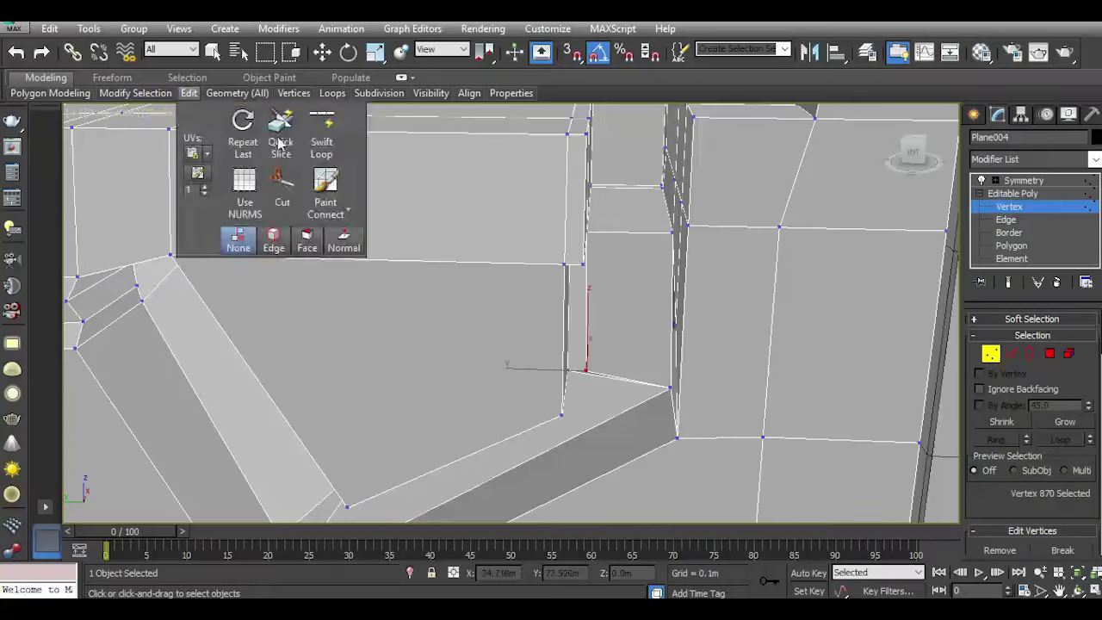
Insert a Swift Loop edge loop across the recess wall.
left_click(321, 133)
left_click(589, 305)
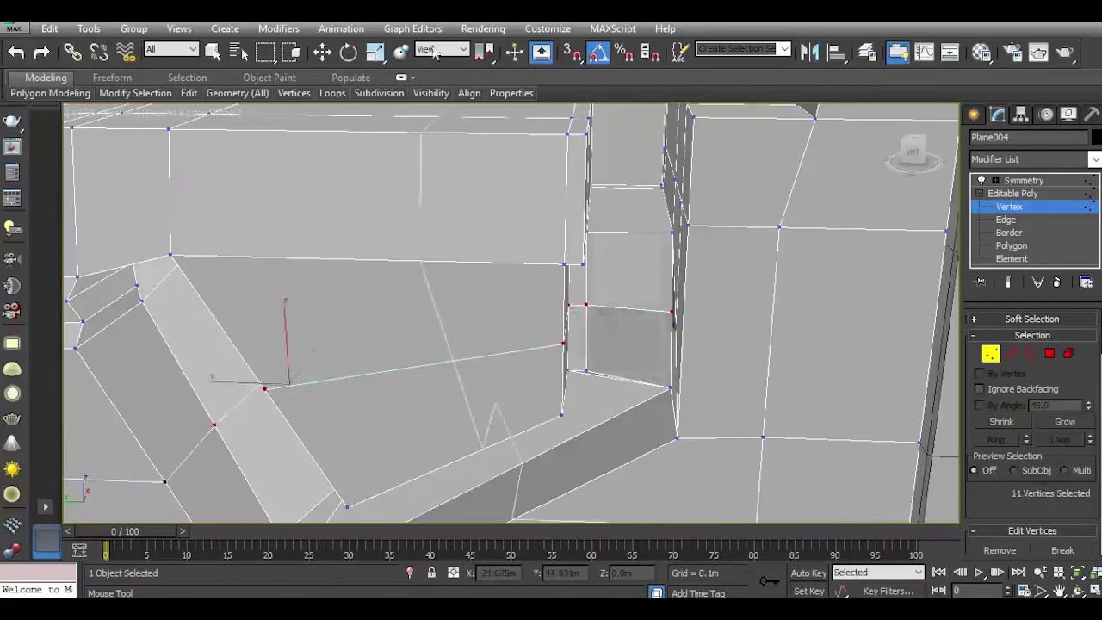
left_click(322, 52)
middle_click_drag(594, 346, 795, 374, "alt")
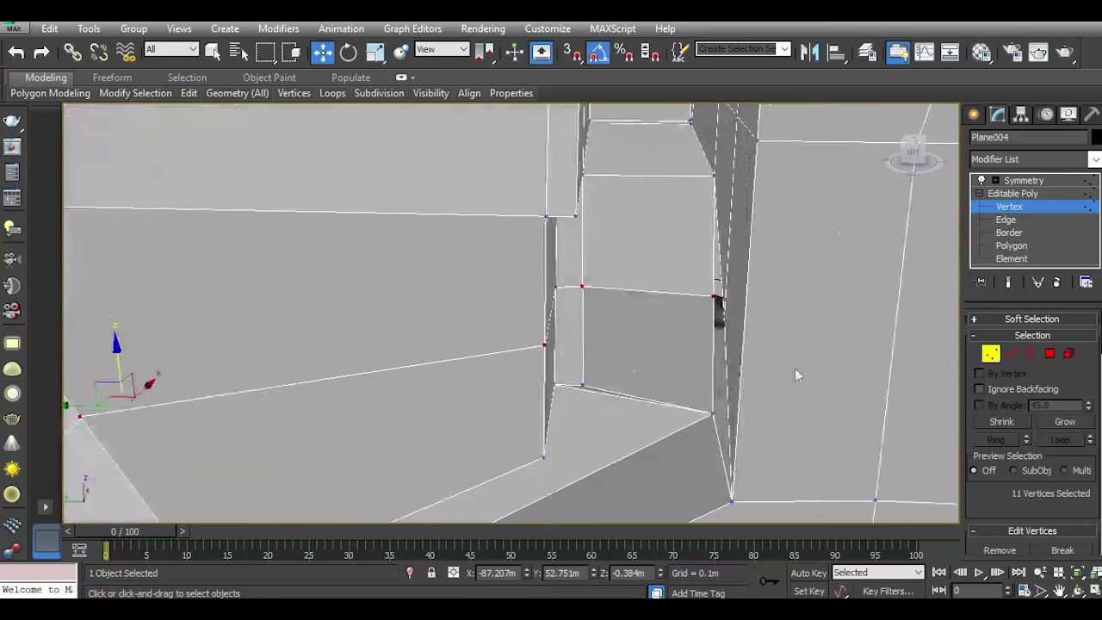
Connect the top loop vertex to the lower corner vertex with a new edge.
left_click(1010, 353)
left_click(582, 353)
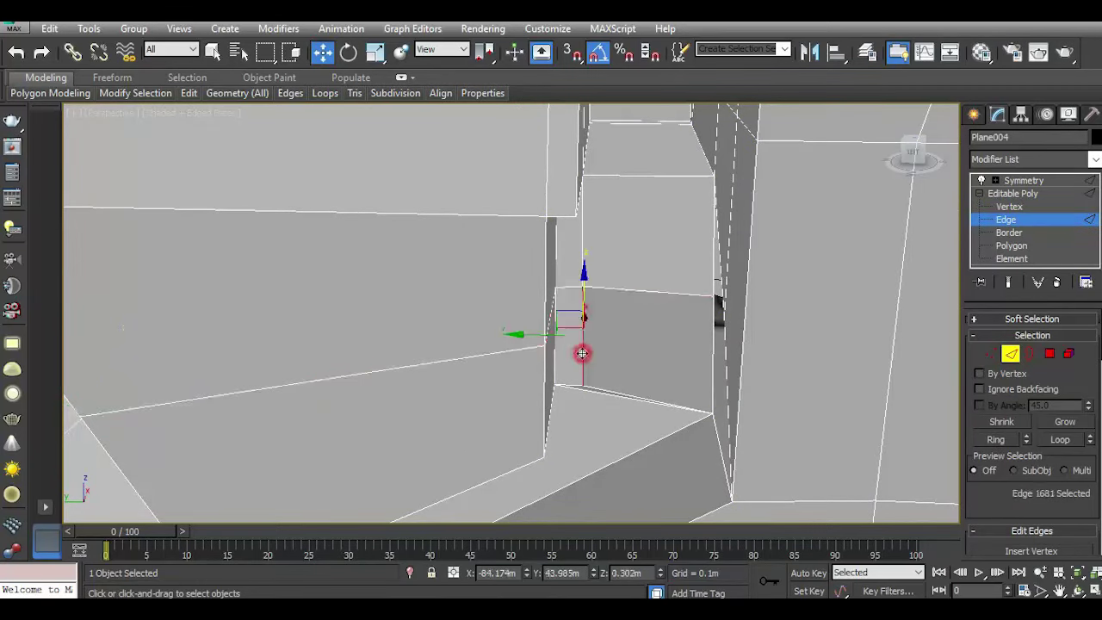
left_click(586, 356)
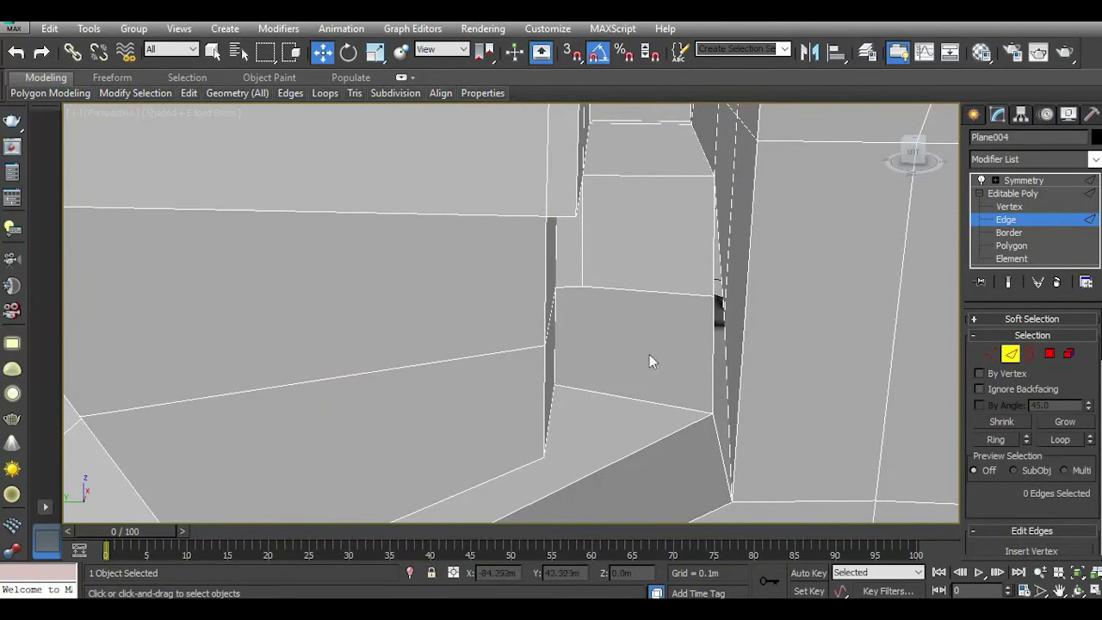
key("1")
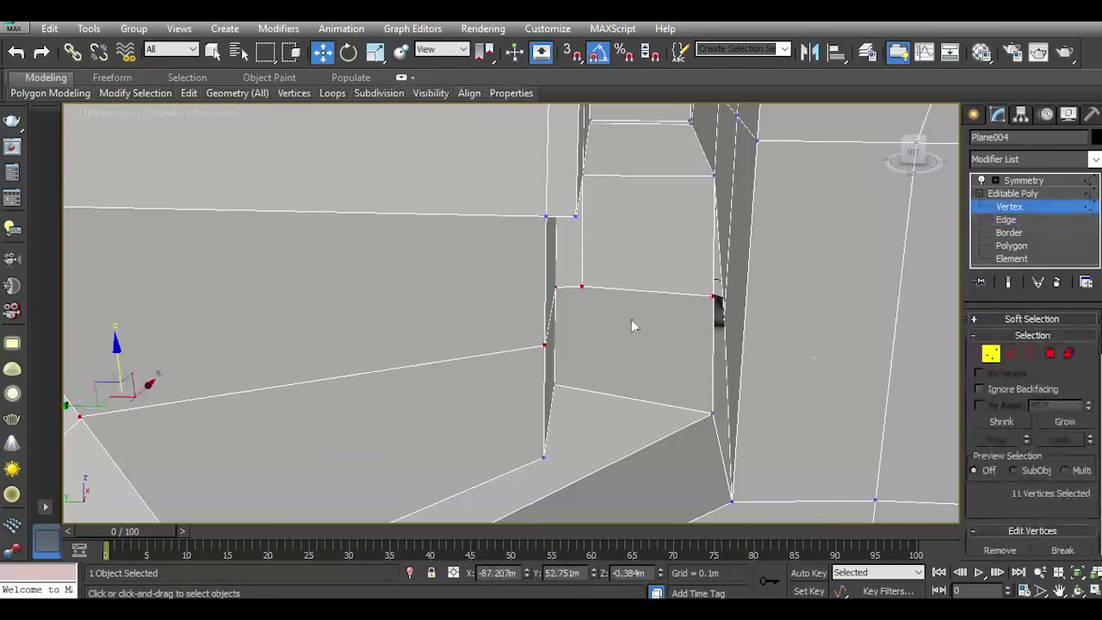
left_click(583, 288)
left_click(711, 414, "ctrl")
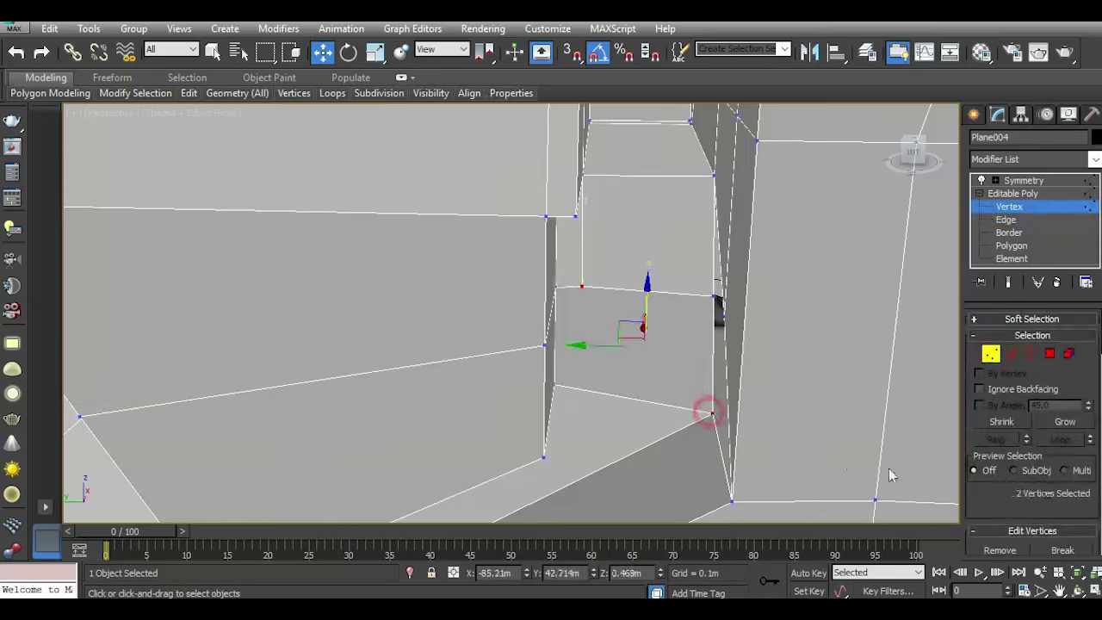
left_click_drag(1021, 492, 1022, 370)
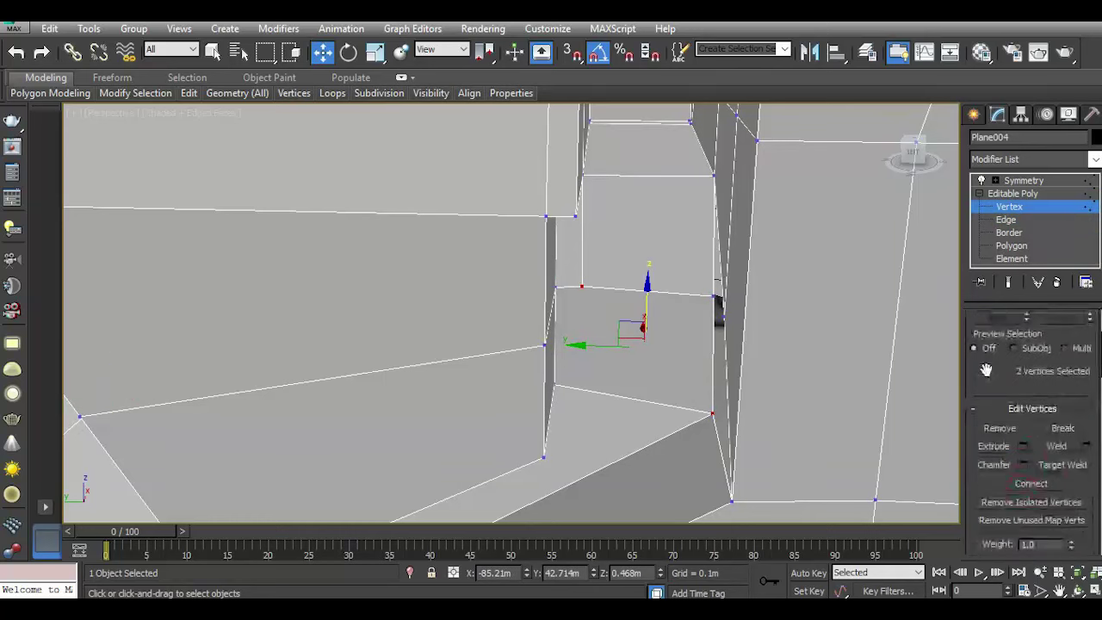
left_click(581, 289)
left_click(554, 385, "ctrl")
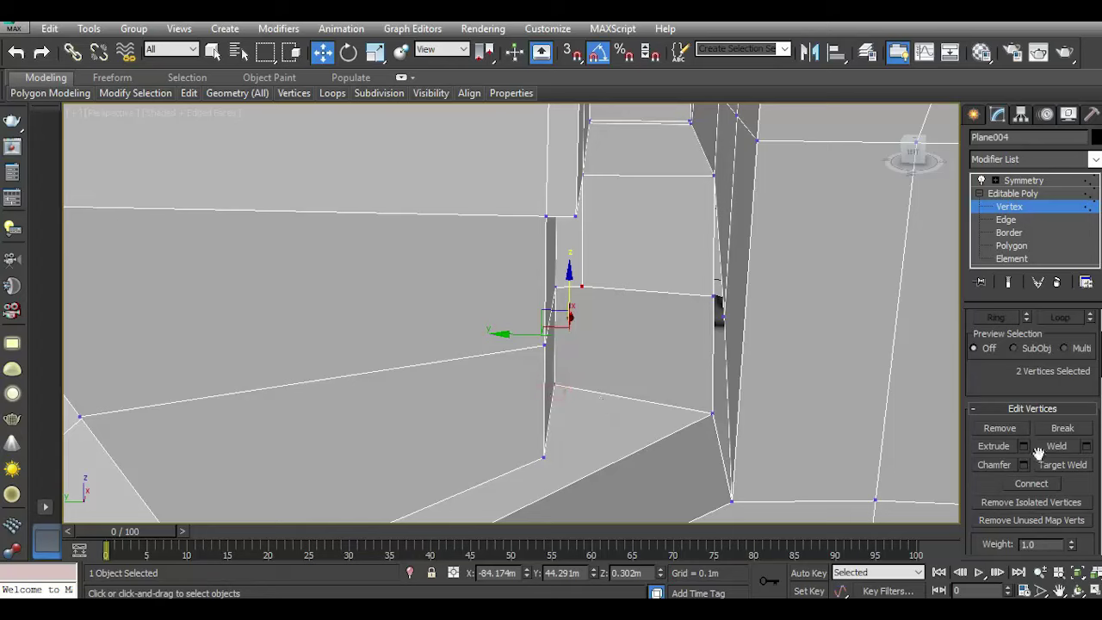
left_click(1032, 483)
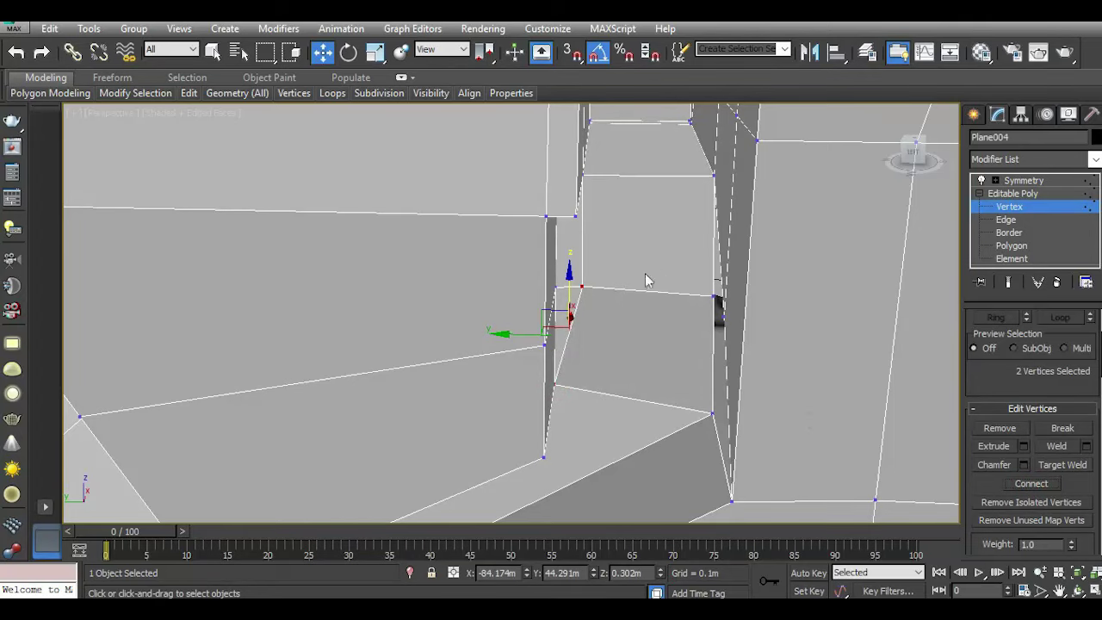
Target-weld the stray vertex onto the recess corner vertex, undoing the extra second weld.
scroll(647, 280, "down", 3)
left_click_drag(916, 175, 794, 255)
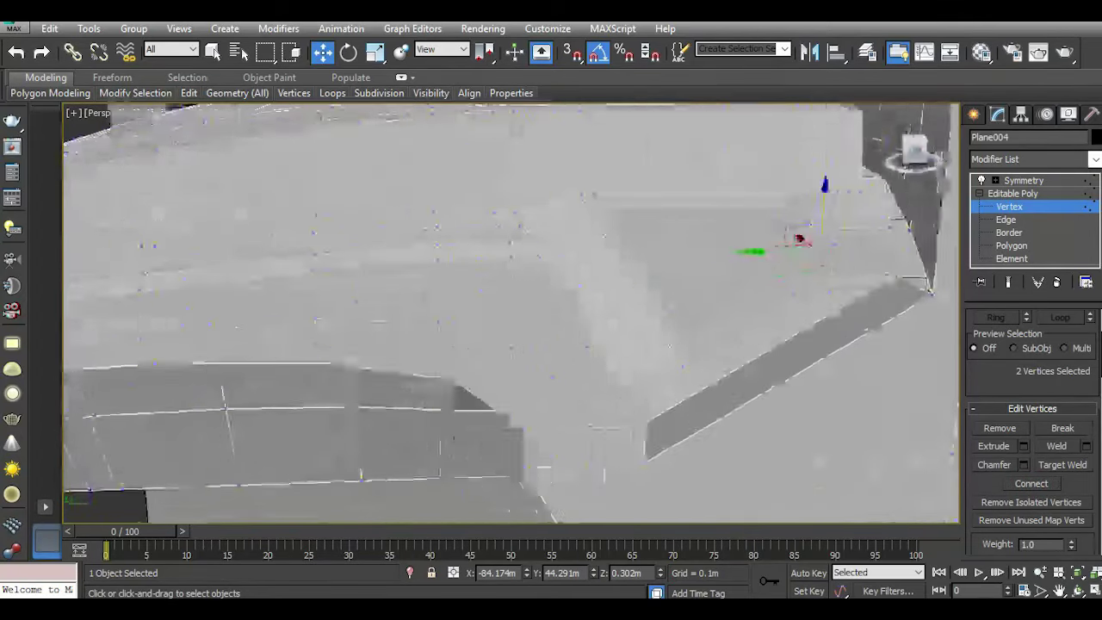
scroll(835, 317, "up", 3)
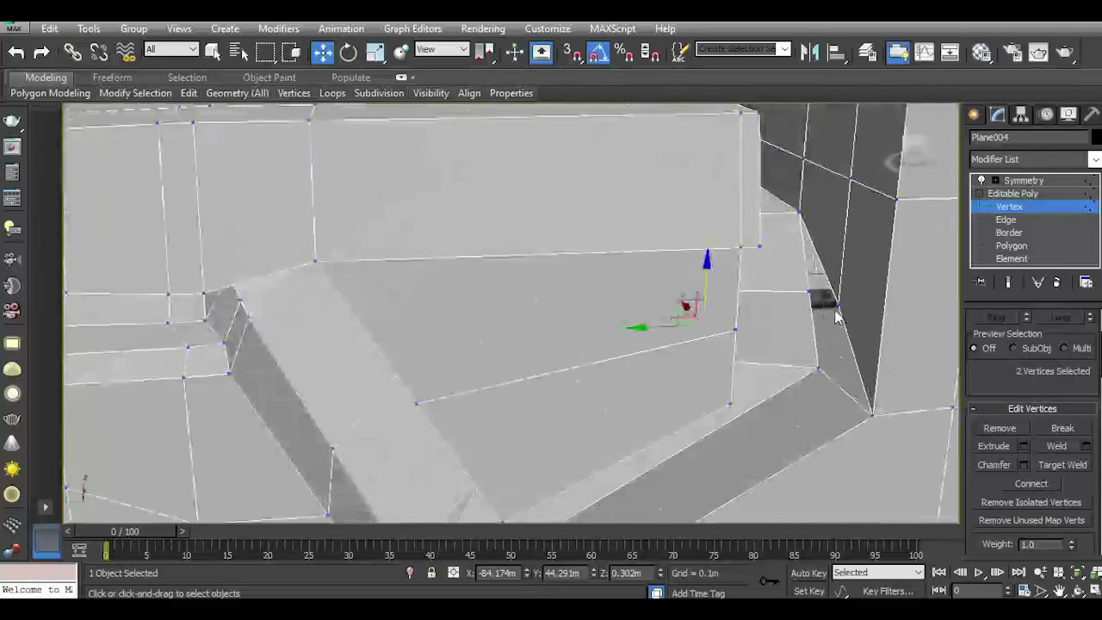
scroll(836, 317, "up", 2)
middle_click_drag(835, 317, 738, 299)
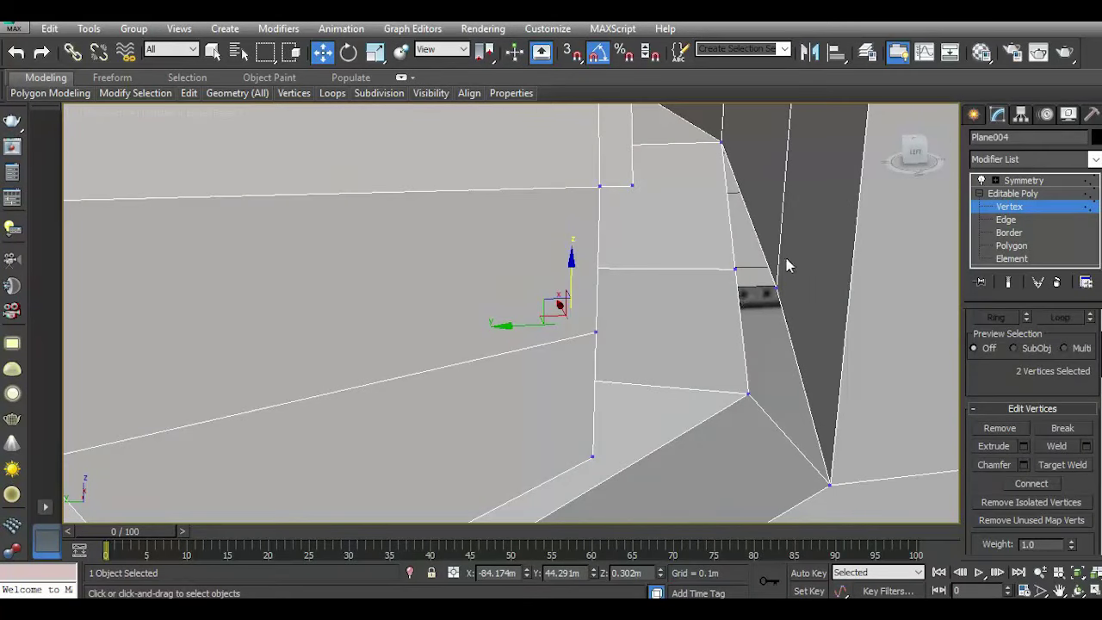
right_click(754, 254)
left_click(723, 360)
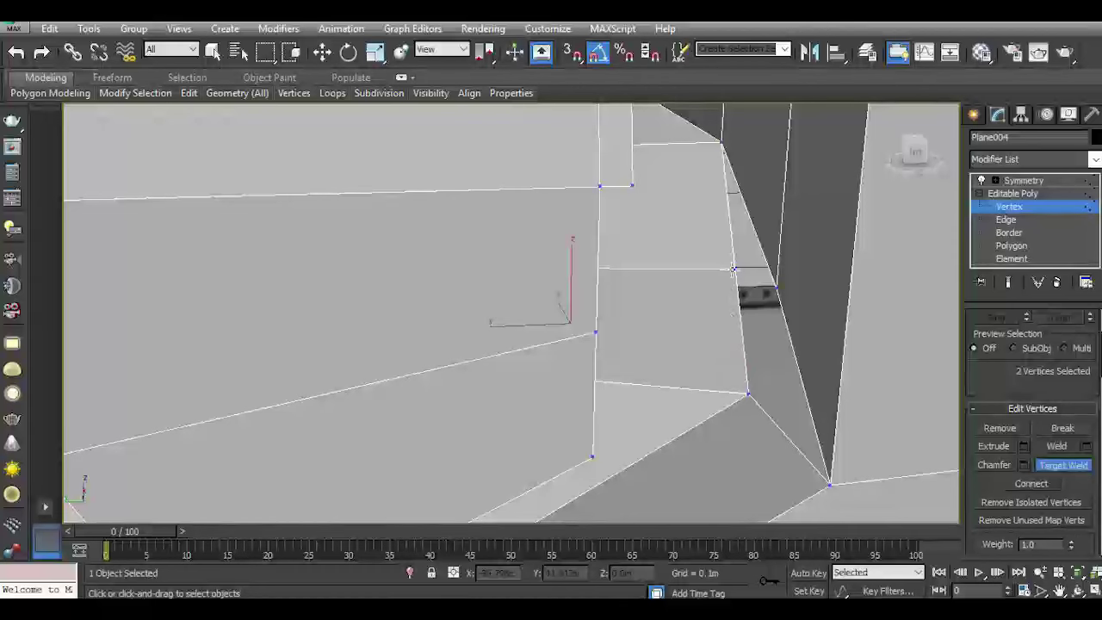
left_click(777, 290)
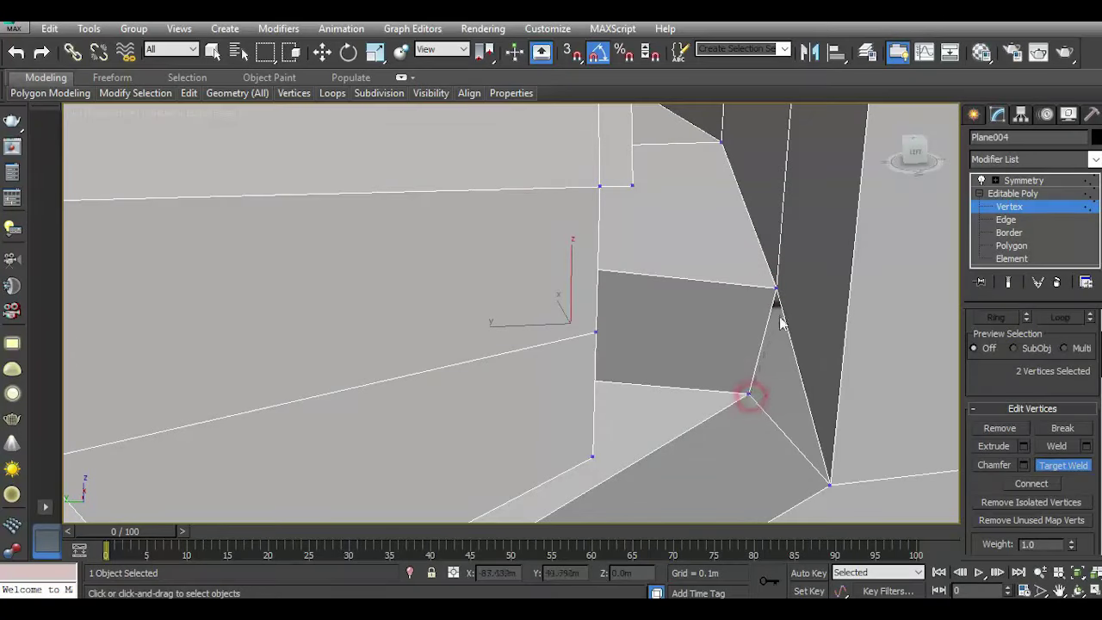
left_click(776, 291)
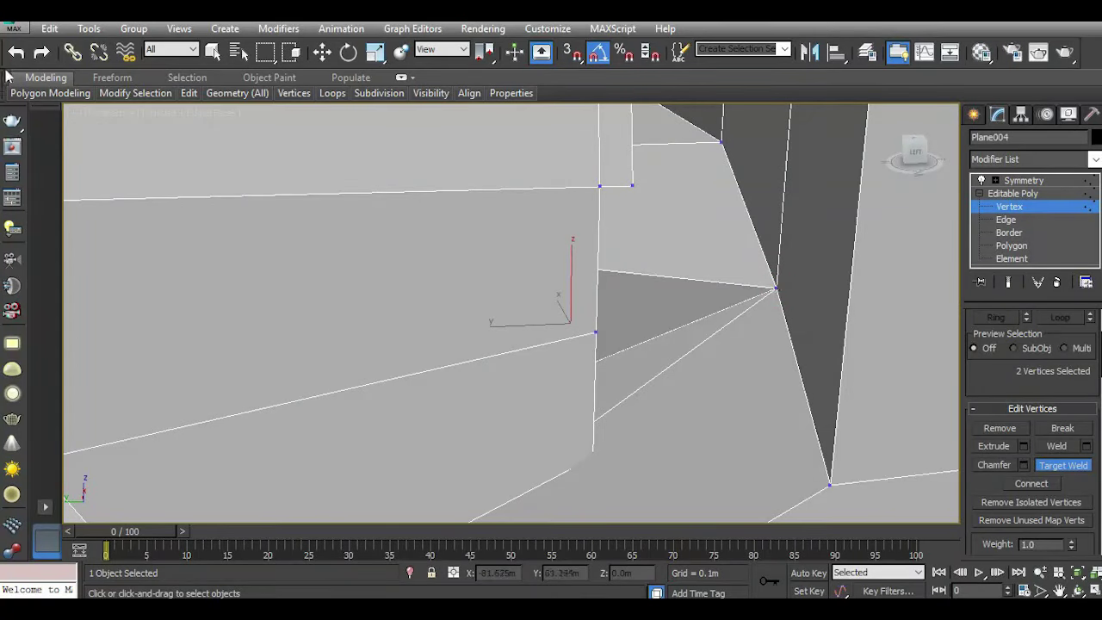
left_click(17, 54)
right_click(743, 363)
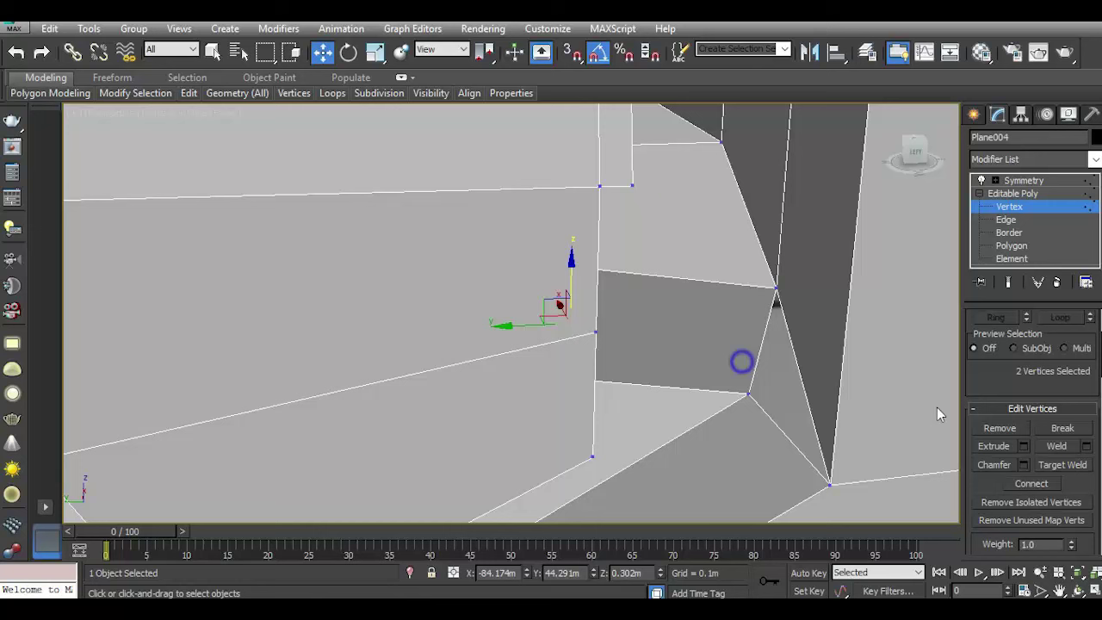
Select the five-edge open border at the recess corner.
left_click(1010, 233)
left_click(789, 342)
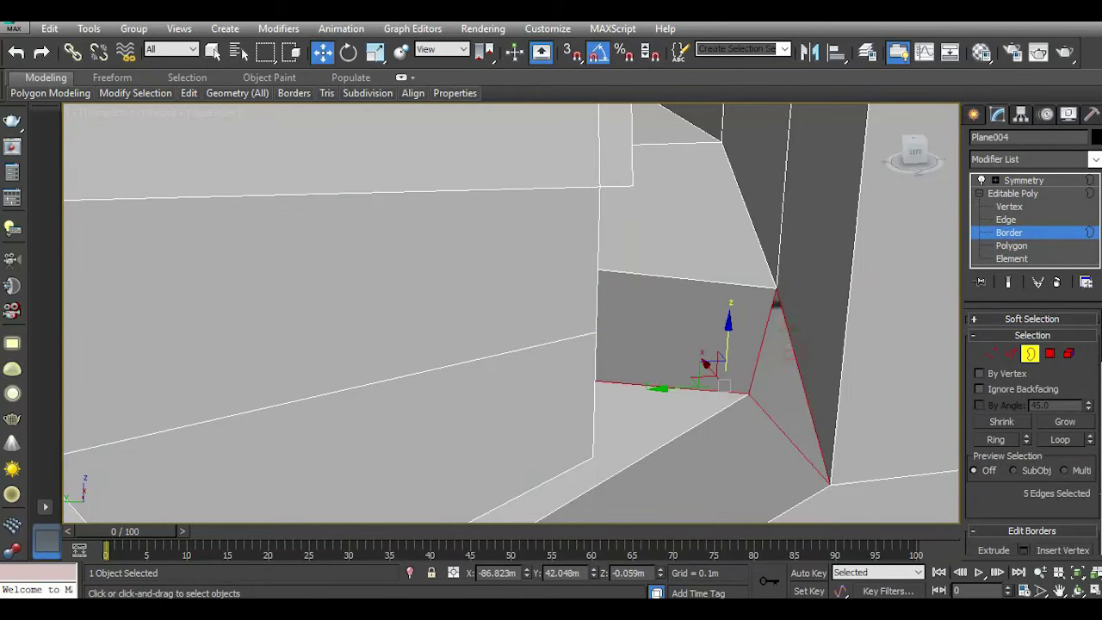
left_click(774, 399)
scroll(739, 394, "up", 4)
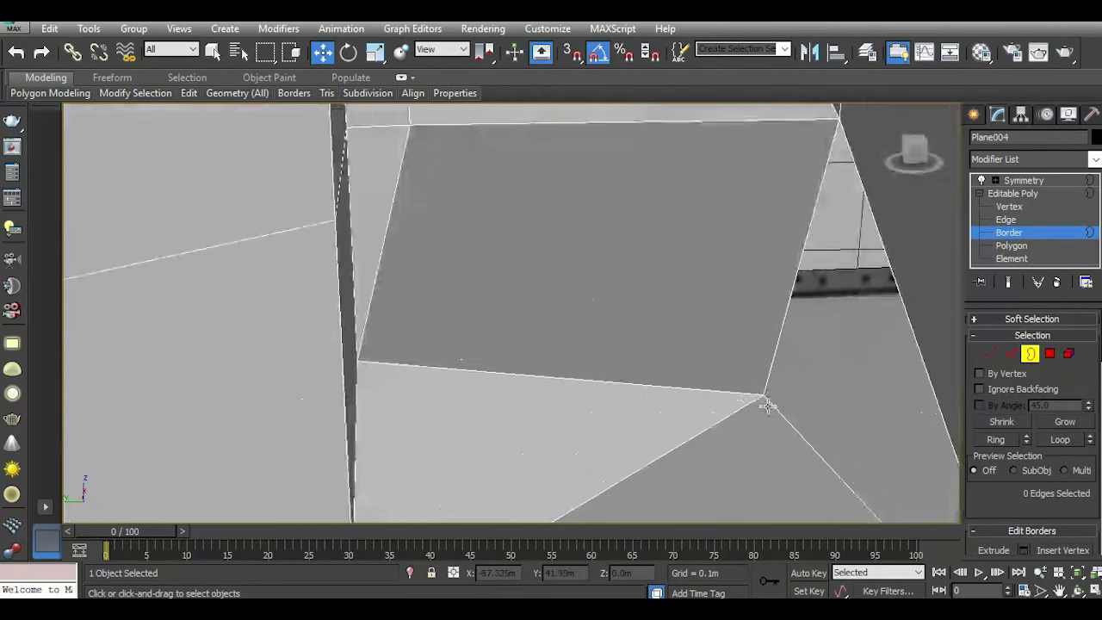
left_click(775, 407)
Lower corner vertex 868 slightly and lower vertex 866 to reshape the faces.
left_click(988, 354)
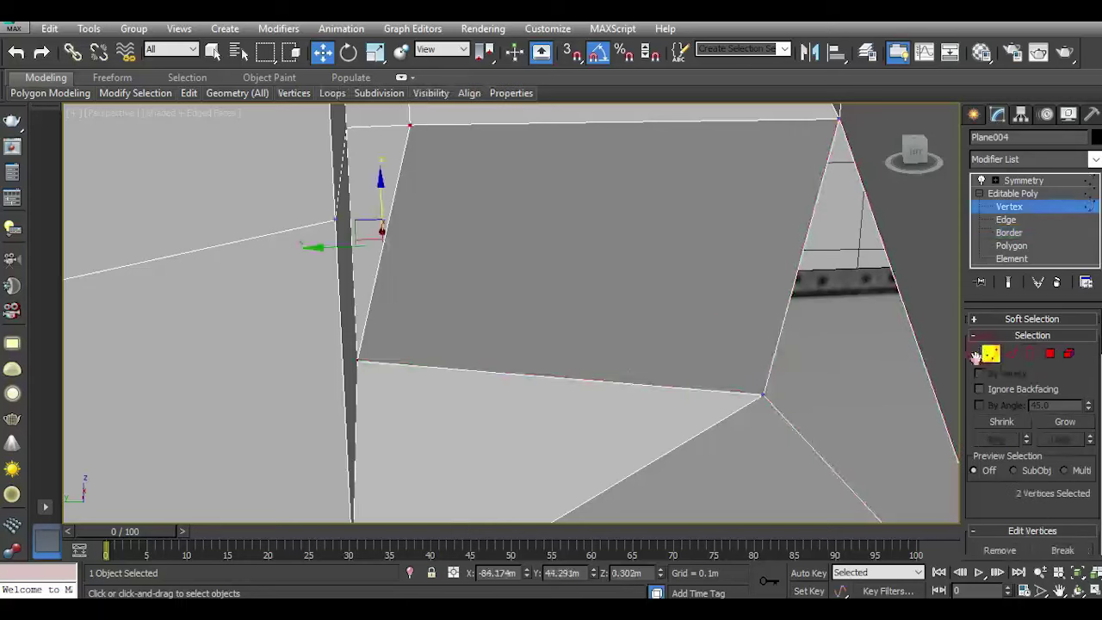
left_click(764, 394)
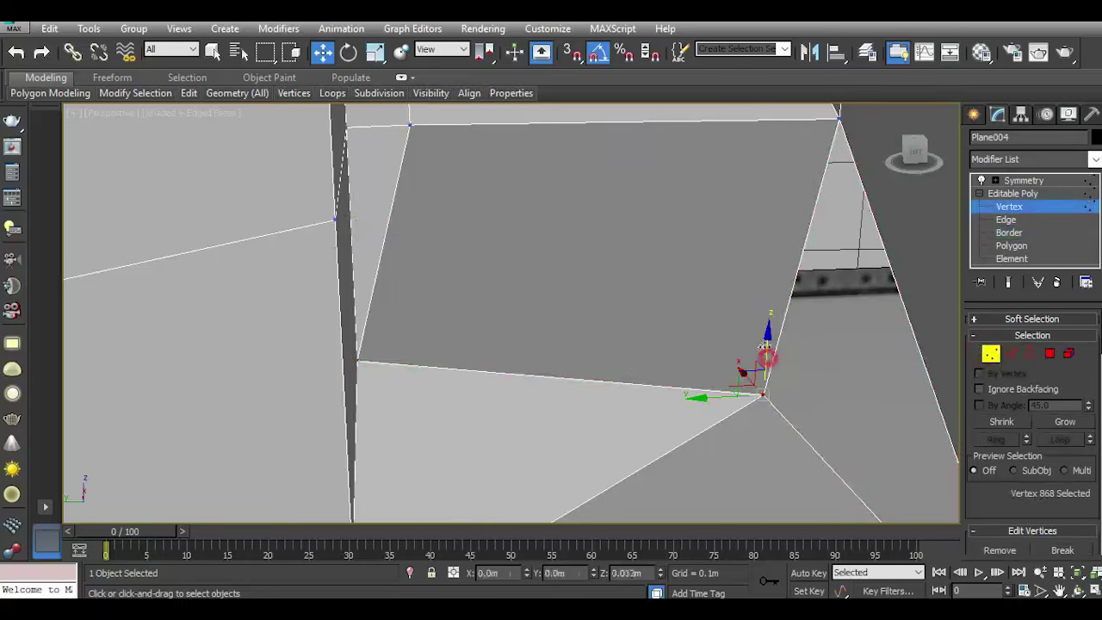
left_click_drag(768, 366, 768, 373)
left_click(354, 361)
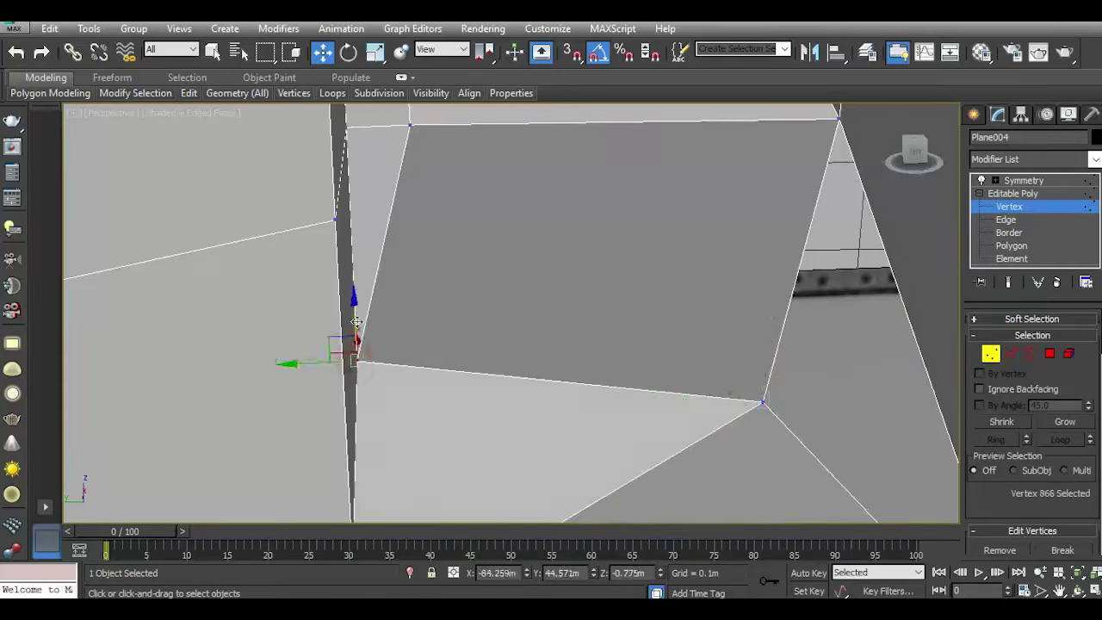
left_click_drag(353, 317, 377, 347)
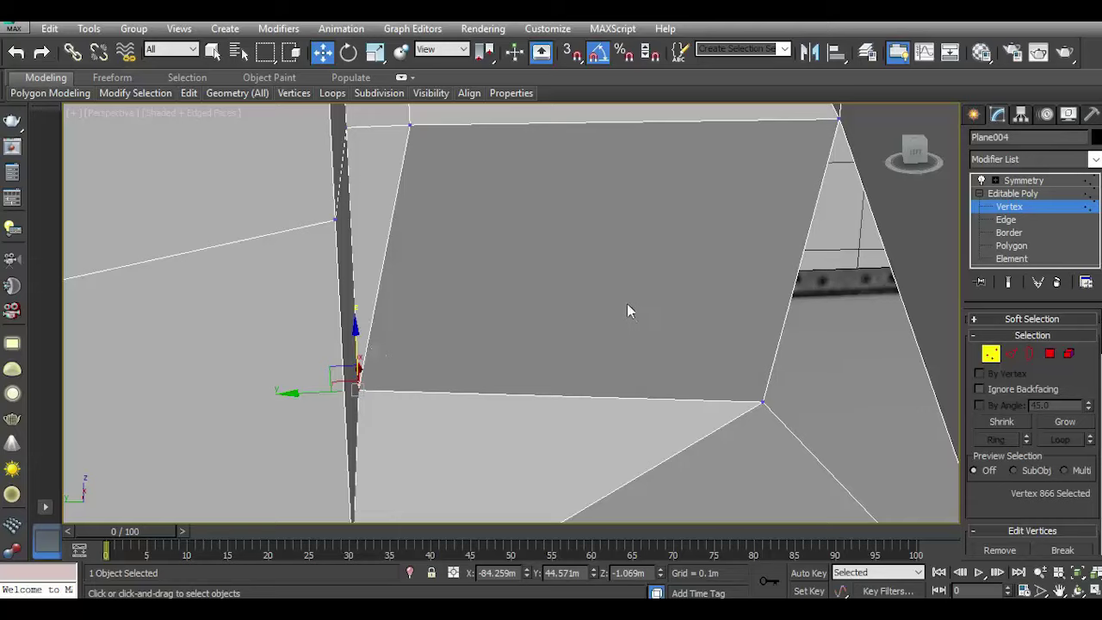
Slide vertex 866 further left along its axis and adjust vertex 856.
mouse_move(627, 310)
middle_mouse_down("alt")
mouse_move(903, 195)
mouse_move(907, 167)
mouse_move(571, 344)
mouse_move(854, 343)
mouse_move(552, 360)
mouse_move(556, 374)
mouse_move(628, 376)
mouse_move(431, 313)
middle_mouse_up("alt")
scroll(435, 321, "up", 5)
left_click(435, 322)
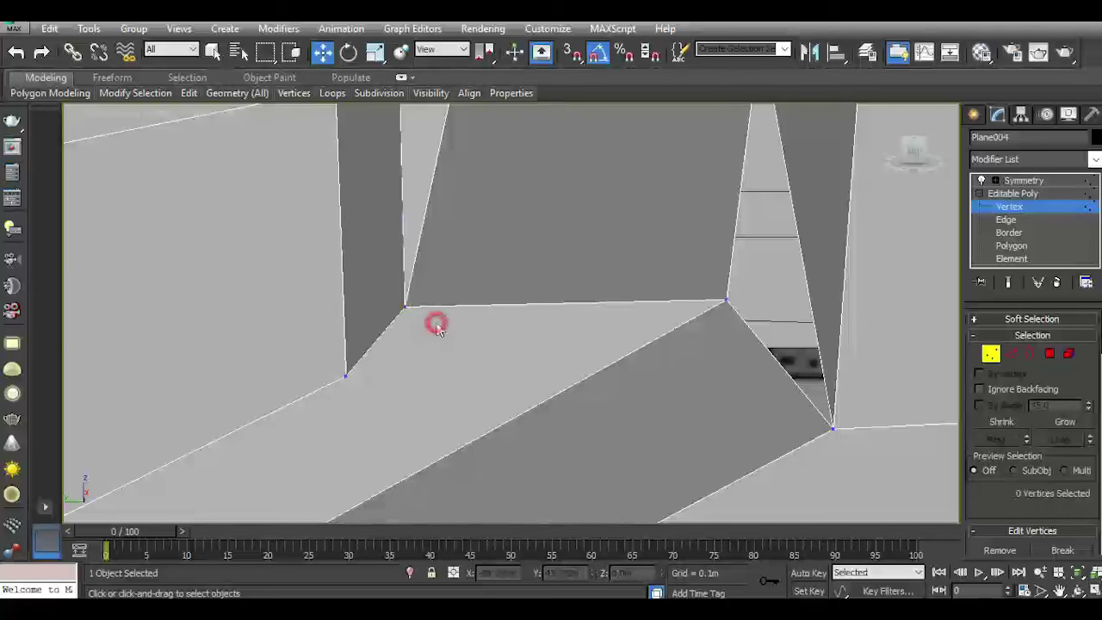
scroll(419, 319, "down", 2)
middle_click_drag(446, 283, 455, 377, "alt")
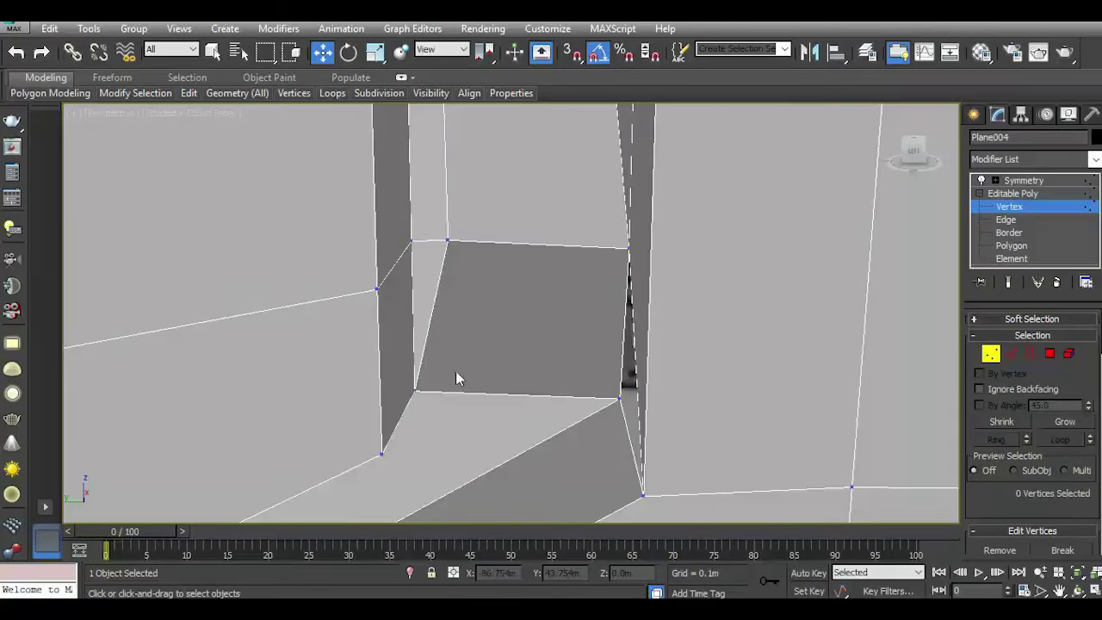
left_click(418, 393)
left_click_drag(385, 389, 381, 371)
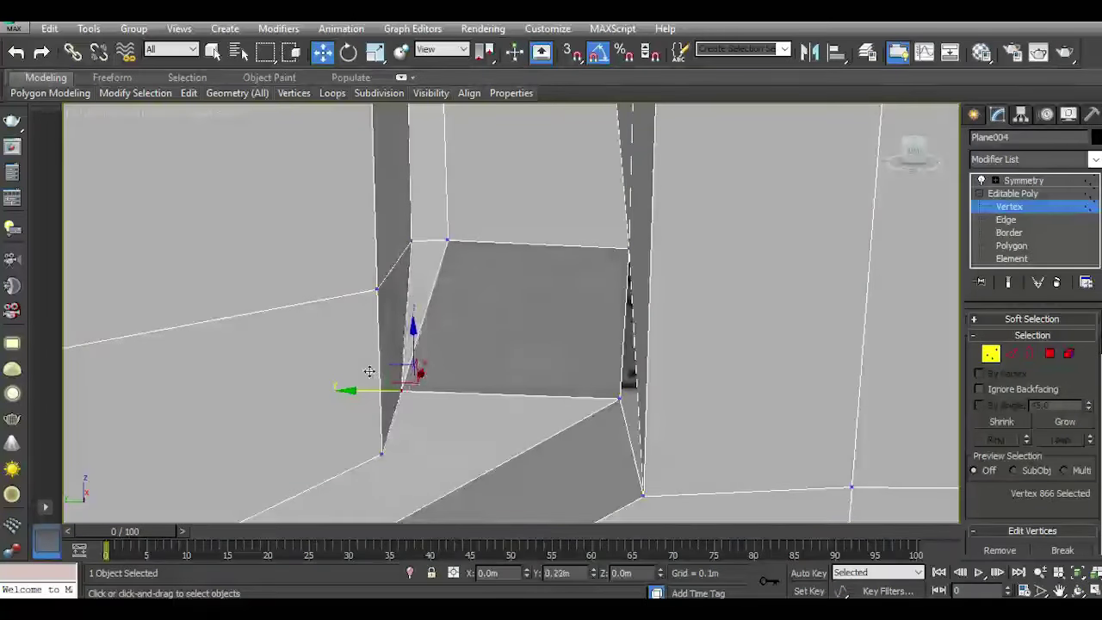
mouse_move(382, 371)
left_mouse_down()
mouse_move(367, 372)
mouse_move(382, 364)
mouse_move(382, 392)
left_mouse_up()
left_click(383, 457)
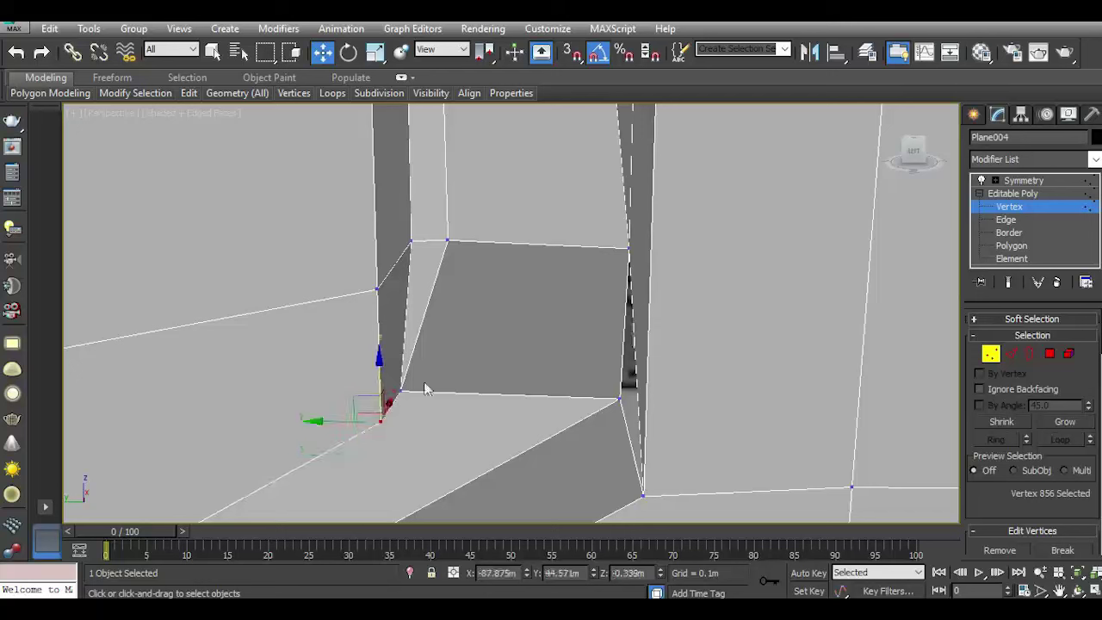
left_click(504, 416)
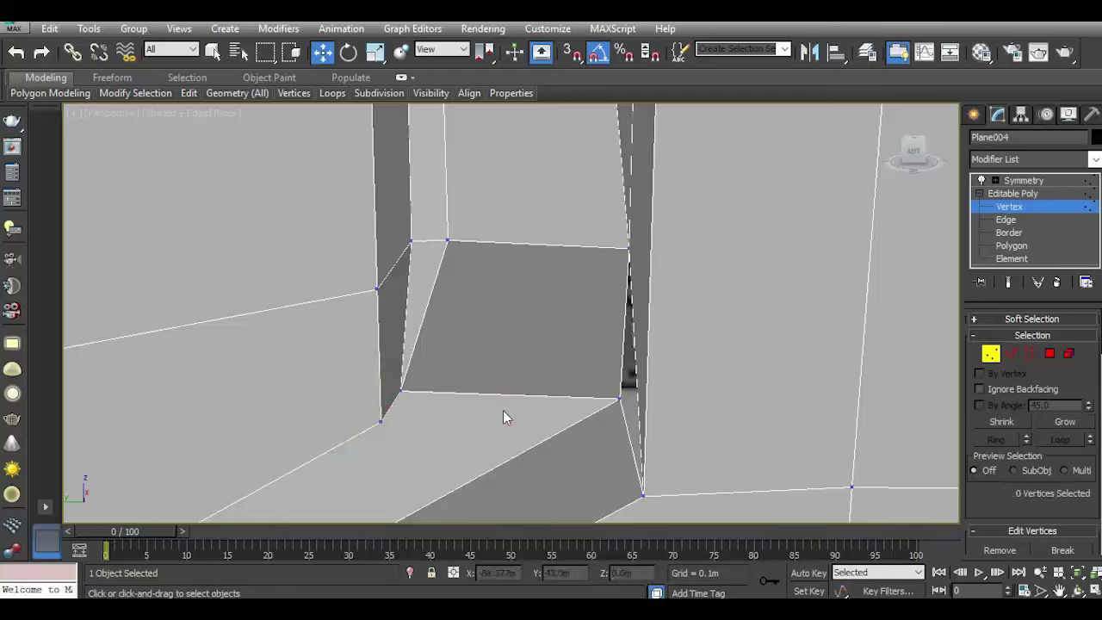
Clear the edge selection and select the open border loop around the recess.
left_click(1010, 354)
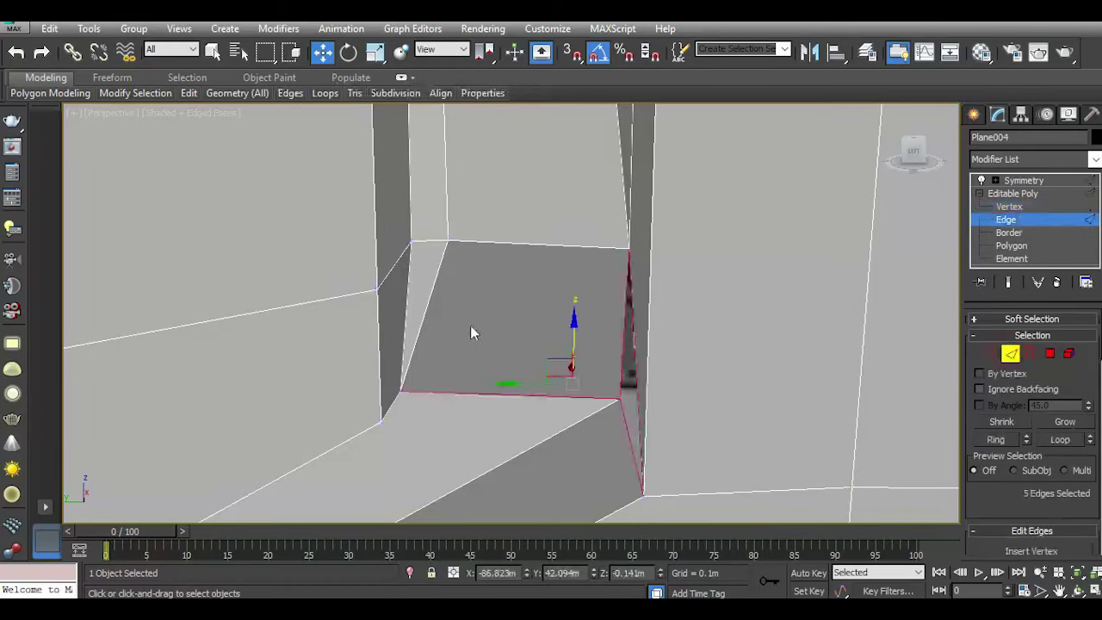
left_click(422, 313)
left_click(423, 309)
left_click(424, 311)
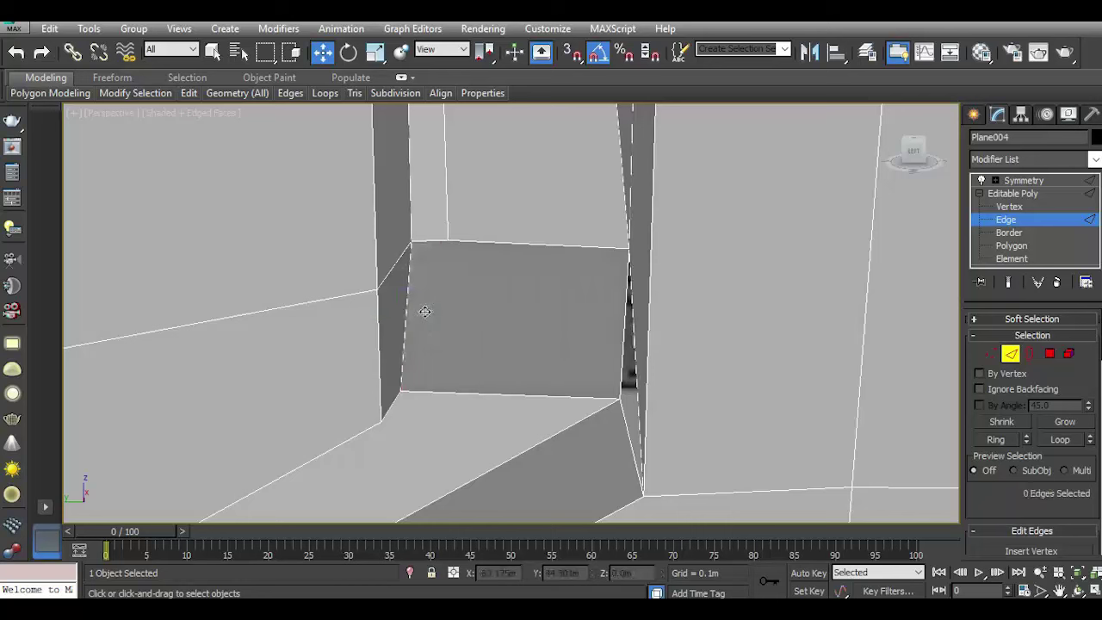
left_click(1033, 356)
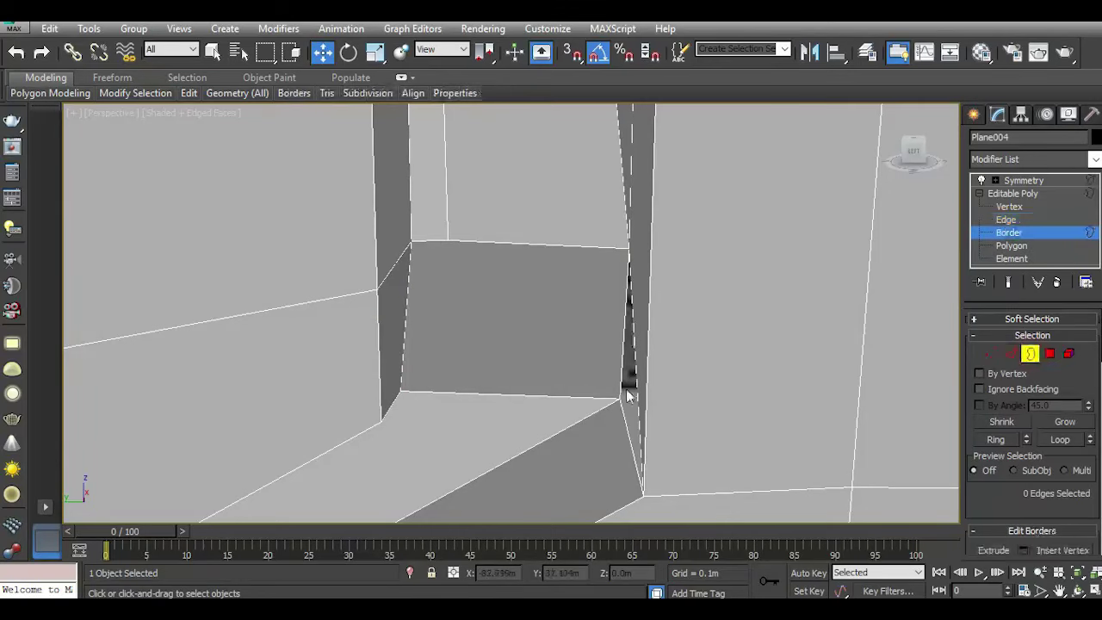
left_click(623, 412)
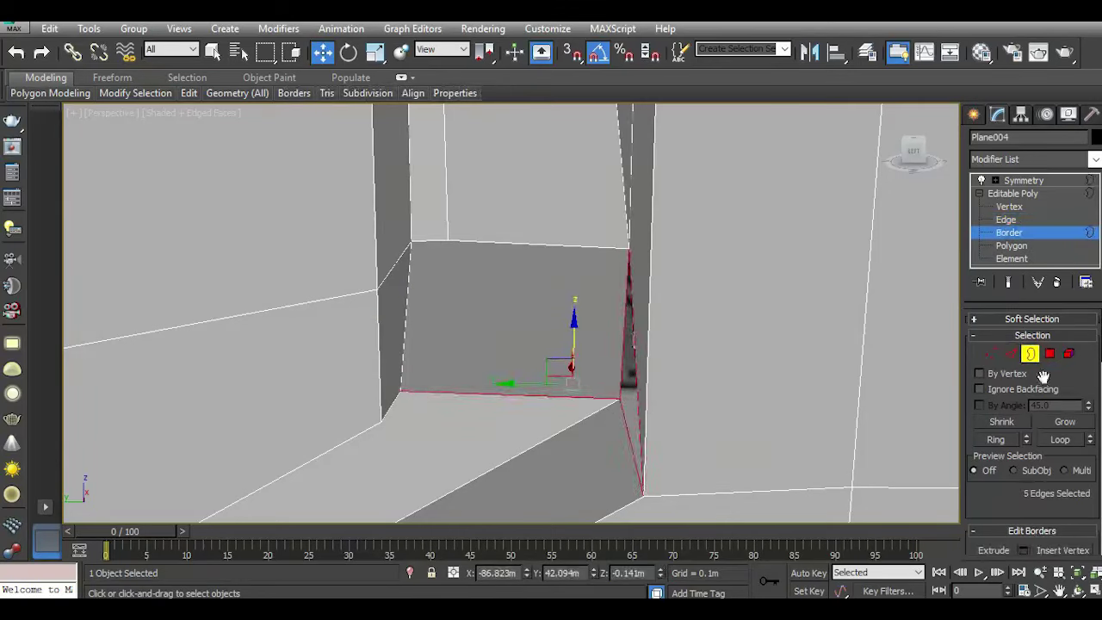
Select the recess's lower-left corner vertex, then its back face in Polygon mode.
left_click(994, 354)
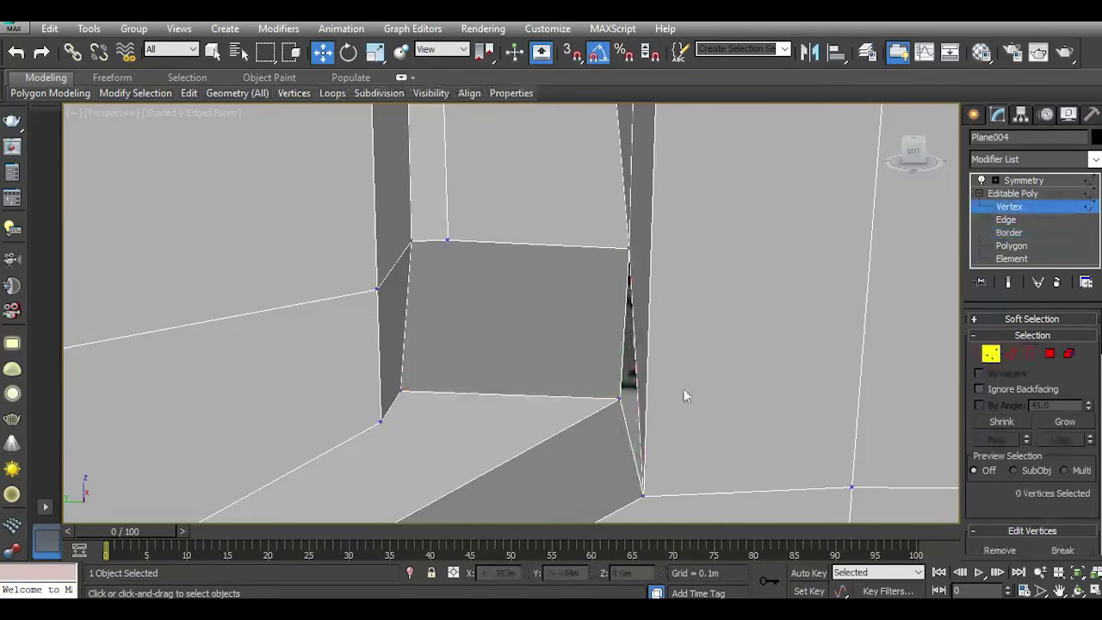
left_click(399, 390)
left_click(1017, 359)
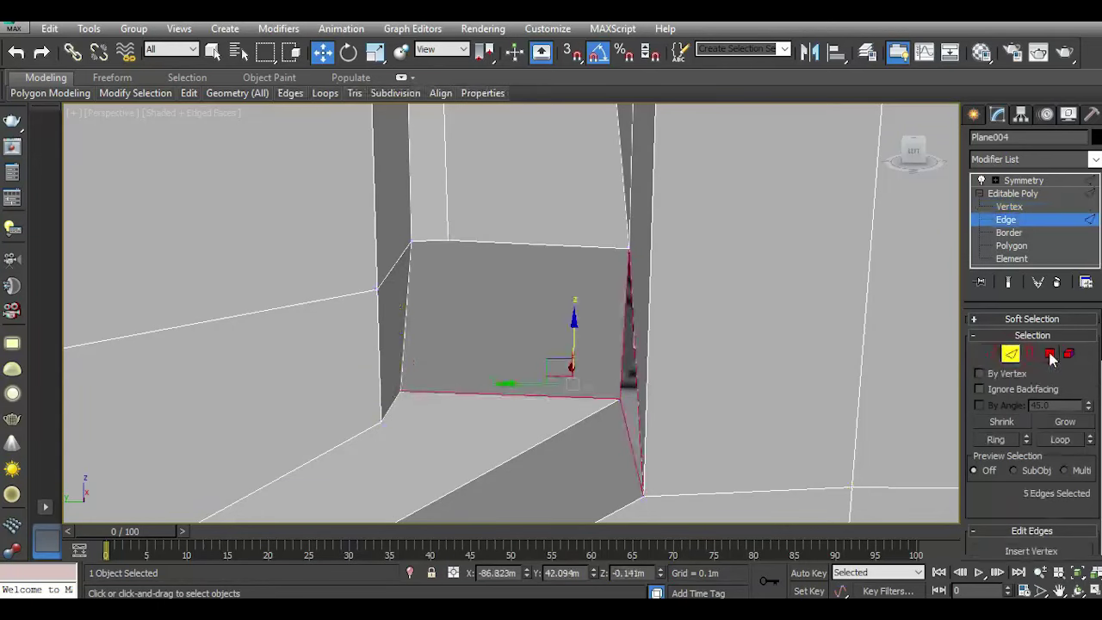
left_click(1049, 354)
left_click(563, 346)
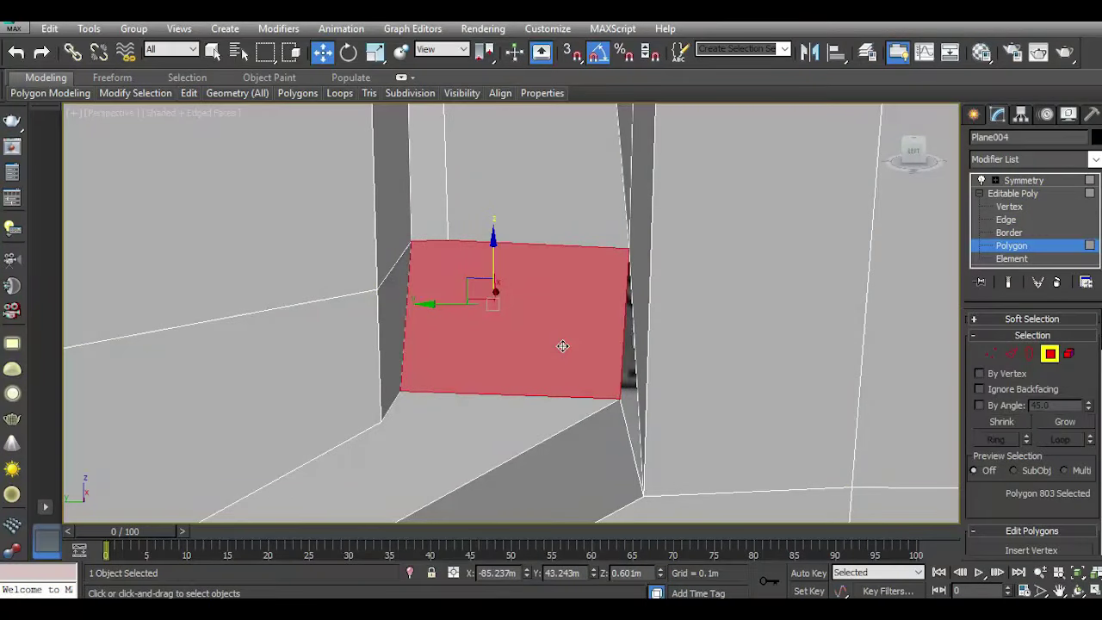
Clear the face selection and orbit around the opening at Edge level.
left_click(730, 401)
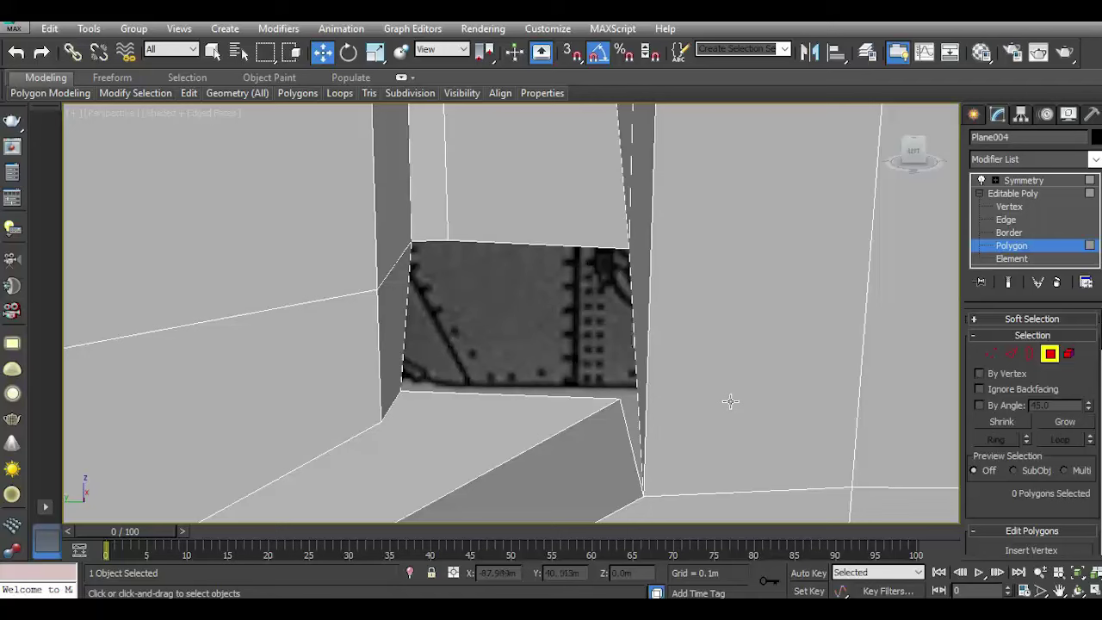
left_click(1010, 353)
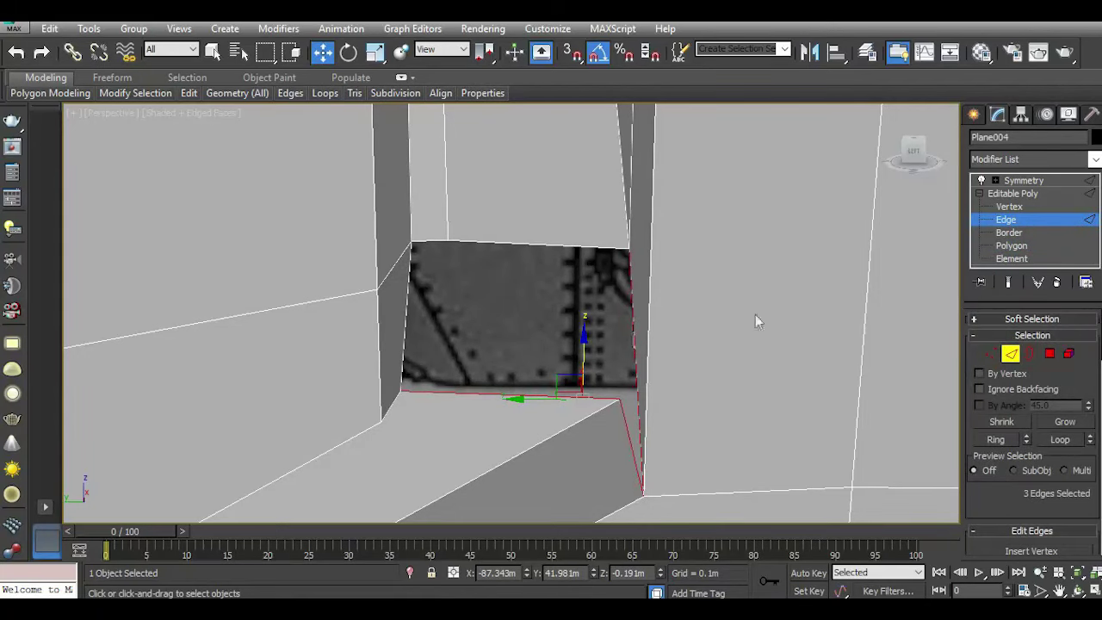
scroll(486, 316, "down", 3)
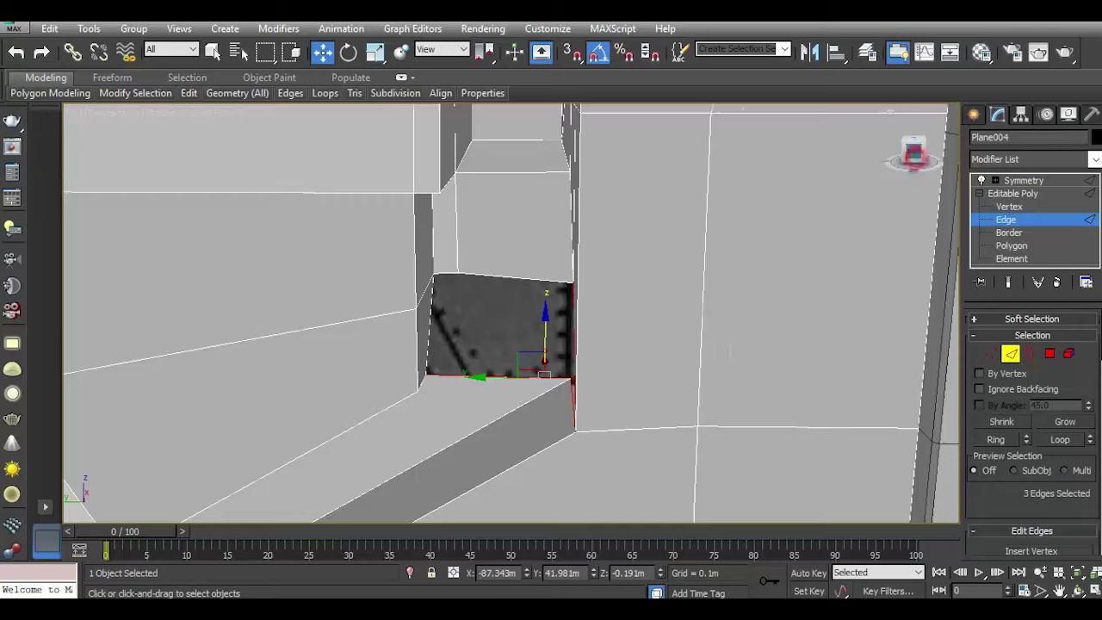
mouse_move(486, 317)
middle_mouse_down("alt")
mouse_move(805, 348)
mouse_move(796, 352)
middle_mouse_up("alt")
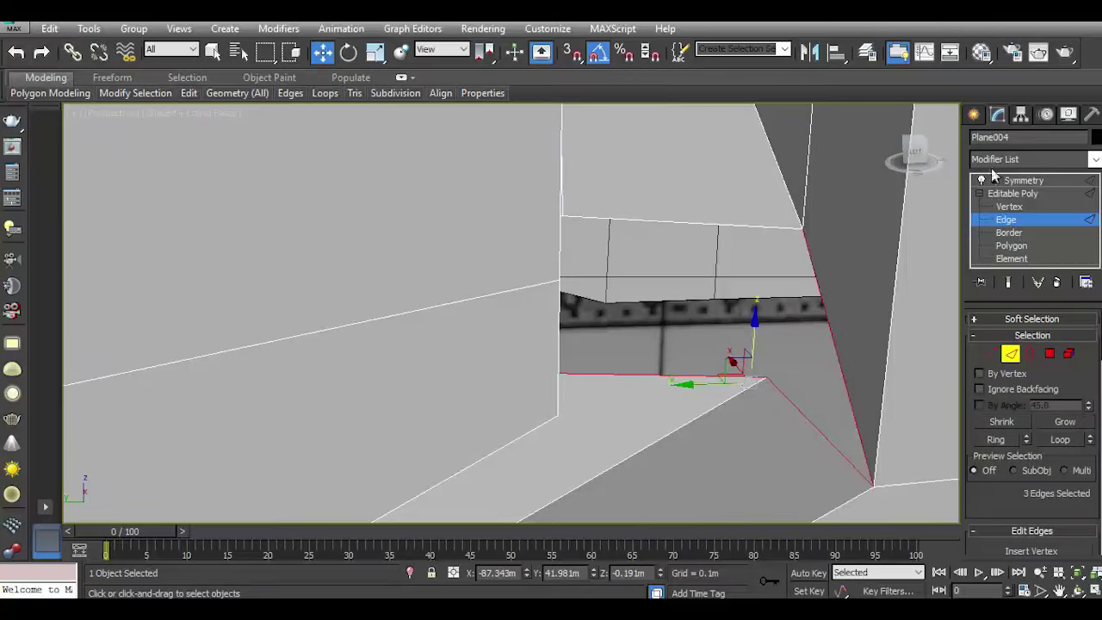
mouse_move(602, 345)
middle_mouse_down("alt")
mouse_move(467, 343)
mouse_move(448, 290)
middle_mouse_up("alt")
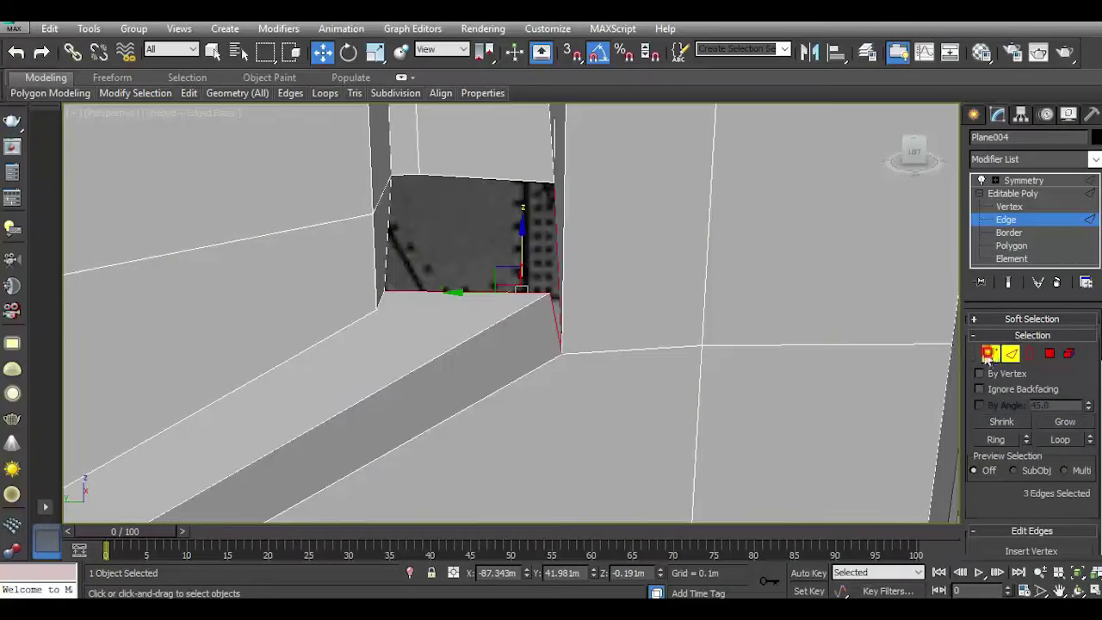
Move the opening's lower-right corner vertex left, then select an opening edge.
left_click(989, 354)
left_click(547, 294)
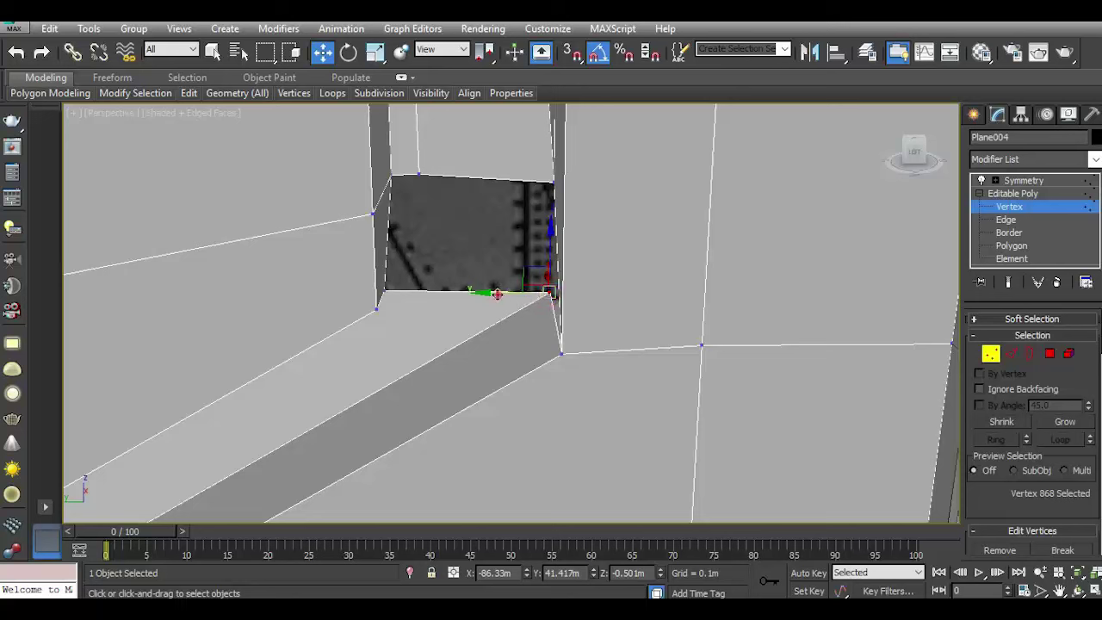
mouse_move(497, 294)
left_mouse_down()
mouse_move(428, 262)
mouse_move(398, 316)
left_mouse_up()
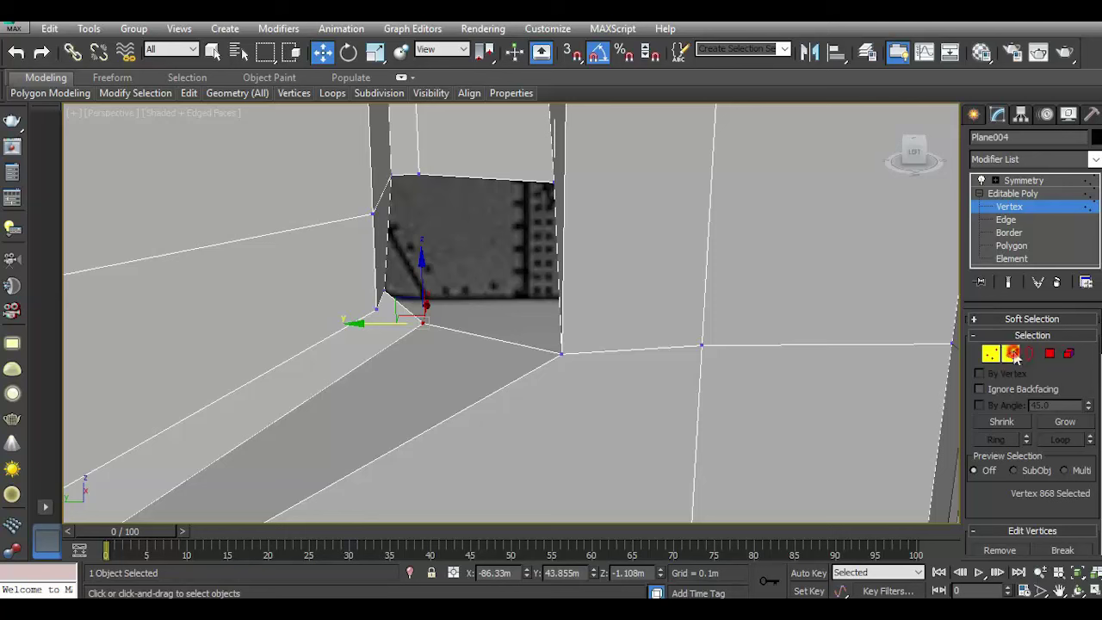
left_click(1014, 355)
left_click(407, 310)
Bridge the opening's top and bottom edges, then bridge a second edge pair.
left_click(410, 191, "ctrl")
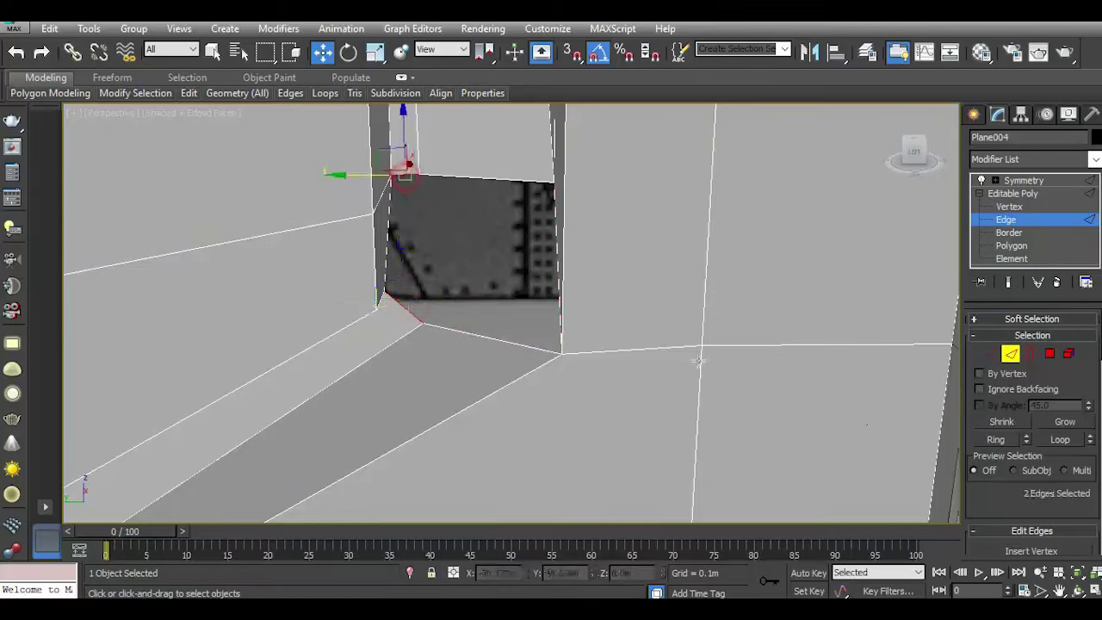
scroll(1000, 445, "down", 3)
left_click(1024, 507)
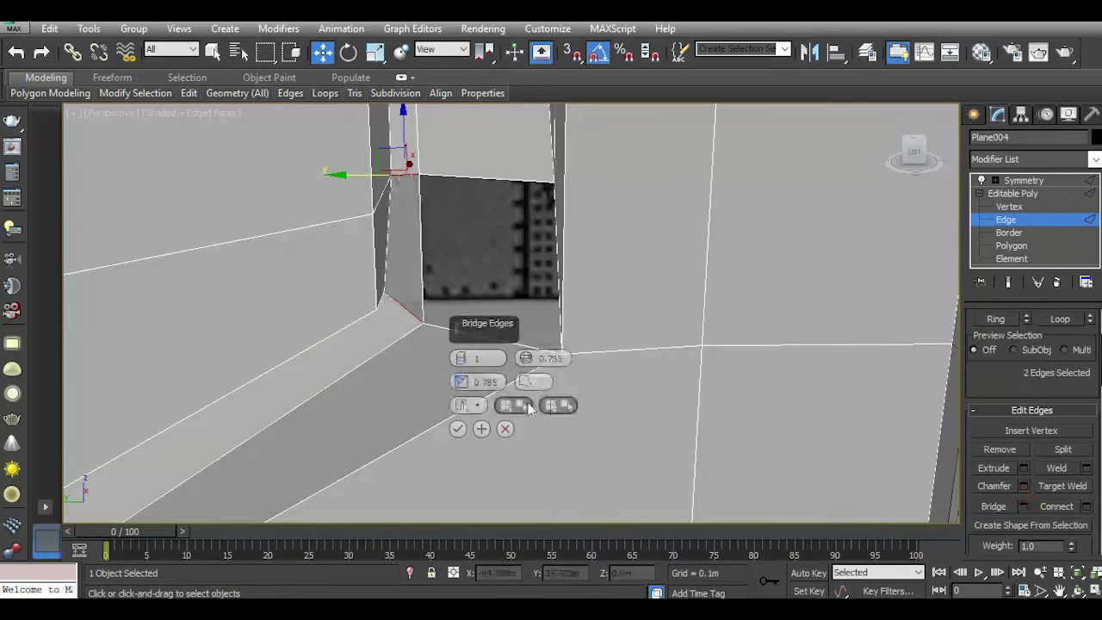
left_click(480, 429)
left_click(514, 181)
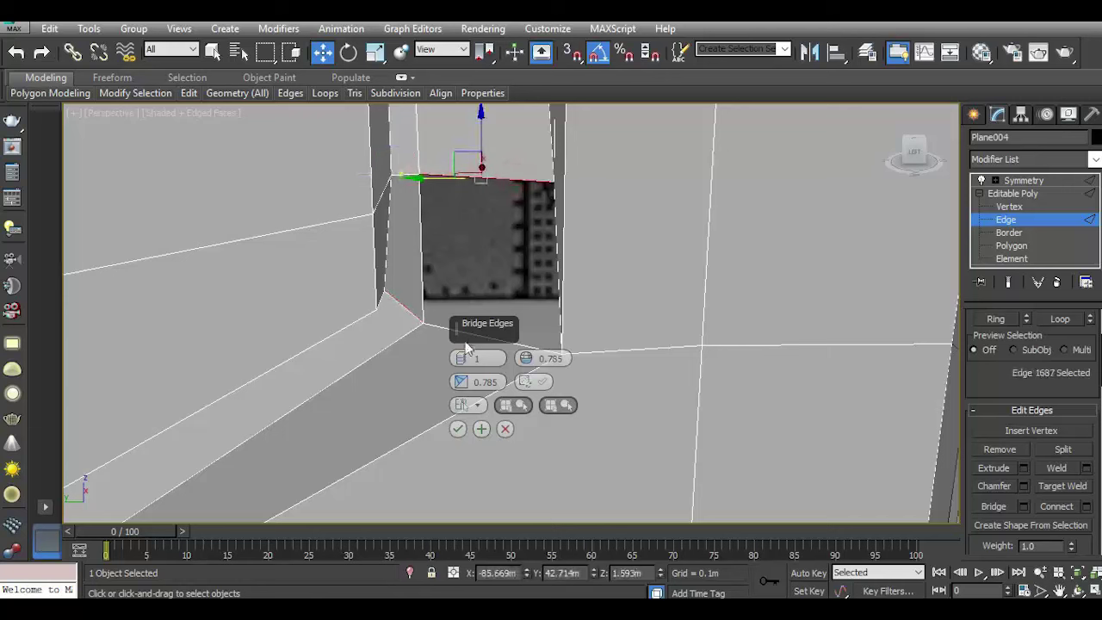
left_click(435, 325, "ctrl")
left_click(457, 428)
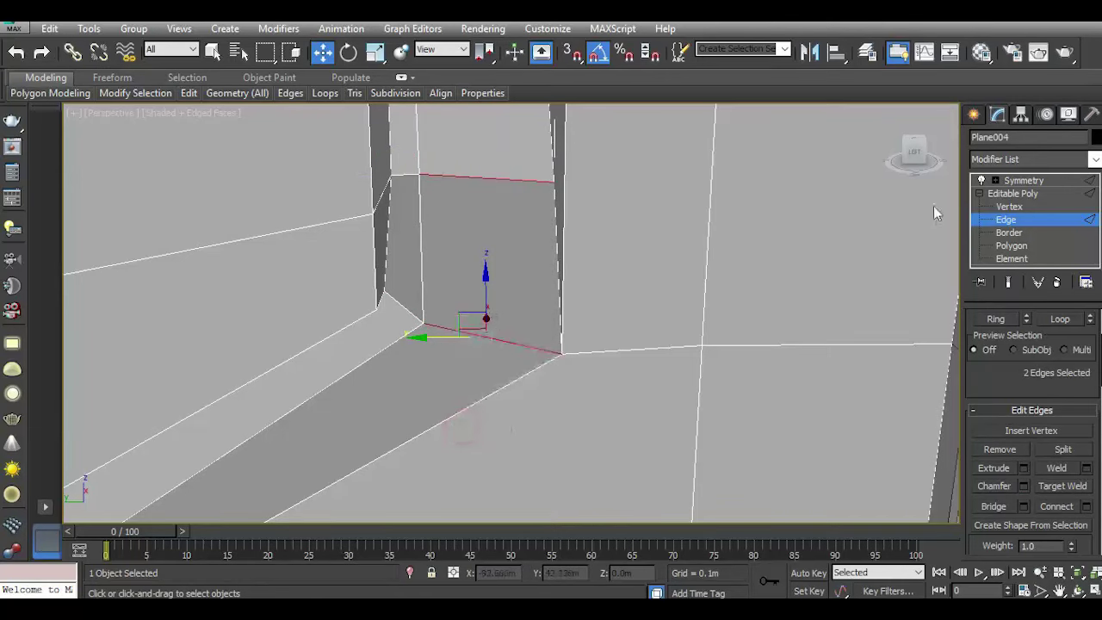
Orbit and zoom around the body to inspect the newly bridged faces.
left_click_drag(916, 164, 815, 199)
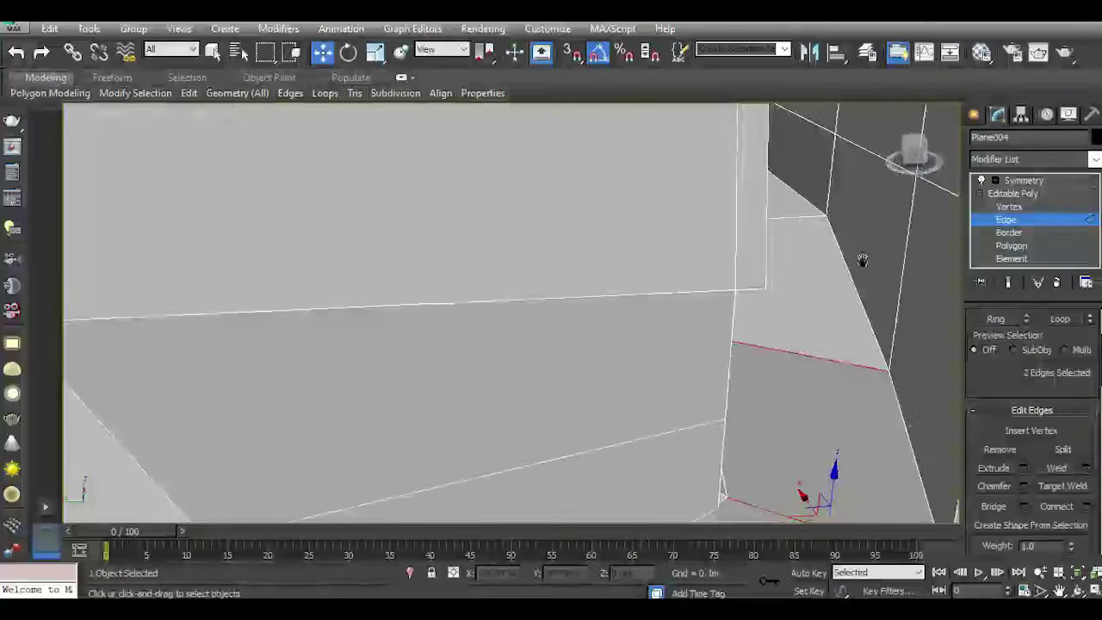
scroll(709, 310, "down", 3)
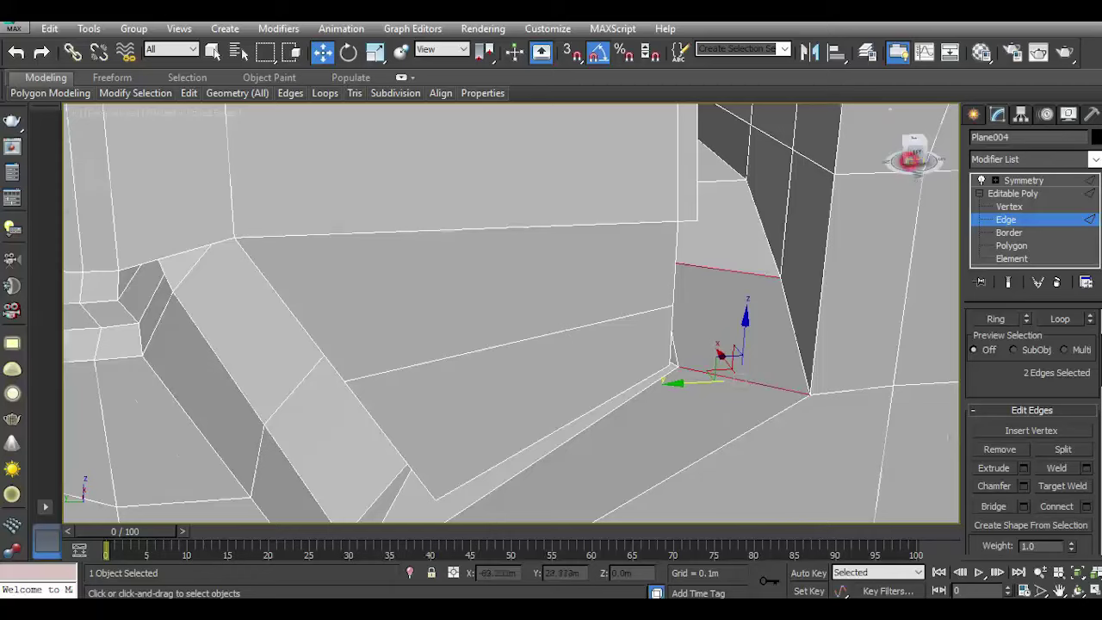
scroll(599, 258, "up", 5)
middle_click_drag(585, 245, 787, 351)
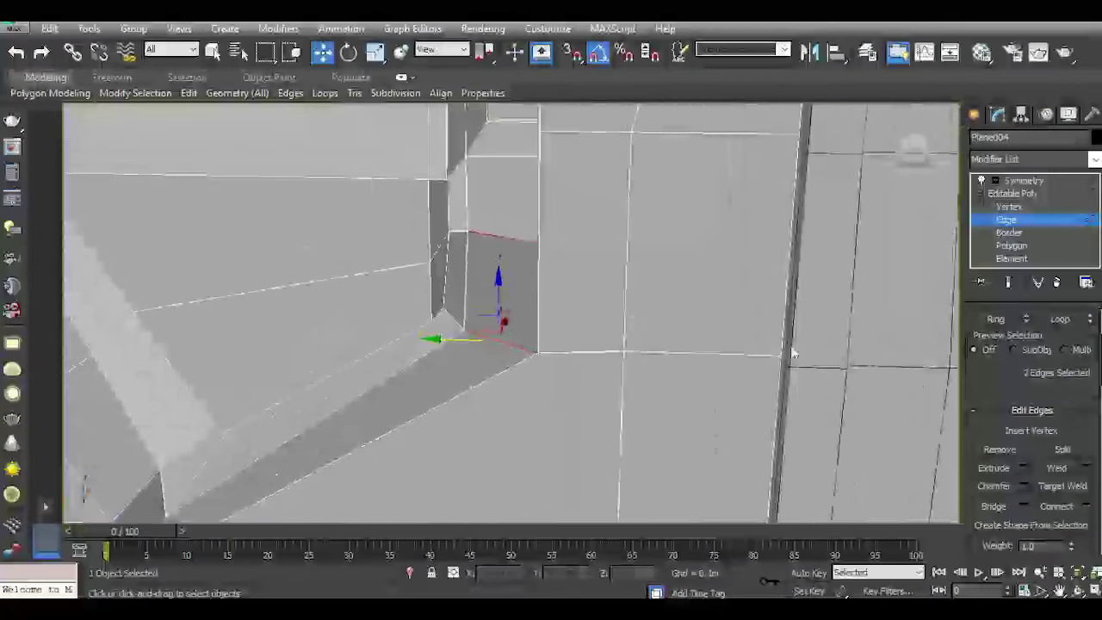
scroll(587, 295, "down", 2)
scroll(586, 294, "down", 2)
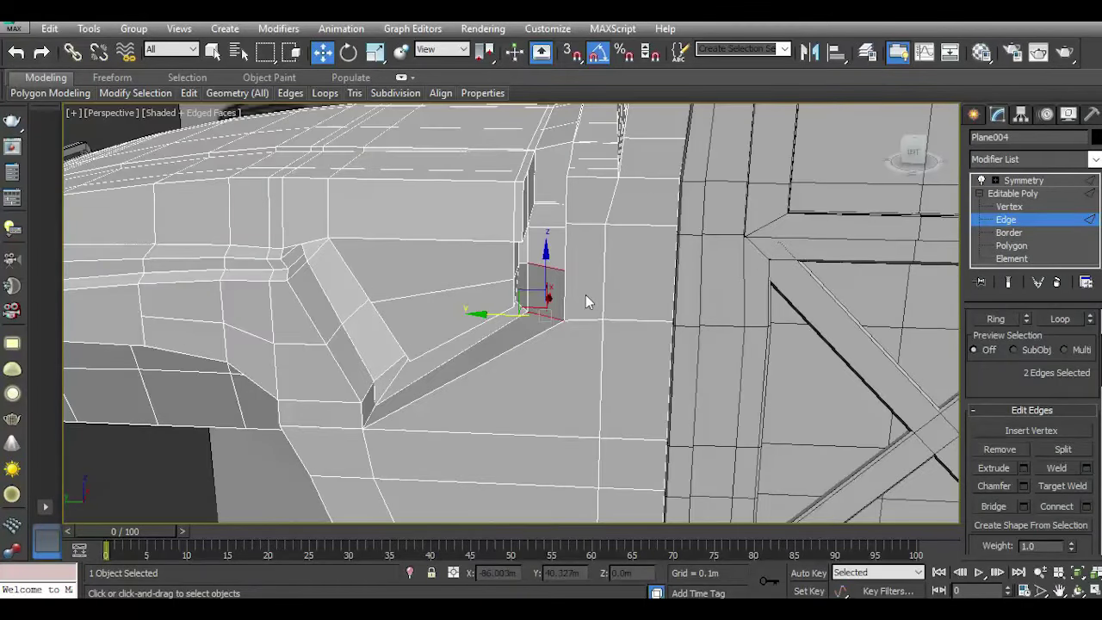
middle_click_drag(585, 297, 606, 298, "alt")
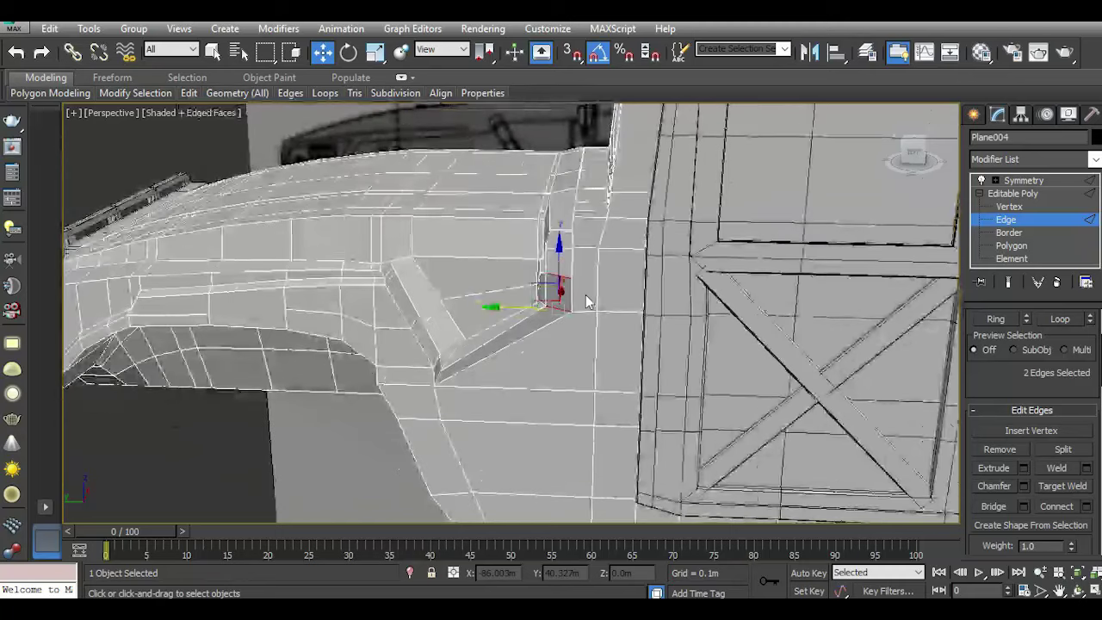
Clear the vertex selection and deselect the Humvee body to view the whole model.
left_click(1006, 206)
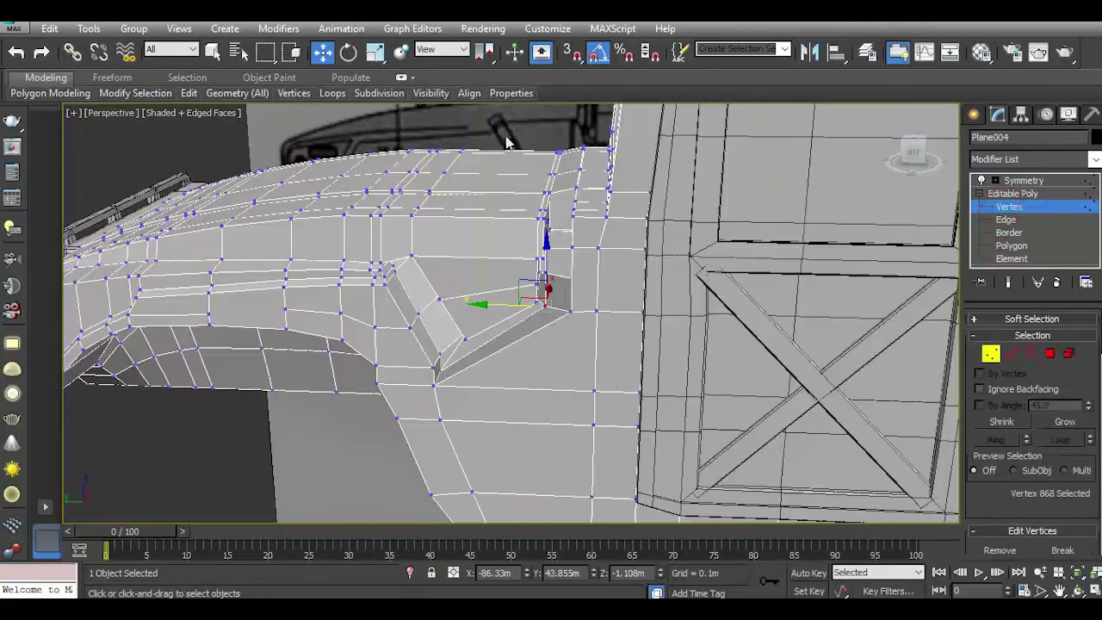
left_click(505, 131)
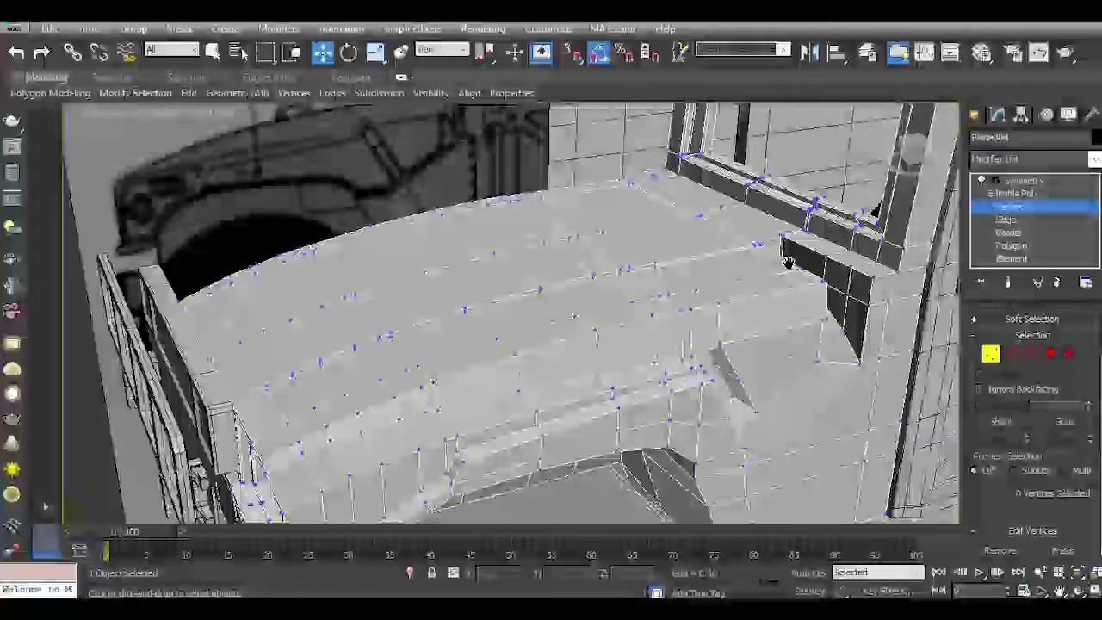
middle_click_drag(788, 263, 874, 163, "alt")
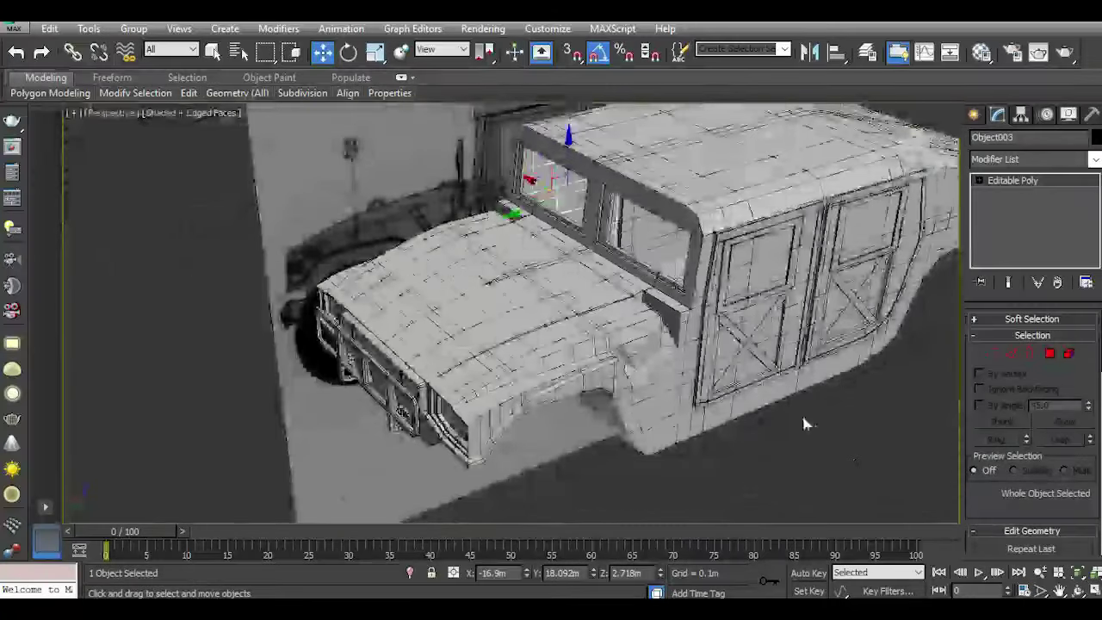
left_click(816, 433)
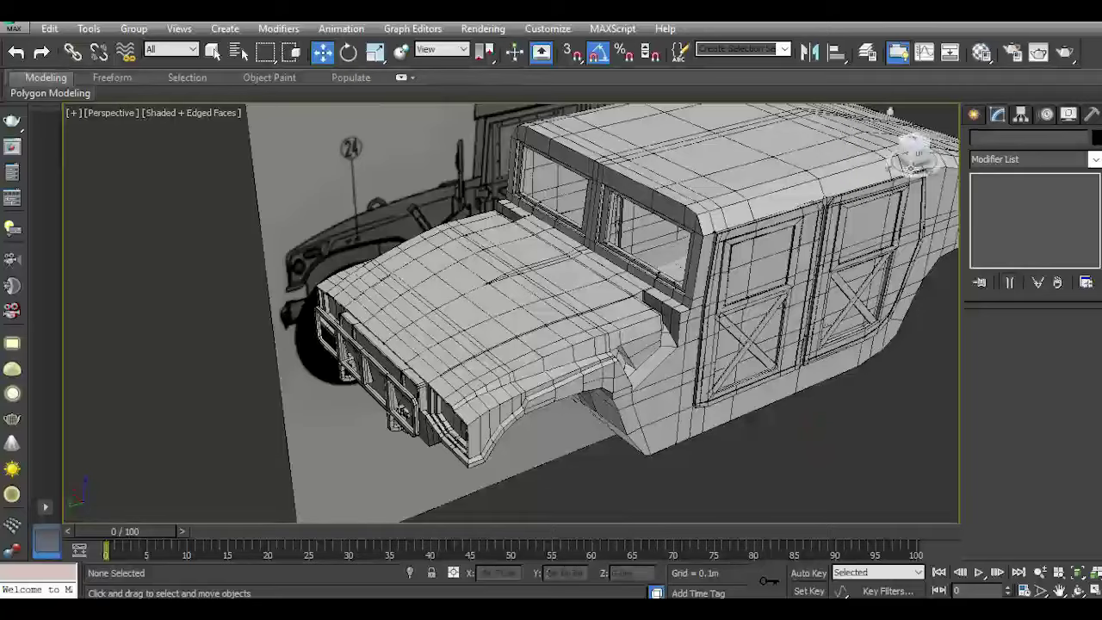
Select Plane004 at Edge level and pick the first four recess-floor edges.
mouse_move(915, 160)
left_mouse_down()
mouse_move(869, 163)
mouse_move(473, 291)
left_mouse_up()
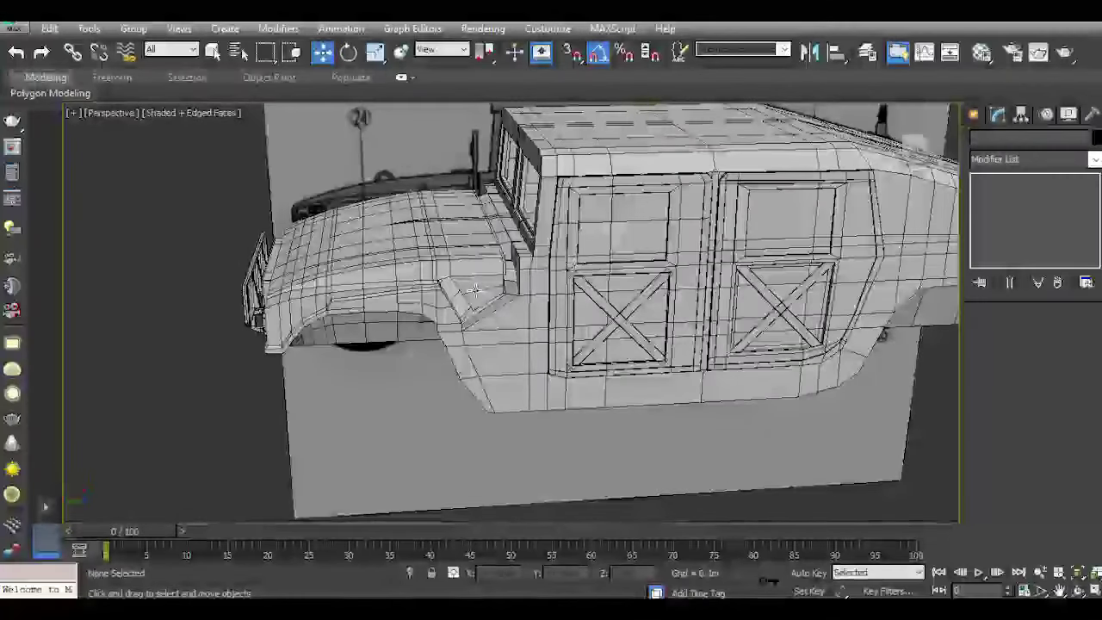
scroll(473, 290, "up", 5)
scroll(483, 301, "up", 2)
left_click(503, 335)
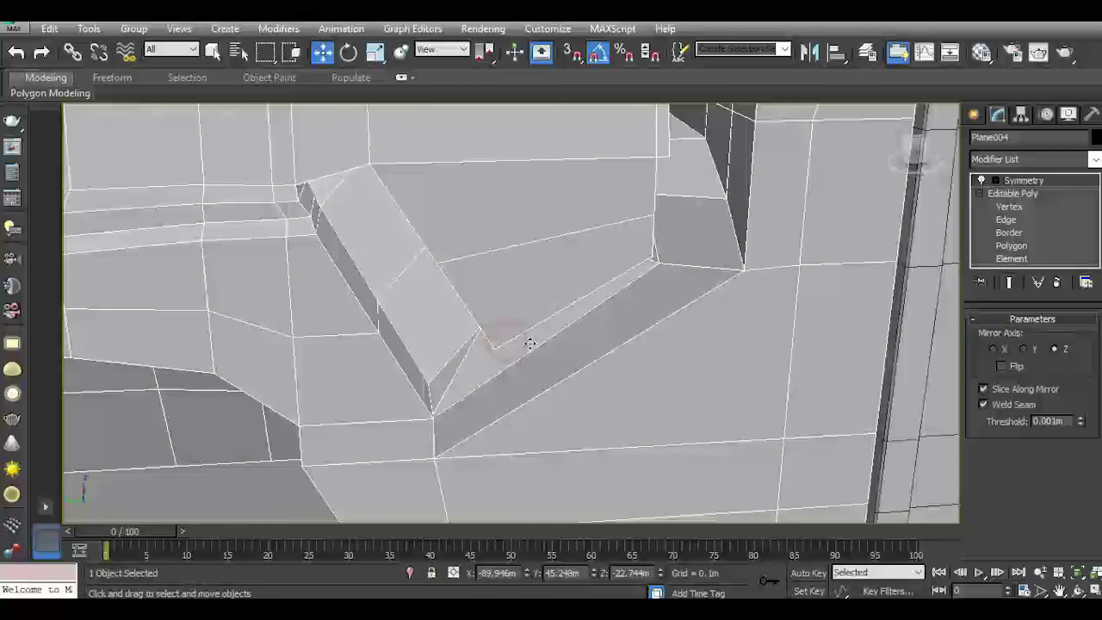
left_click(1007, 221)
left_click(540, 320)
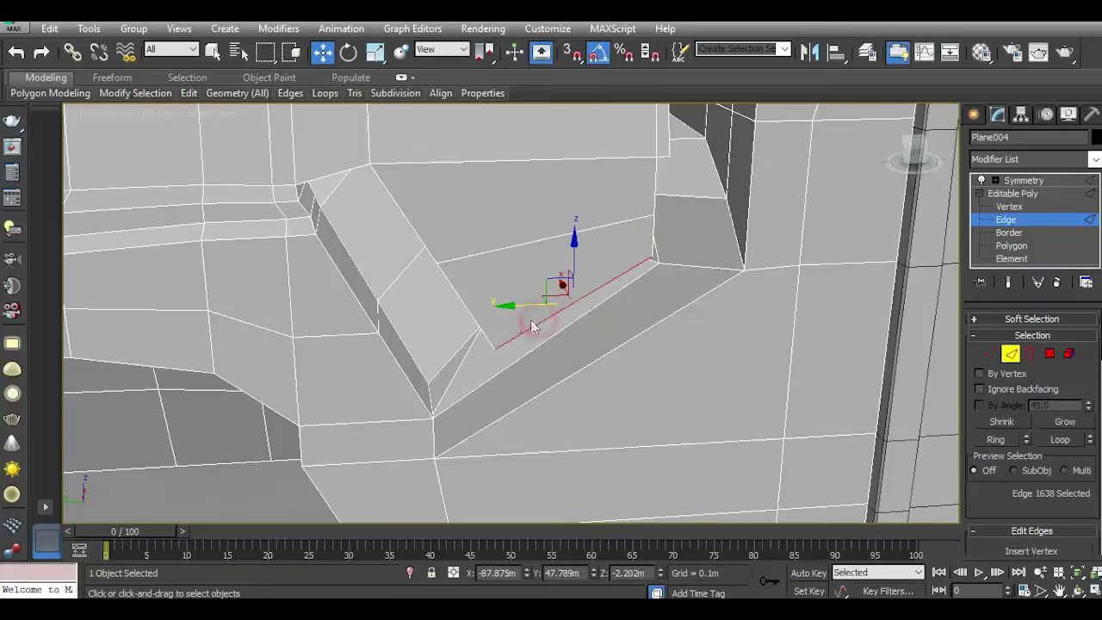
left_click(475, 320, "ctrl")
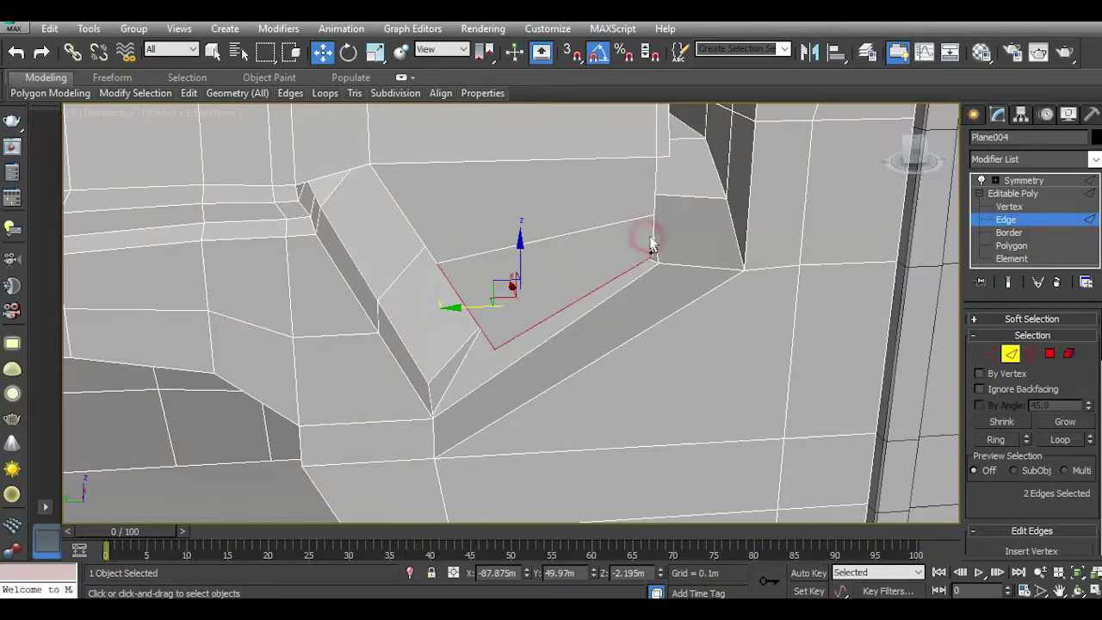
left_click(653, 184, "ctrl")
left_click(412, 222, "ctrl")
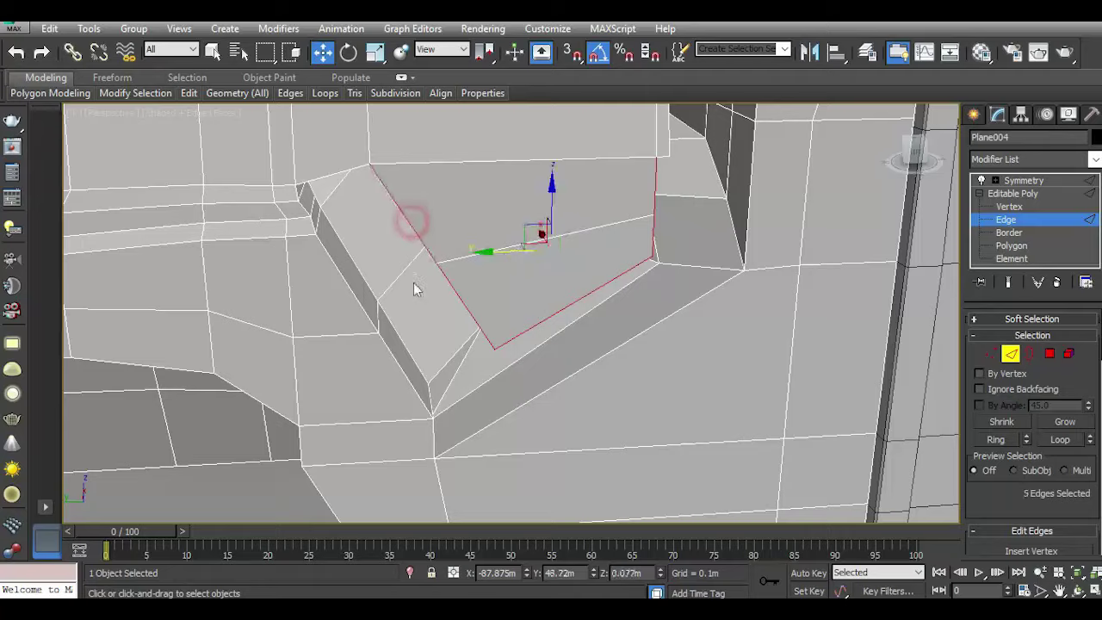
Add the lower recess, vertical side and rim edges to the selection.
middle_click_drag(419, 284, 433, 312, "alt")
left_click_drag(915, 159, 914, 148)
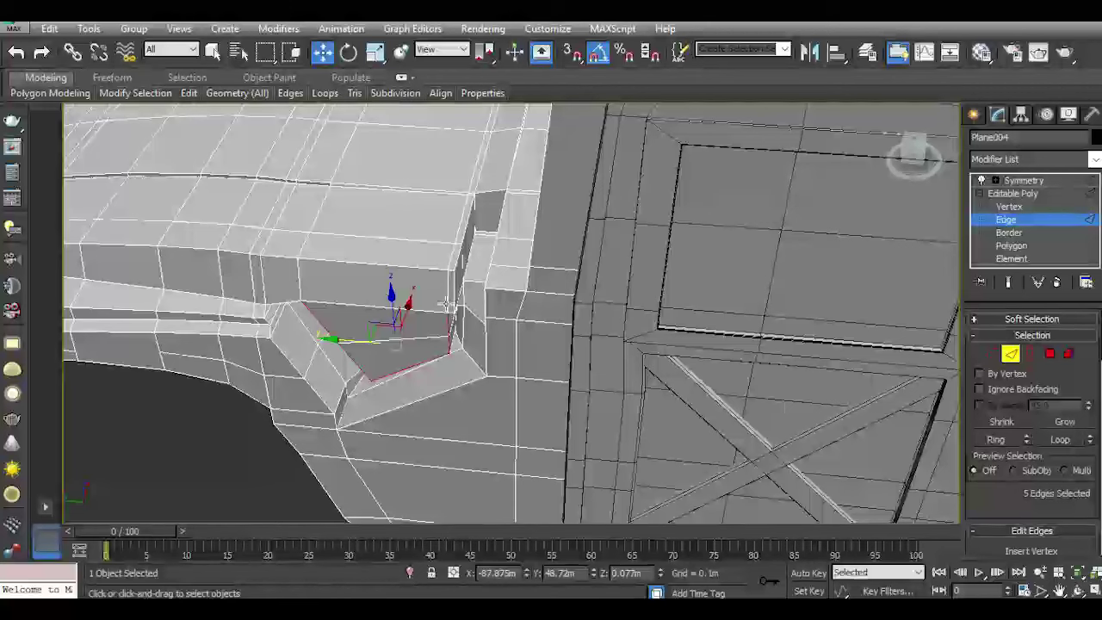
mouse_move(447, 303)
middle_mouse_down("alt")
mouse_move(458, 322)
mouse_move(480, 295)
middle_mouse_up("alt")
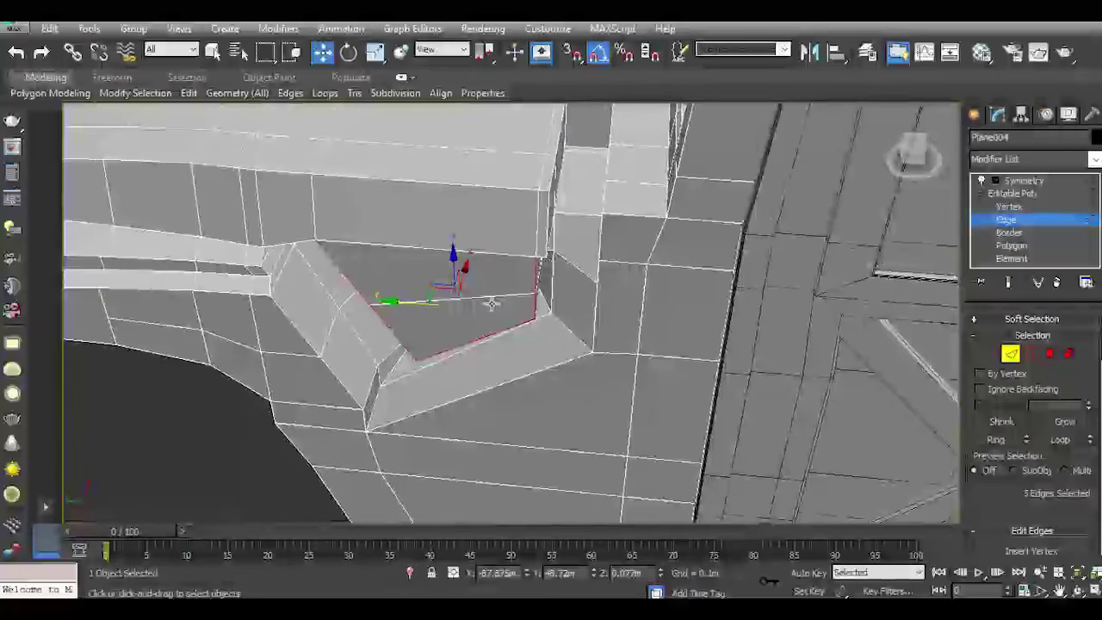
left_click(517, 379, "ctrl")
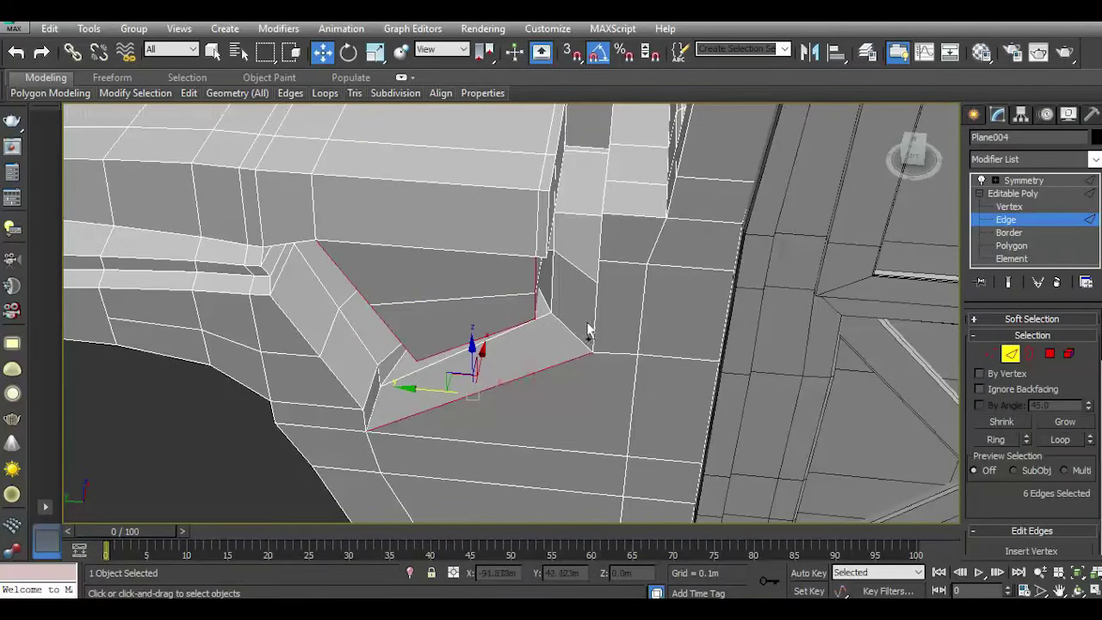
left_click(591, 324, "ctrl")
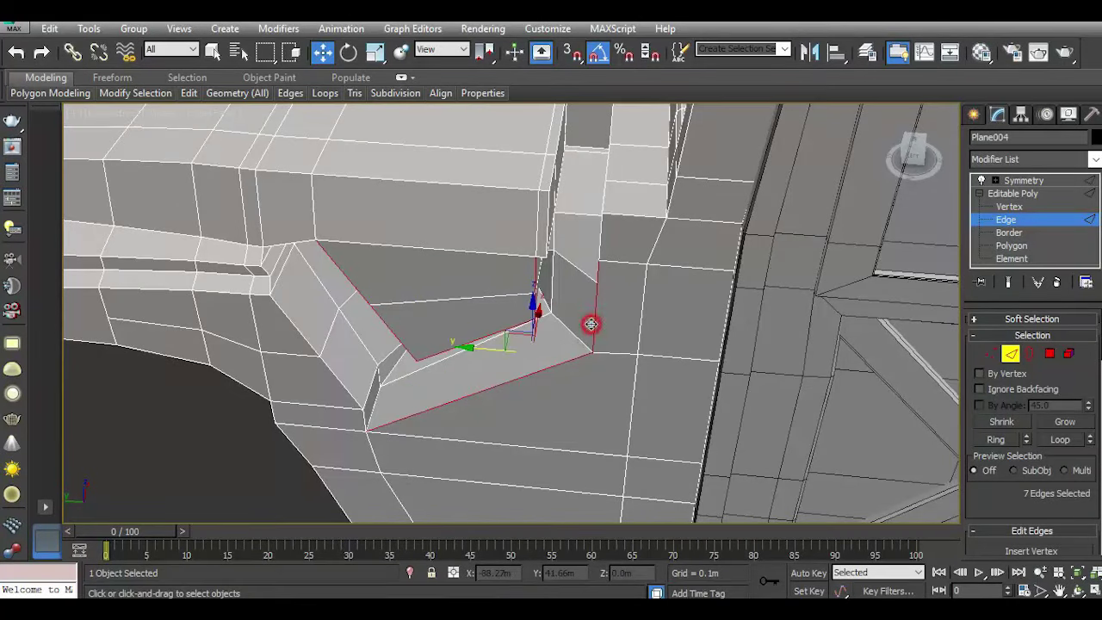
left_click(606, 199, "ctrl")
left_click(349, 398, "ctrl")
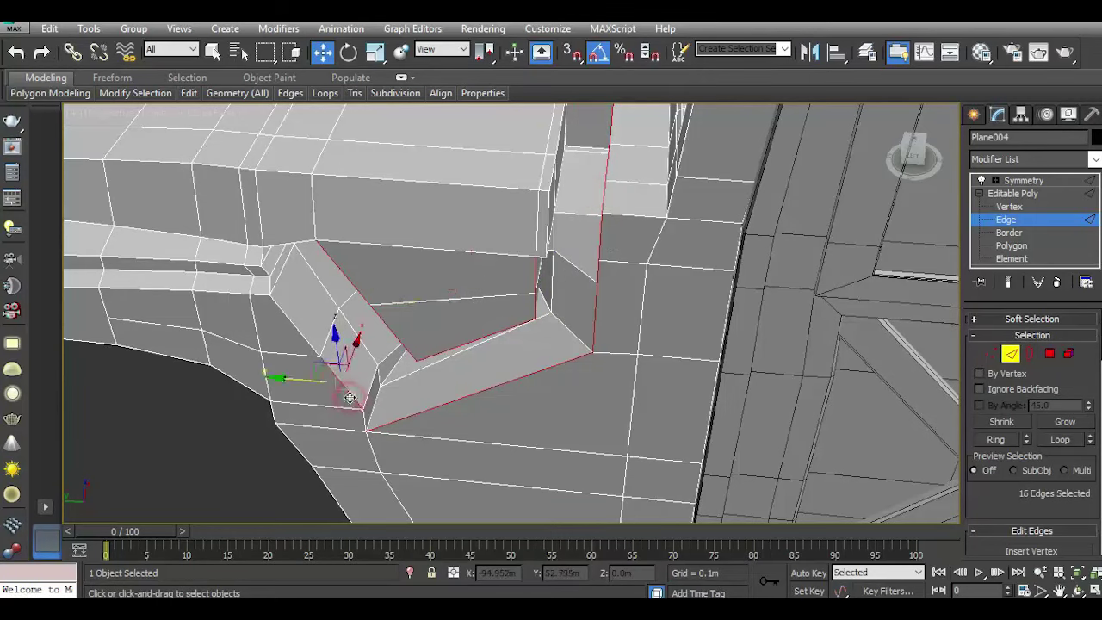
left_click(362, 420, "ctrl")
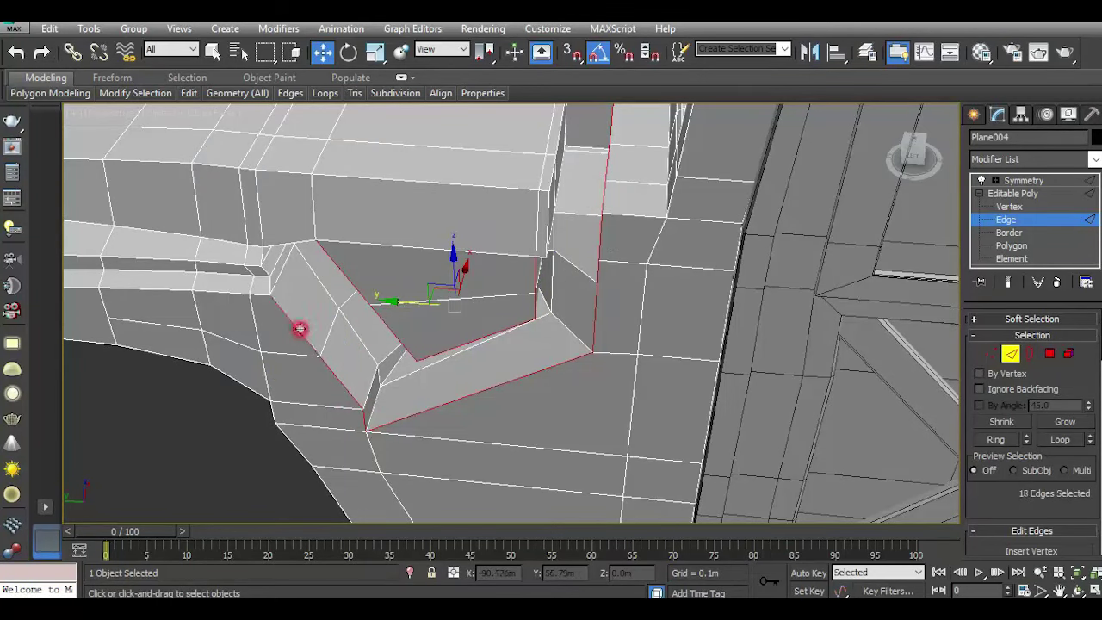
middle_click_drag(360, 372, 920, 218, "alt")
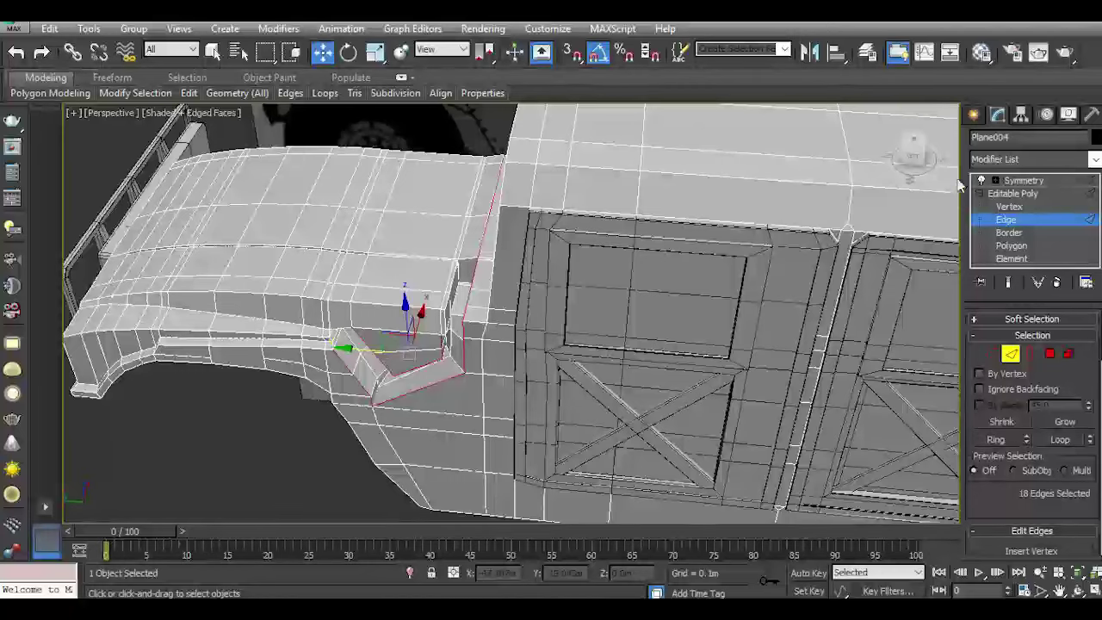
Add two black-panel edges by the windshield, undoing a mistaken pick.
left_click(911, 155)
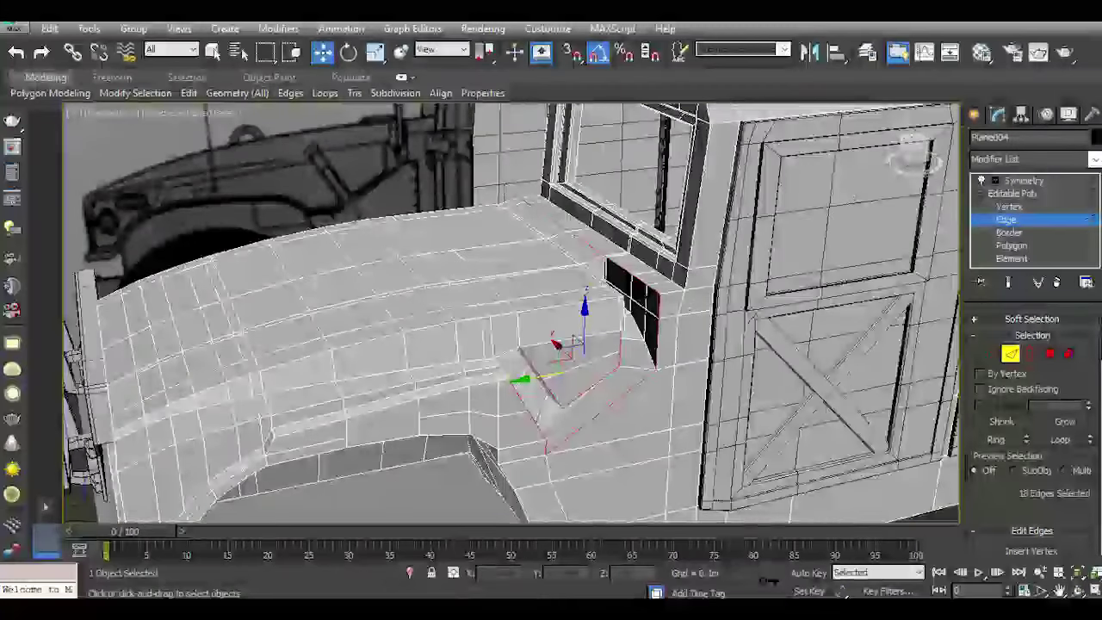
scroll(613, 278, "up", 5)
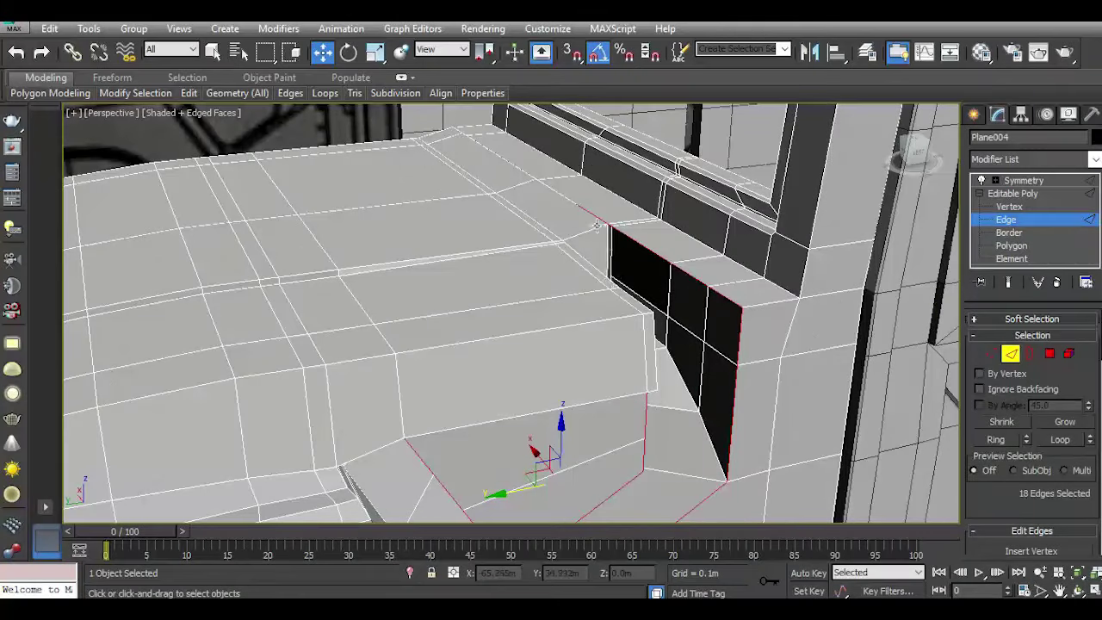
left_click(437, 121, "alt")
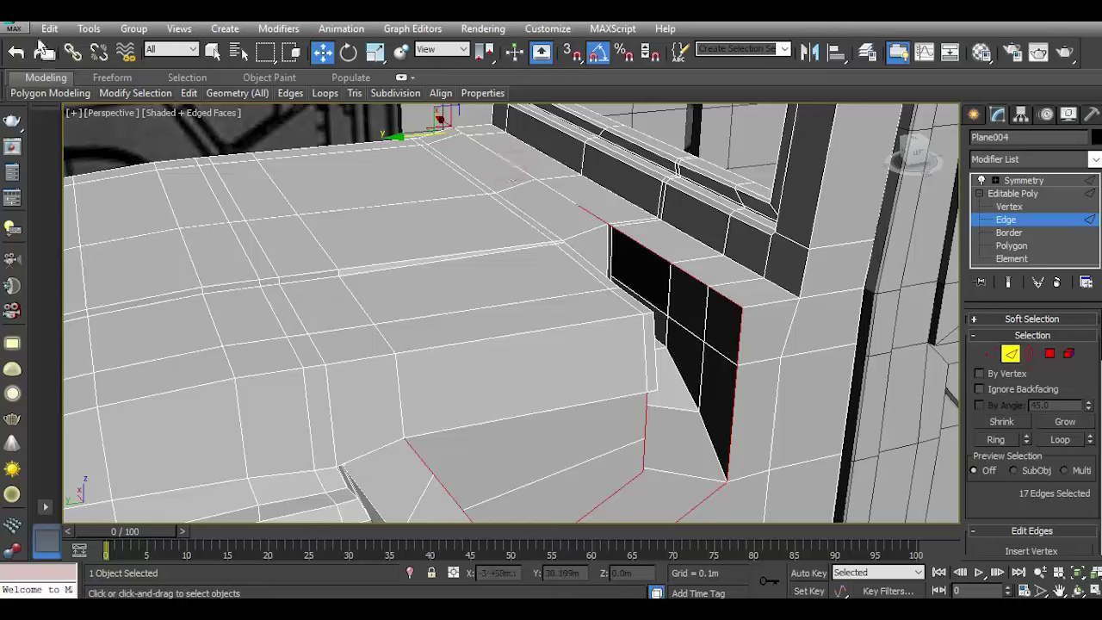
left_click(17, 51)
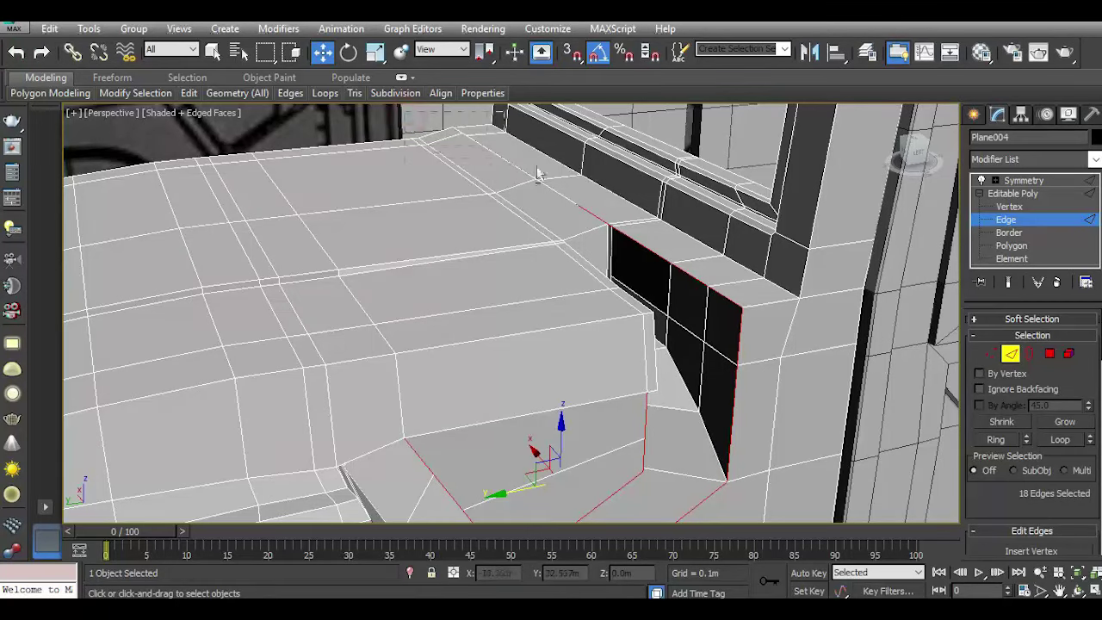
scroll(633, 239, "up", 3)
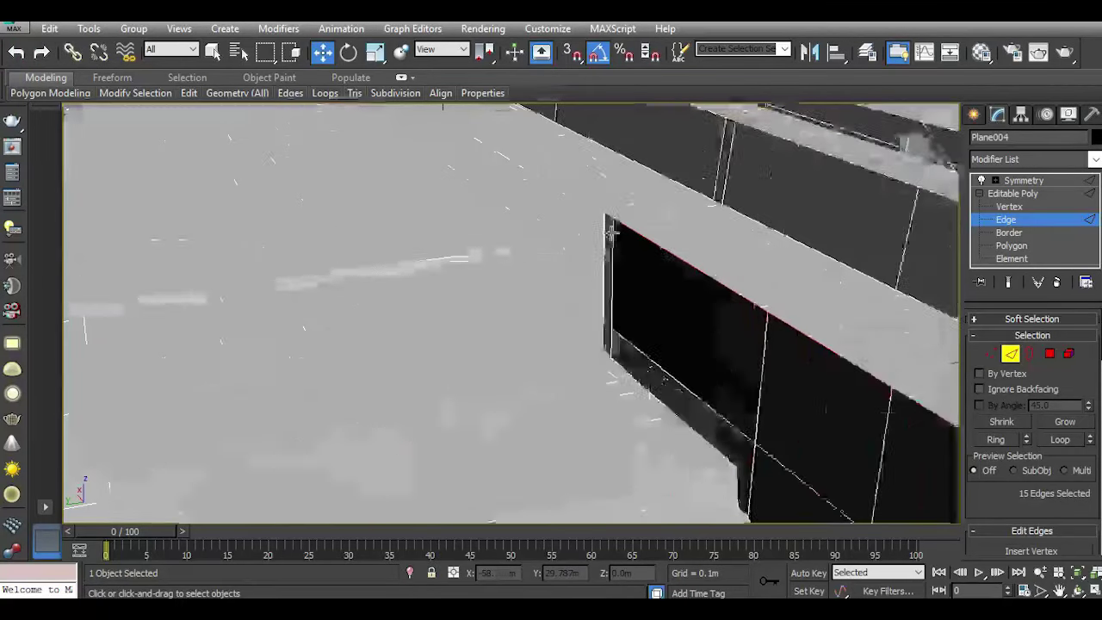
left_click(575, 322, "ctrl")
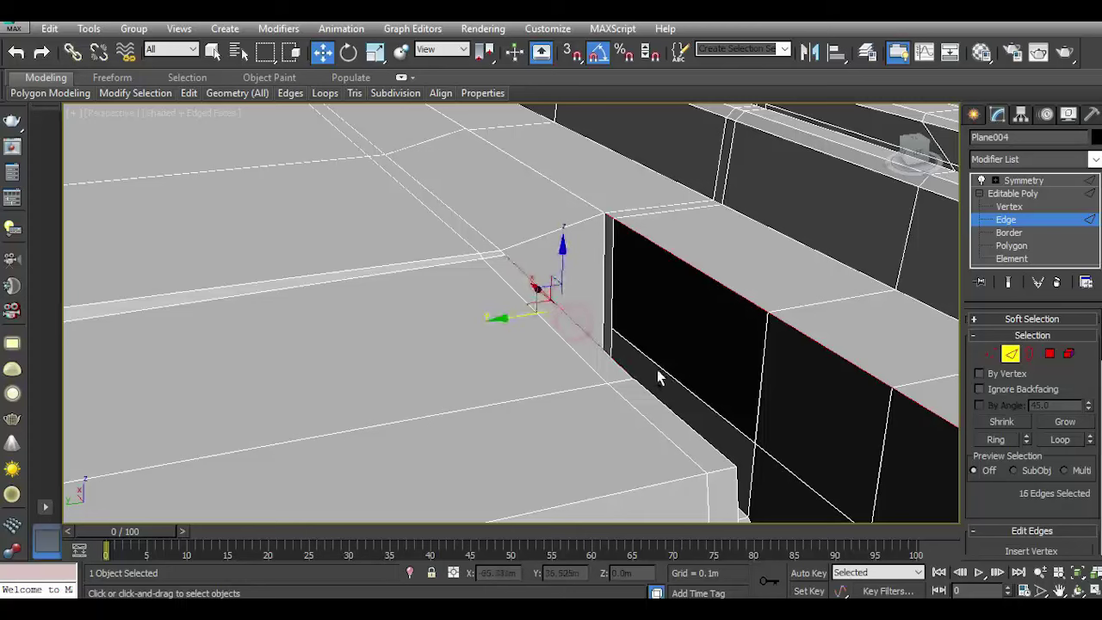
left_click(659, 399, "ctrl")
Add the panel-corner edge and the vertical edges below the black panel.
scroll(528, 257, "up", 3)
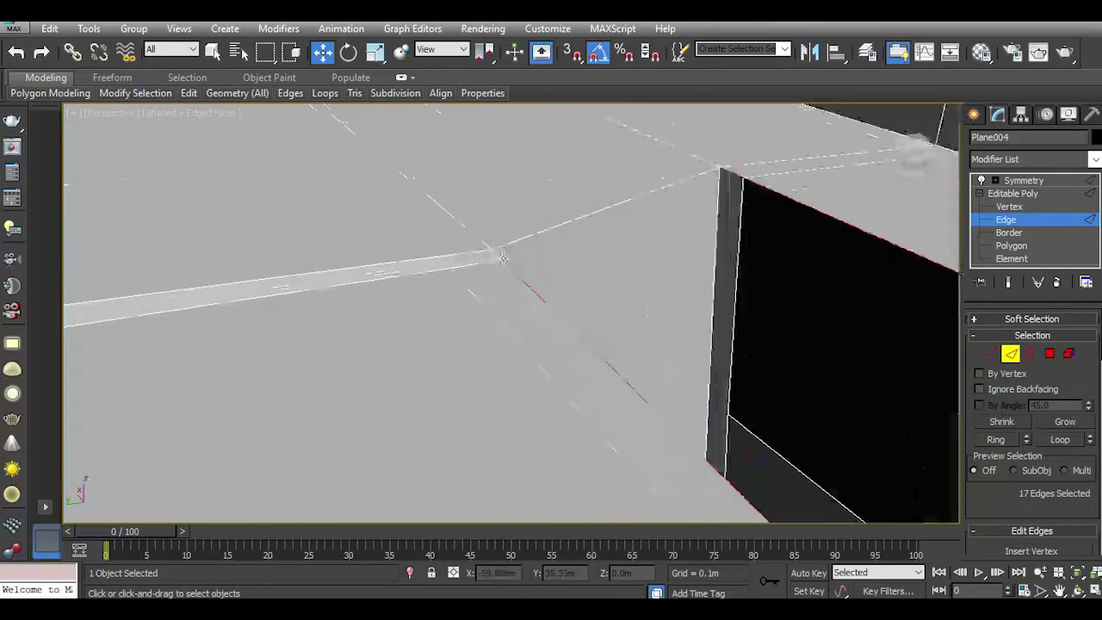
left_click(497, 256, "ctrl")
scroll(528, 271, "down", 5)
middle_click_drag(524, 264, 605, 376, "alt")
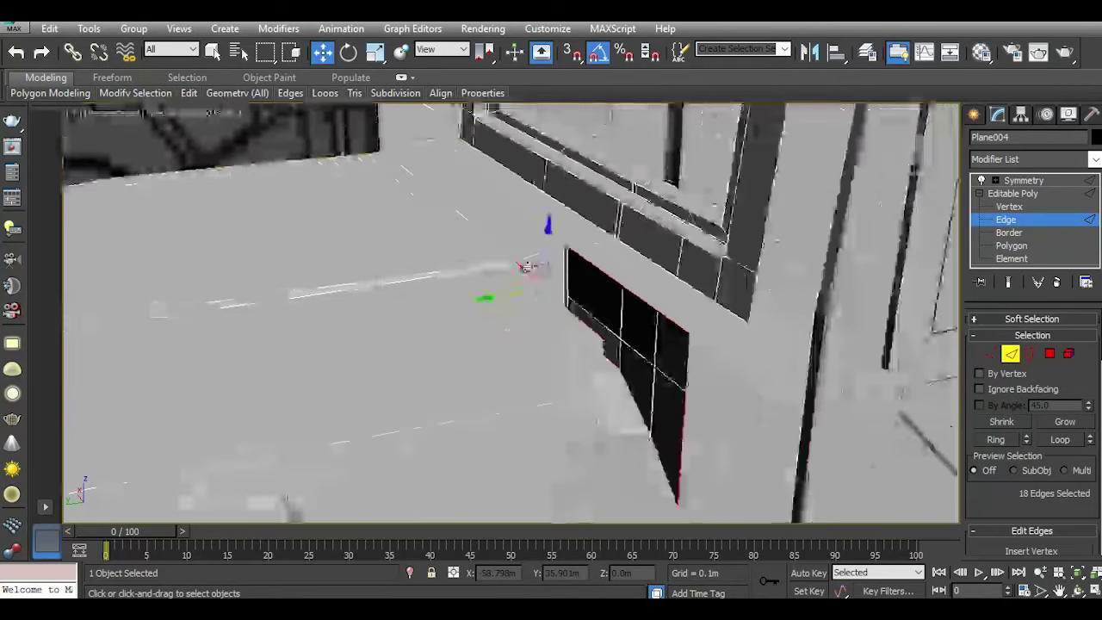
left_click(603, 384, "ctrl")
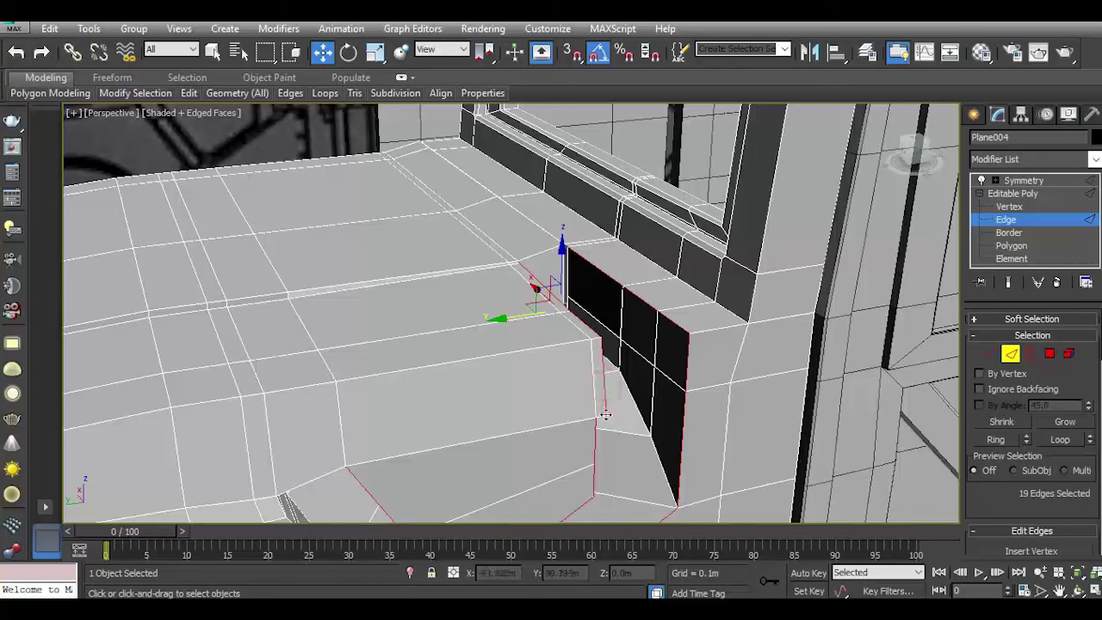
left_click(605, 414, "ctrl")
scroll(606, 415, "up", 2)
scroll(605, 415, "up", 2)
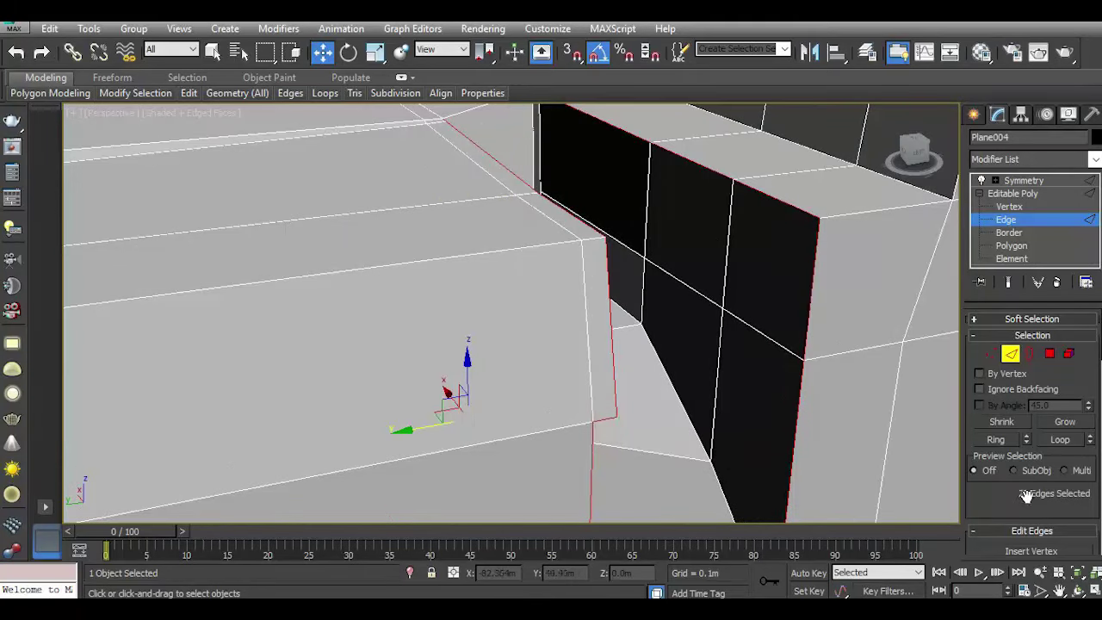
left_click_drag(1026, 497, 1033, 318)
Chamfer the selected recess edges, then undo that chamfer.
left_click(1023, 425)
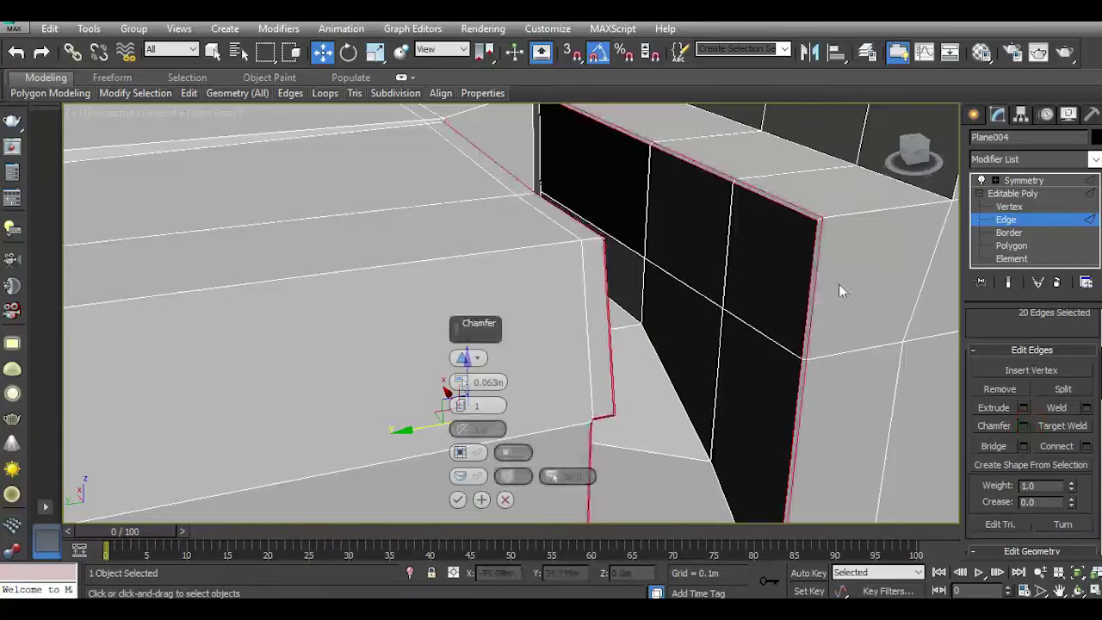
left_click(458, 502)
scroll(496, 348, "down", 3)
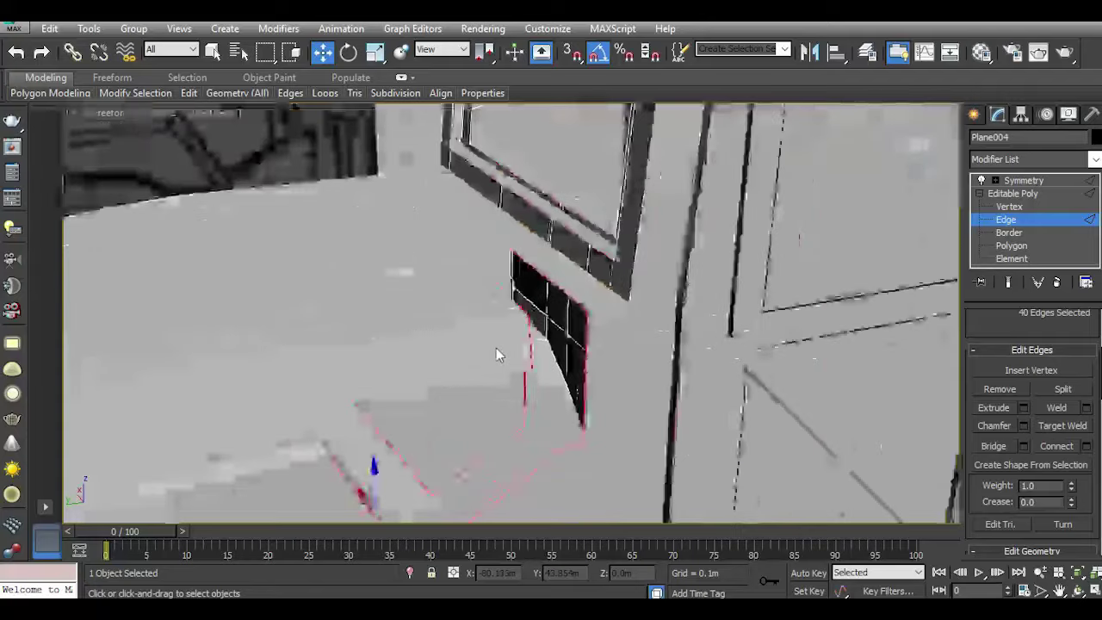
scroll(497, 353, "down", 3)
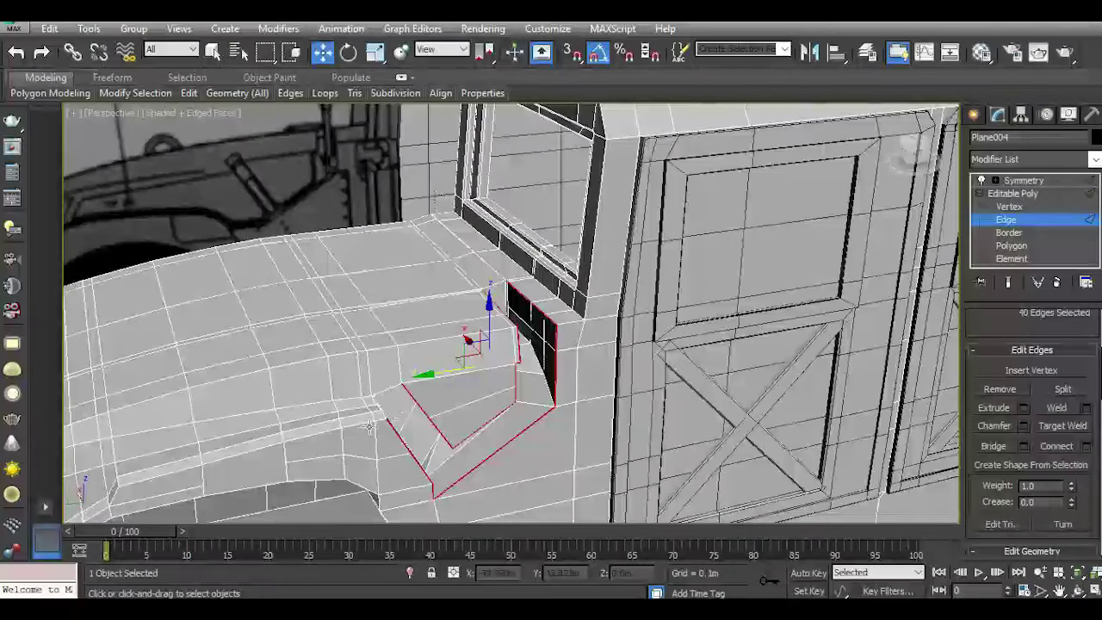
middle_click_drag(370, 426, 482, 413, "alt")
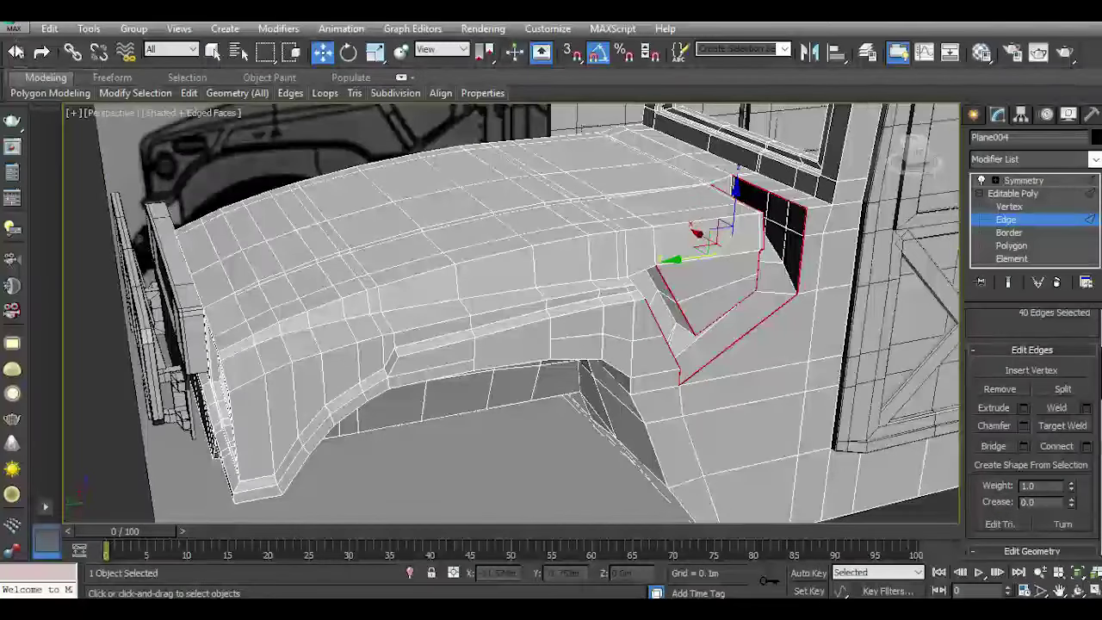
key("ctrl+z")
Select the fender and lower front-panel edge loops and chamfer them at 0.095m.
double_click(616, 306, "ctrl")
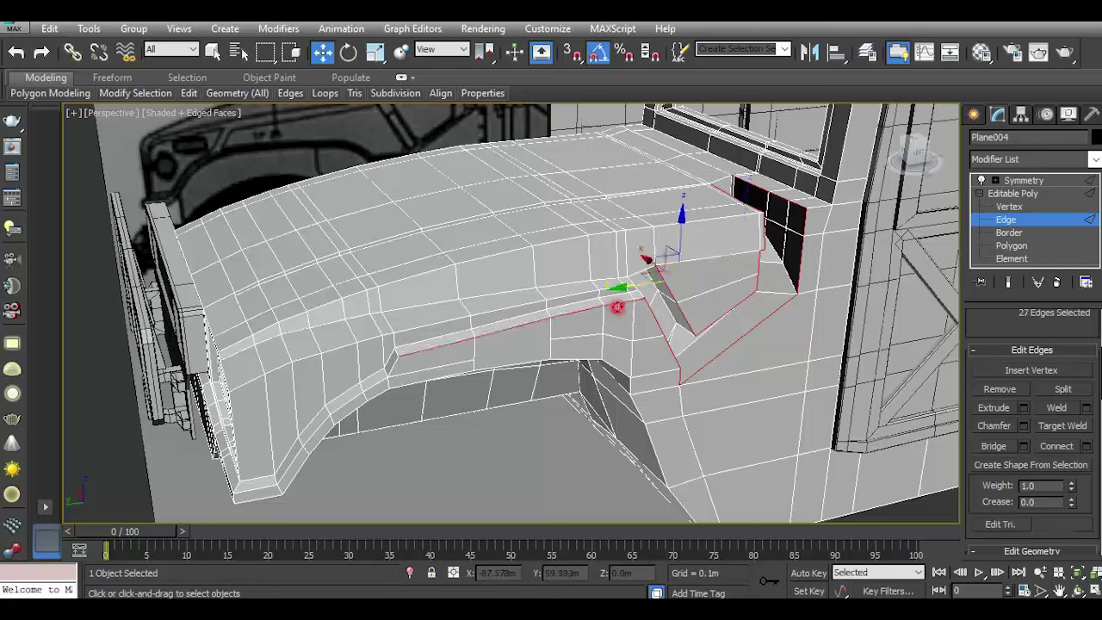
left_click(393, 364, "ctrl")
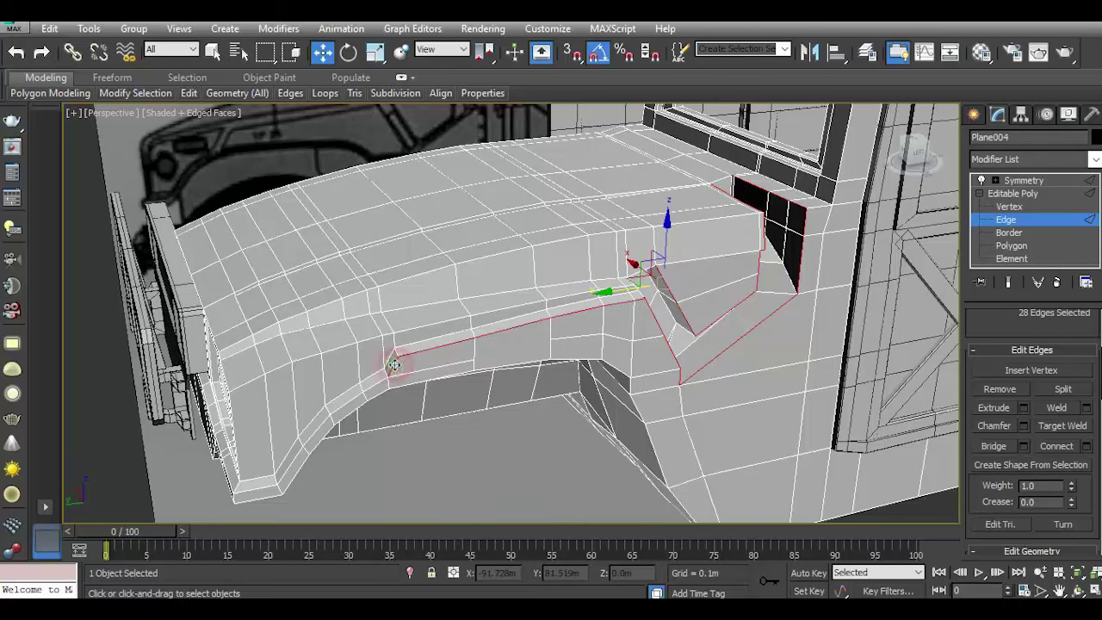
double_click(382, 381, "ctrl")
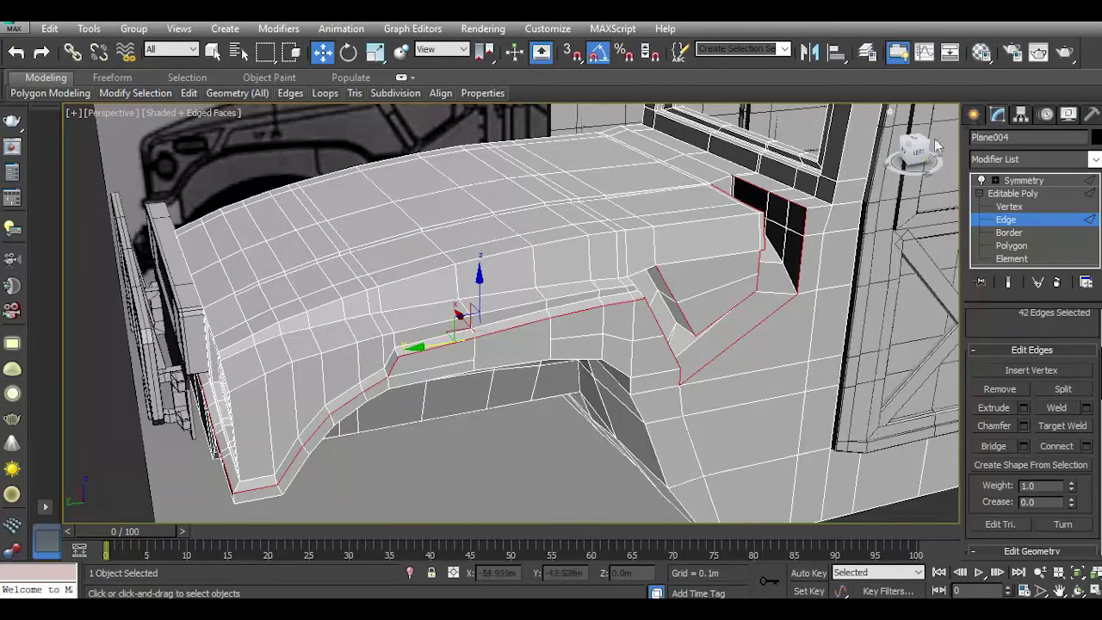
left_click_drag(937, 146, 896, 159)
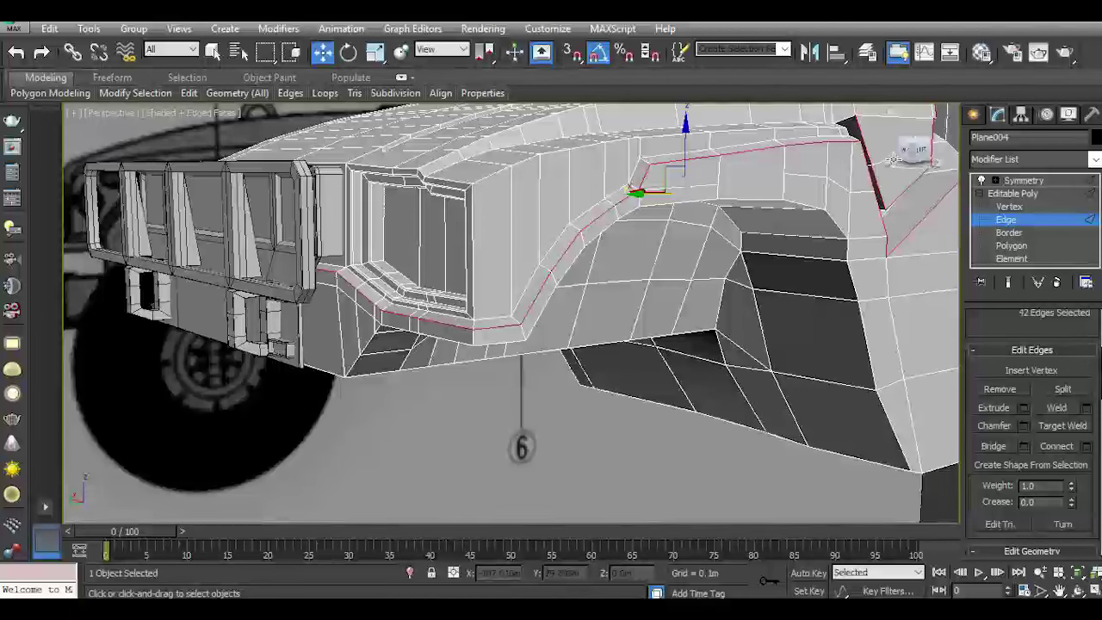
left_click(1024, 425)
scroll(527, 285, "up", 4)
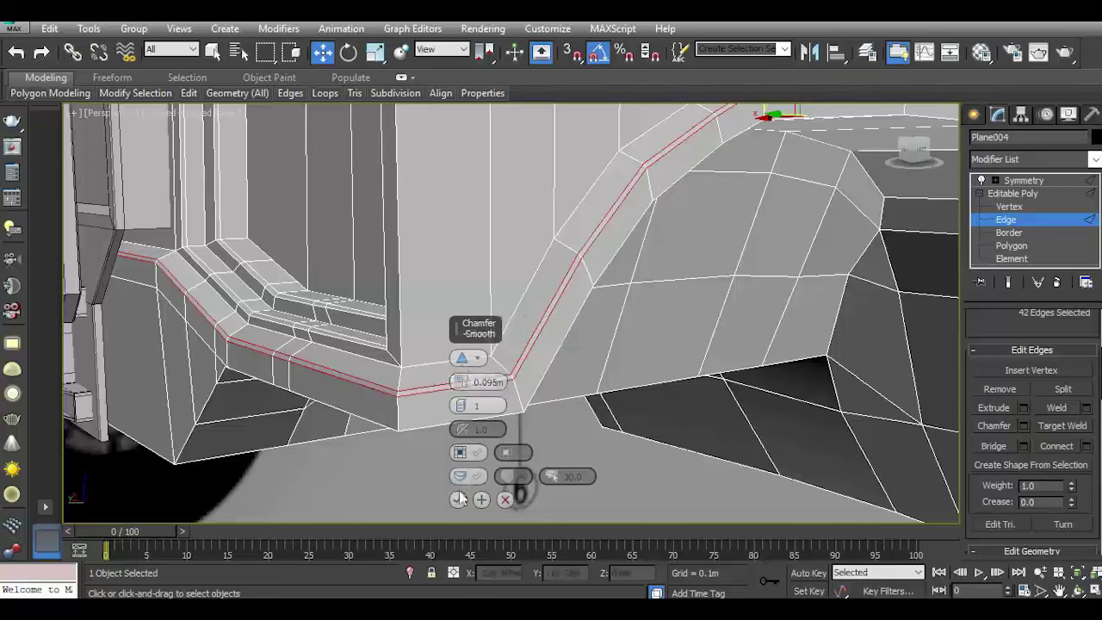
left_click(457, 500)
middle_click_drag(455, 491, 423, 459, "alt")
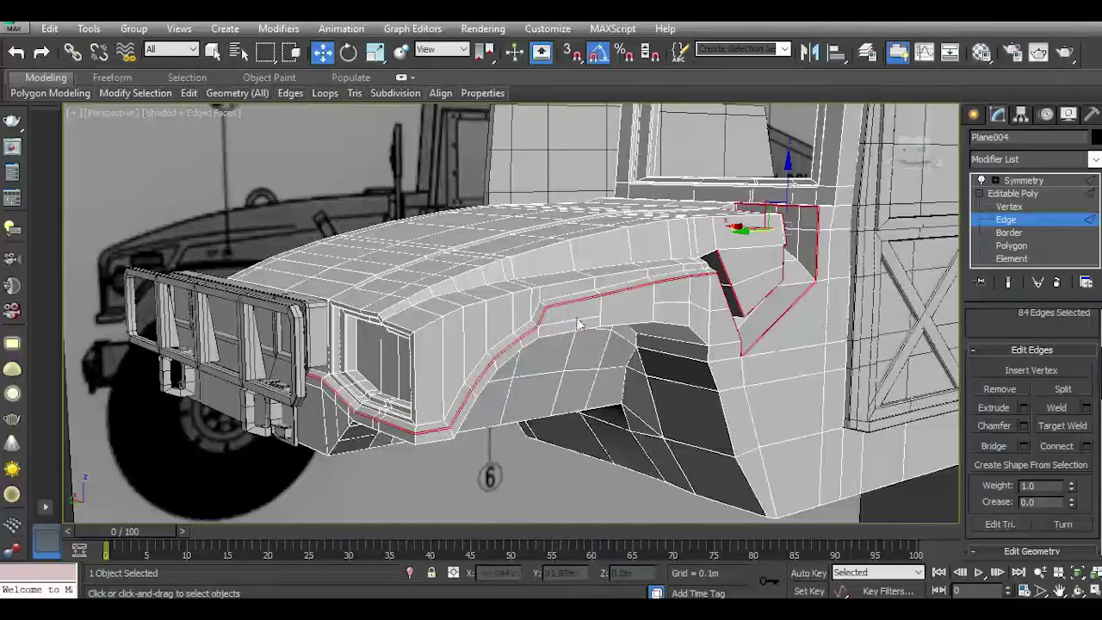
middle_click_drag(706, 267, 655, 258, "alt")
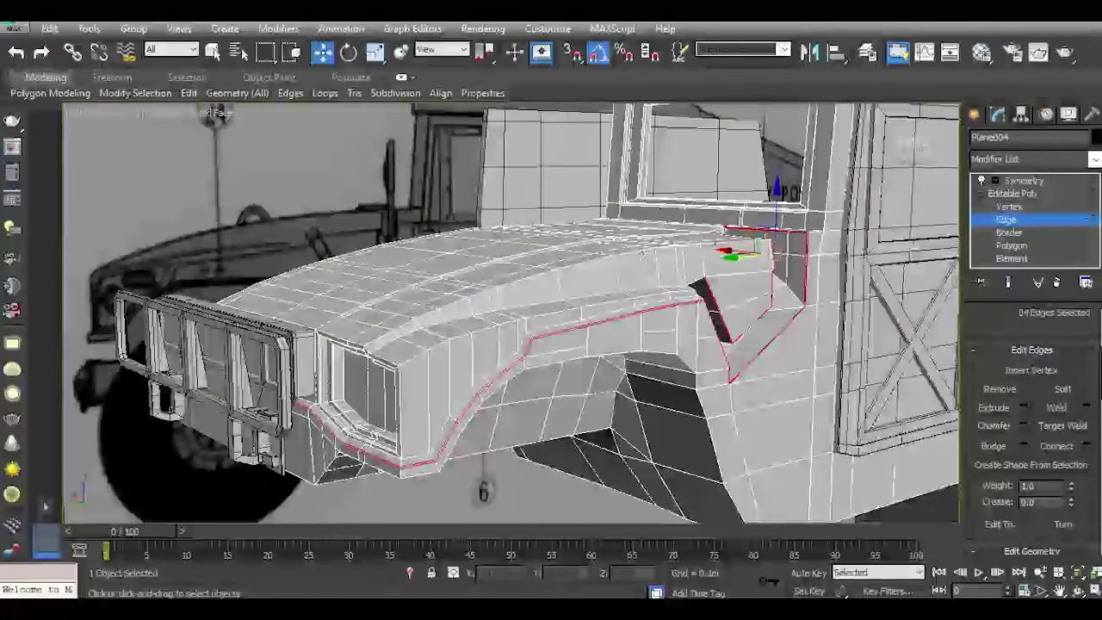
Chamfer the hood ridge edge loop at 0.095m with 1 segment.
double_click(630, 251)
double_click(630, 252)
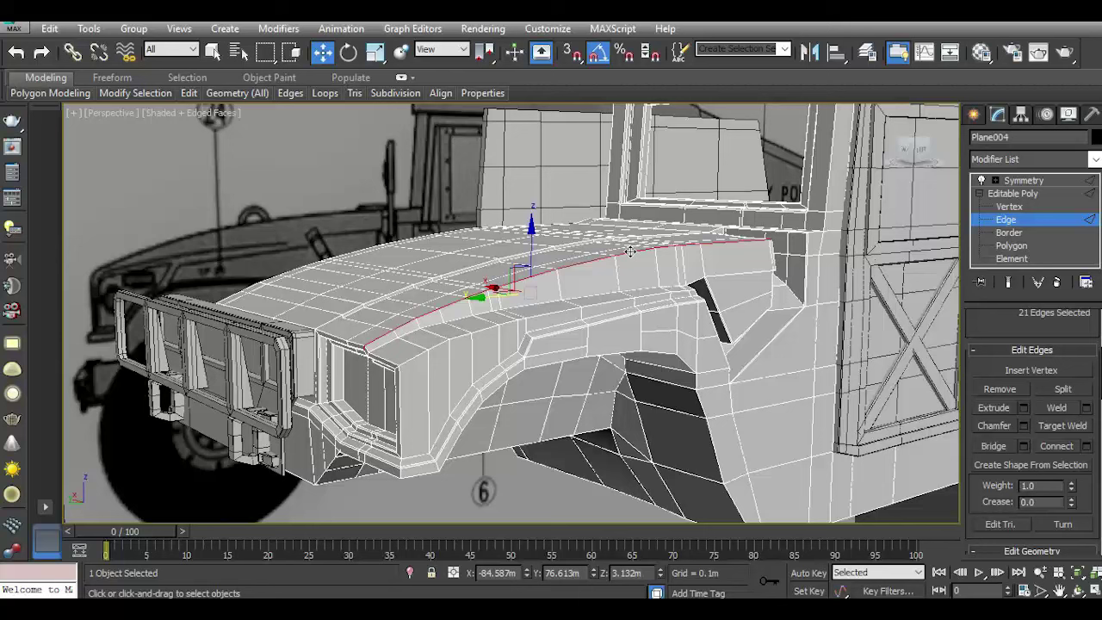
left_click(1024, 426)
scroll(370, 358, "up", 5)
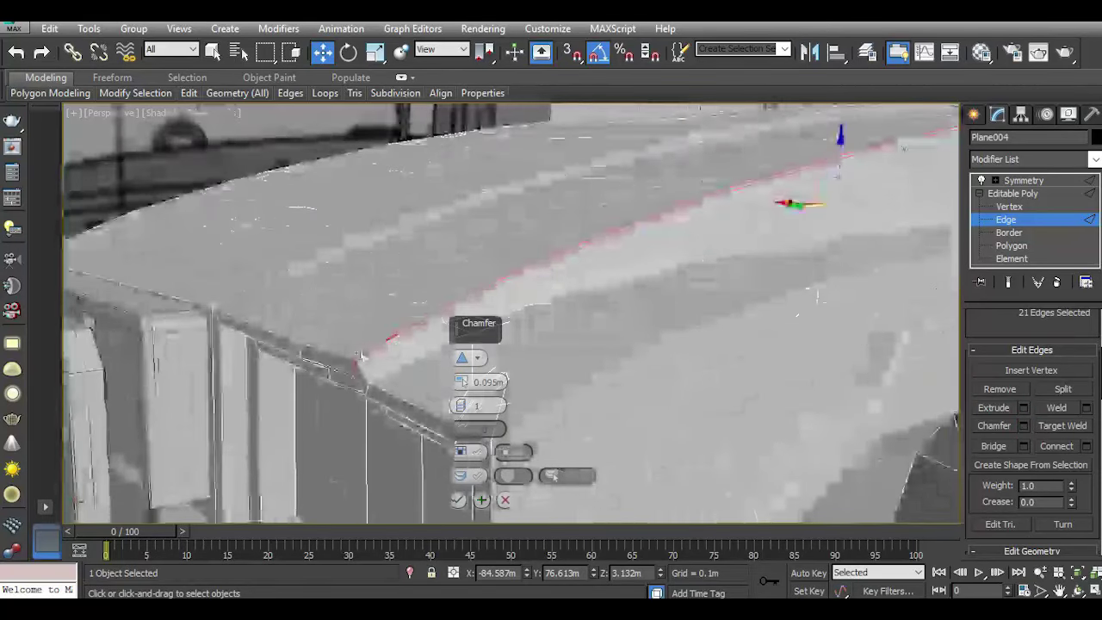
scroll(383, 379, "up", 2)
left_click(458, 499)
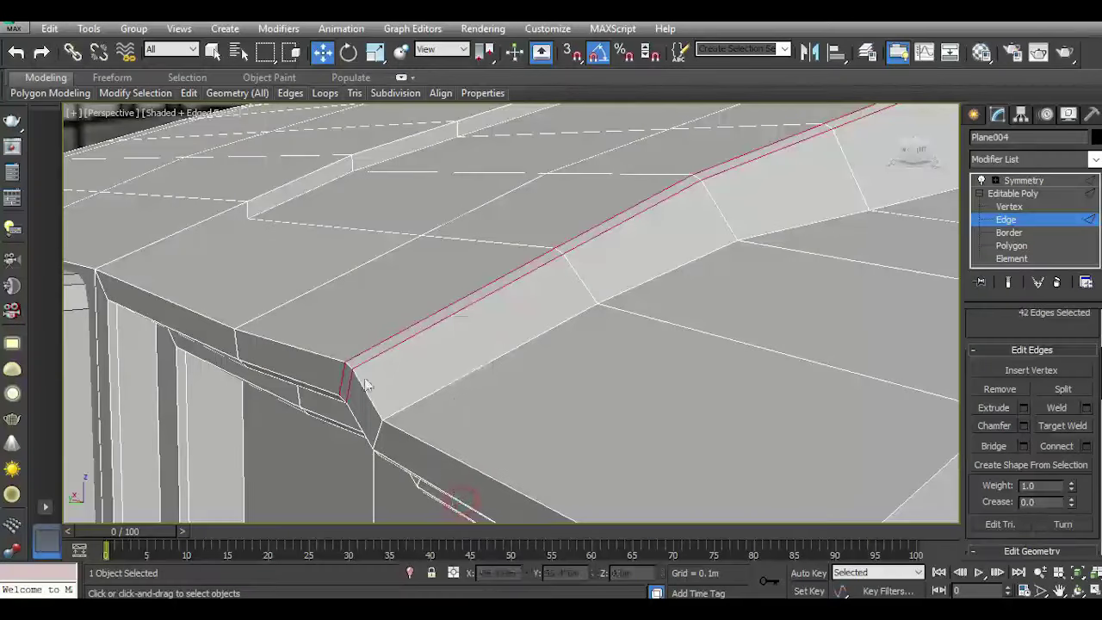
middle_click_drag(458, 499, 368, 300, "alt")
Chamfer the next hood edge loop at 0.095m, excluding one stray edge.
double_click(371, 237)
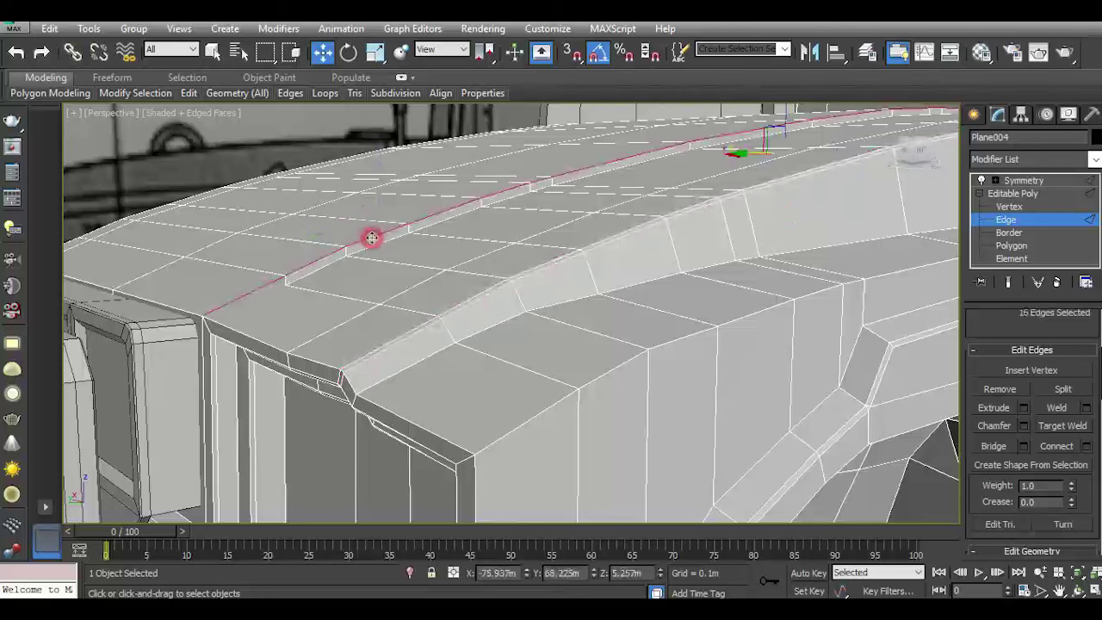
left_click(273, 282, "alt")
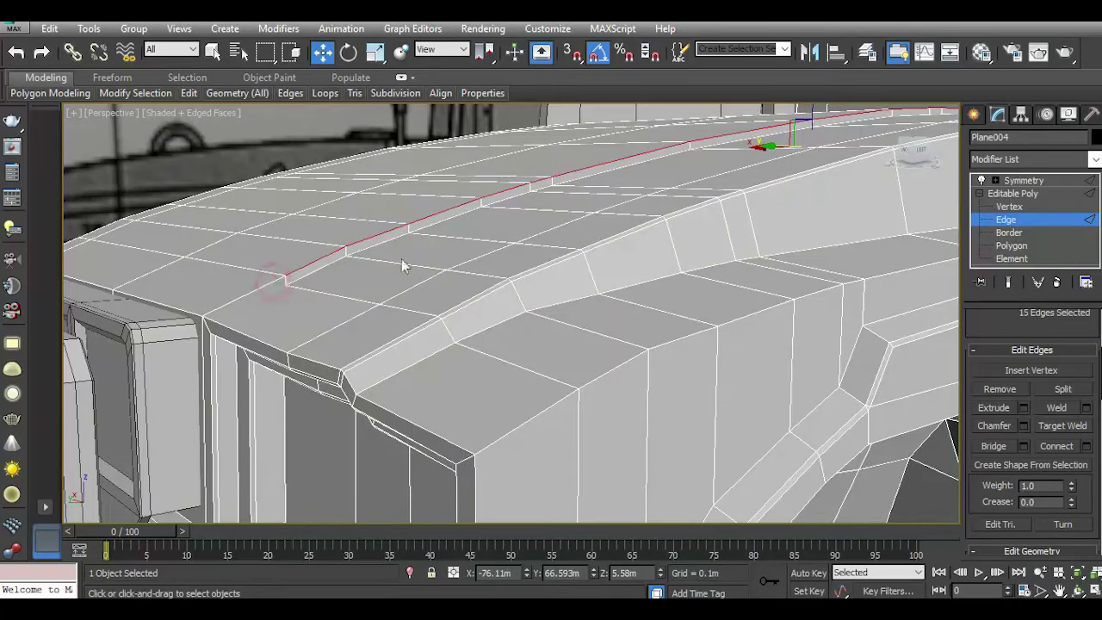
mouse_move(401, 266)
middle_mouse_down("alt")
mouse_move(278, 411)
mouse_move(909, 192)
middle_mouse_up("alt")
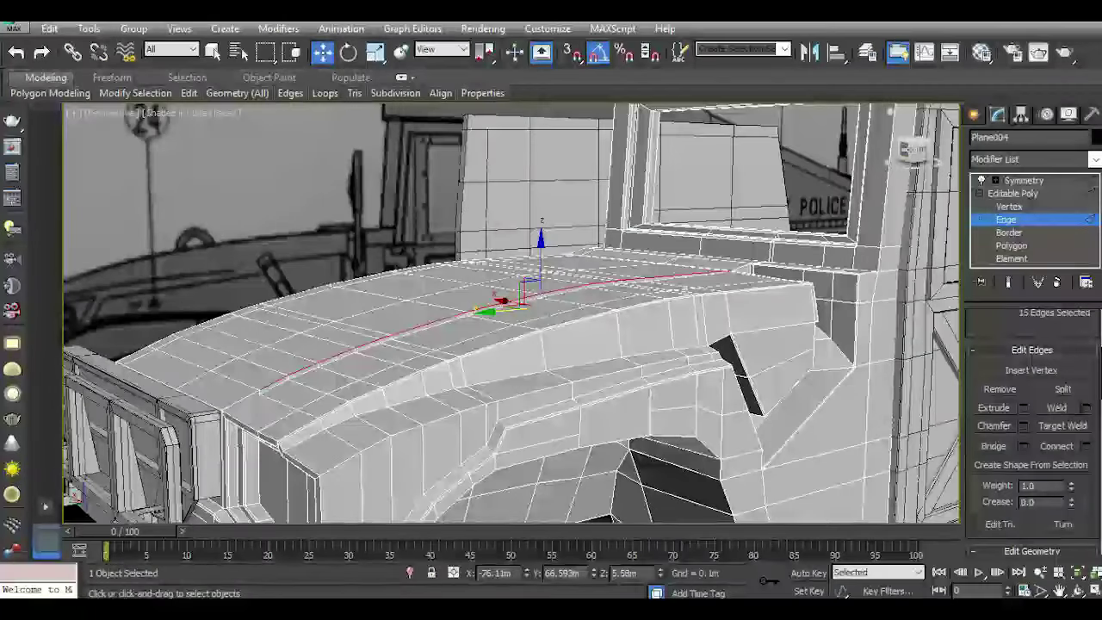
scroll(911, 148, "up", 2)
scroll(912, 147, "up", 5)
scroll(915, 146, "up", 2)
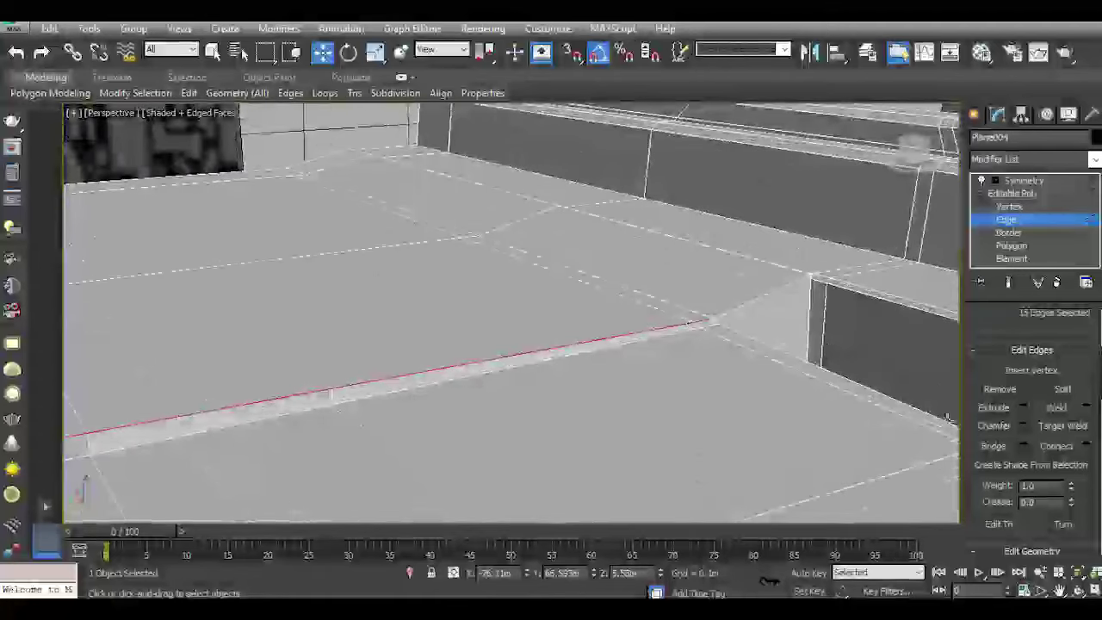
left_click(1024, 425)
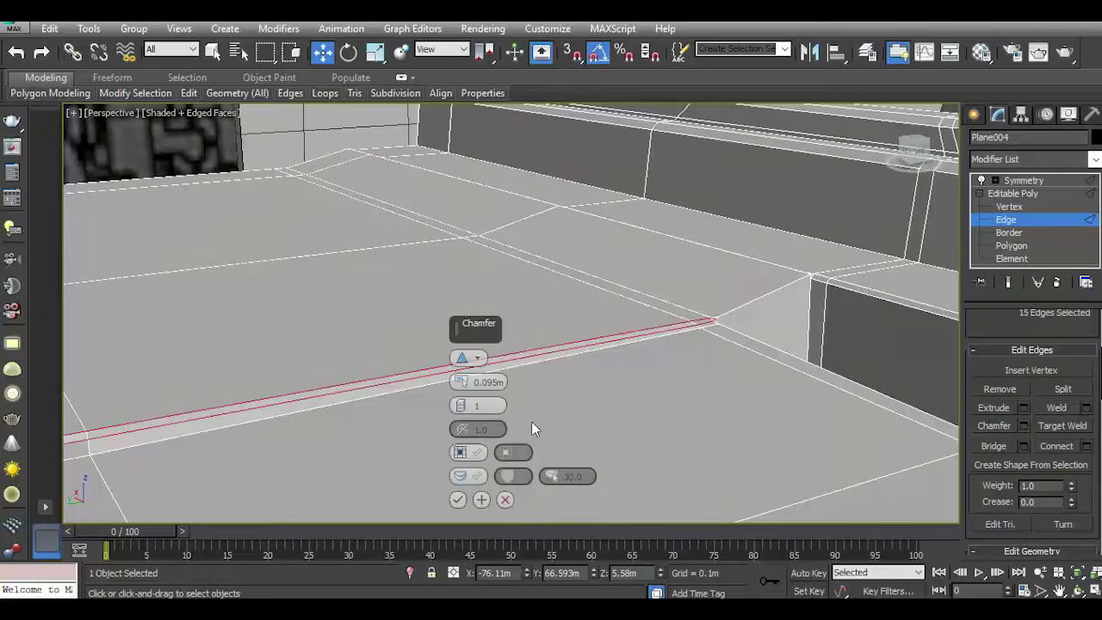
left_click(457, 500)
scroll(579, 349, "down", 5)
scroll(591, 364, "down", 3)
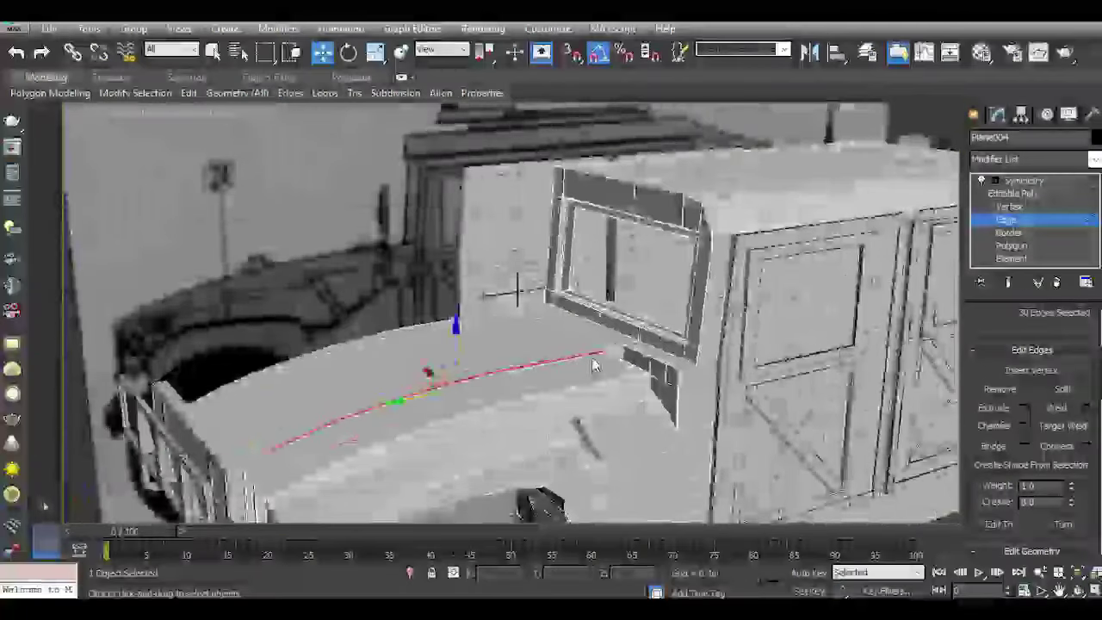
scroll(591, 364, "down", 2)
scroll(607, 314, "down", 3)
Leave Edge level, deselect the body, and show it in Realistic shading without edged faces.
left_click(1013, 193)
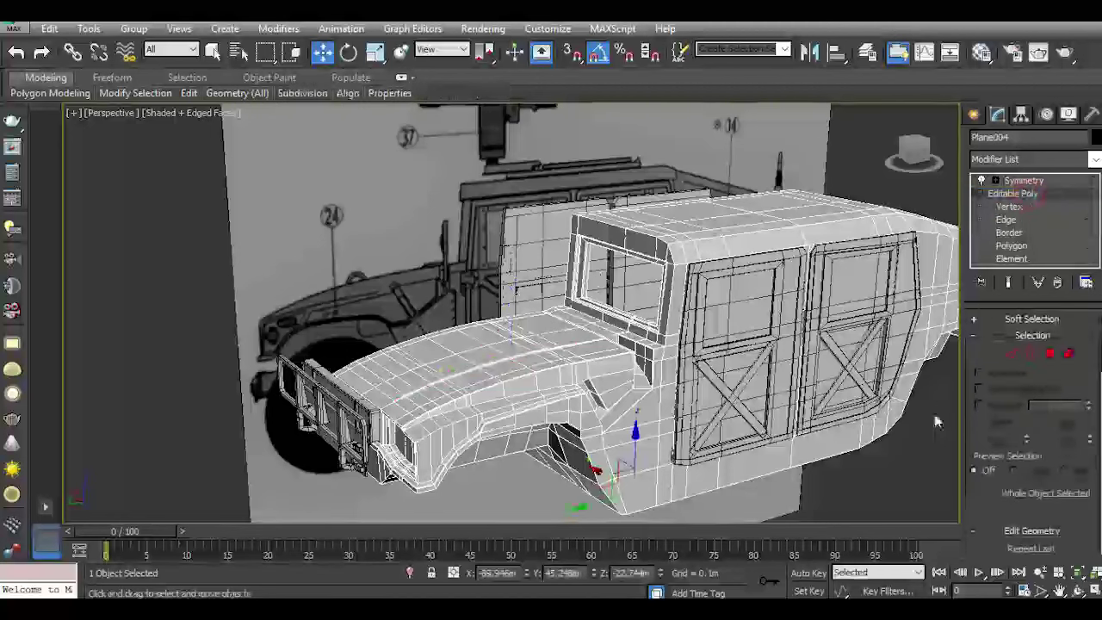
left_click(926, 441)
left_click(192, 115)
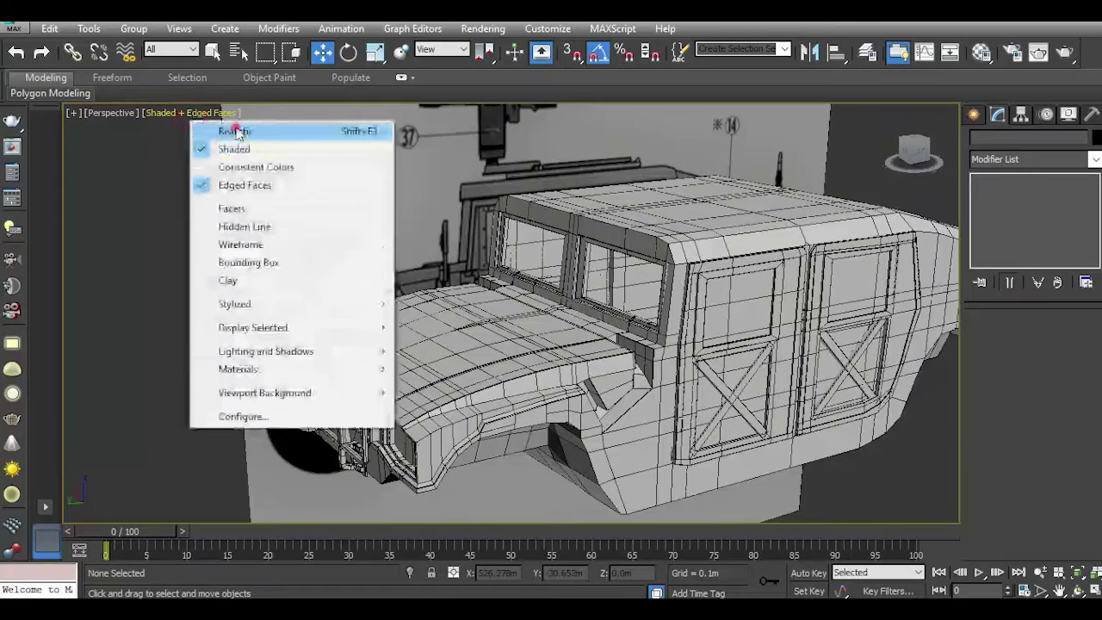
left_click(258, 131)
left_click(221, 113)
left_click(268, 185)
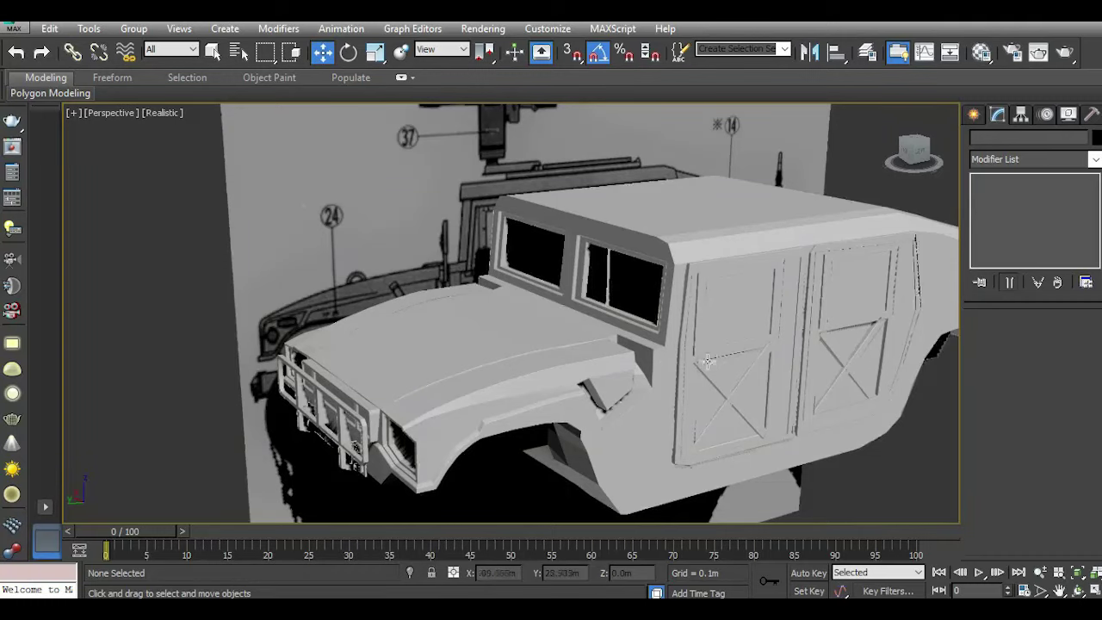
Zoom and orbit to view the Humvee more from the front.
scroll(647, 357, "up", 5)
scroll(660, 327, "up", 3)
scroll(664, 332, "down", 2)
scroll(660, 336, "down", 2)
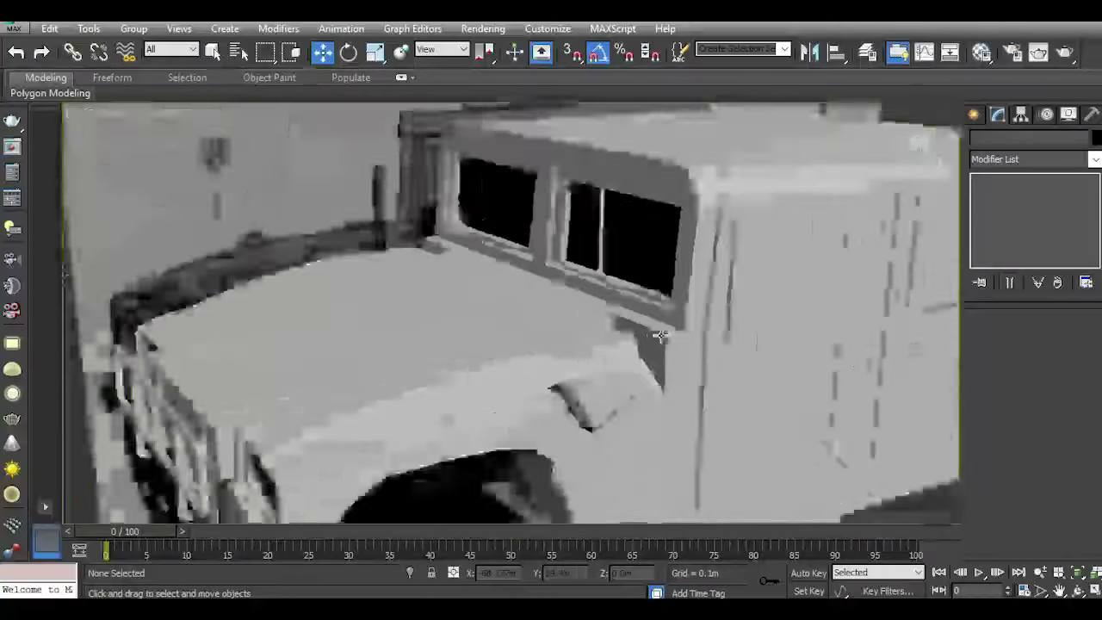
scroll(660, 336, "down", 5)
scroll(660, 335, "down", 2)
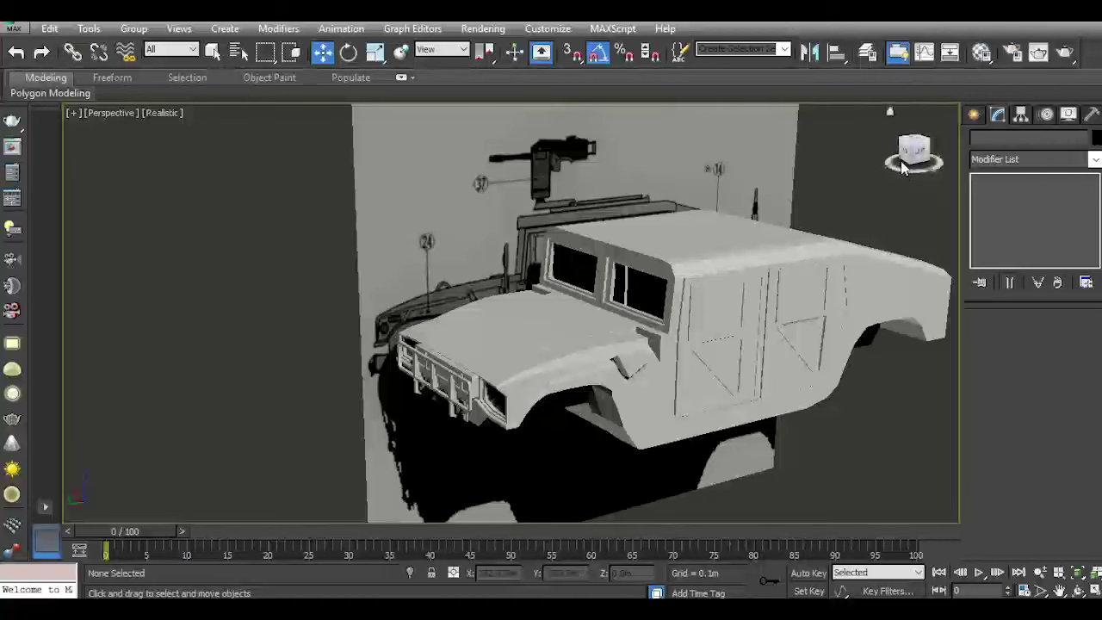
left_click_drag(902, 168, 816, 296)
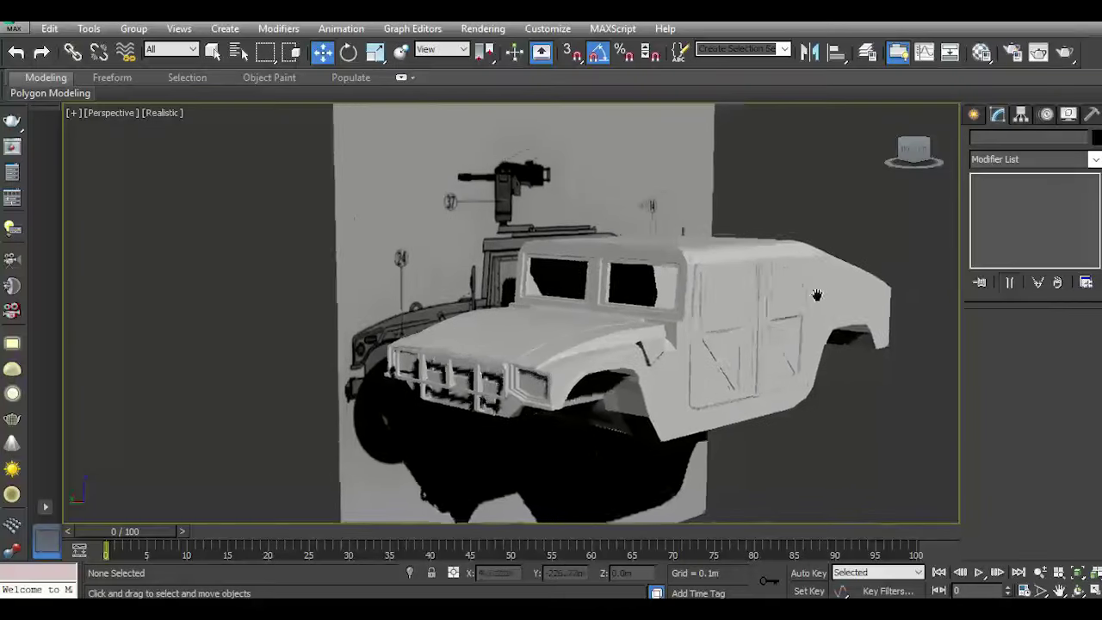